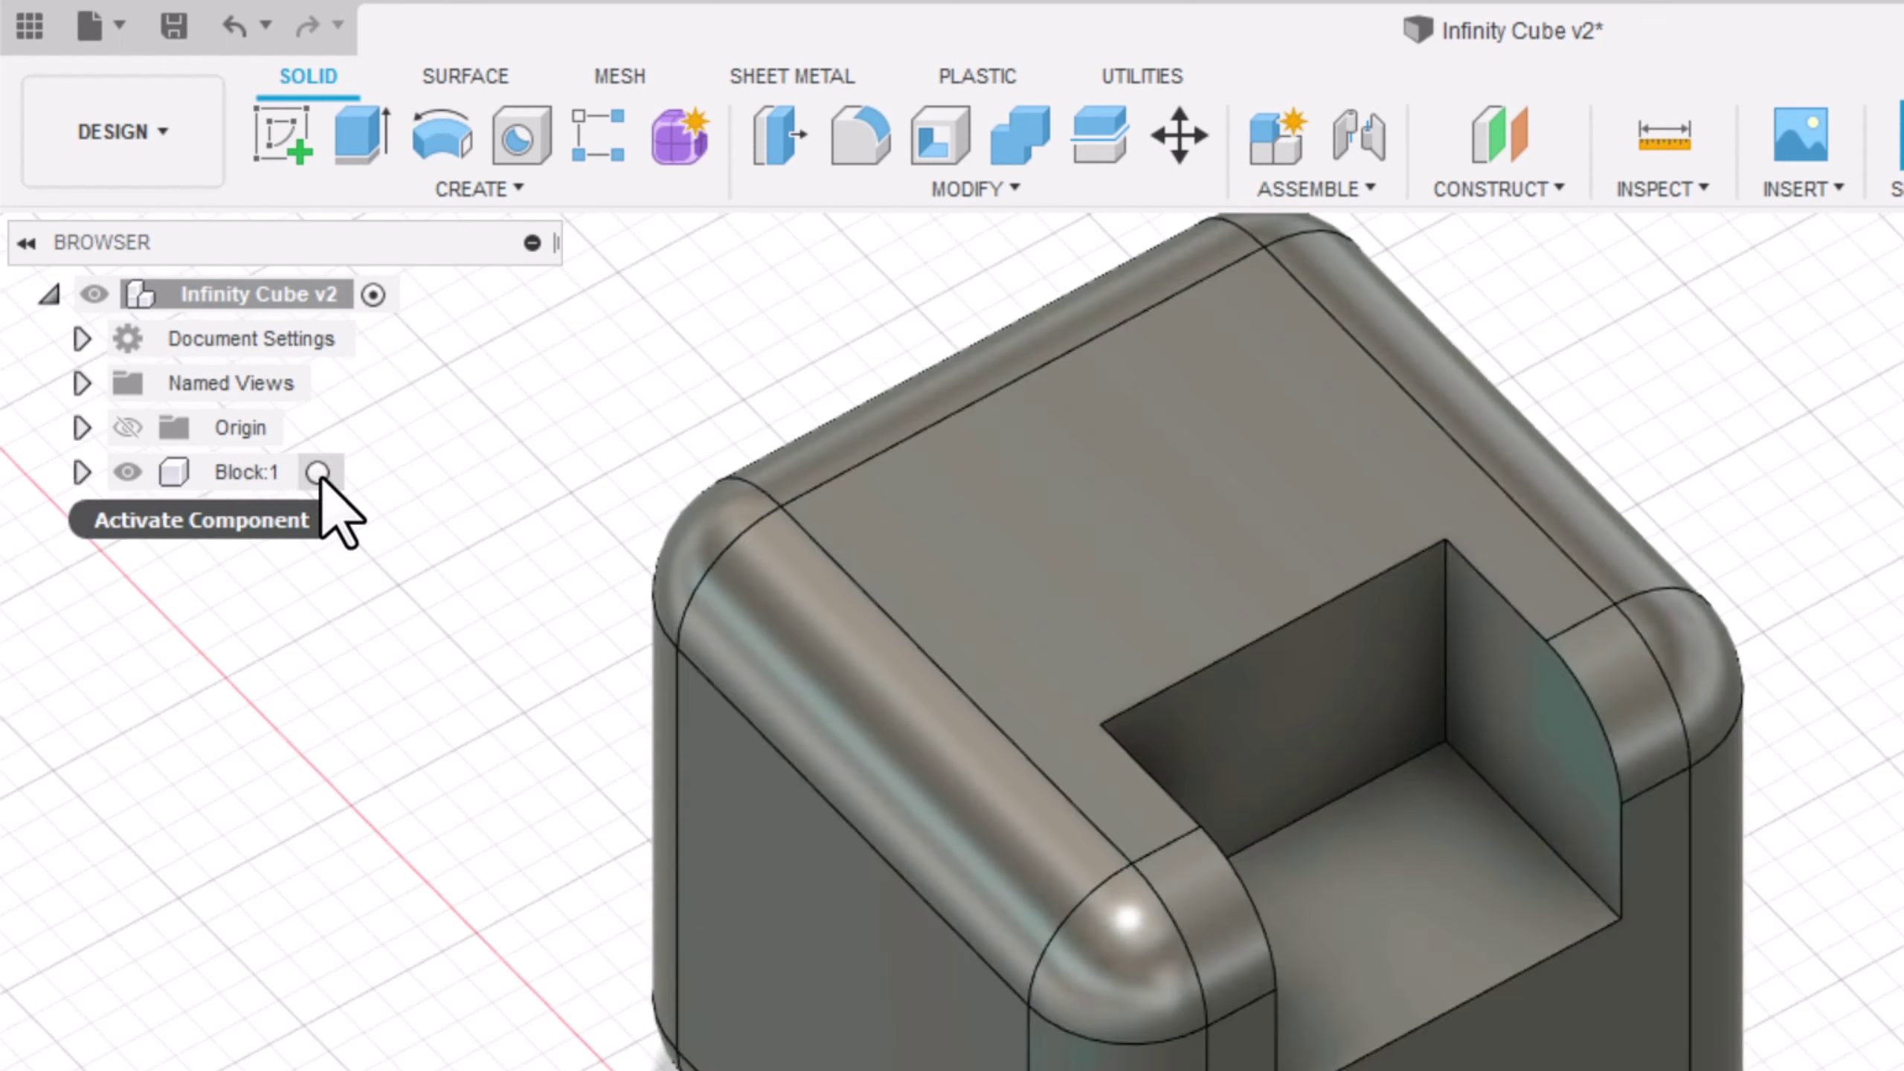
# Step: Activate the Block:1 component in the Infinity Cube v1 browser and clear the selection
pyautogui.click(323, 472)
pyautogui.click(522, 629)
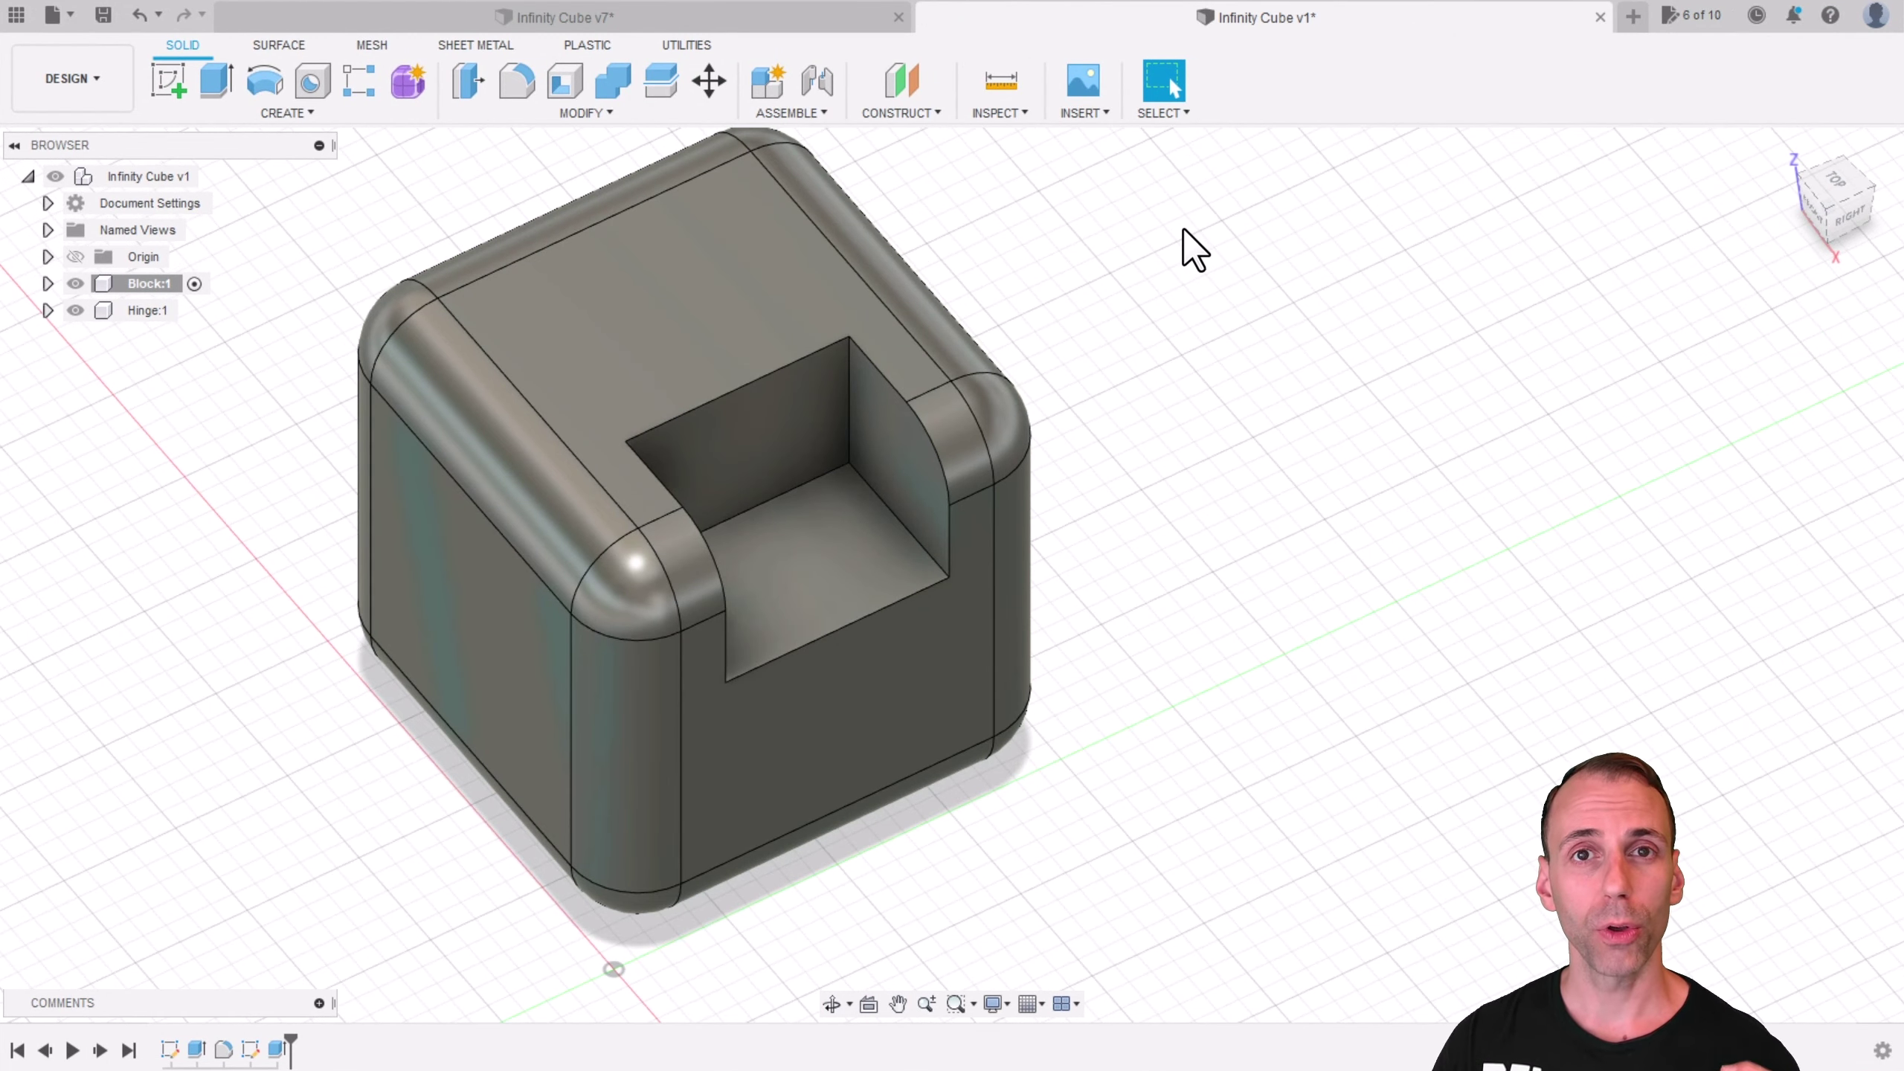
# Step: Switch to the Infinity Cube v7 design and view the assembly's underside
pyautogui.scroll(3, 906, 455)
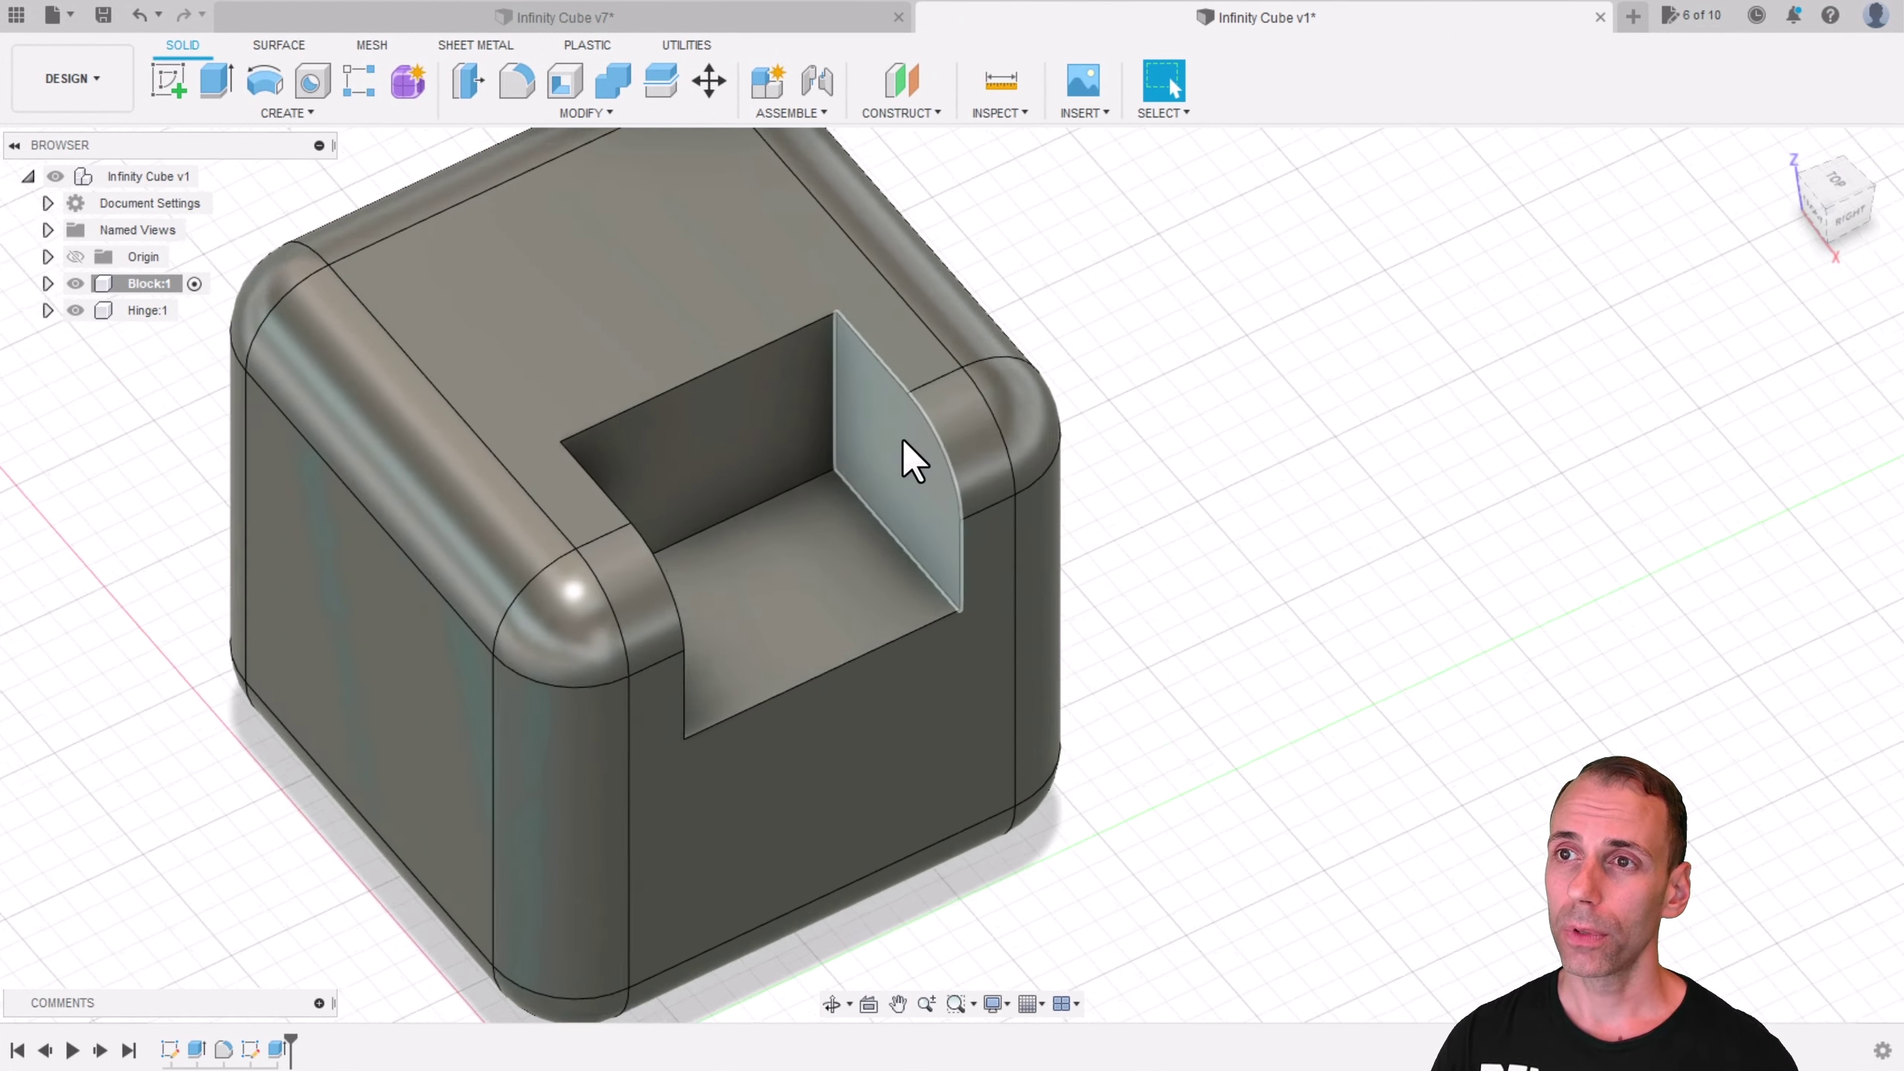
pyautogui.scroll(-5, 915, 459)
pyautogui.keyDown('shift'); pyautogui.moveTo(914, 459); pyautogui.dragTo(840, 443, button='middle'); pyautogui.keyUp('shift')
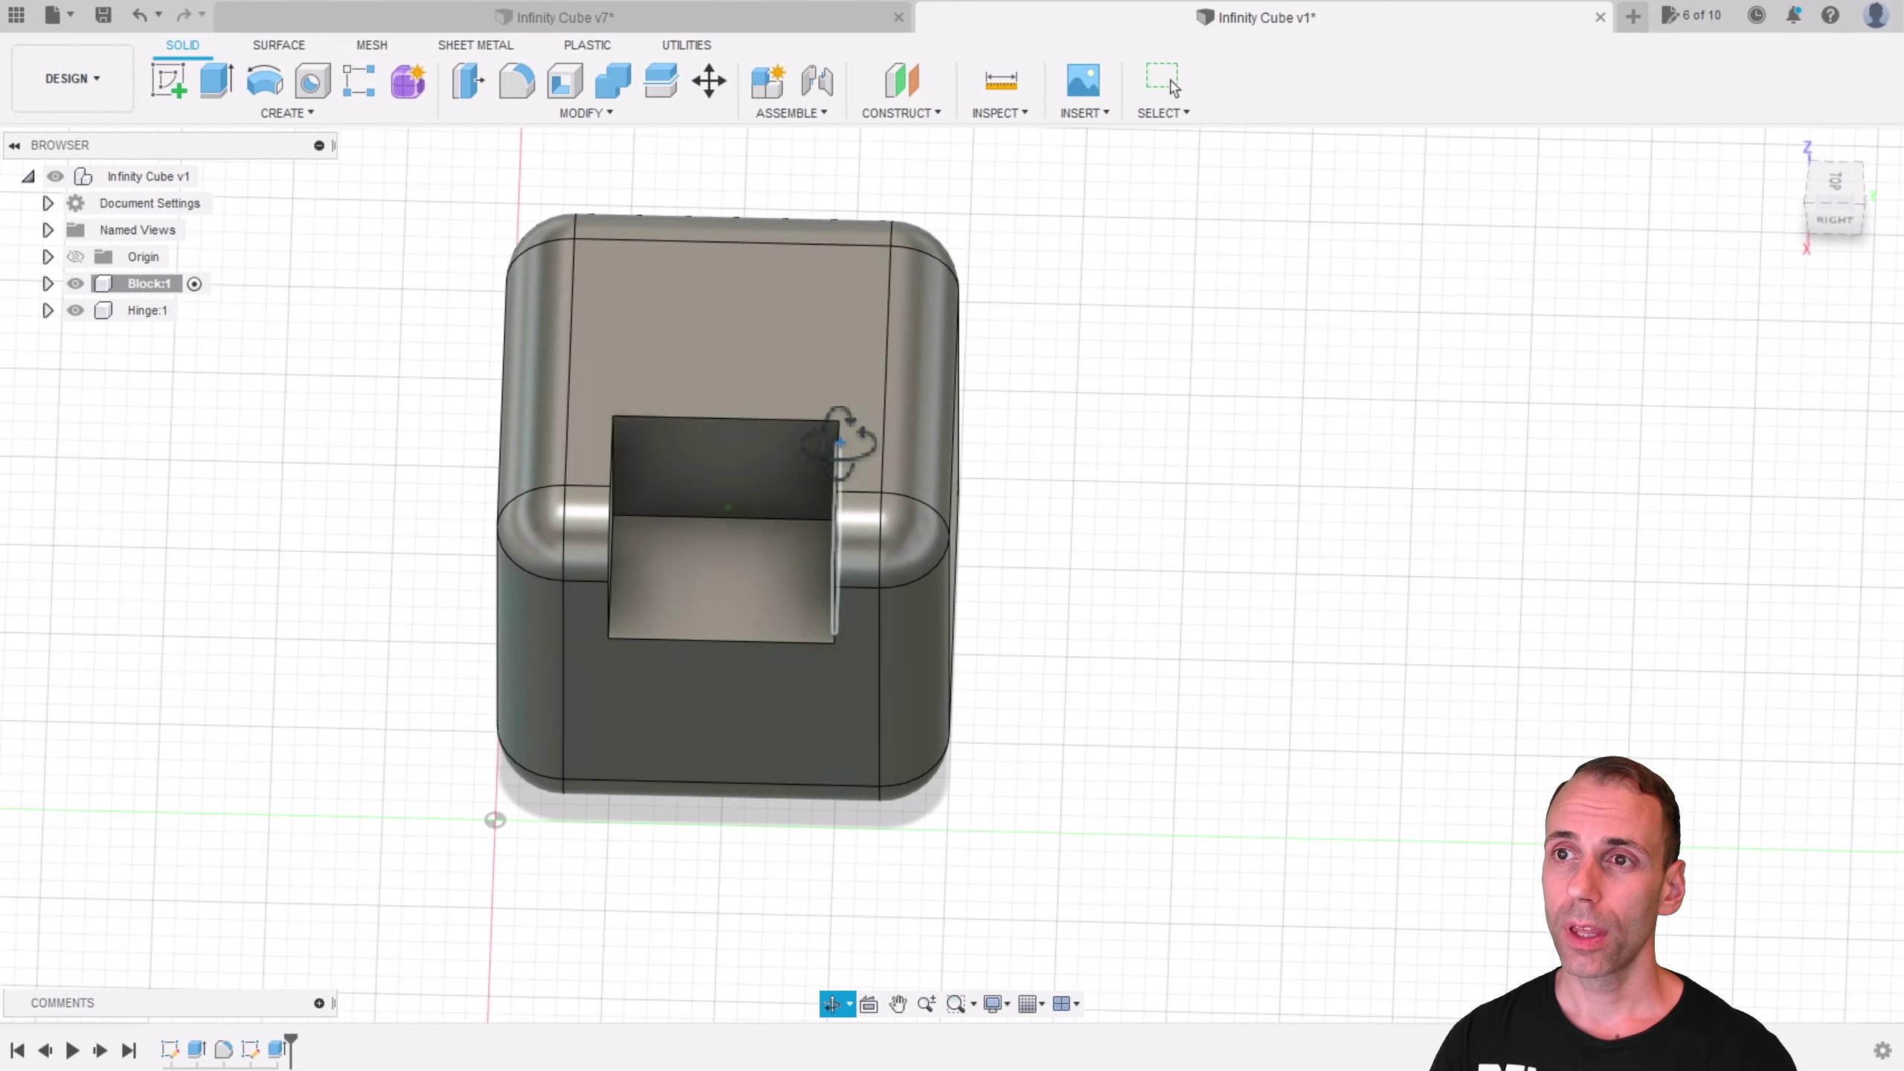
pyautogui.click(742, 18)
pyautogui.keyDown('shift'); pyautogui.moveTo(1087, 476); pyautogui.dragTo(990, 573, button='middle'); pyautogui.keyUp('shift')
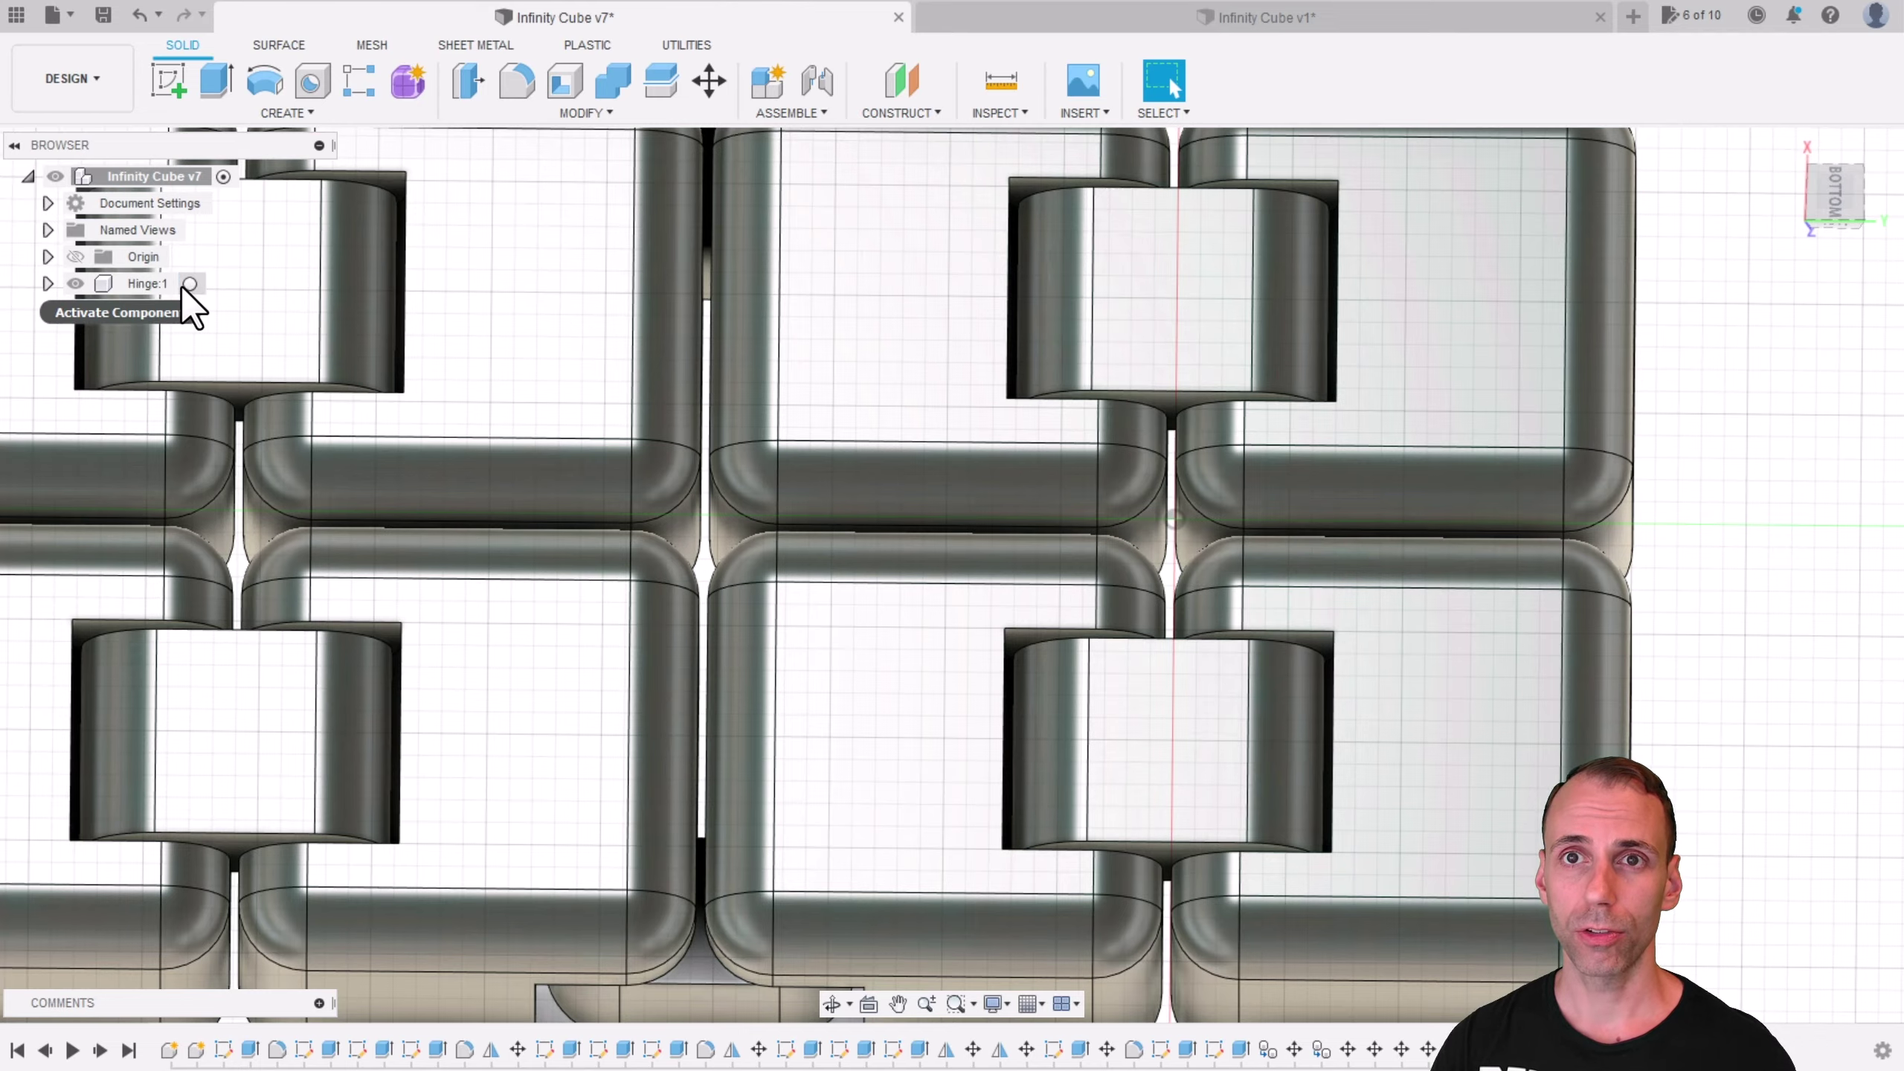
# Step: Activate Hinge:1, inspect the hinges from several angles, then return to the v1 design
pyautogui.click(190, 284)
pyautogui.keyDown('shift'); pyautogui.moveTo(671, 415); pyautogui.dragTo(949, 618, button='middle'); pyautogui.keyUp('shift')
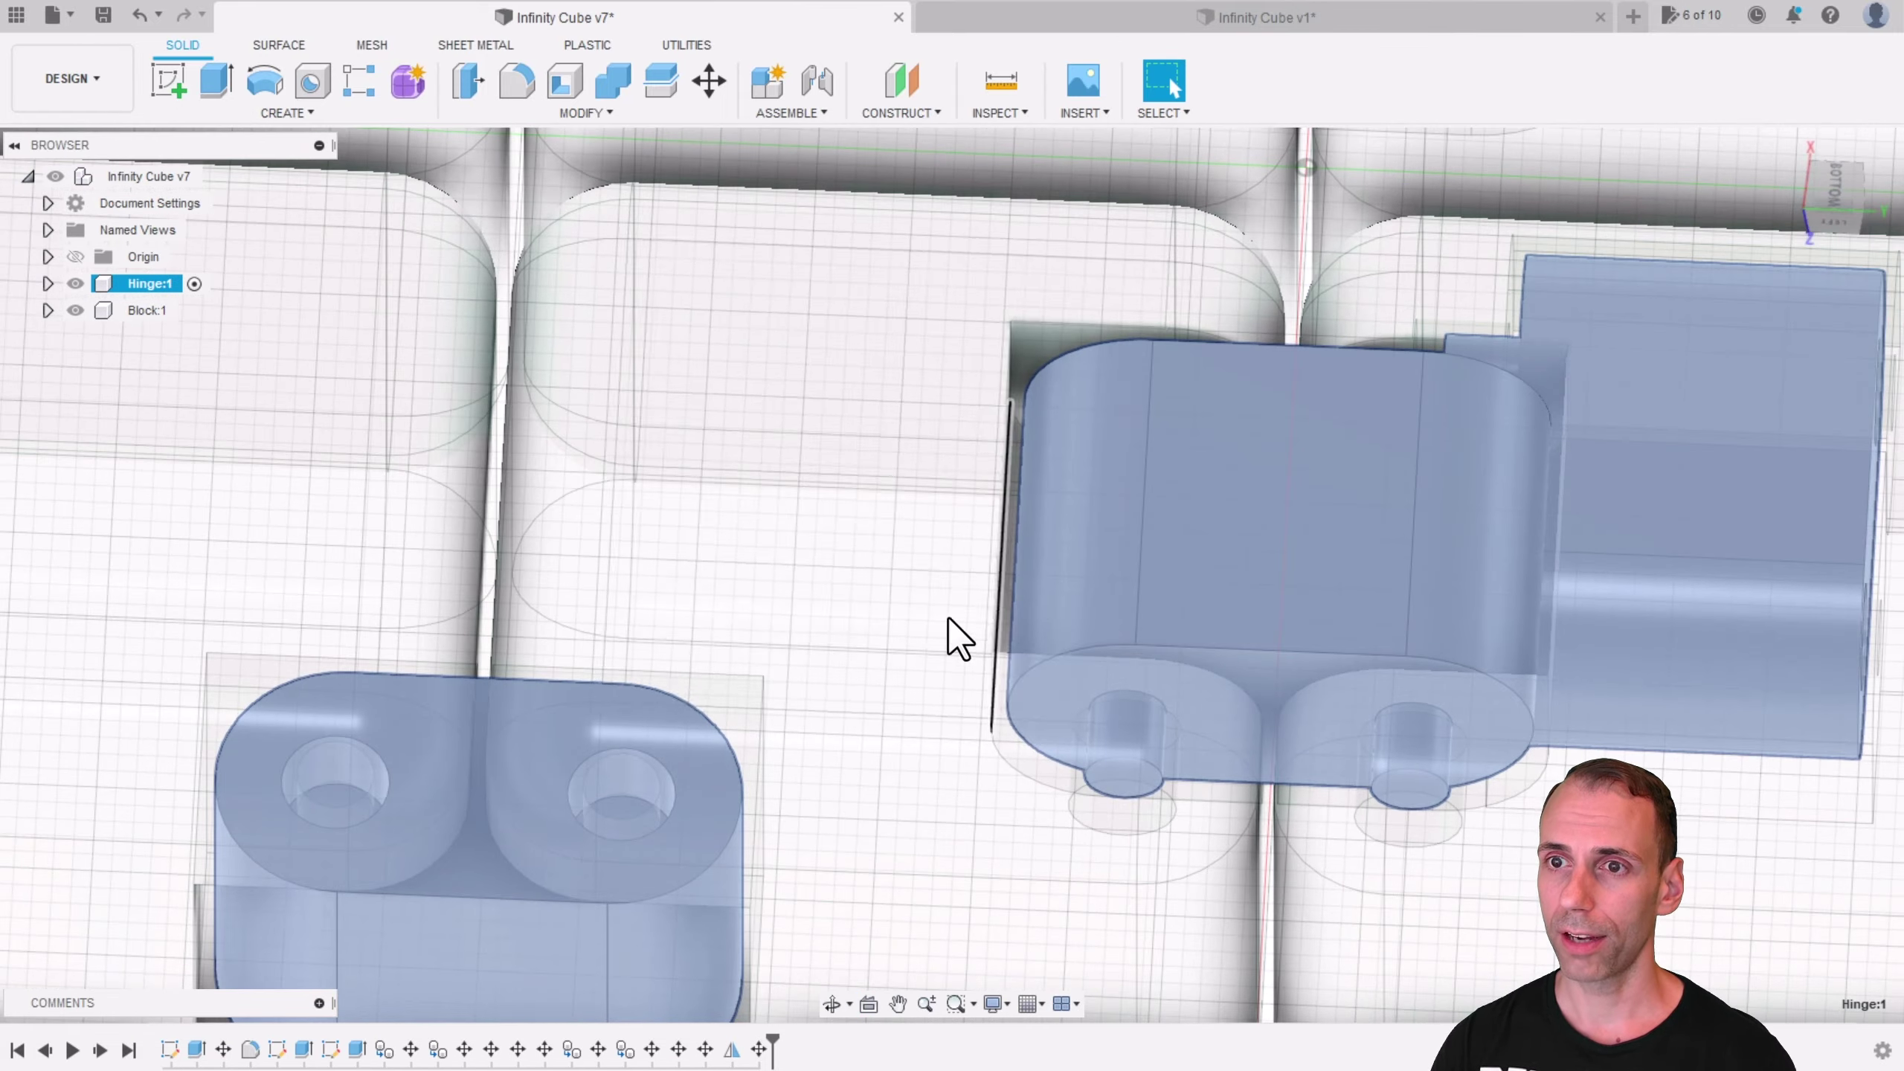
pyautogui.scroll(-6, 1034, 507)
pyautogui.keyDown('shift'); pyautogui.moveTo(986, 510); pyautogui.dragTo(704, 605, button='middle'); pyautogui.keyUp('shift')
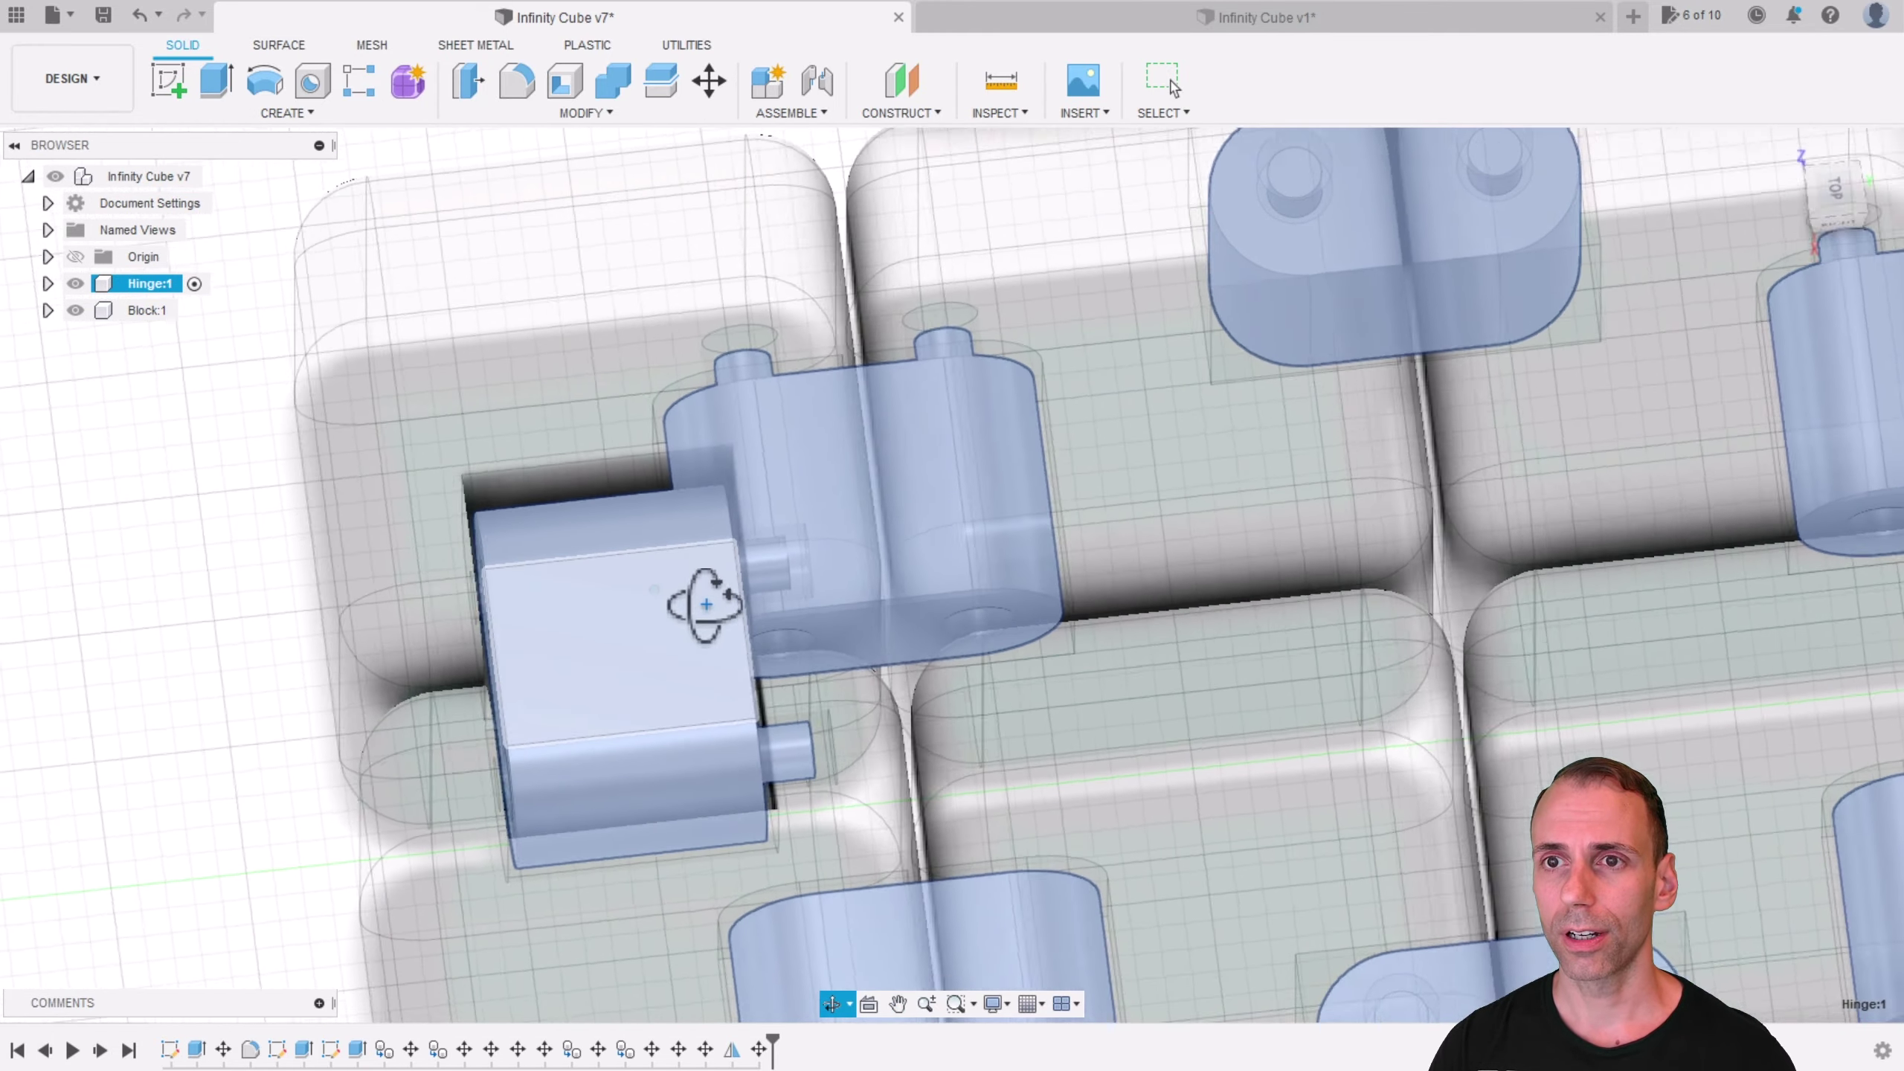
pyautogui.scroll(5, 545, 629)
pyautogui.scroll(3, 438, 586)
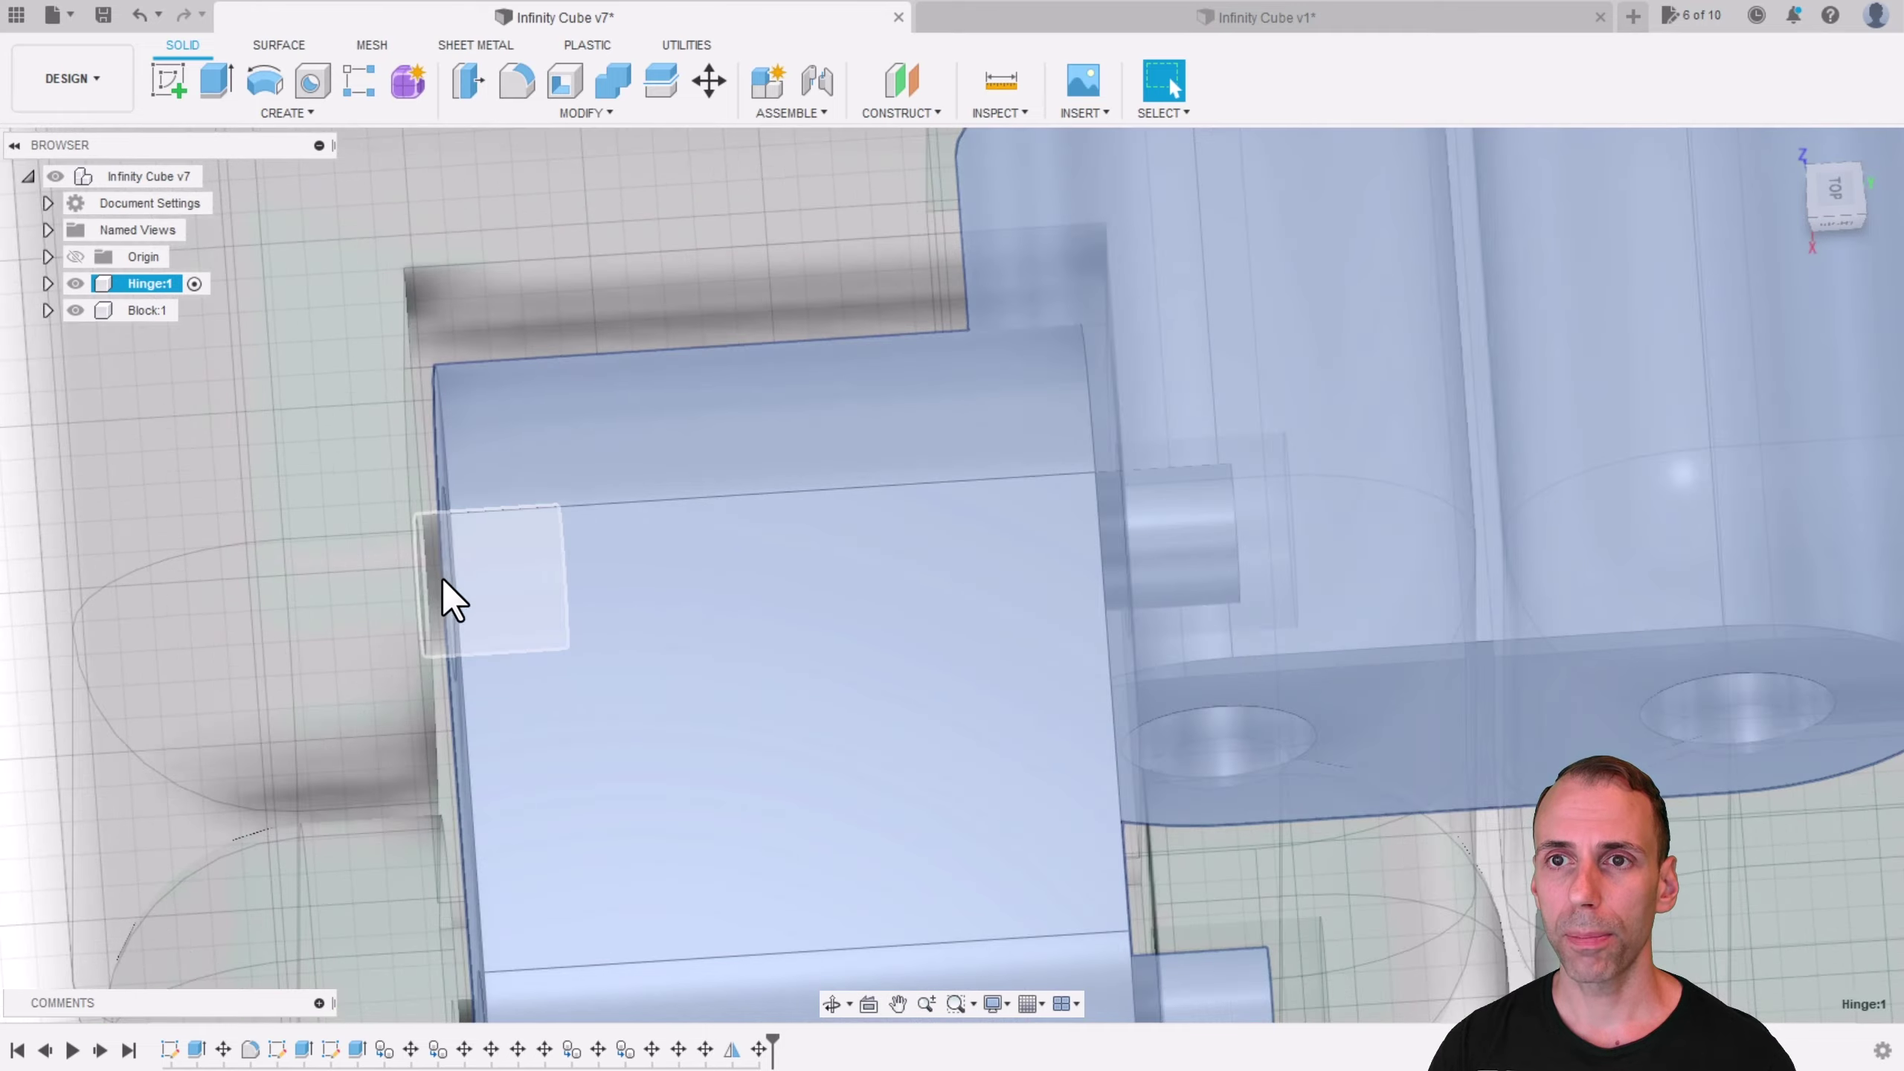
pyautogui.scroll(-5, 441, 579)
pyautogui.moveTo(441, 579)
pyautogui.keyDown('shift'); pyautogui.mouseDown(button='middle')
pyautogui.moveTo(535, 532)
pyautogui.moveTo(517, 517)
pyautogui.moveTo(481, 552)
pyautogui.moveTo(425, 557)
pyautogui.moveTo(458, 577)
pyautogui.moveTo(420, 566)
pyautogui.moveTo(420, 607)
pyautogui.mouseUp(button='middle'); pyautogui.keyUp('shift')
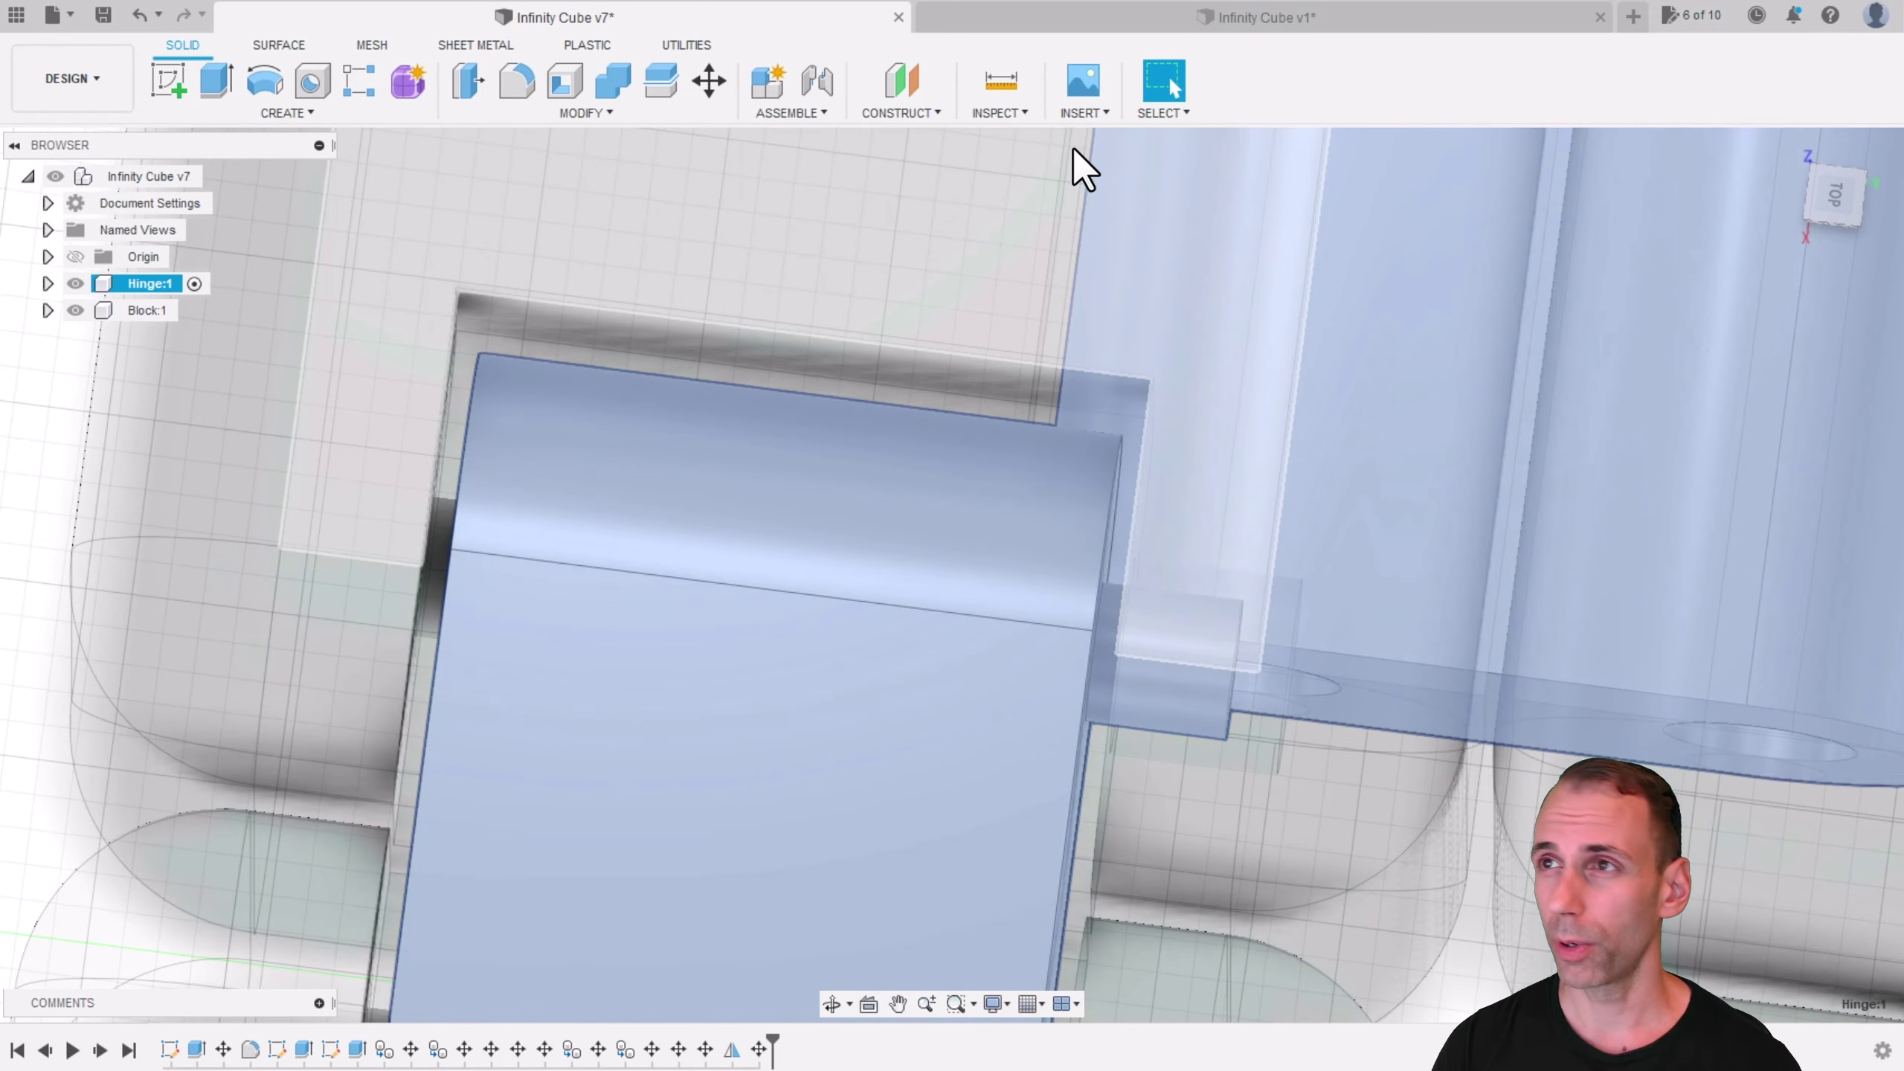
pyautogui.click(1368, 11)
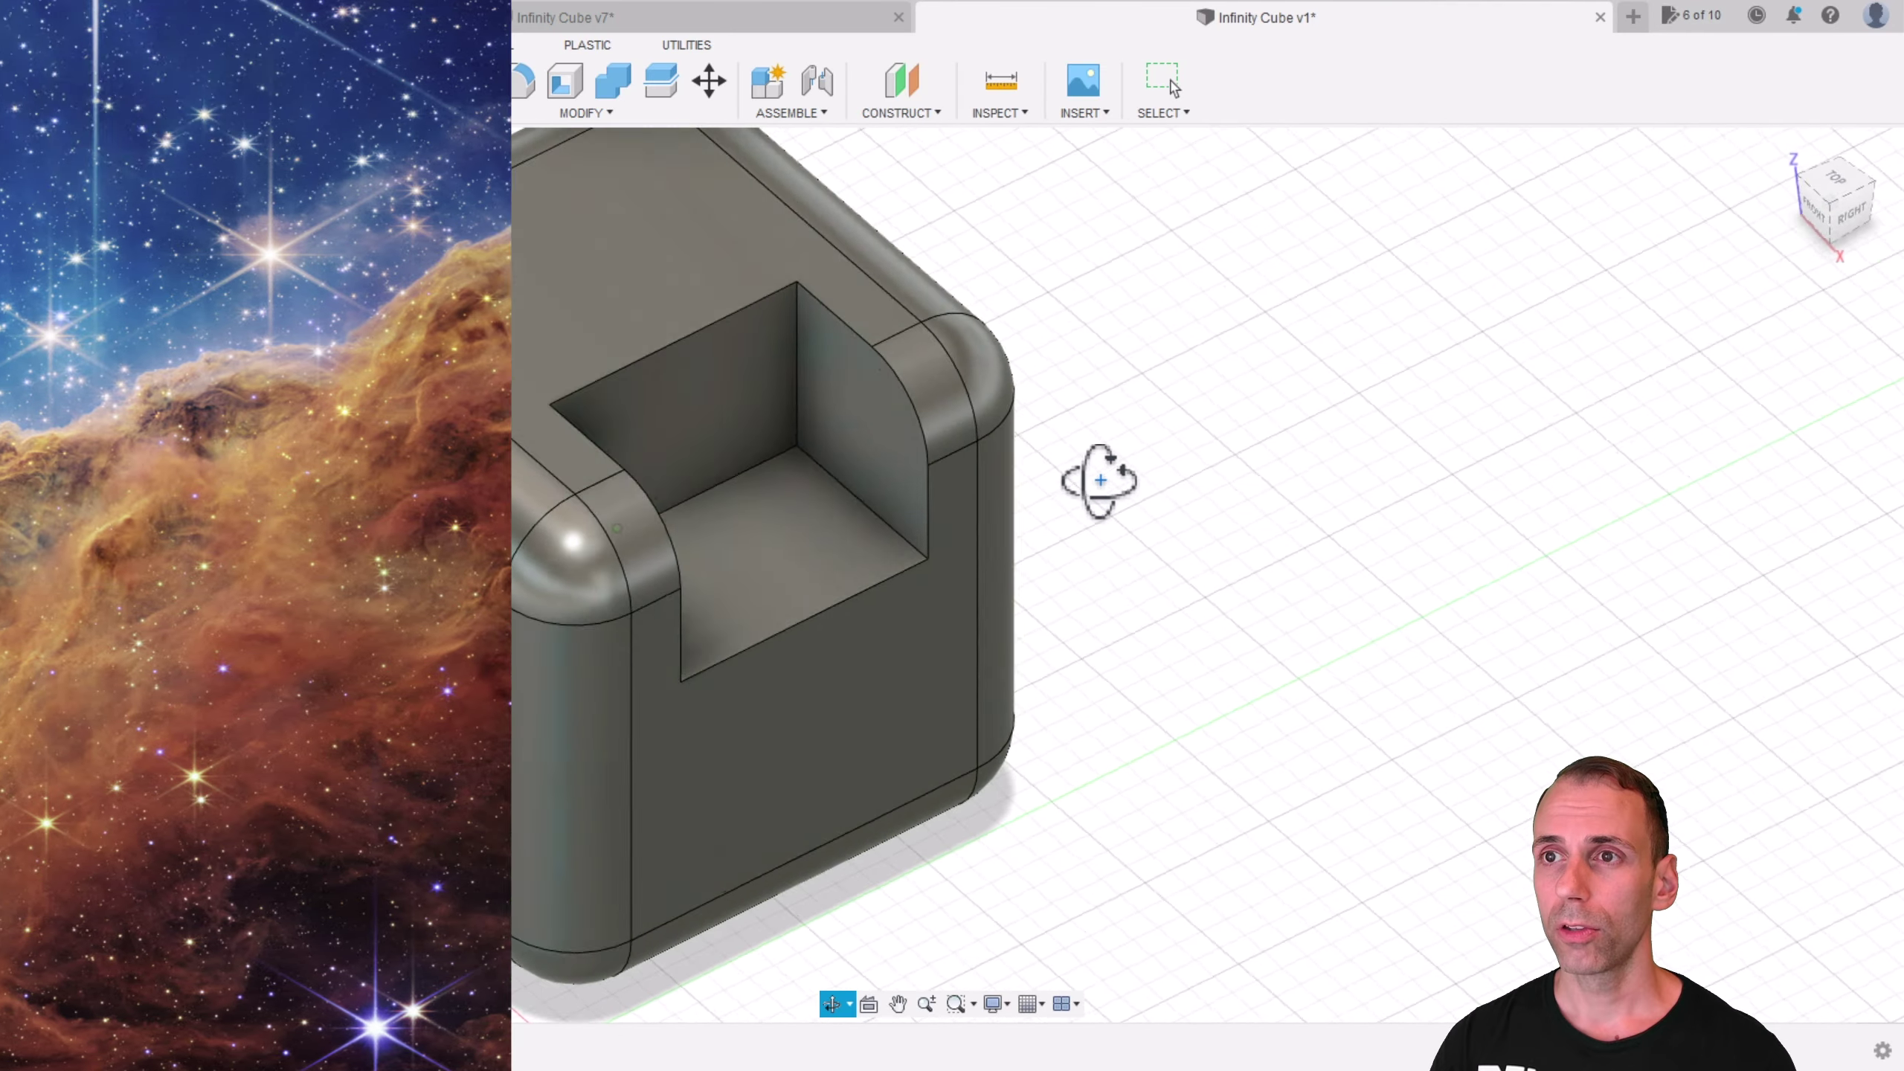
pyautogui.keyDown('shift'); pyautogui.moveTo(1097, 476); pyautogui.dragTo(1208, 465, button='middle'); pyautogui.keyUp('shift')
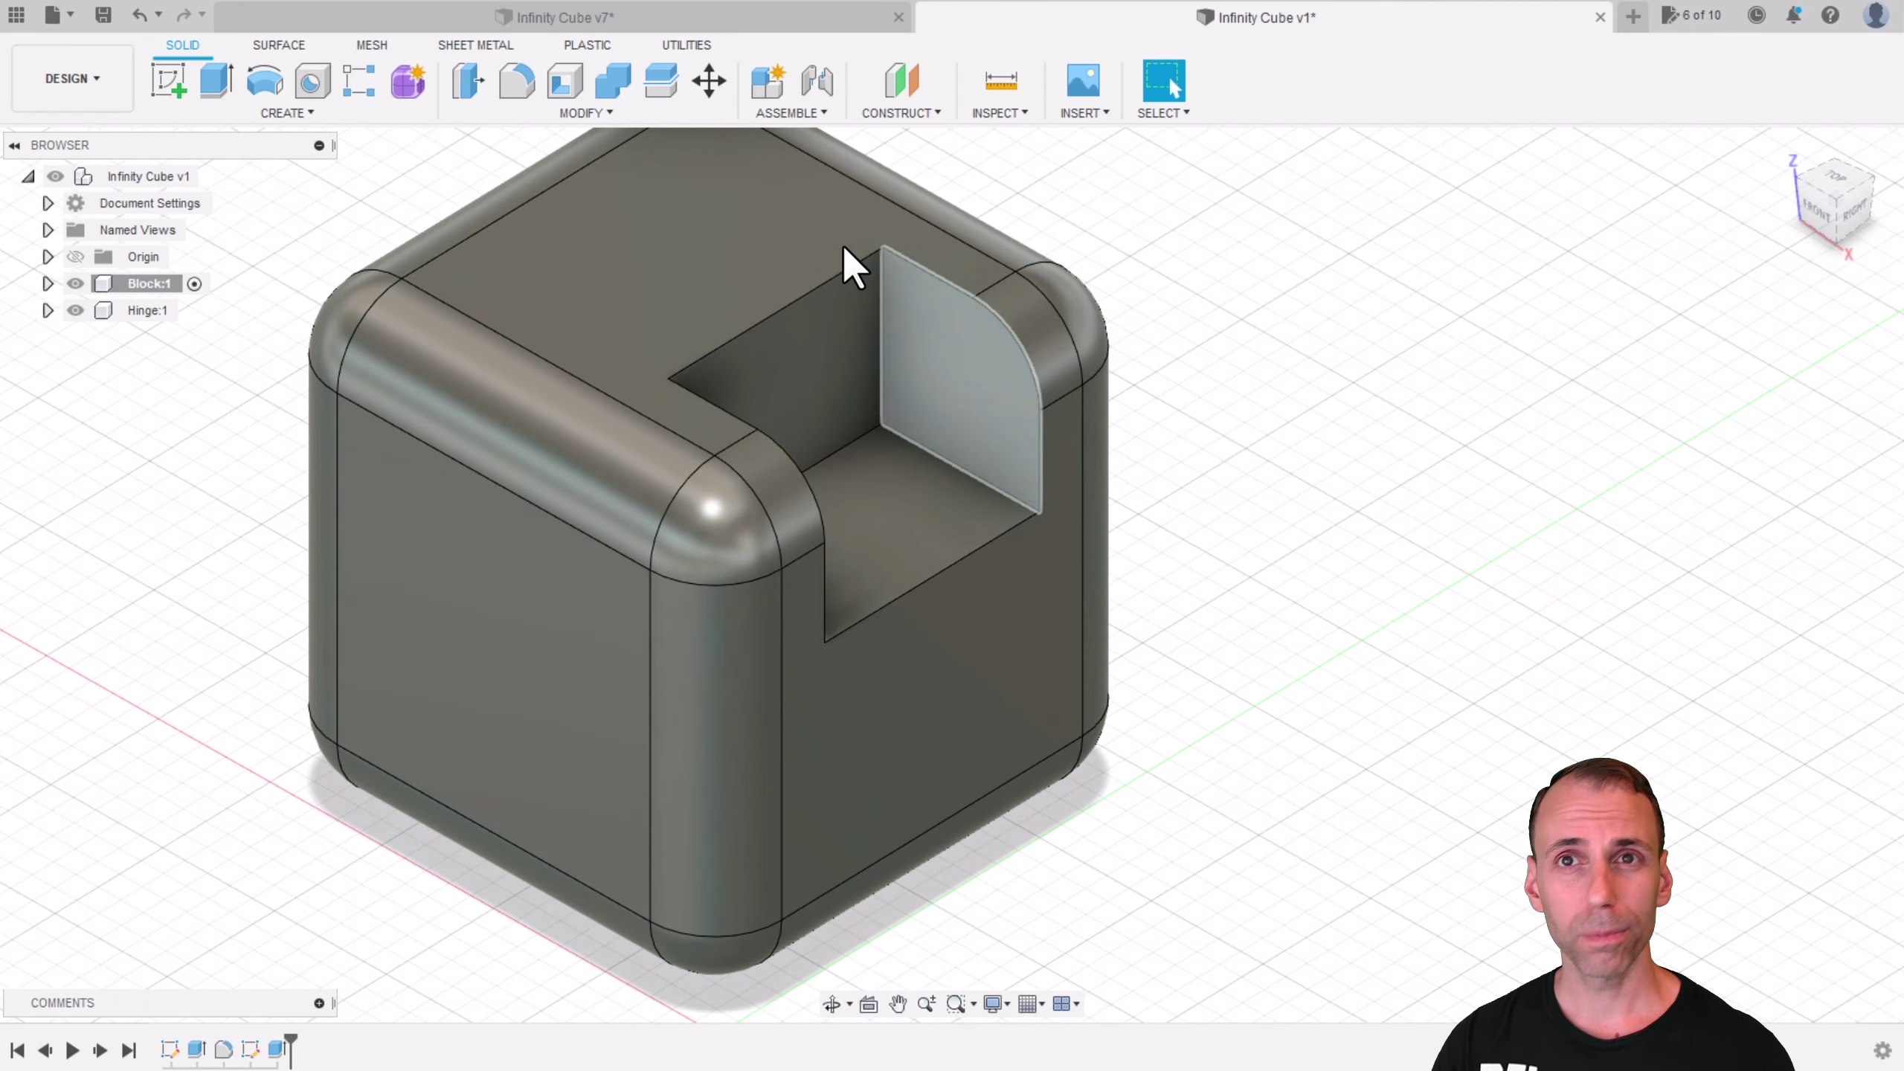
# Step: Start a new sketch on the notch's inner face
pyautogui.click(173, 84)
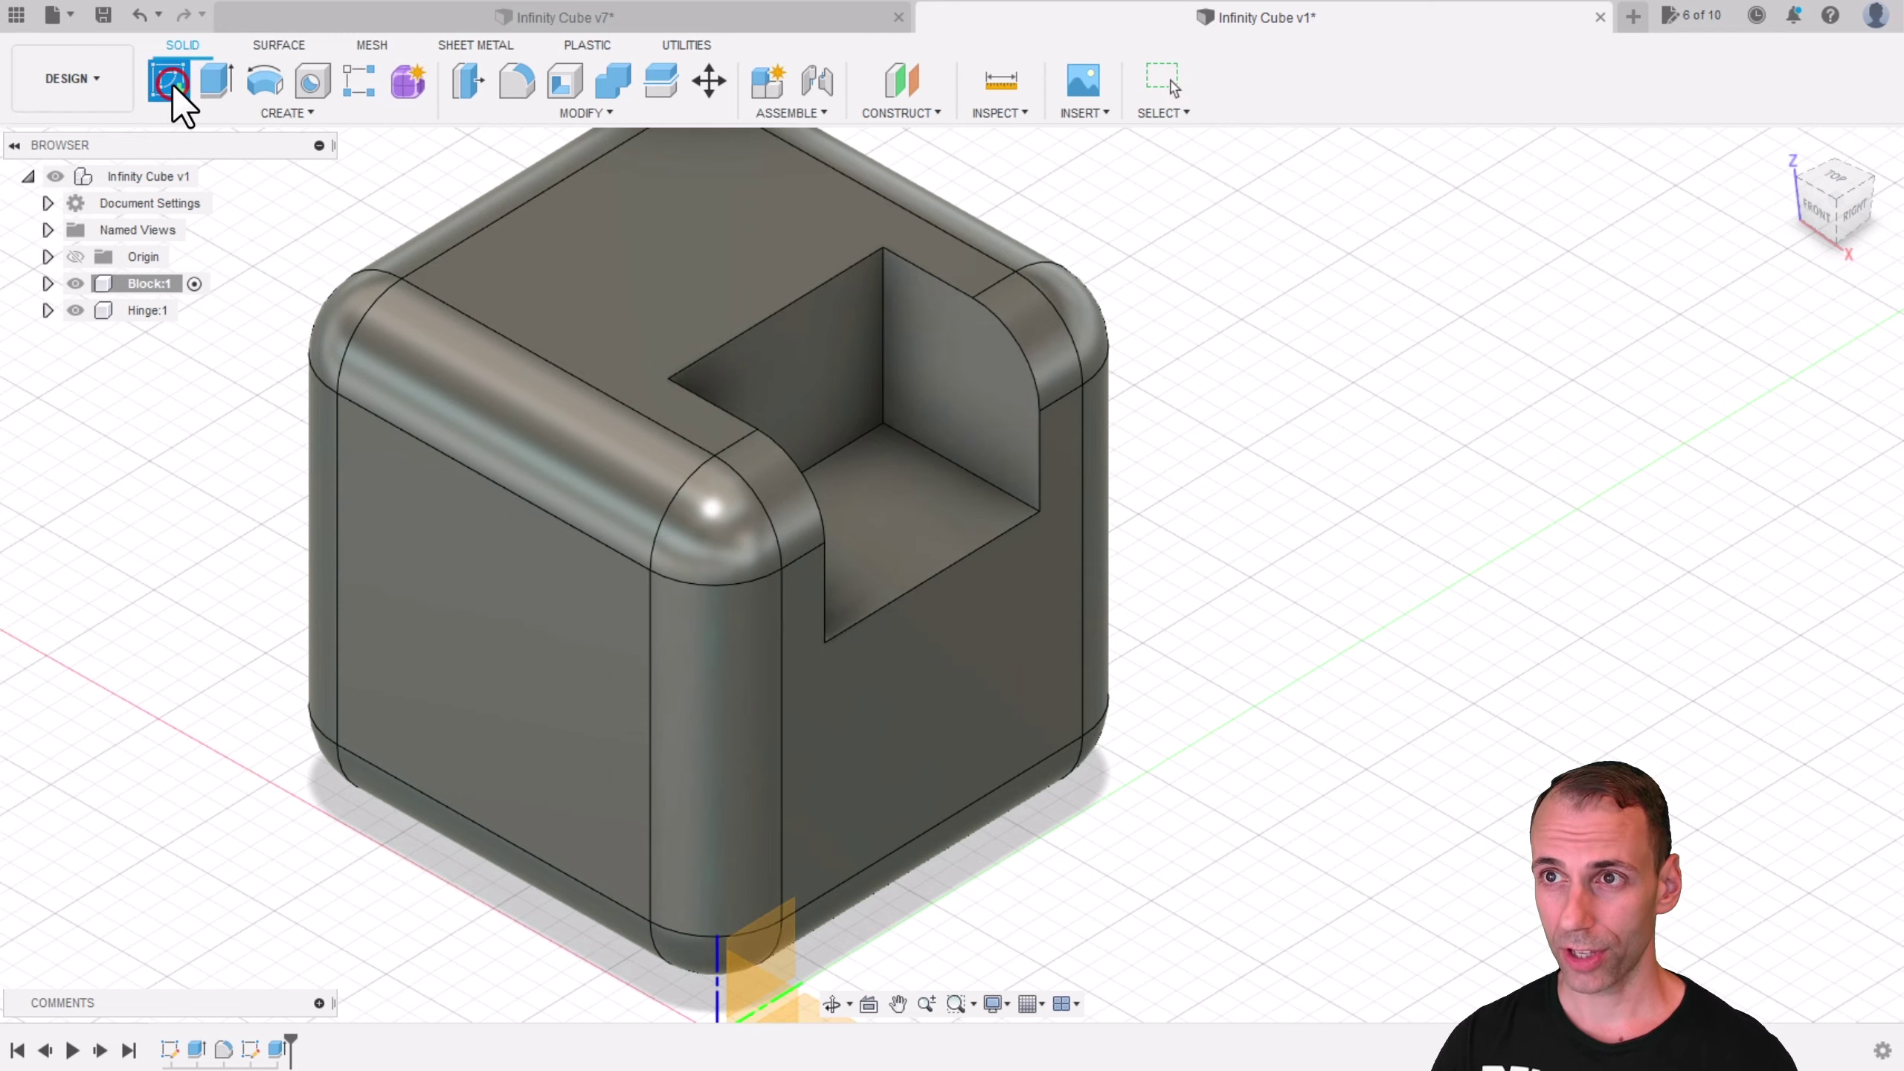
pyautogui.click(958, 359)
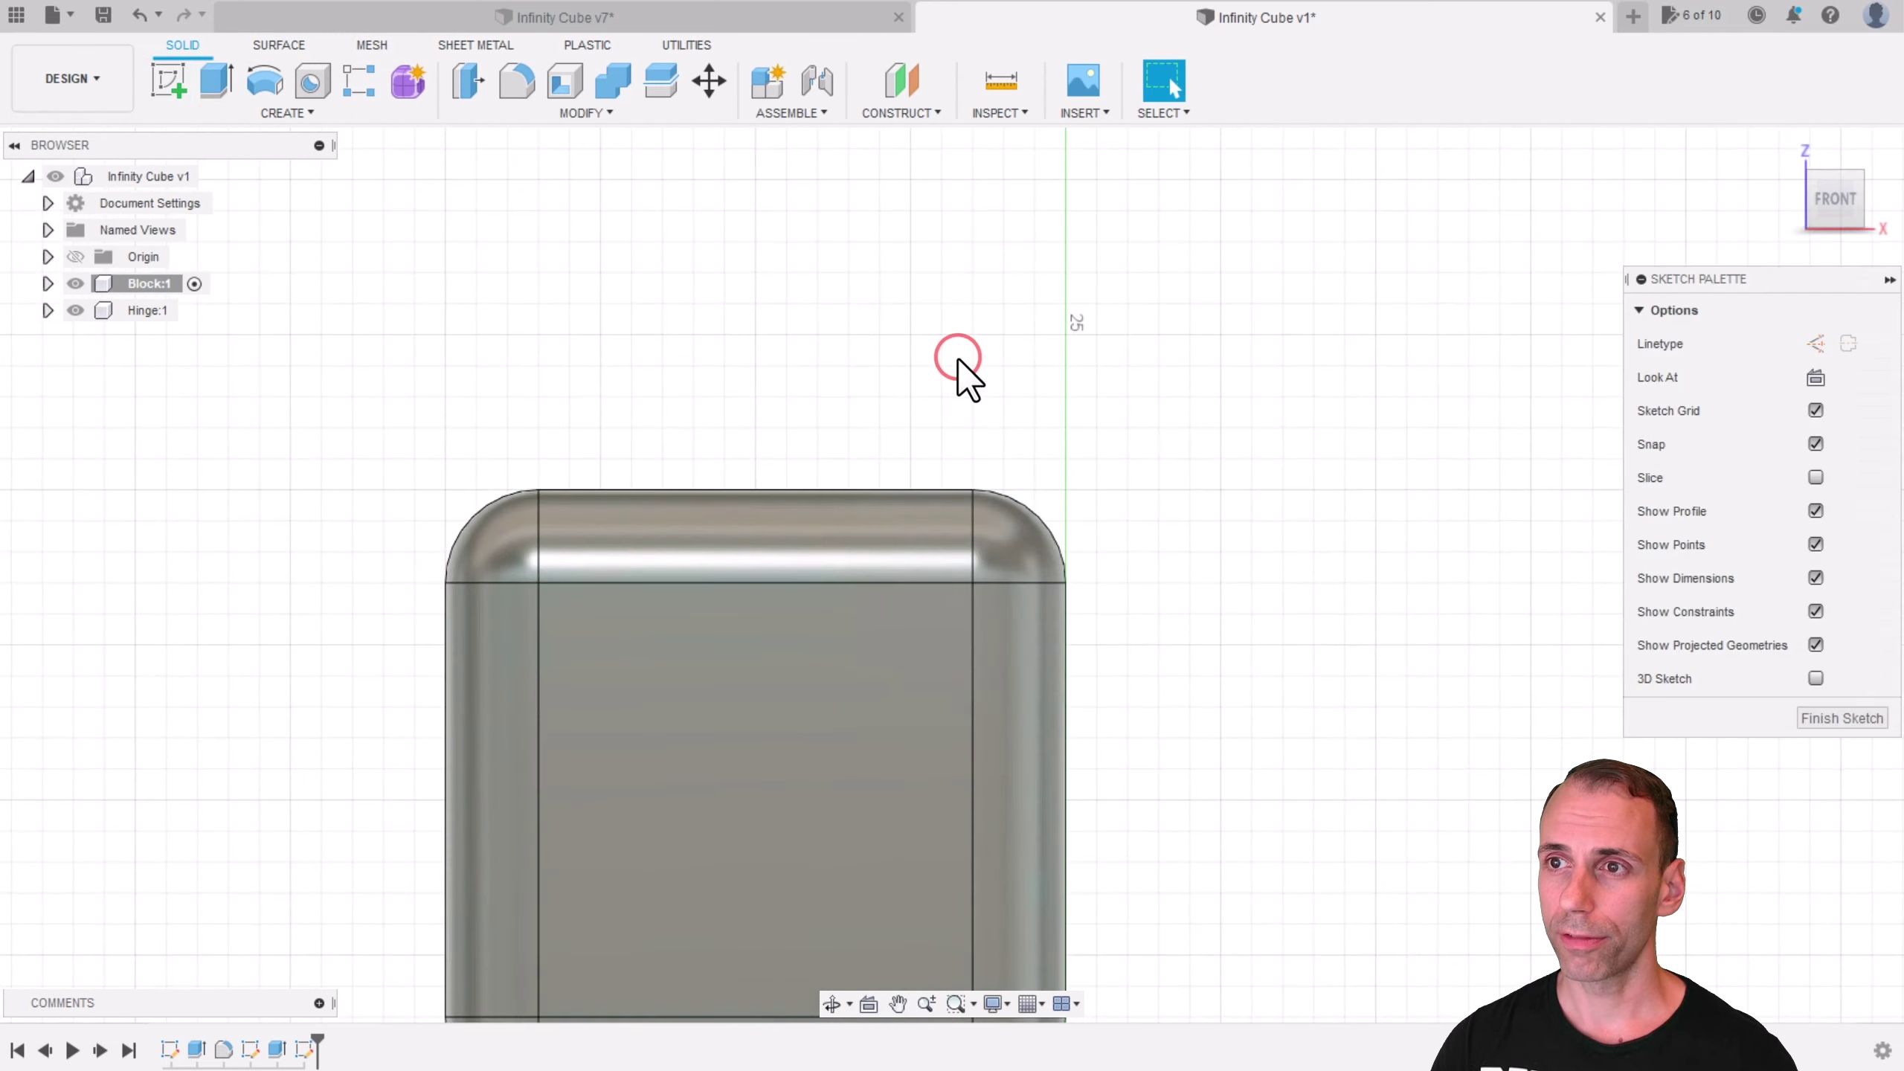
pyautogui.moveTo(1153, 428)
pyautogui.keyDown('shift'); pyautogui.mouseDown(button='middle')
pyautogui.moveTo(1139, 467)
pyautogui.moveTo(1139, 417)
pyautogui.moveTo(1131, 432)
pyautogui.moveTo(1161, 404)
pyautogui.moveTo(1144, 466)
pyautogui.moveTo(1139, 374)
pyautogui.moveTo(1147, 408)
pyautogui.mouseUp(button='middle'); pyautogui.keyUp('shift')
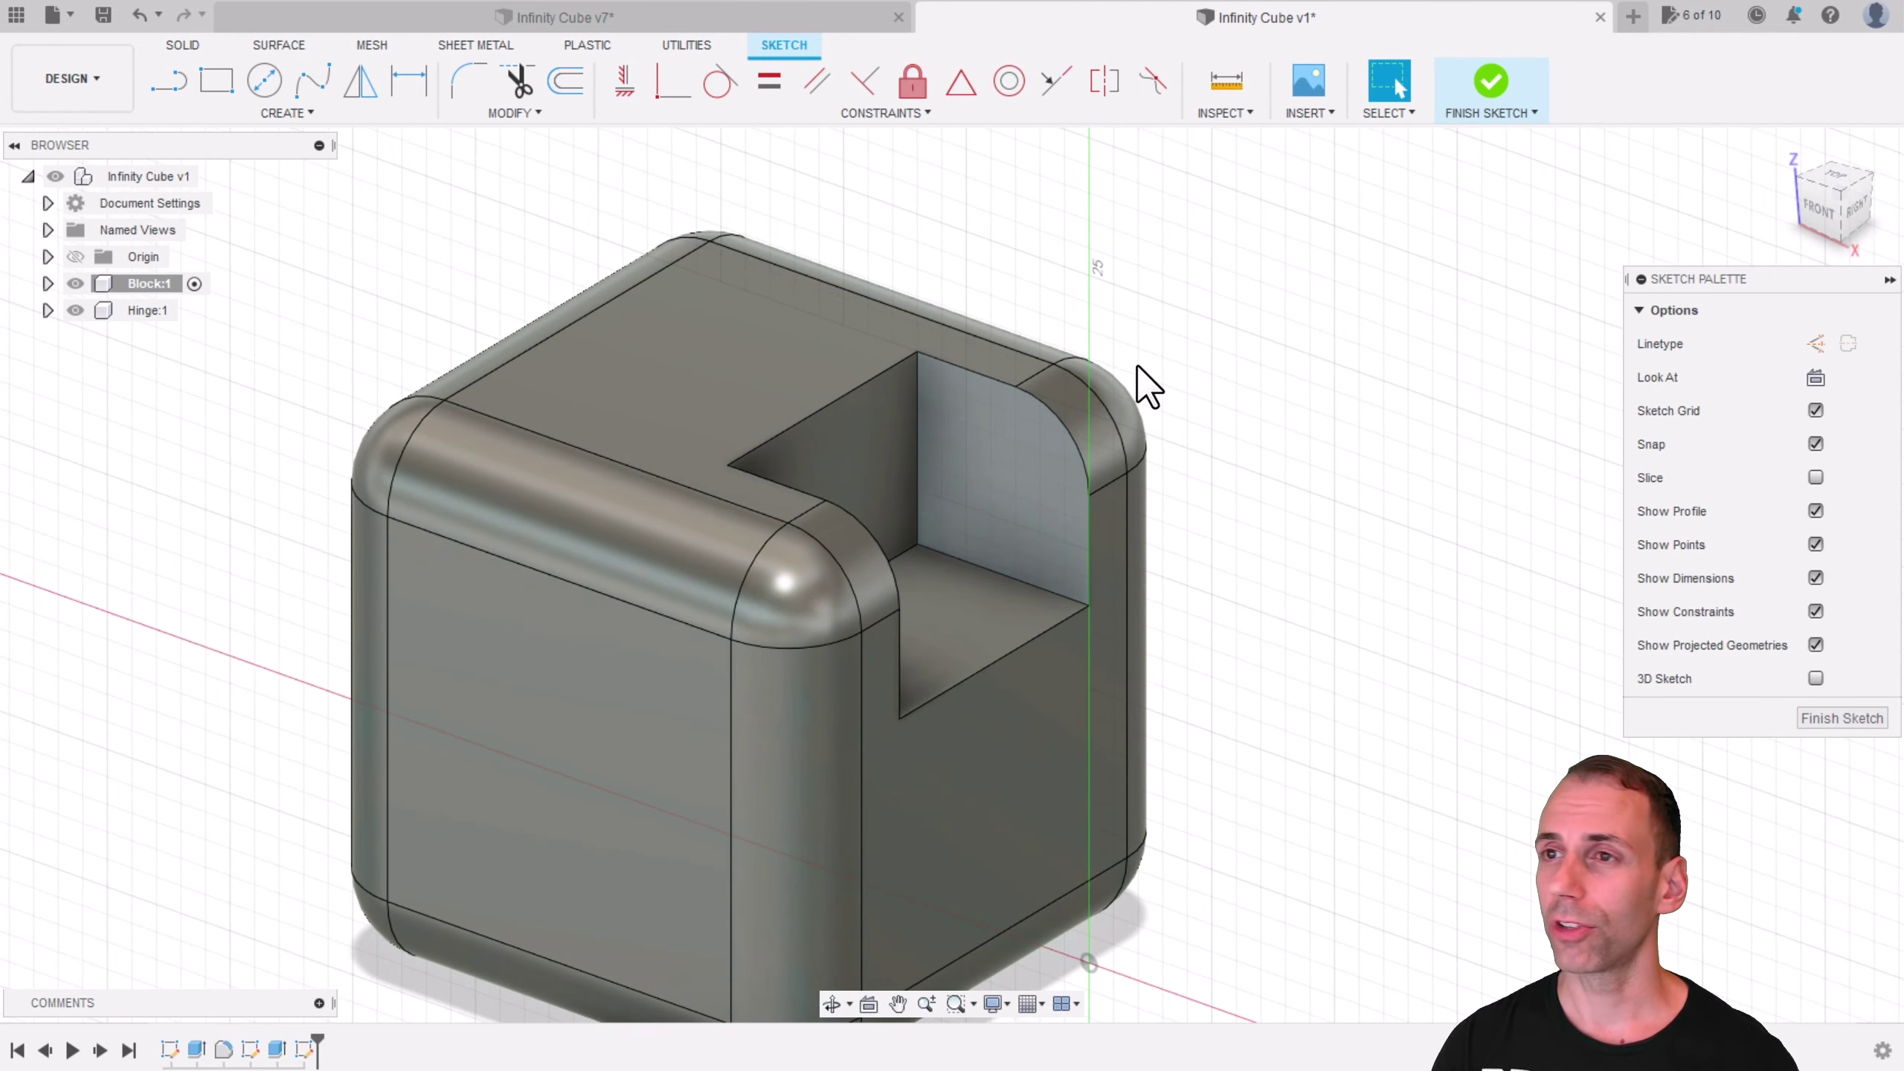
pyautogui.scroll(2, 1267, 395)
pyautogui.scroll(-2, 1267, 396)
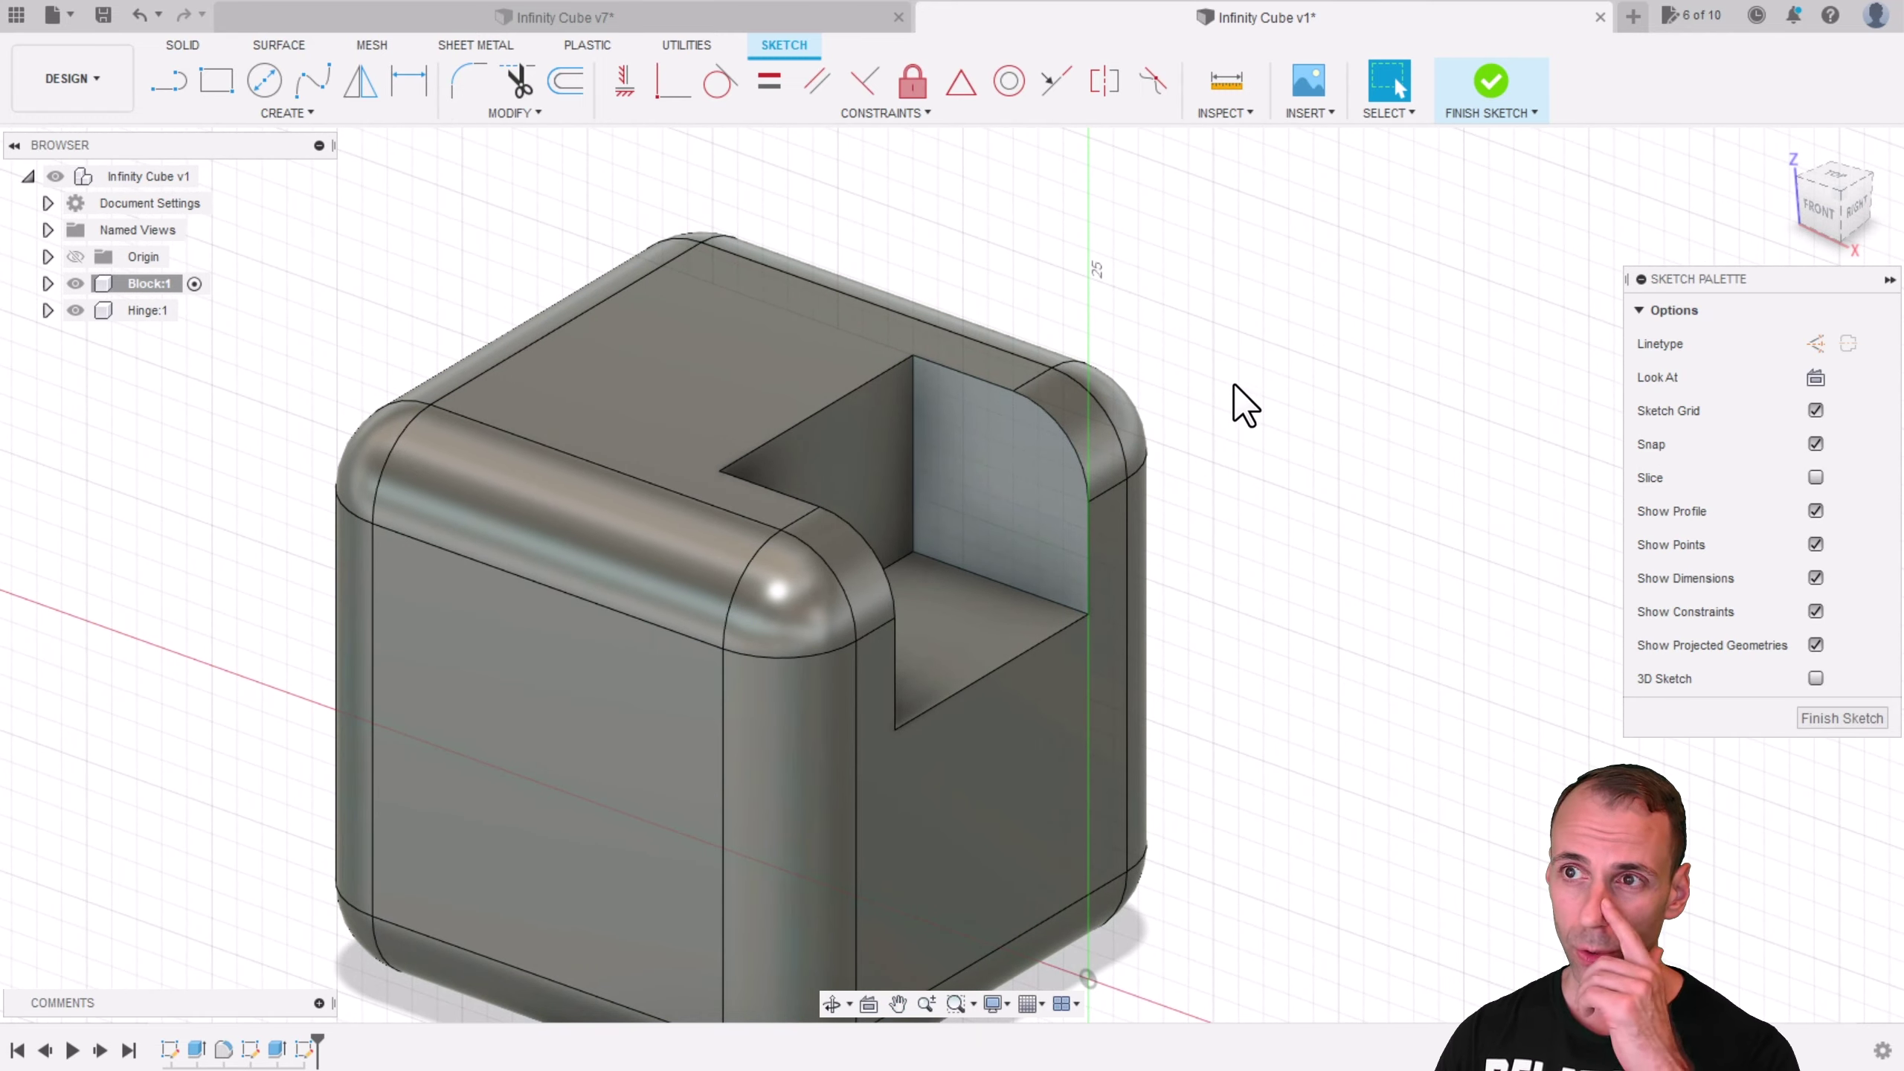
# Step: Draw a diagonal construction line from the notch's top inner corner to the face's bottom corner
pyautogui.press('x')
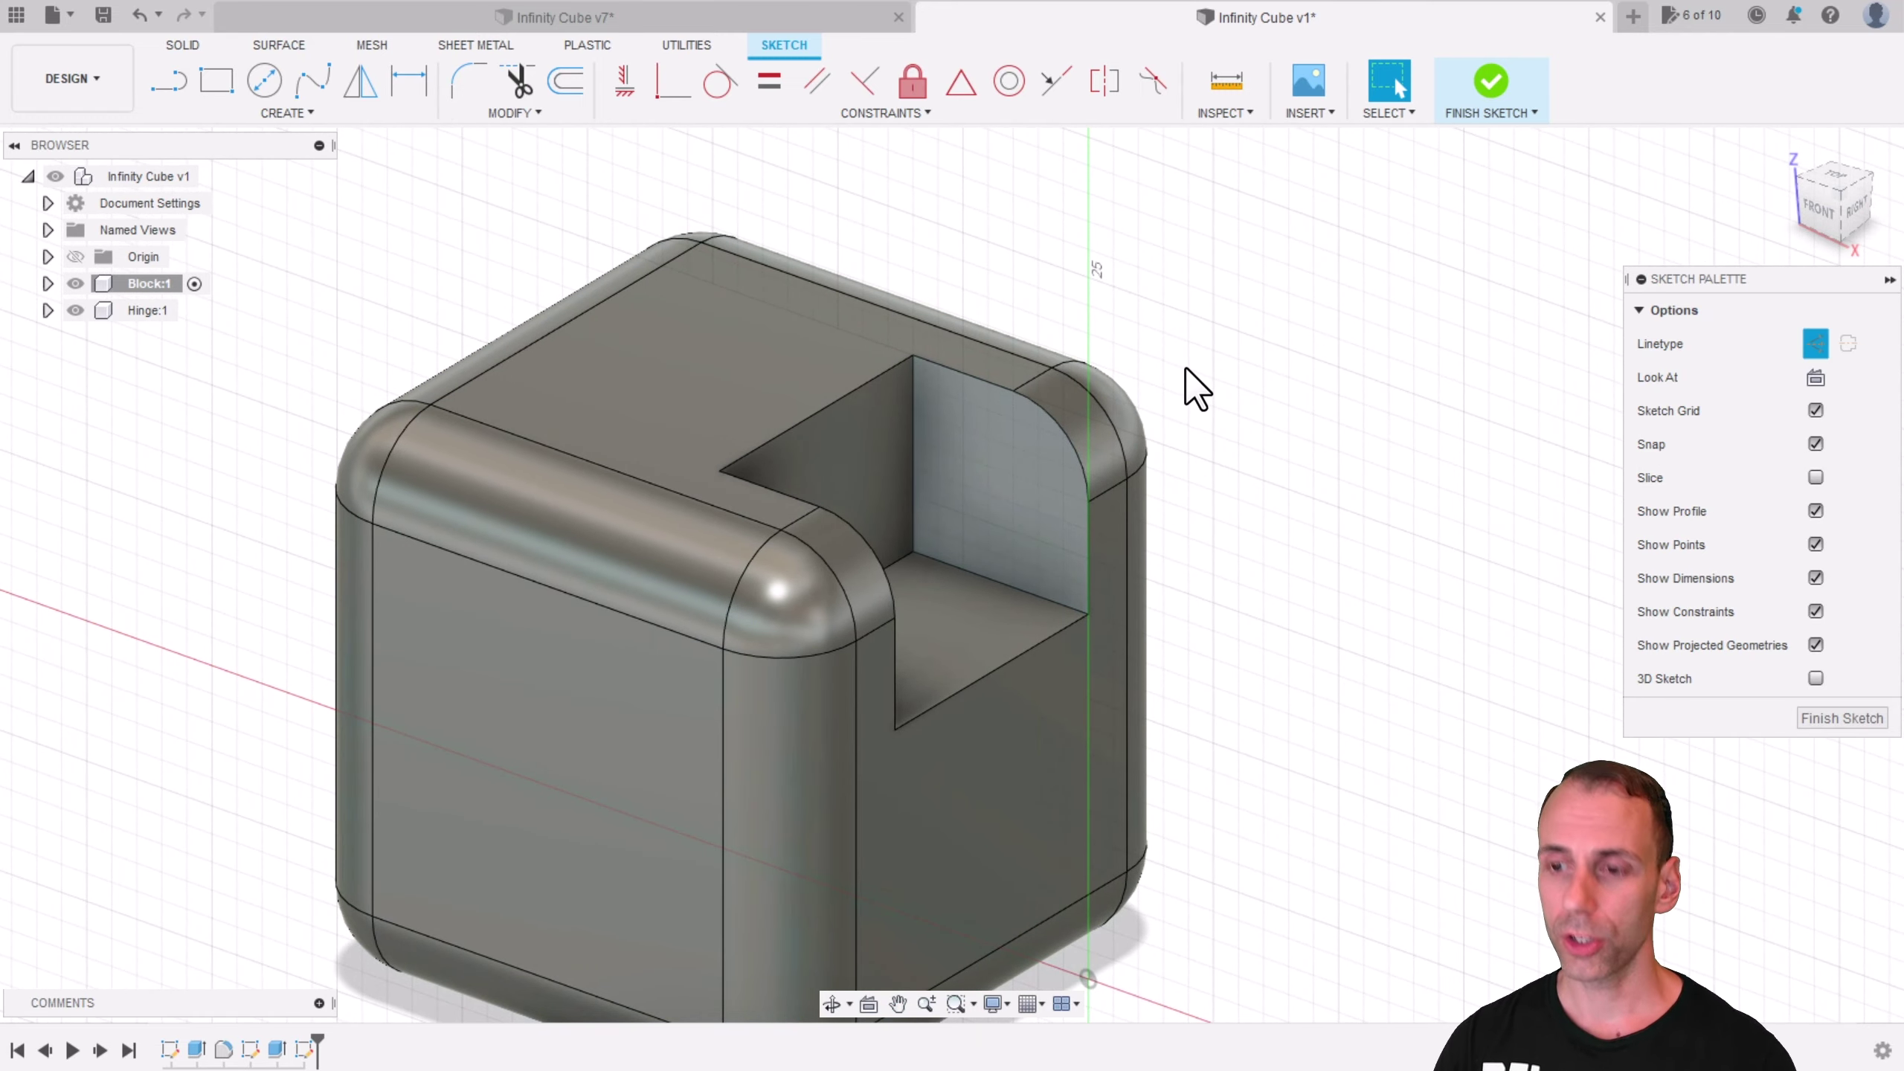
pyautogui.press('l')
pyautogui.scroll(2, 1169, 383)
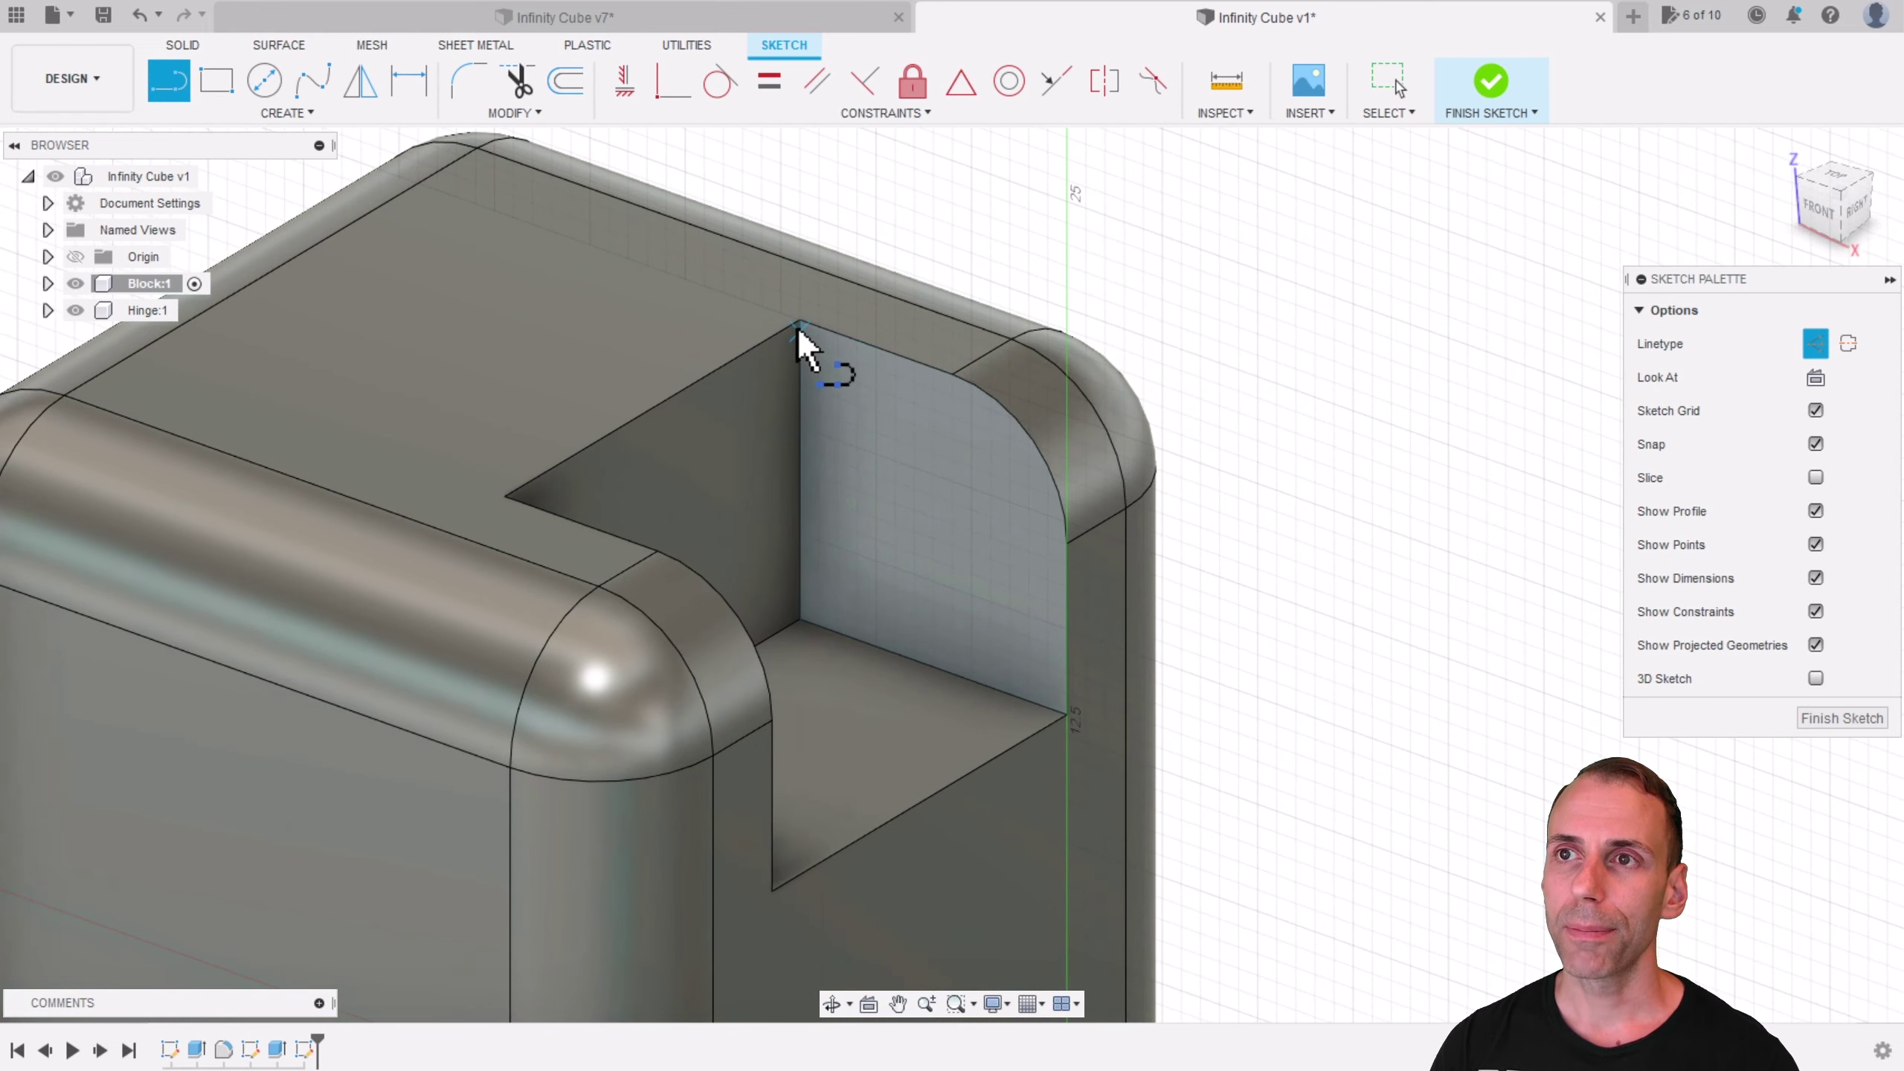
pyautogui.scroll(2, 799, 330)
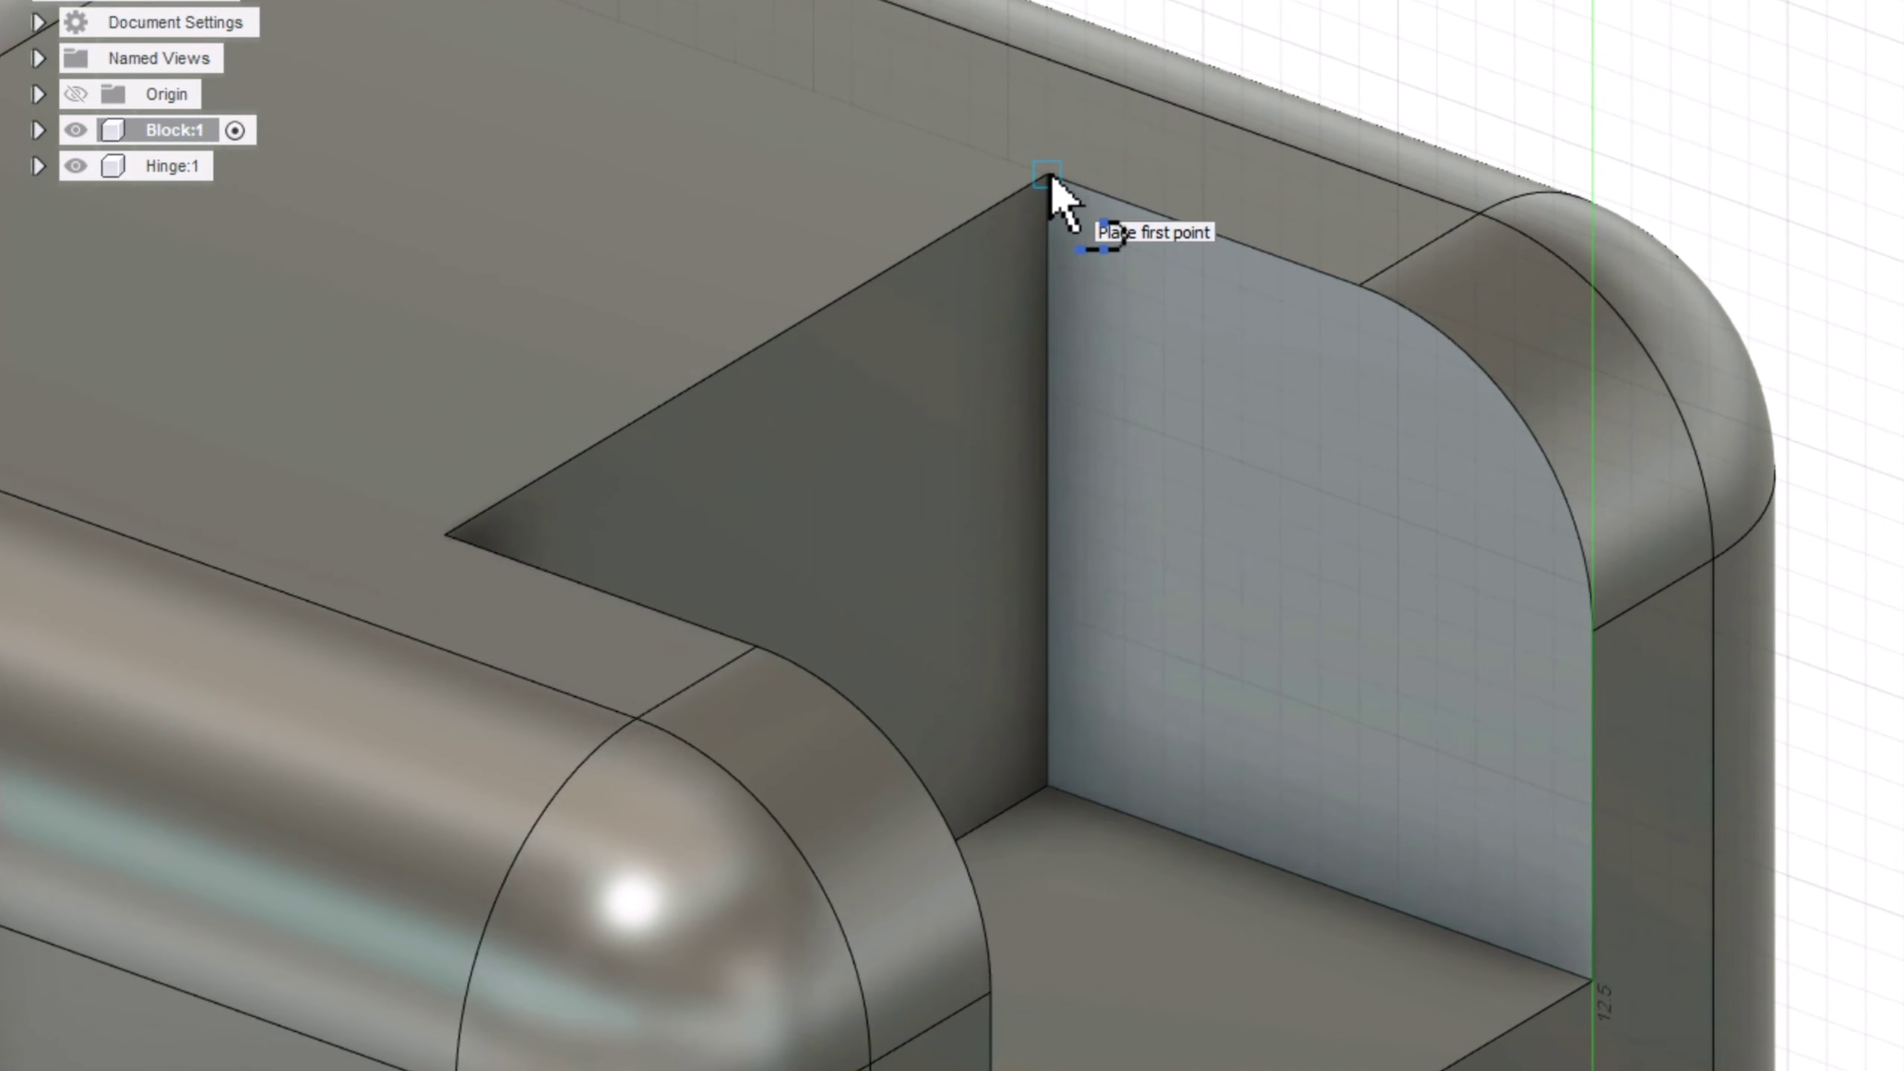
pyautogui.click(1049, 175)
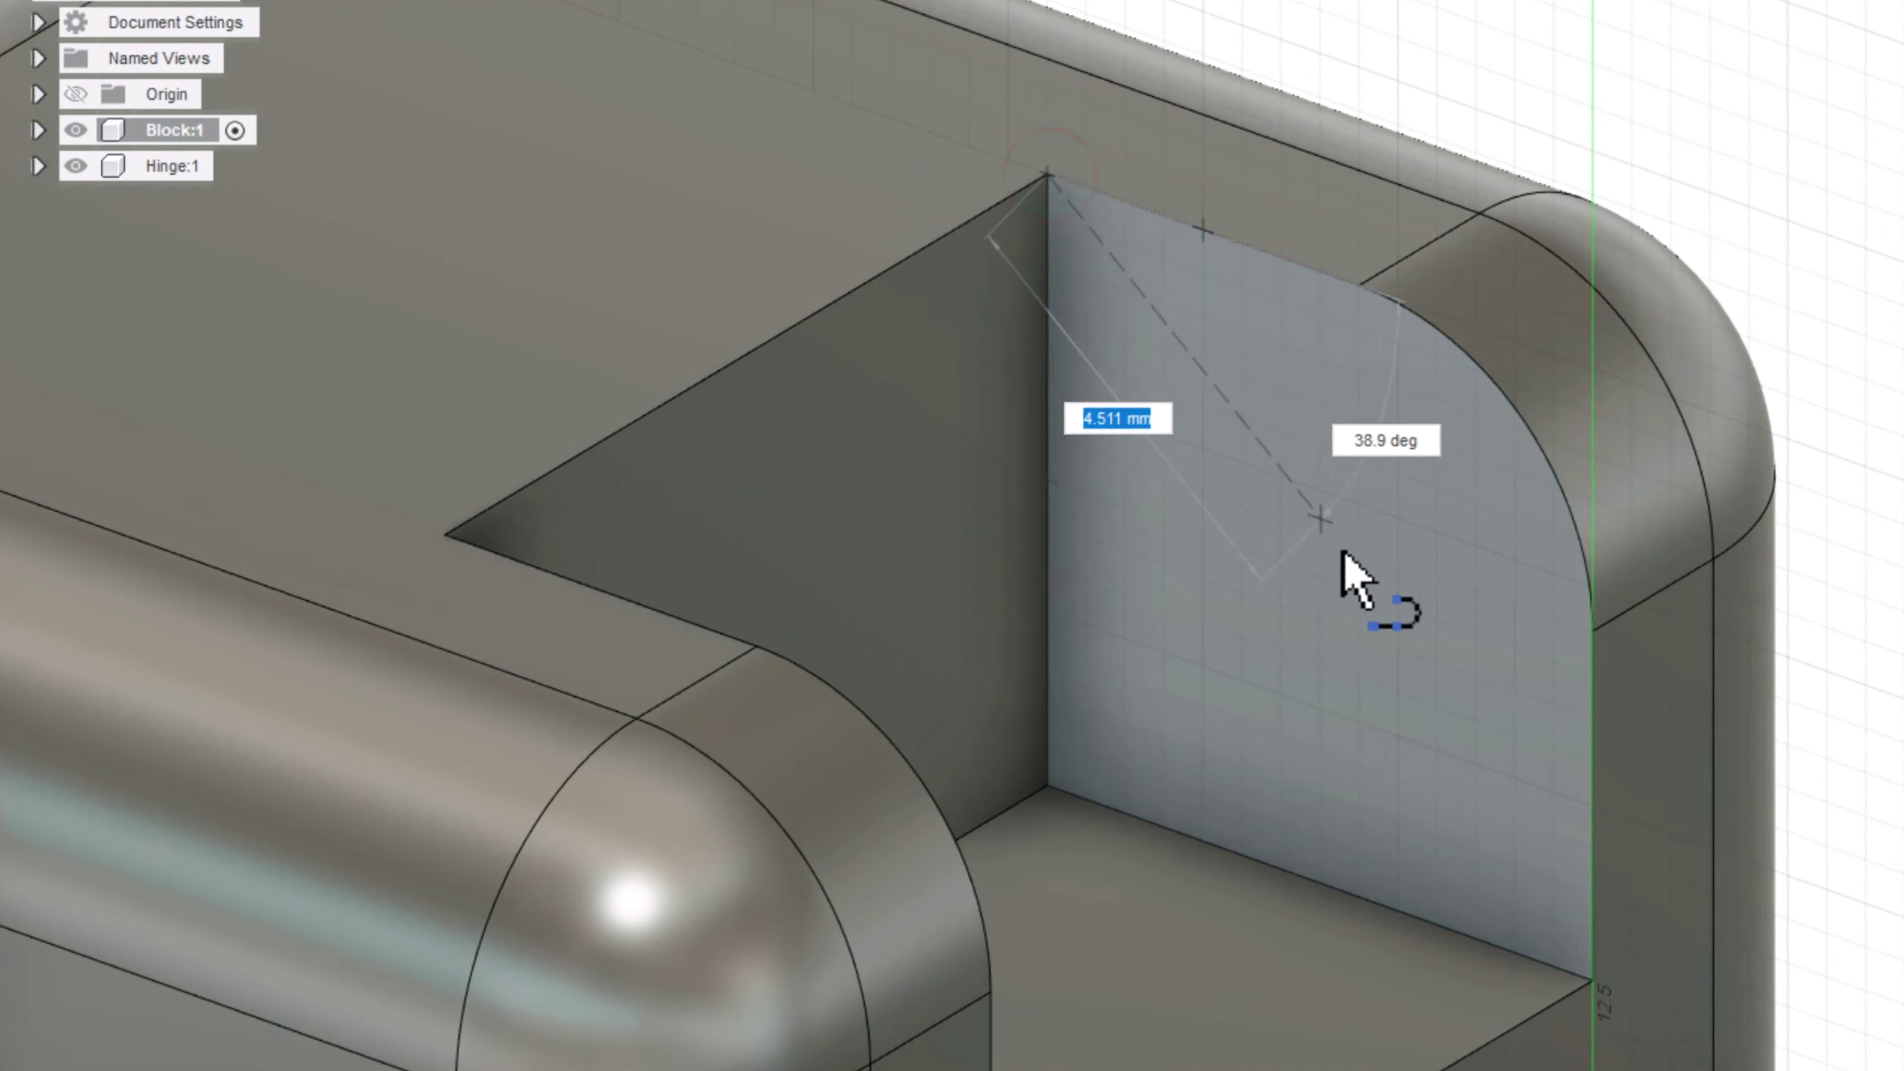
pyautogui.click(1598, 982)
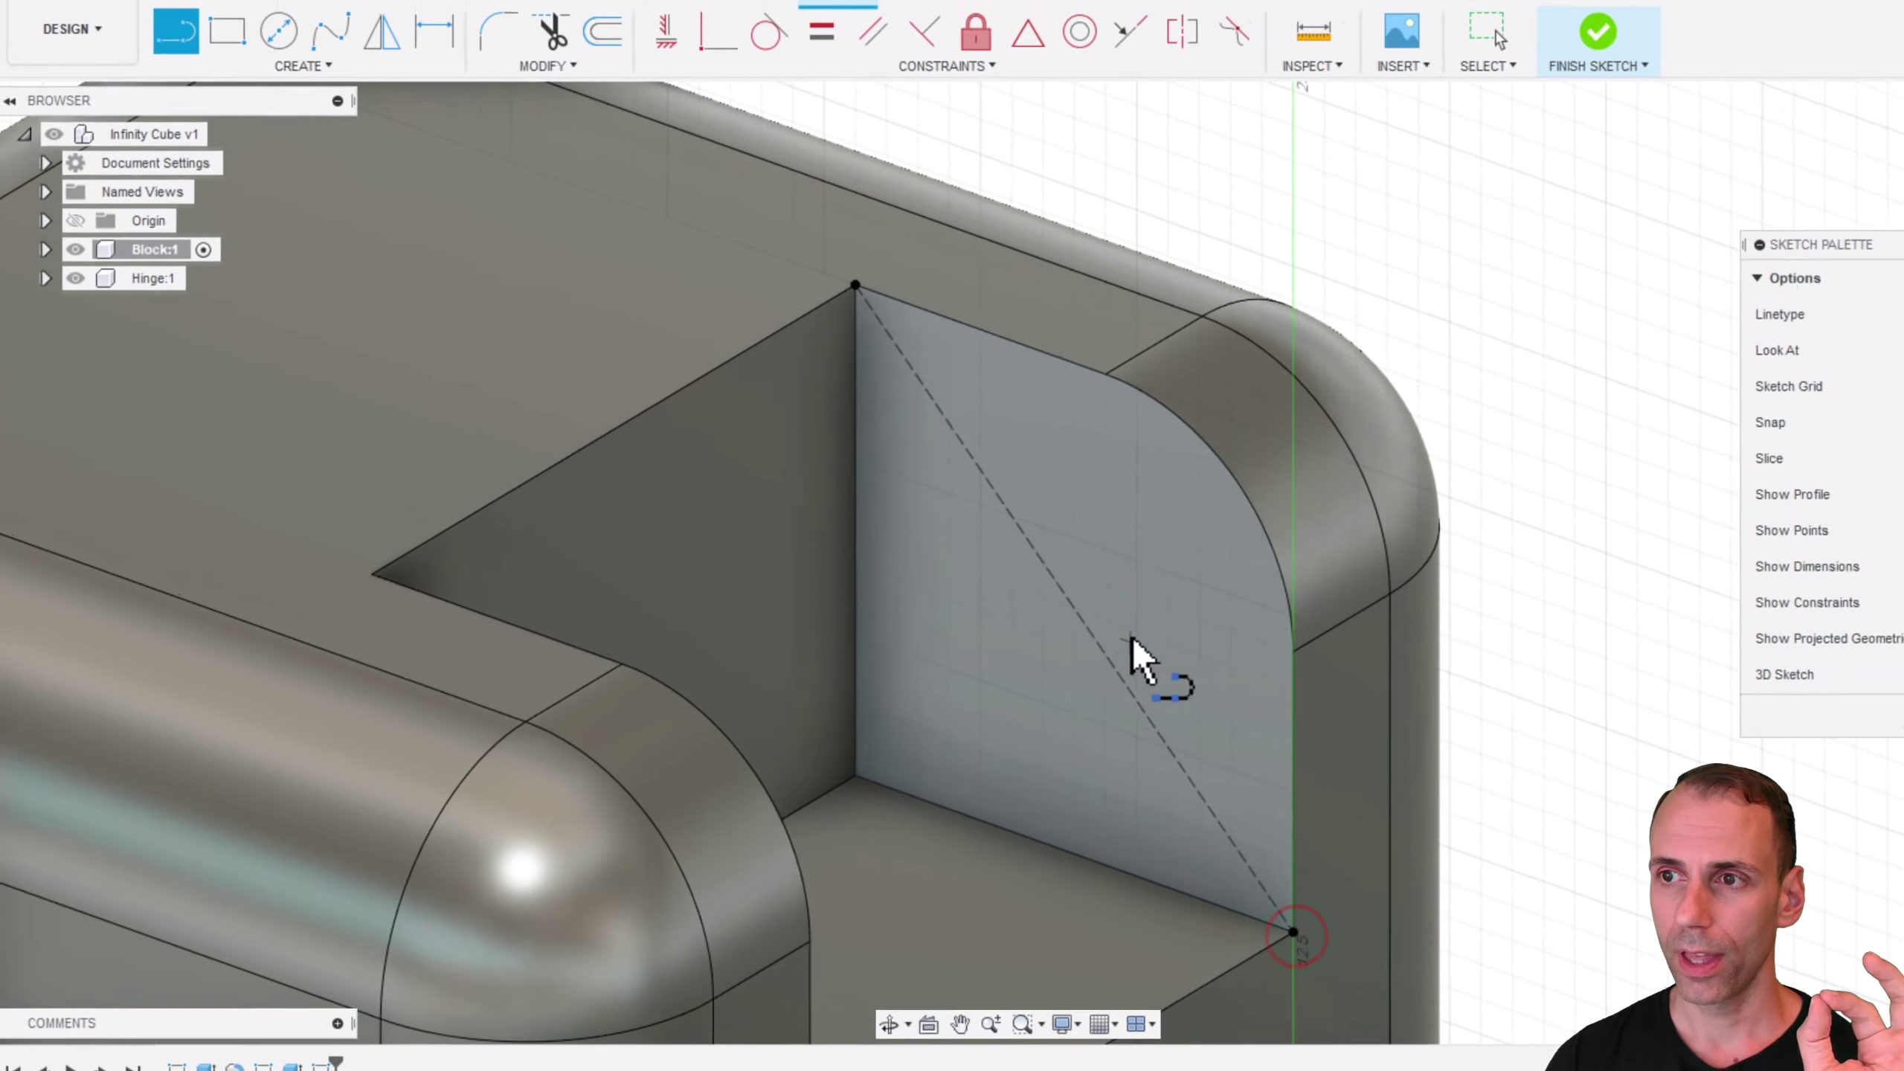
pyautogui.press('Escape')
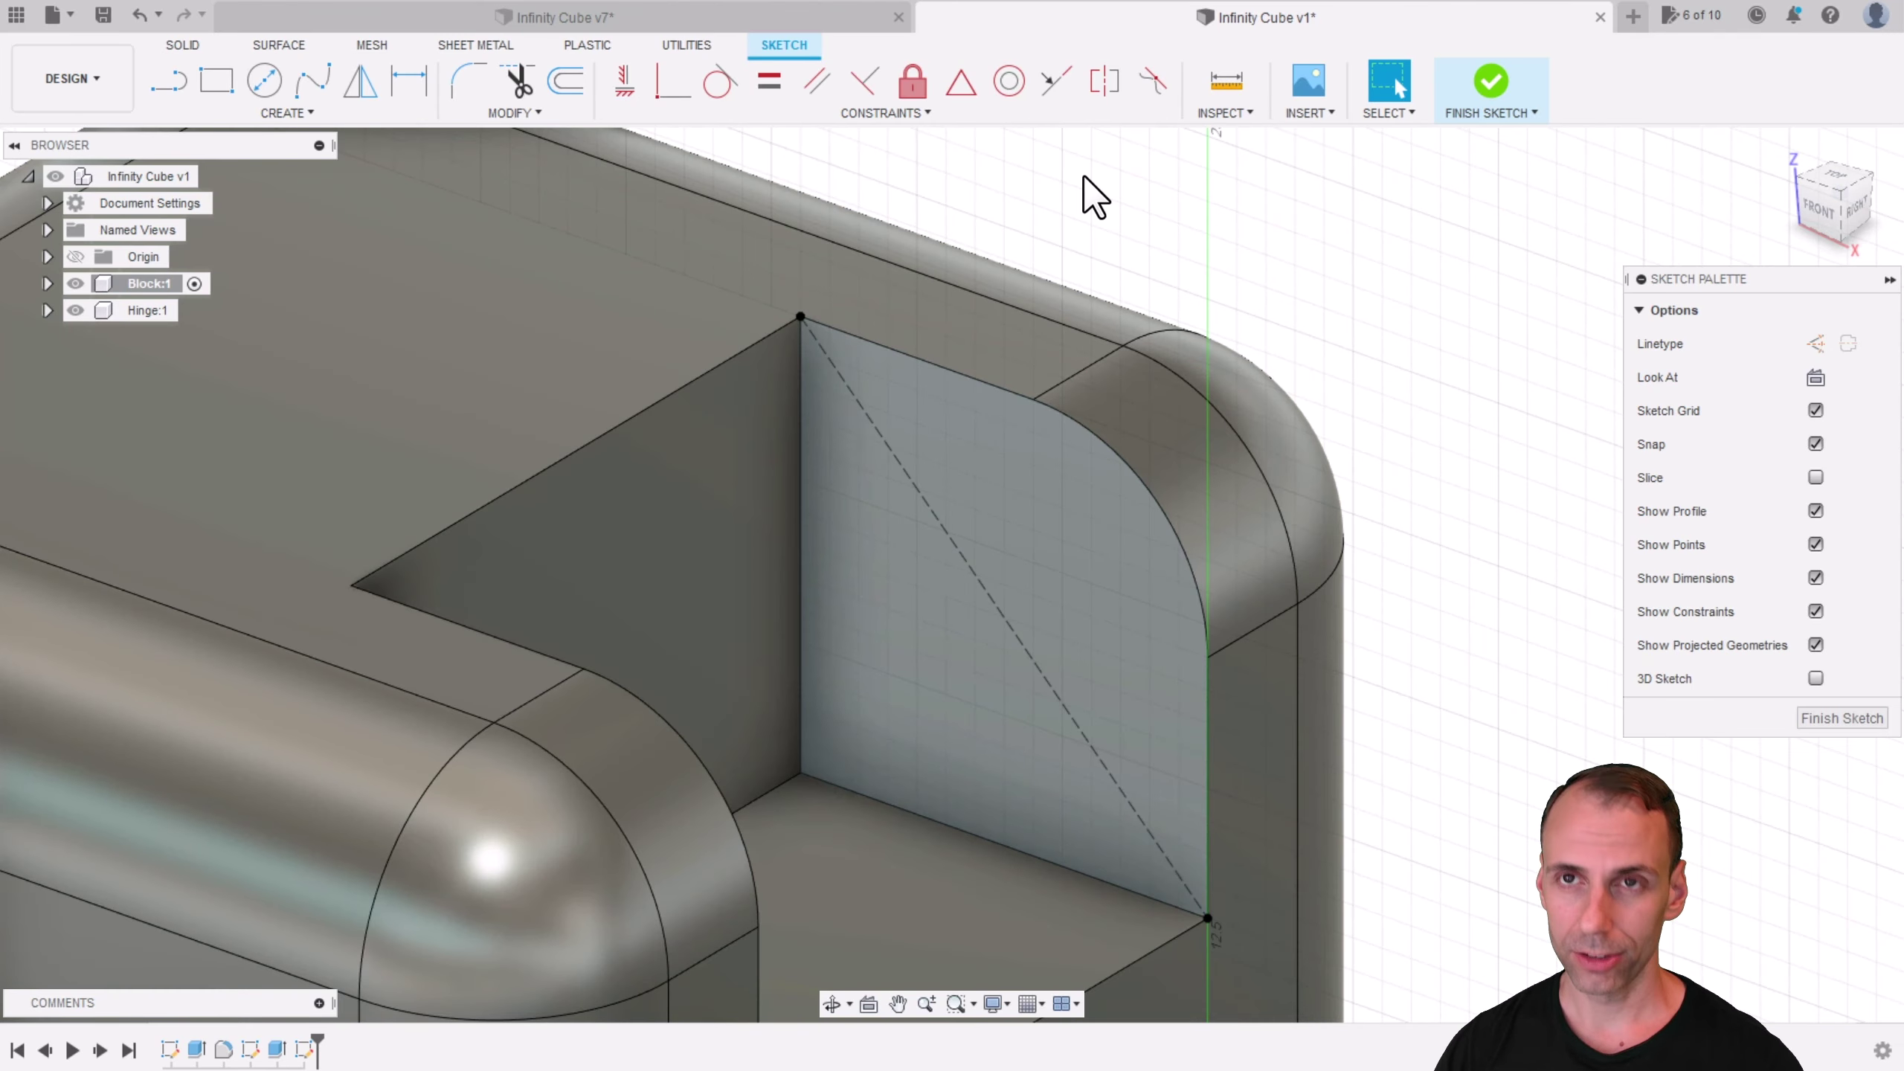
pyautogui.press('c')
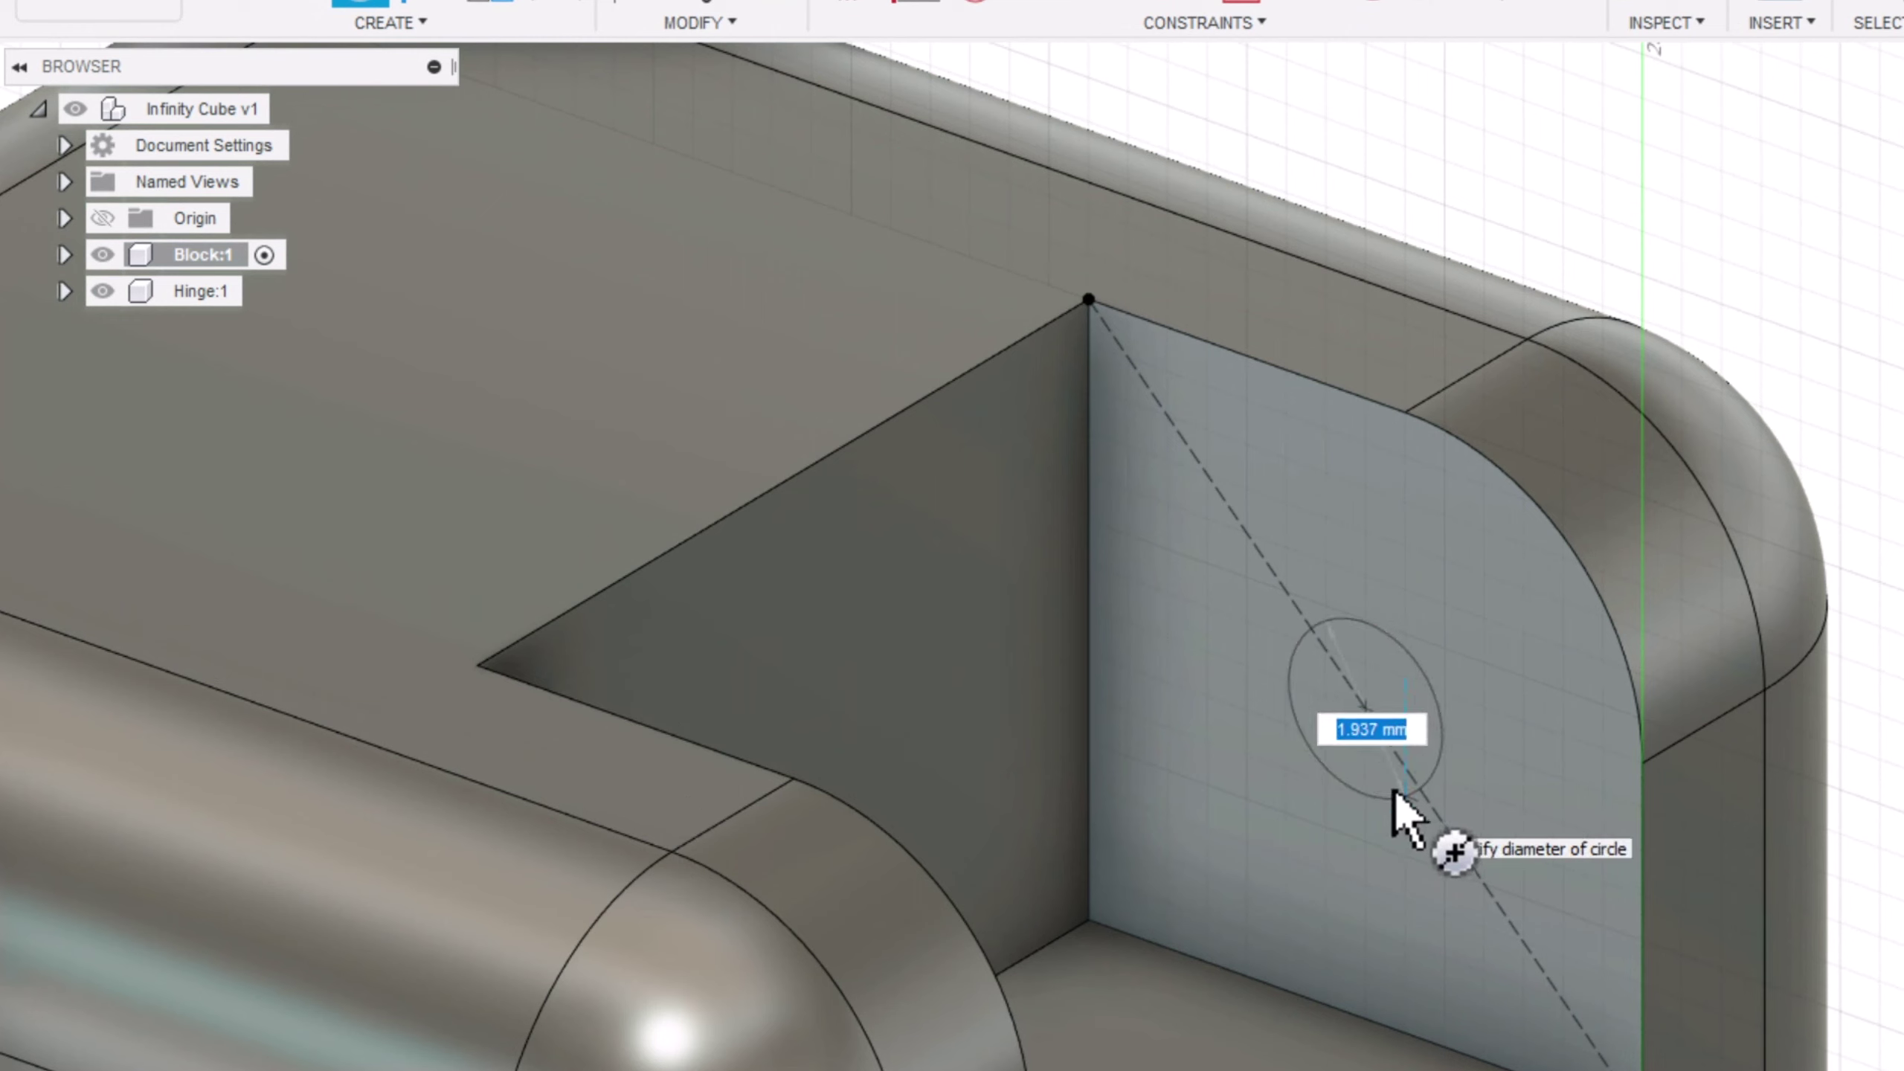
# Step: Confirm the 2 mm circle and extrude its profile into a short pin on the notch face
pyautogui.press('Return')
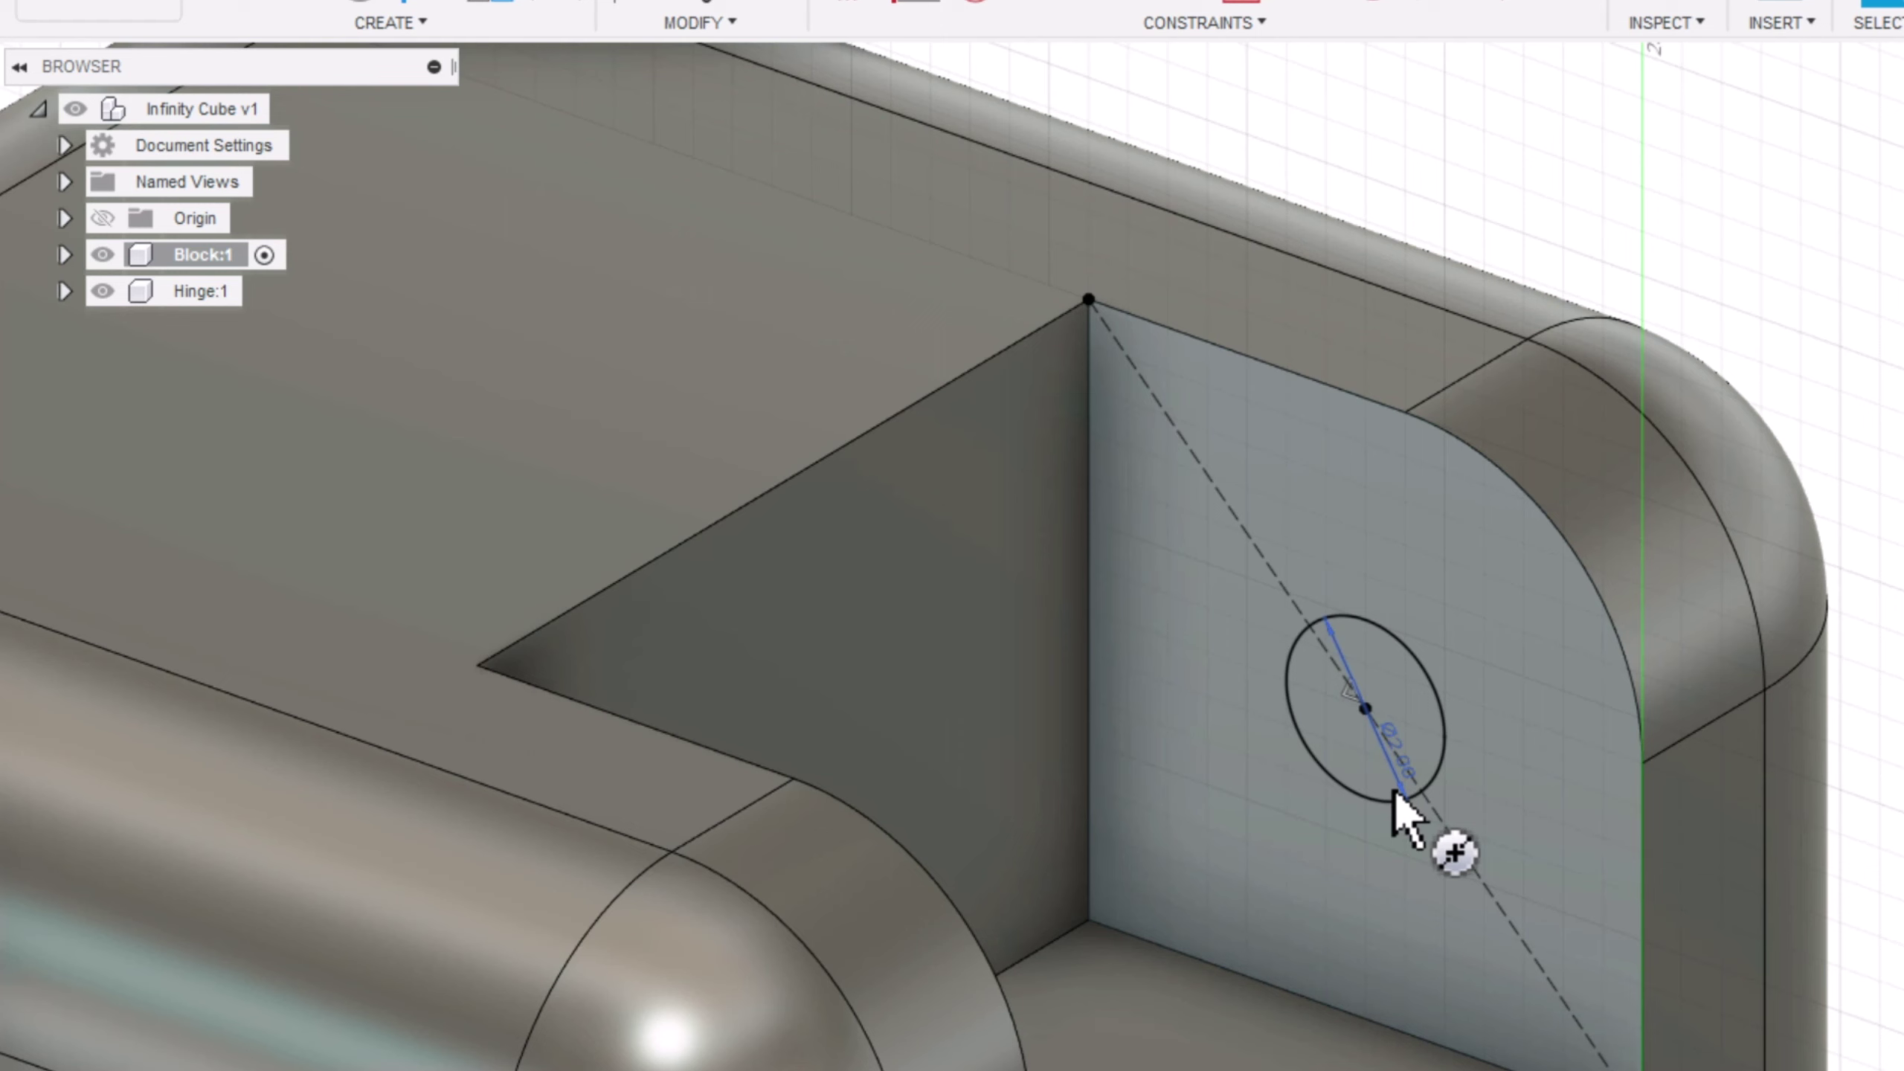
pyautogui.click(1413, 732)
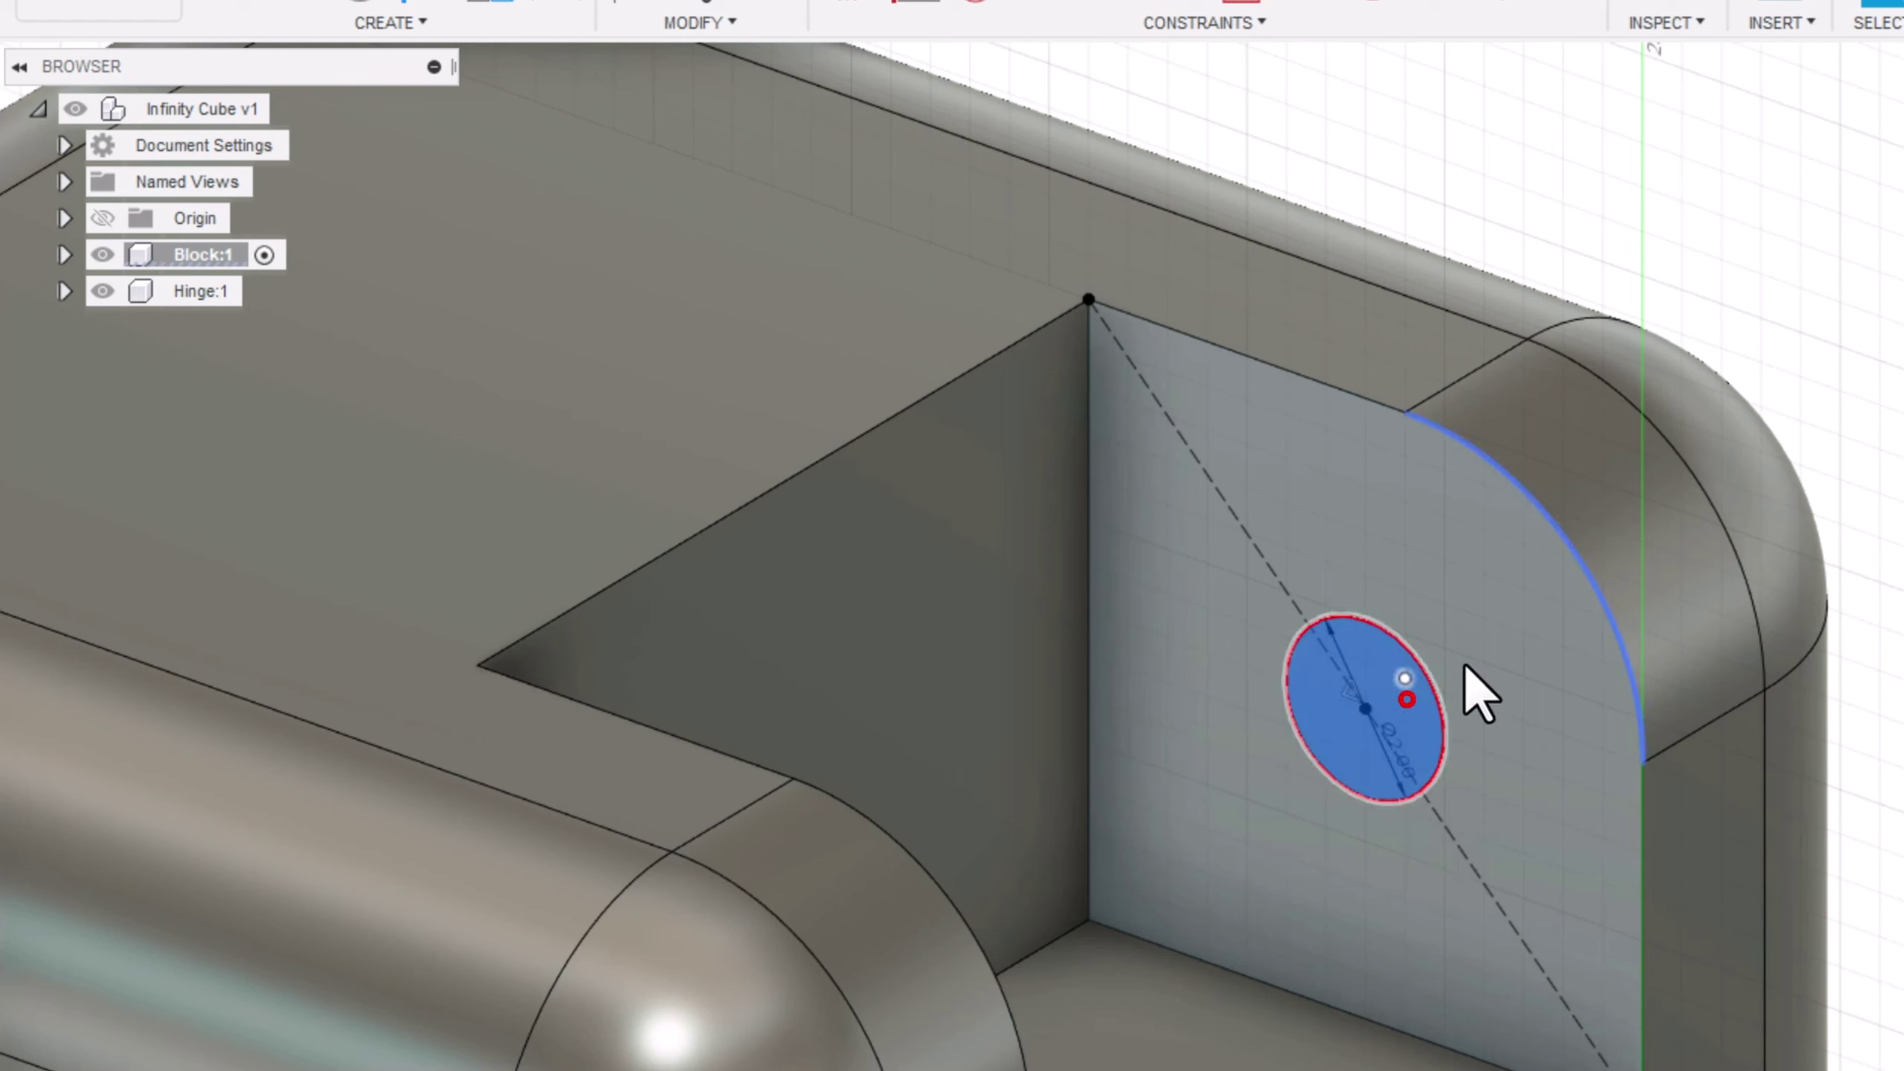
pyautogui.press('e')
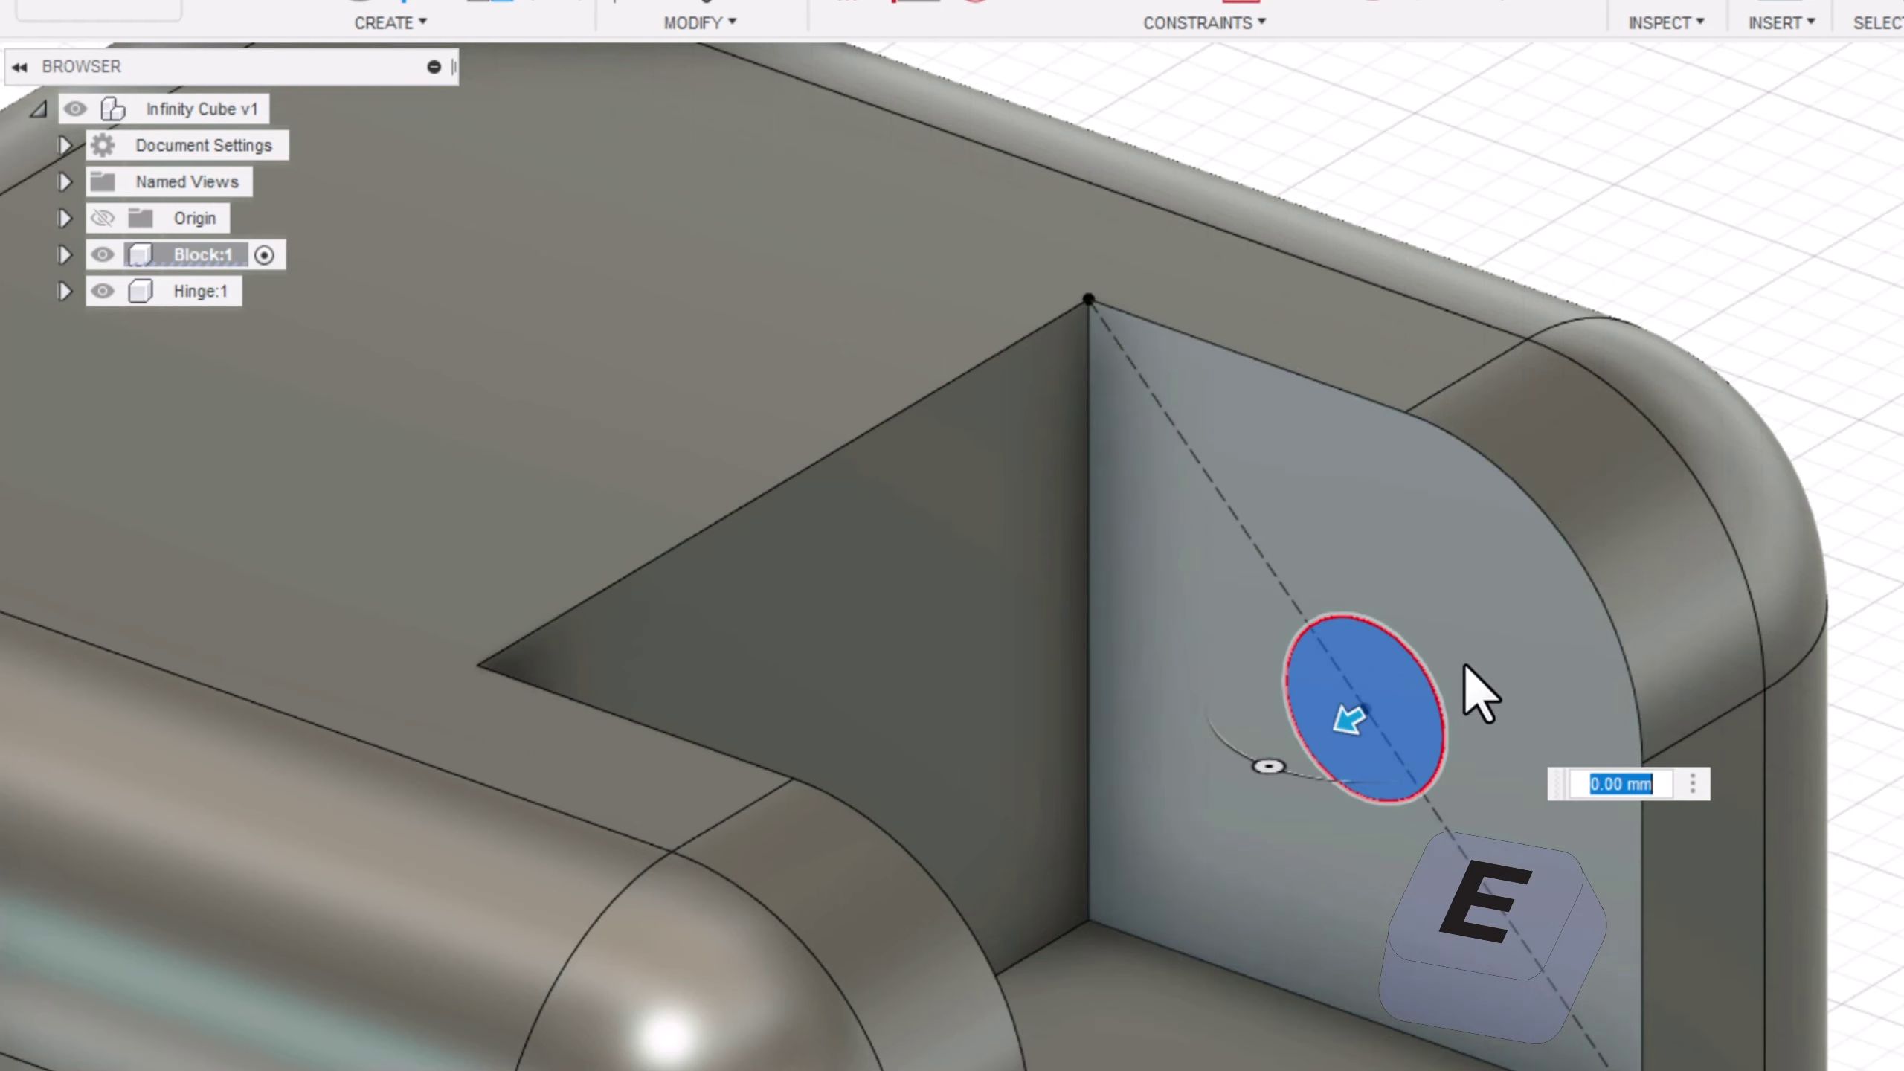
pyautogui.write('3')
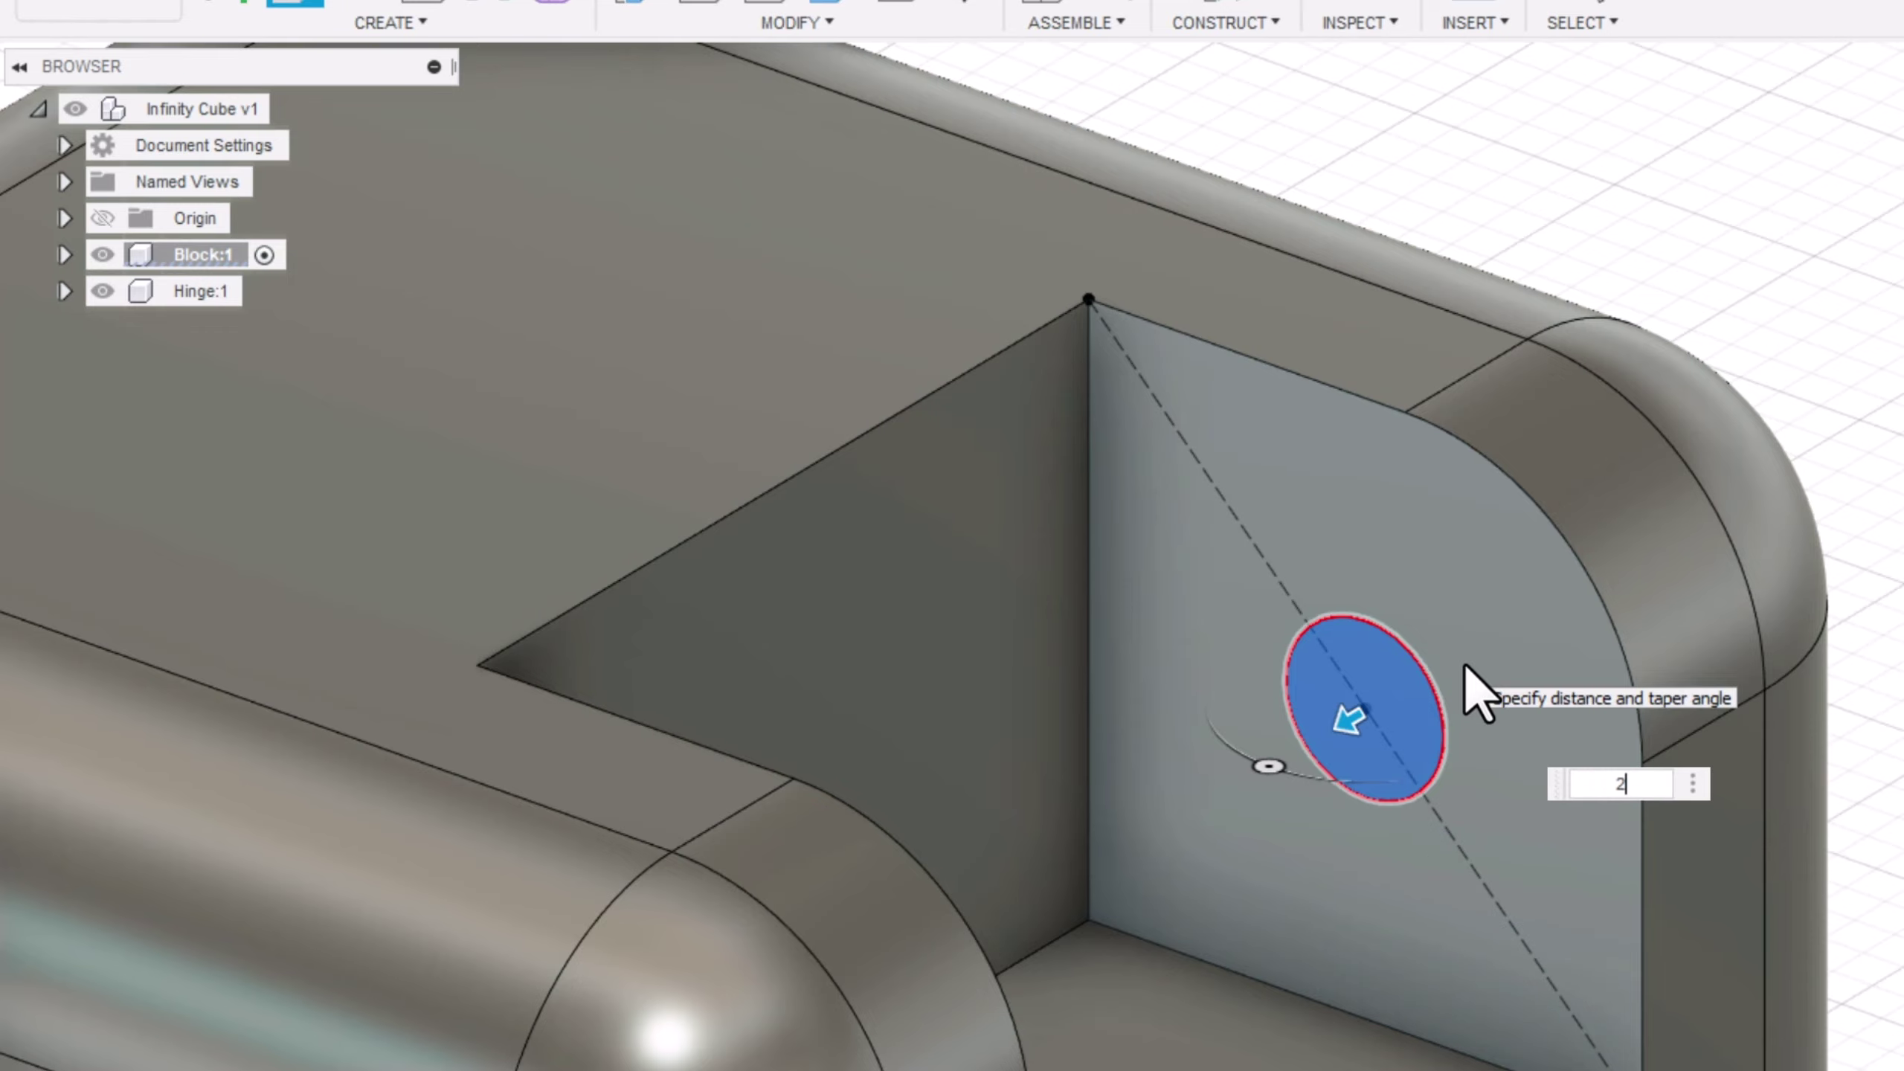
pyautogui.press('Return')
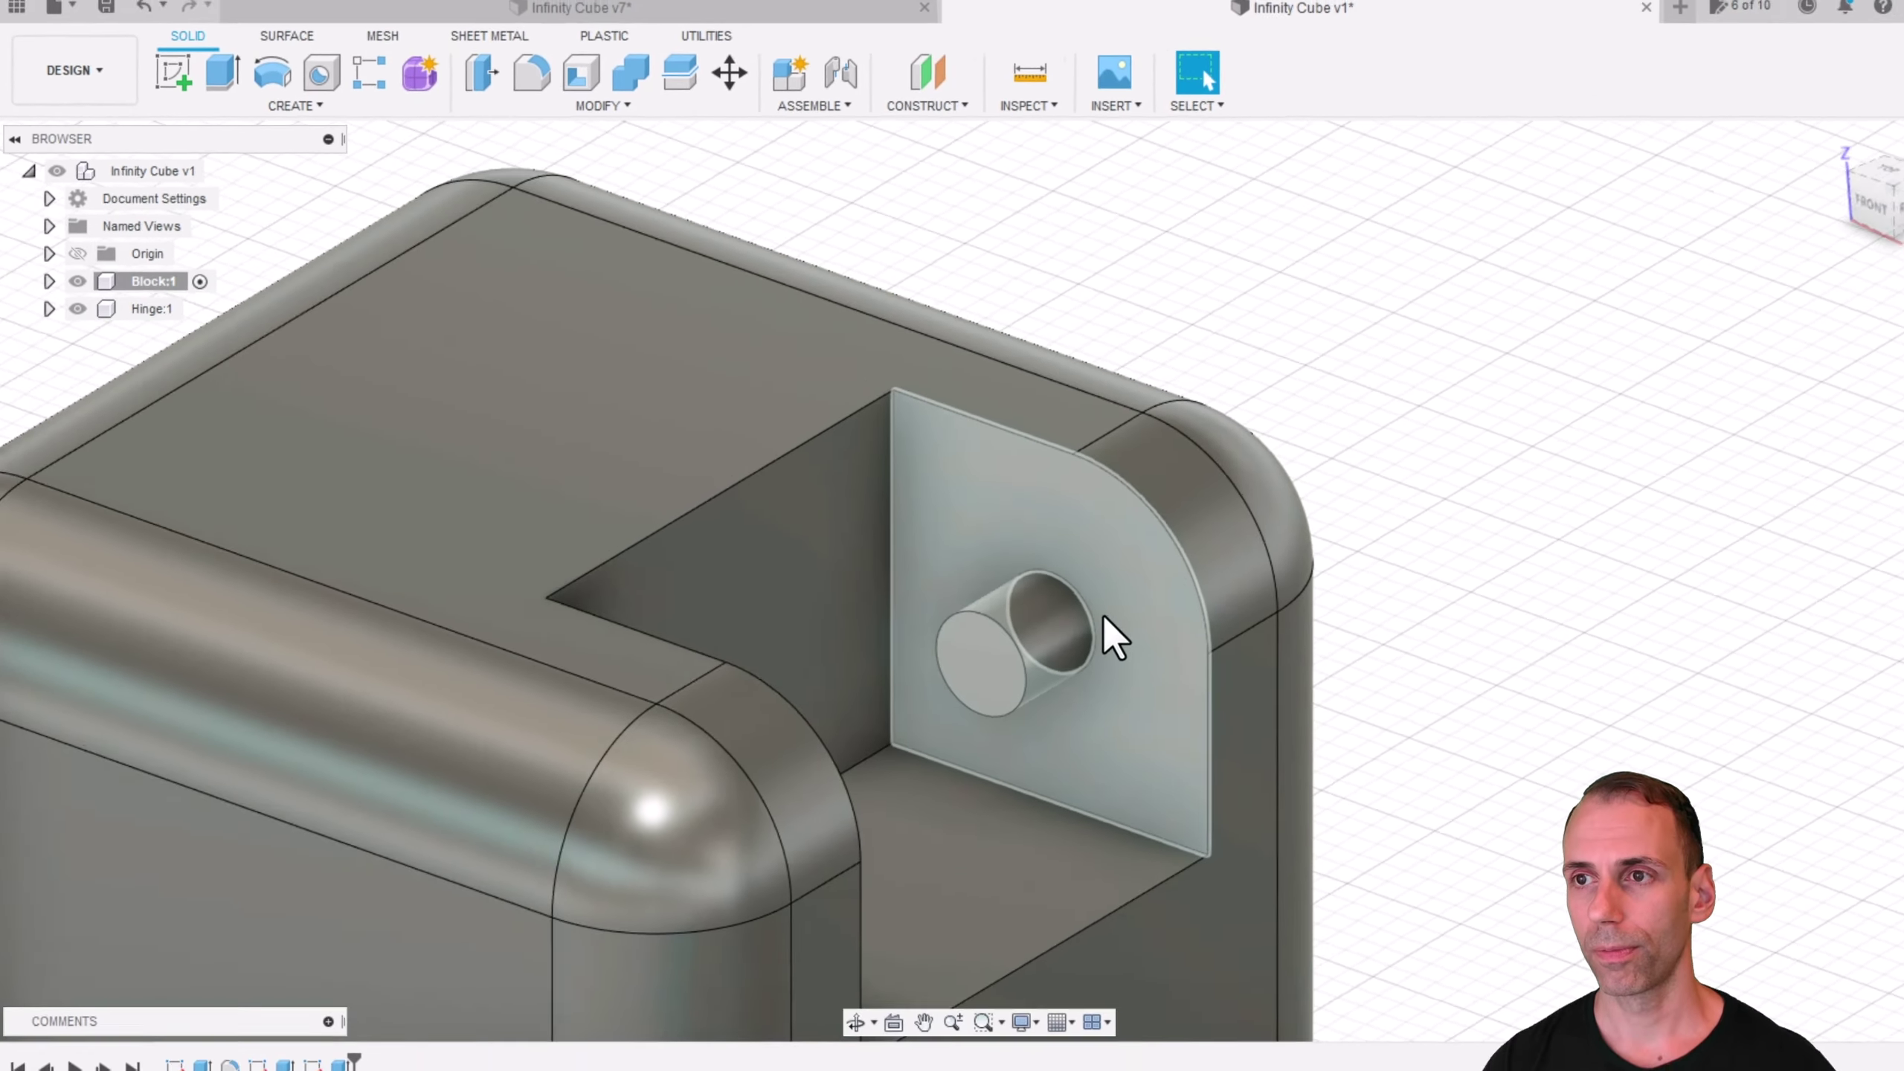
pyautogui.keyDown('shift'); pyautogui.moveTo(1502, 736); pyautogui.dragTo(1373, 683, button='middle'); pyautogui.keyUp('shift')
pyautogui.keyDown('shift'); pyautogui.moveTo(1008, 596); pyautogui.dragTo(1057, 270, button='middle'); pyautogui.keyUp('shift')
pyautogui.scroll(-5, 1057, 270)
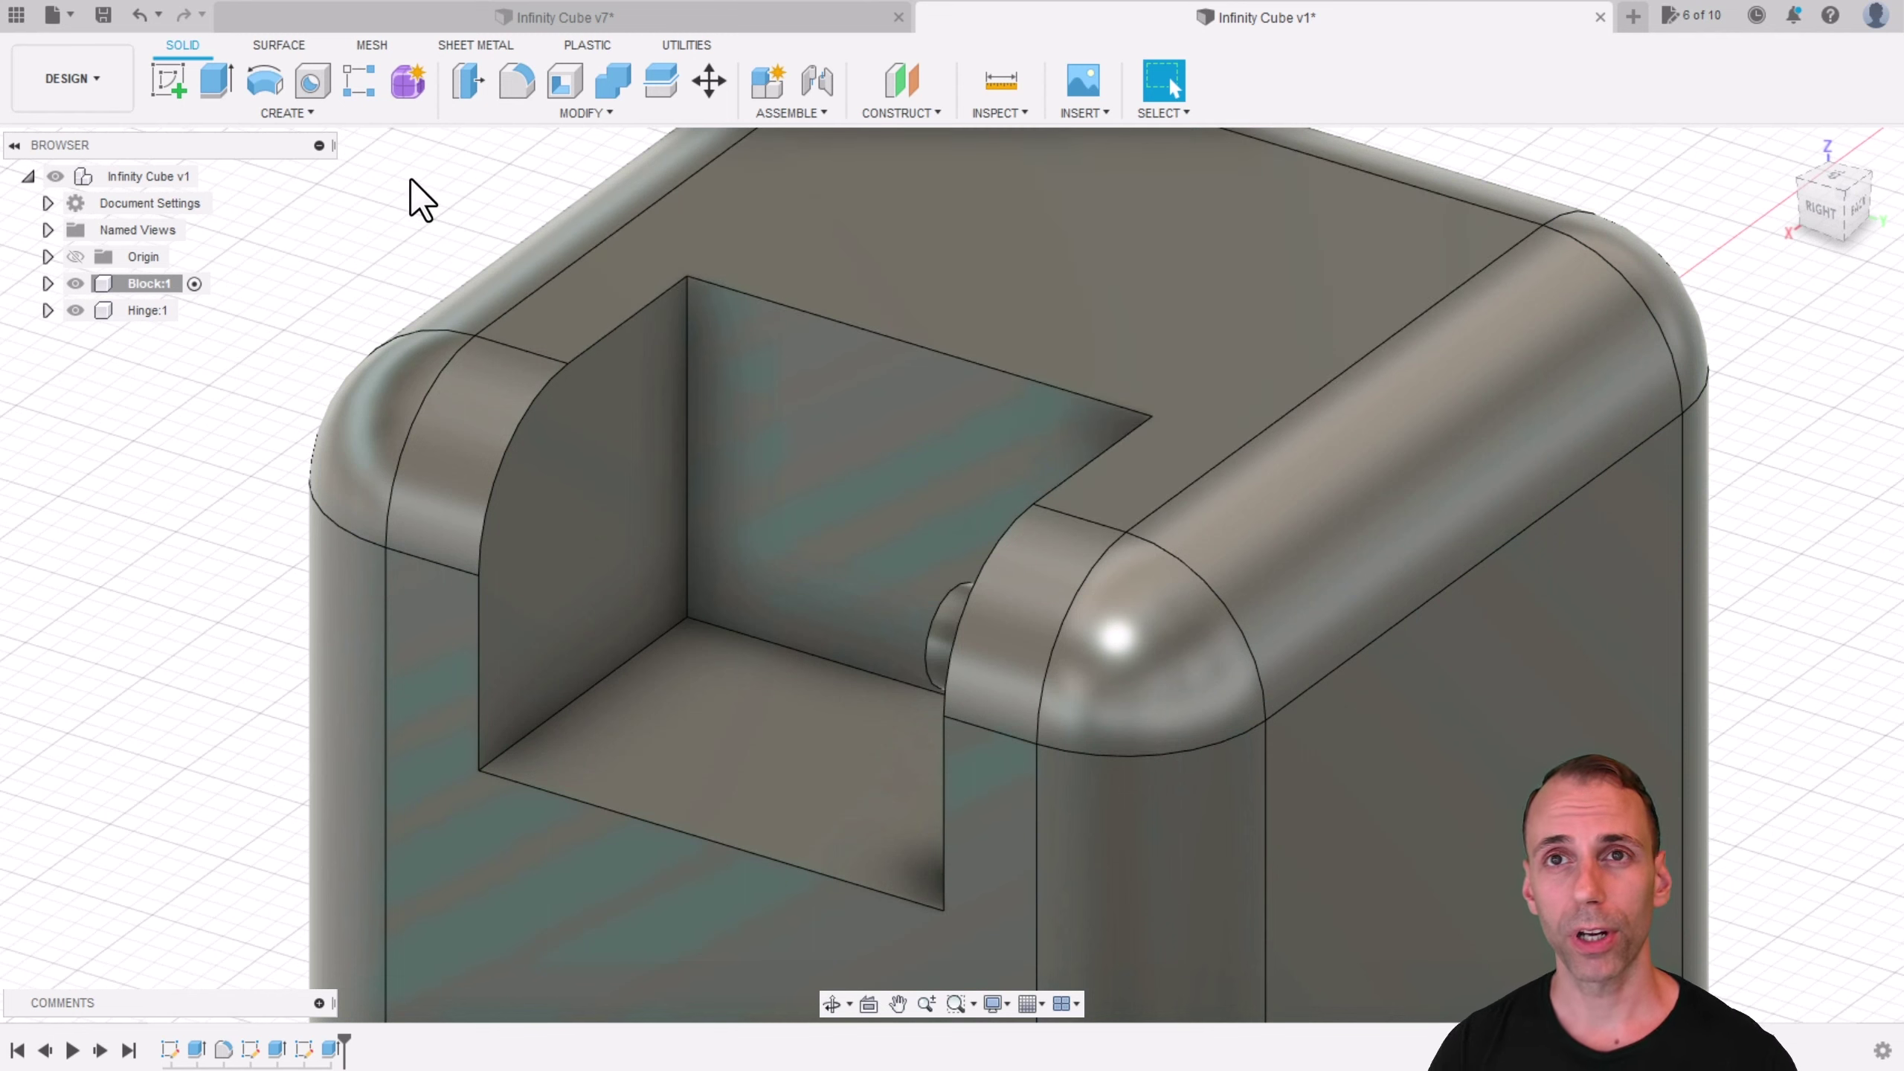
# Step: Sketch on the block's back face with Slice turned on to expose the cross-section
pyautogui.click(168, 79)
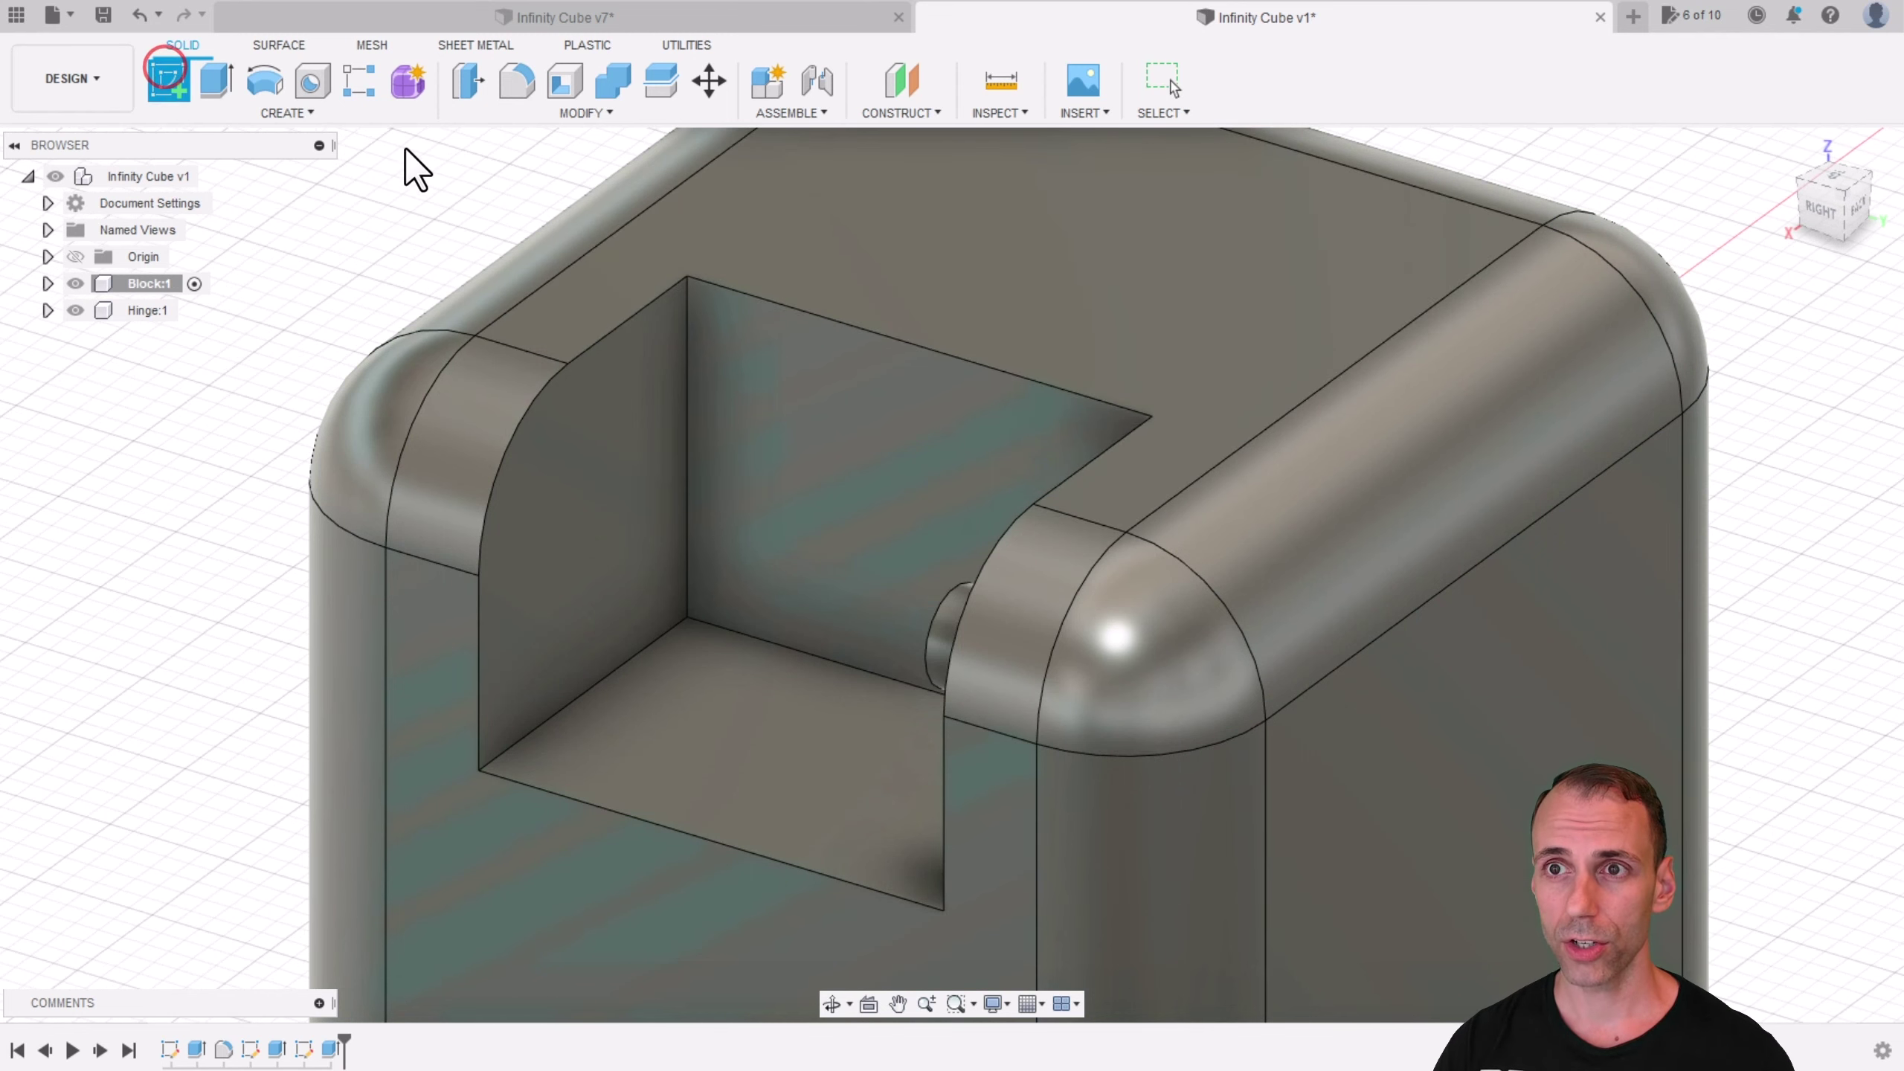
pyautogui.click(597, 465)
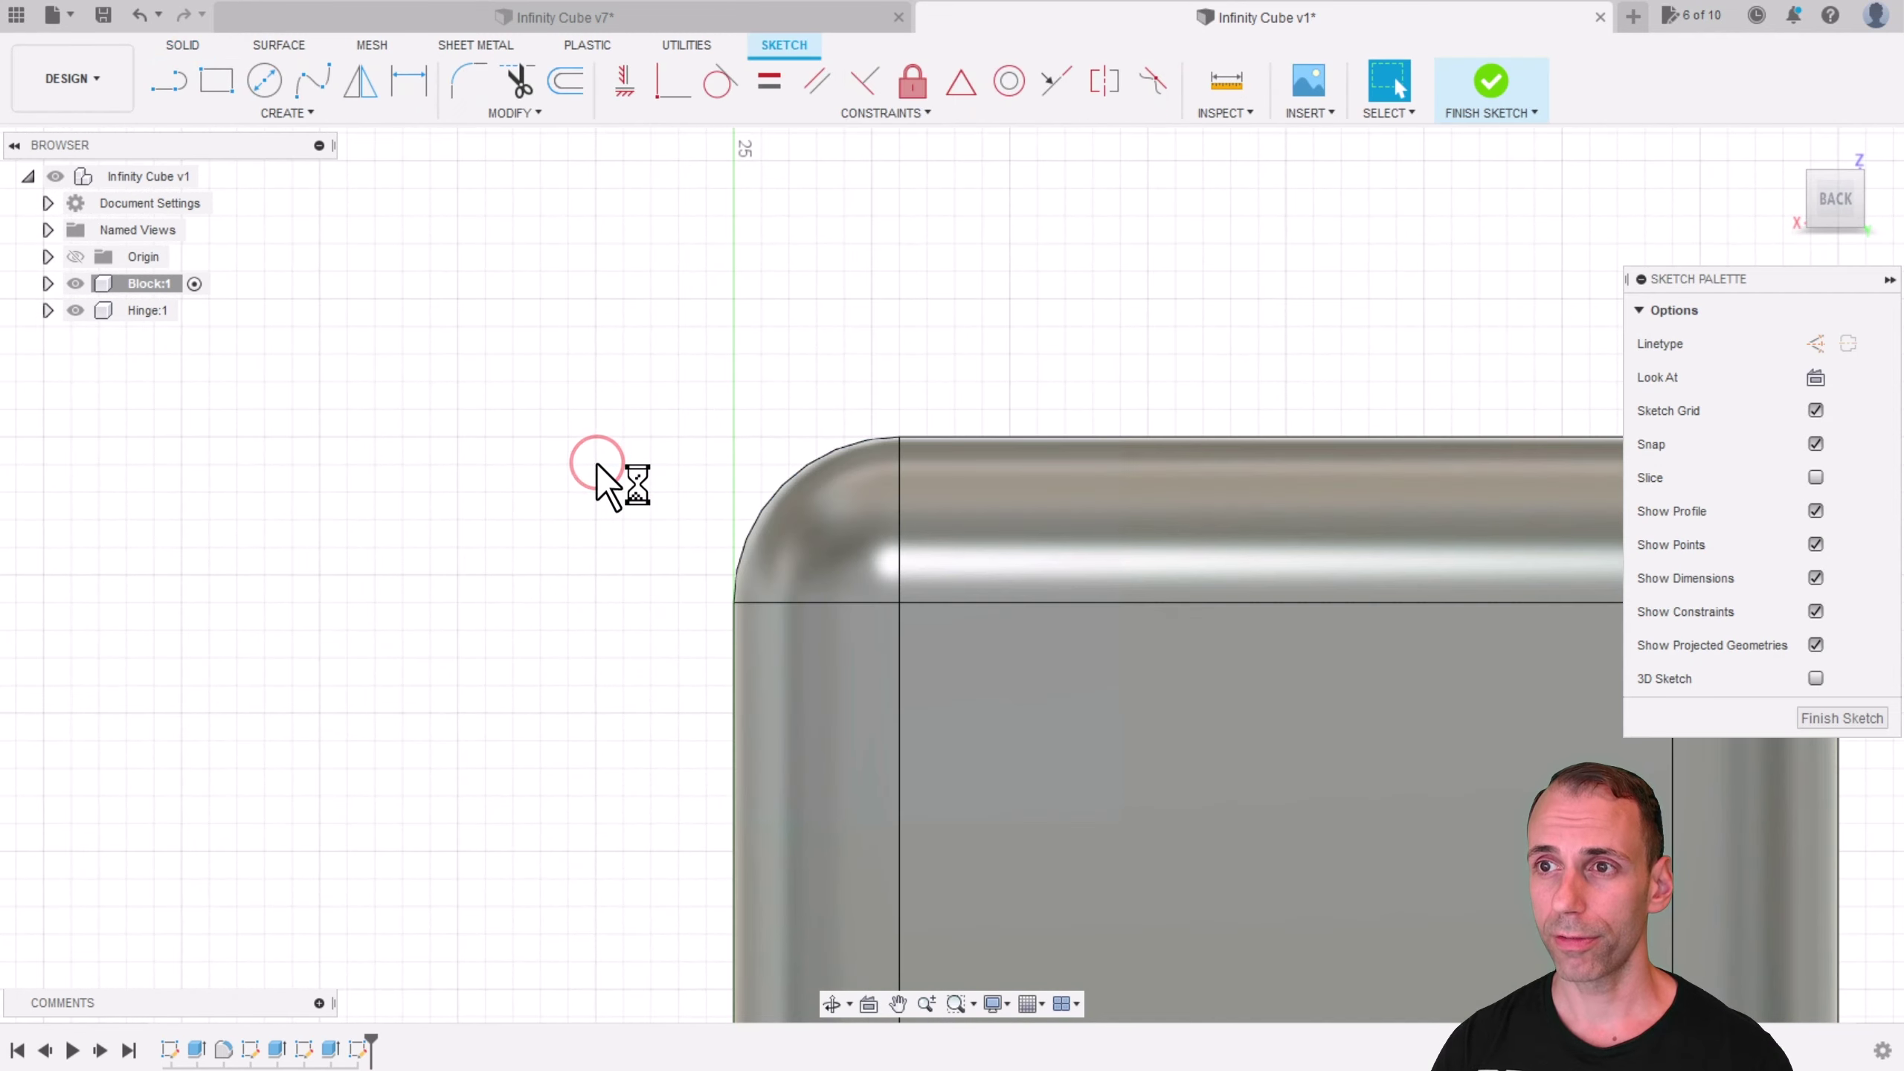
pyautogui.moveTo(846, 336); pyautogui.dragTo(765, 312, button='middle')
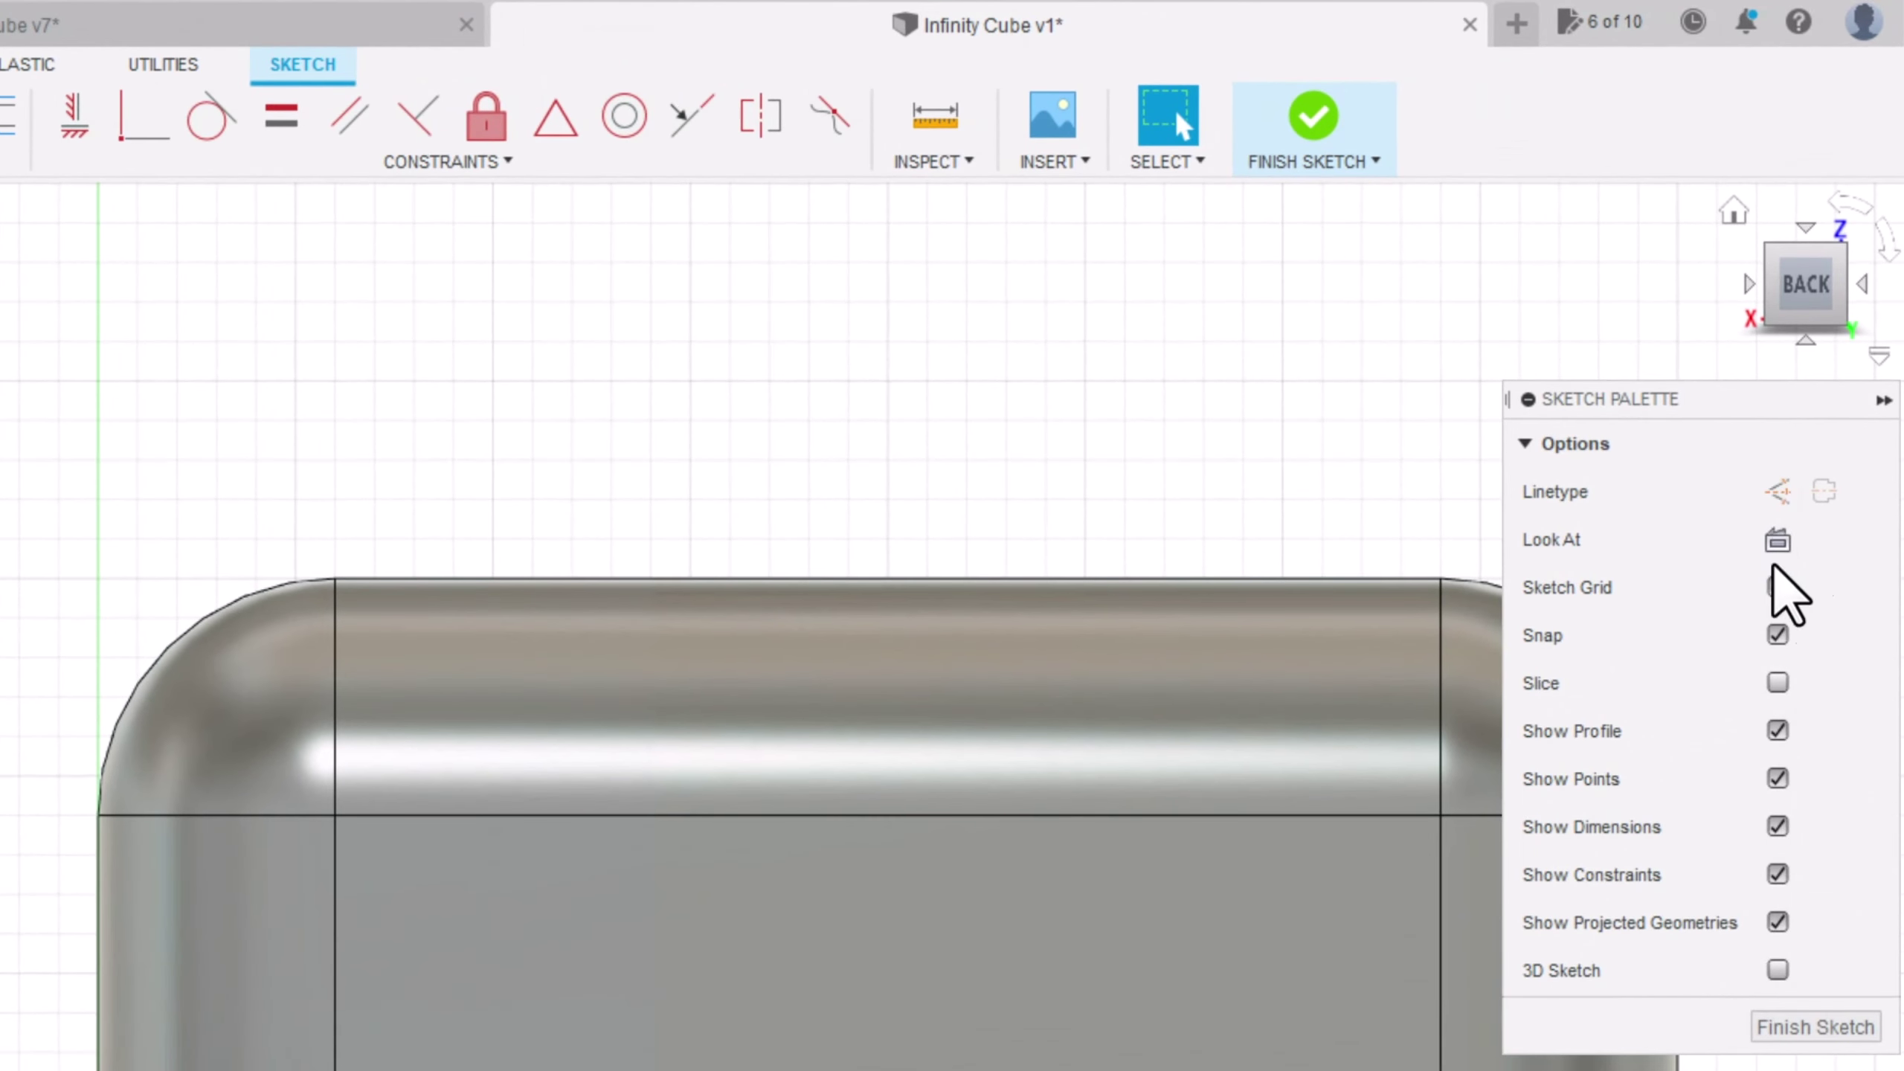
pyautogui.click(1777, 682)
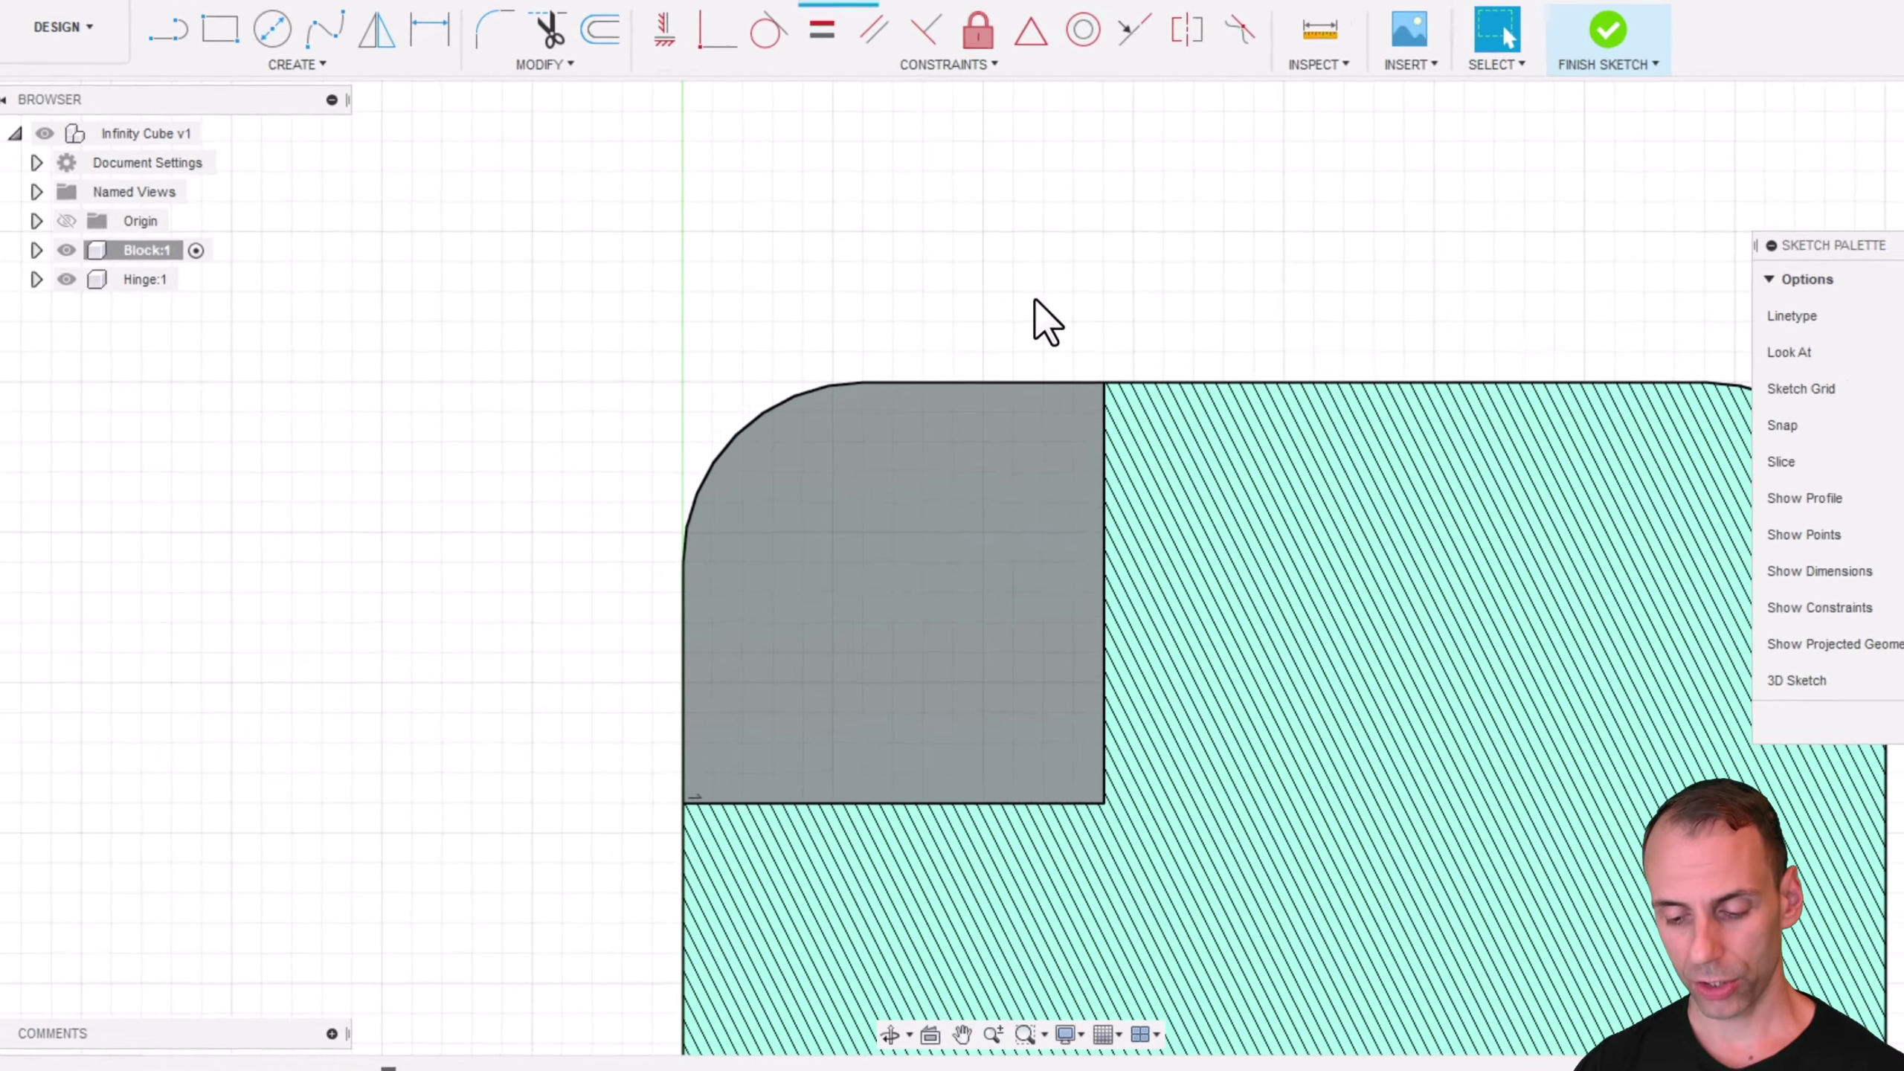
# Step: Draw a corner-to-corner diagonal across the square and make it a construction line
pyautogui.press('l')
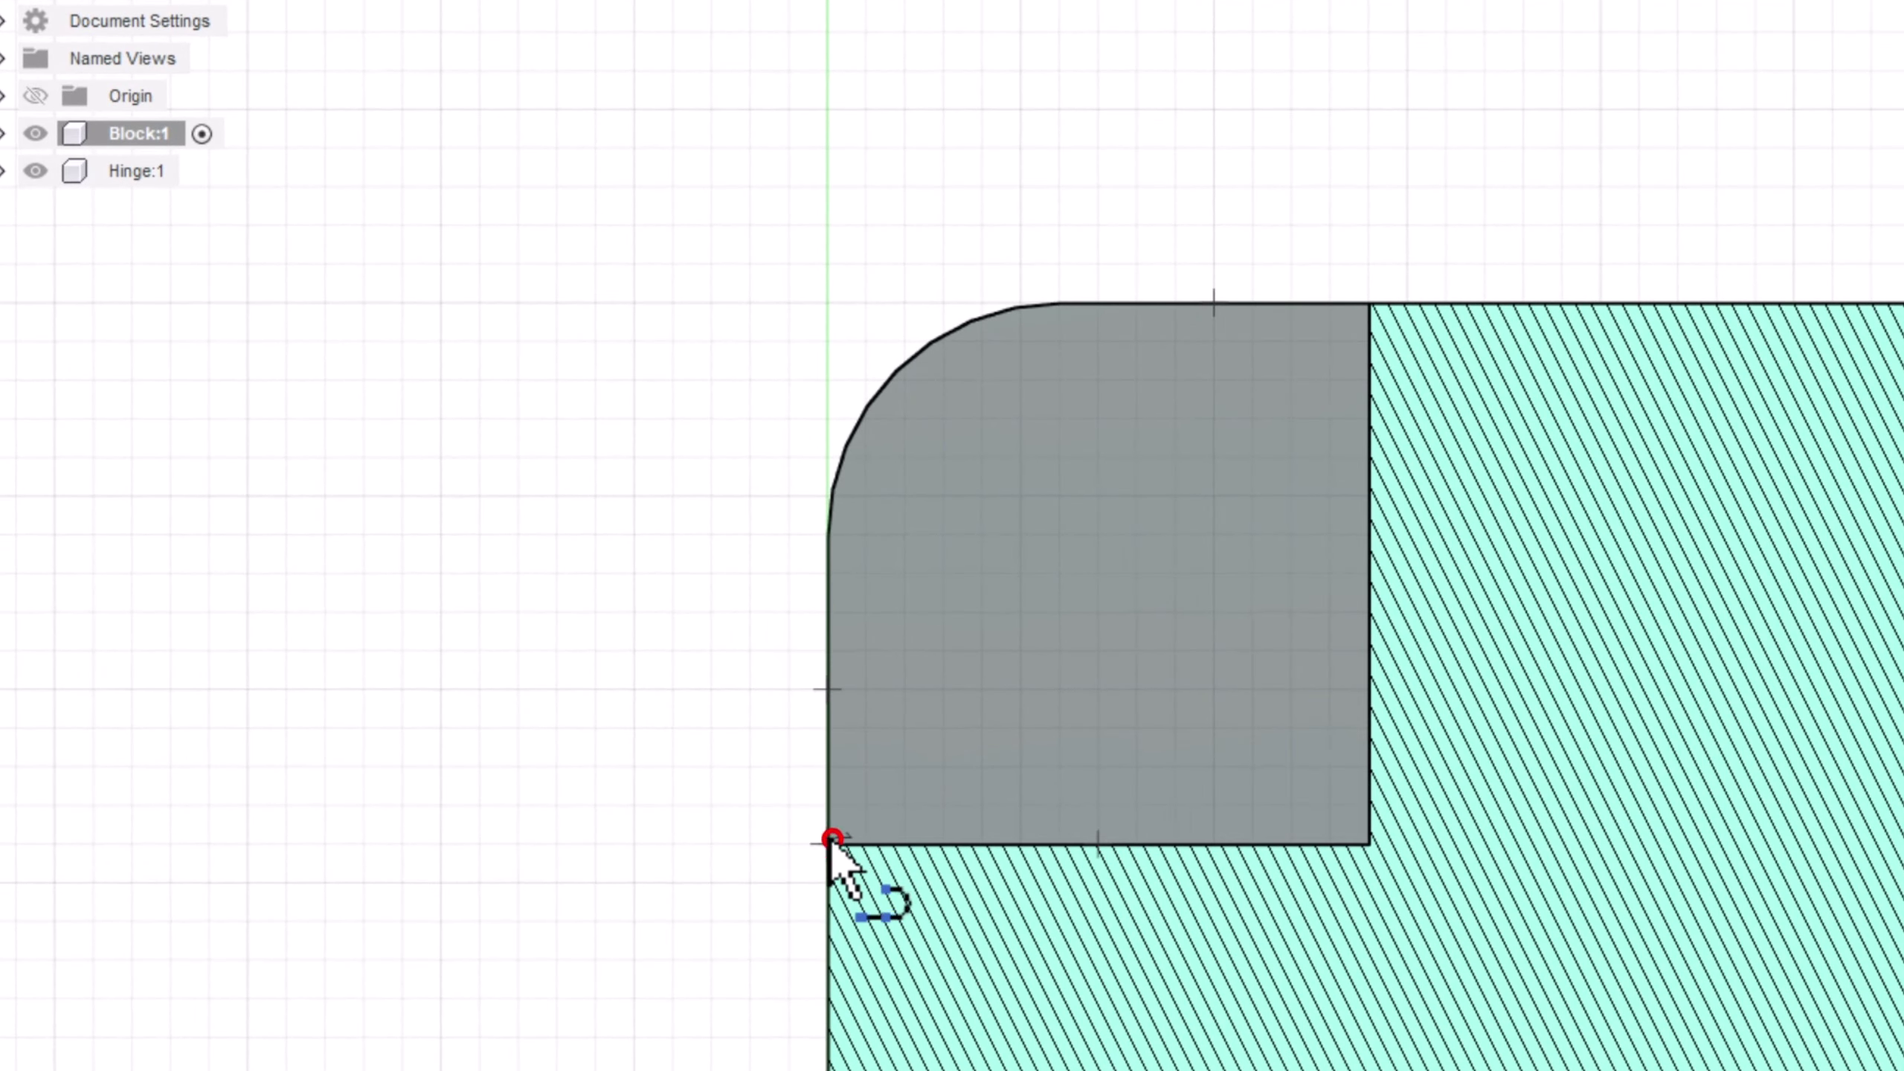
pyautogui.click(830, 836)
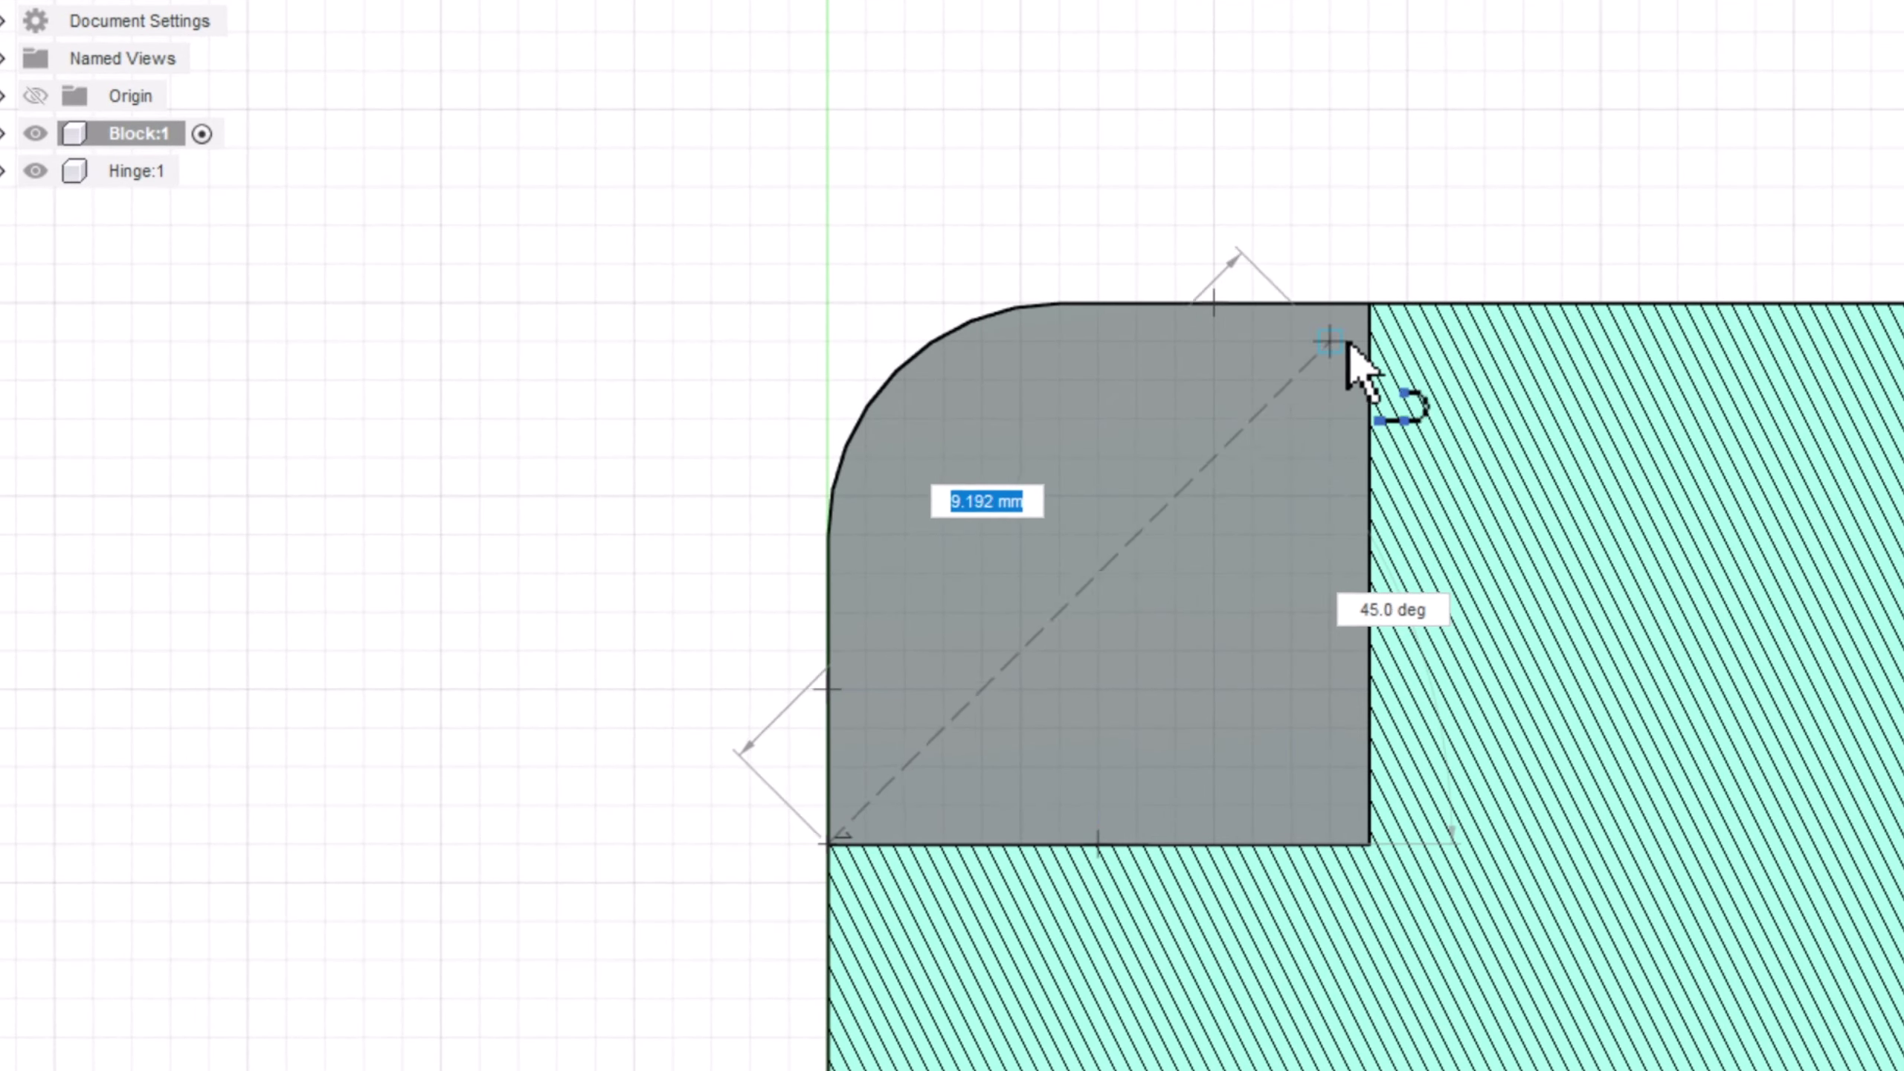
pyautogui.click(1368, 309)
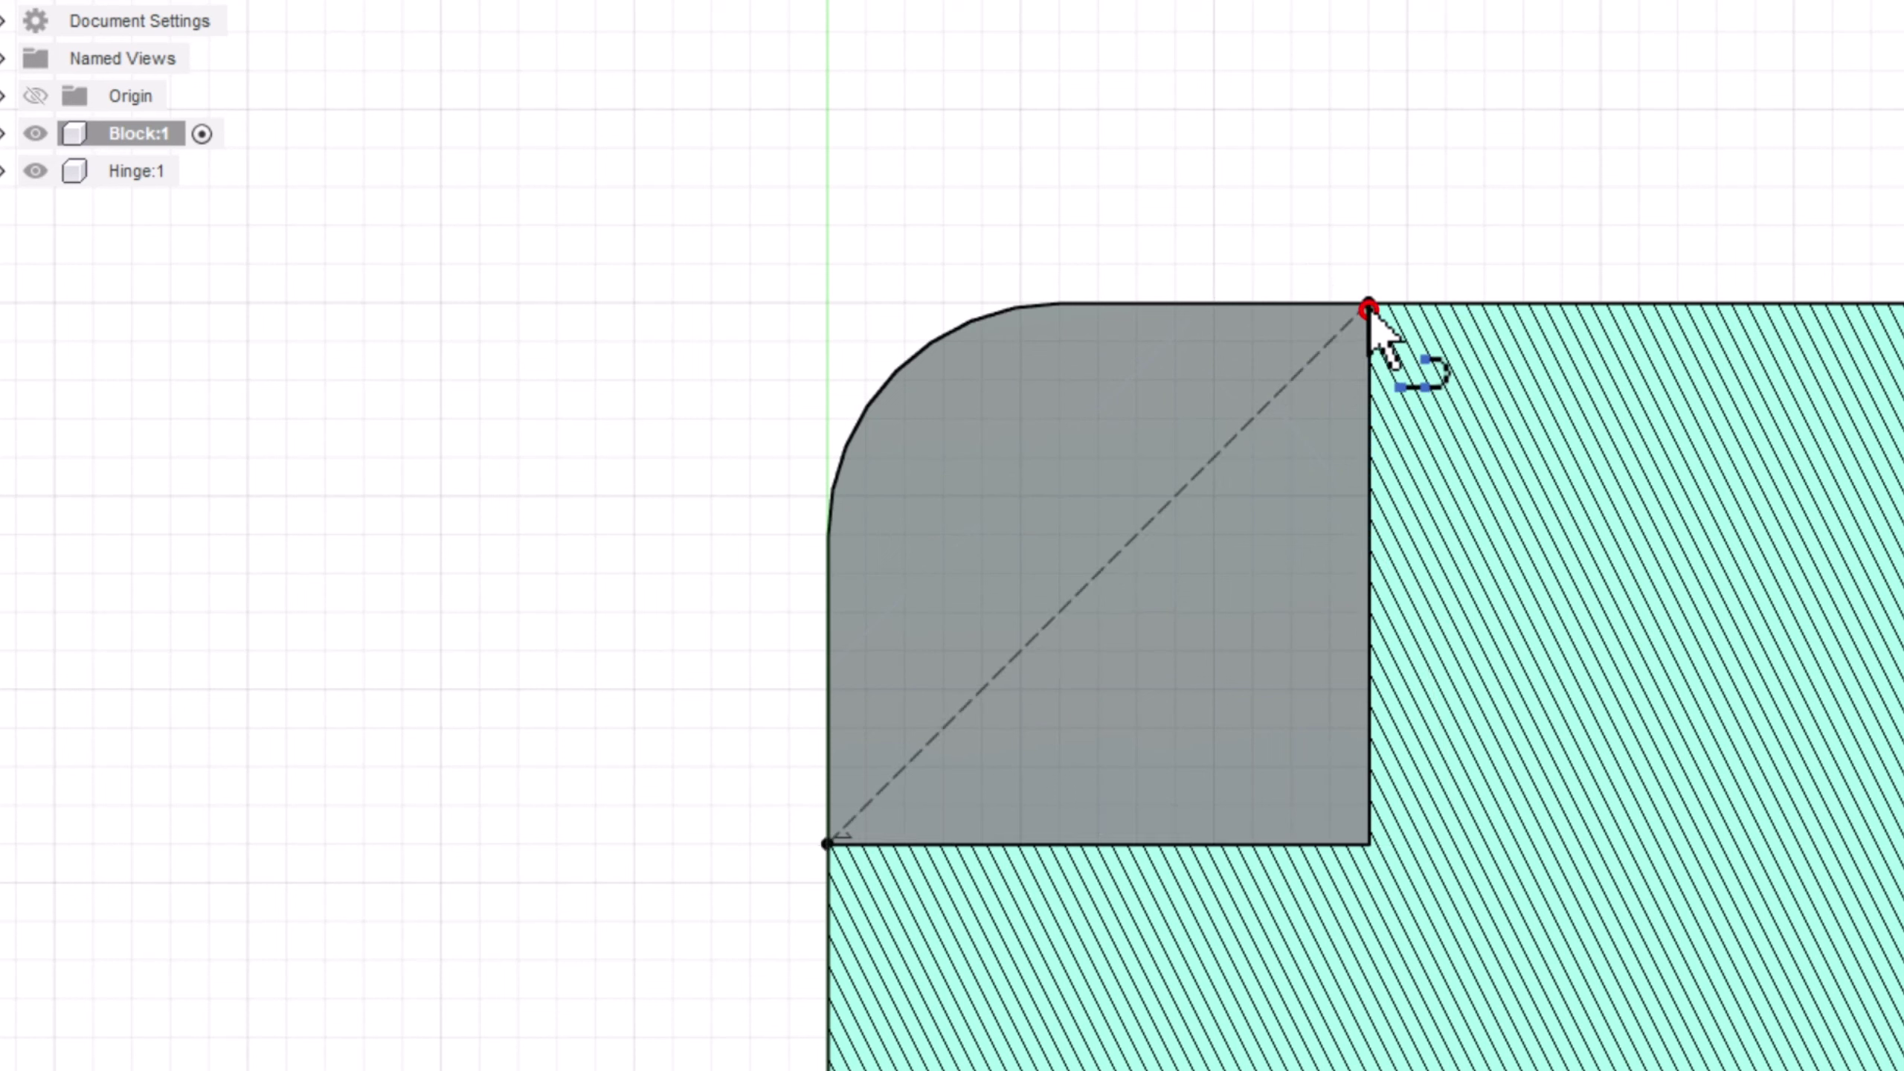
pyautogui.press('Escape')
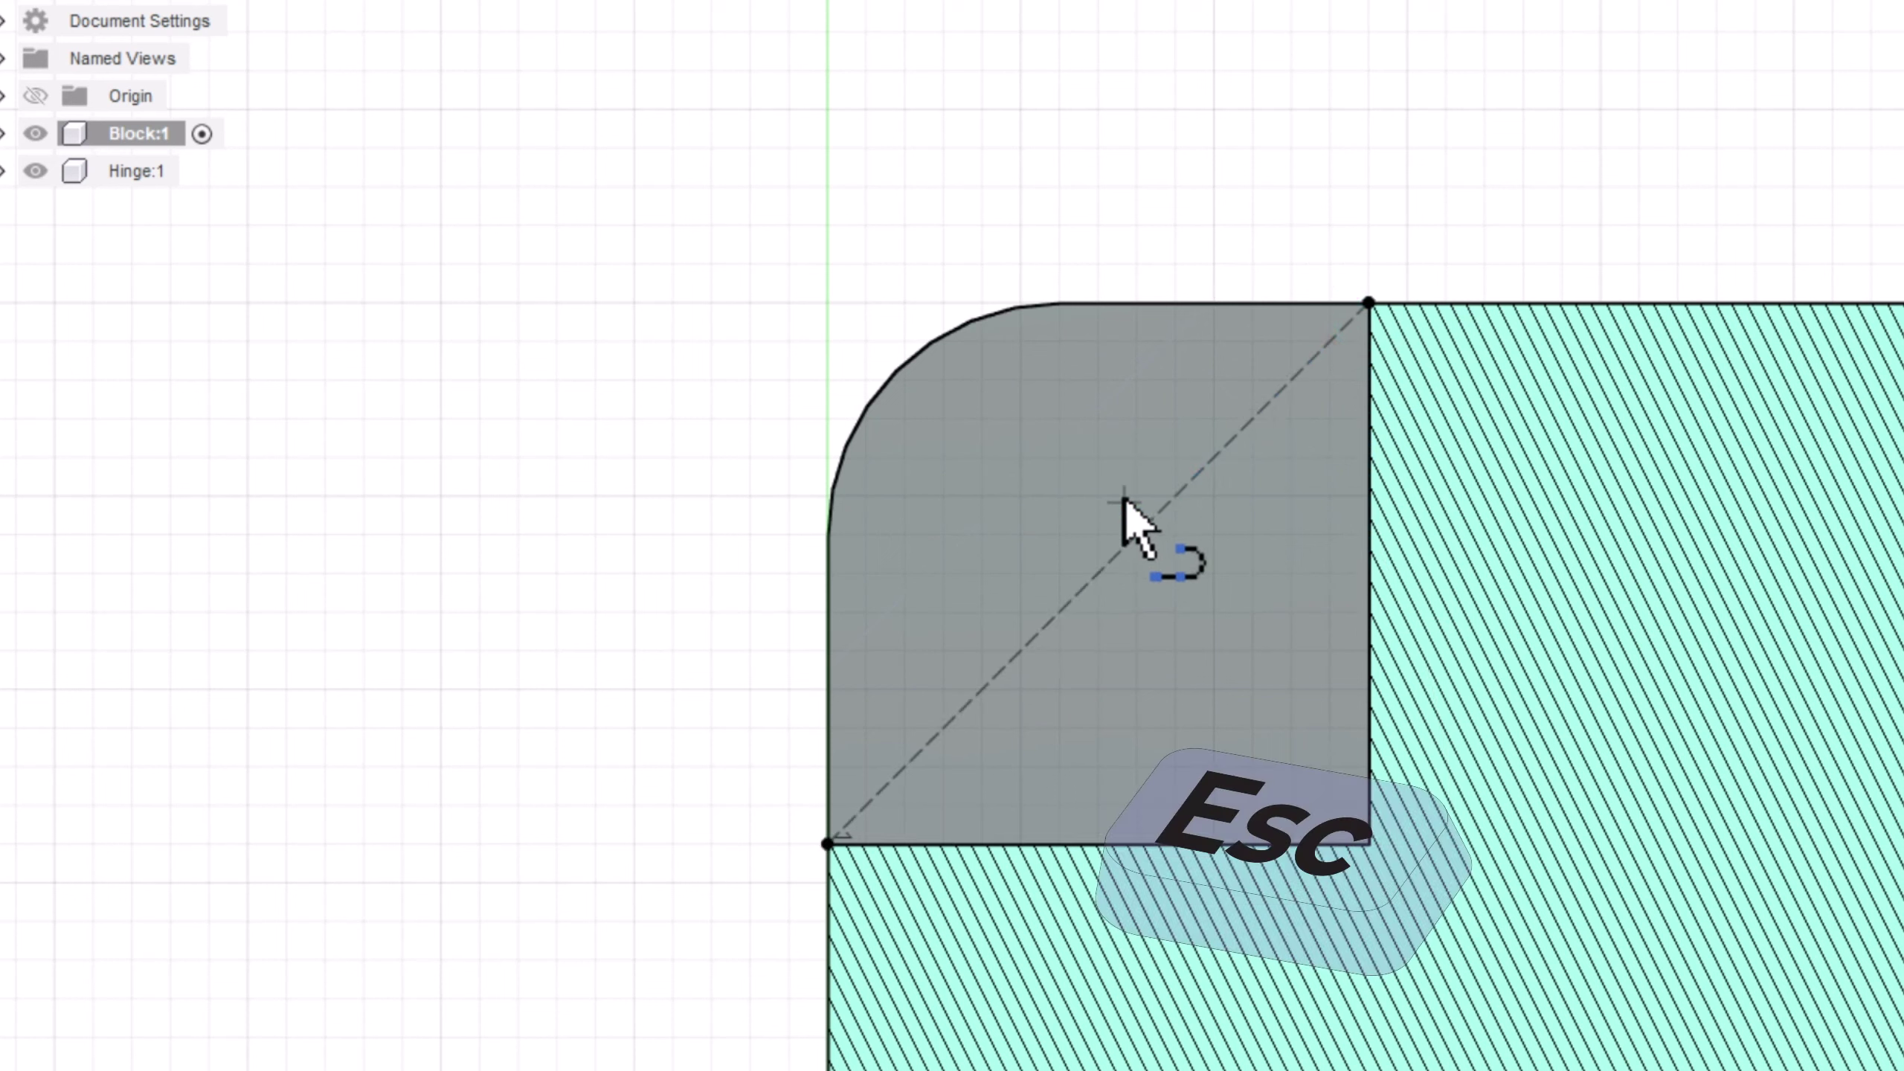
pyautogui.press('x')
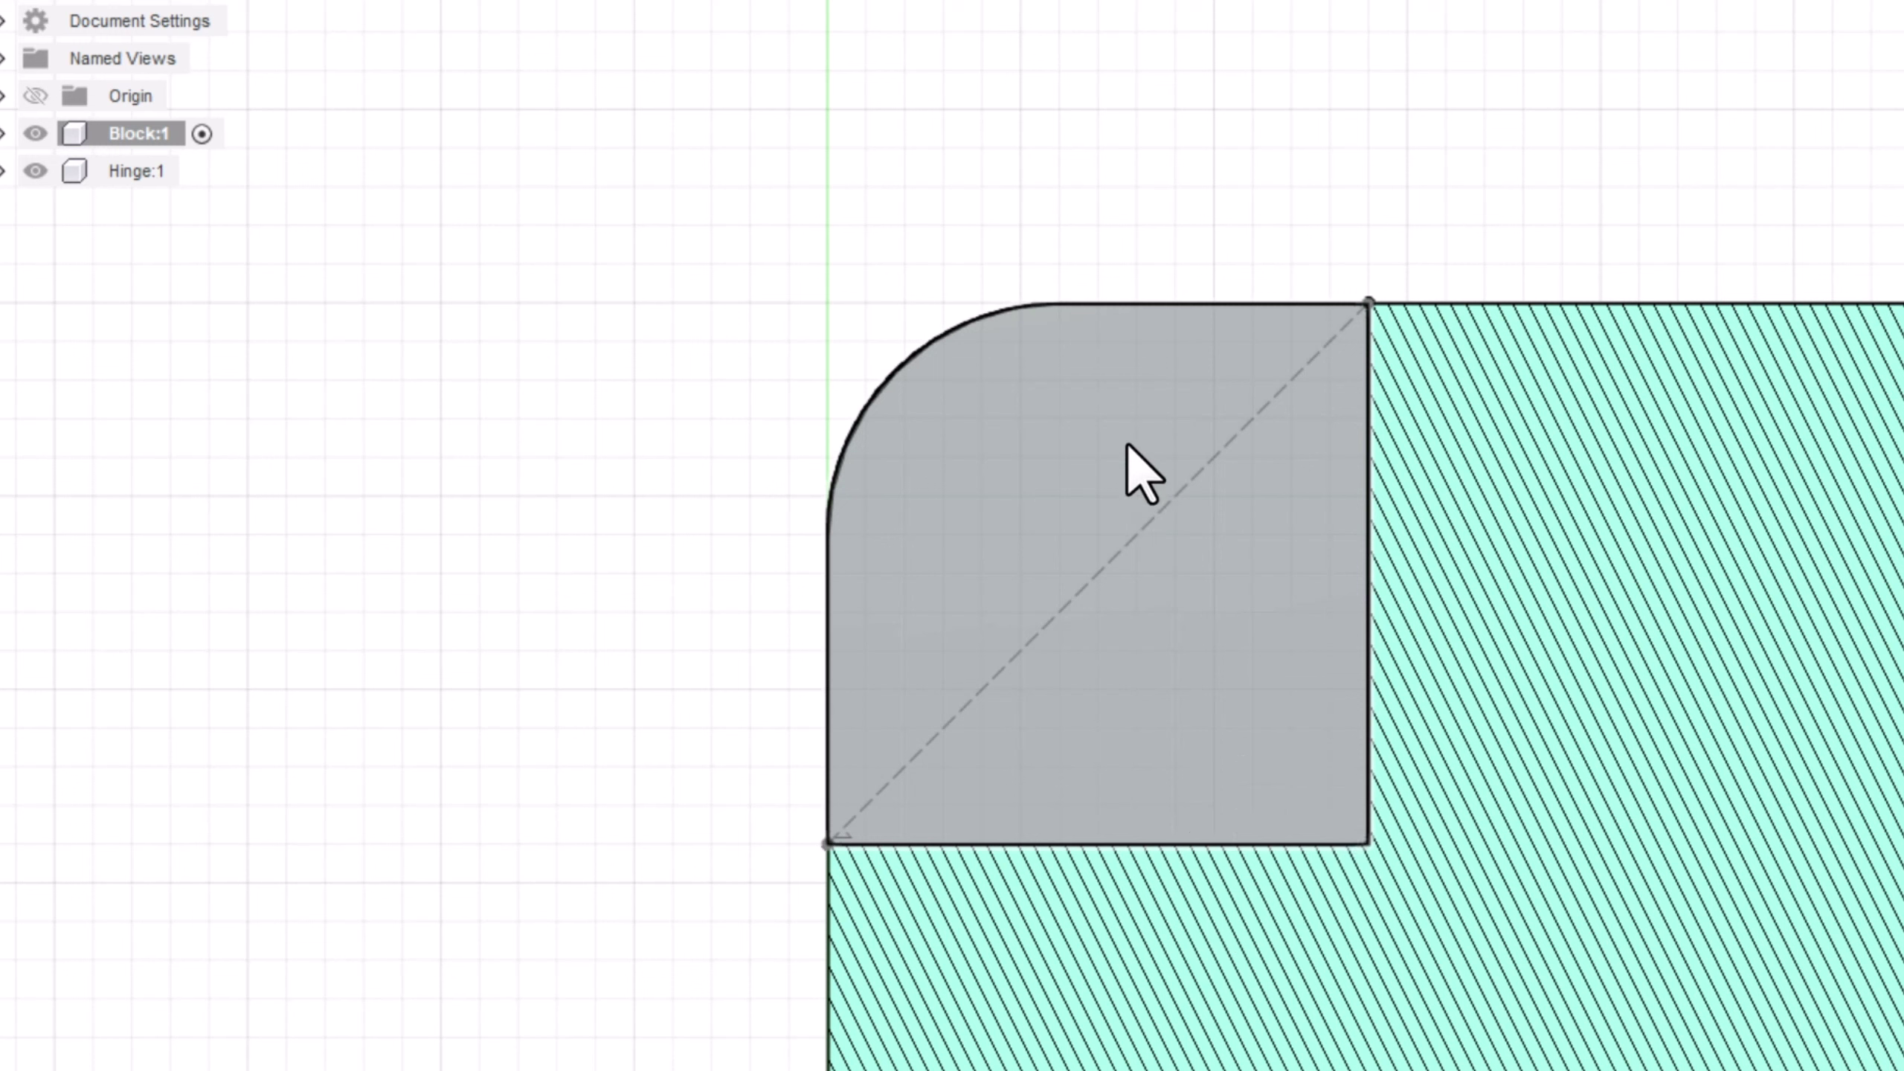
# Step: Add a 2.8 mm circle centred on the diagonal and select its profile
pyautogui.press('c')
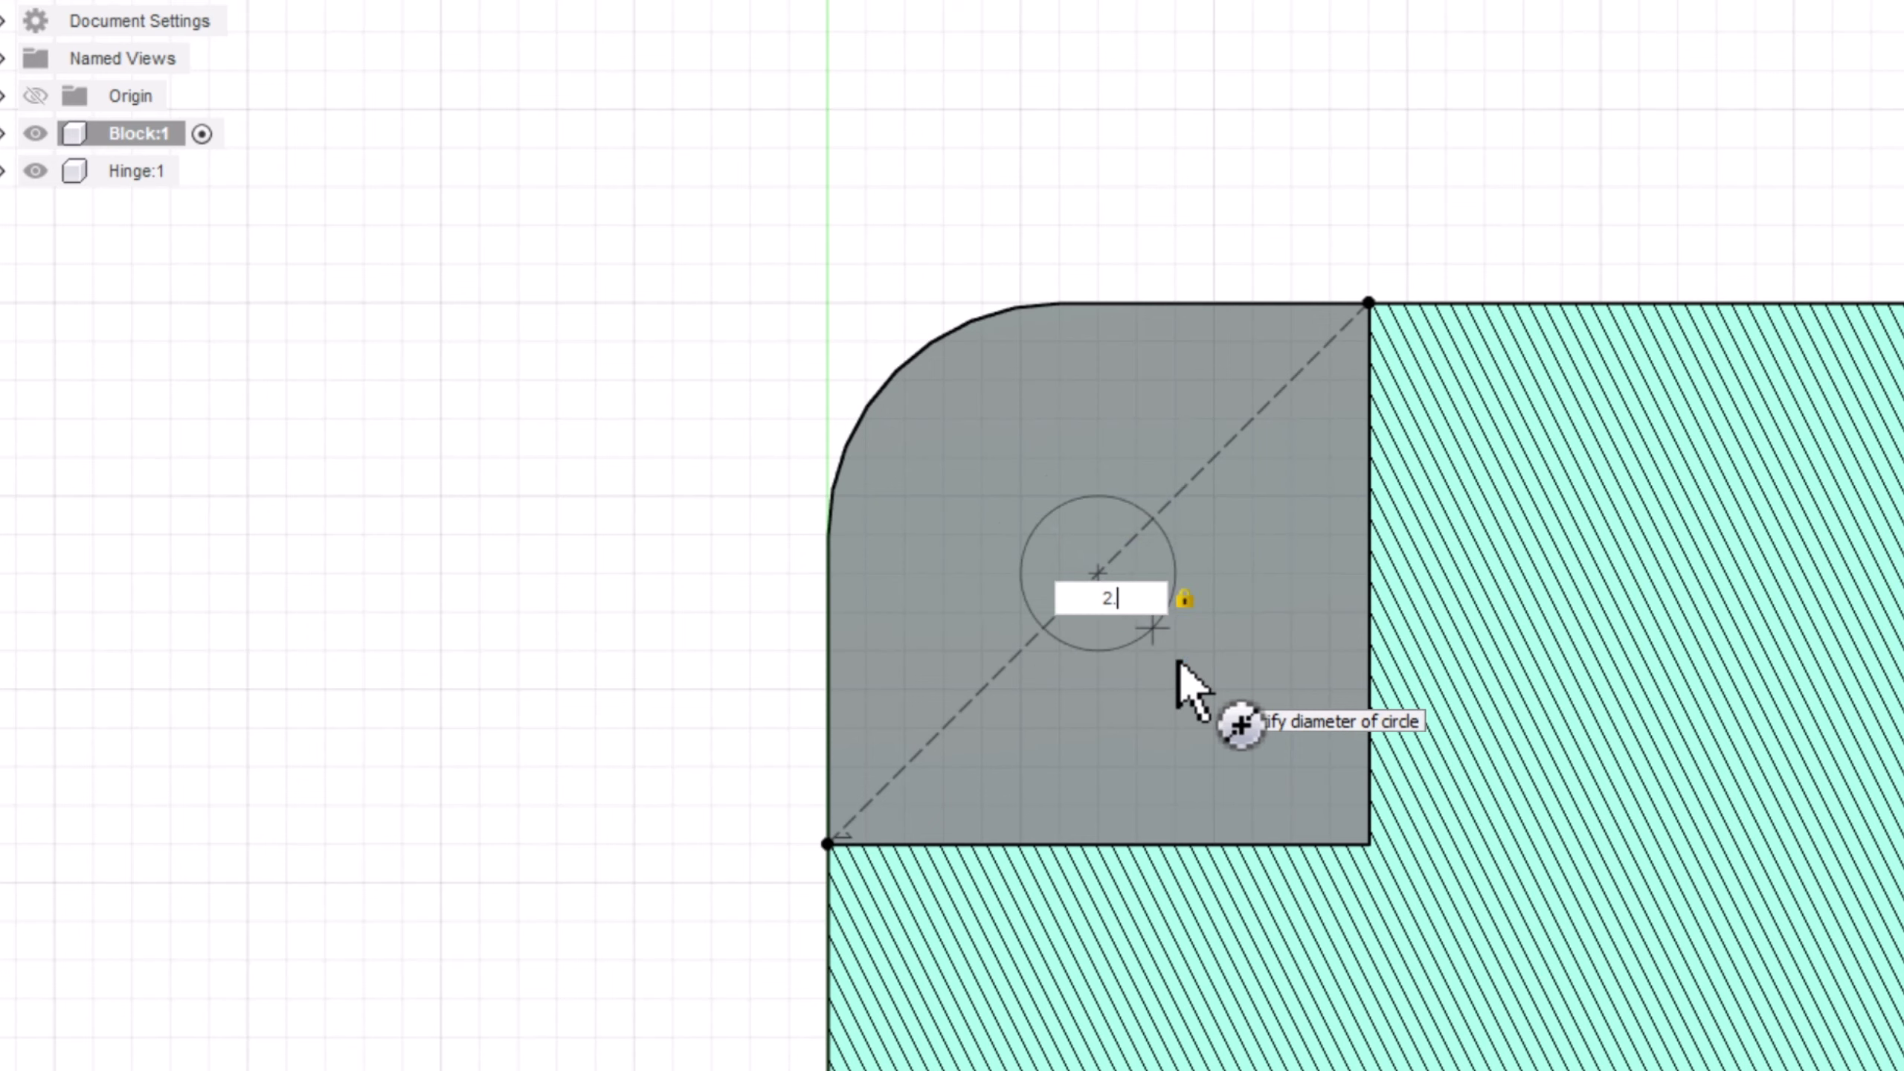
pyautogui.press('Return')
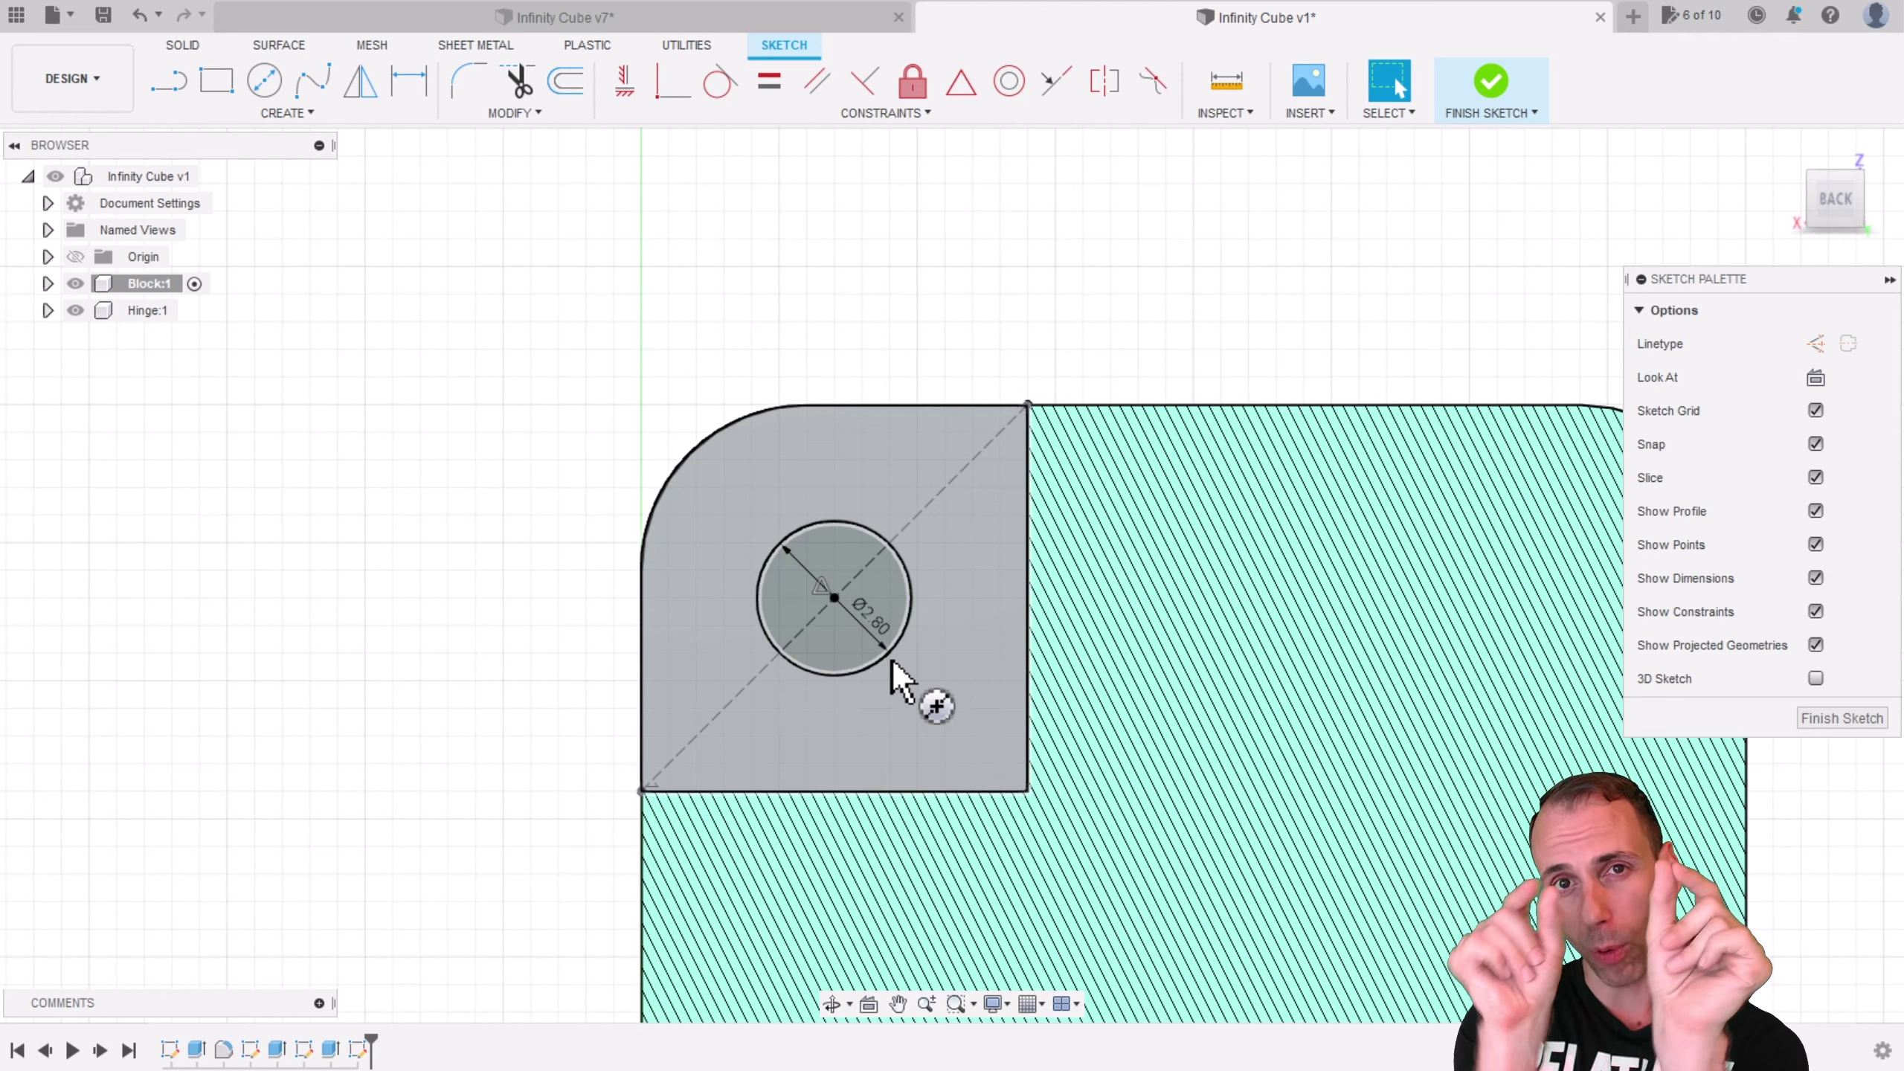
pyautogui.press('Escape')
pyautogui.click(859, 525)
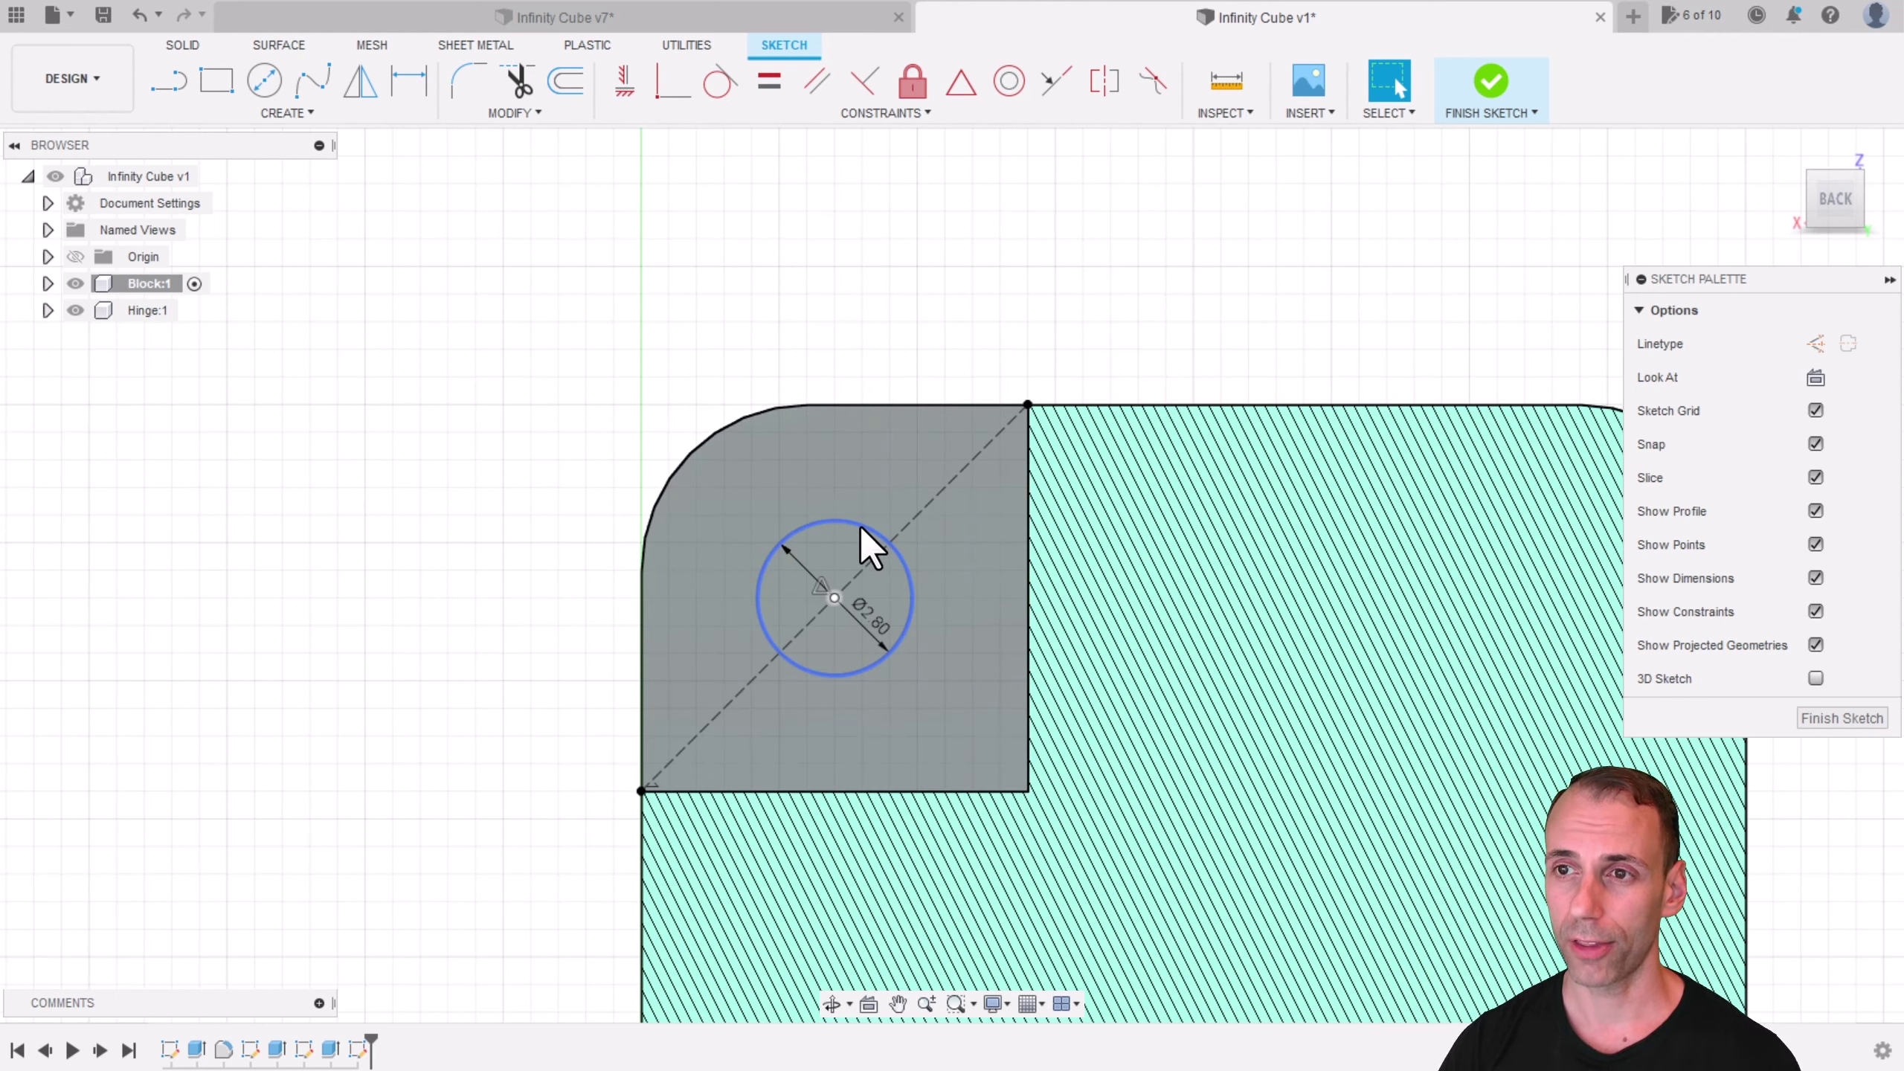
pyautogui.keyDown('shift'); pyautogui.moveTo(888, 587); pyautogui.dragTo(977, 599, button='middle'); pyautogui.keyUp('shift')
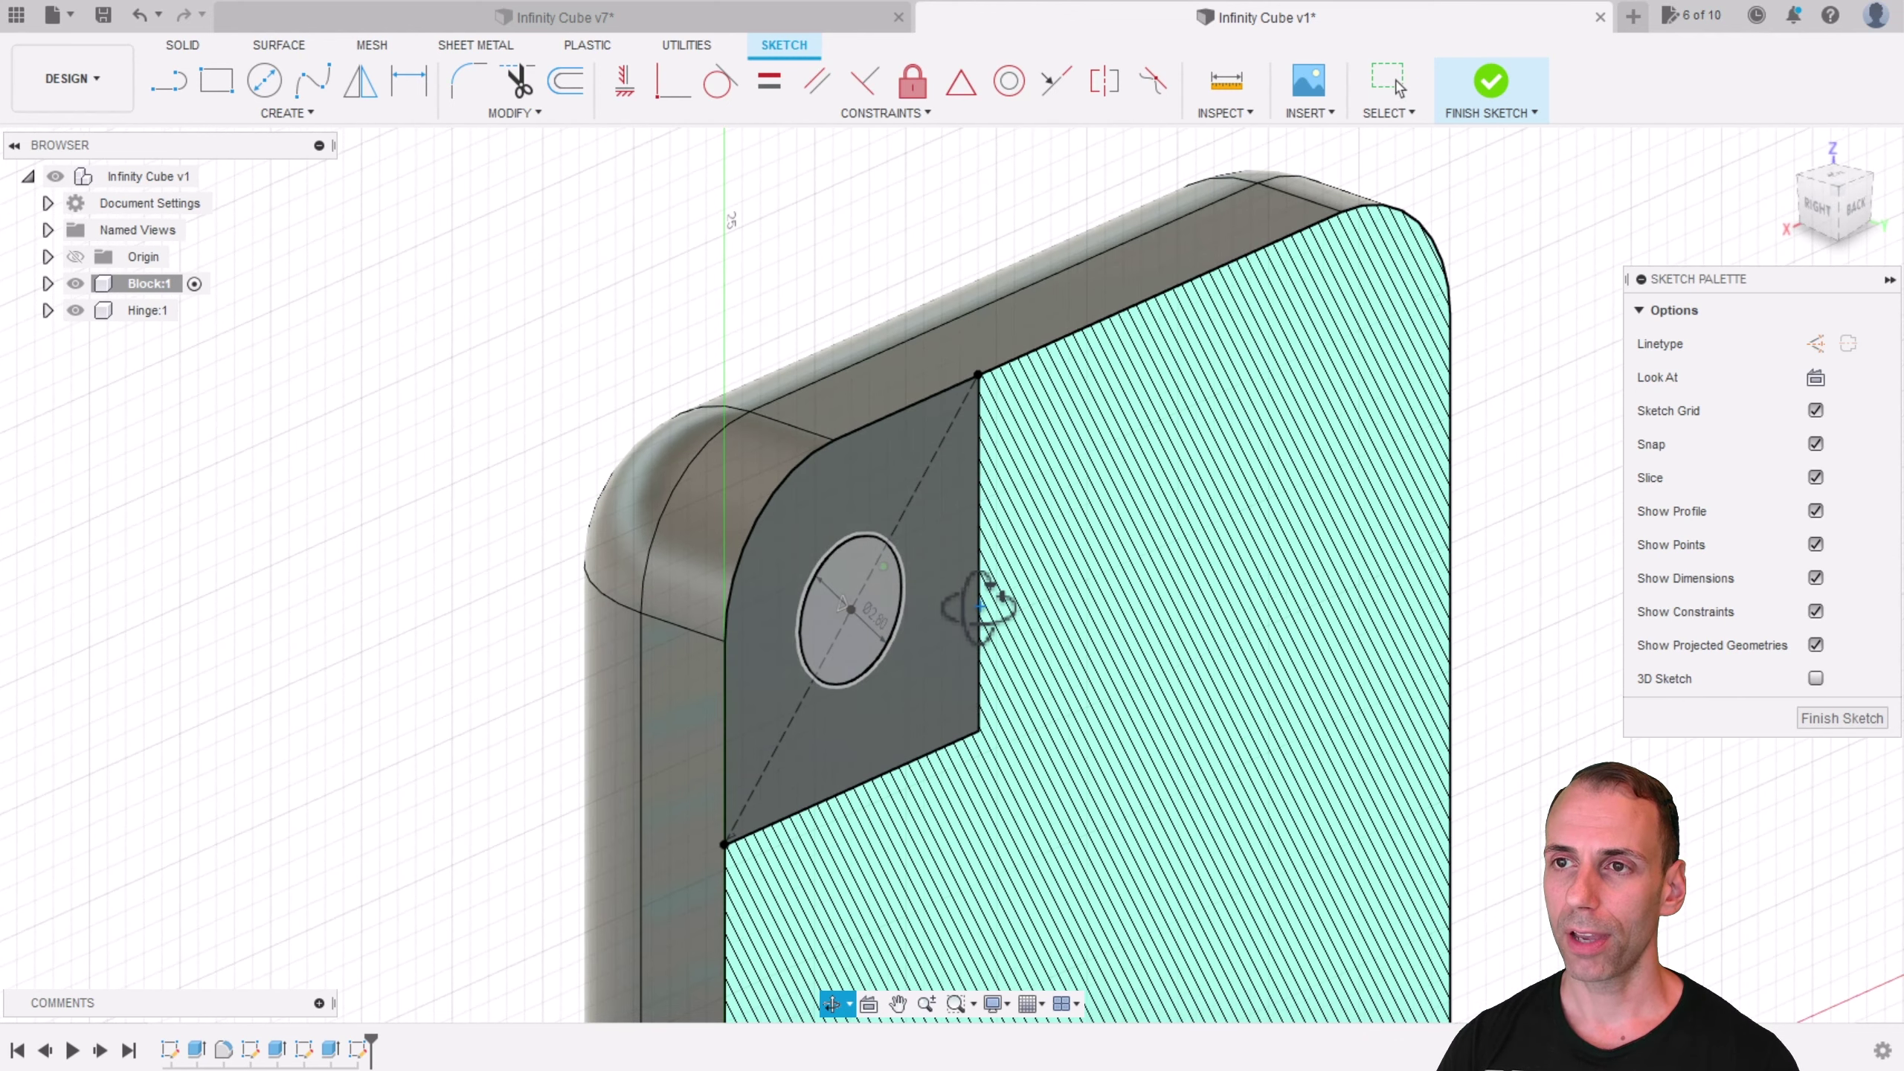
pyautogui.click(847, 565)
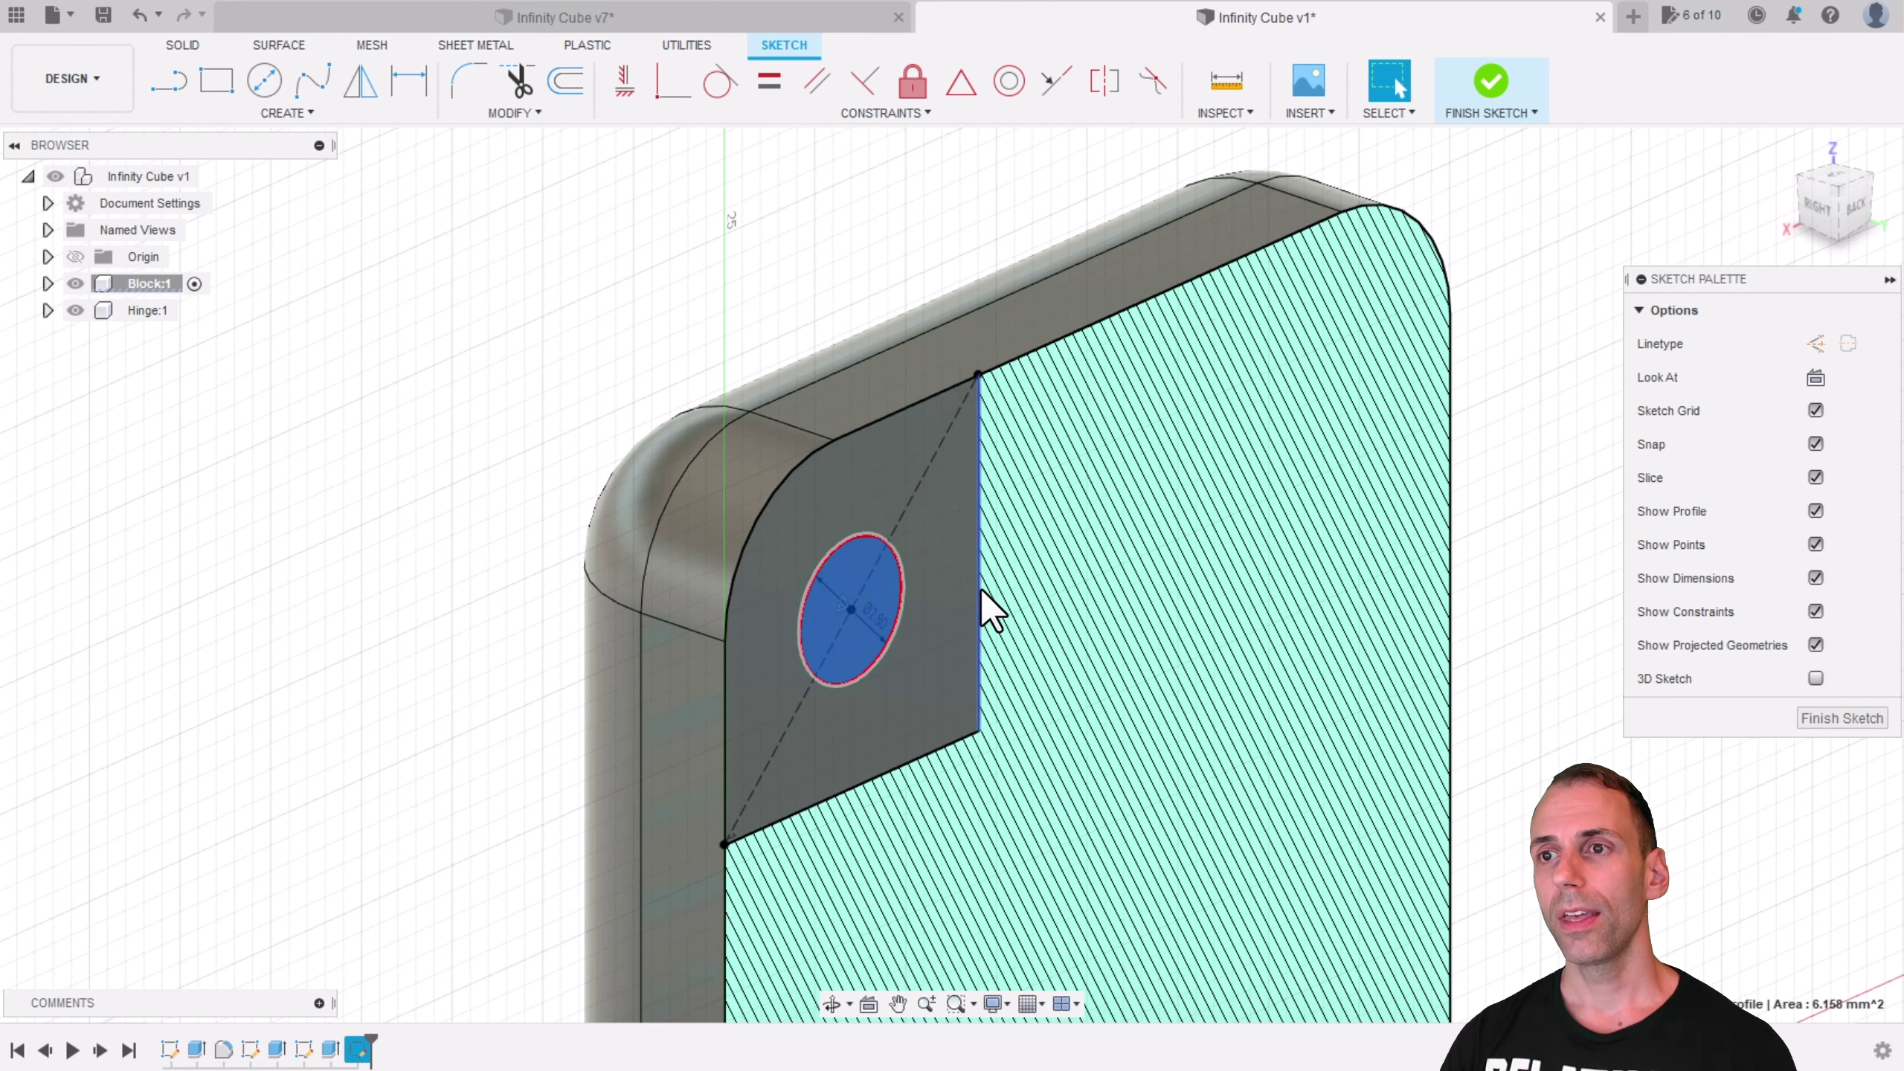
# Step: Extrude the 2.8 mm circle with a negative distance to cut a round hole into the tab
pyautogui.press('e')
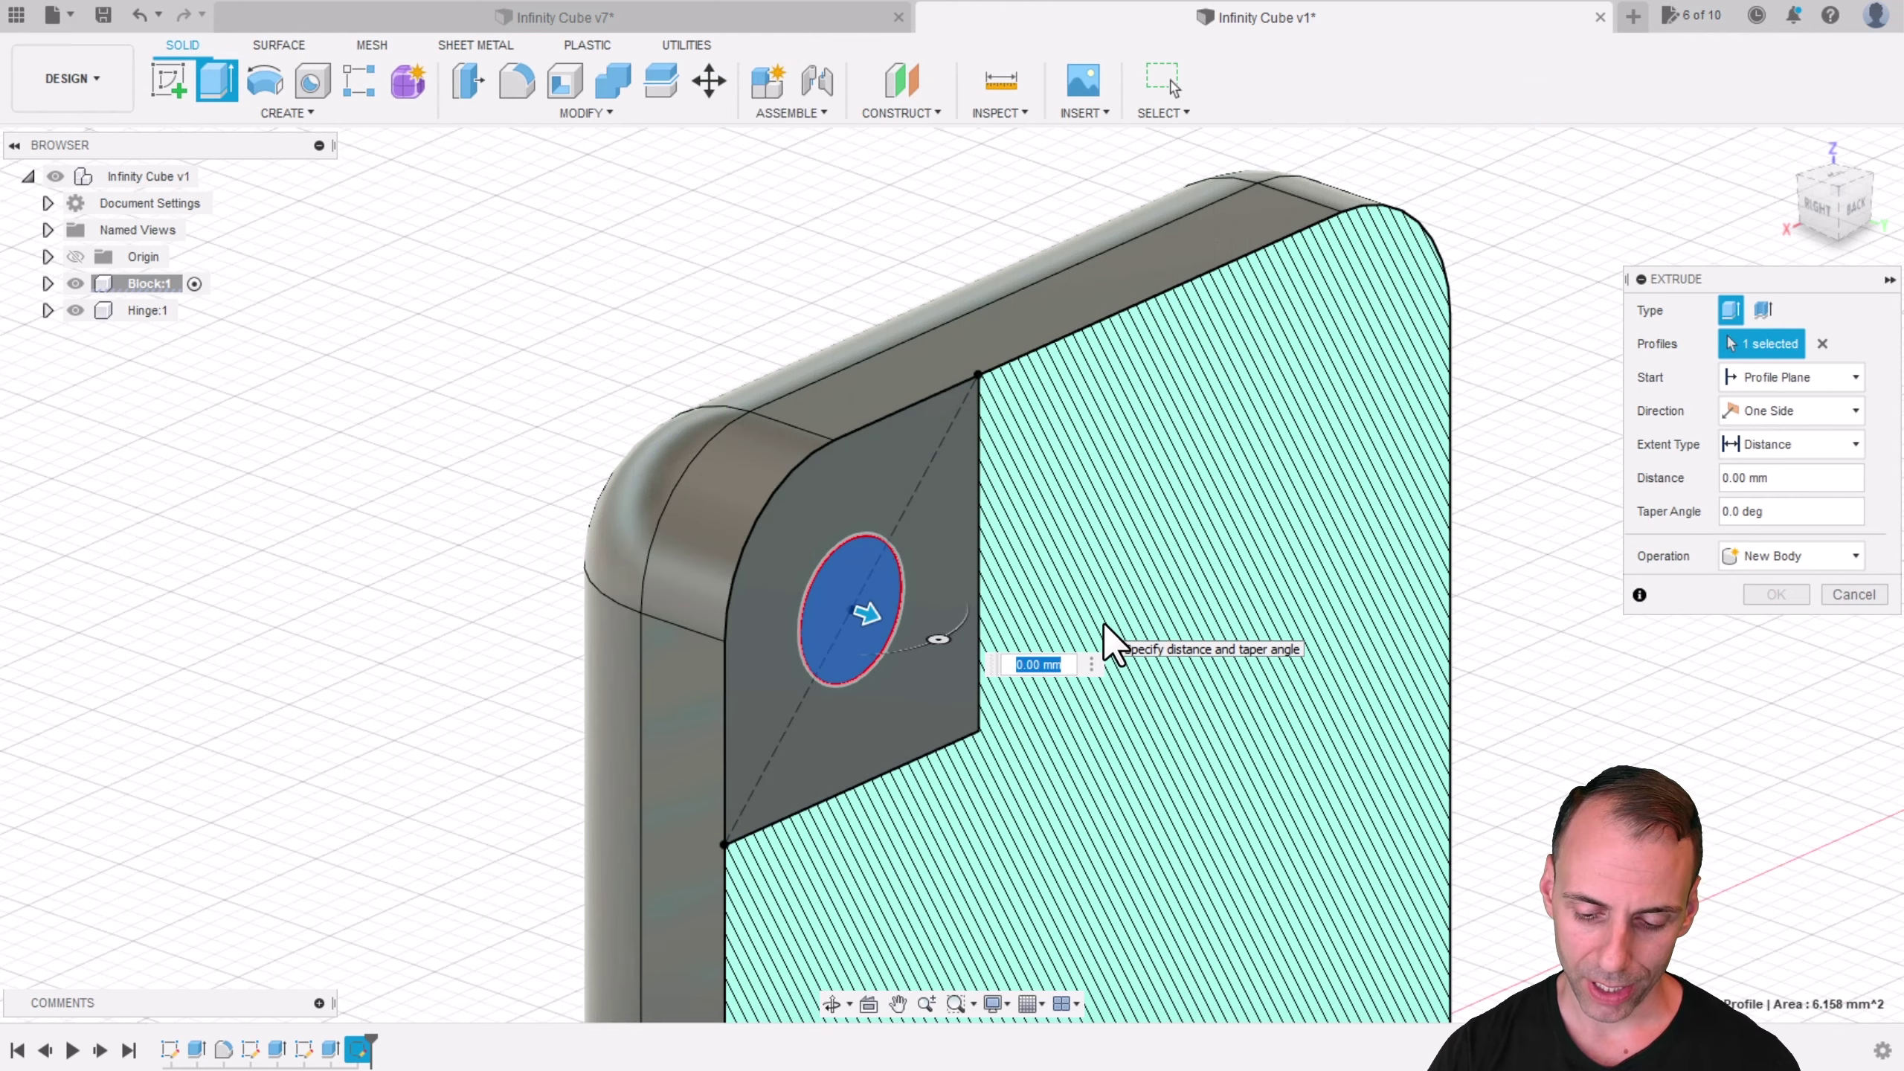
pyautogui.press('BackSpace')
pyautogui.write('-20')
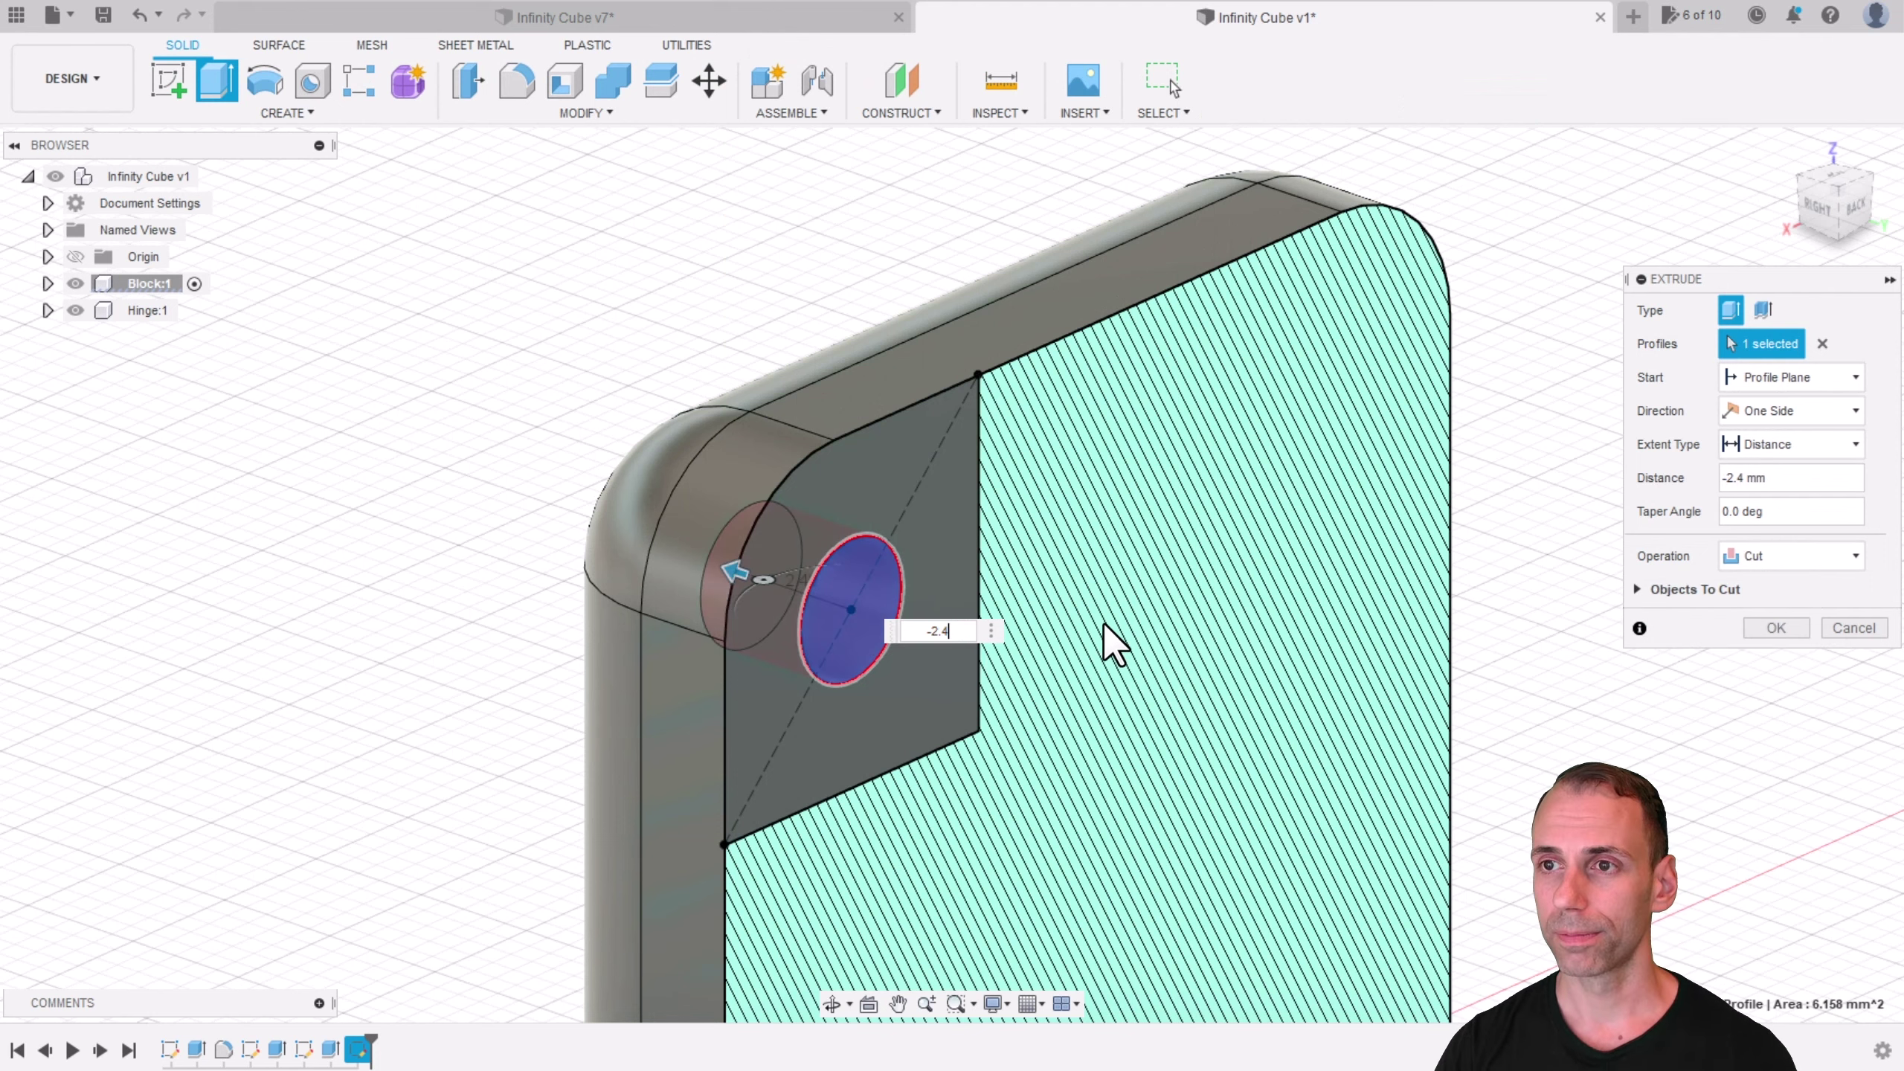
pyautogui.press('Return')
pyautogui.scroll(-3, 1079, 664)
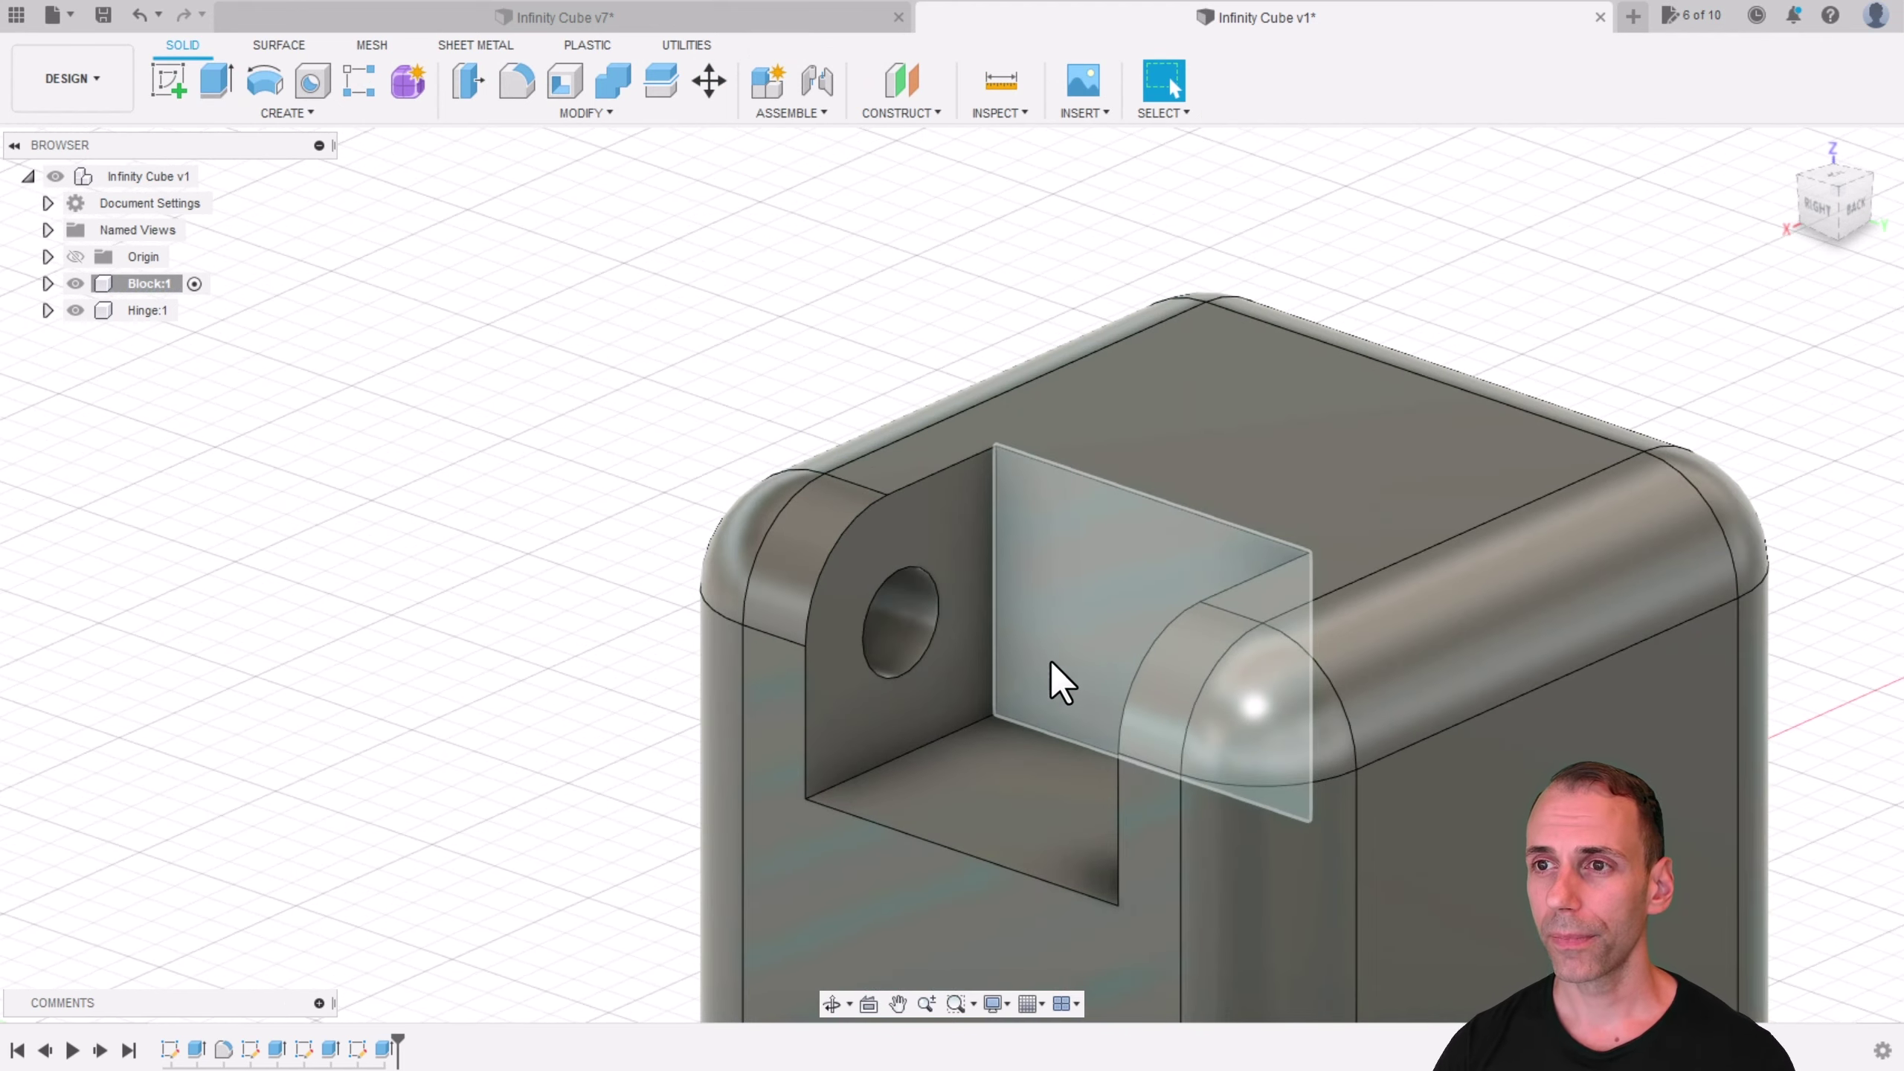
pyautogui.keyDown('shift'); pyautogui.moveTo(1053, 672); pyautogui.dragTo(1043, 582, button='middle'); pyautogui.keyUp('shift')
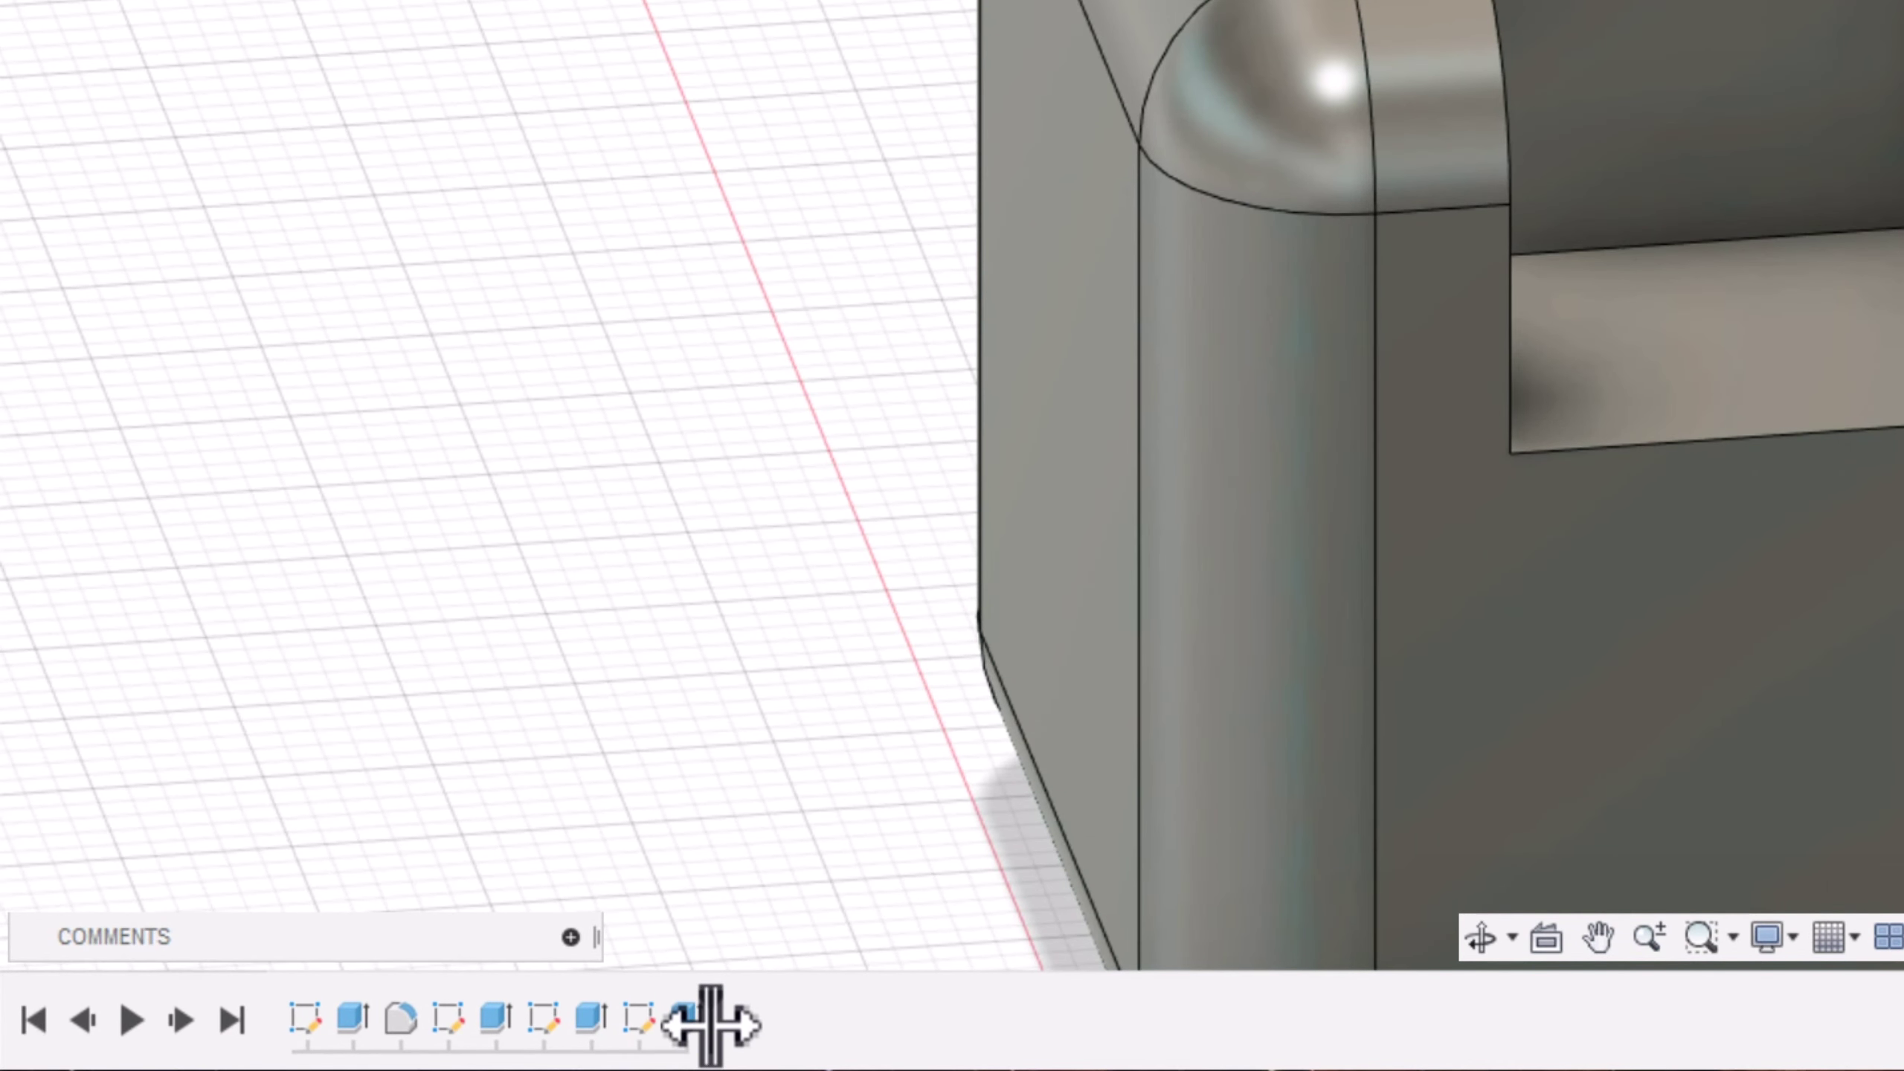
# Step: Drag the timeline marker back to just after Fillet1 and orbit the plain rounded cube
pyautogui.moveTo(711, 1023)
pyautogui.mouseDown()
pyautogui.moveTo(407, 1024)
pyautogui.moveTo(408, 1006)
pyautogui.mouseUp()
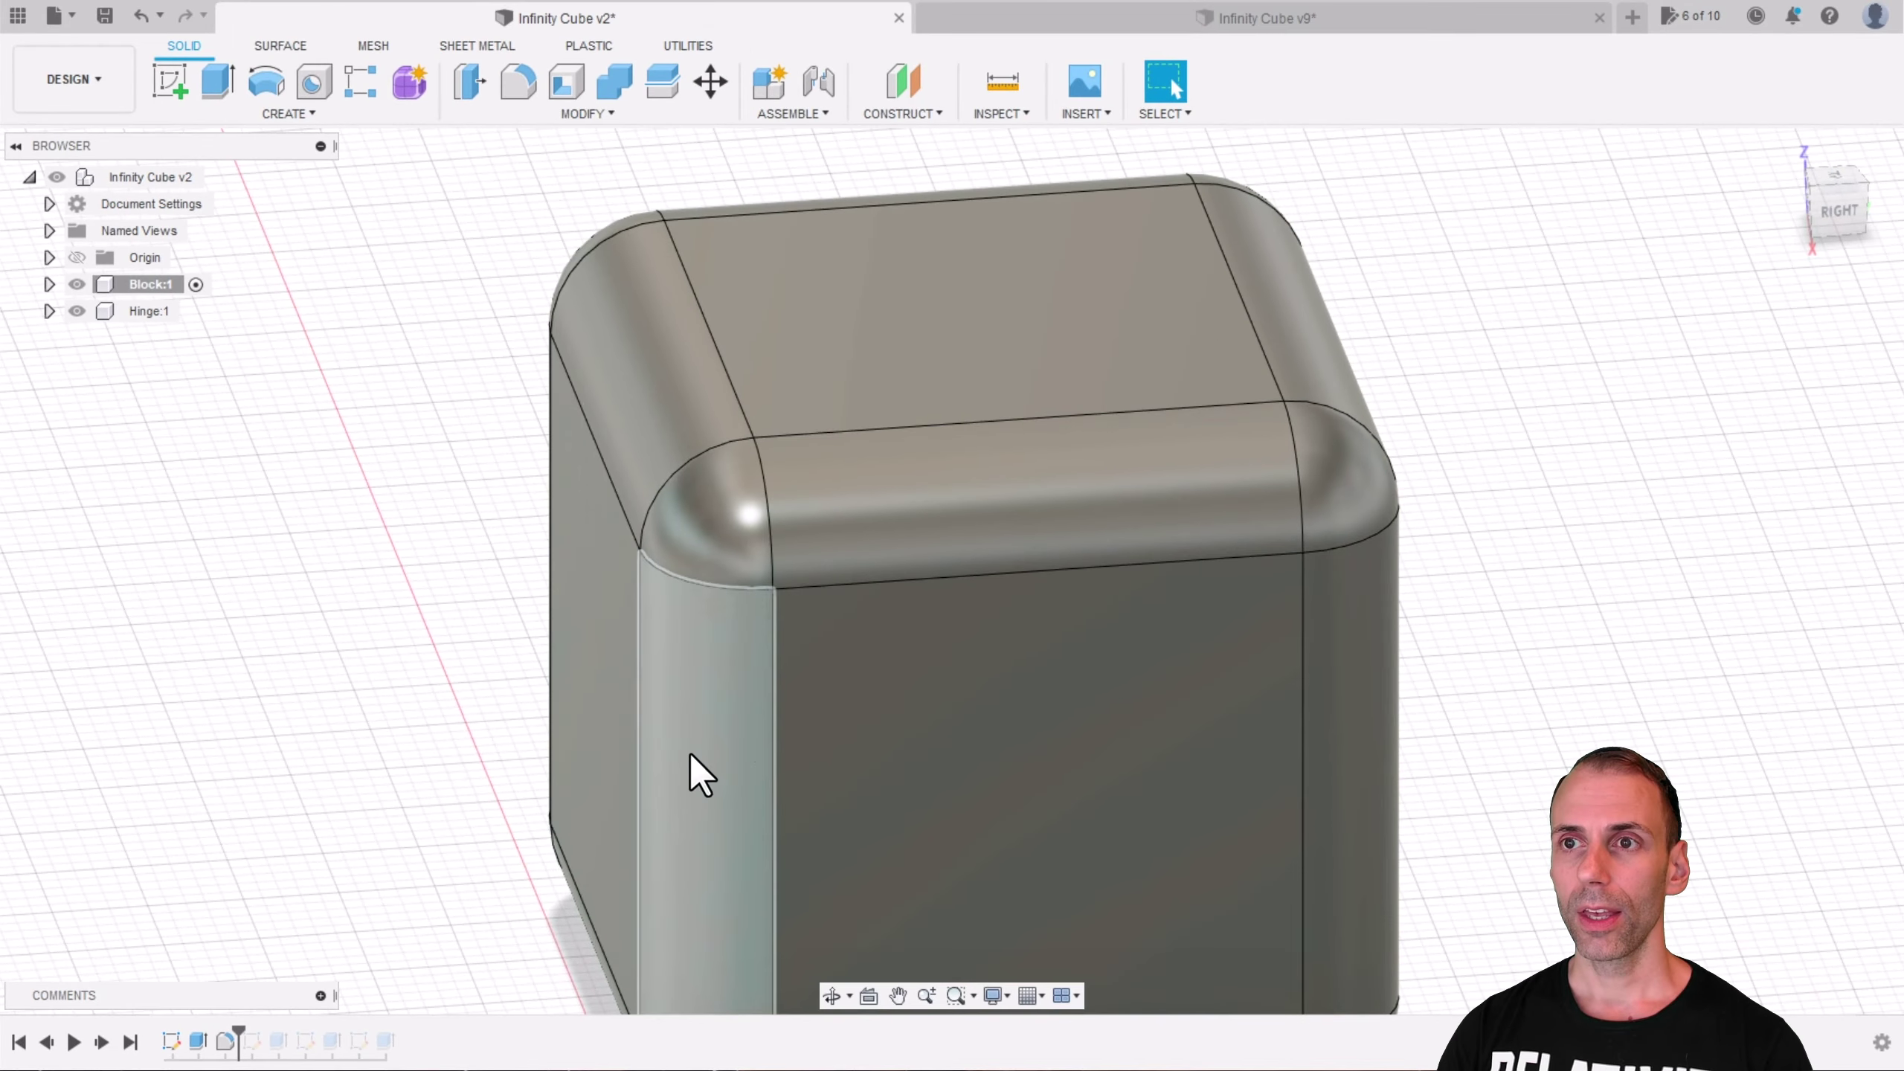
pyautogui.keyDown('shift'); pyautogui.moveTo(904, 652); pyautogui.dragTo(1001, 694, button='middle'); pyautogui.keyUp('shift')
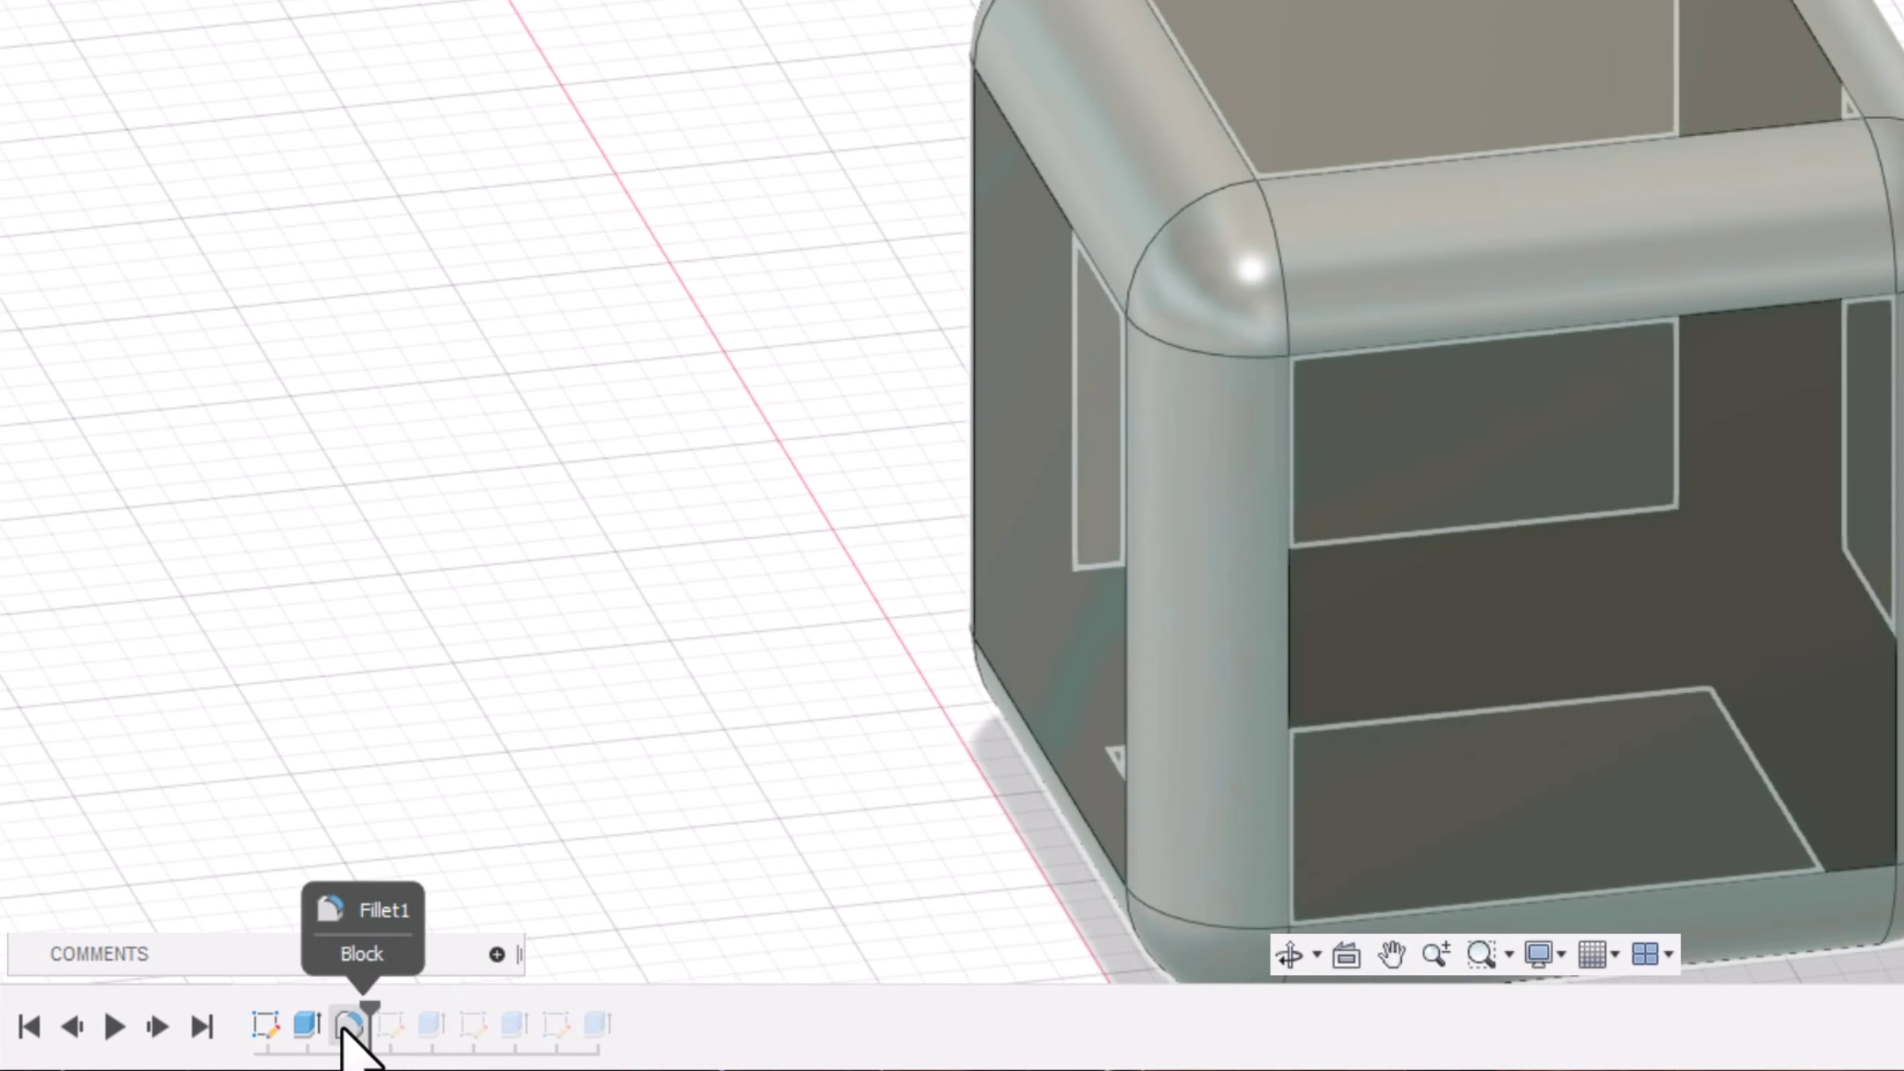
# Step: Suppress the Fillet1 feature so the cube has sharp edges
pyautogui.rightClick(348, 1026)
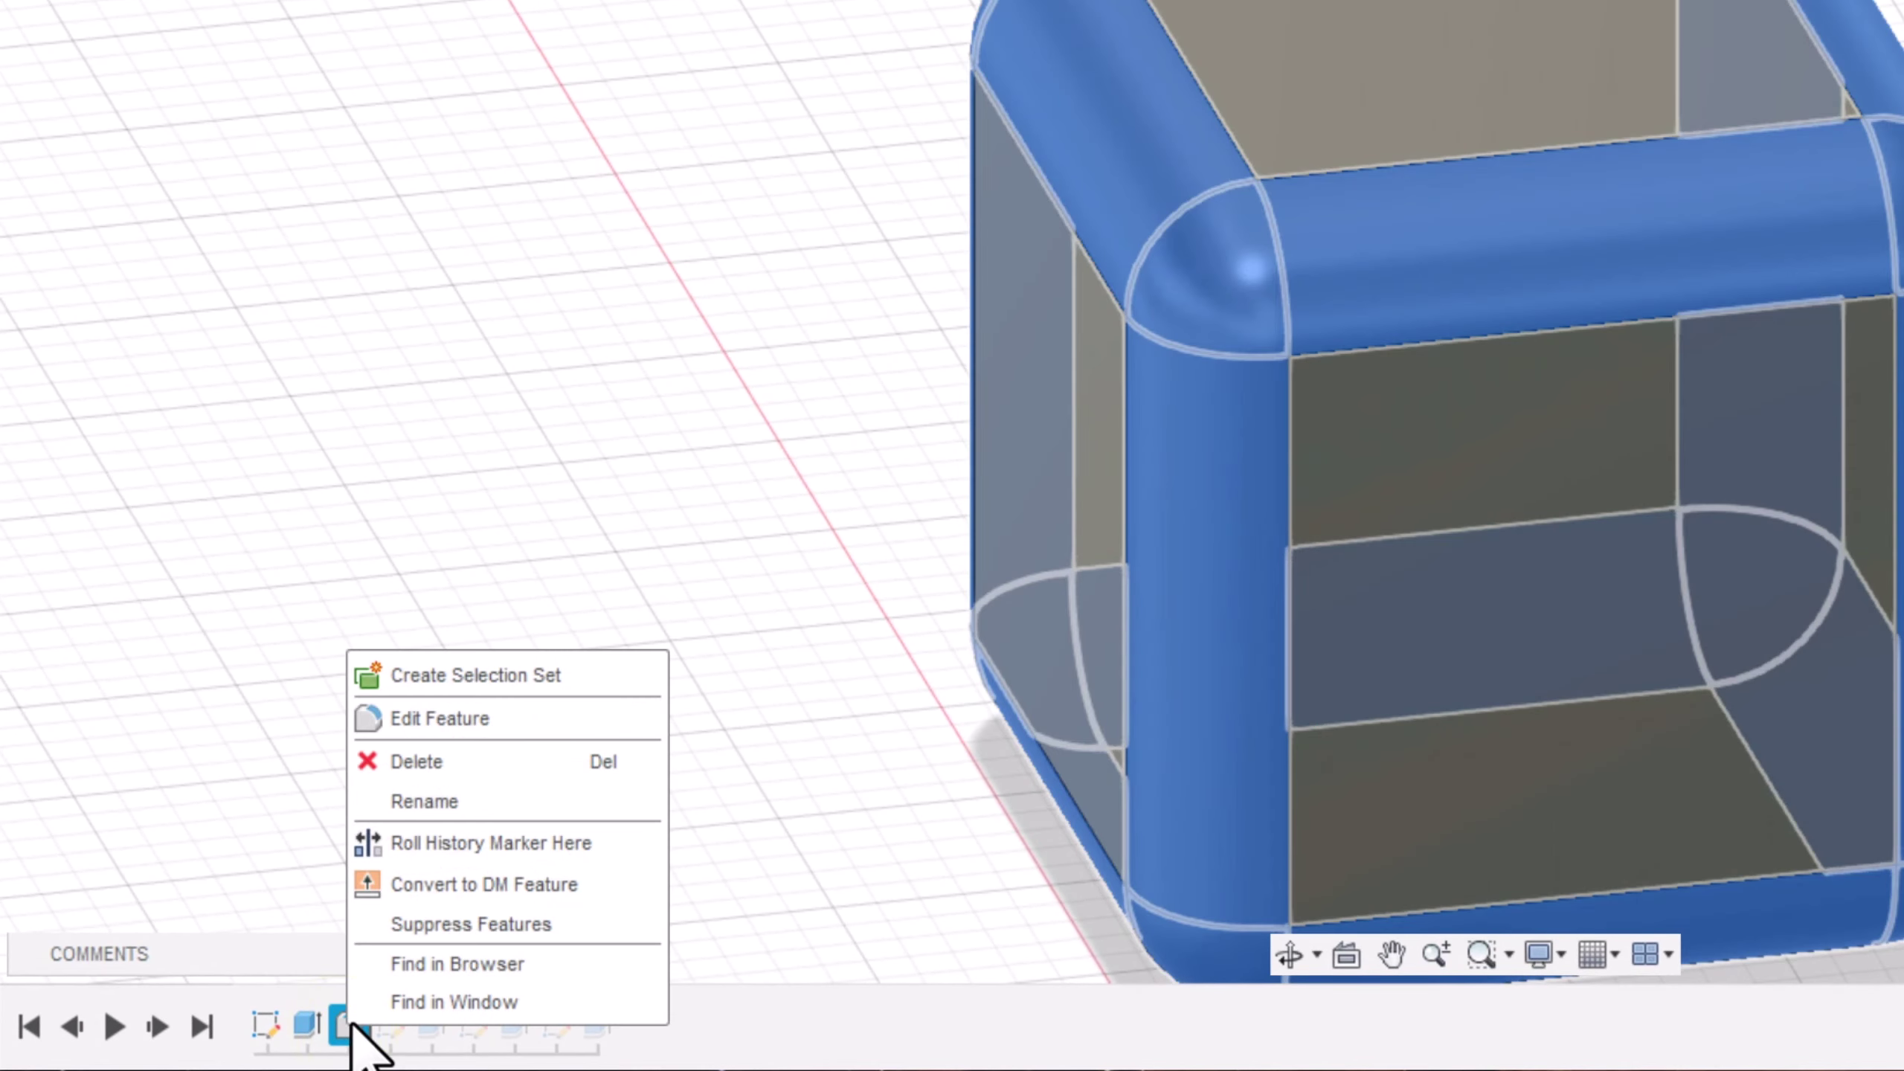
pyautogui.click(474, 926)
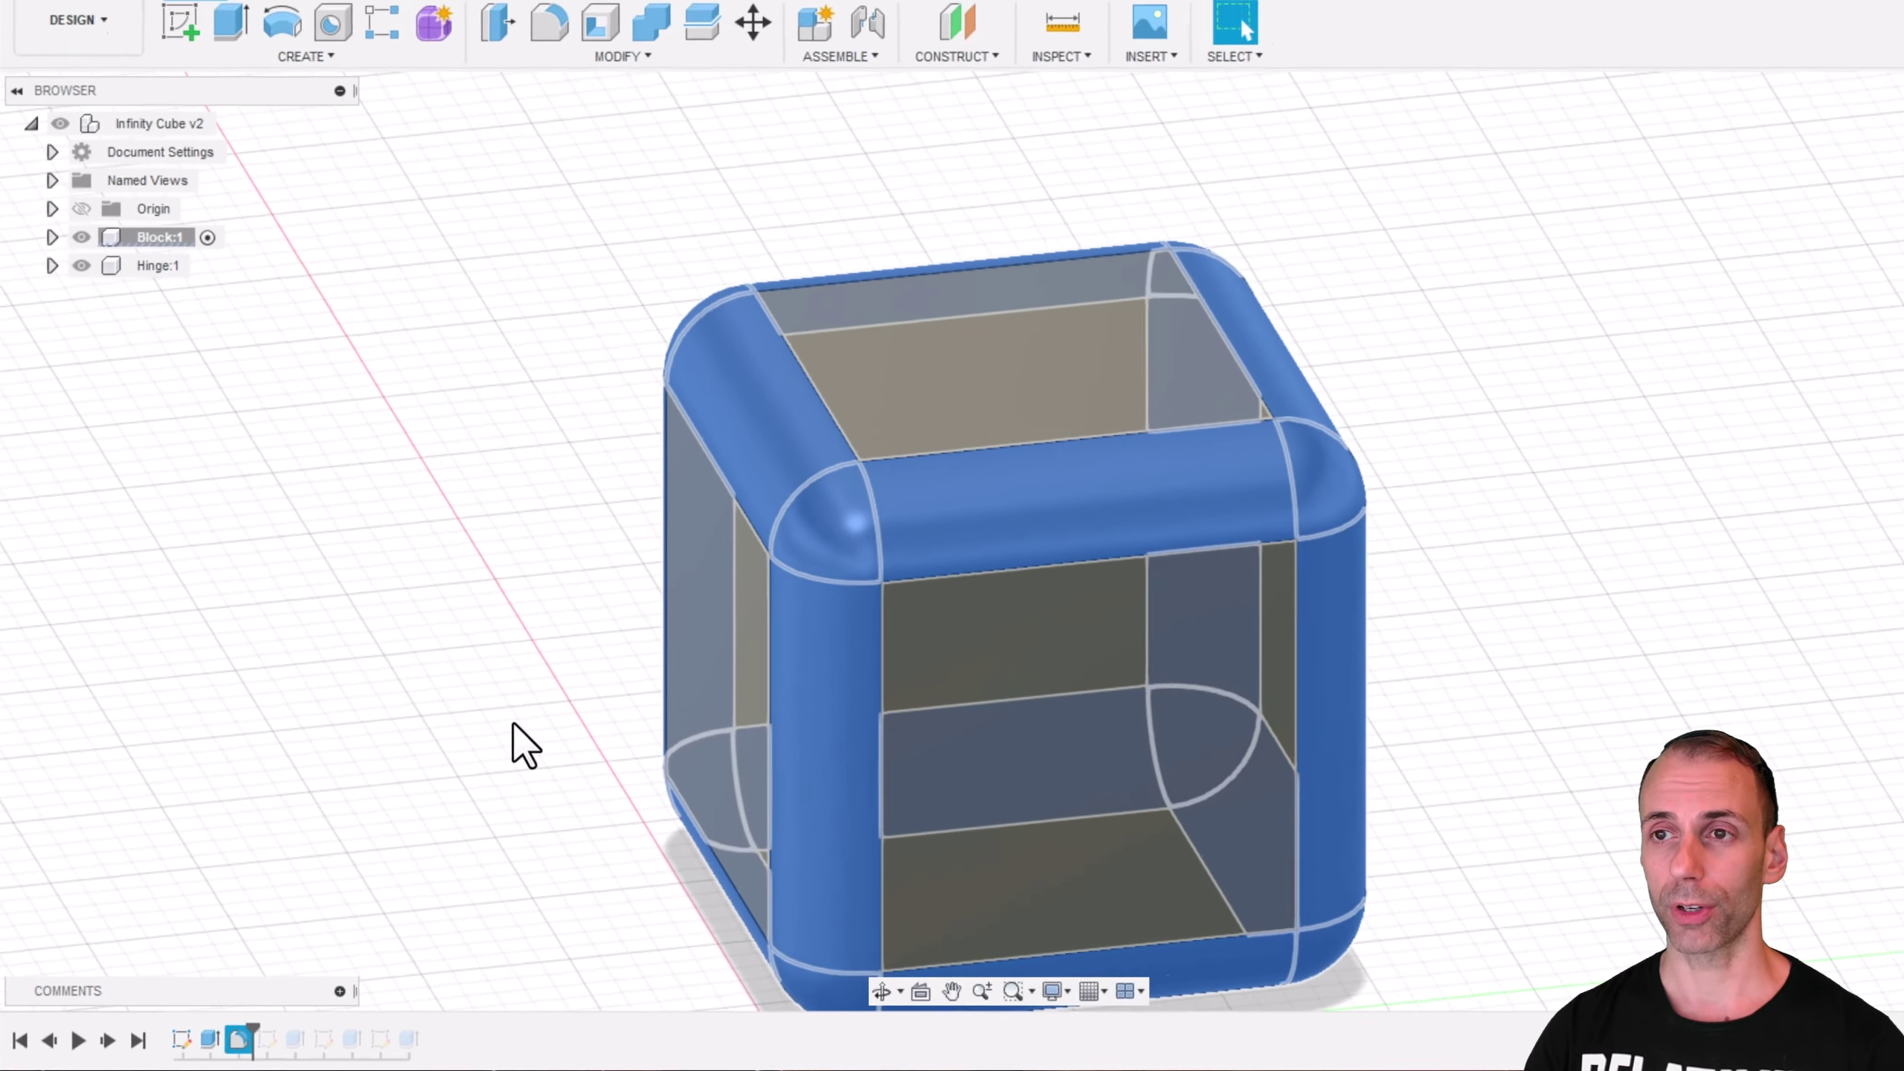
pyautogui.keyDown('shift'); pyautogui.moveTo(598, 730); pyautogui.dragTo(661, 518, button='middle'); pyautogui.keyUp('shift')
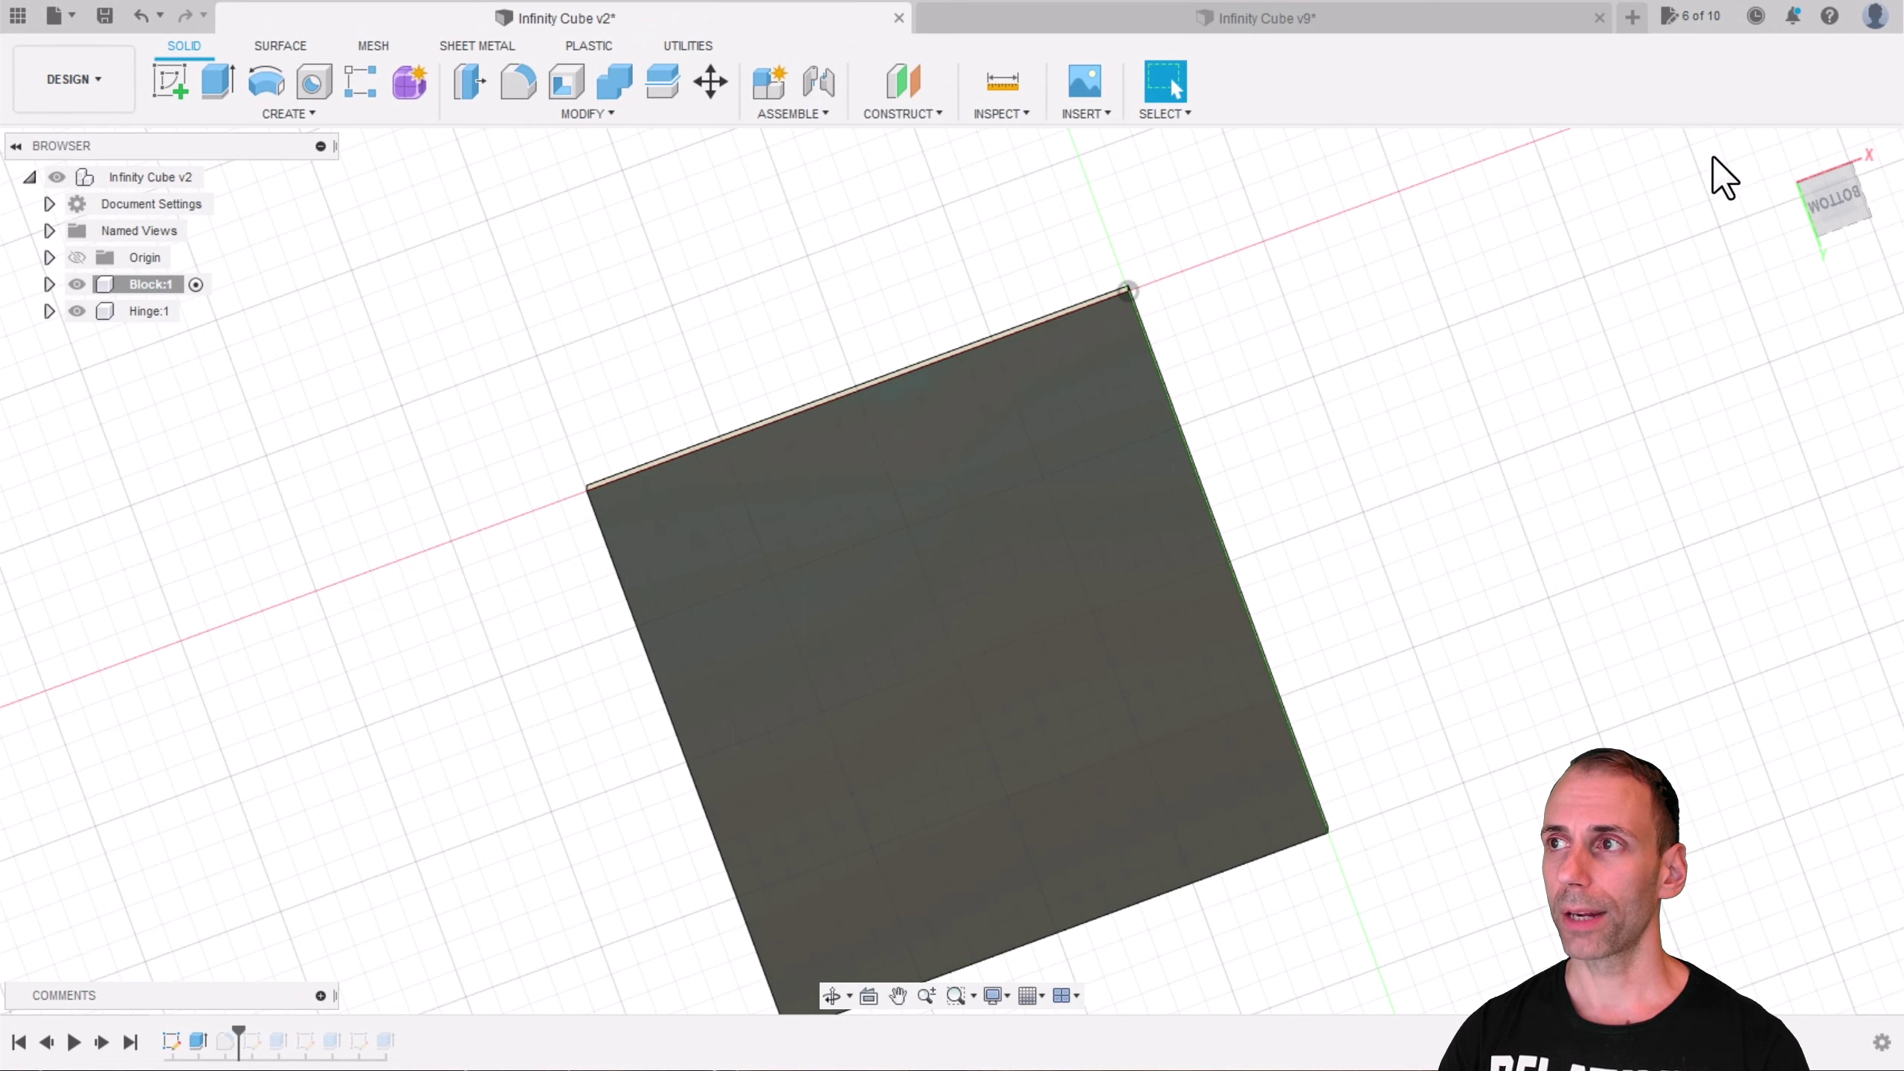
# Step: View the cube from the bottom and start a new sketch on its bottom face
pyautogui.click(1822, 210)
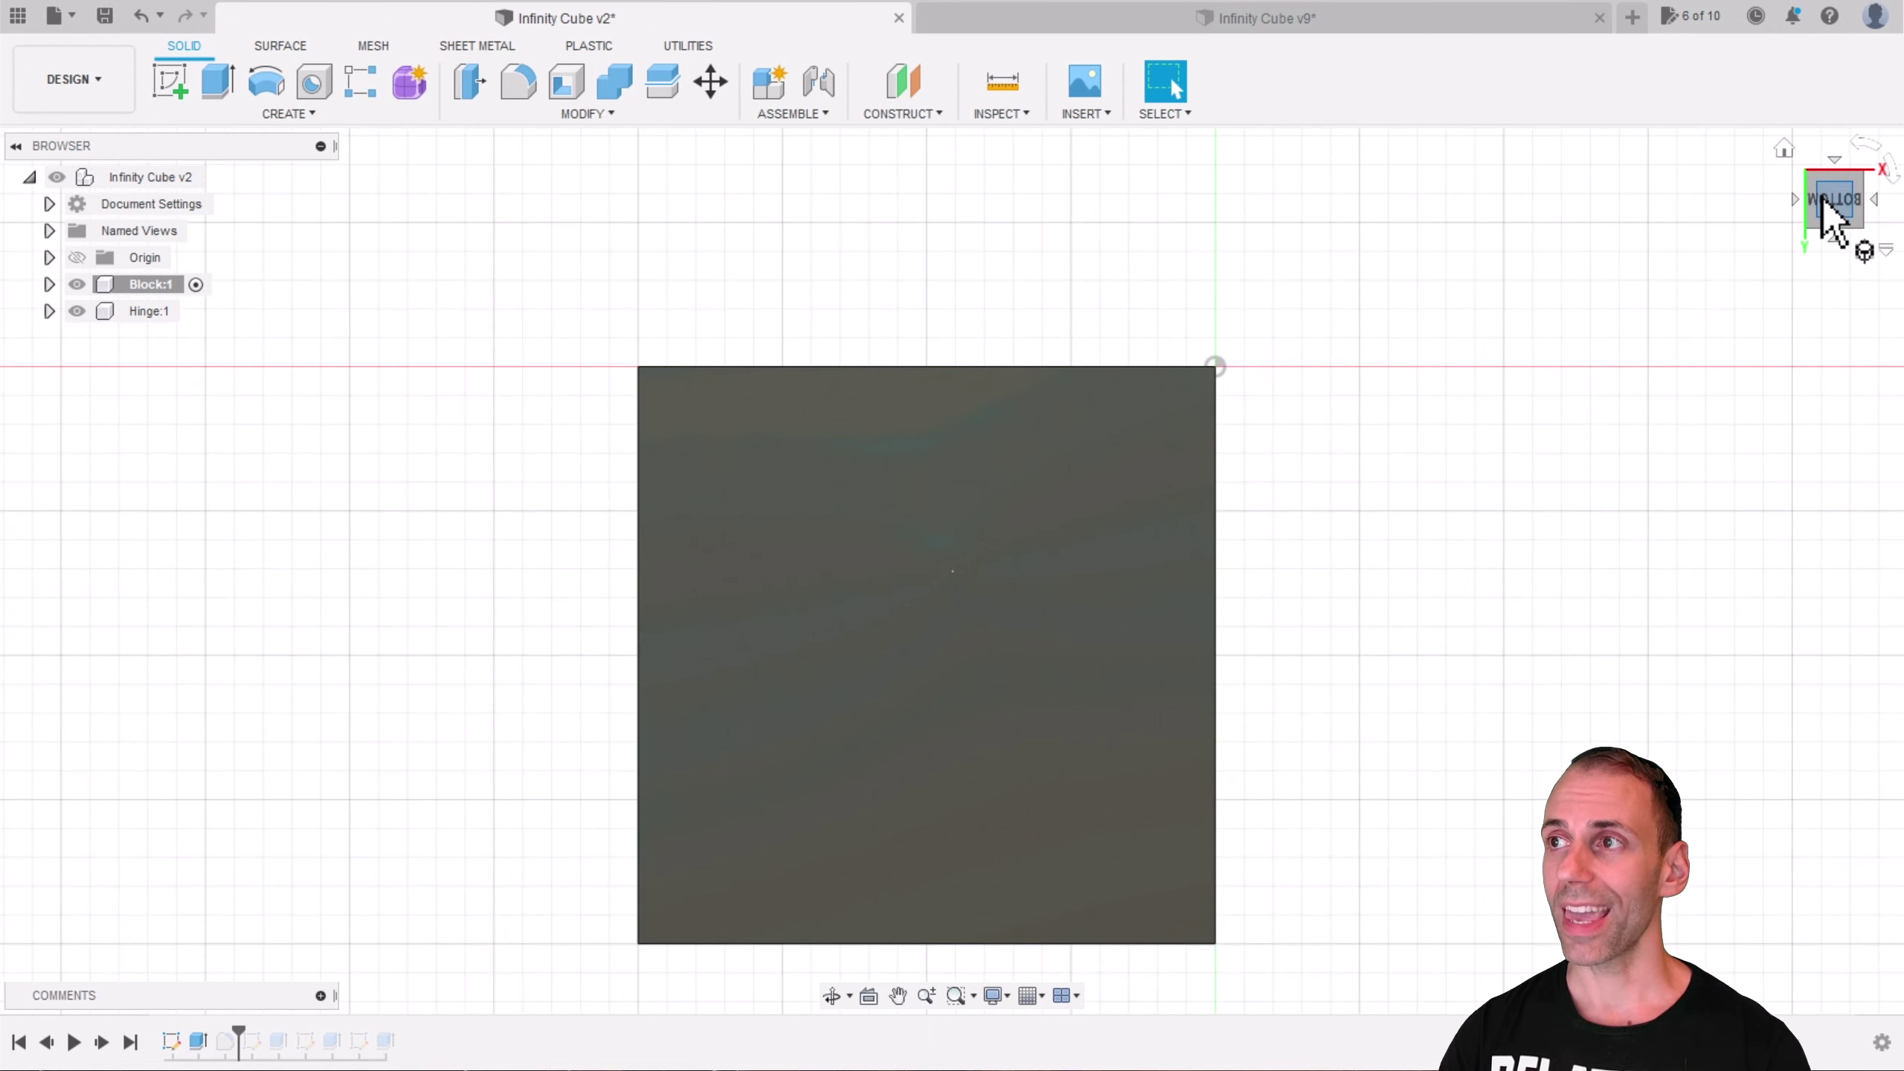
pyautogui.moveTo(1496, 395); pyautogui.dragTo(1318, 366, button='middle')
pyautogui.click(180, 72)
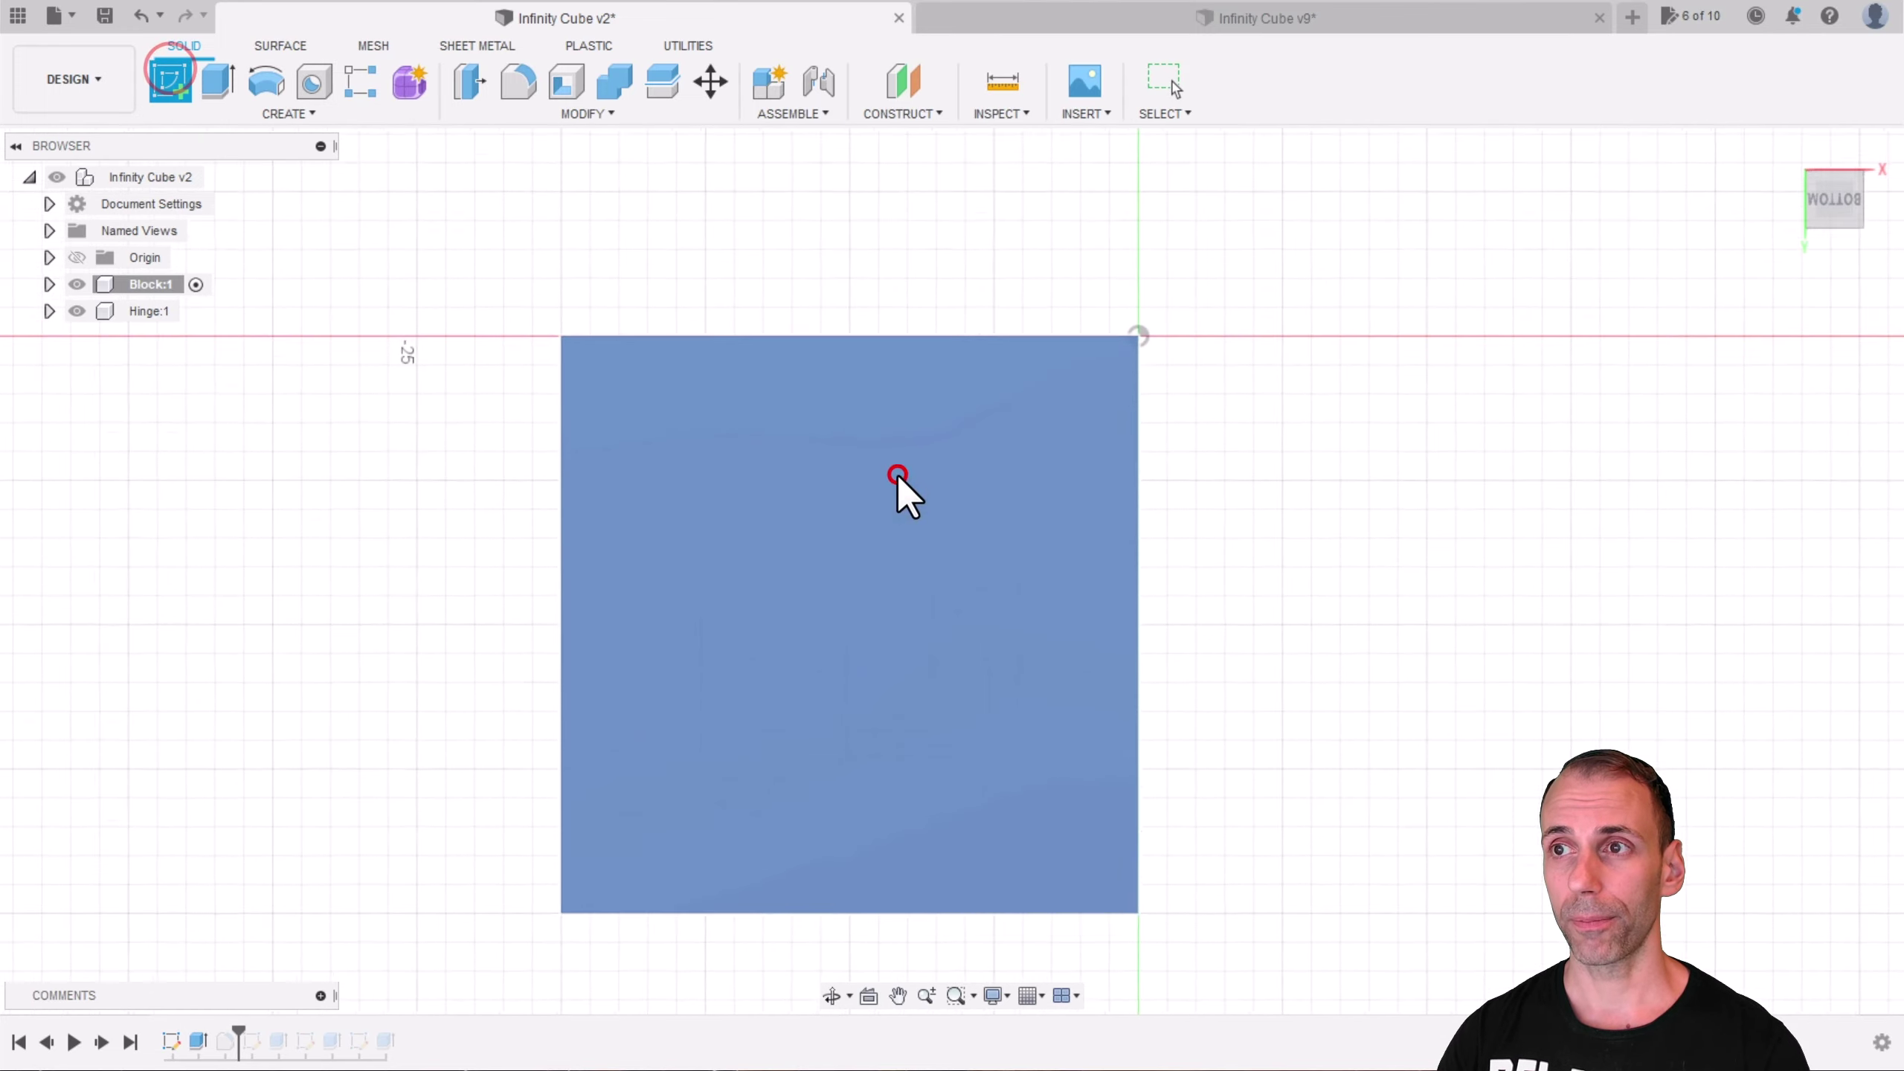
pyautogui.click(897, 473)
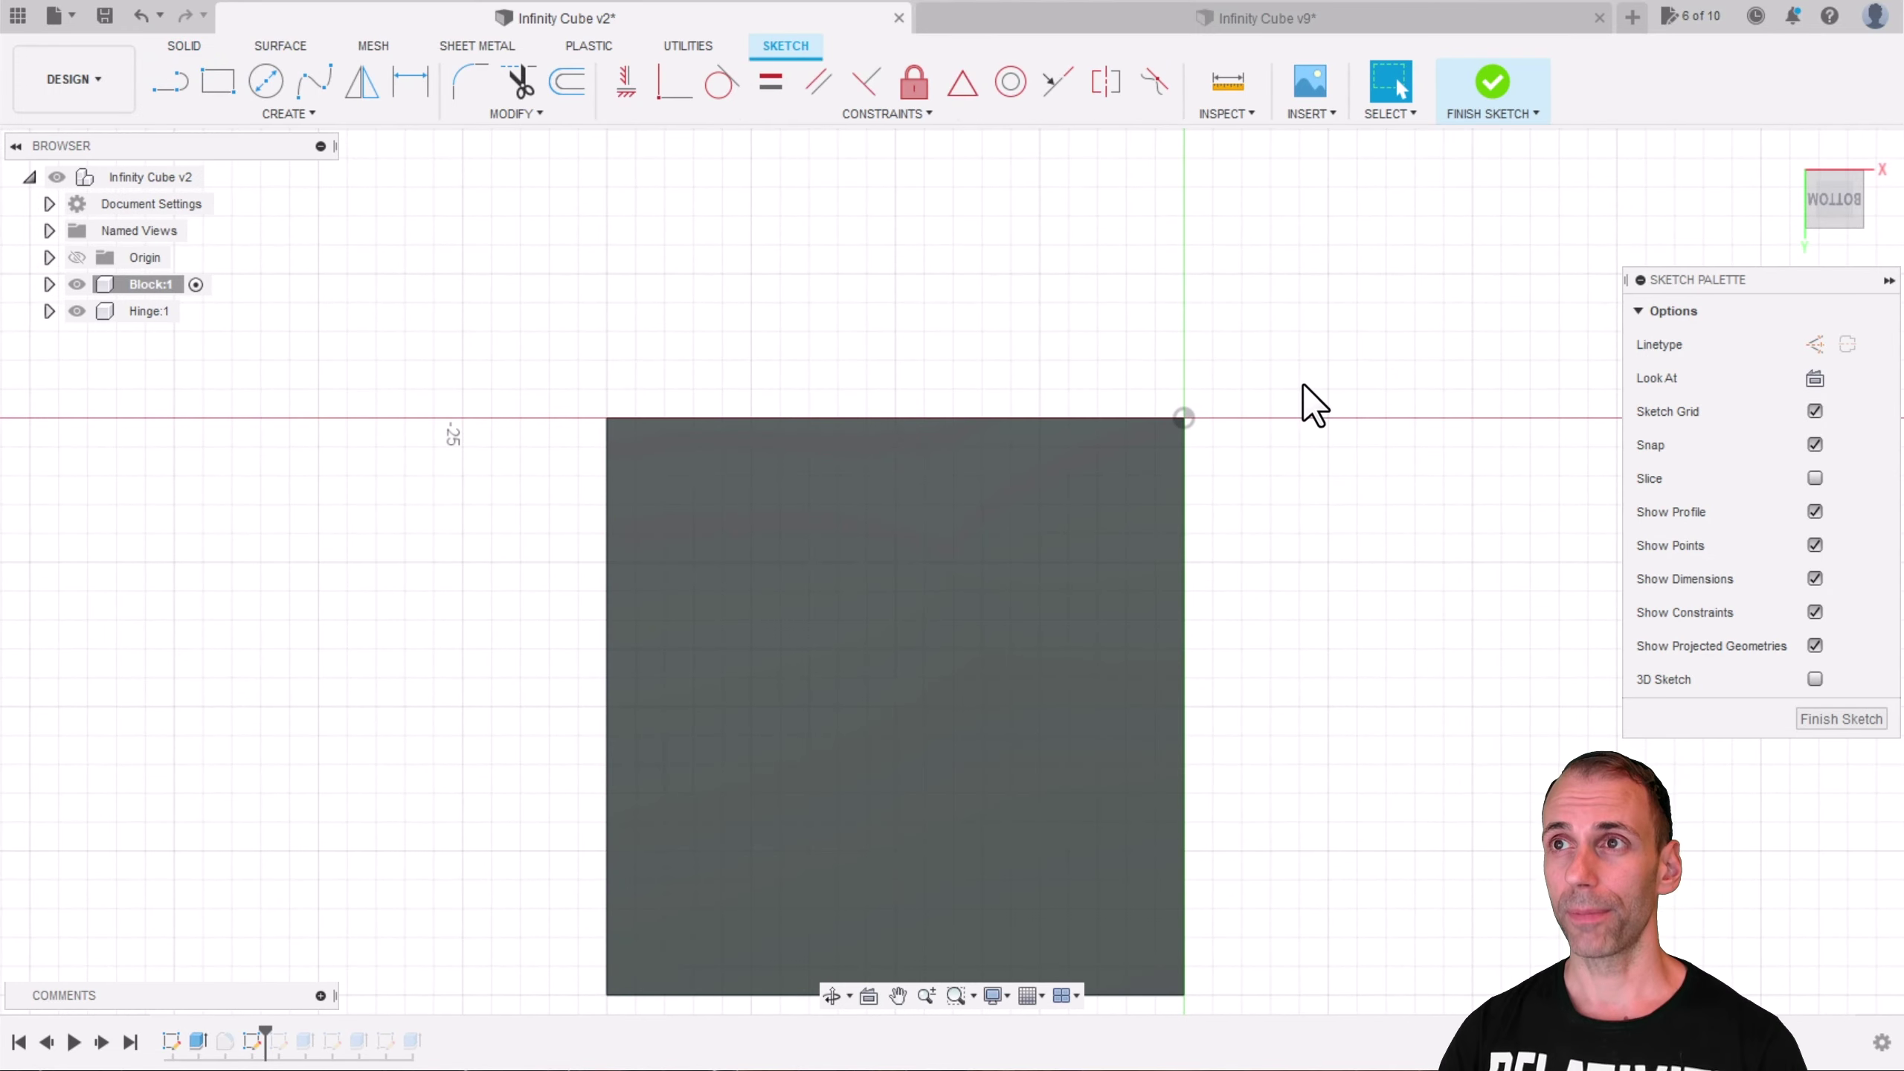
# Step: Switch to the Infinity Cube v9 design and tilt the block to show its recessed pocket
pyautogui.click(1155, 21)
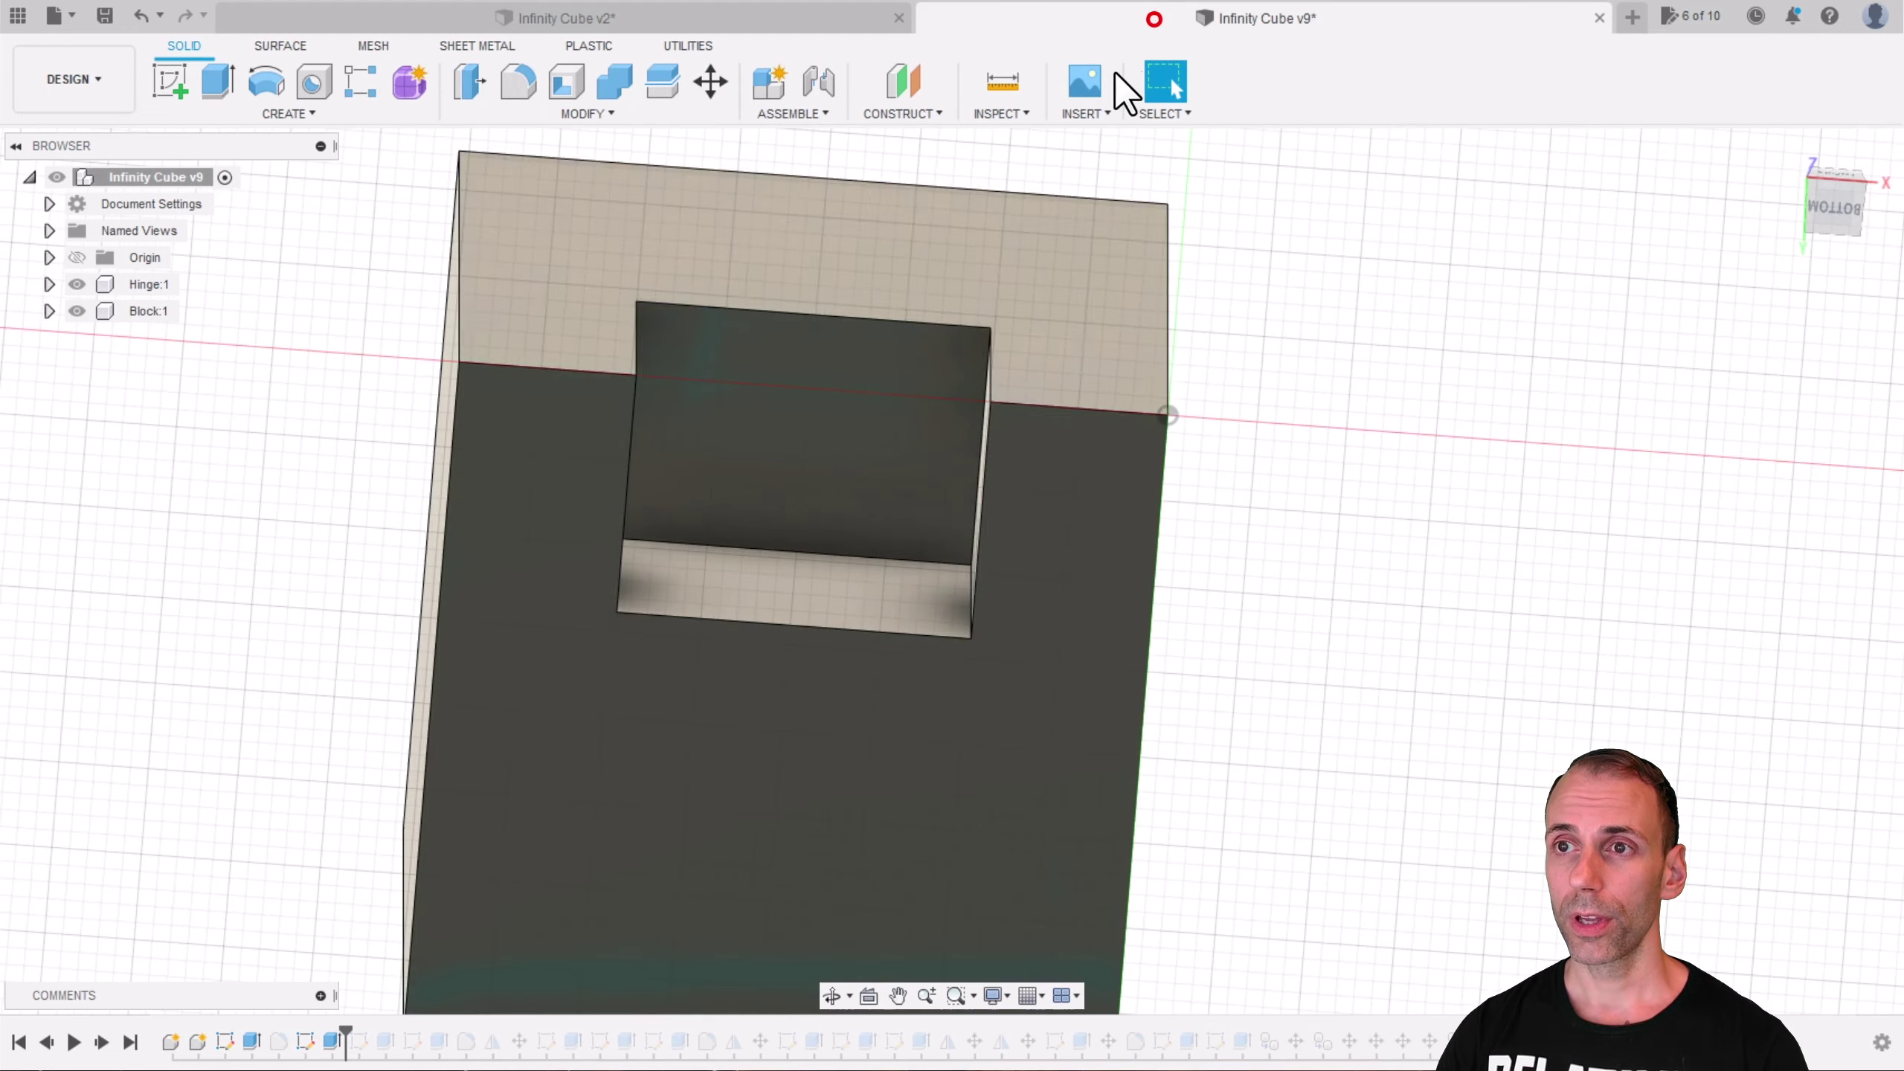
pyautogui.keyDown('shift'); pyautogui.moveTo(1245, 428); pyautogui.dragTo(1237, 386, button='middle'); pyautogui.keyUp('shift')
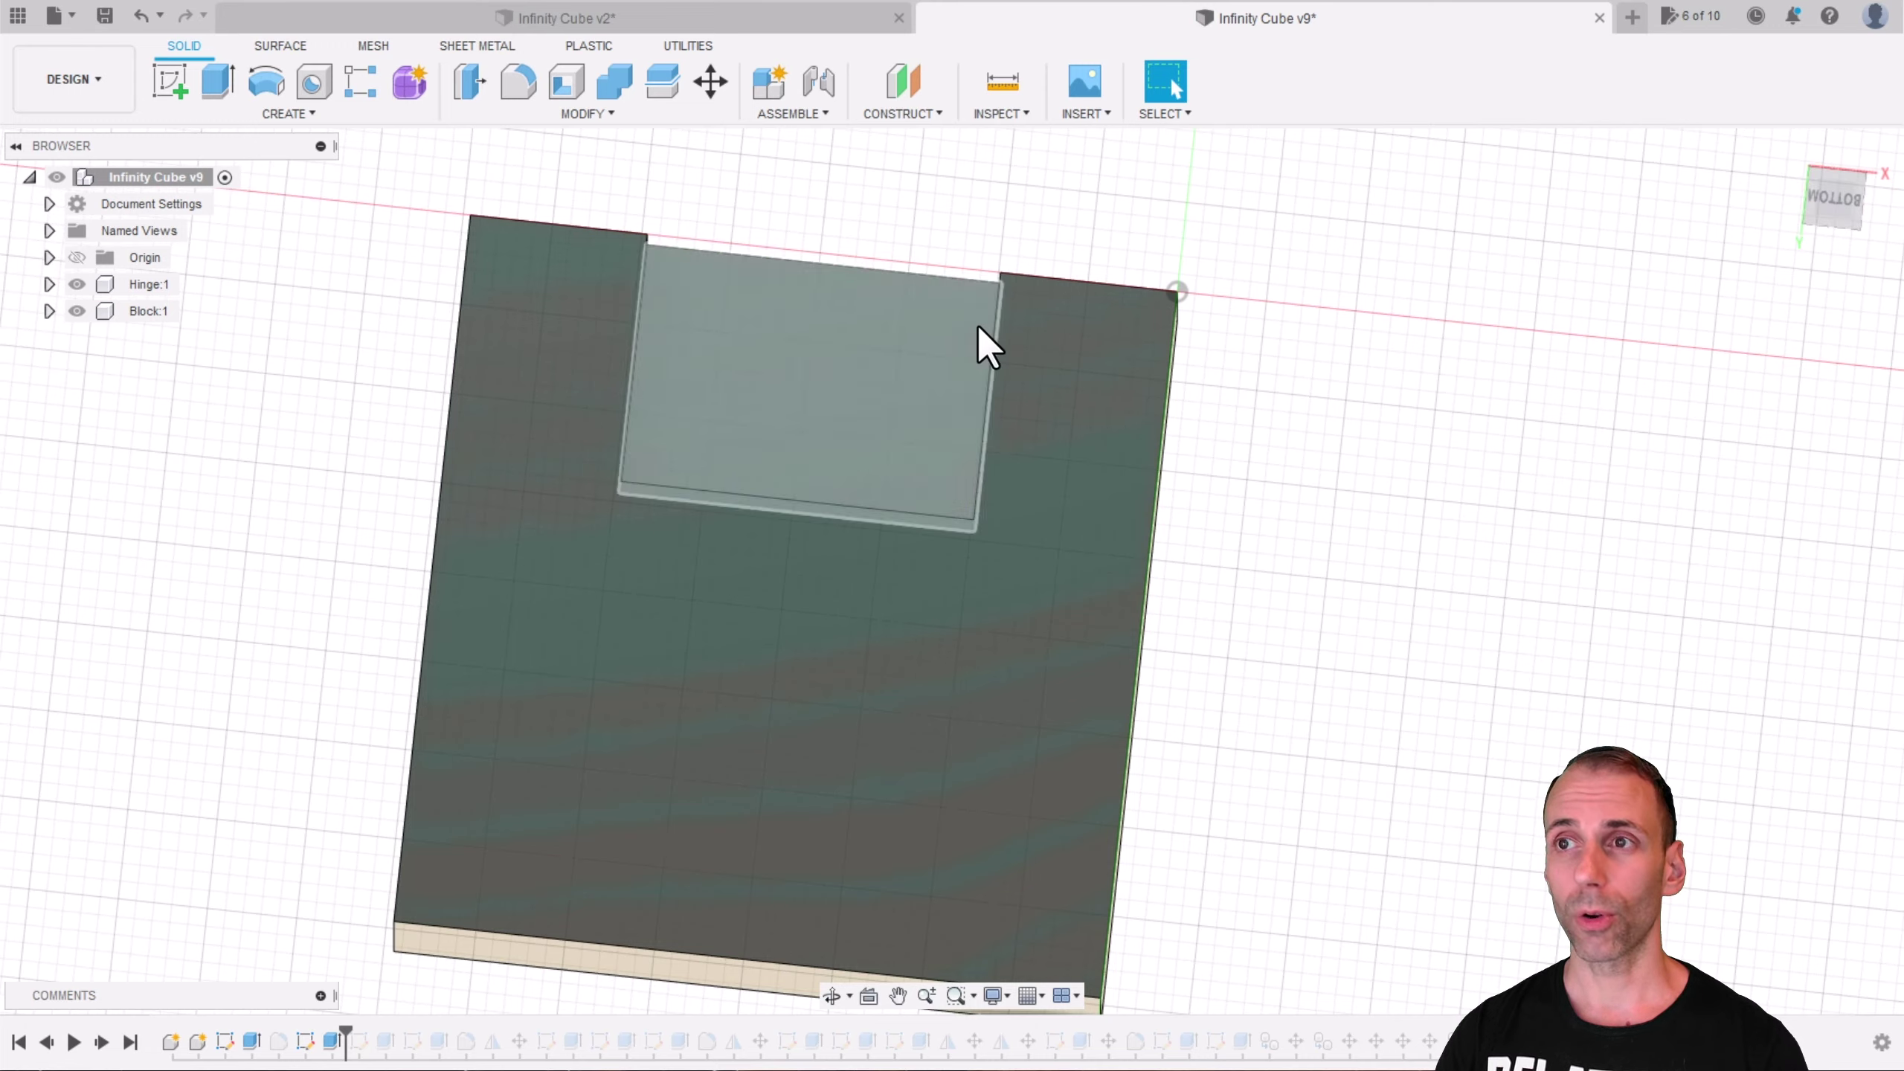
pyautogui.moveTo(985, 341)
pyautogui.keyDown('shift'); pyautogui.mouseDown(button='middle')
pyautogui.moveTo(1020, 363)
pyautogui.moveTo(1014, 347)
pyautogui.mouseUp(button='middle'); pyautogui.keyUp('shift')
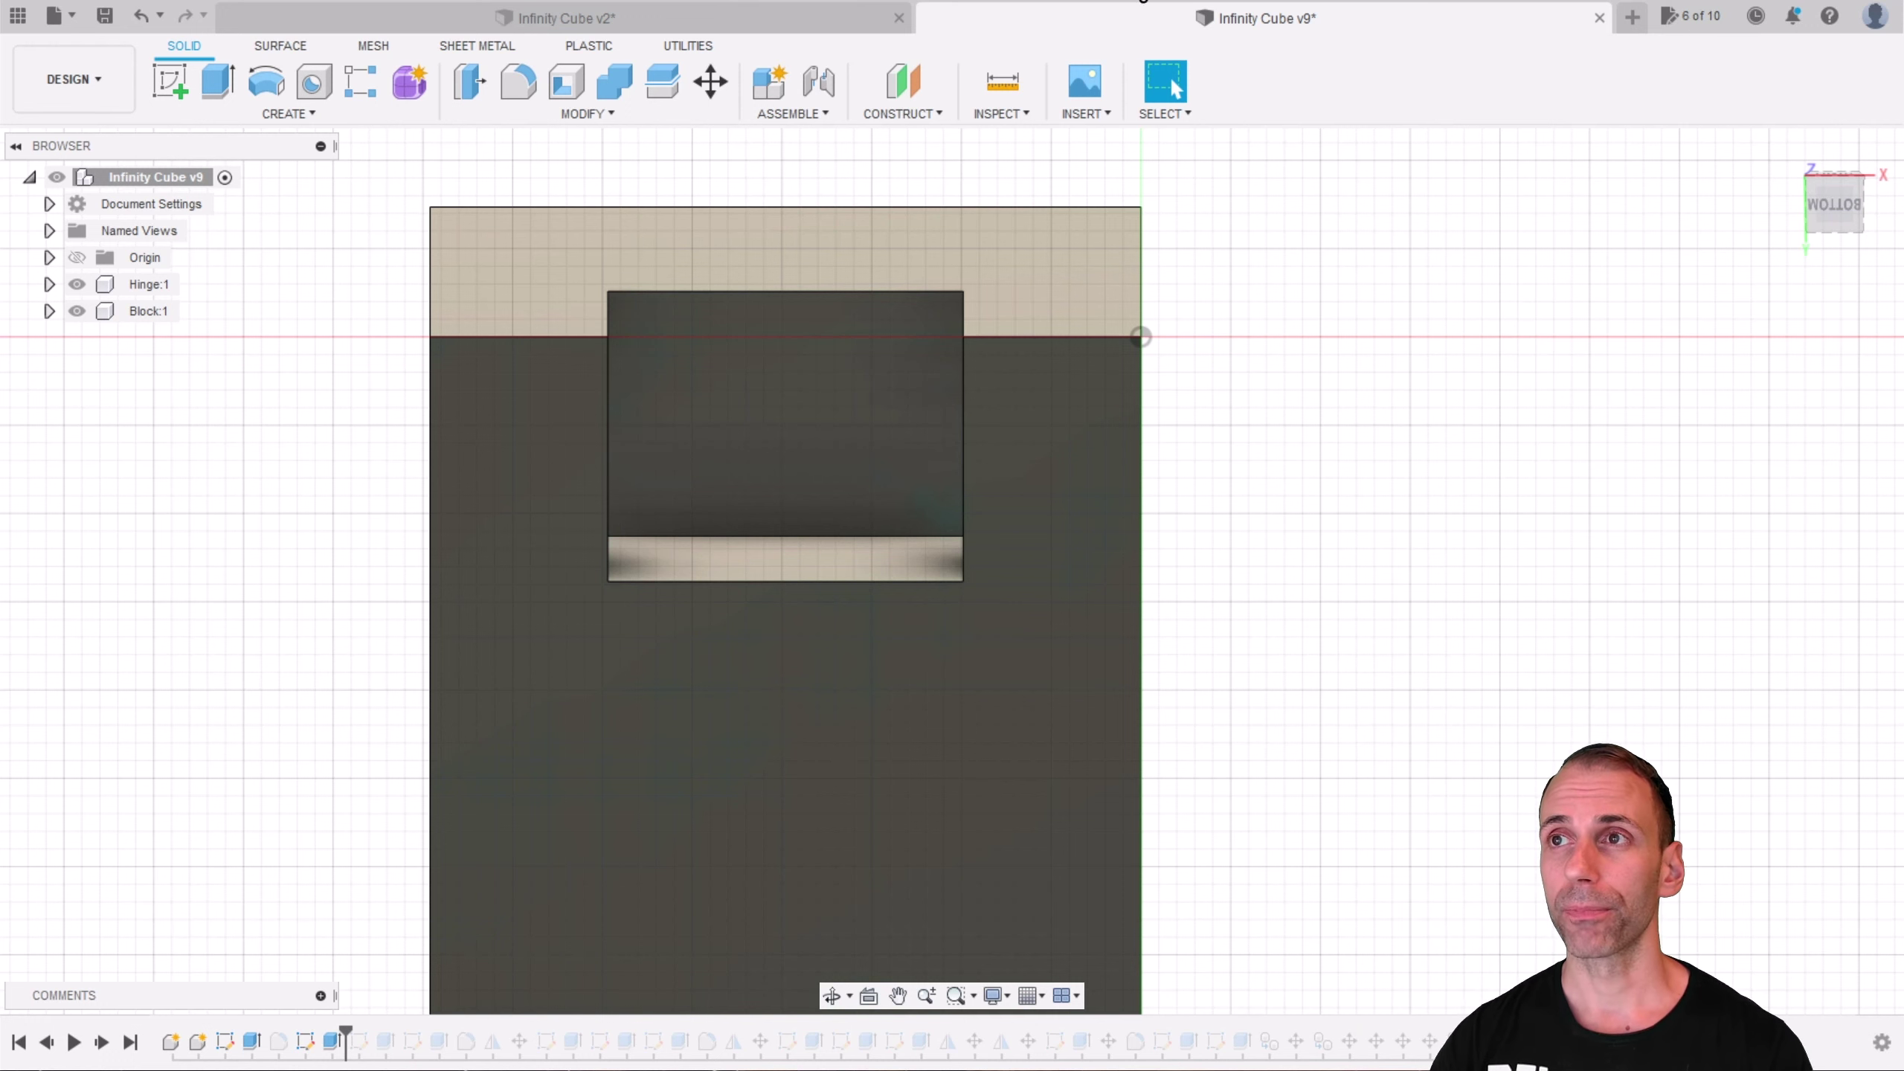
# Step: In the v2 design, draw a 5 mm construction line from the block's top-right corner
pyautogui.click(787, 22)
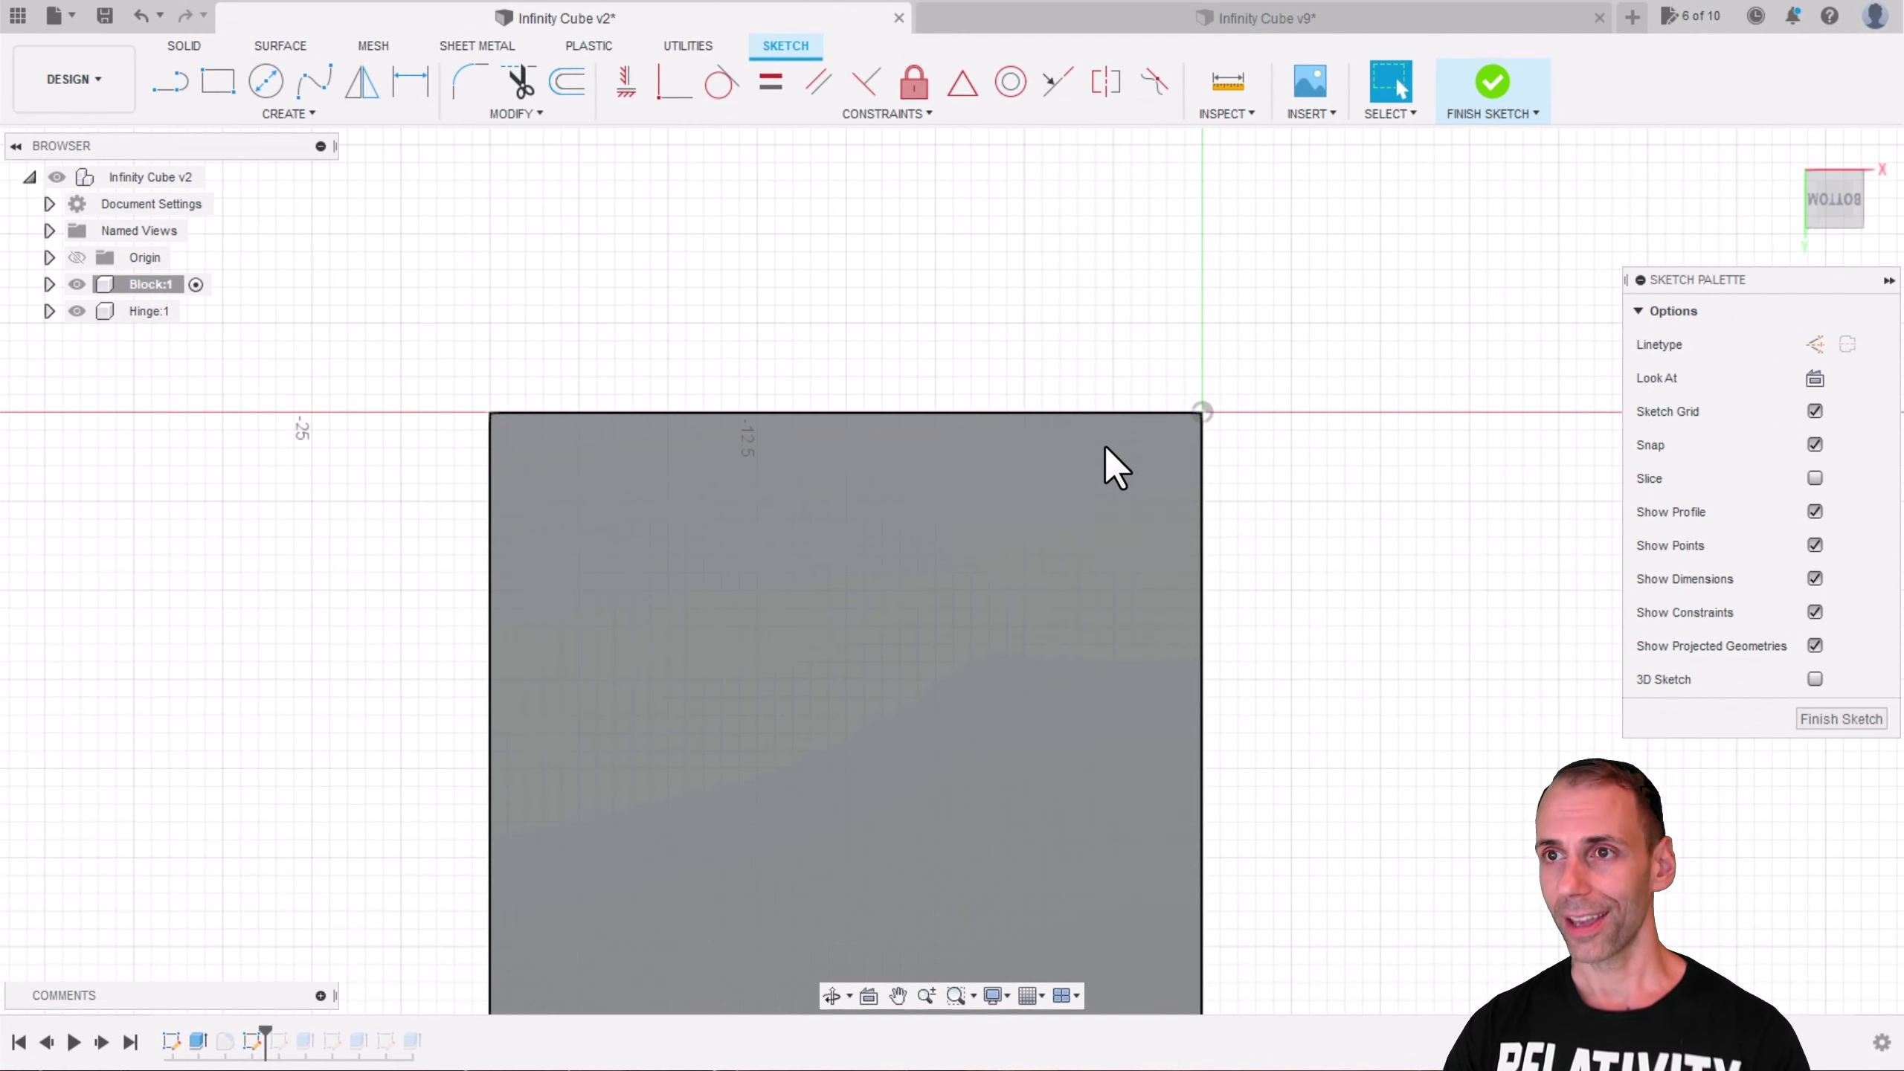
pyautogui.moveTo(1105, 468); pyautogui.dragTo(1097, 386, button='middle')
pyautogui.scroll(1, 1333, 414)
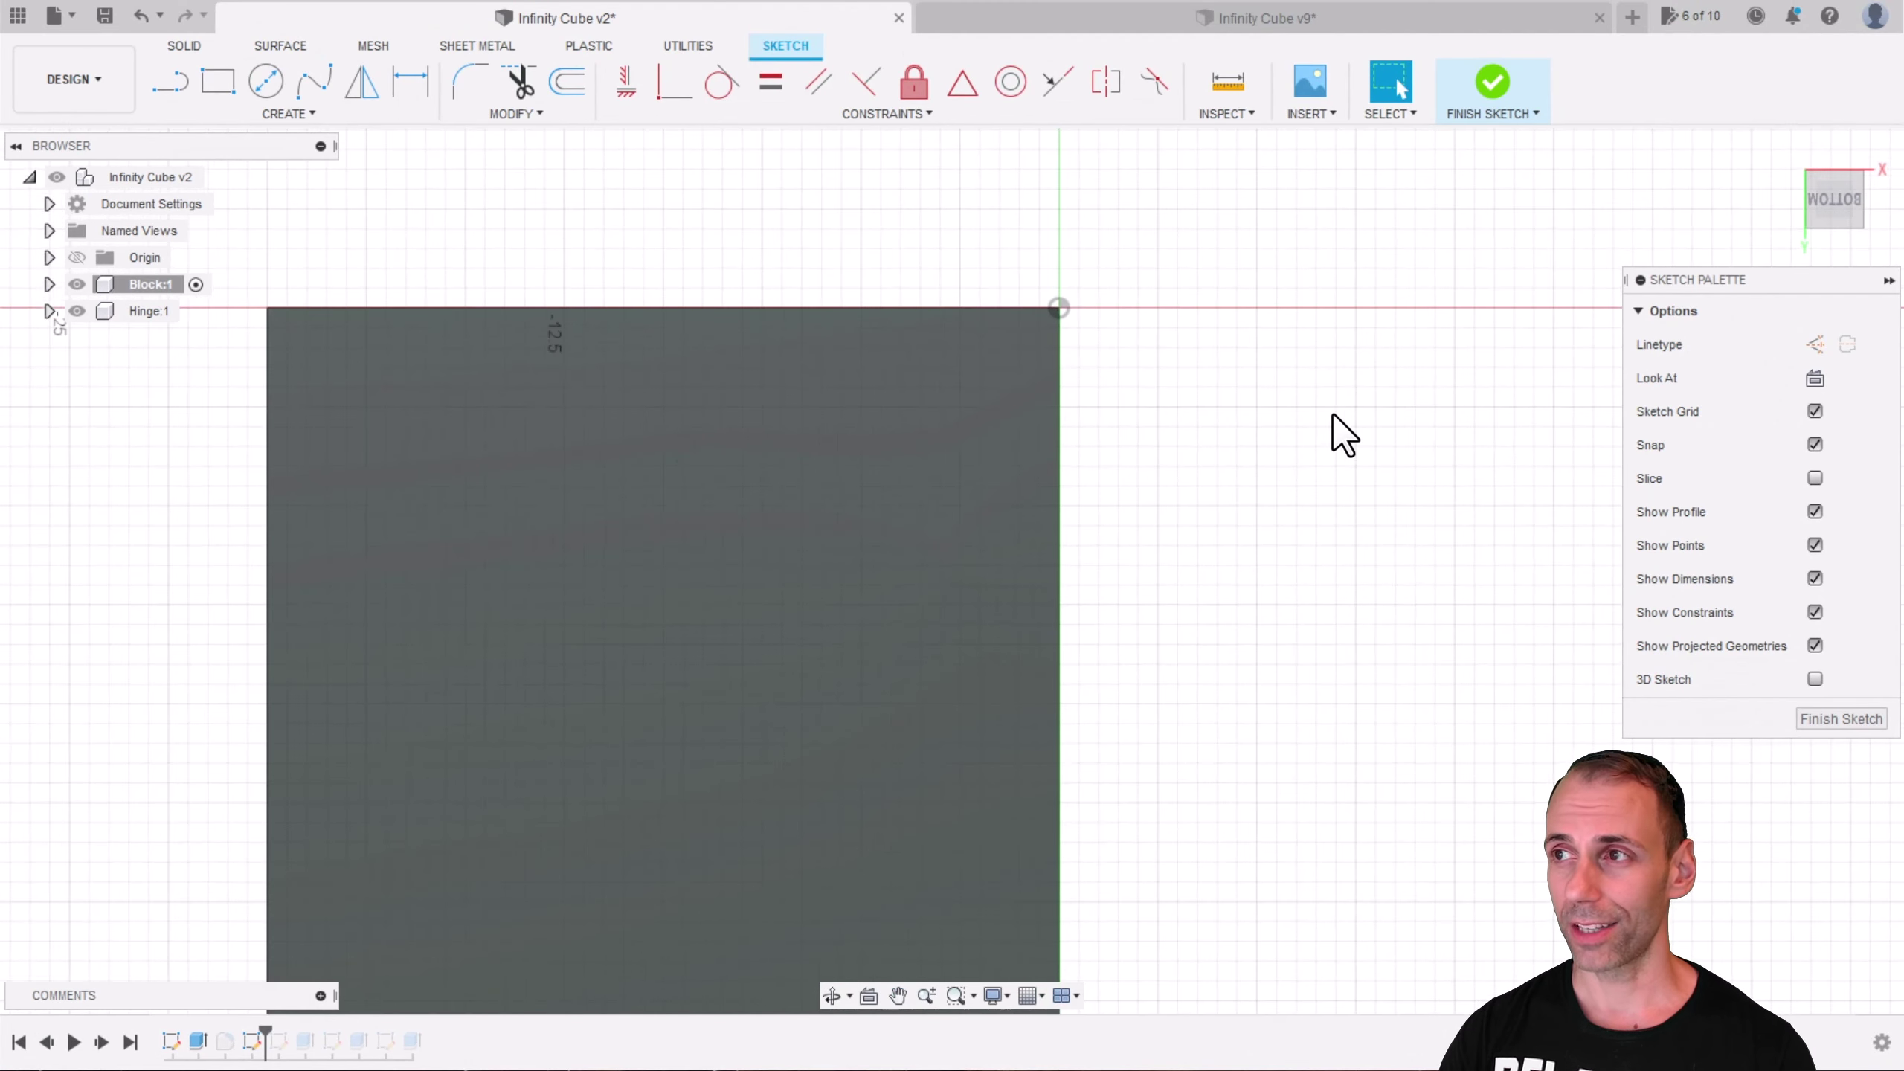
pyautogui.scroll(-2, 1333, 414)
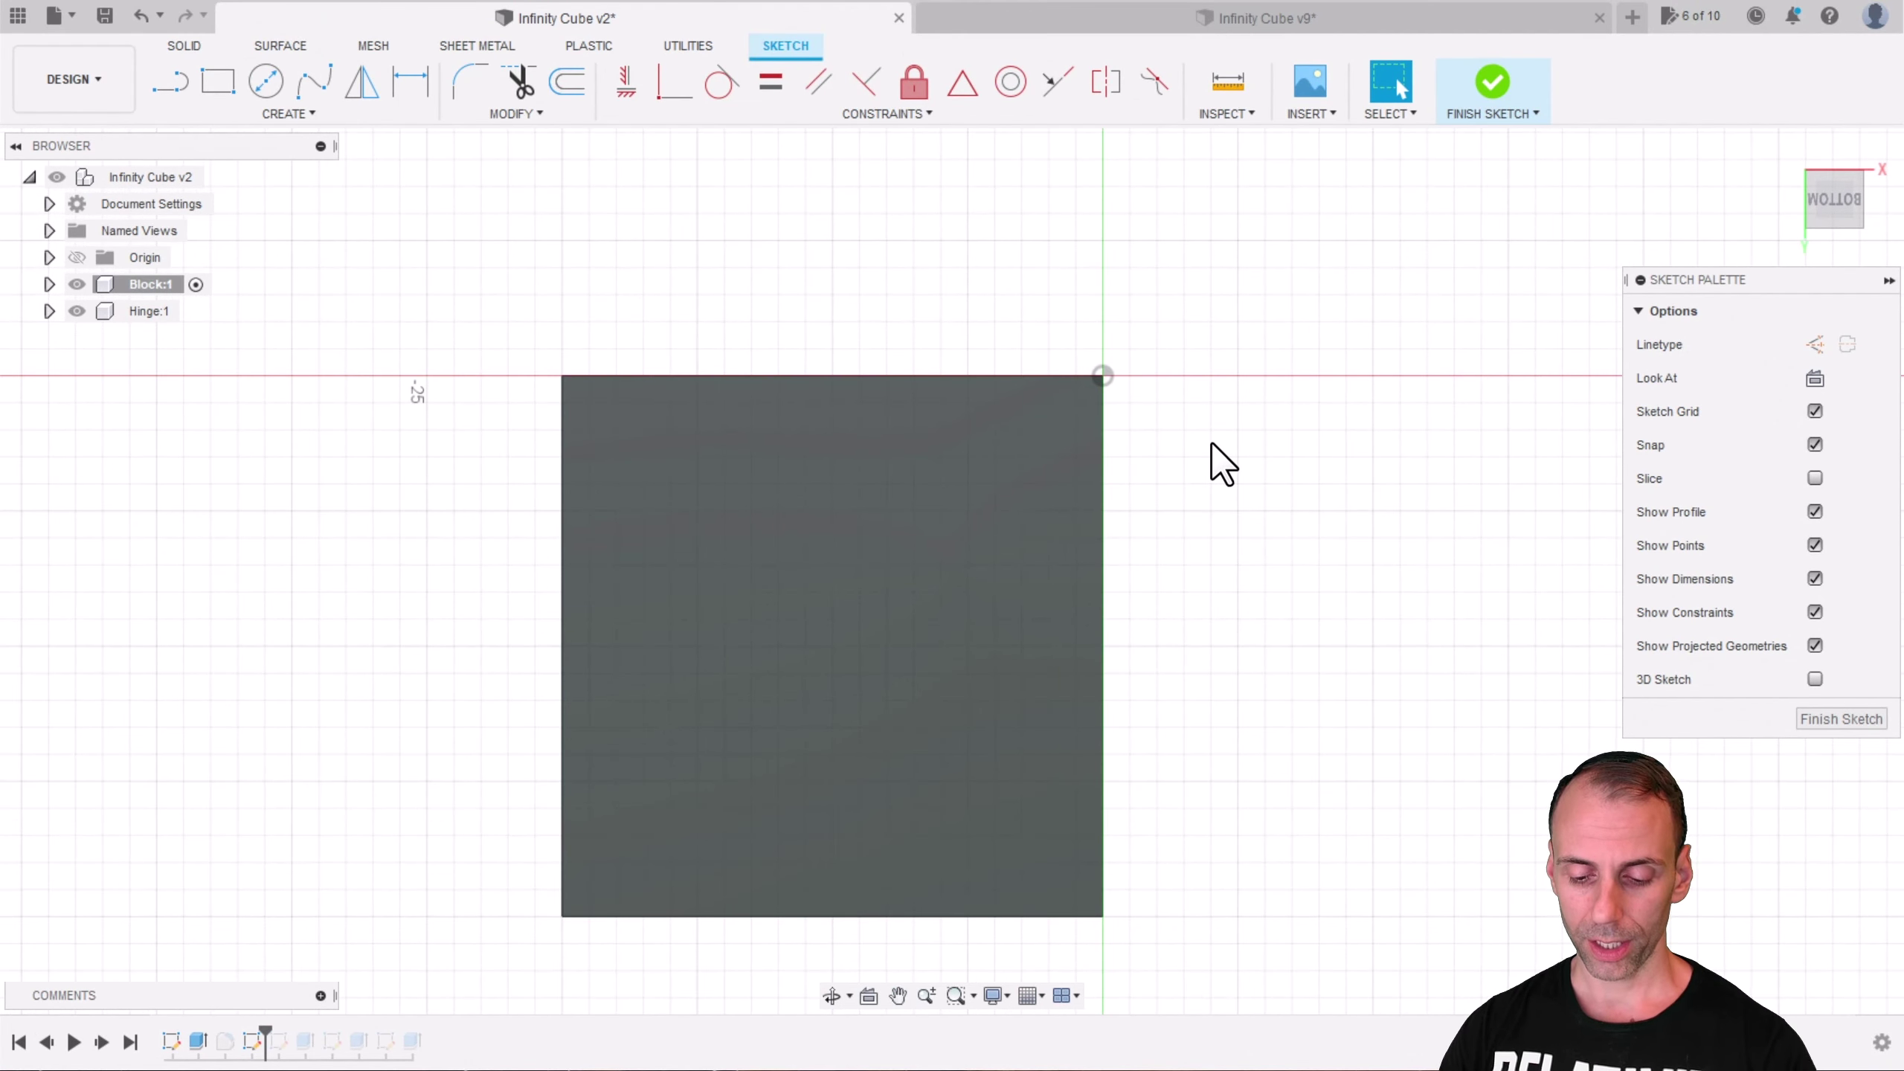
pyautogui.press('x')
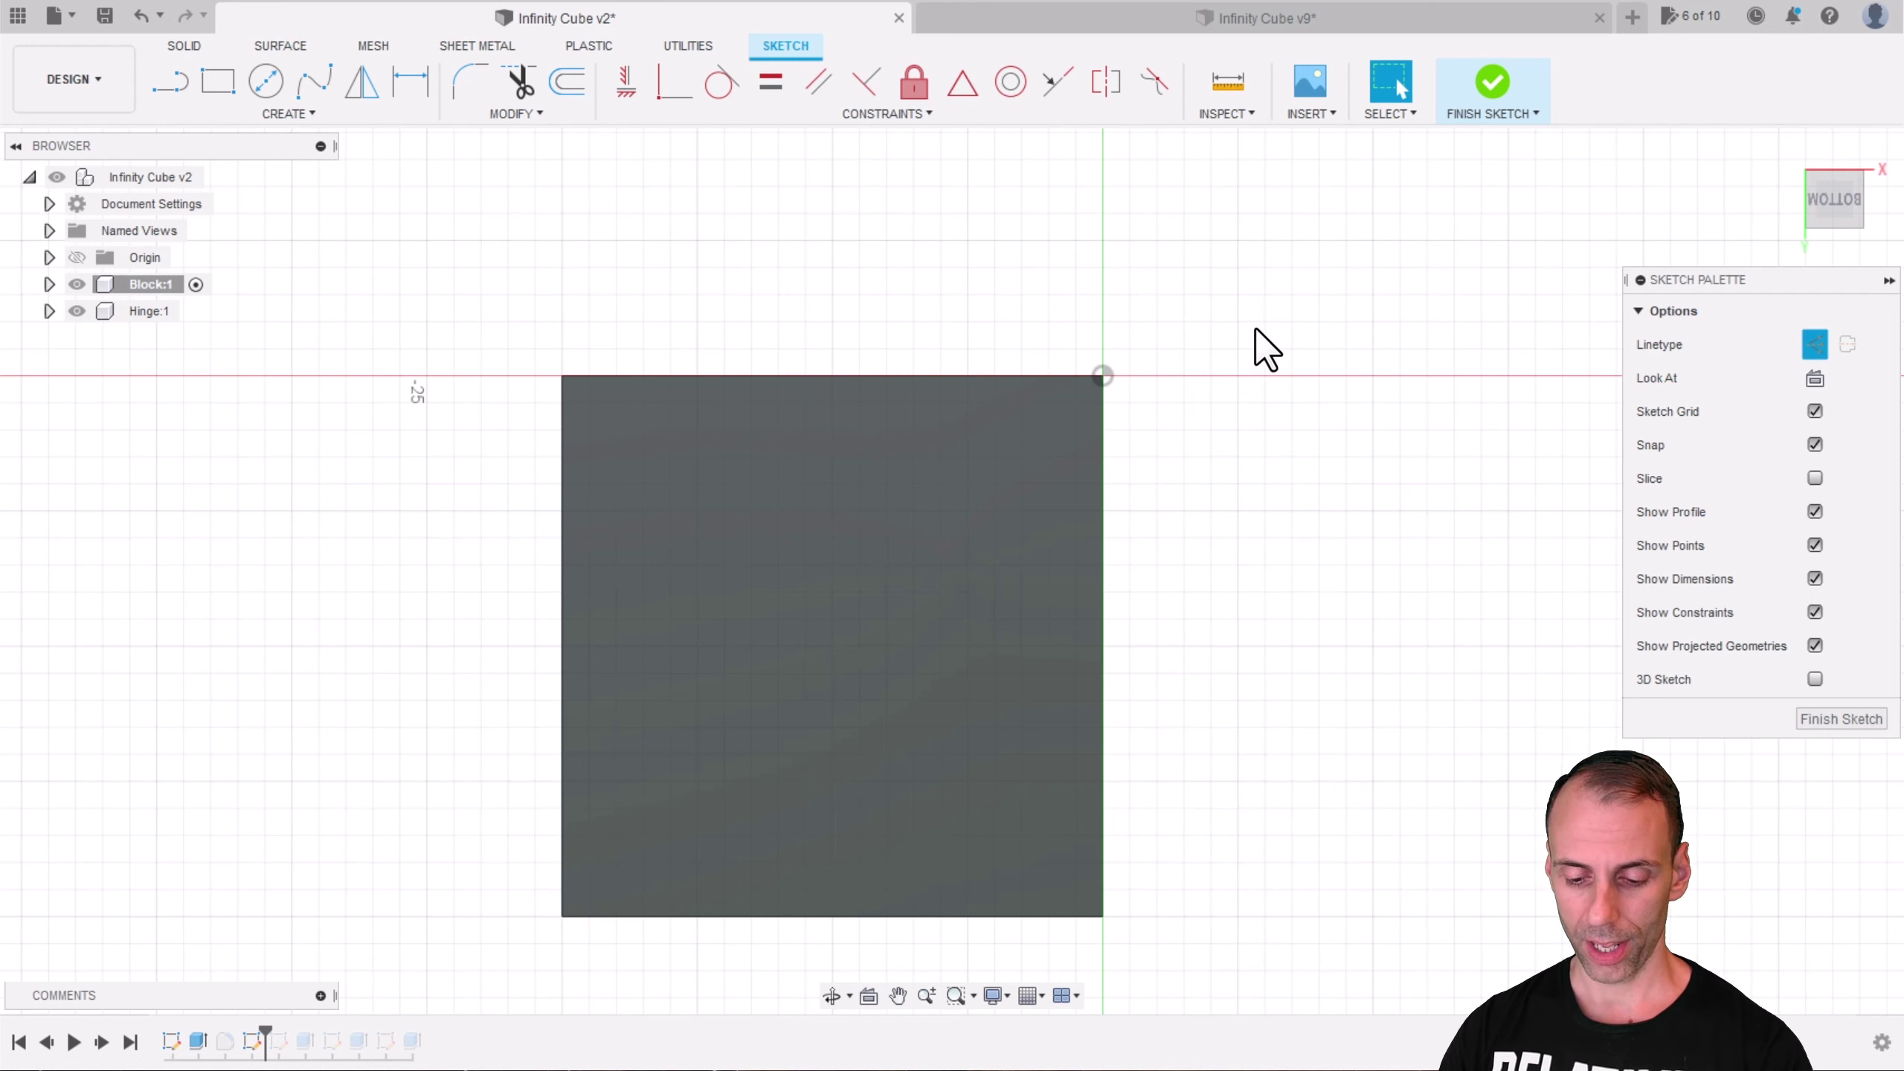
pyautogui.press('l')
pyautogui.click(1102, 375)
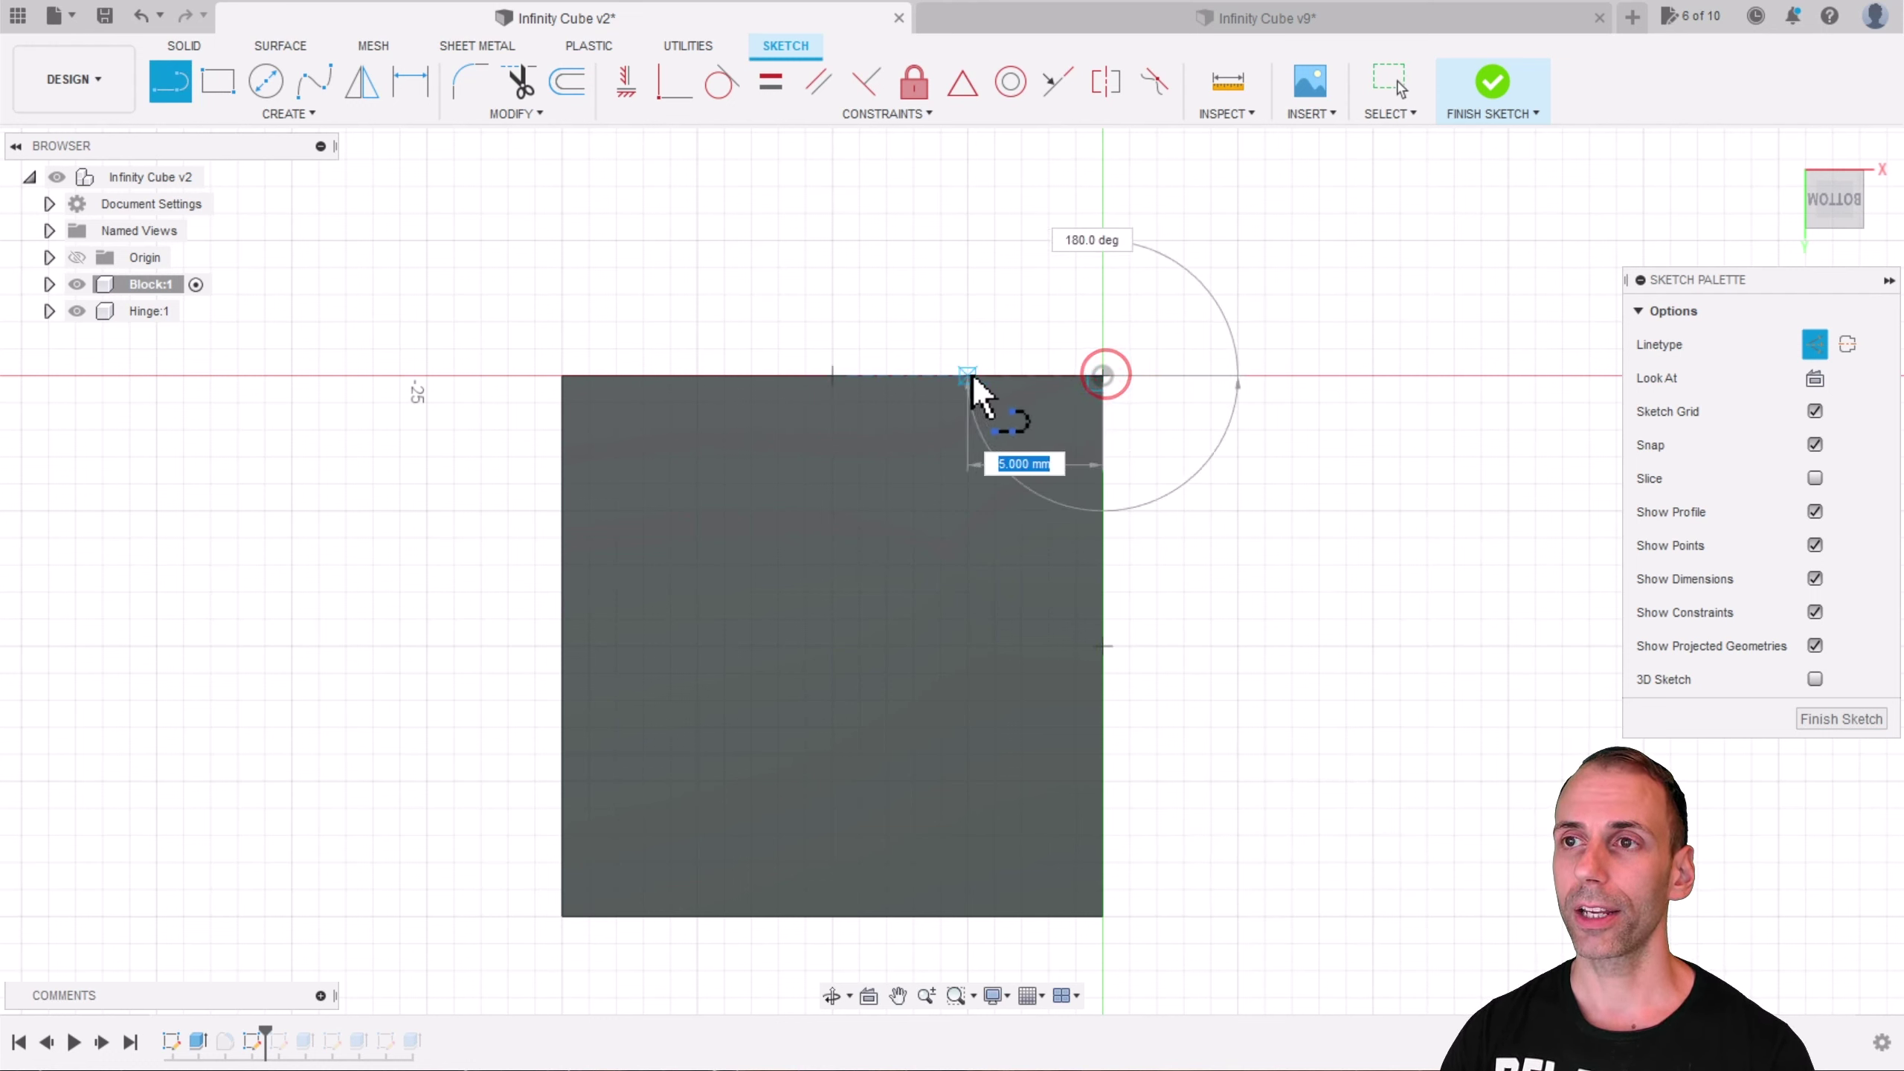
pyautogui.write('5')
pyautogui.press('Return')
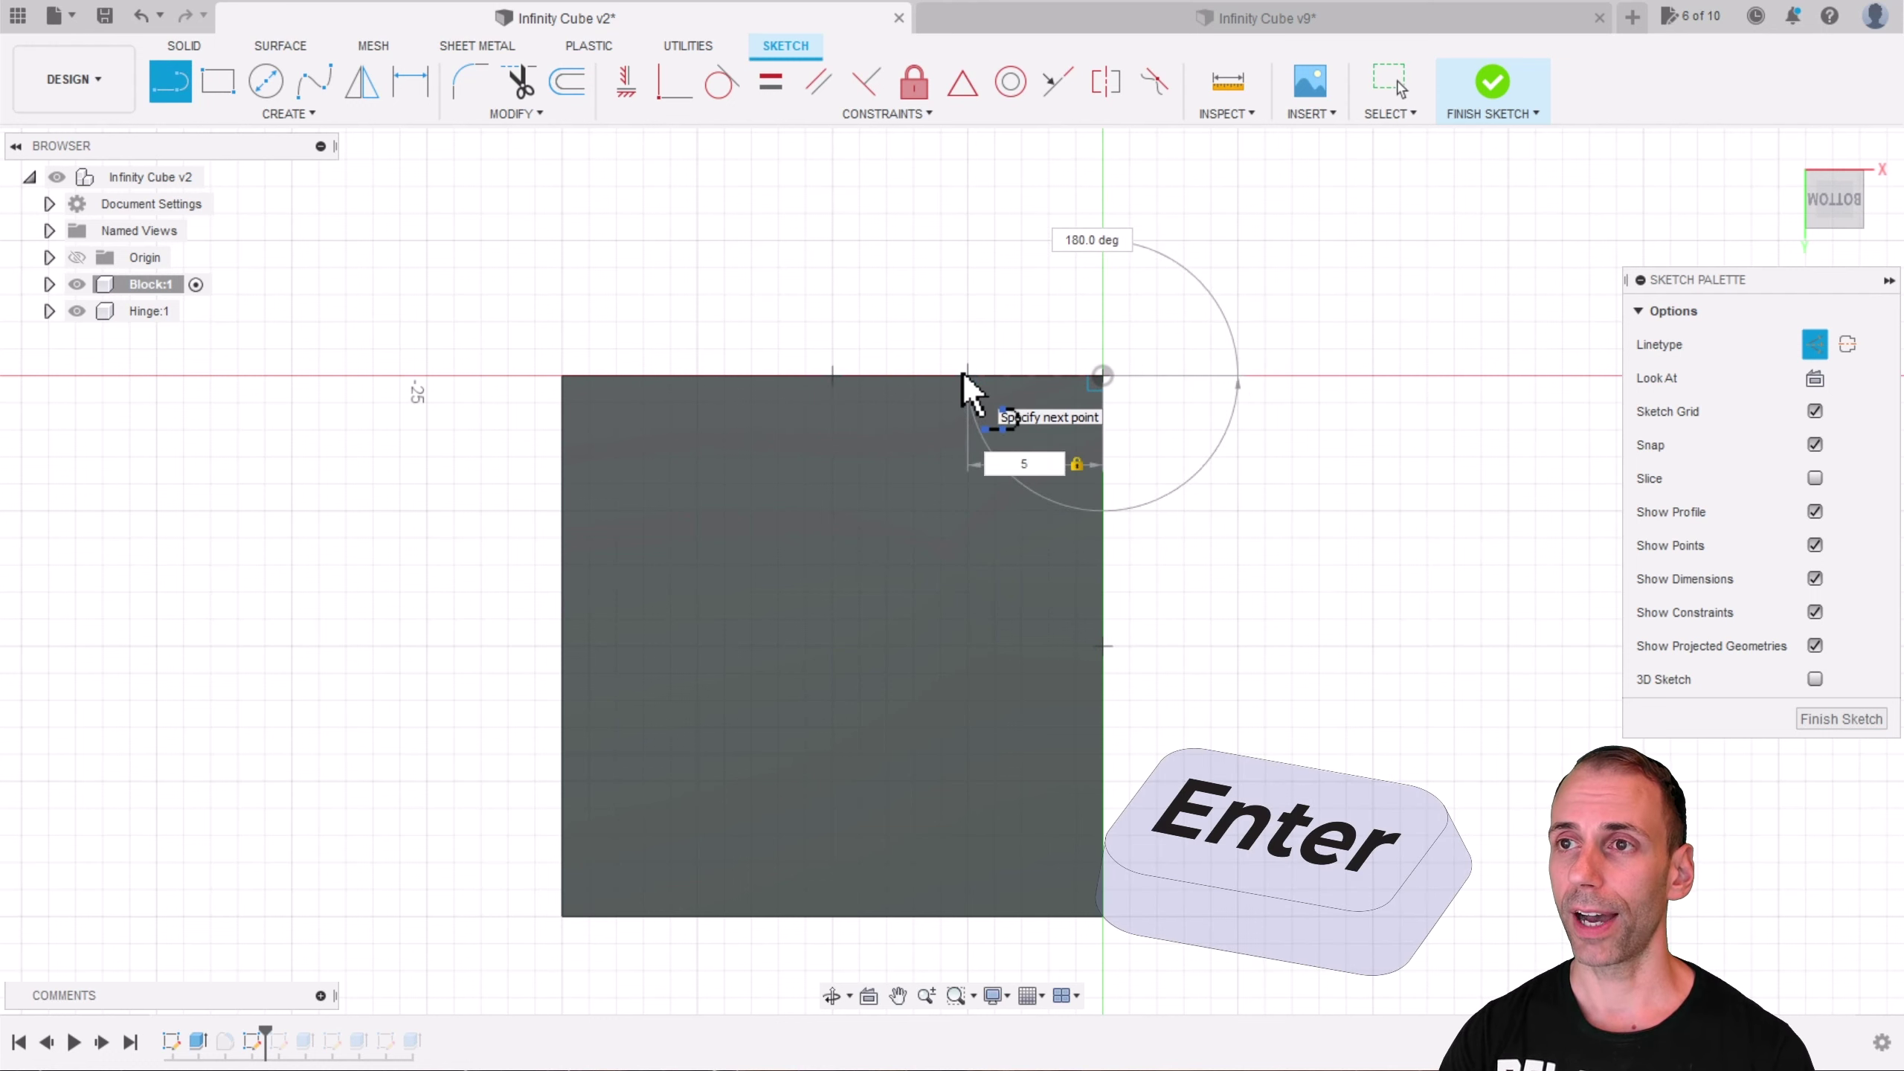
# Step: Sketch a normal 10 × 7 mm rectangle anchored at the block's corner
pyautogui.scroll(1, 1074, 343)
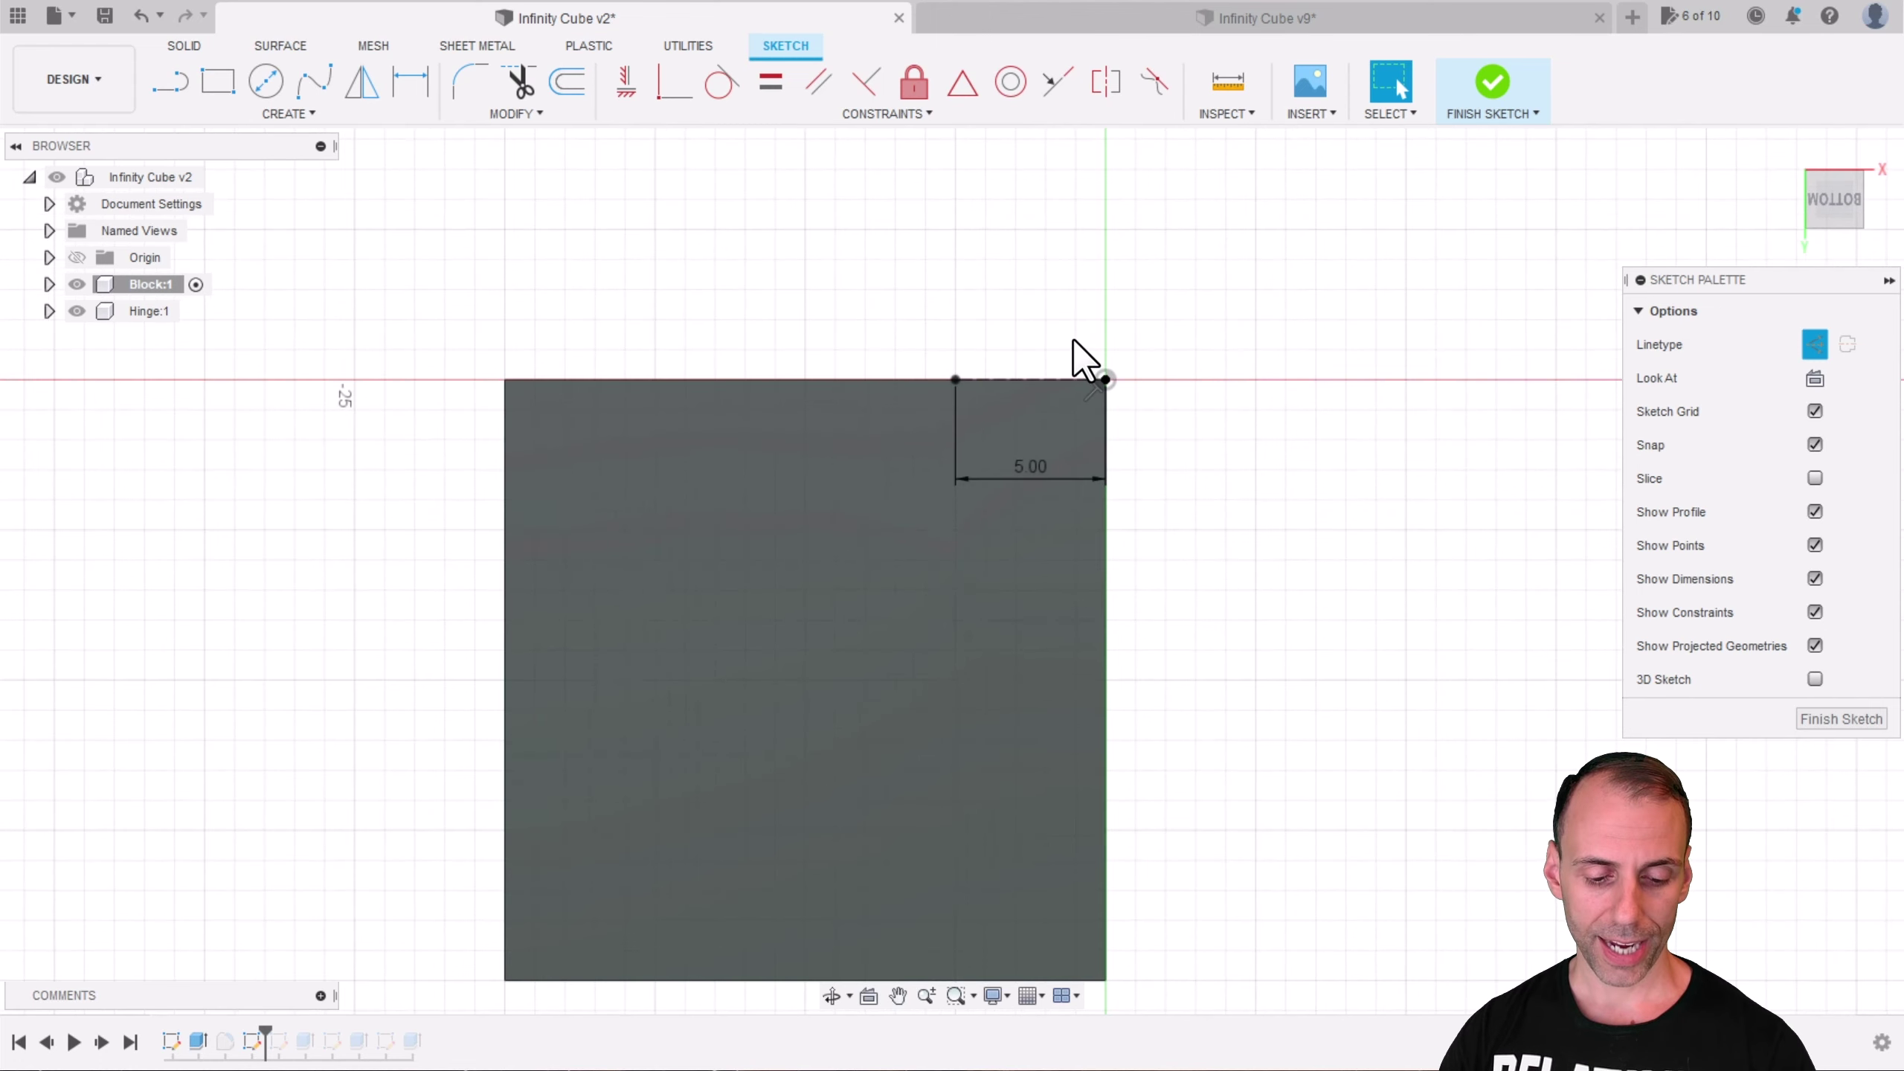
pyautogui.press('x')
pyautogui.press('r')
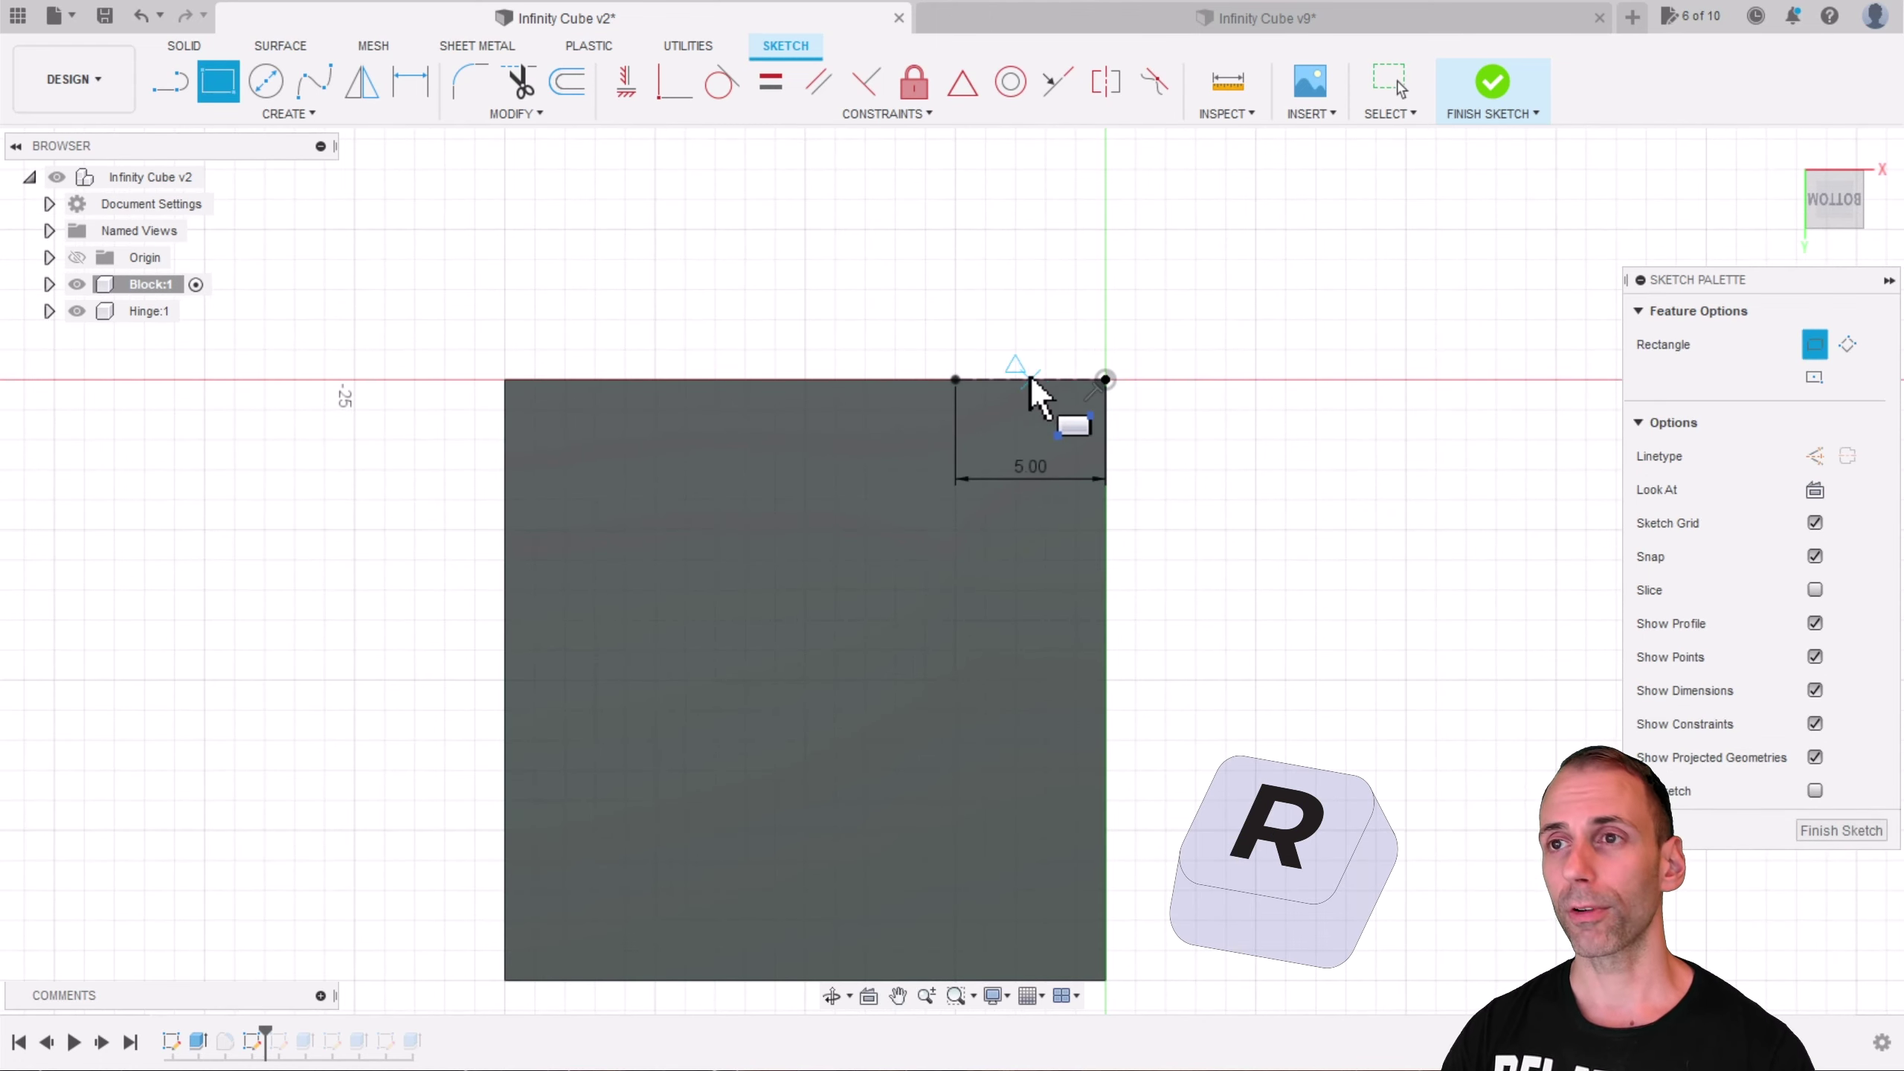
pyautogui.click(955, 380)
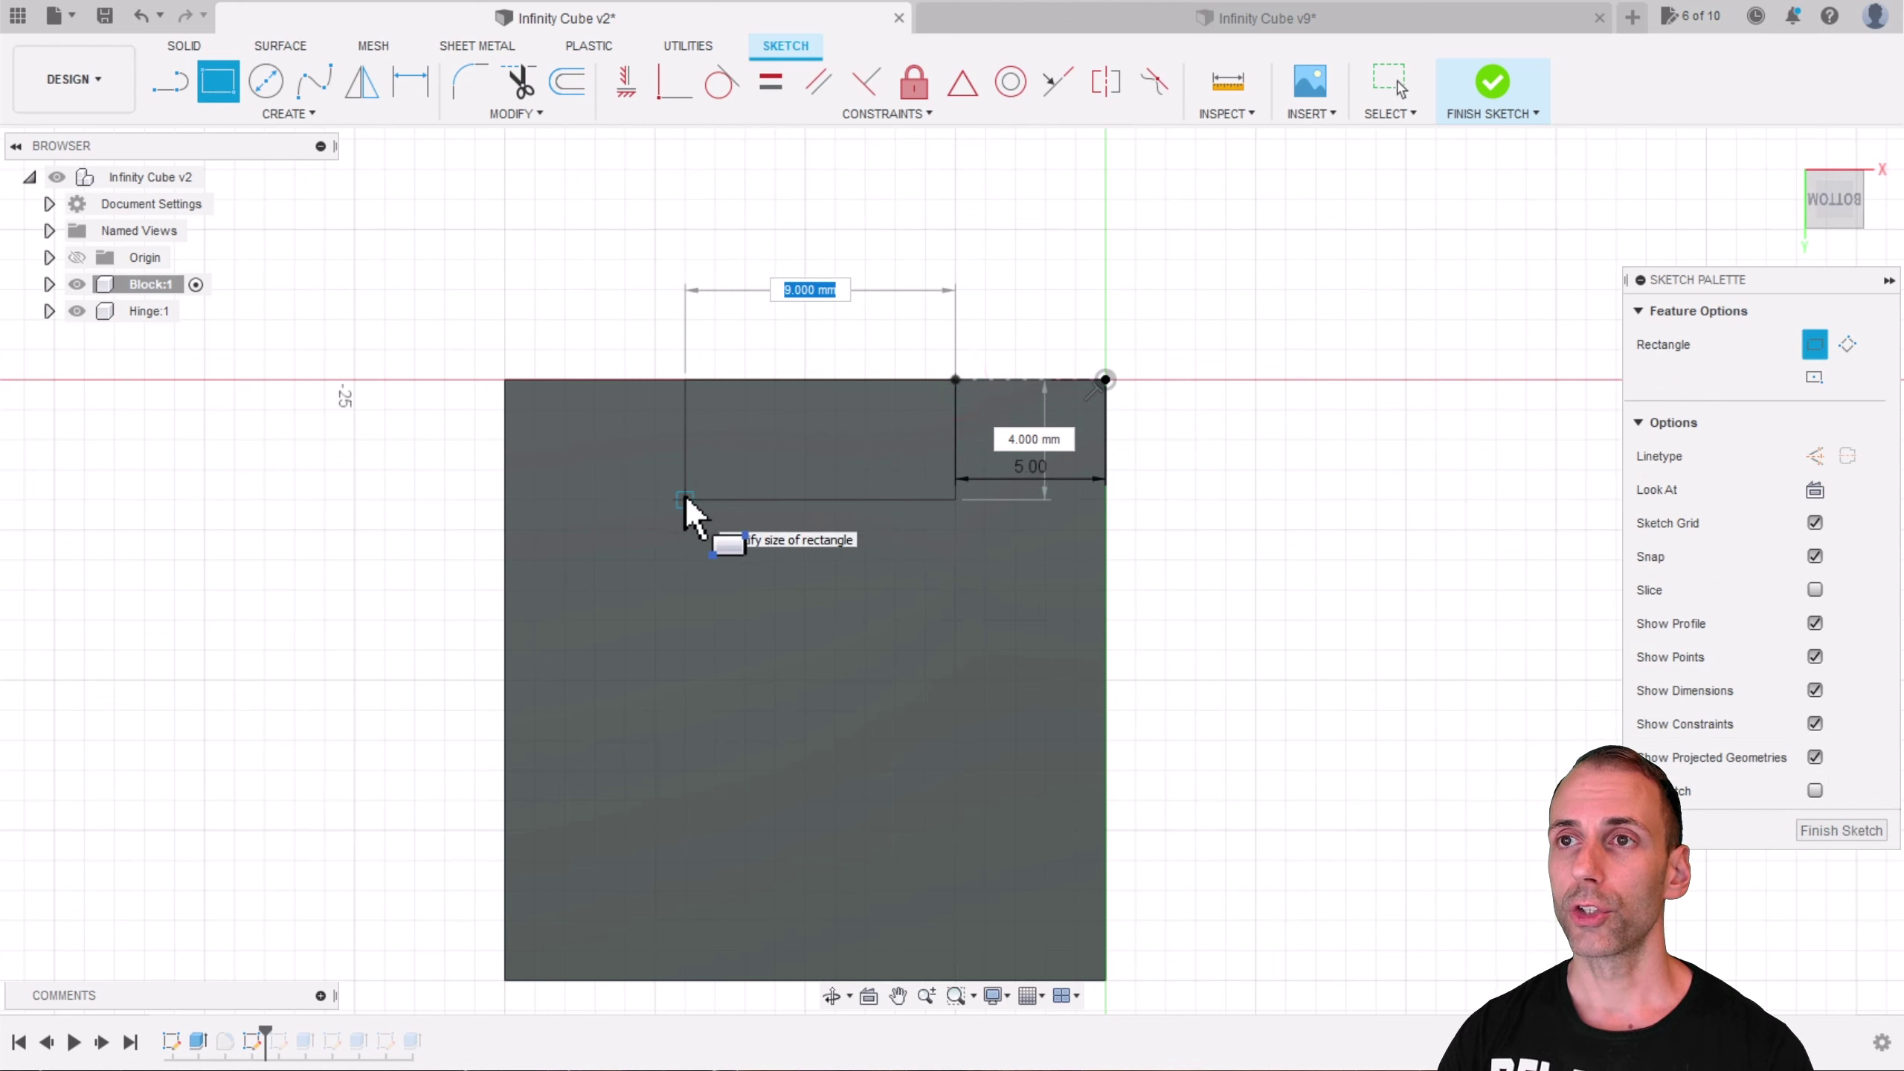
pyautogui.write('10')
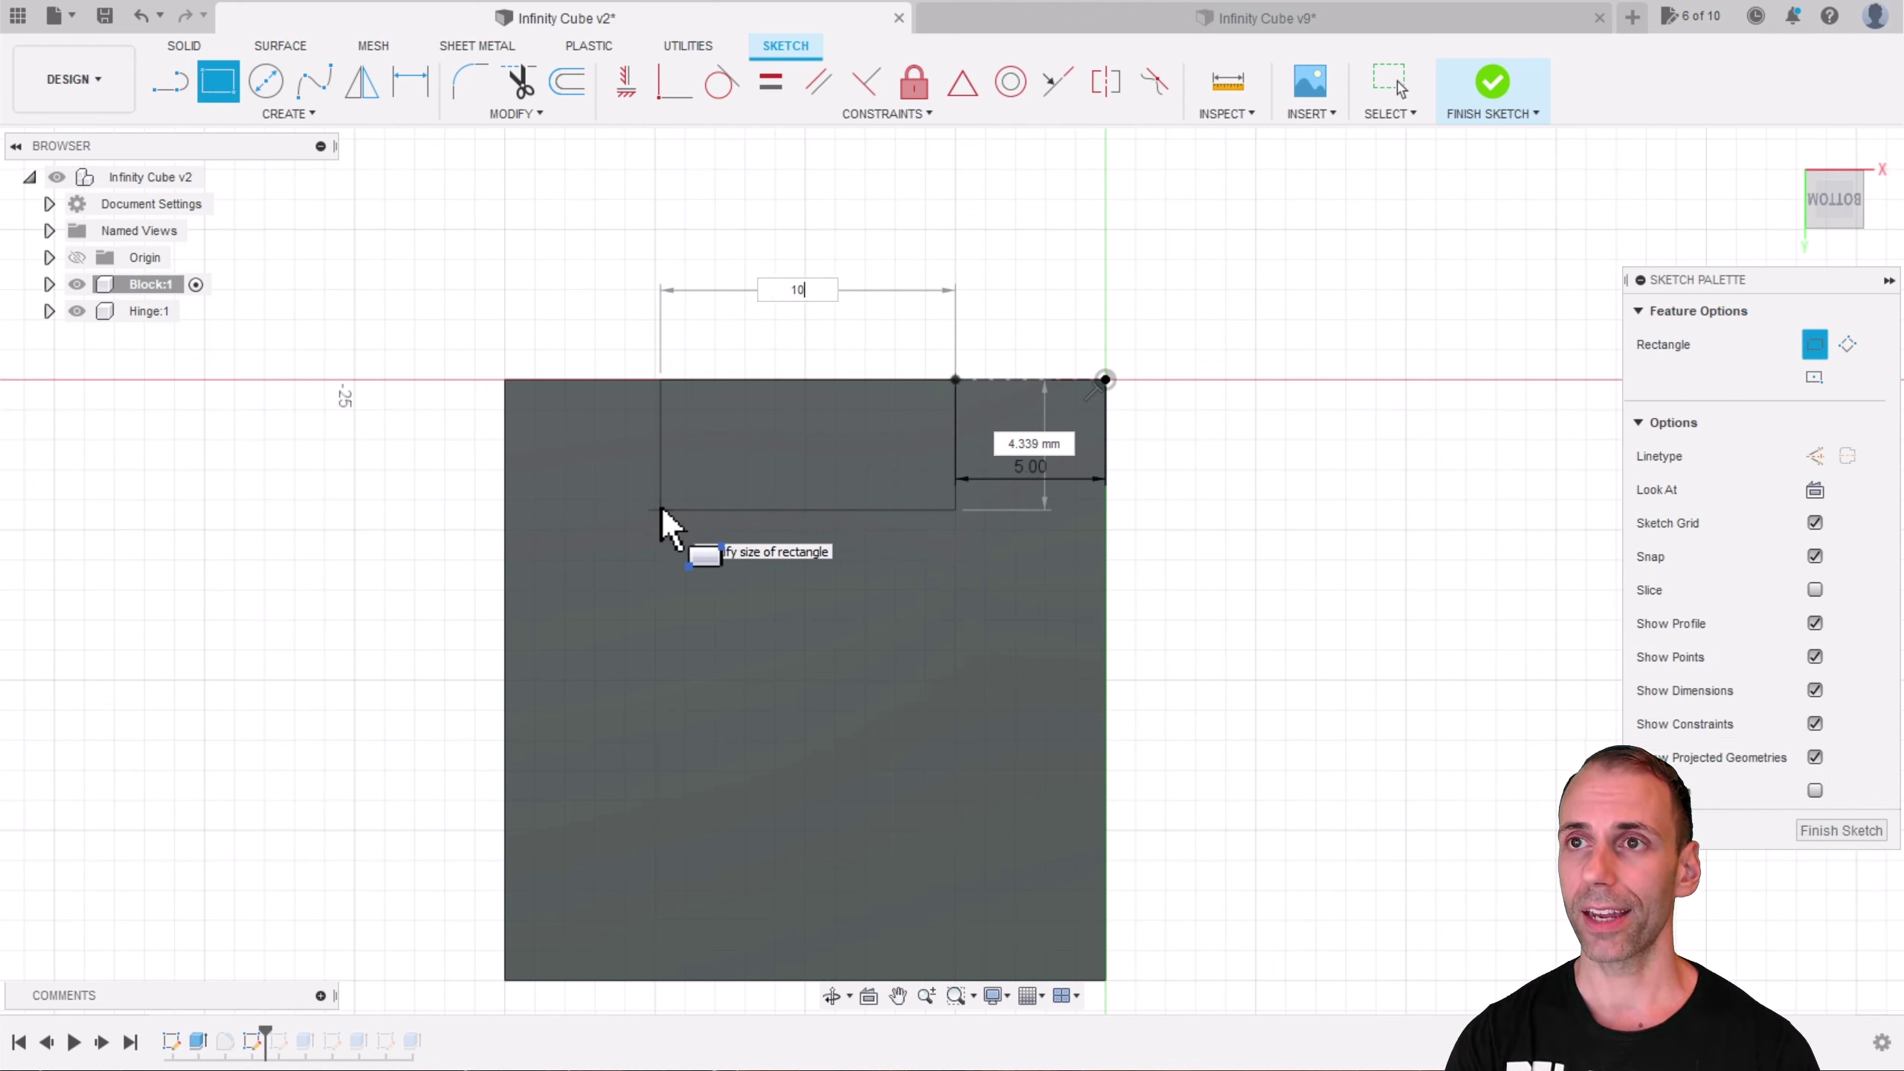
pyautogui.press('Tab')
pyautogui.write('7')
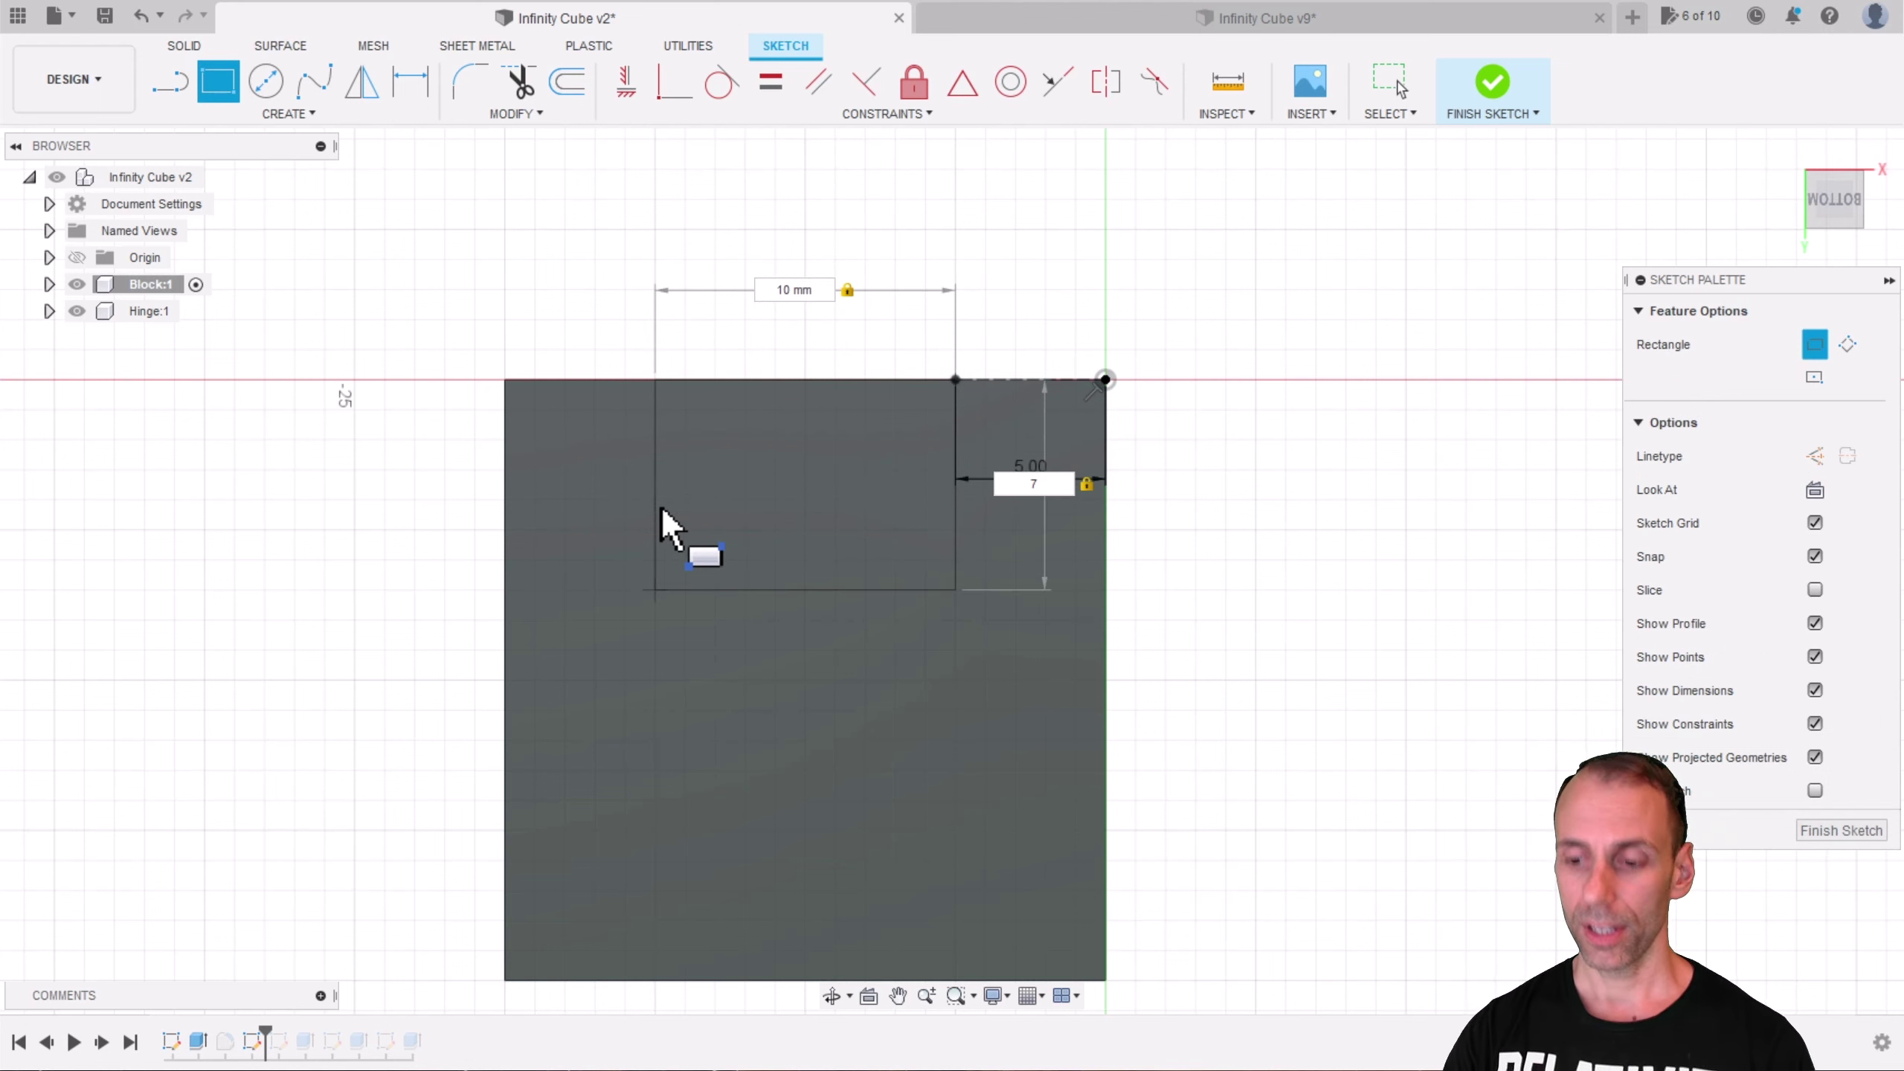
pyautogui.press('Return')
pyautogui.keyDown('shift'); pyautogui.moveTo(871, 498); pyautogui.dragTo(807, 698, button='middle'); pyautogui.keyUp('shift')
# Step: Extrude the rectangle profile -7 mm to cut the notch into the block
pyautogui.click(811, 682)
pyautogui.press('e')
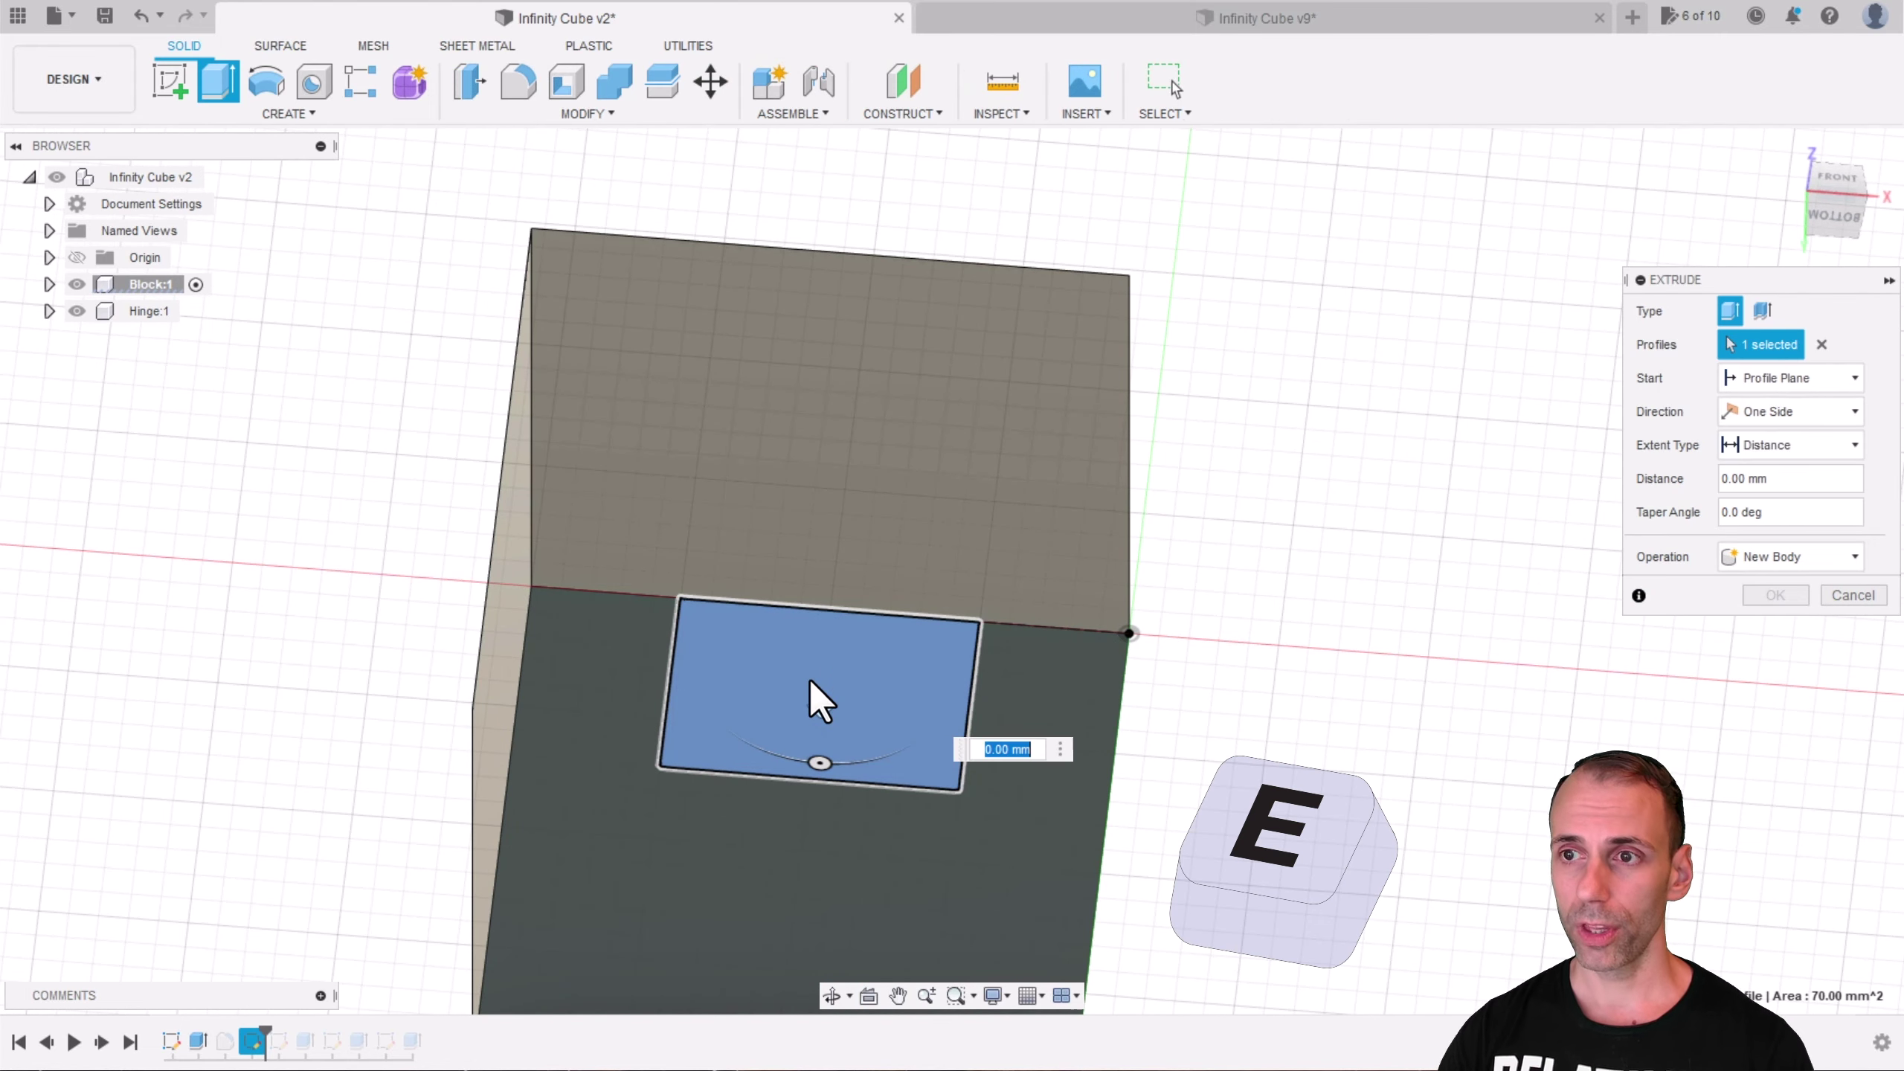
pyautogui.write('-7')
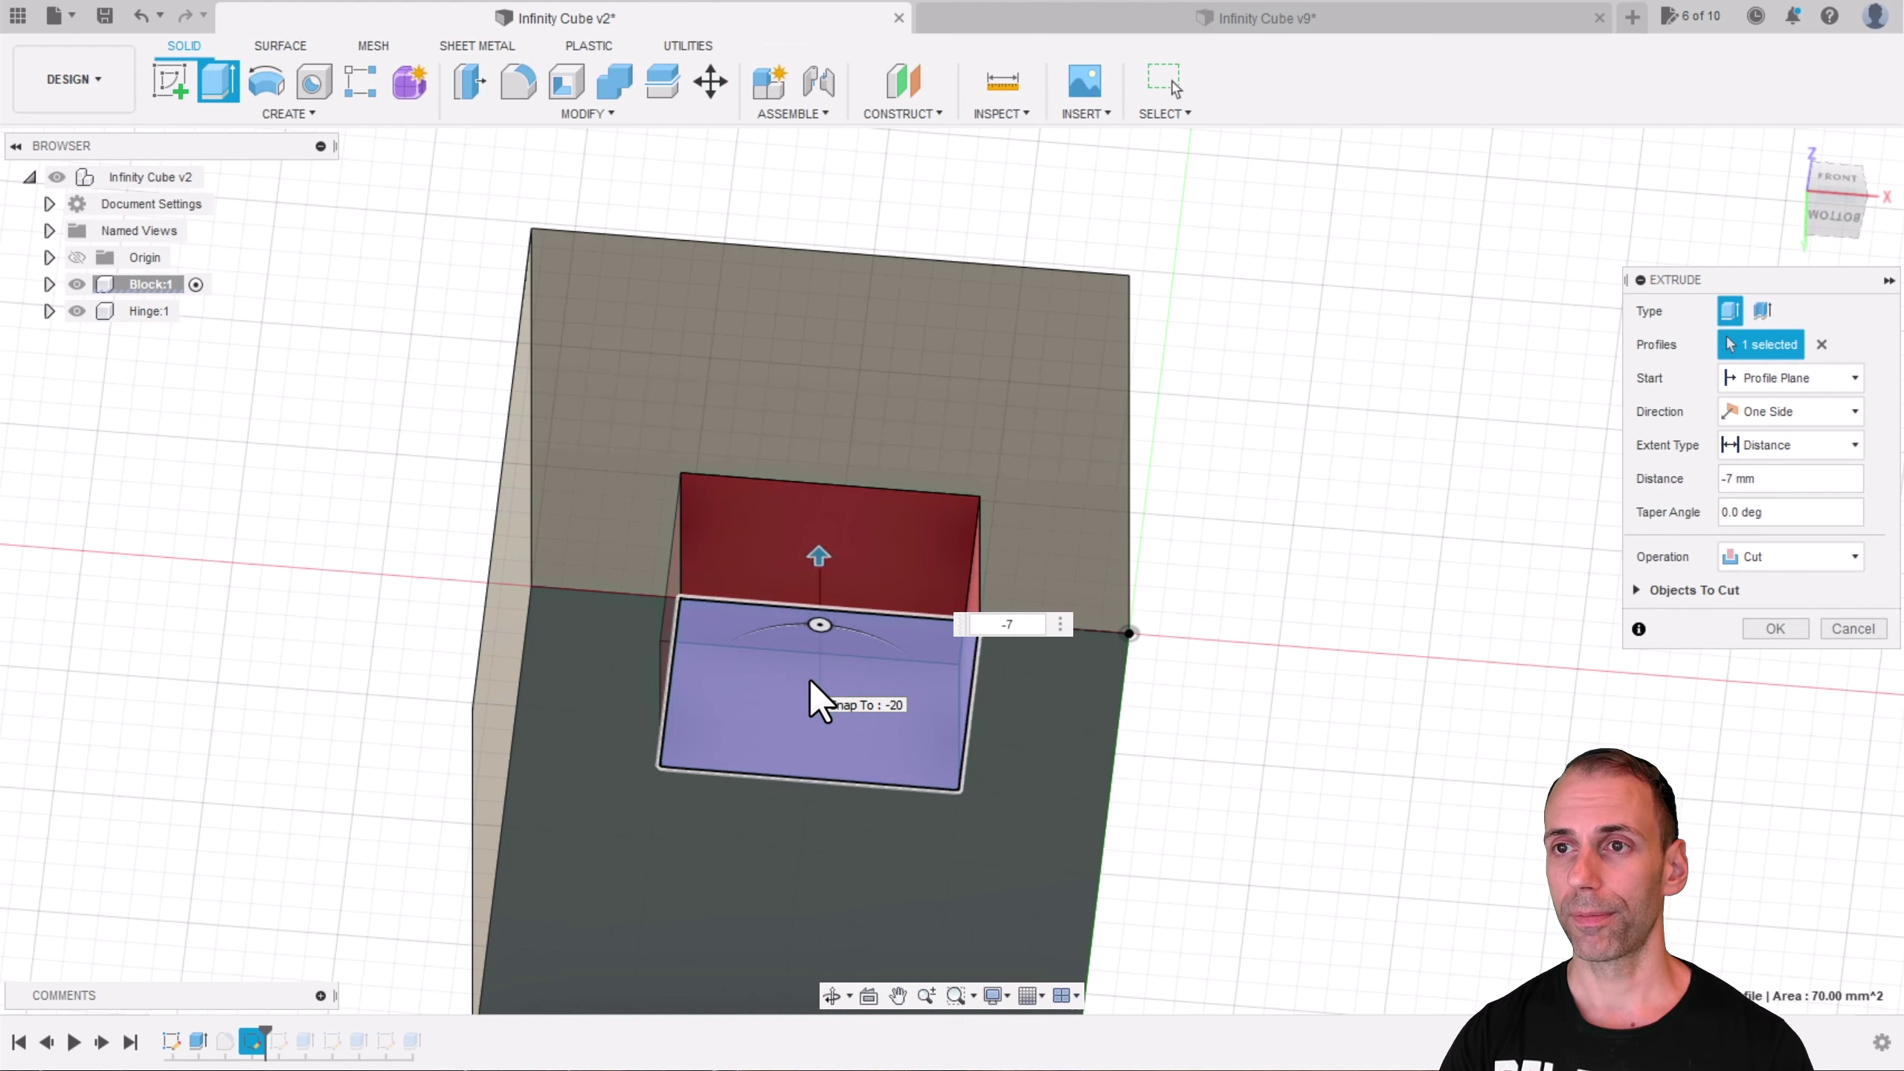
pyautogui.press('Return')
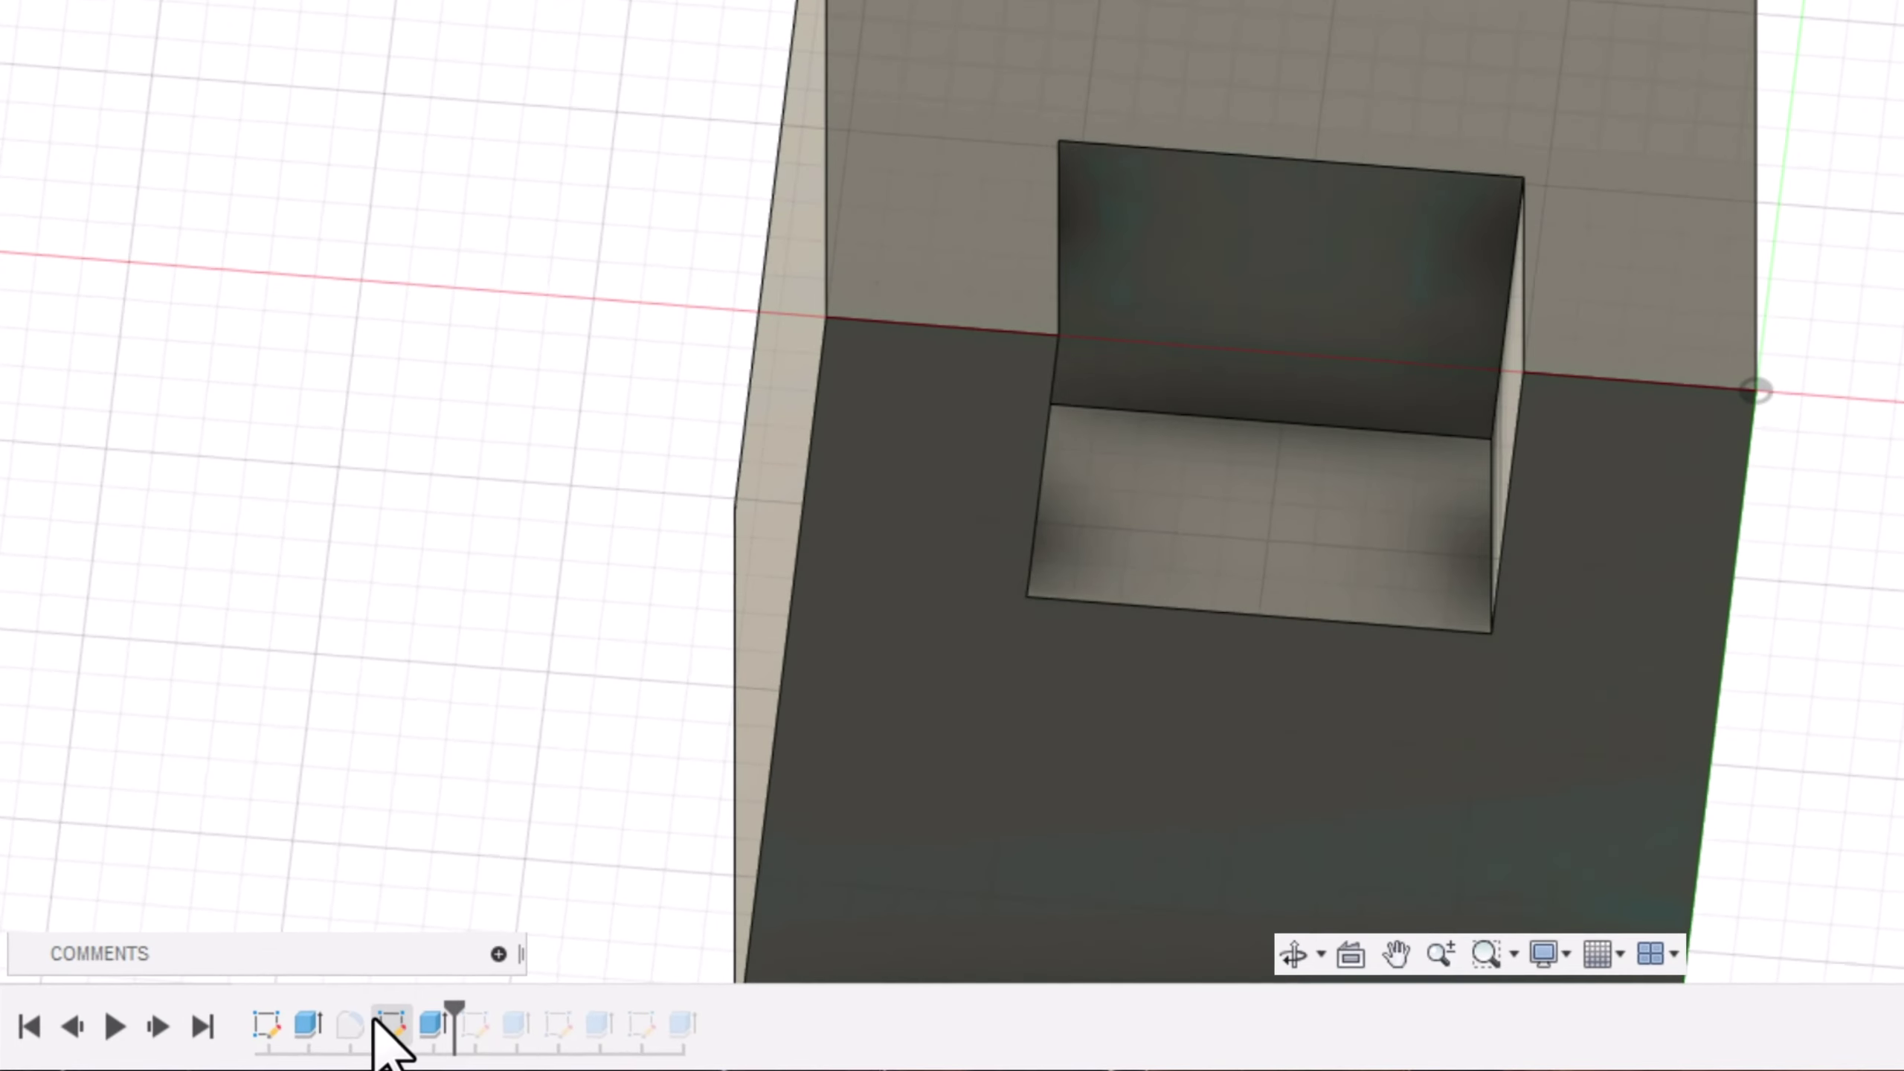
# Step: Roll the history marker to the timeline feature and inspect the notched block
pyautogui.rightClick(222, 1040)
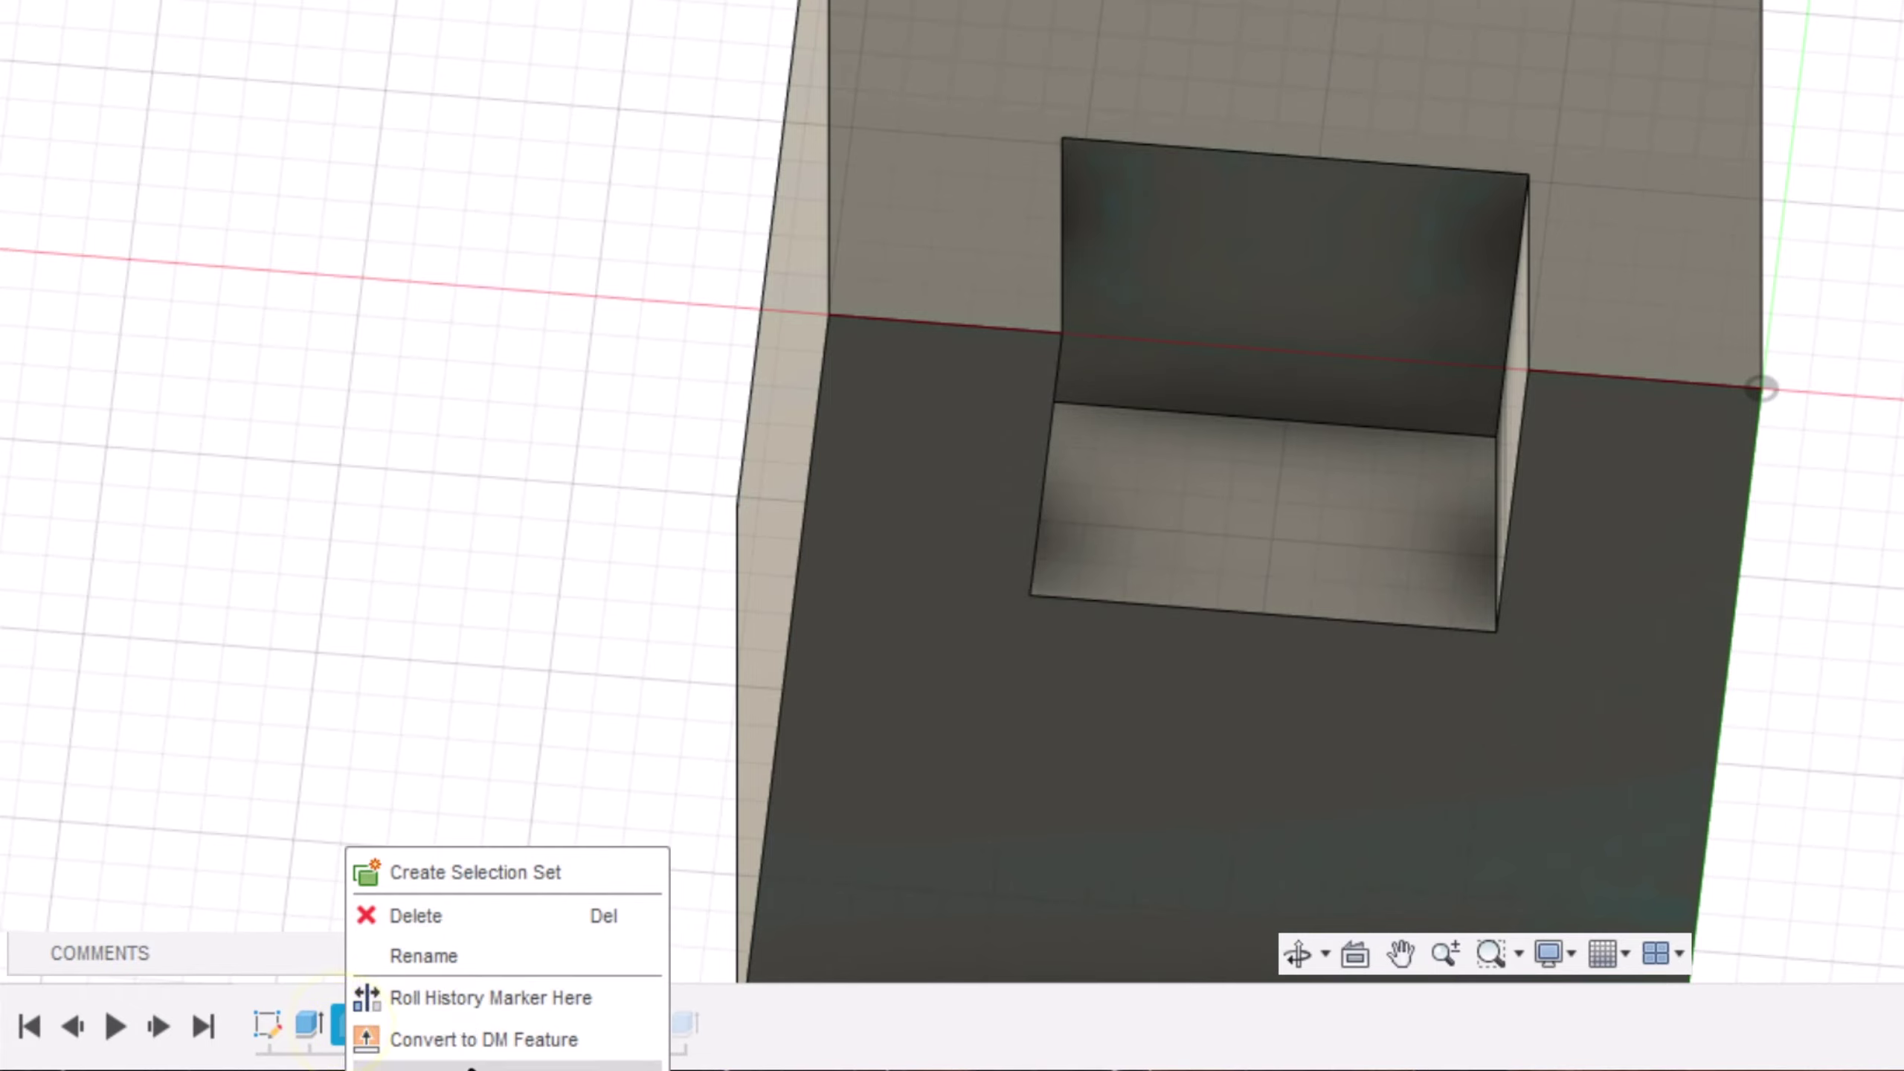
pyautogui.click(435, 997)
pyautogui.moveTo(1806, 319)
pyautogui.keyDown('shift'); pyautogui.mouseDown(button='middle')
pyautogui.moveTo(1832, 347)
pyautogui.moveTo(1744, 262)
pyautogui.moveTo(1782, 260)
pyautogui.mouseUp(button='middle'); pyautogui.keyUp('shift')
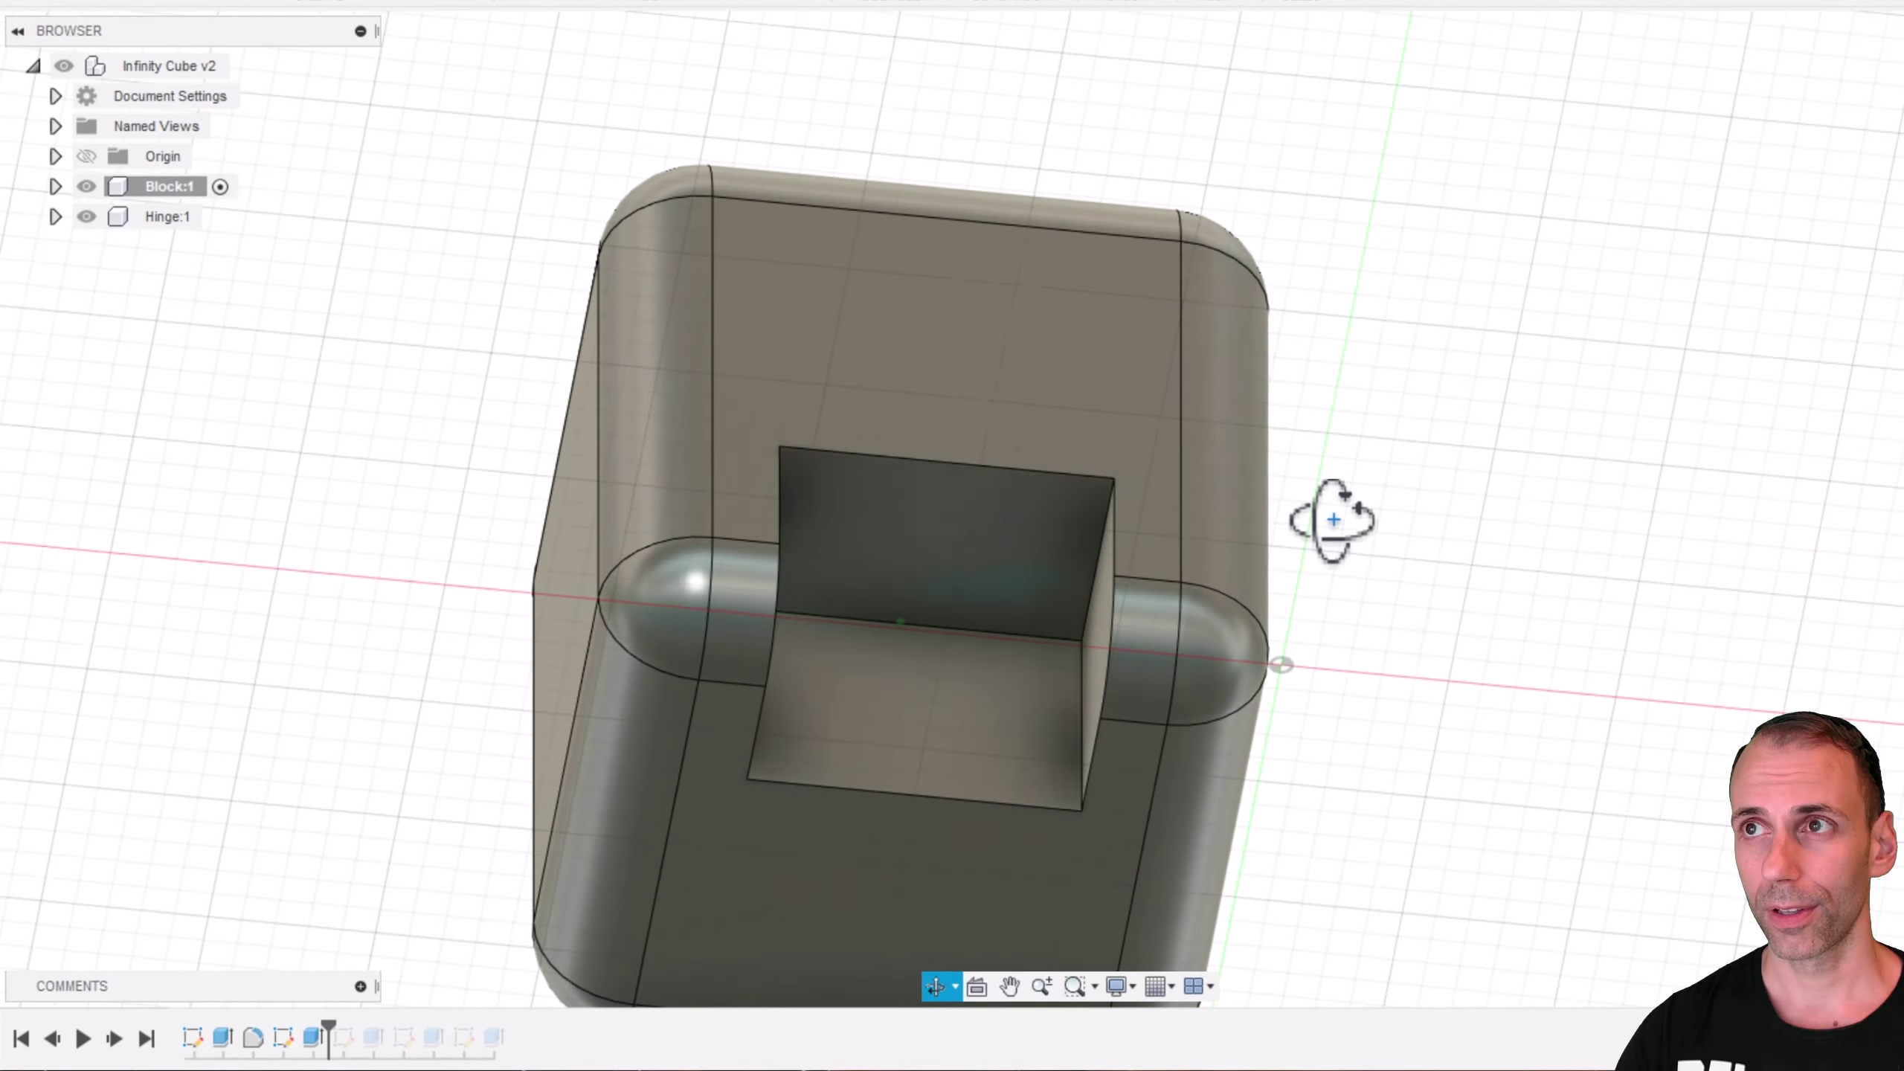
pyautogui.keyDown('shift'); pyautogui.moveTo(1172, 539); pyautogui.dragTo(1313, 388, button='middle'); pyautogui.keyUp('shift')
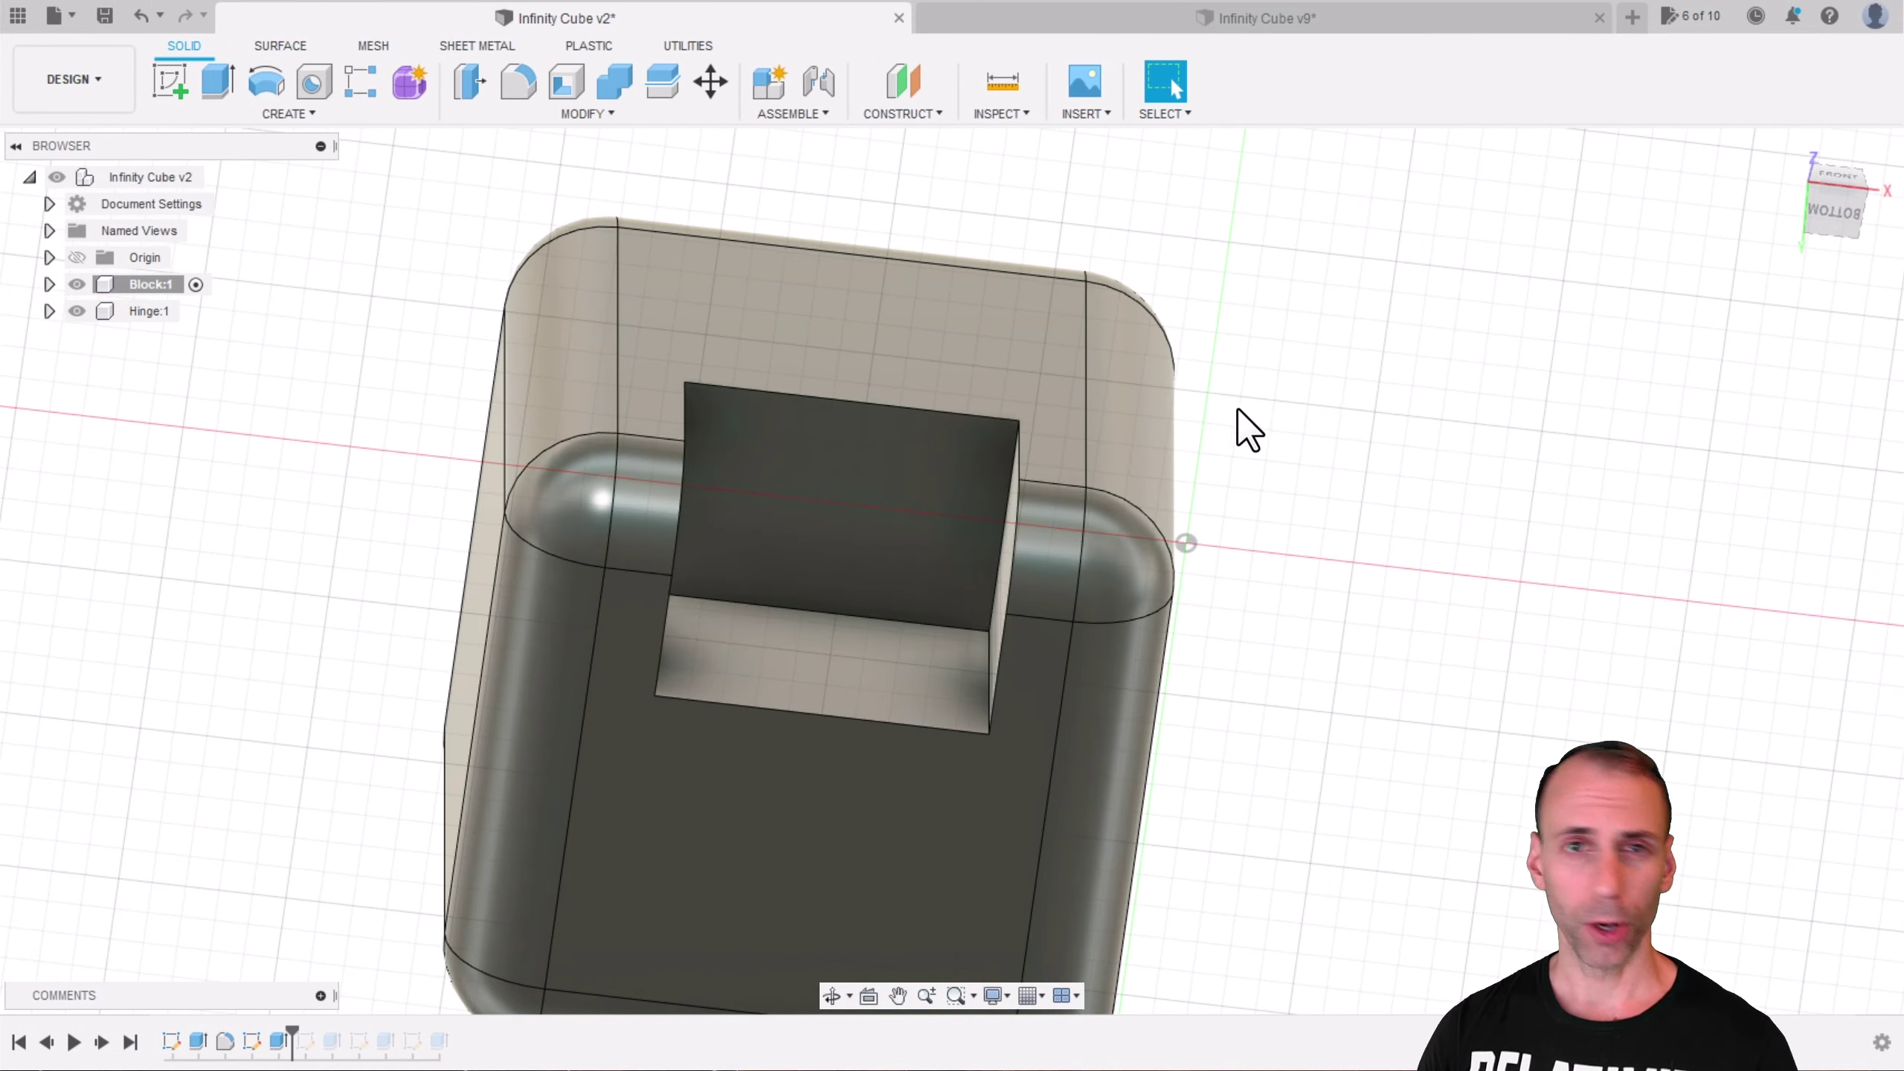
pyautogui.keyDown('shift'); pyautogui.moveTo(1194, 479); pyautogui.dragTo(1275, 503, button='middle'); pyautogui.keyUp('shift')
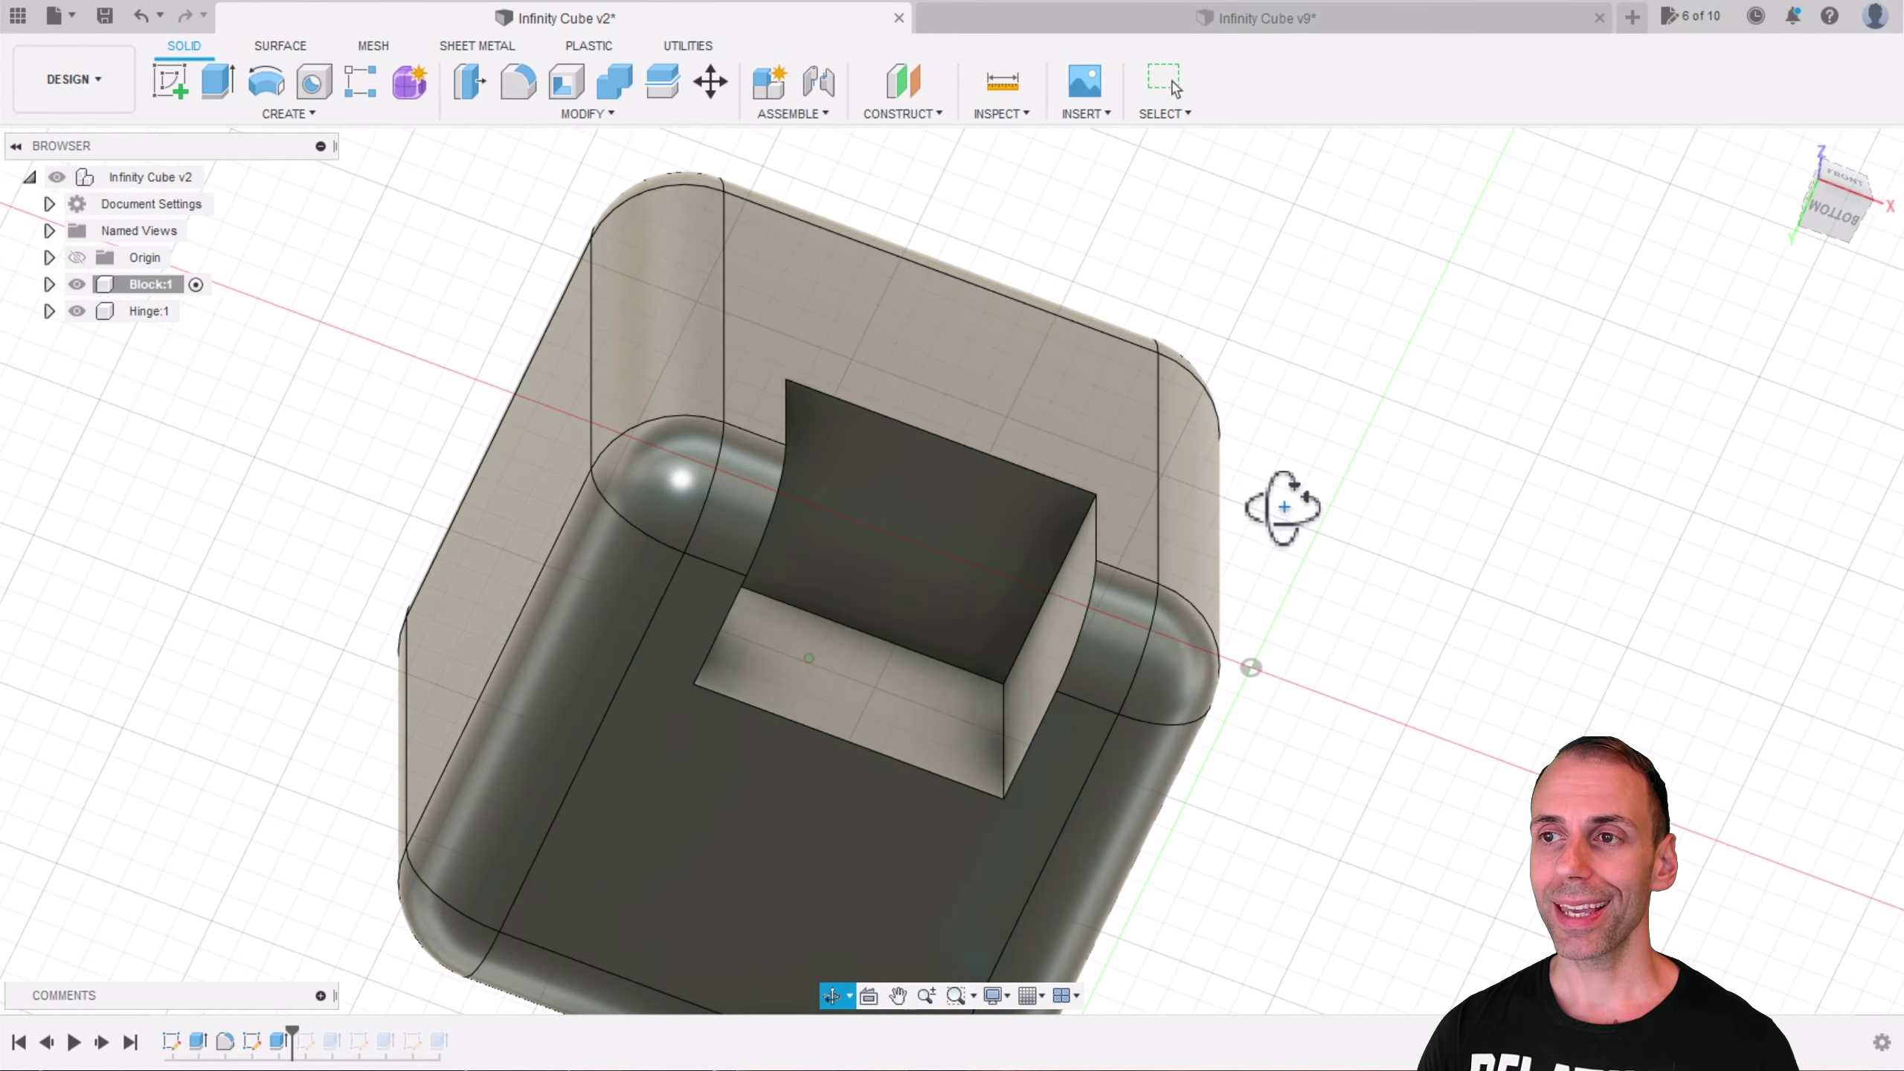
pyautogui.keyDown('shift'); pyautogui.moveTo(1051, 651); pyautogui.dragTo(986, 625, button='middle'); pyautogui.keyUp('shift')
pyautogui.keyDown('shift'); pyautogui.moveTo(753, 752); pyautogui.dragTo(744, 519, button='middle'); pyautogui.keyUp('shift')
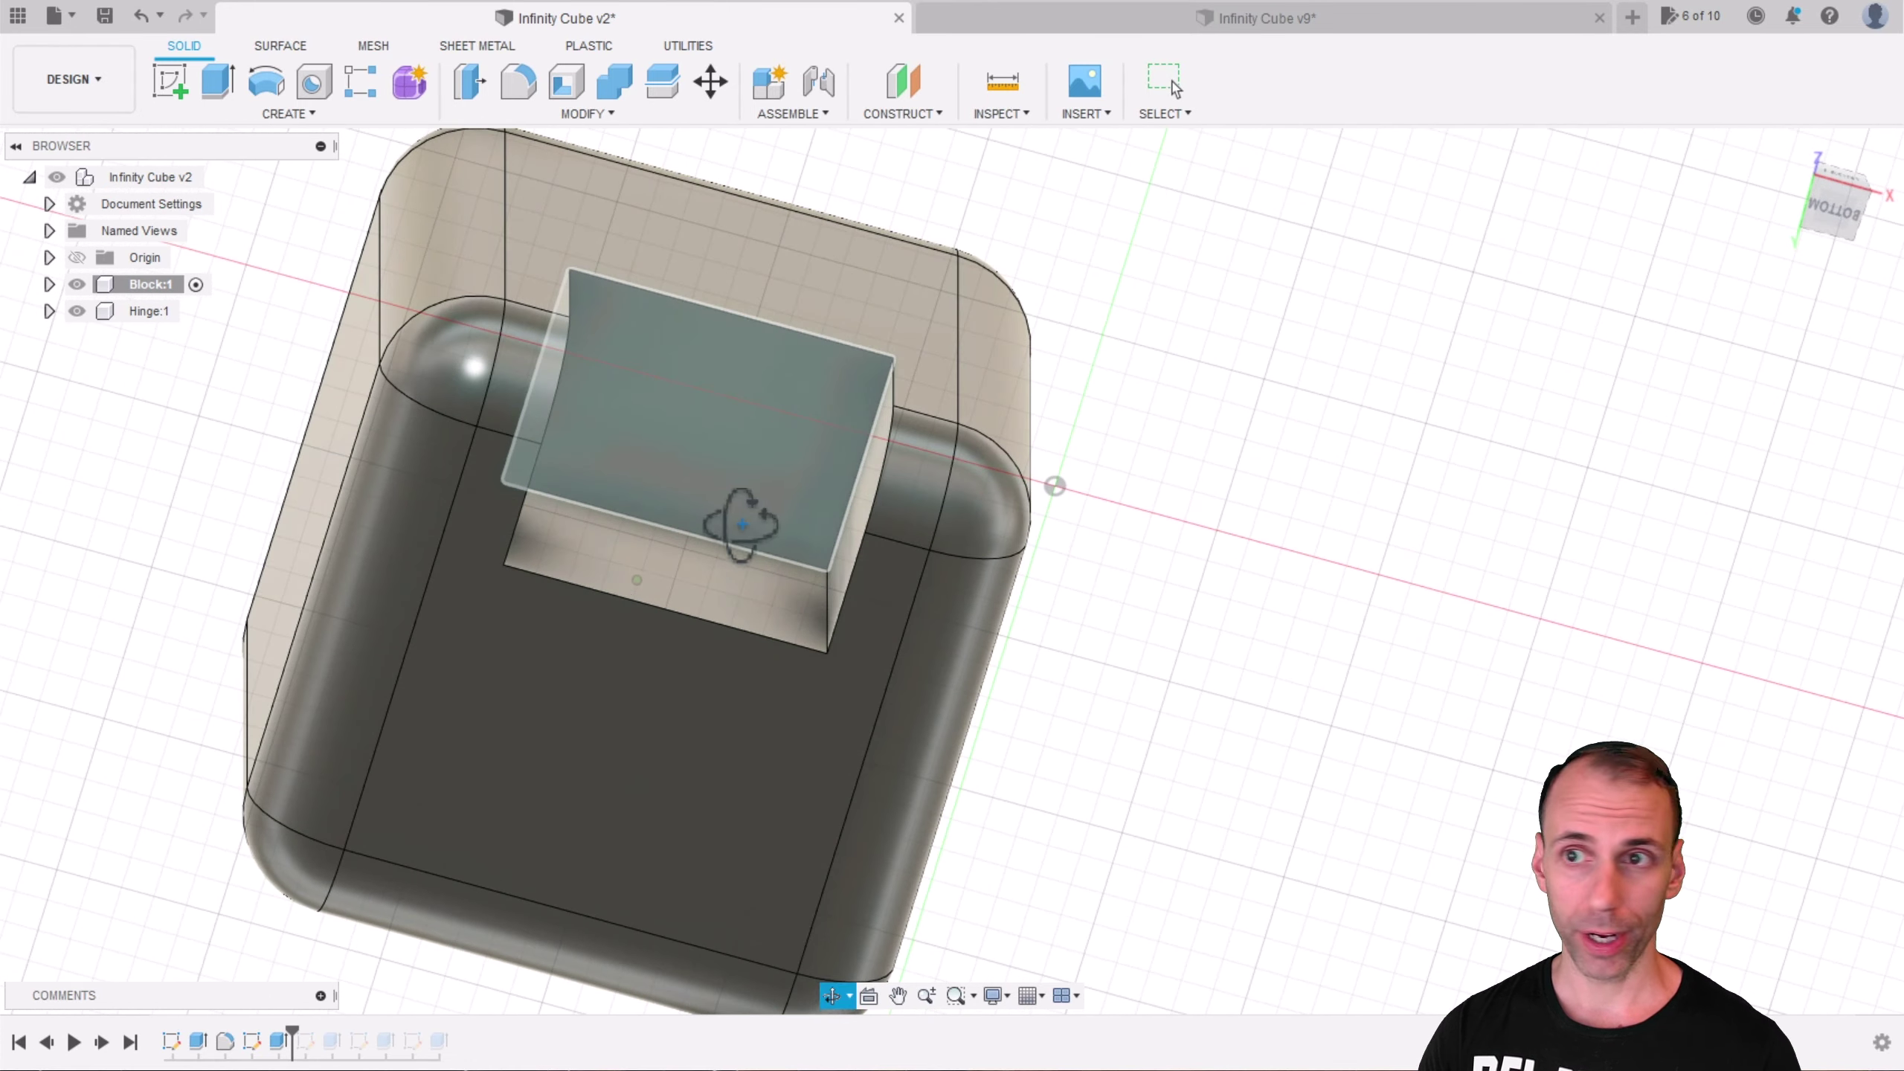
pyautogui.click(1167, 20)
pyautogui.moveTo(1126, 443); pyautogui.dragTo(946, 521, button='middle')
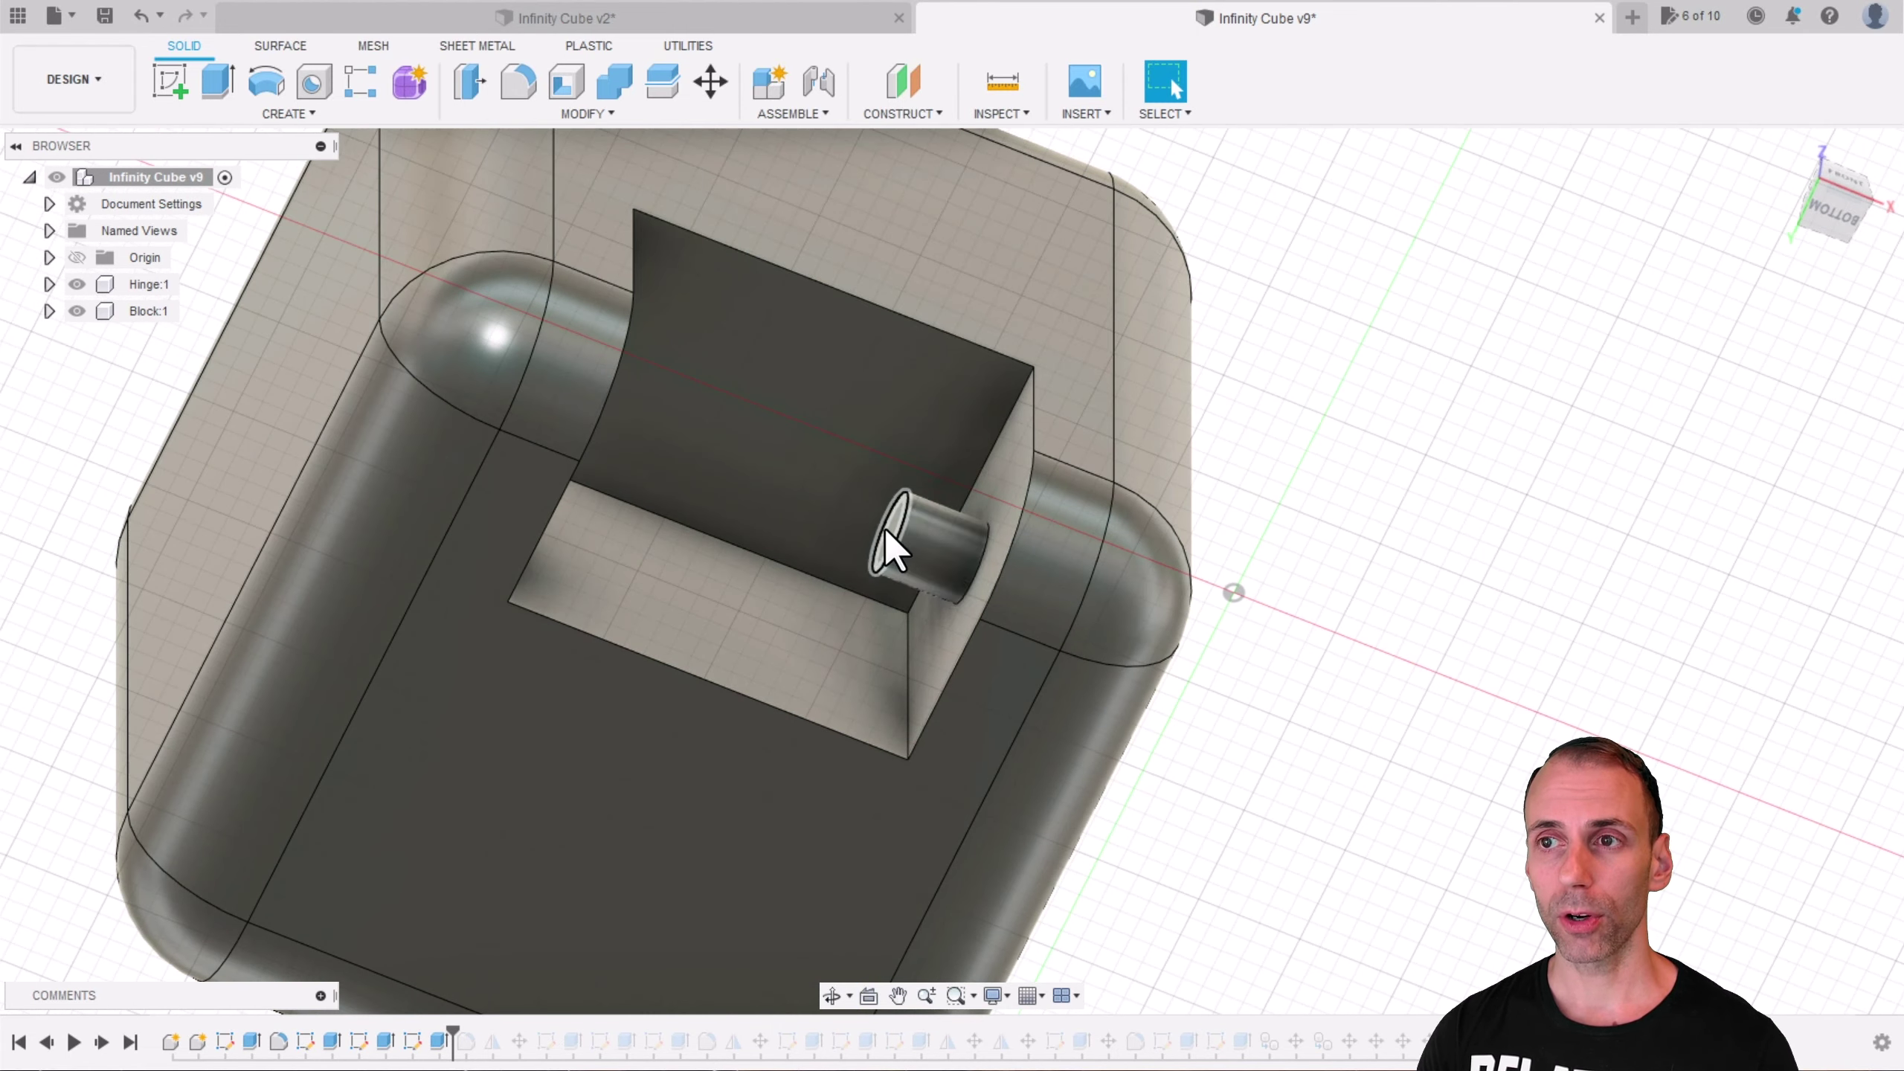
pyautogui.keyDown('shift'); pyautogui.moveTo(883, 526); pyautogui.dragTo(652, 568, button='middle'); pyautogui.keyUp('shift')
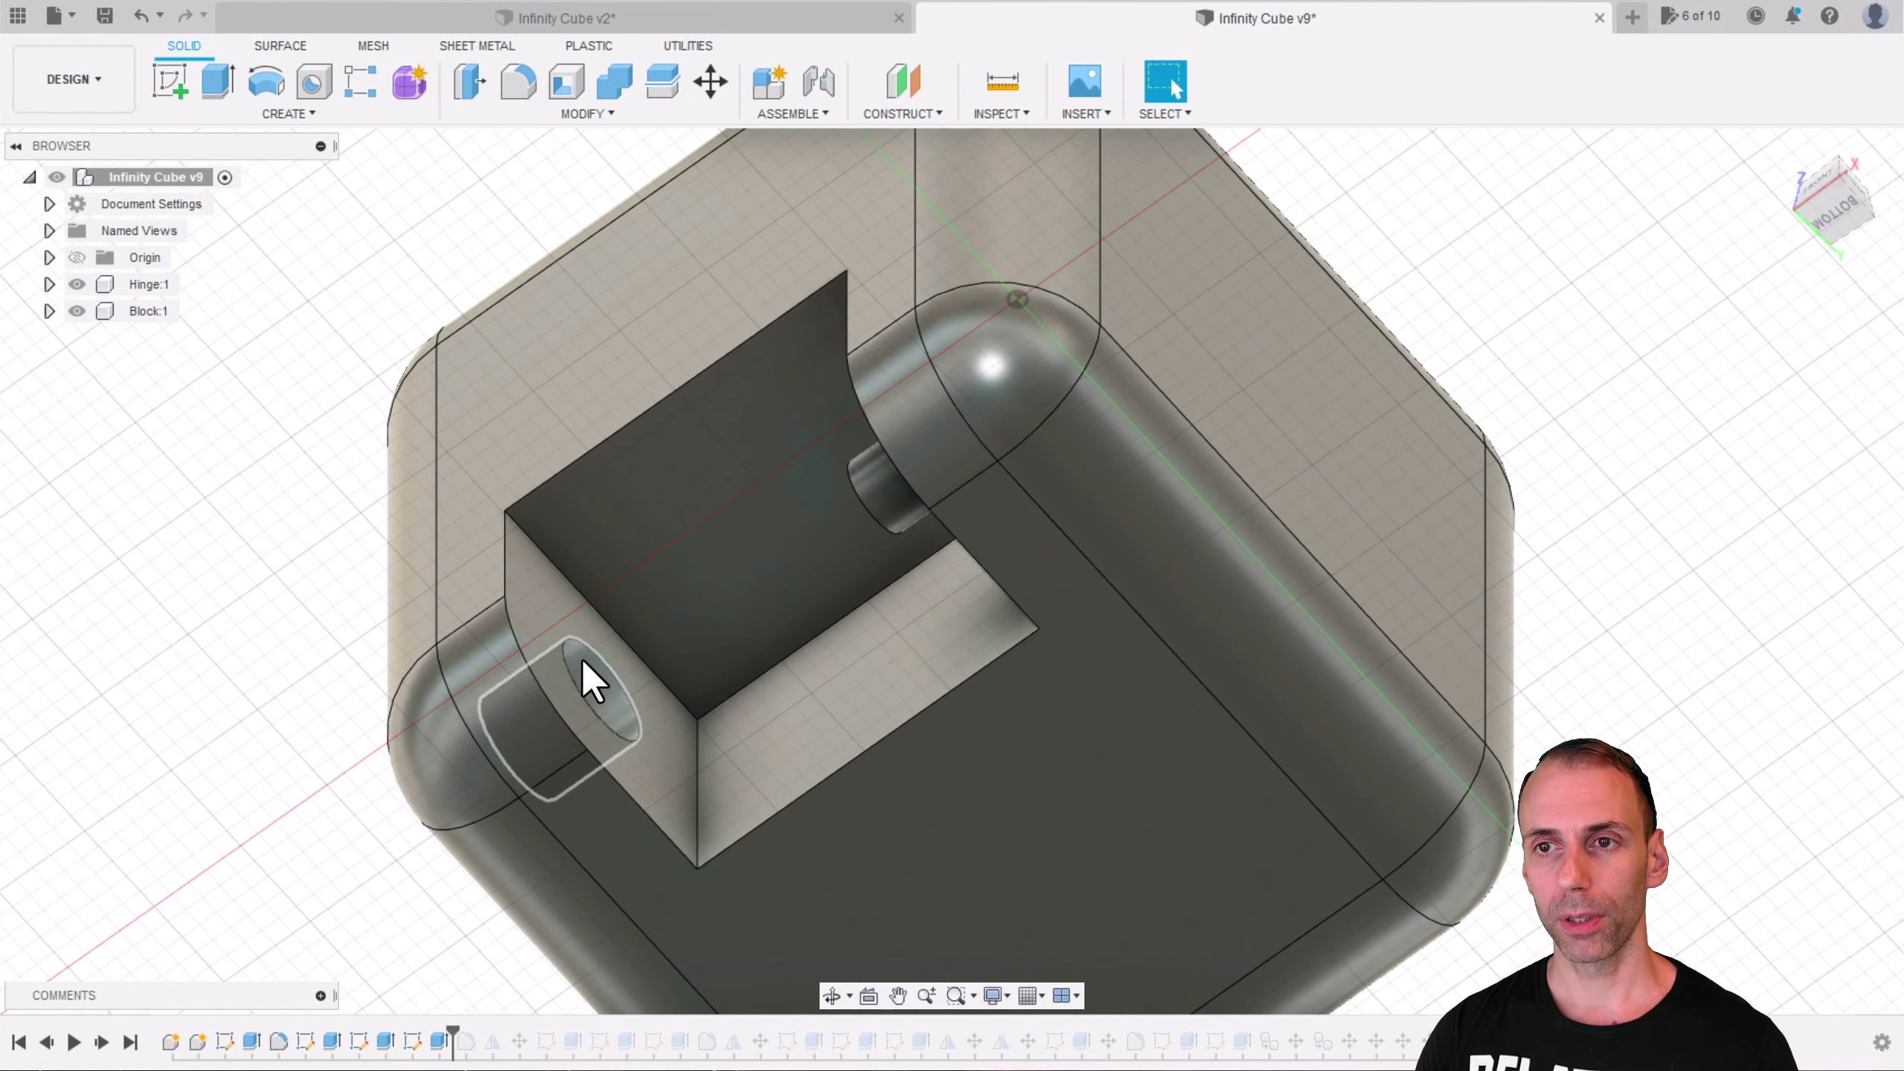
pyautogui.keyDown('shift'); pyautogui.moveTo(583, 660); pyautogui.dragTo(637, 702, button='middle'); pyautogui.keyUp('shift')
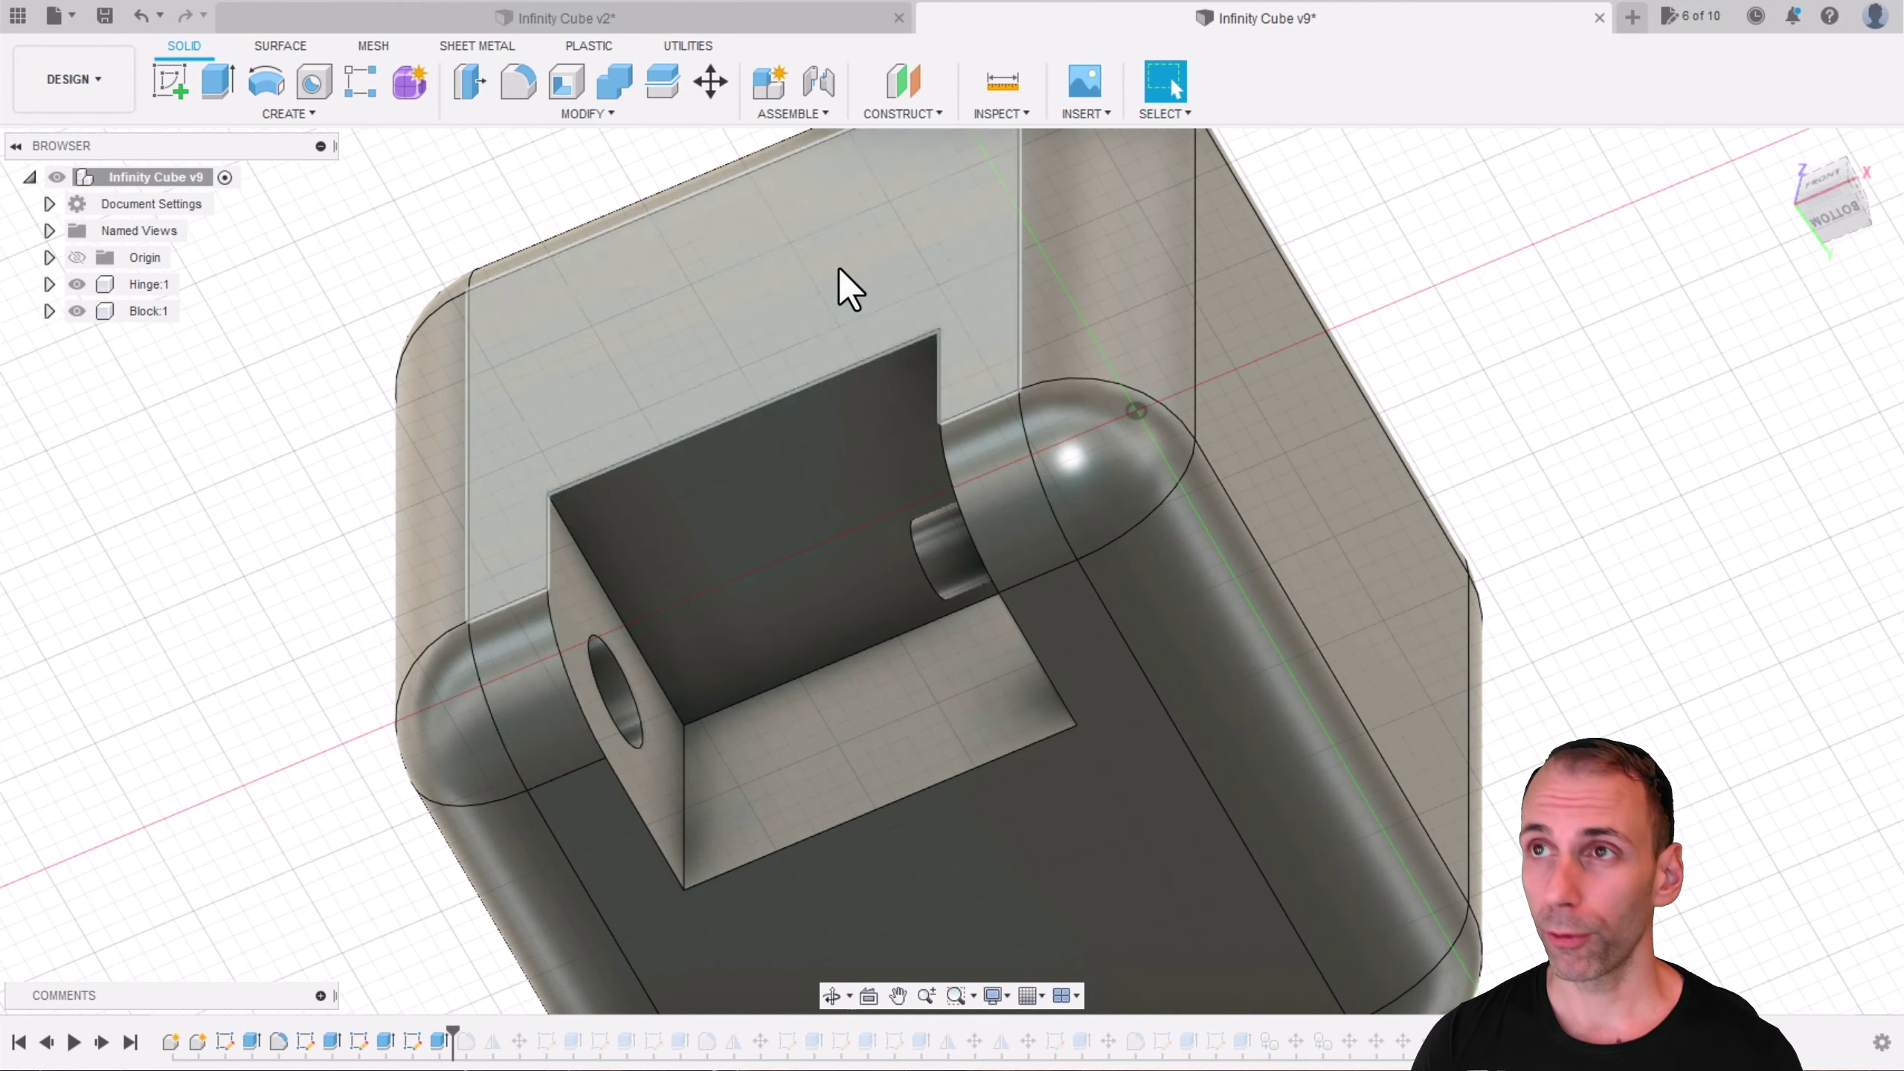
pyautogui.click(764, 21)
pyautogui.keyDown('shift'); pyautogui.moveTo(1005, 285); pyautogui.dragTo(1304, 391, button='middle'); pyautogui.keyUp('shift')
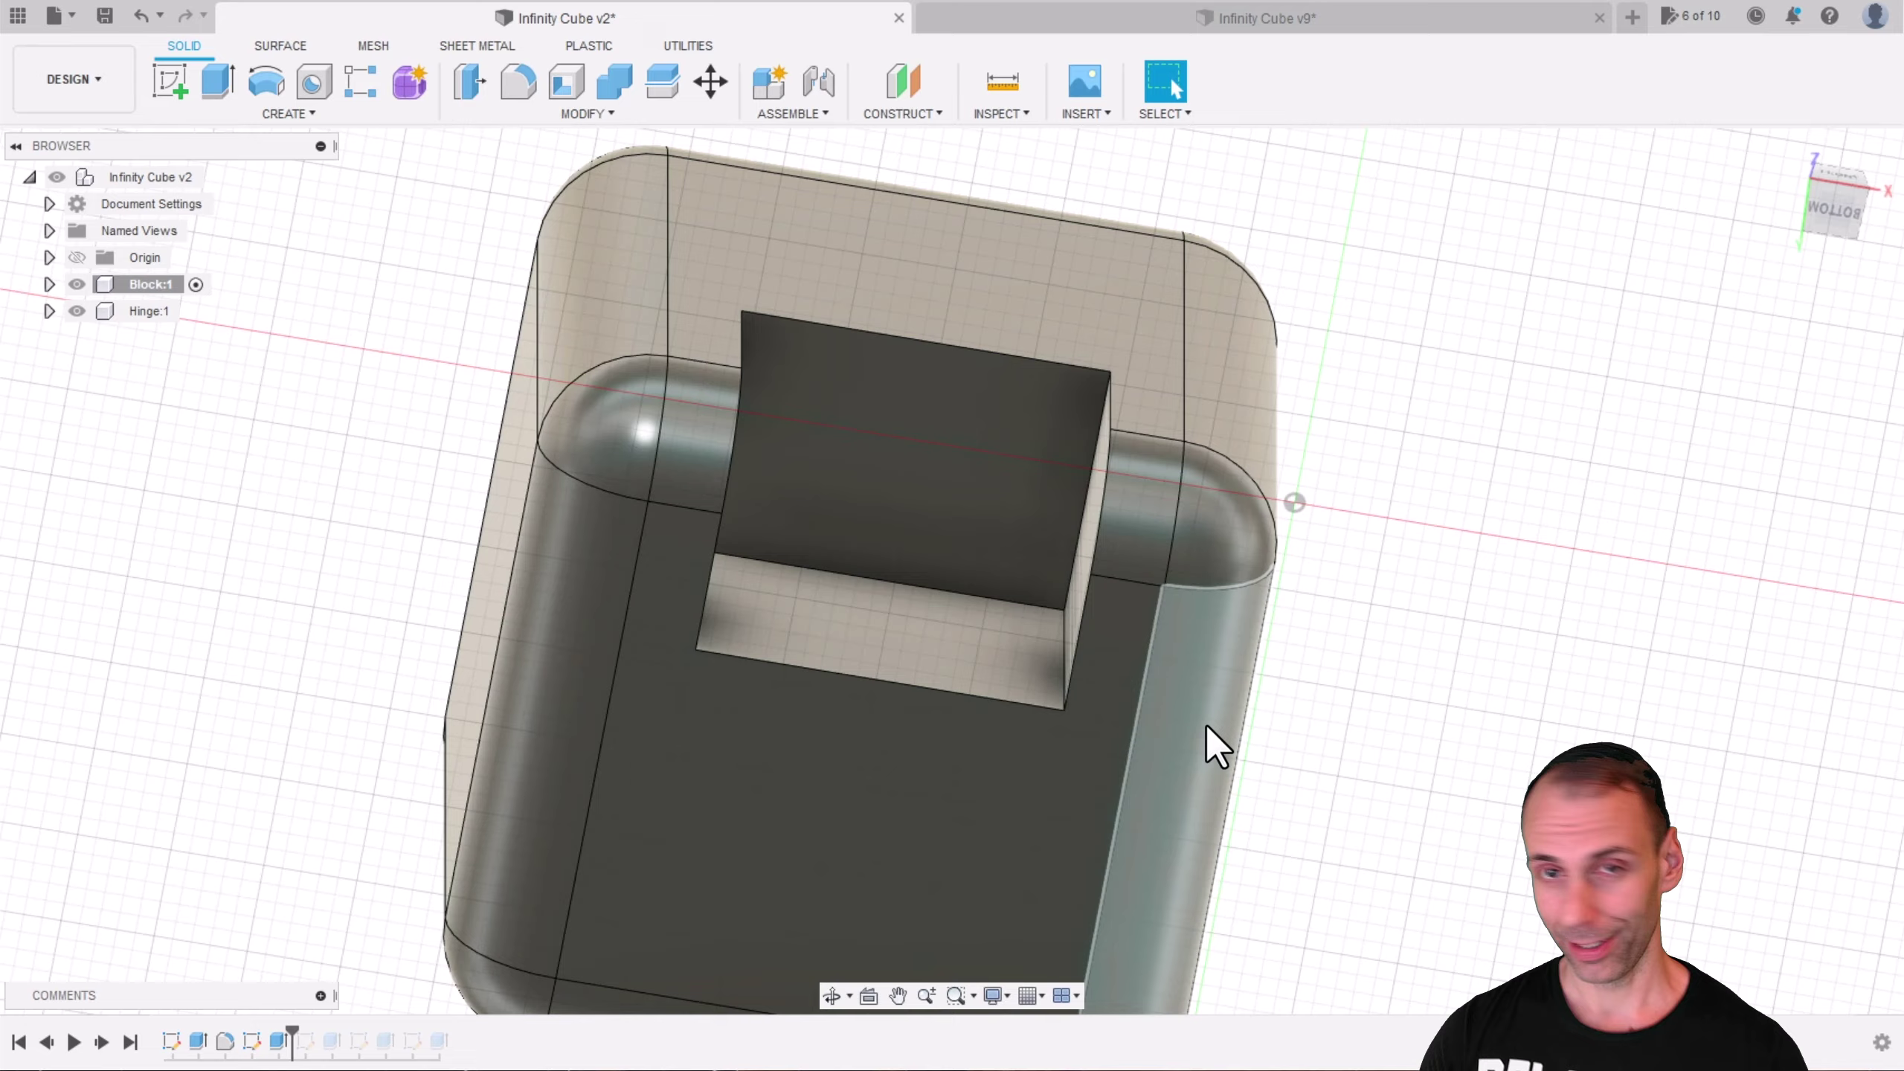
# Step: Start a sliced sketch on the side face with a construction diagonal across the notch
pyautogui.keyDown('shift'); pyautogui.moveTo(1204, 723); pyautogui.dragTo(1222, 762, button='middle'); pyautogui.keyUp('shift')
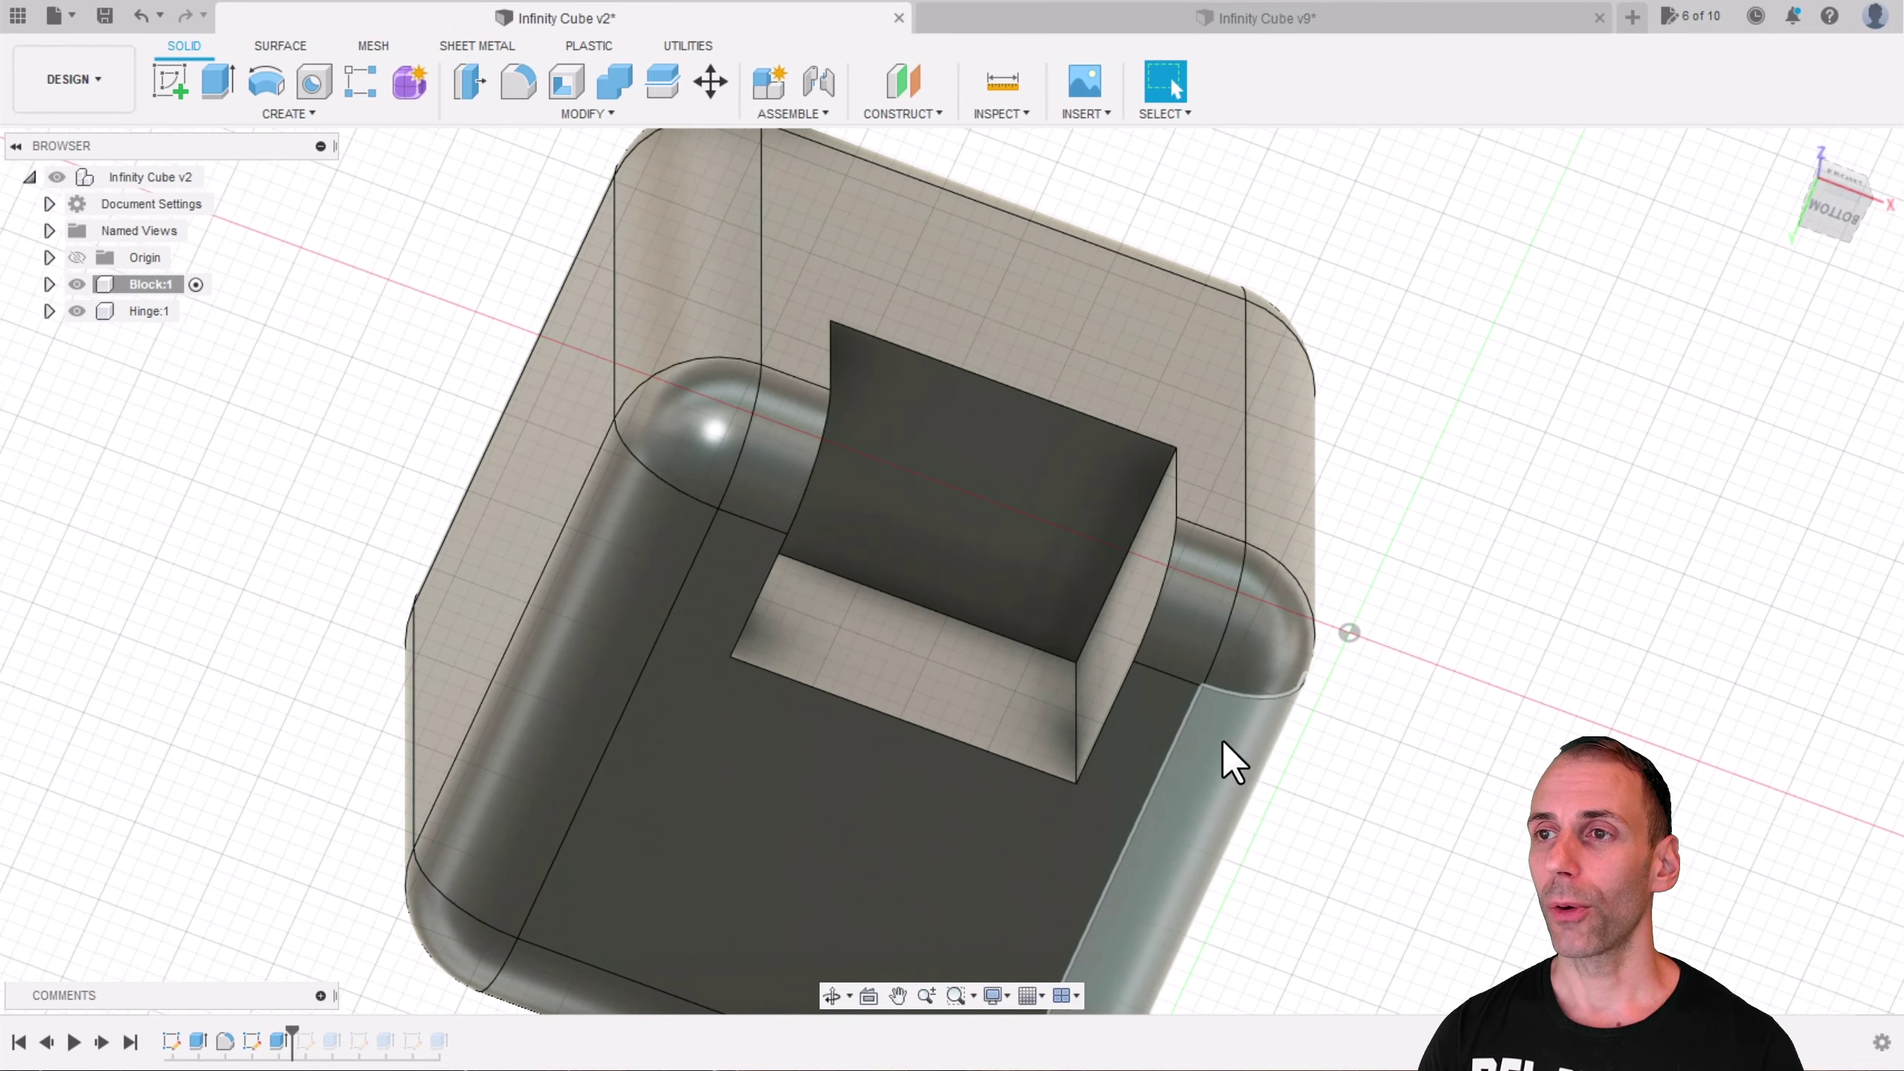
pyautogui.click(178, 79)
pyautogui.click(1125, 617)
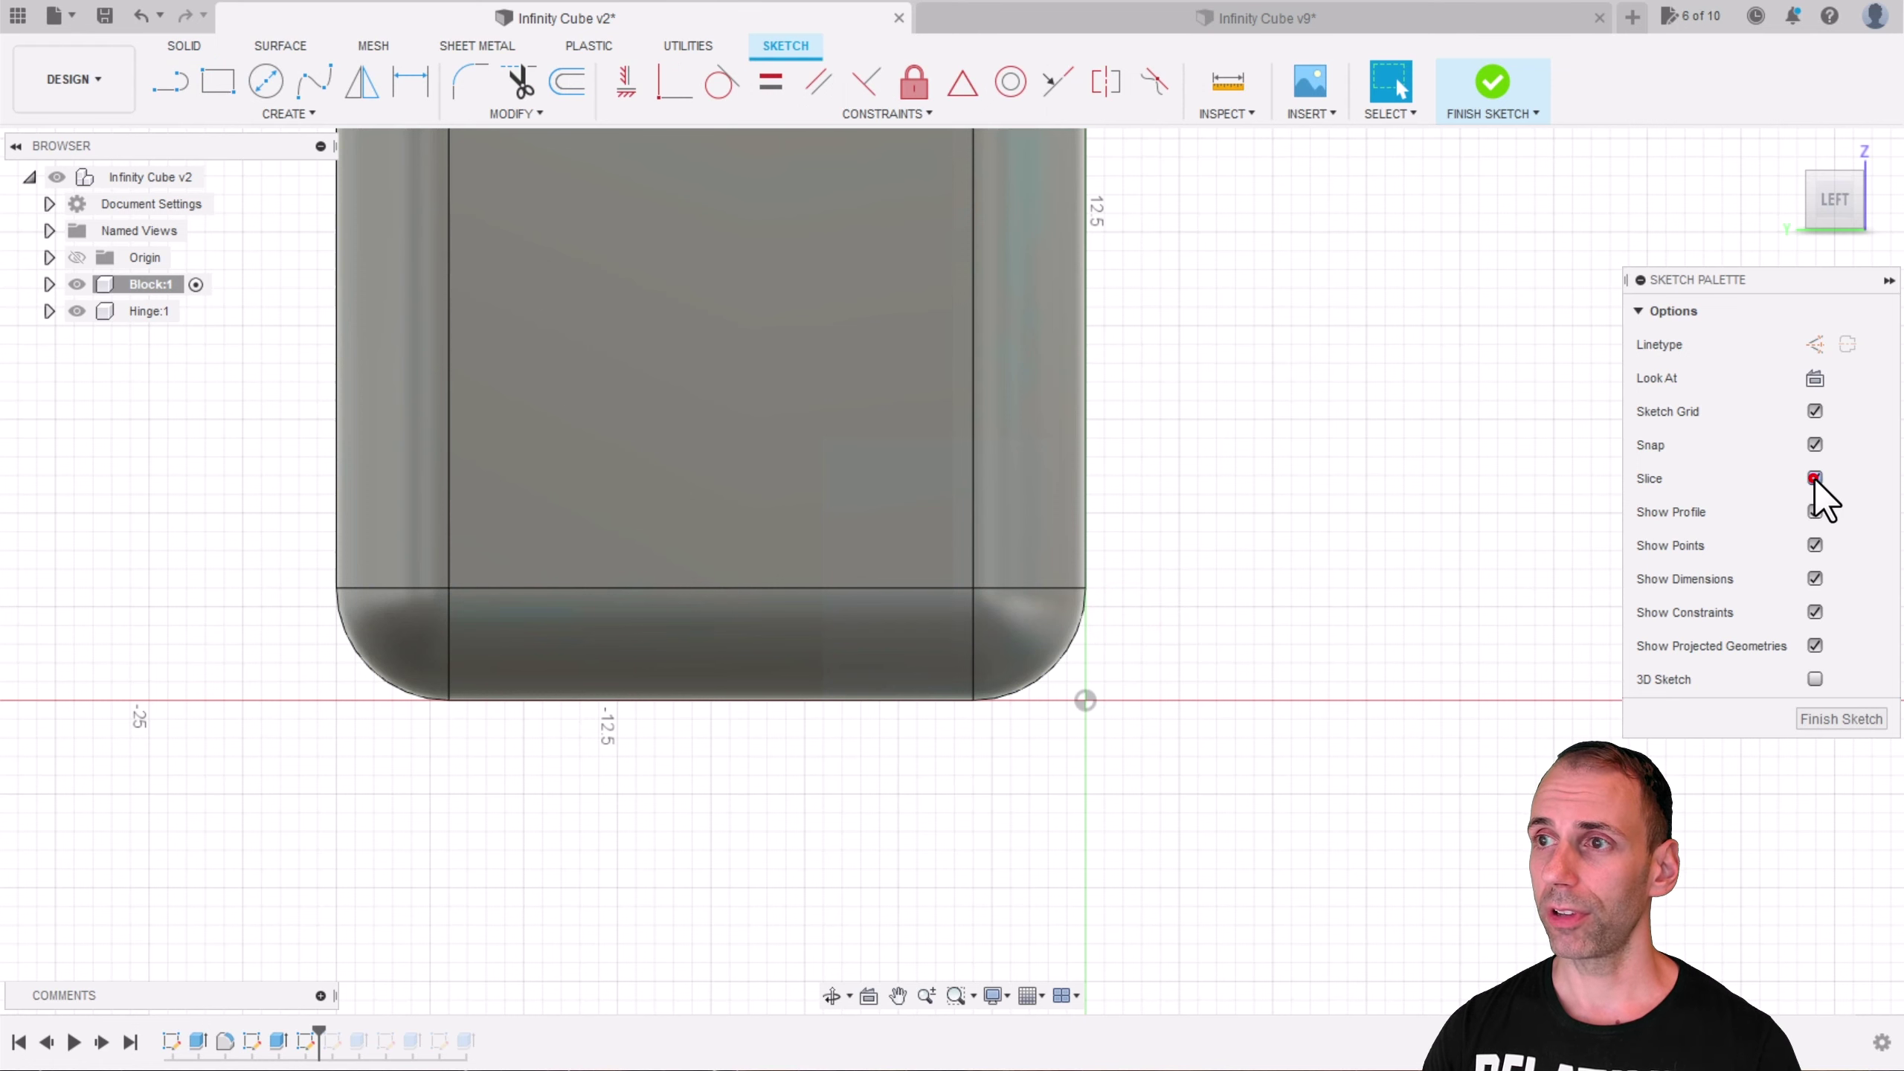
pyautogui.click(1815, 478)
pyautogui.press('x')
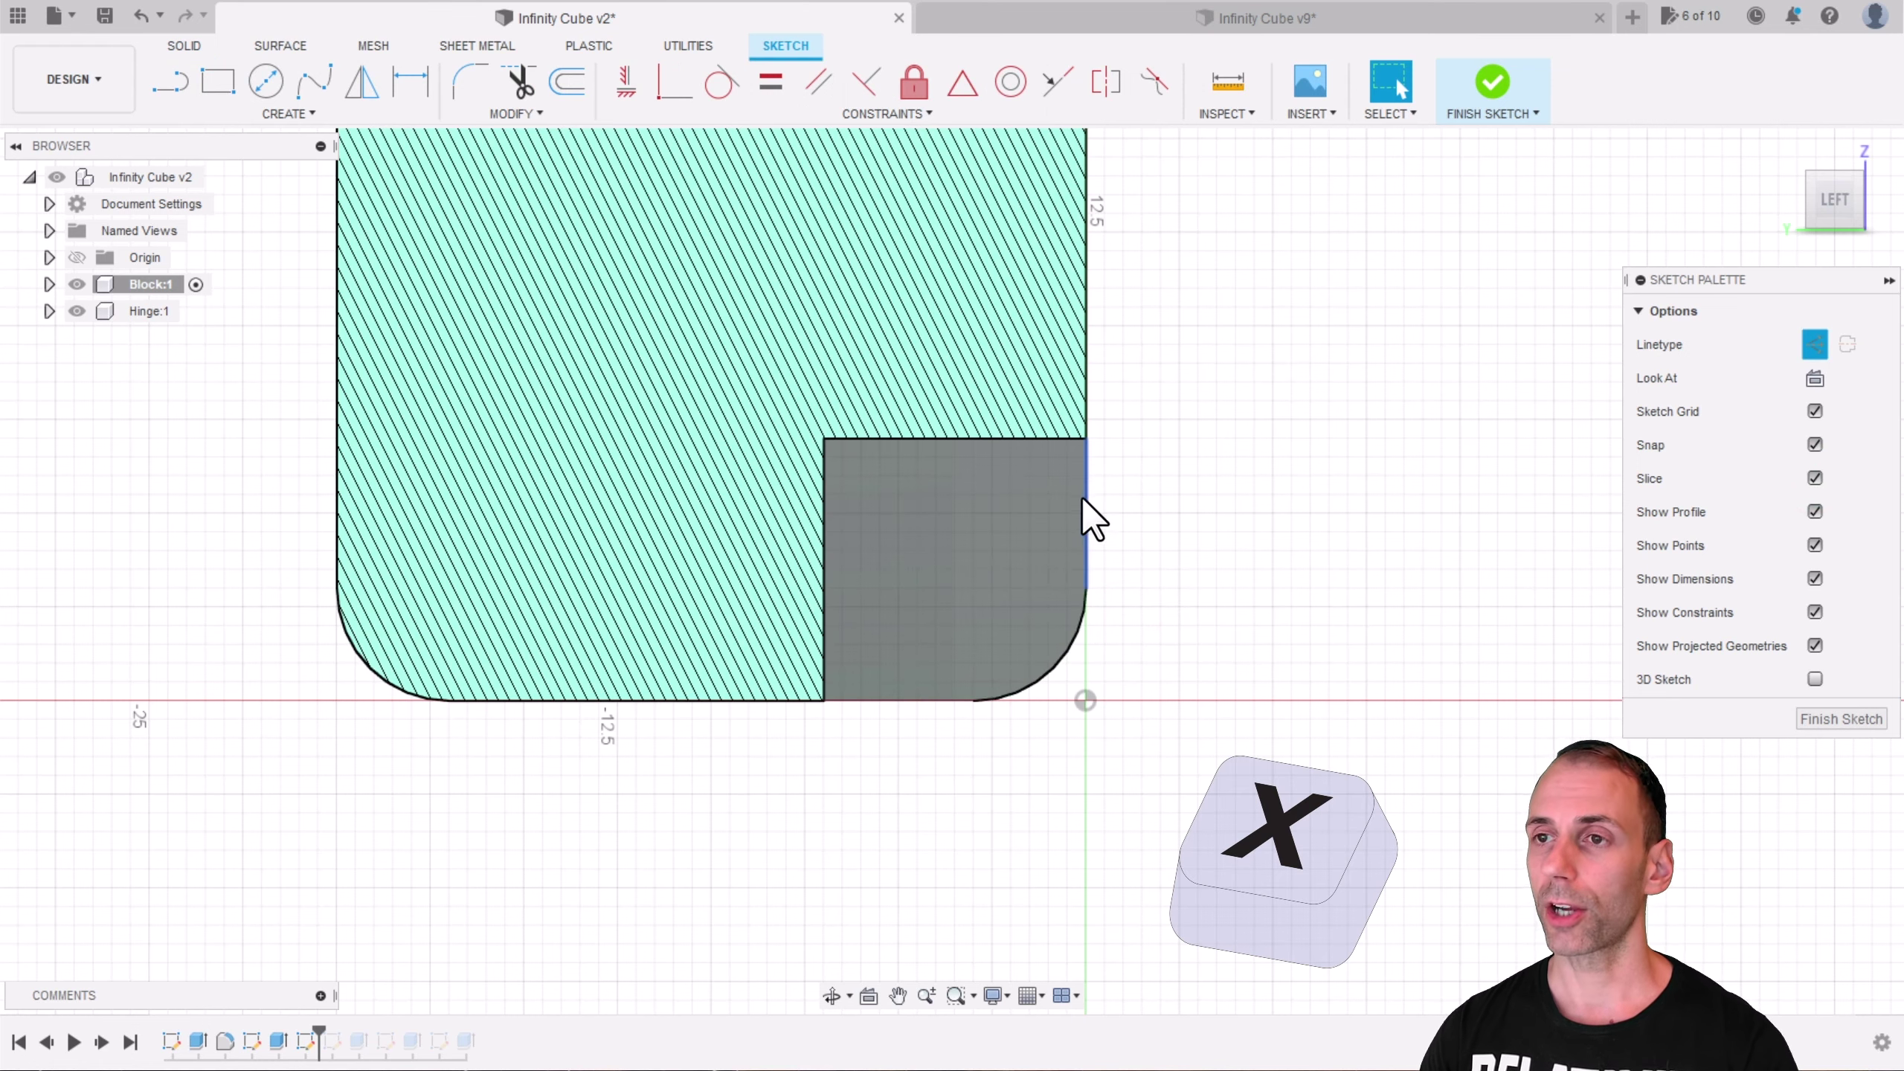
pyautogui.press('l')
pyautogui.click(823, 700)
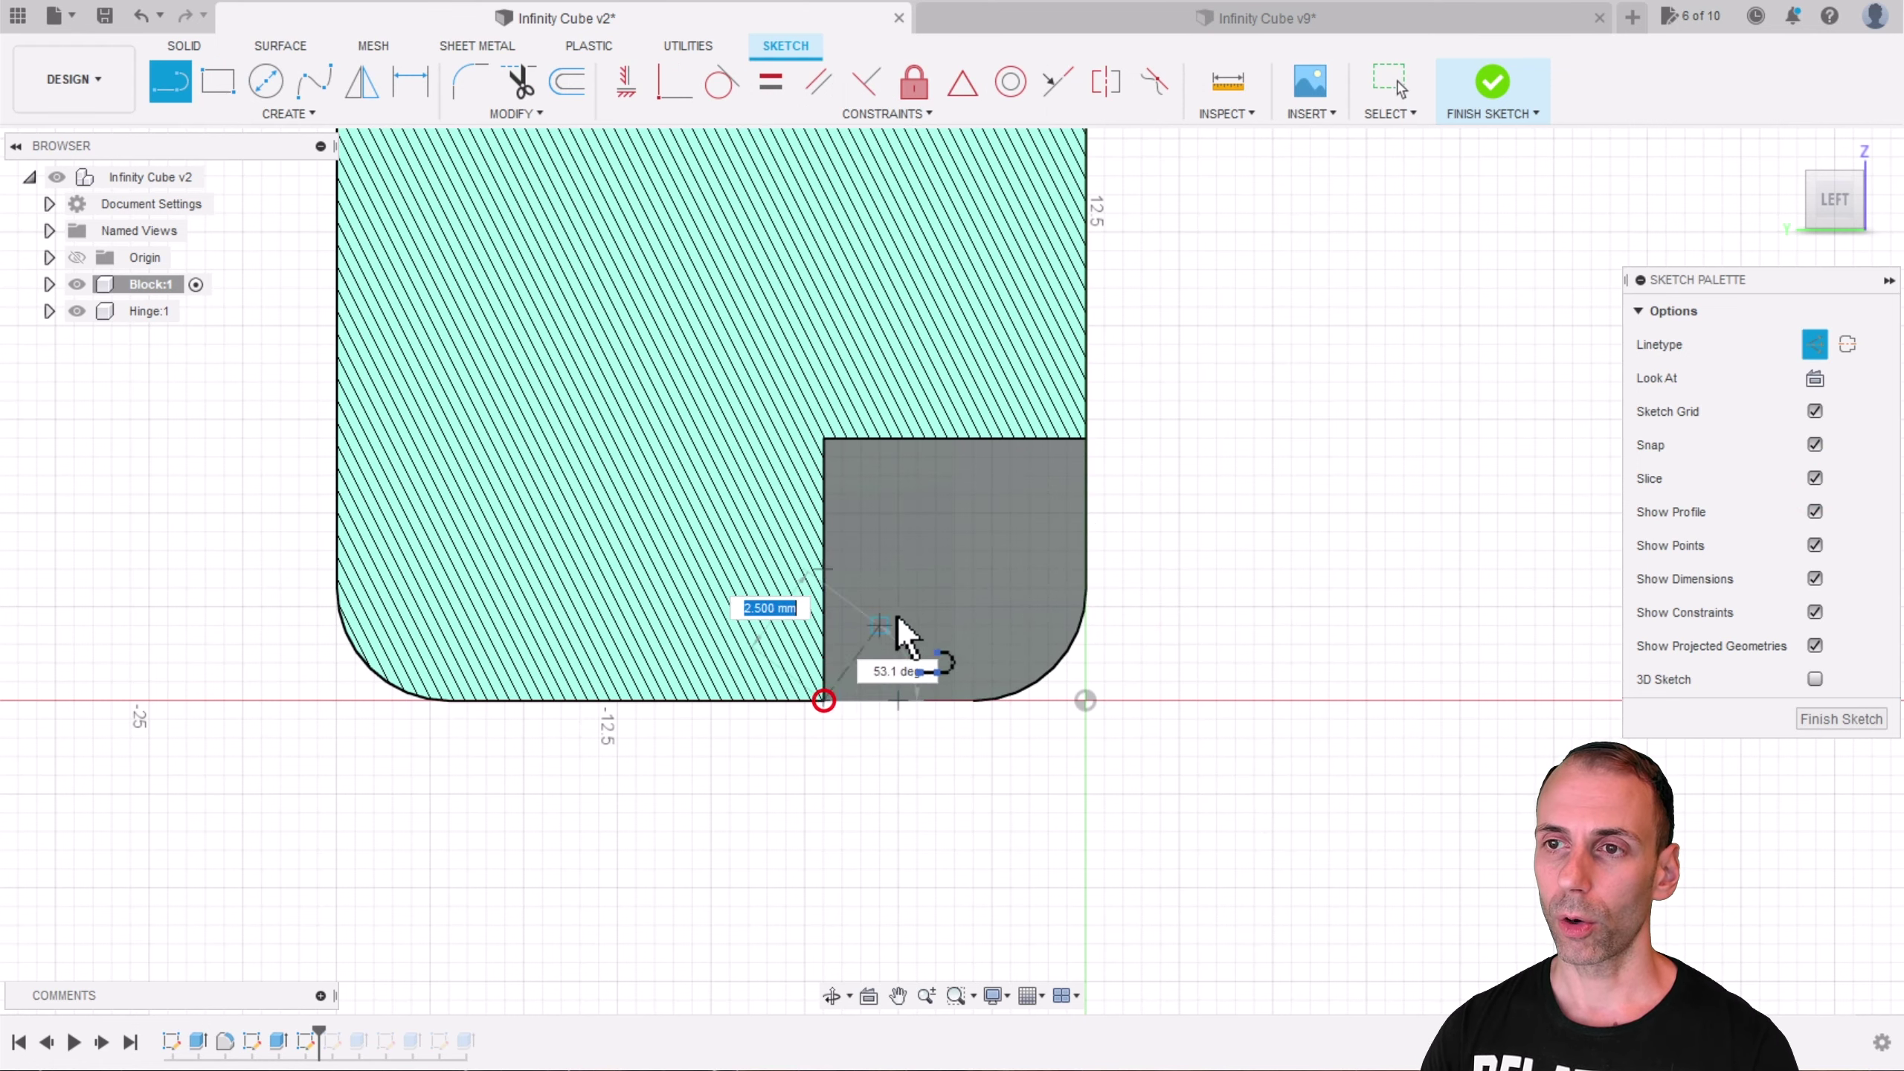
pyautogui.click(1085, 438)
pyautogui.press('Escape')
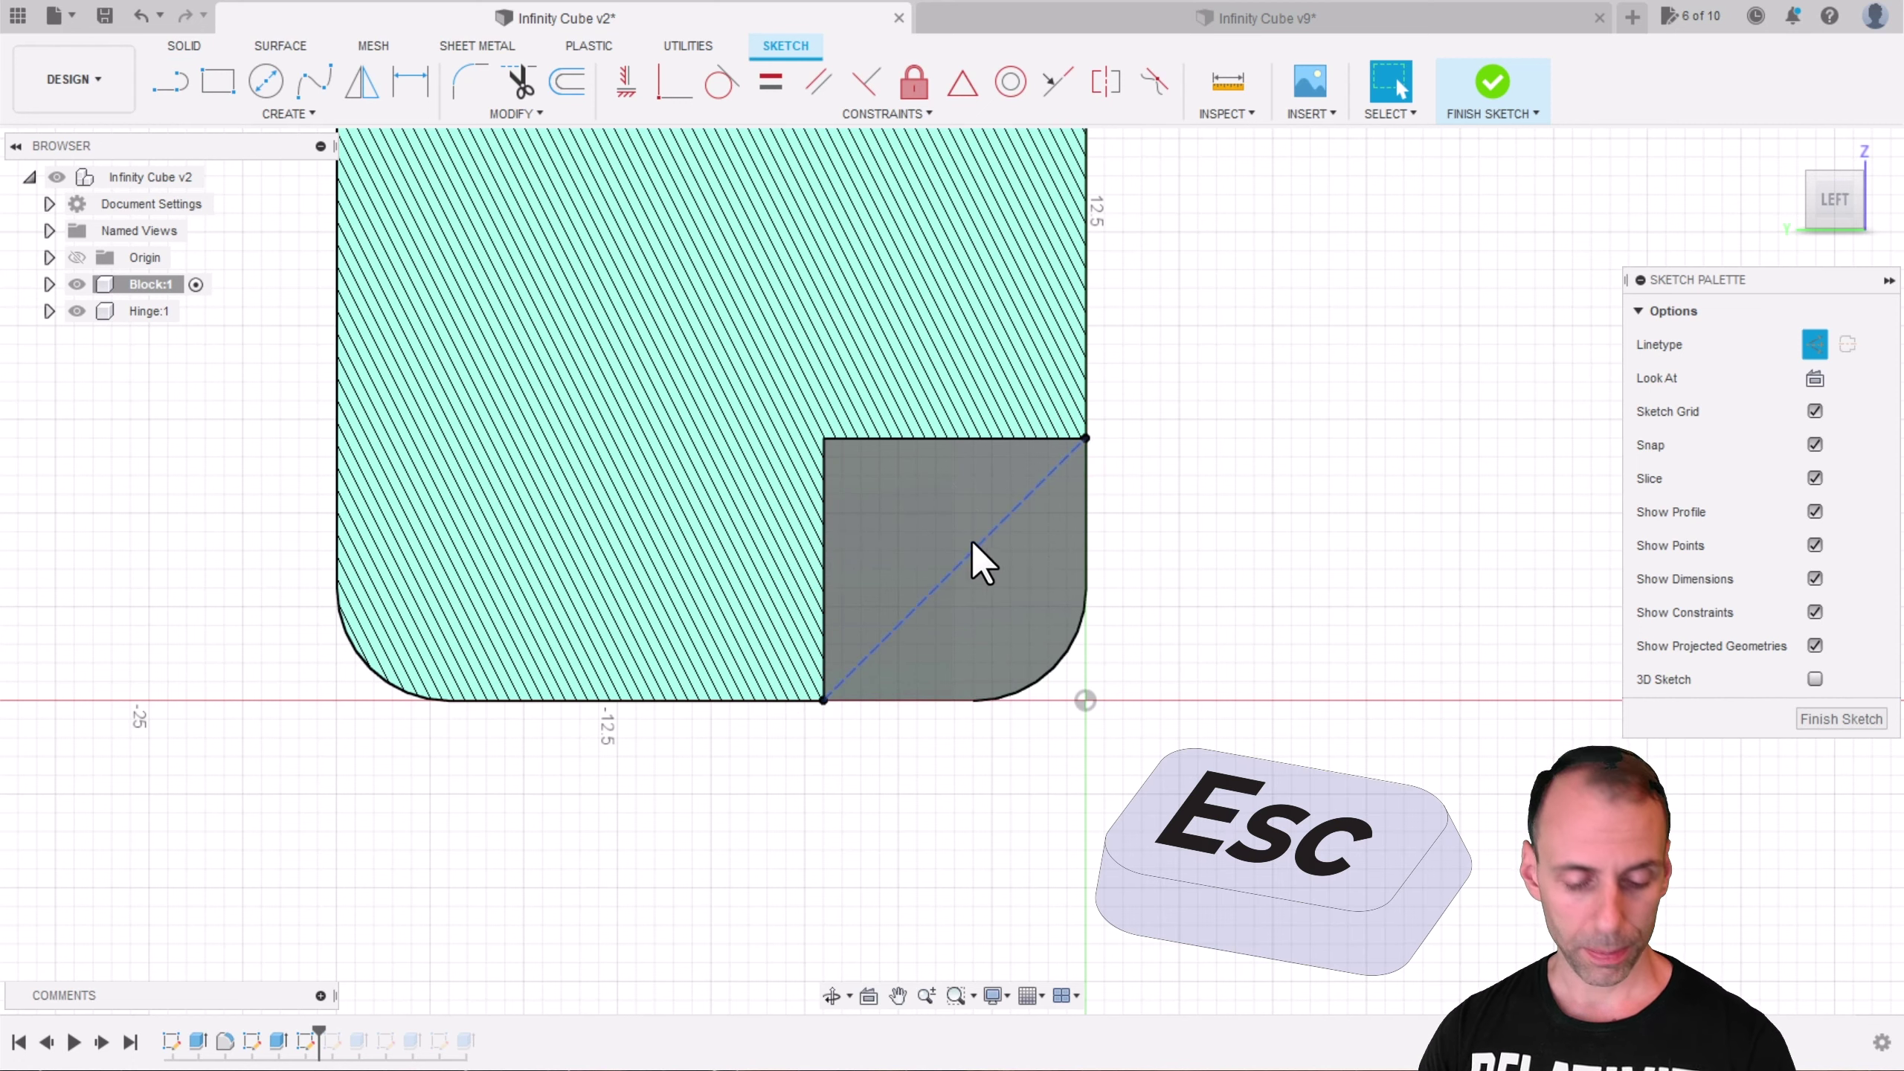
# Step: Draw a 2 mm circle centred on the diagonal's midpoint and select its profile
pyautogui.press('c')
pyautogui.press('x')
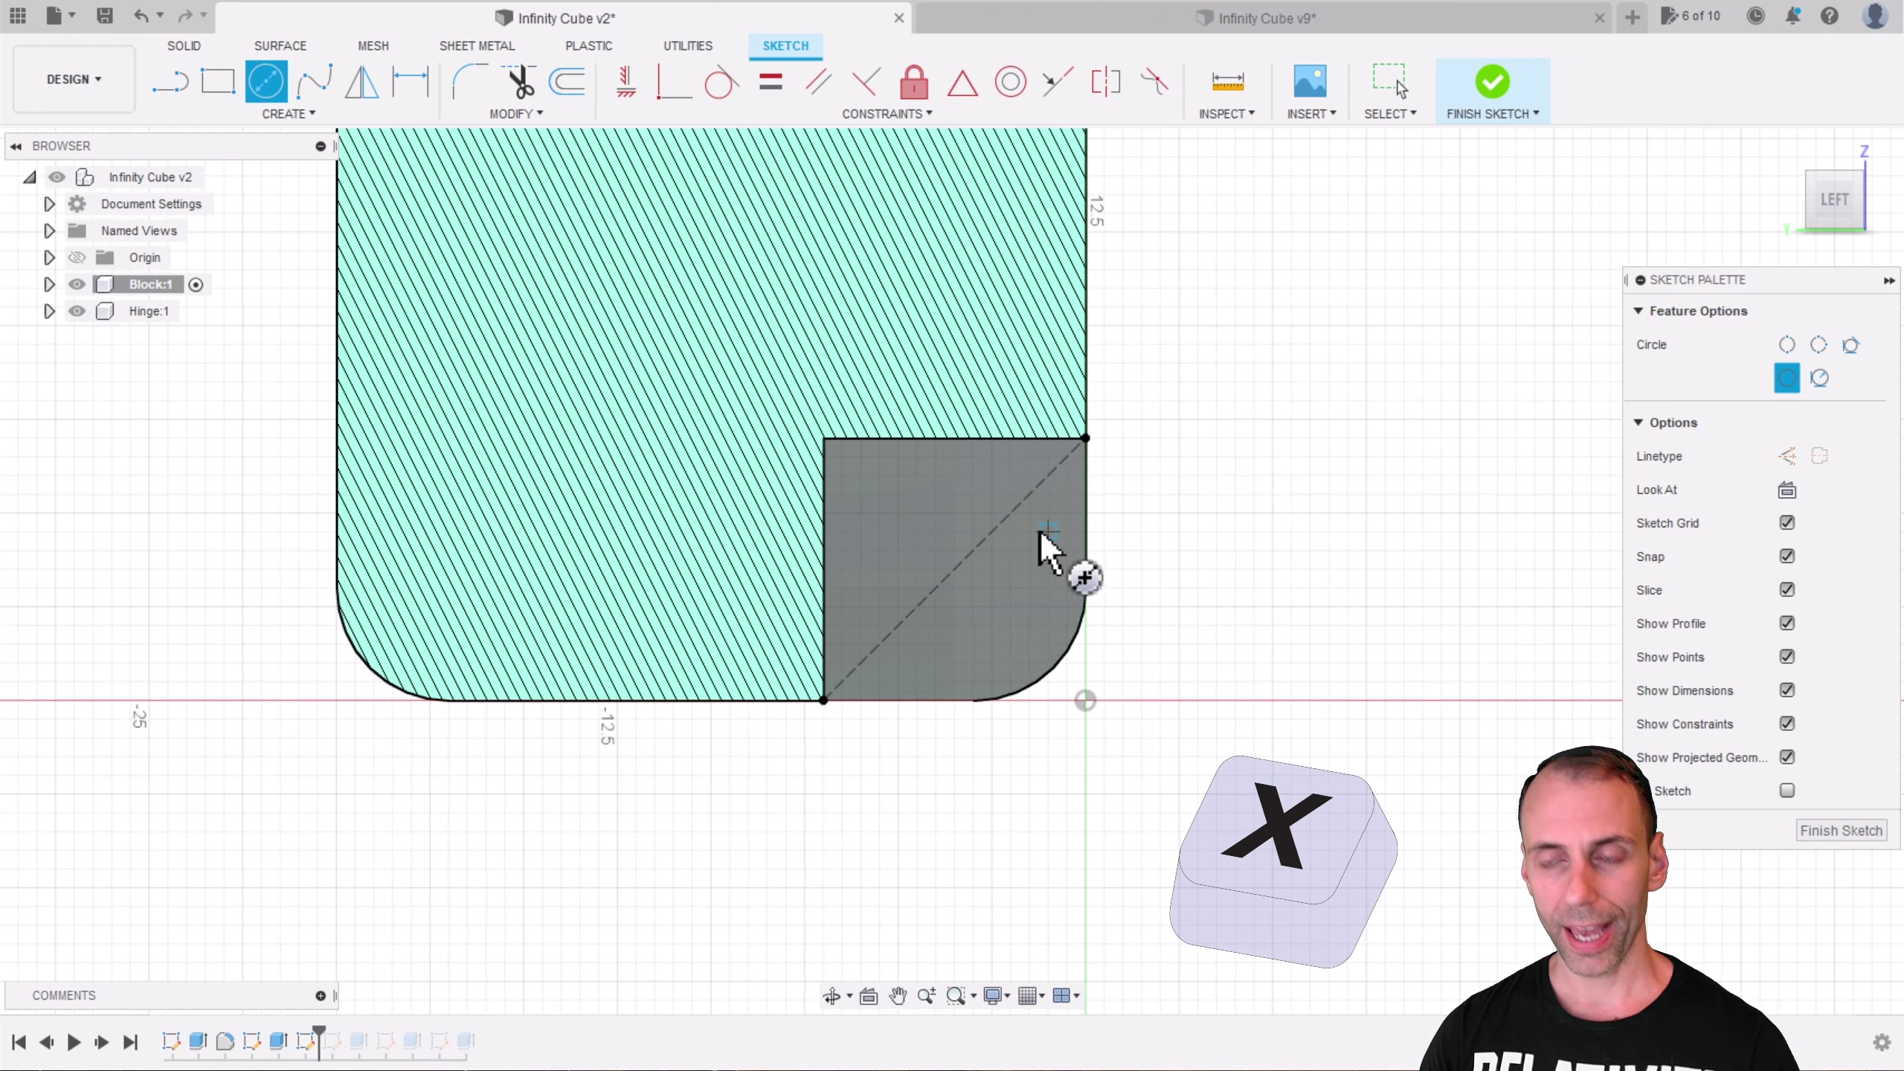
pyautogui.scroll(3, 1021, 545)
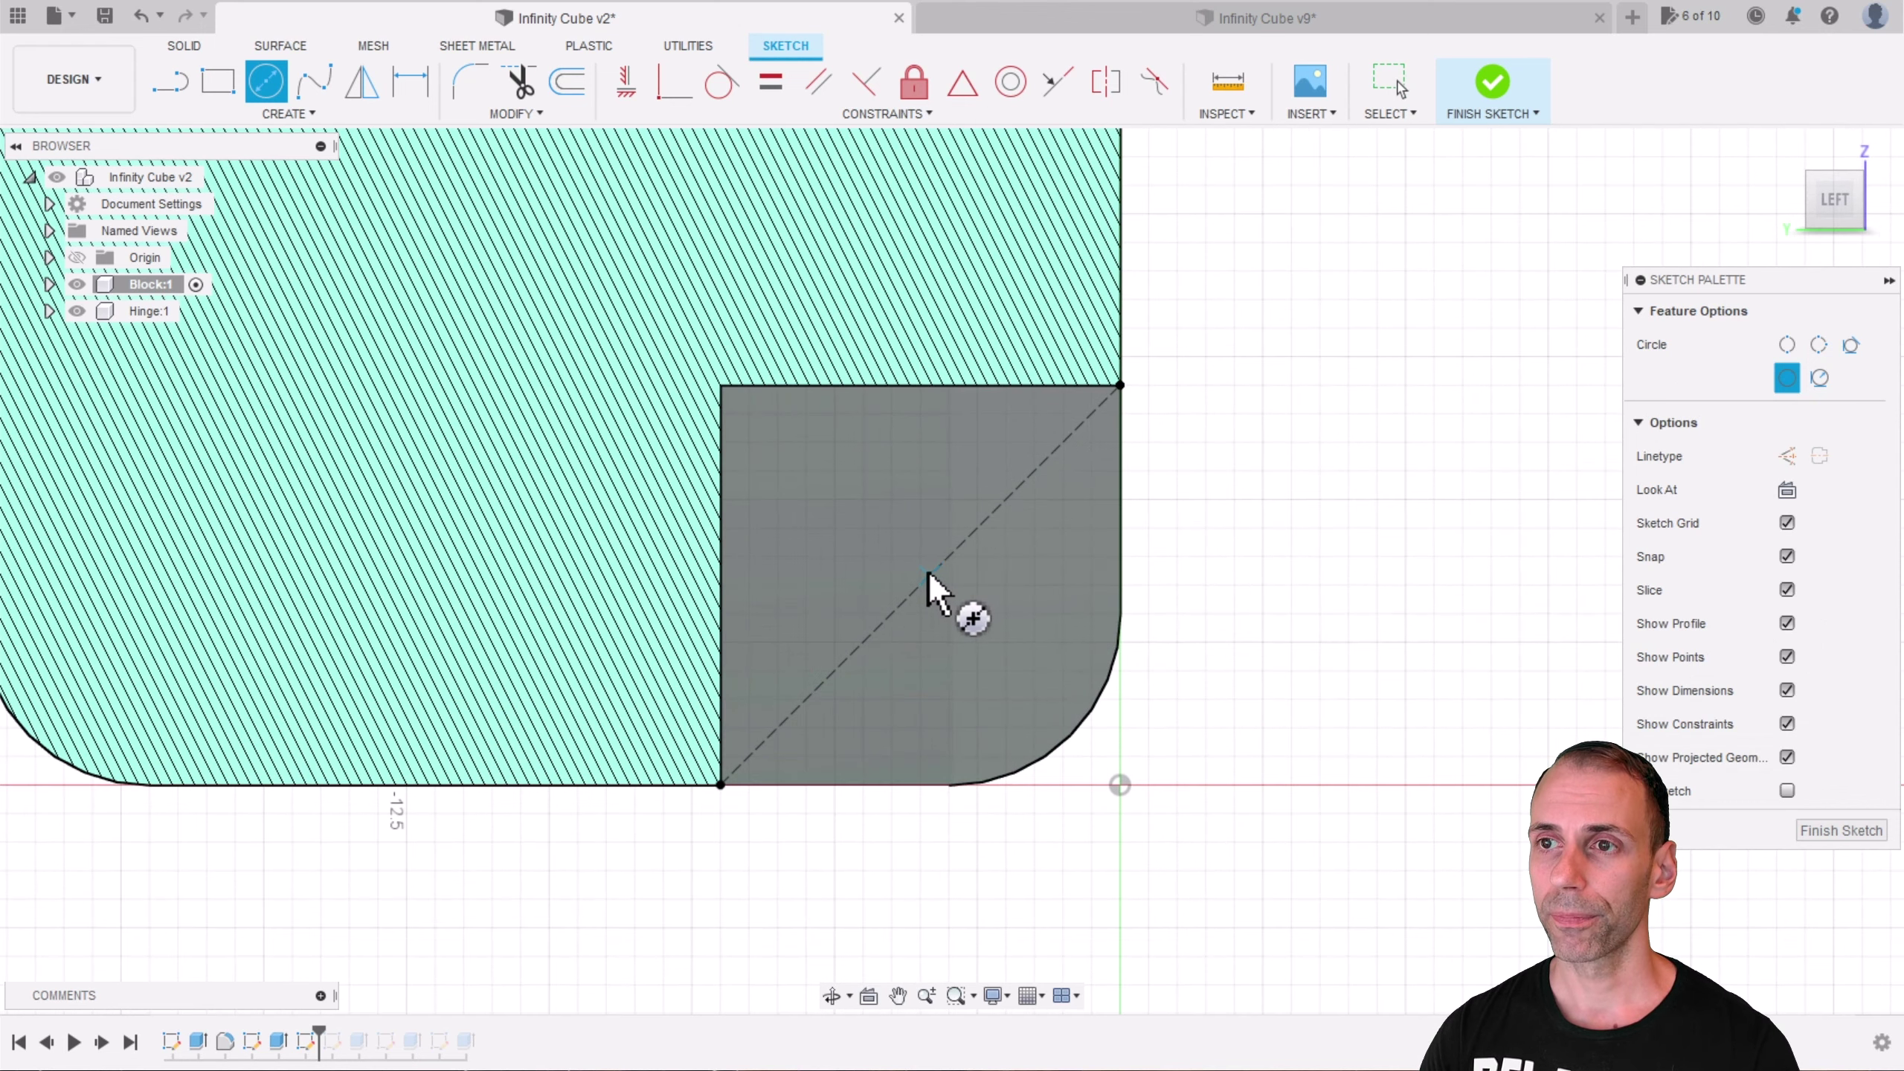
pyautogui.click(922, 583)
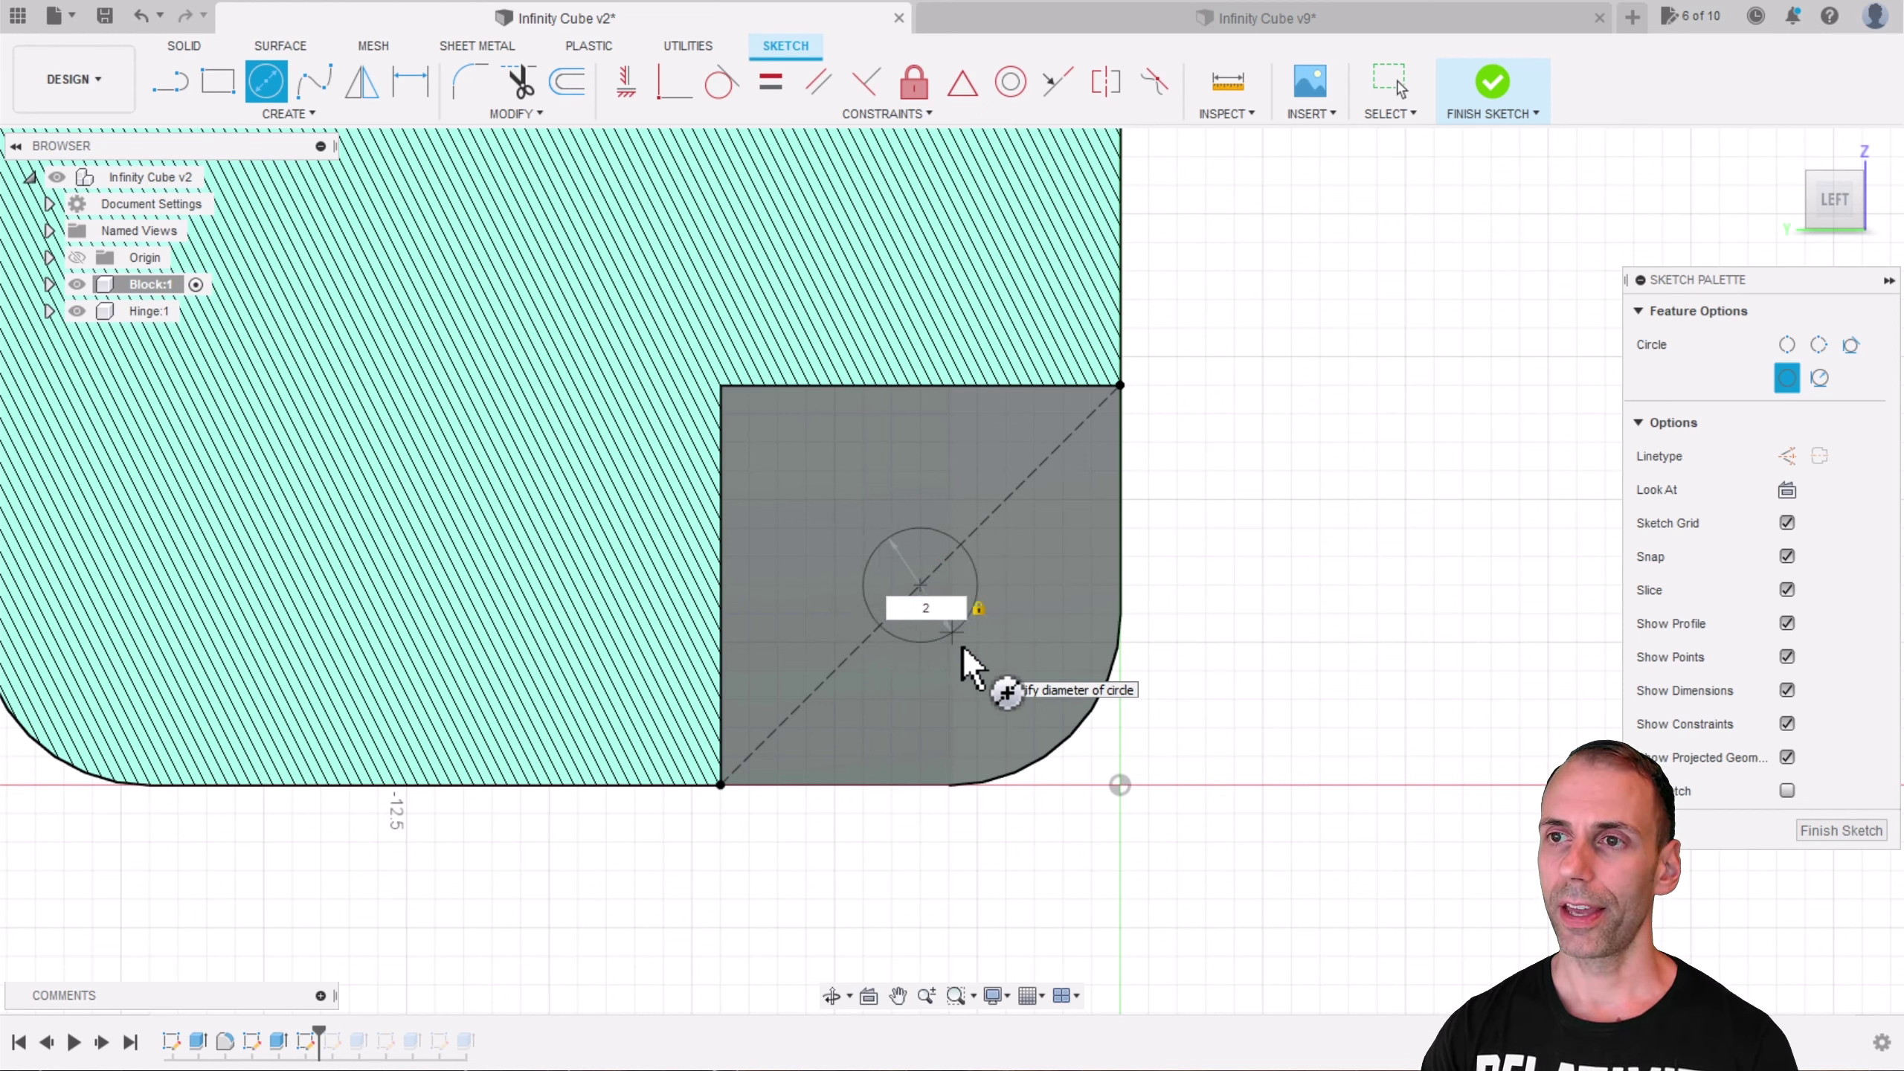
pyautogui.press('Return')
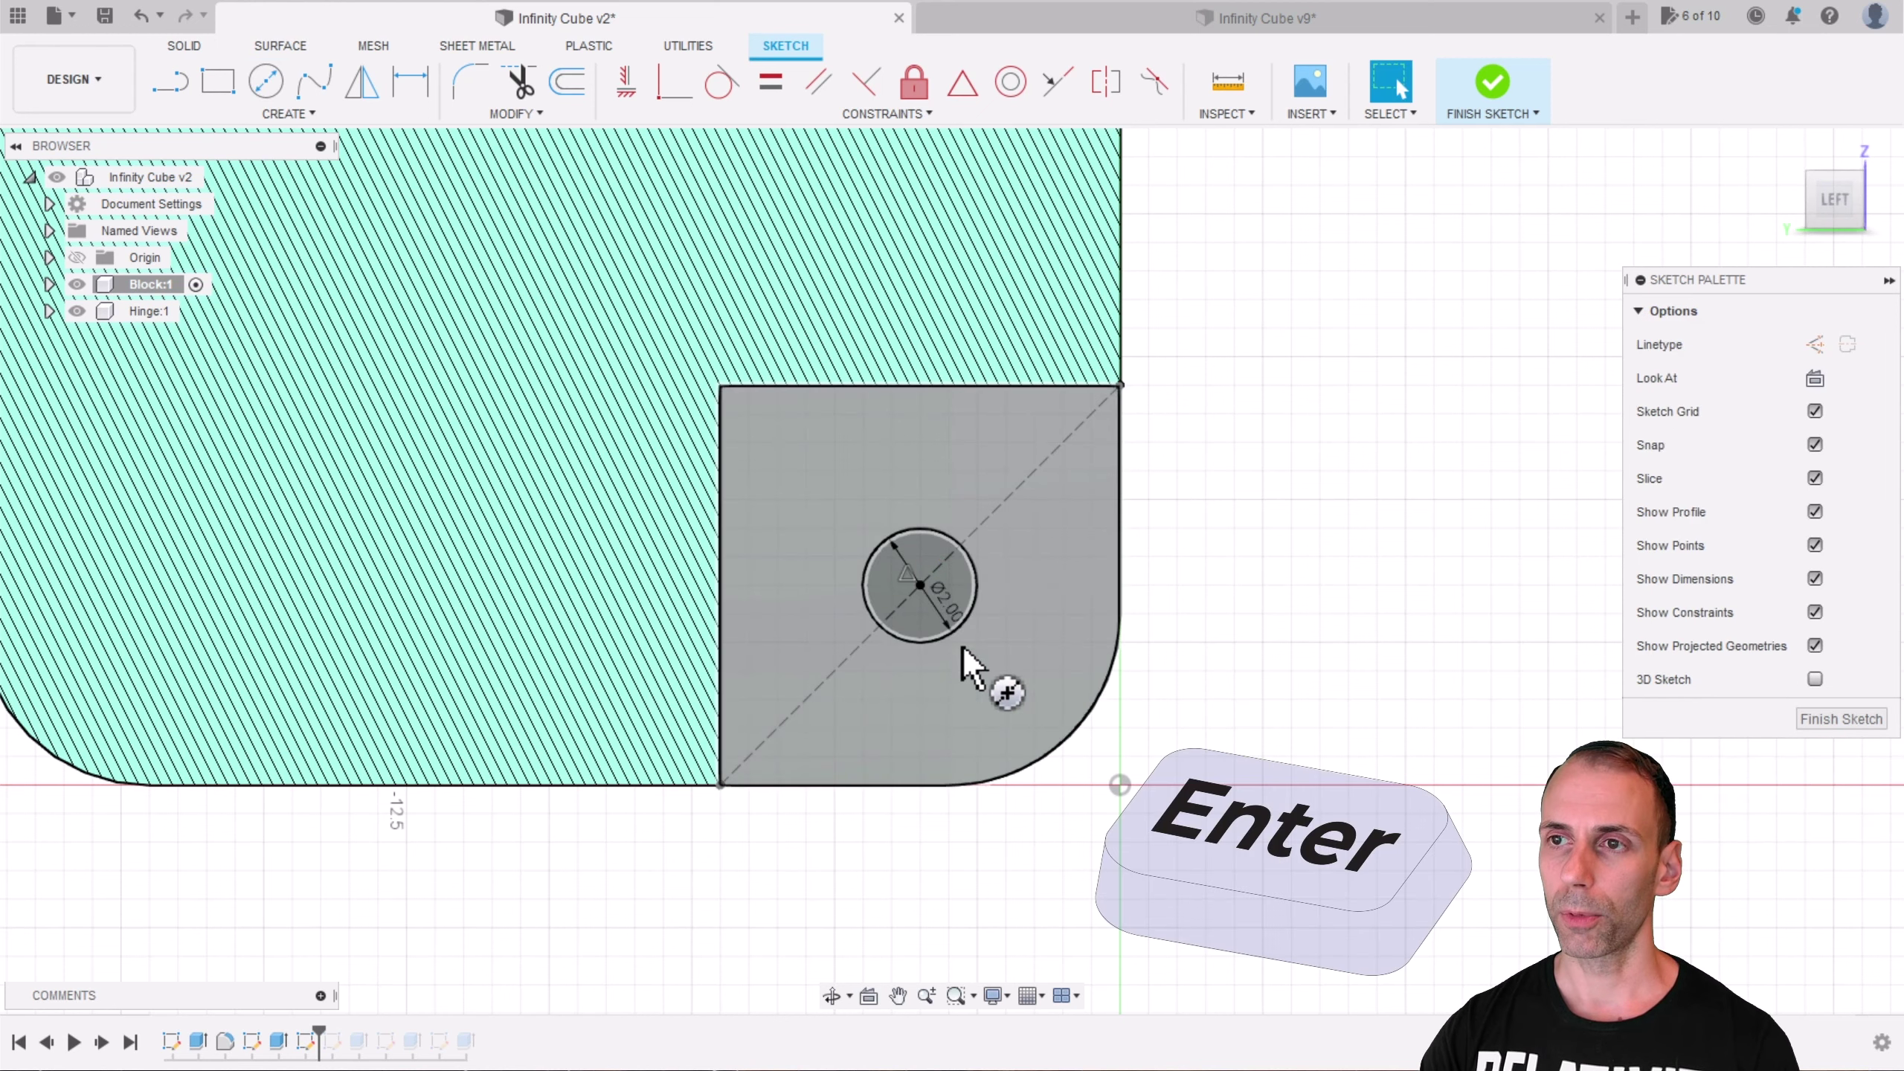
pyautogui.click(927, 549)
# Step: Extrude the 2 mm circle -1 mm as a pin, then sketch on the notch's opposite face
pyautogui.write('e')
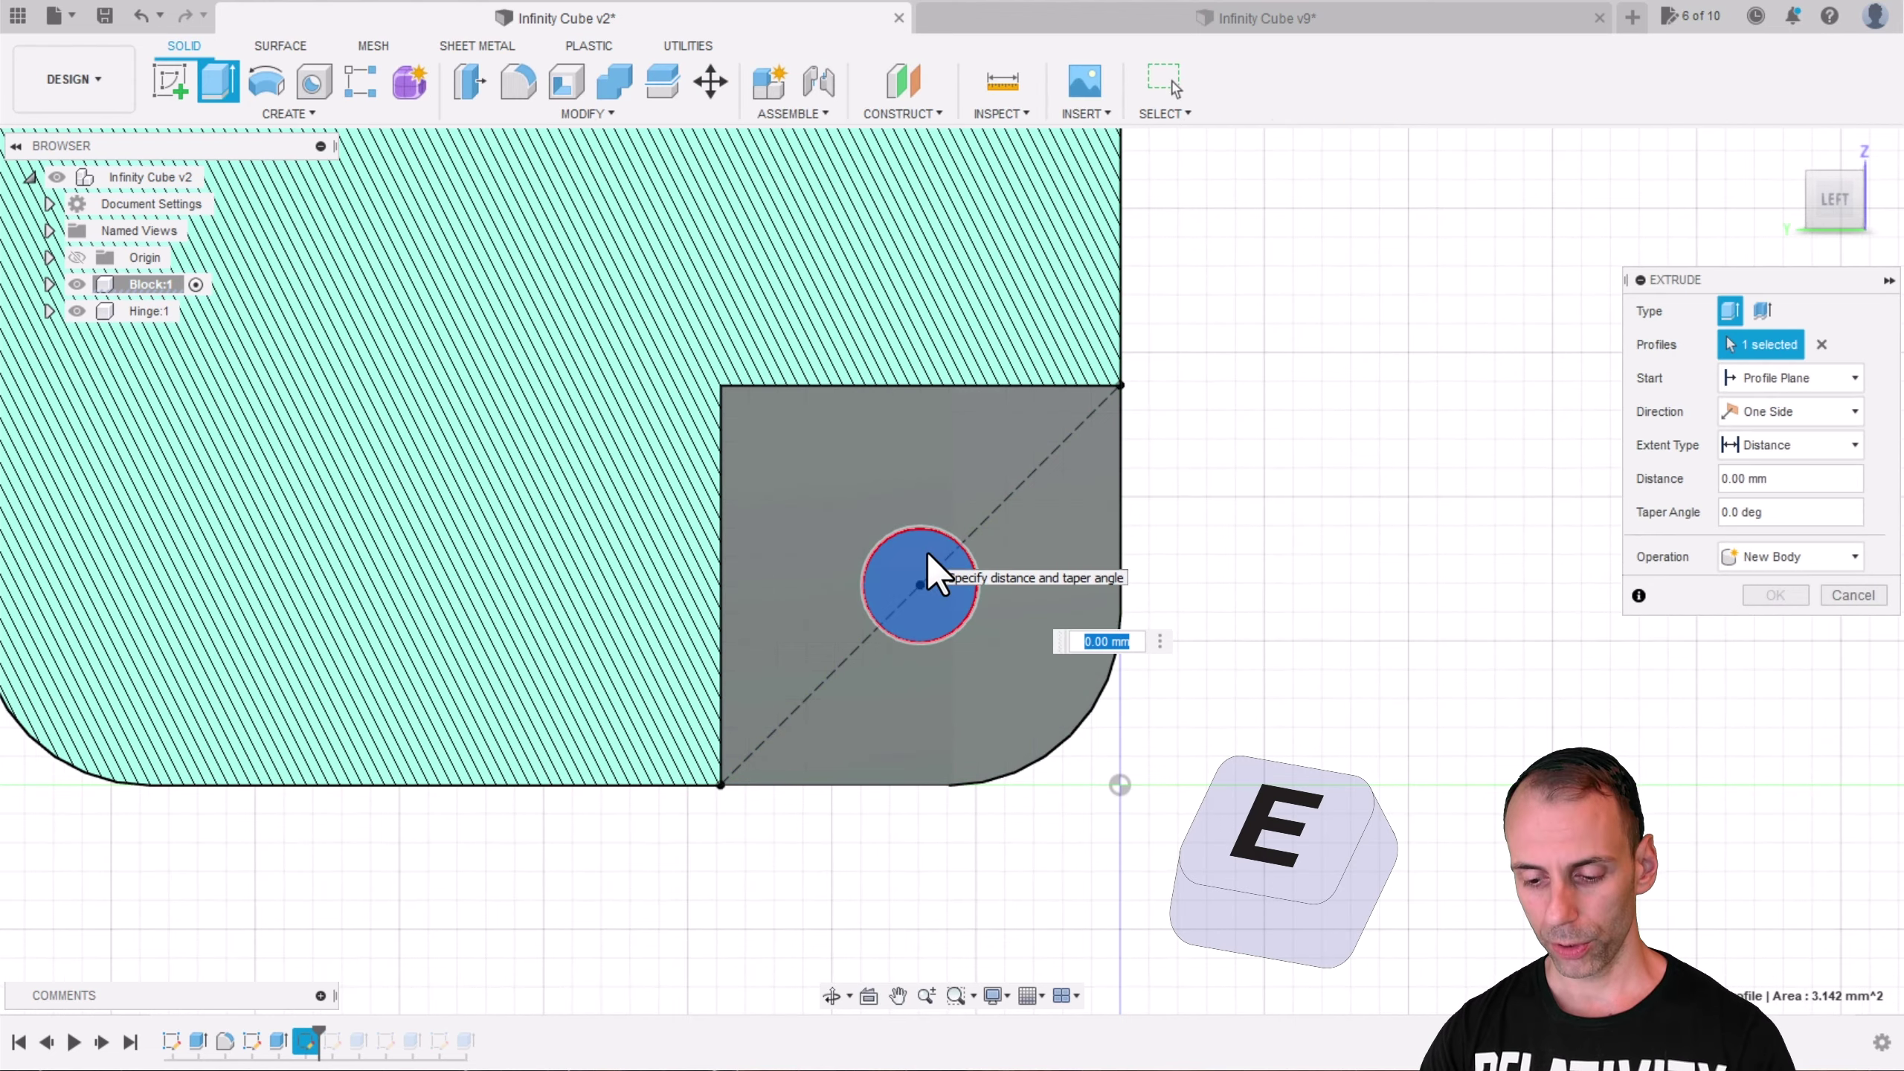
pyautogui.write('-1')
pyautogui.press('Return')
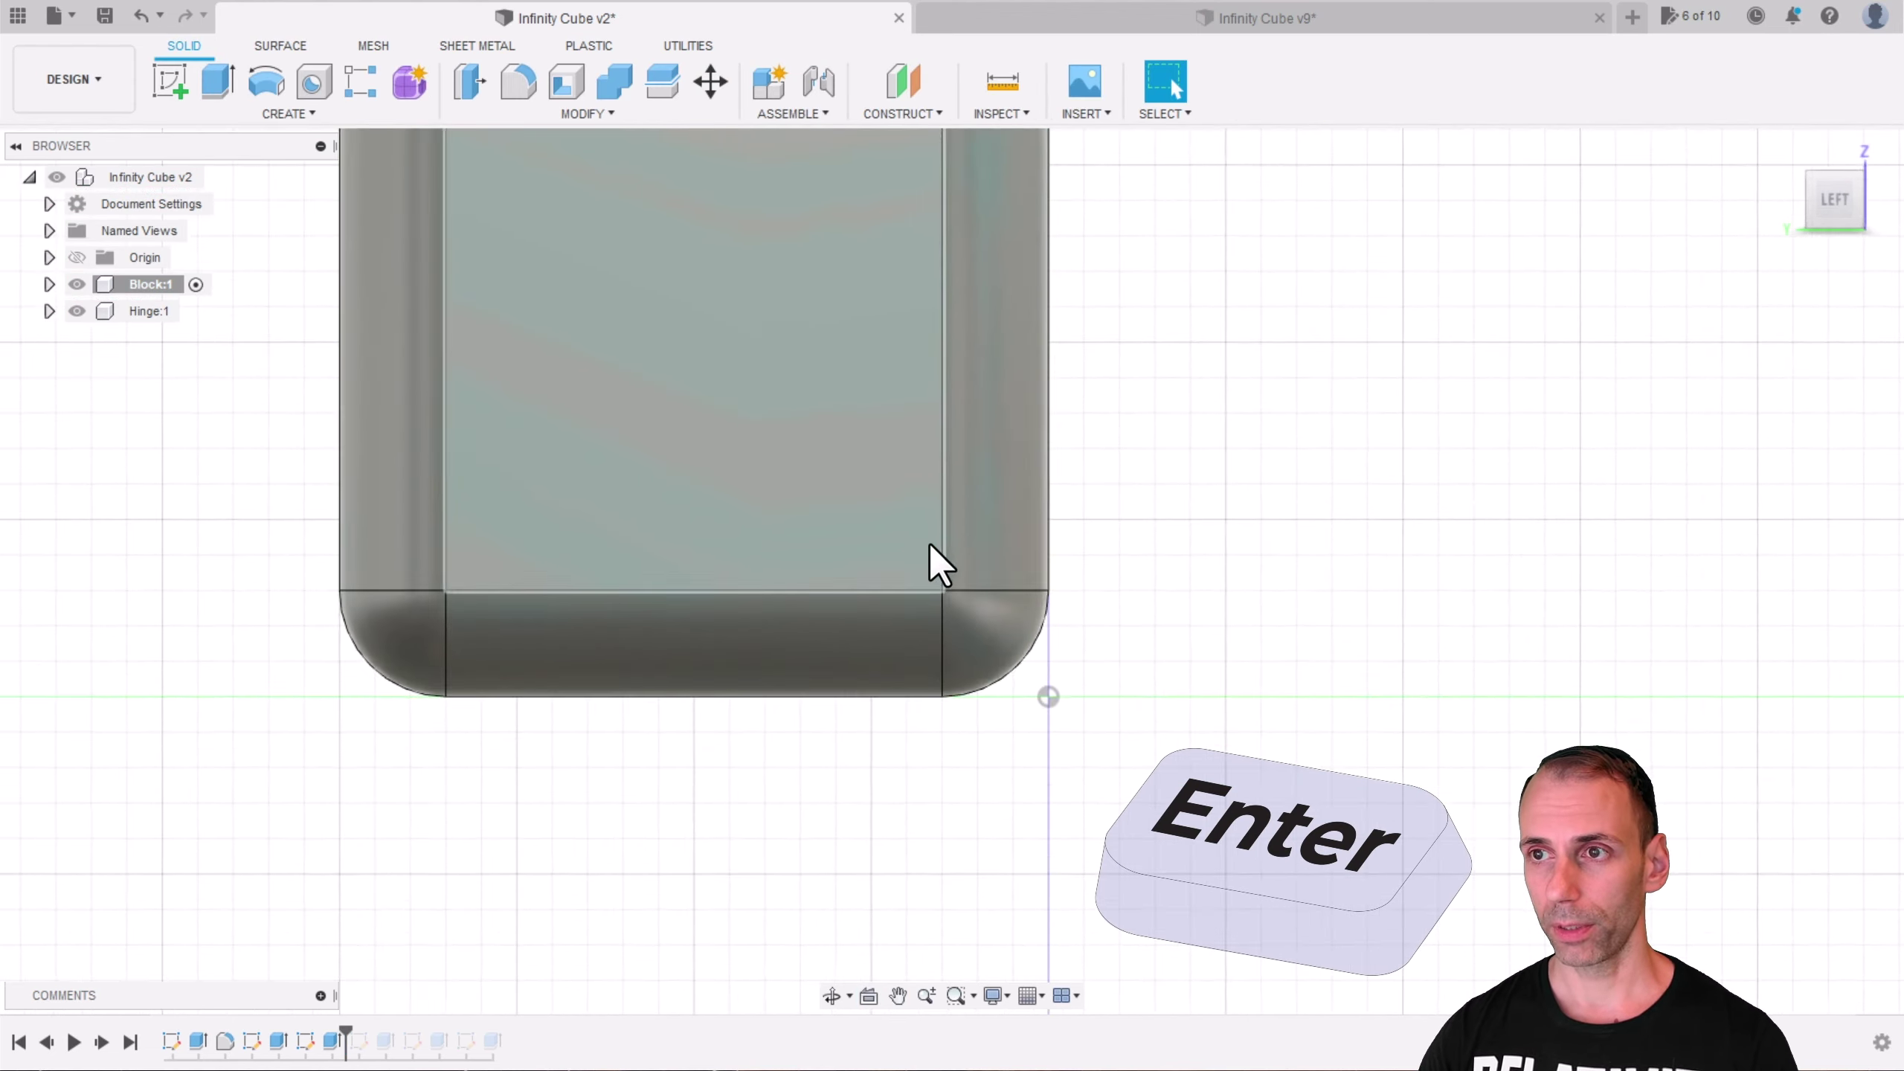
pyautogui.keyDown('shift'); pyautogui.moveTo(928, 541); pyautogui.dragTo(777, 503, button='middle'); pyautogui.keyUp('shift')
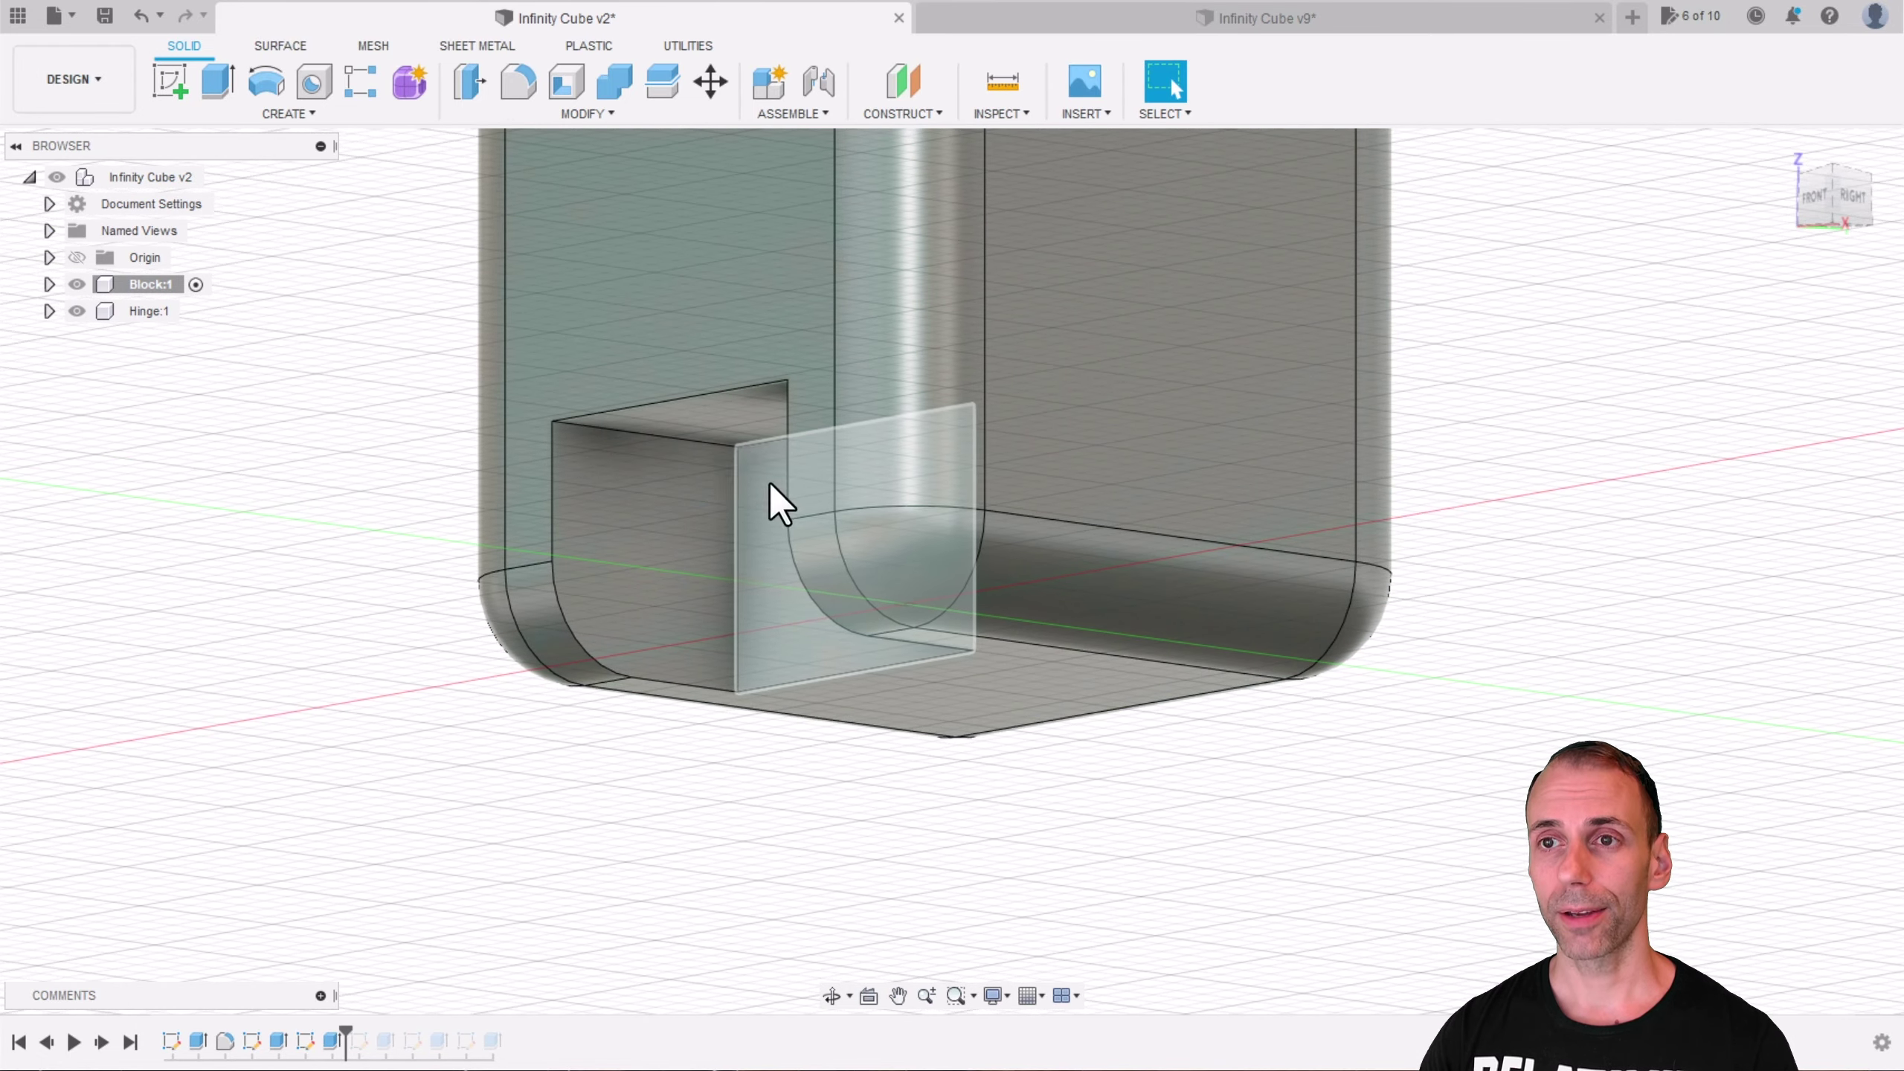
pyautogui.click(171, 81)
pyautogui.click(626, 522)
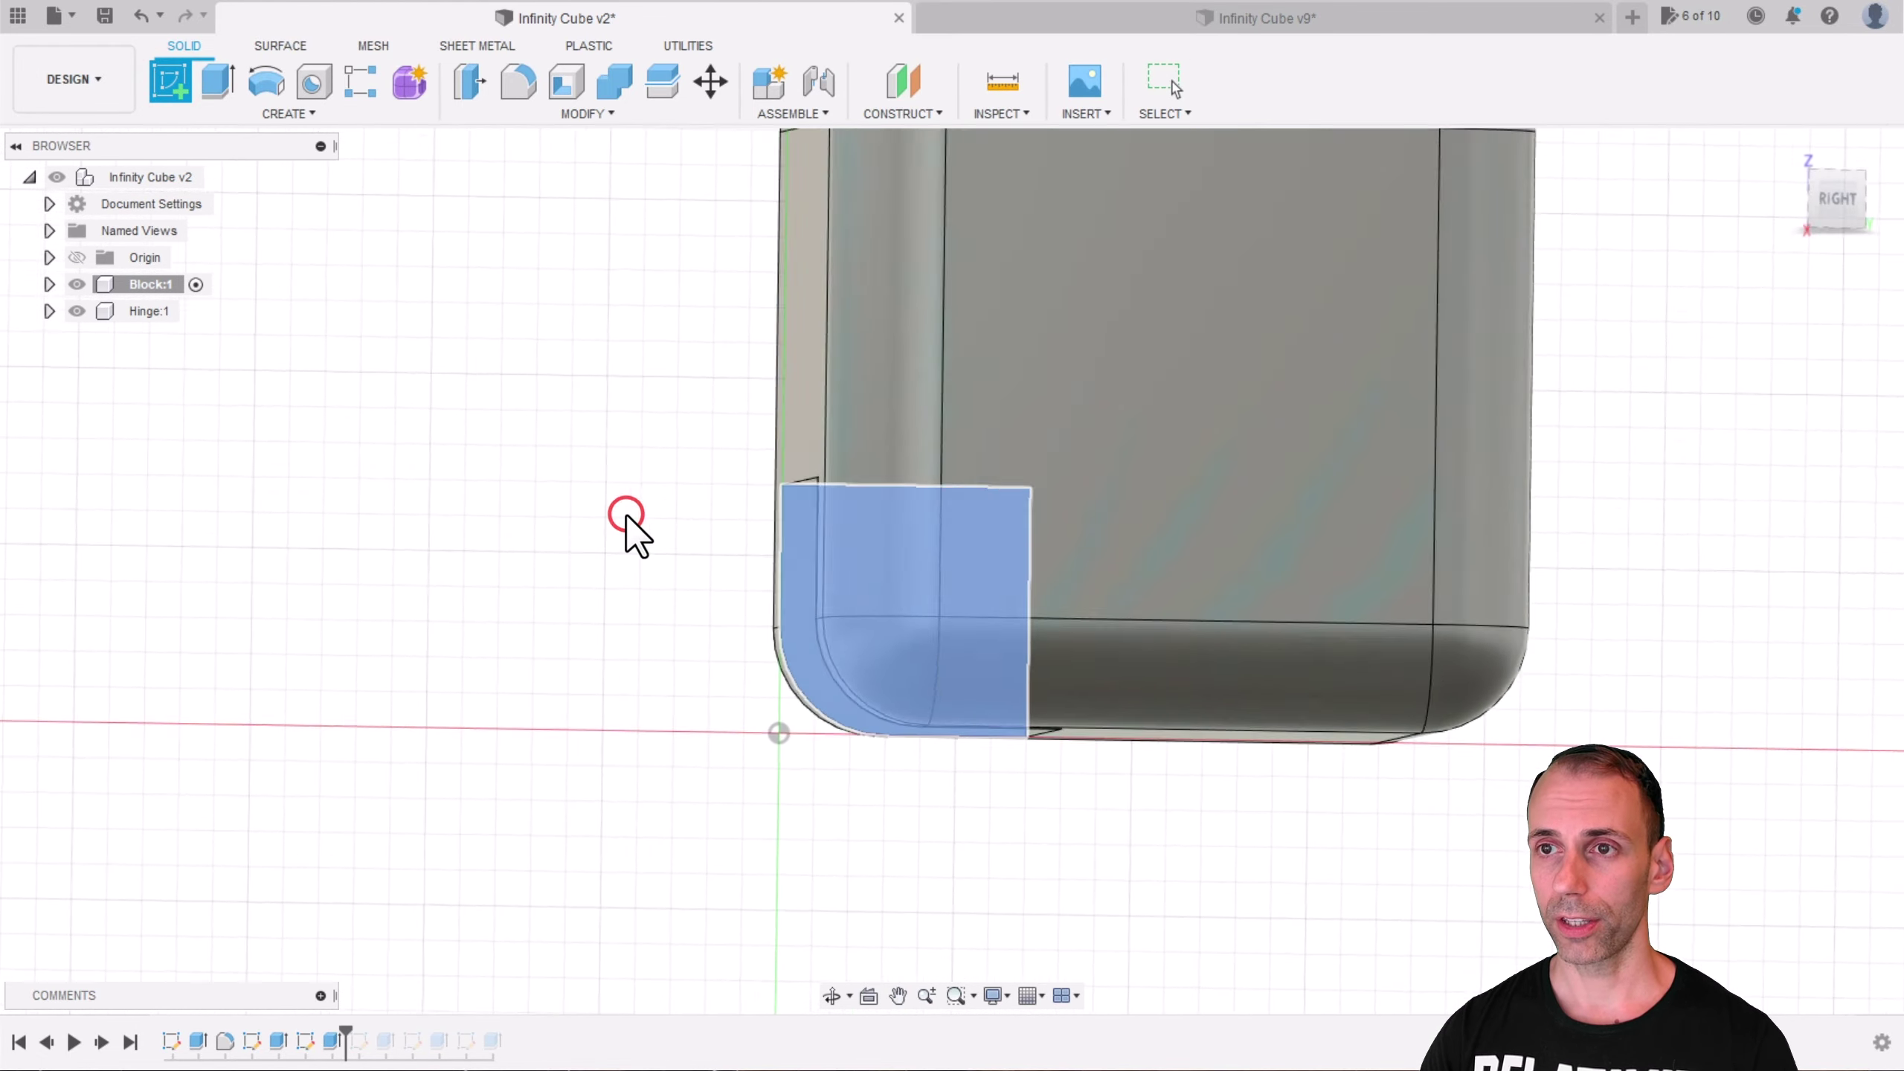
# Step: Draw a construction diagonal from top to bottom corner of the opposite notch face
pyautogui.moveTo(646, 523)
pyautogui.keyDown('shift'); pyautogui.mouseDown(button='middle')
pyautogui.moveTo(727, 488)
pyautogui.moveTo(500, 426)
pyautogui.mouseUp(button='middle'); pyautogui.keyUp('shift')
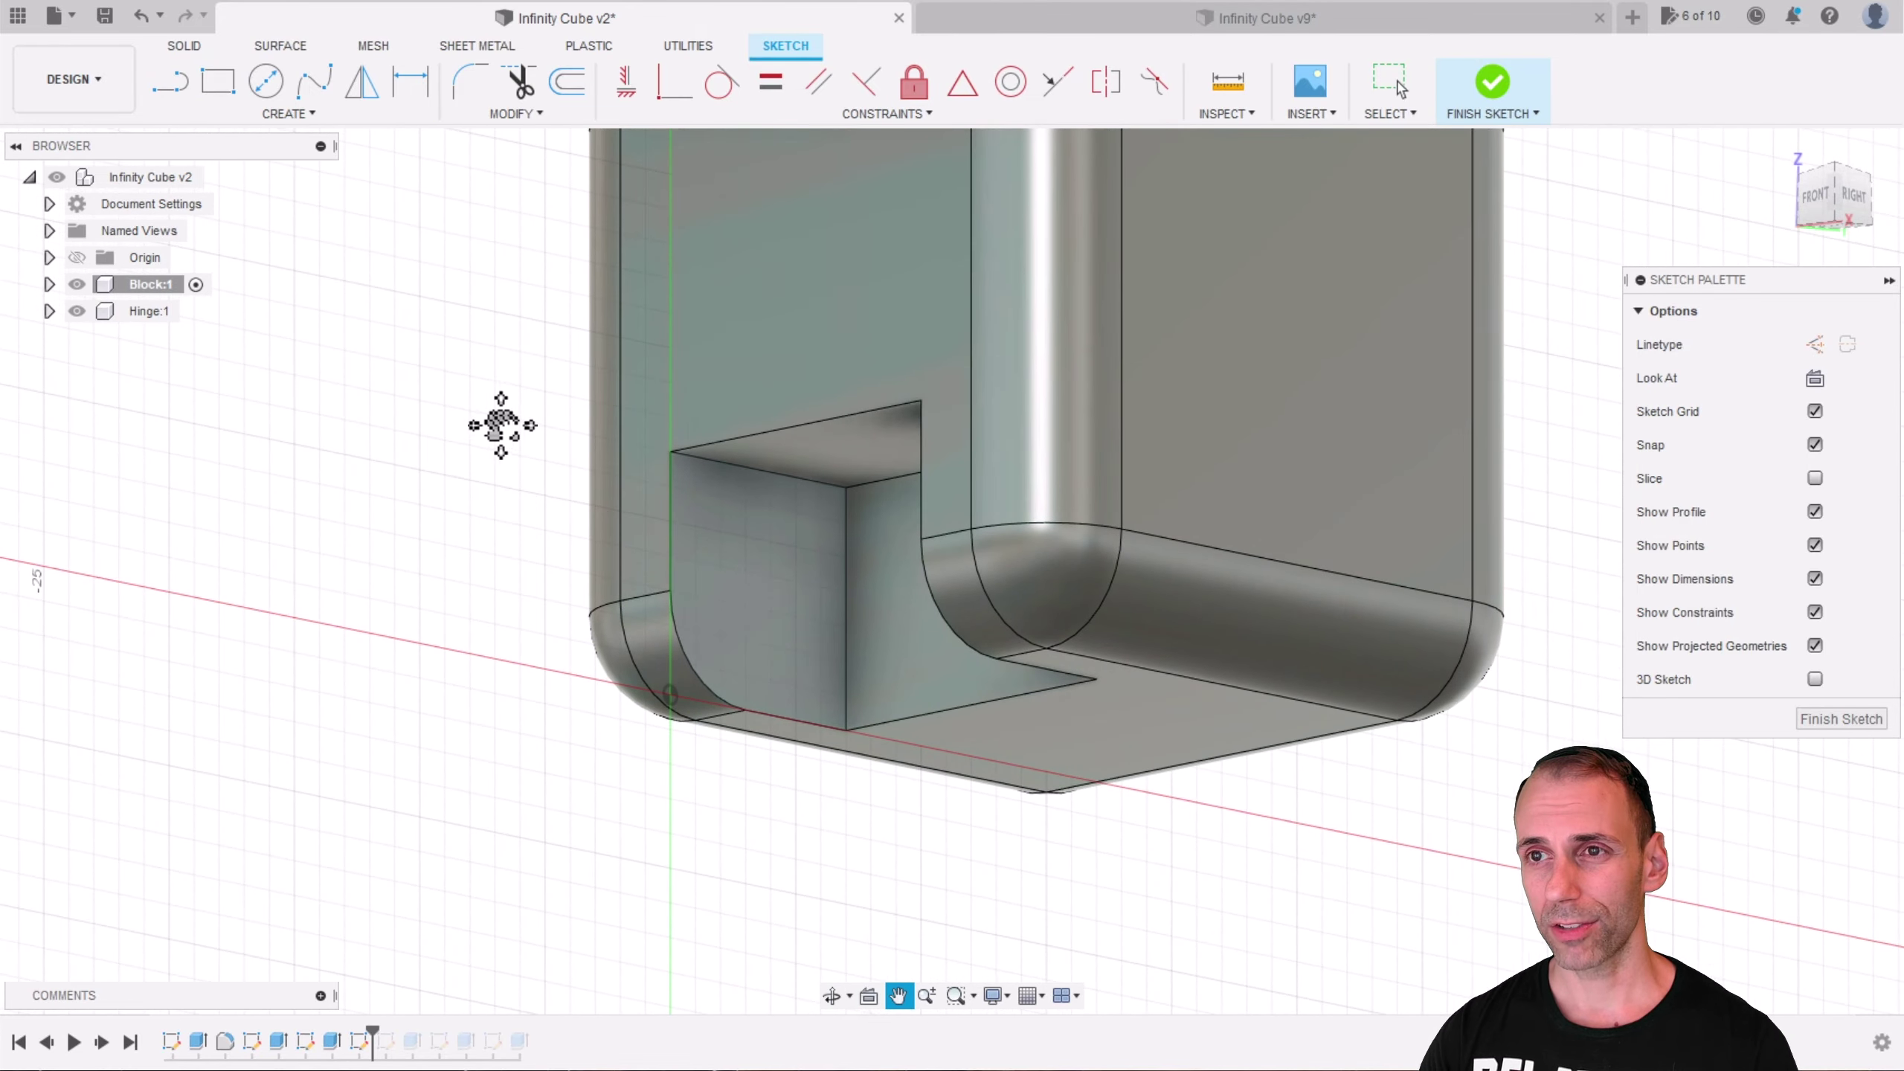
pyautogui.press('x')
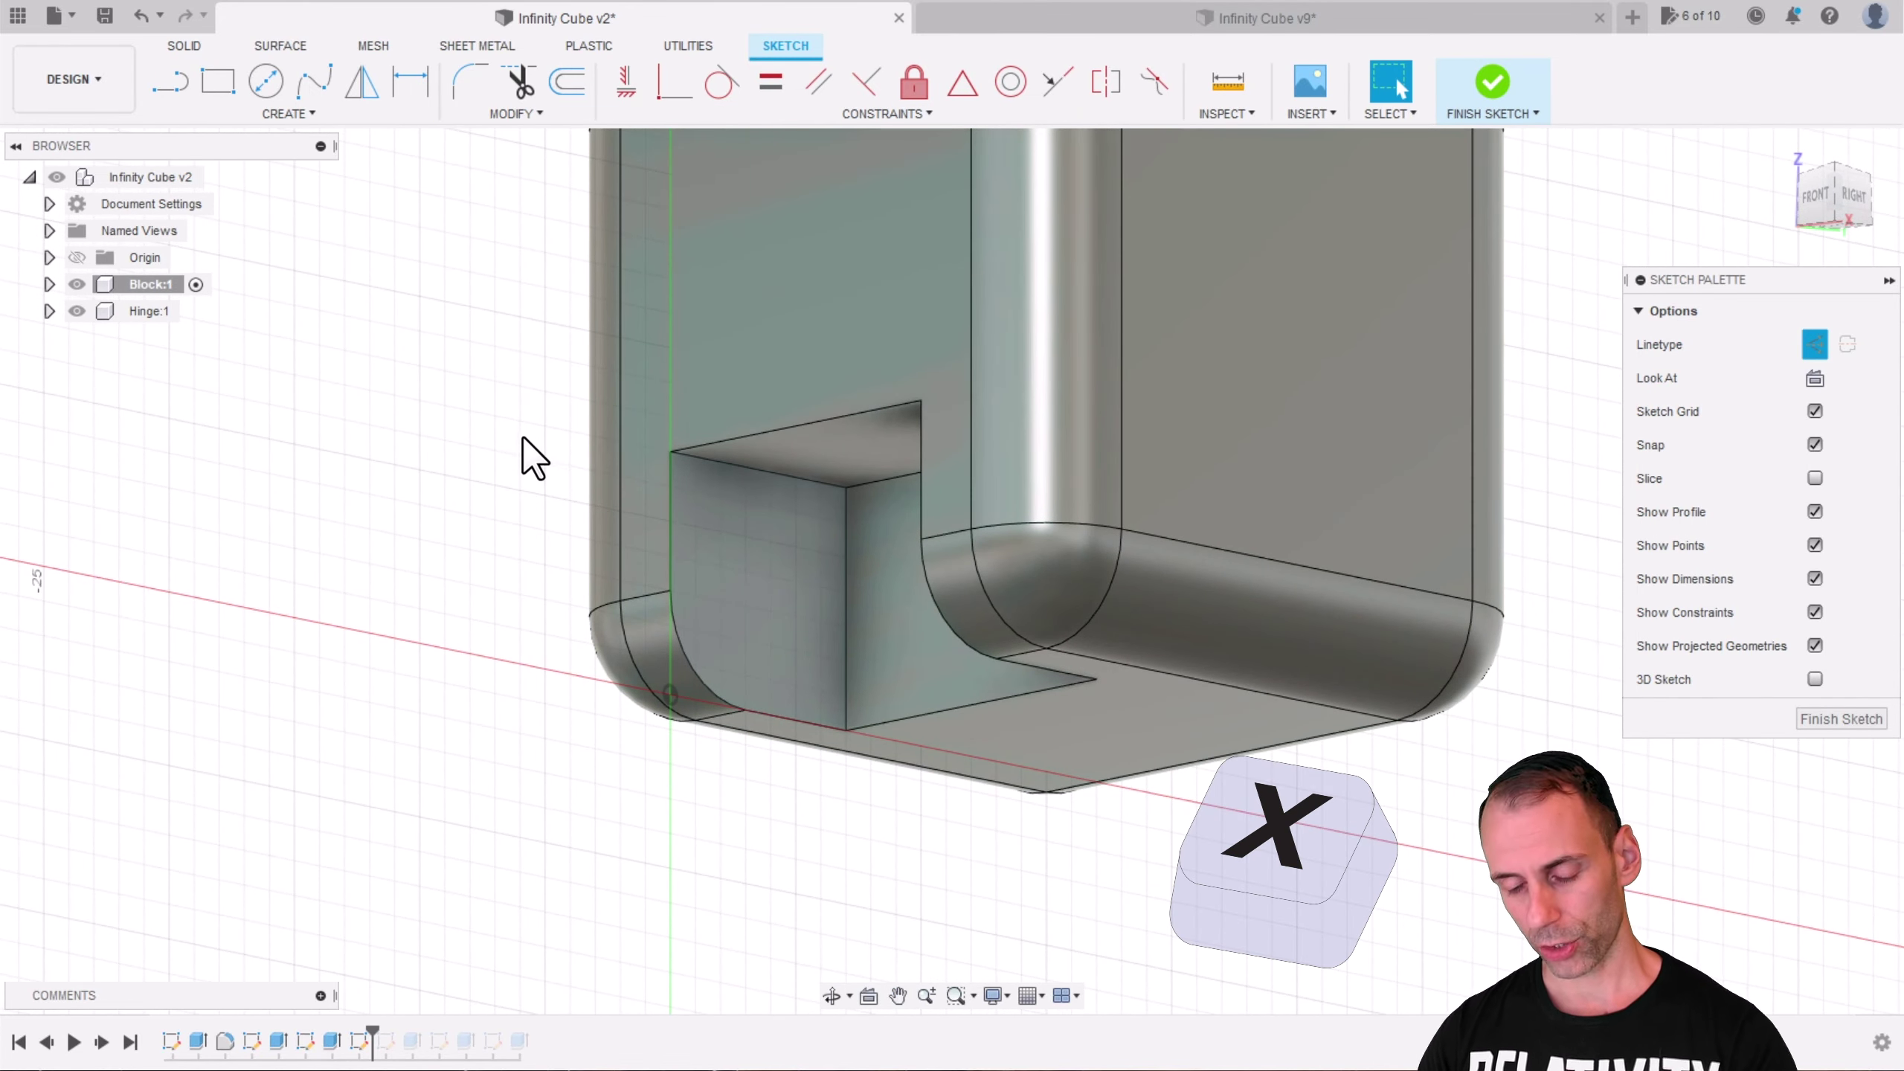
pyautogui.press('l')
pyautogui.scroll(3, 690, 465)
pyautogui.click(648, 446)
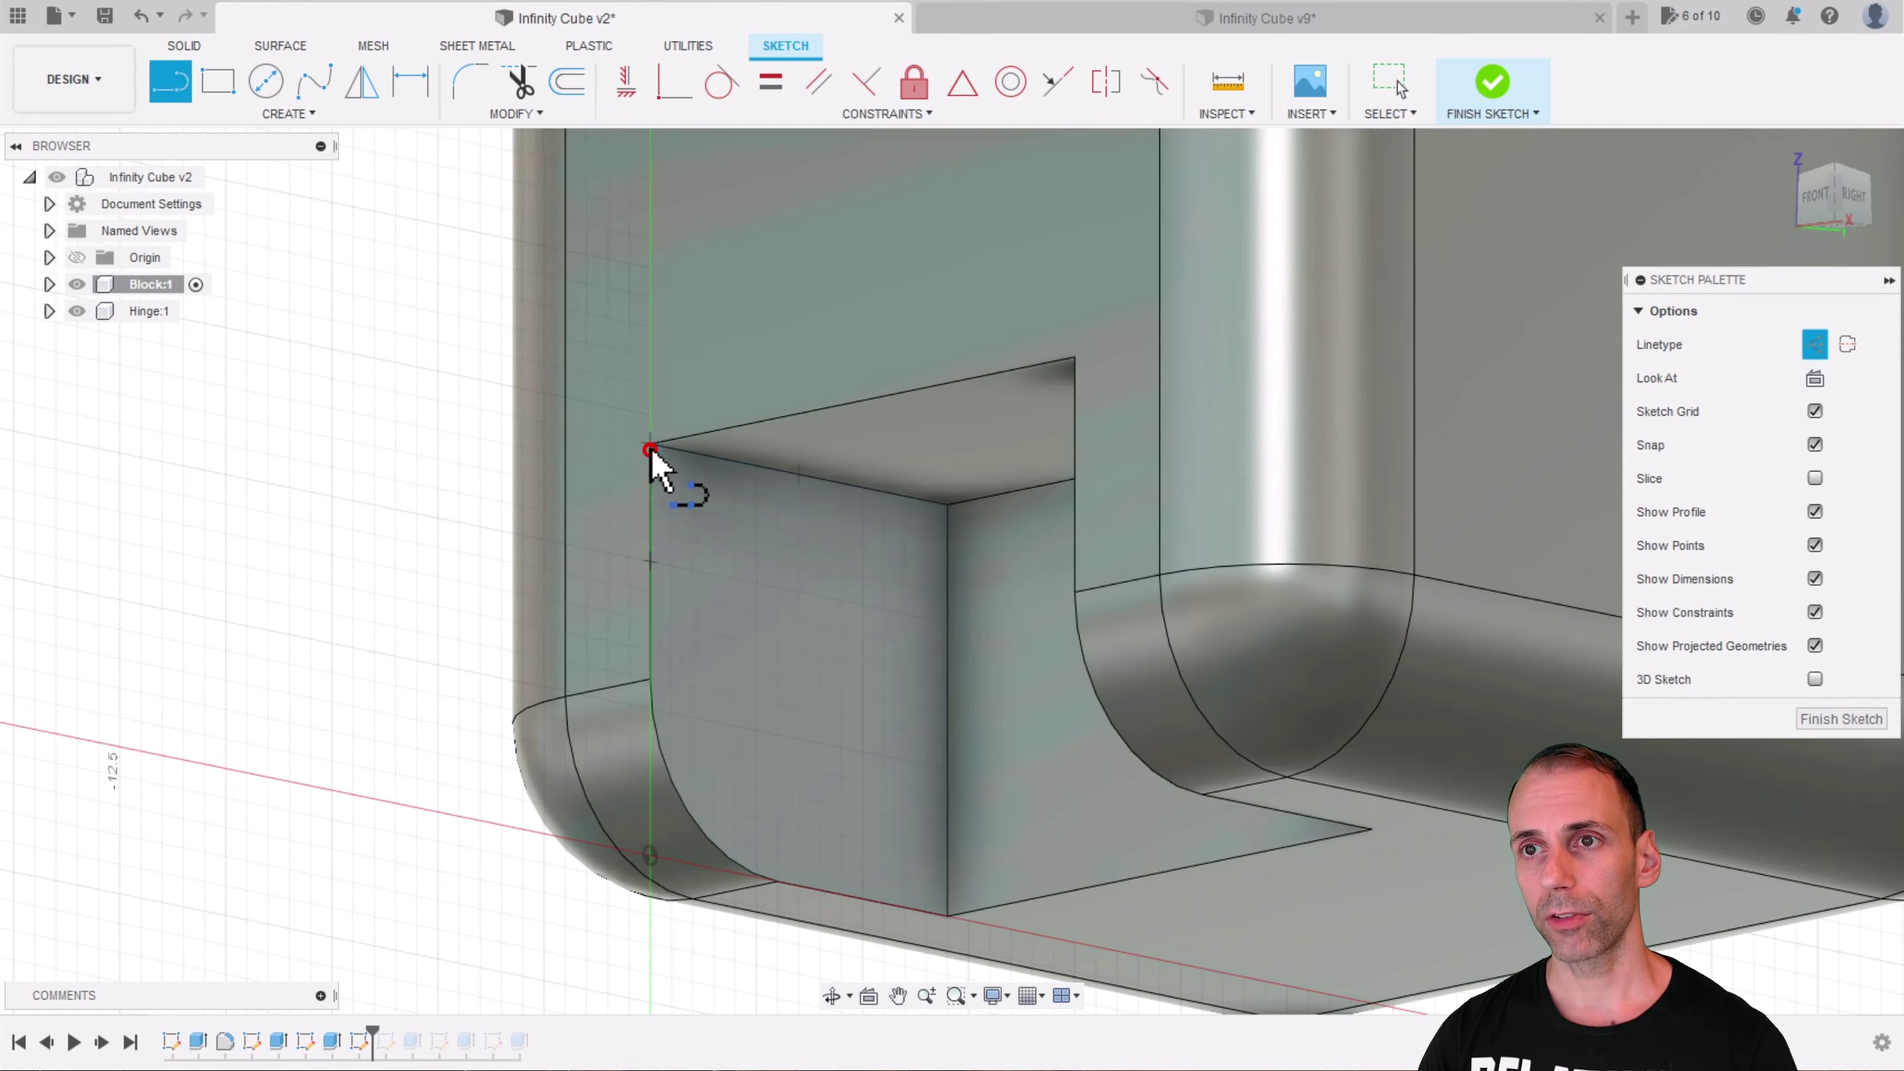
pyautogui.click(949, 909)
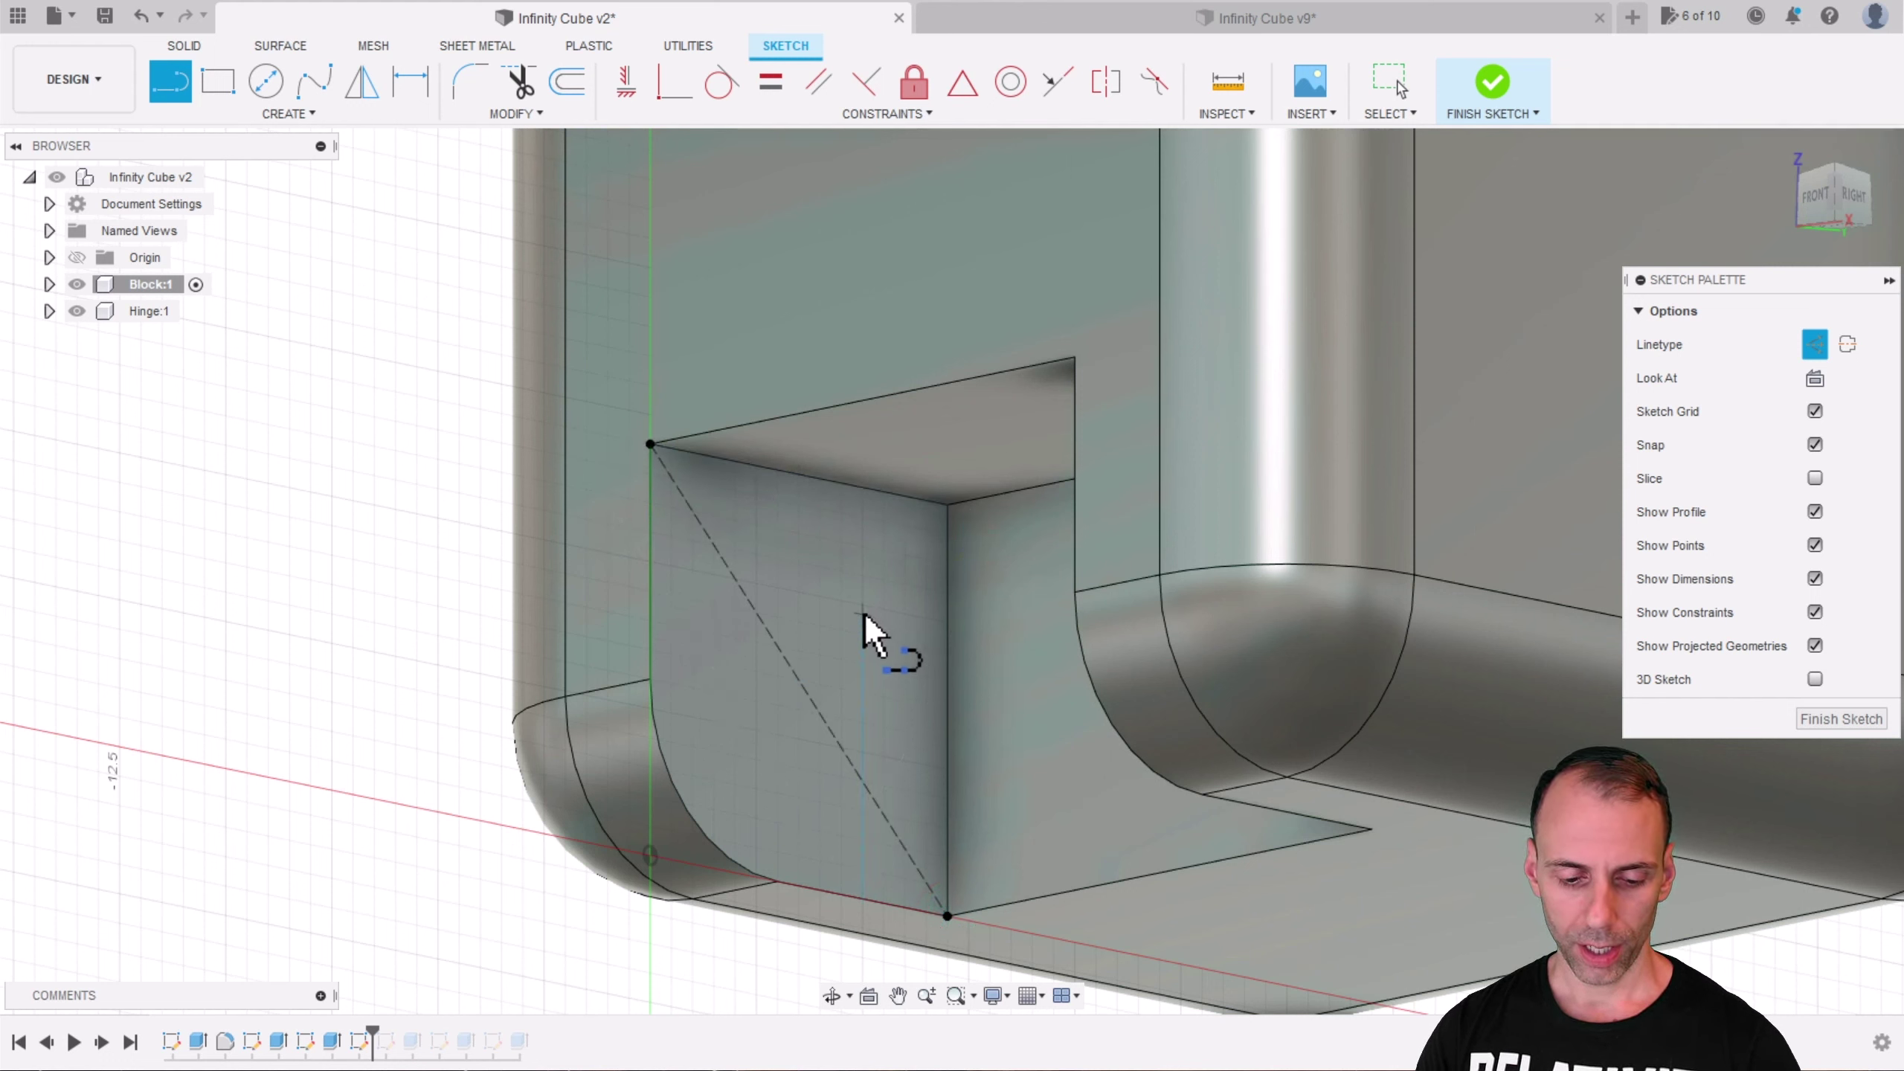
pyautogui.press('c')
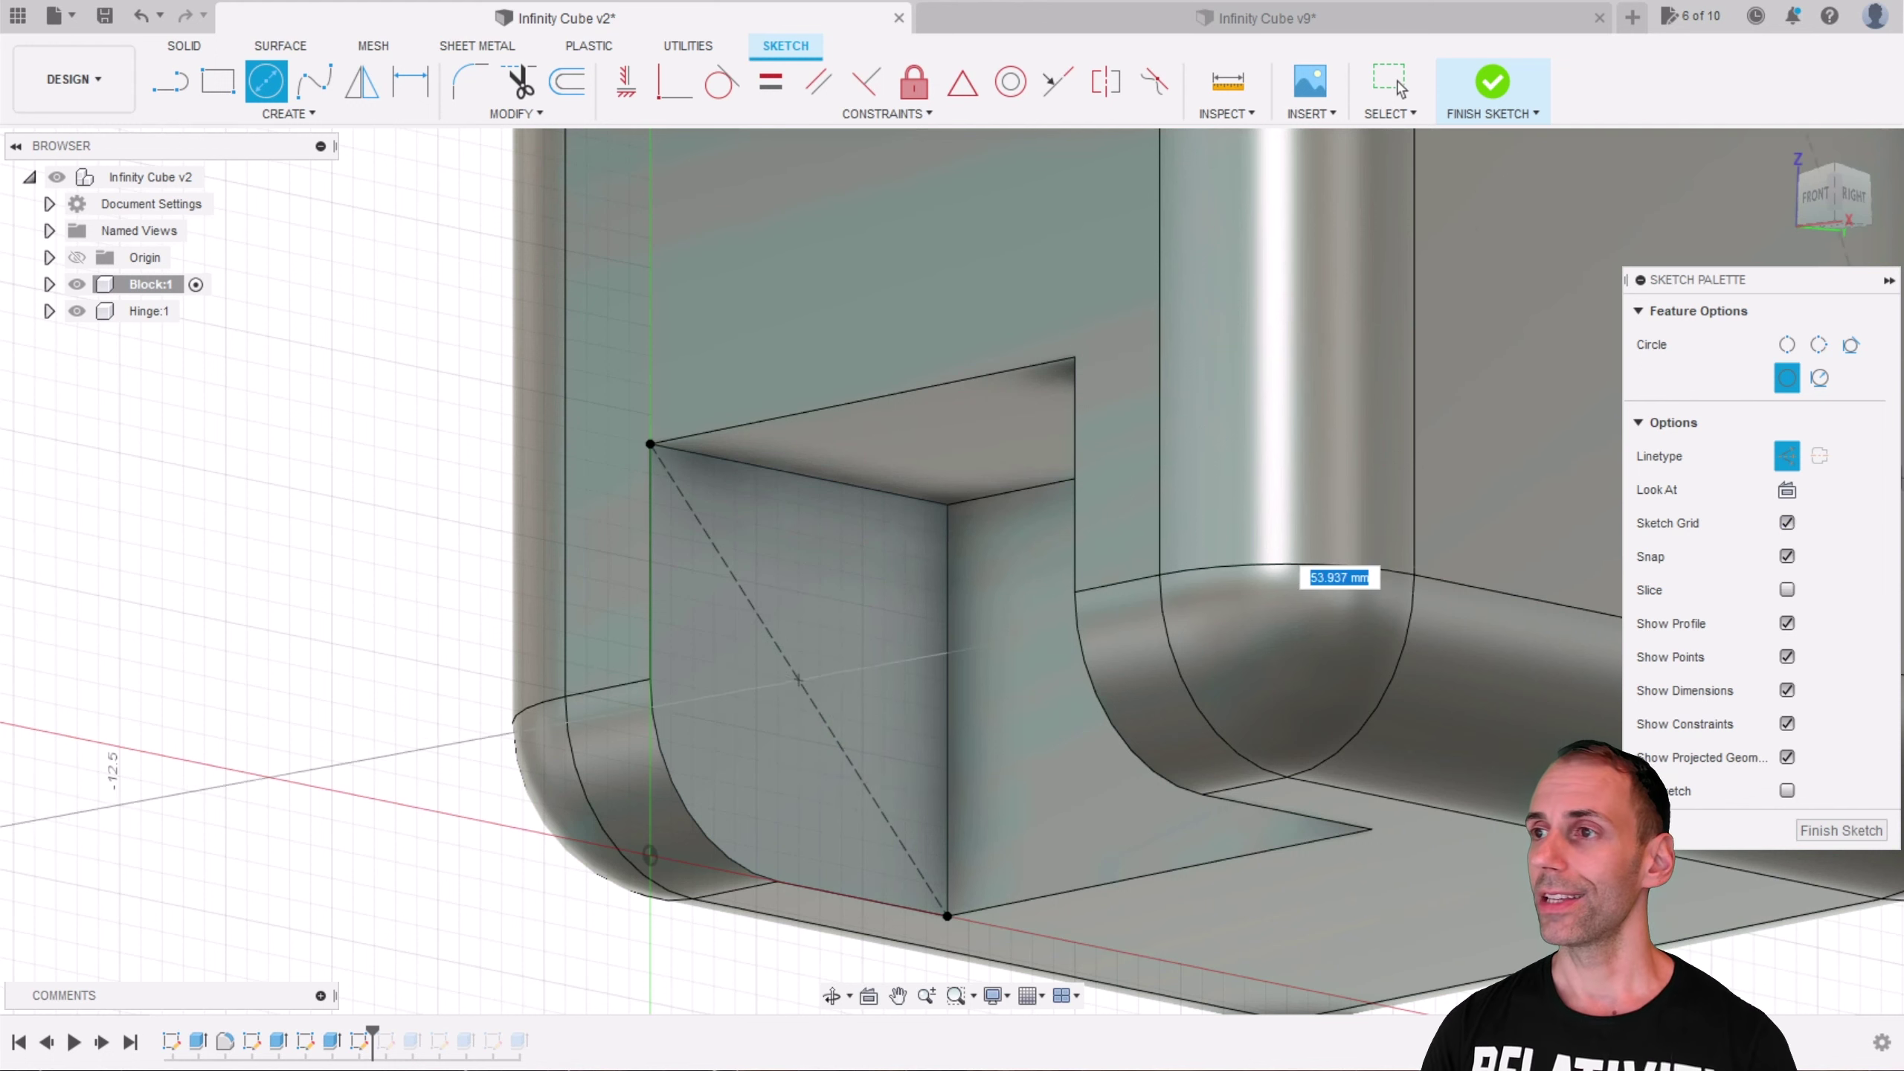
# Step: Draw a normal 2.8 mm circle and extrude it -2.5 mm to cut the pin hole
pyautogui.click(1787, 458)
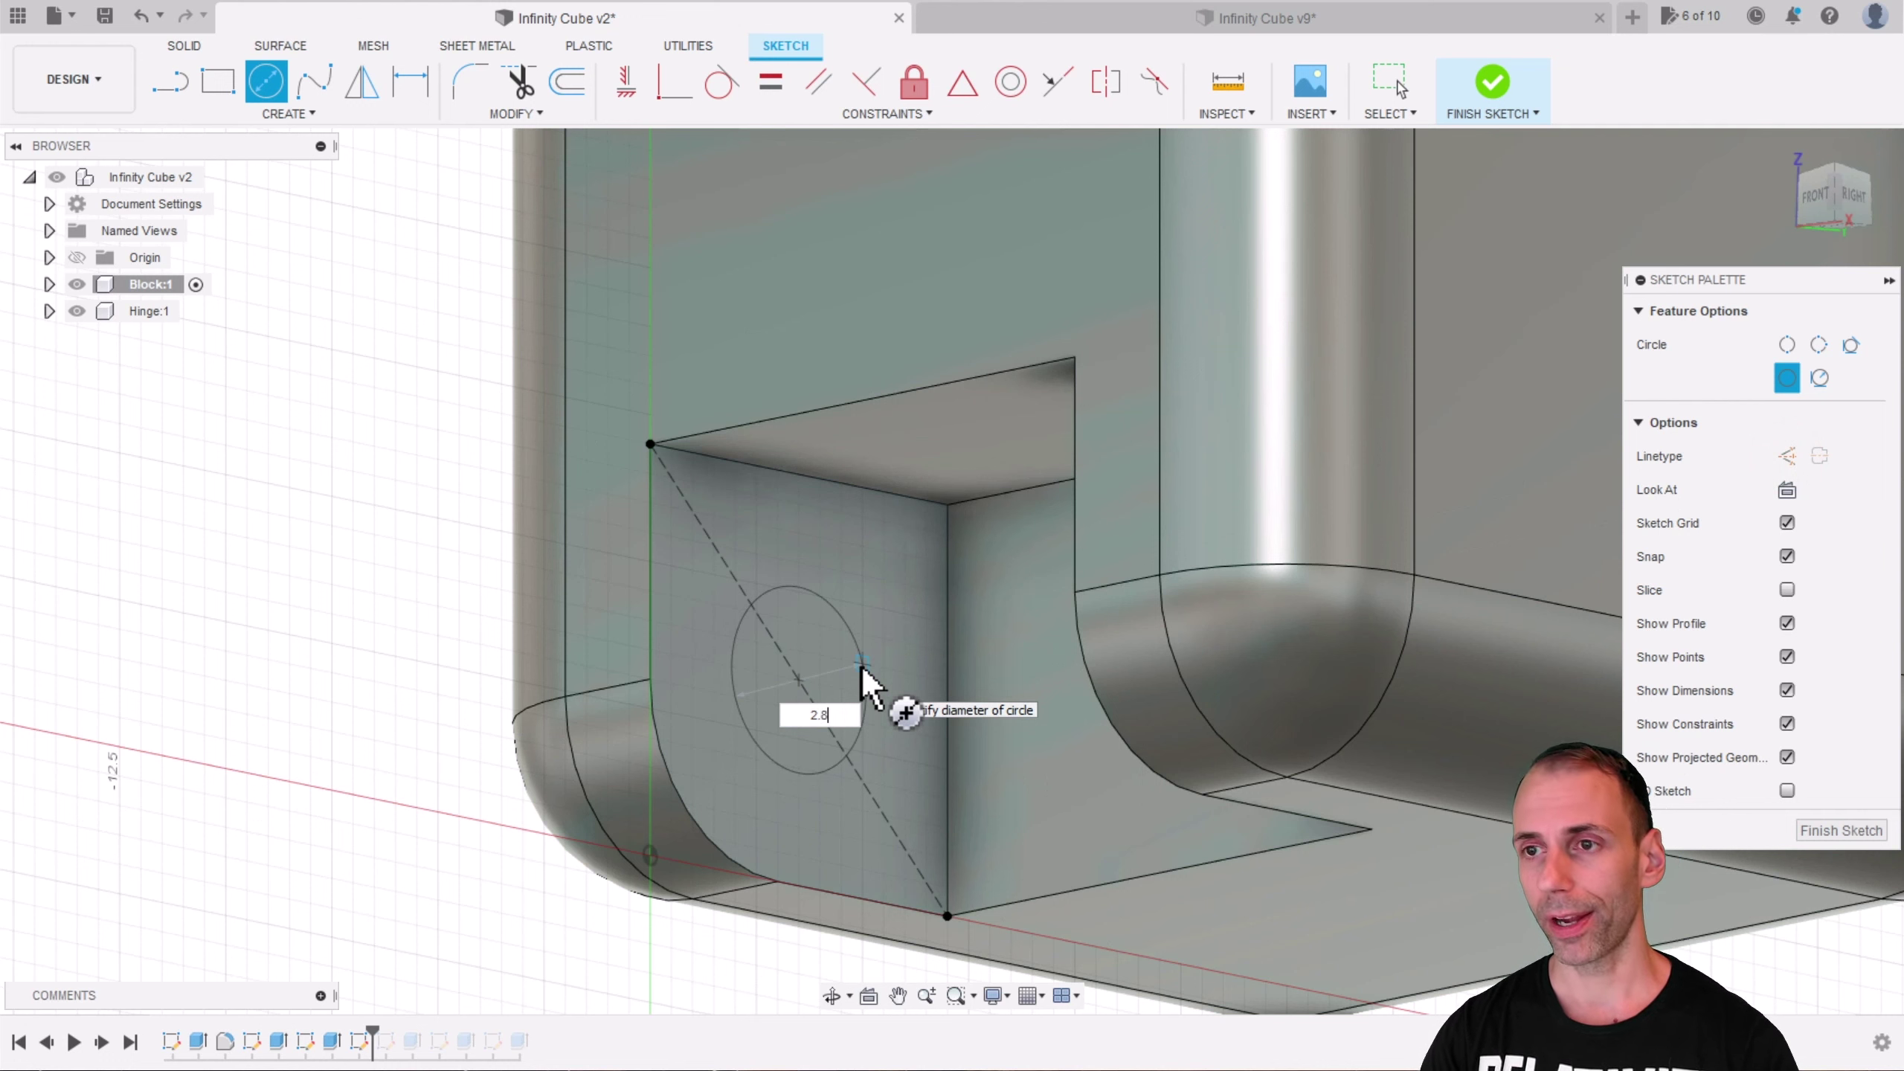
pyautogui.press('Return')
pyautogui.click(815, 628)
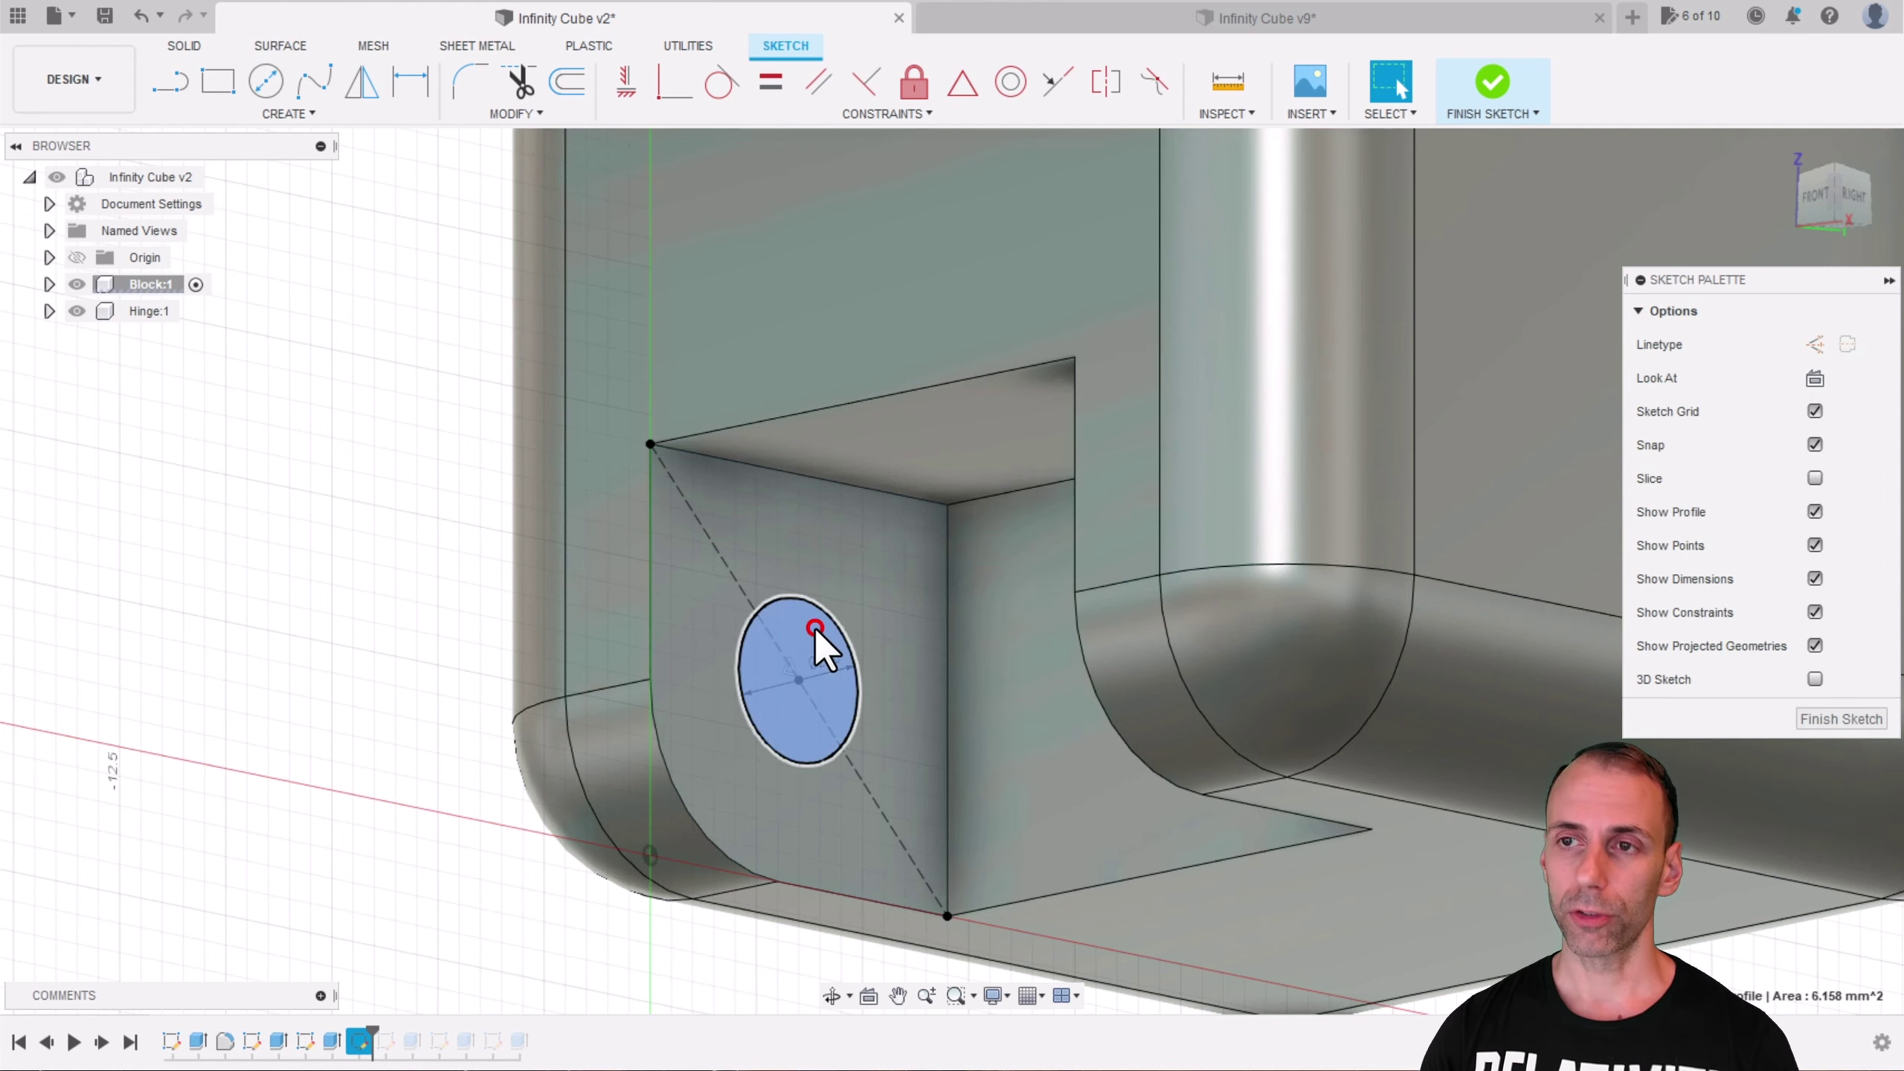
pyautogui.write('e-')
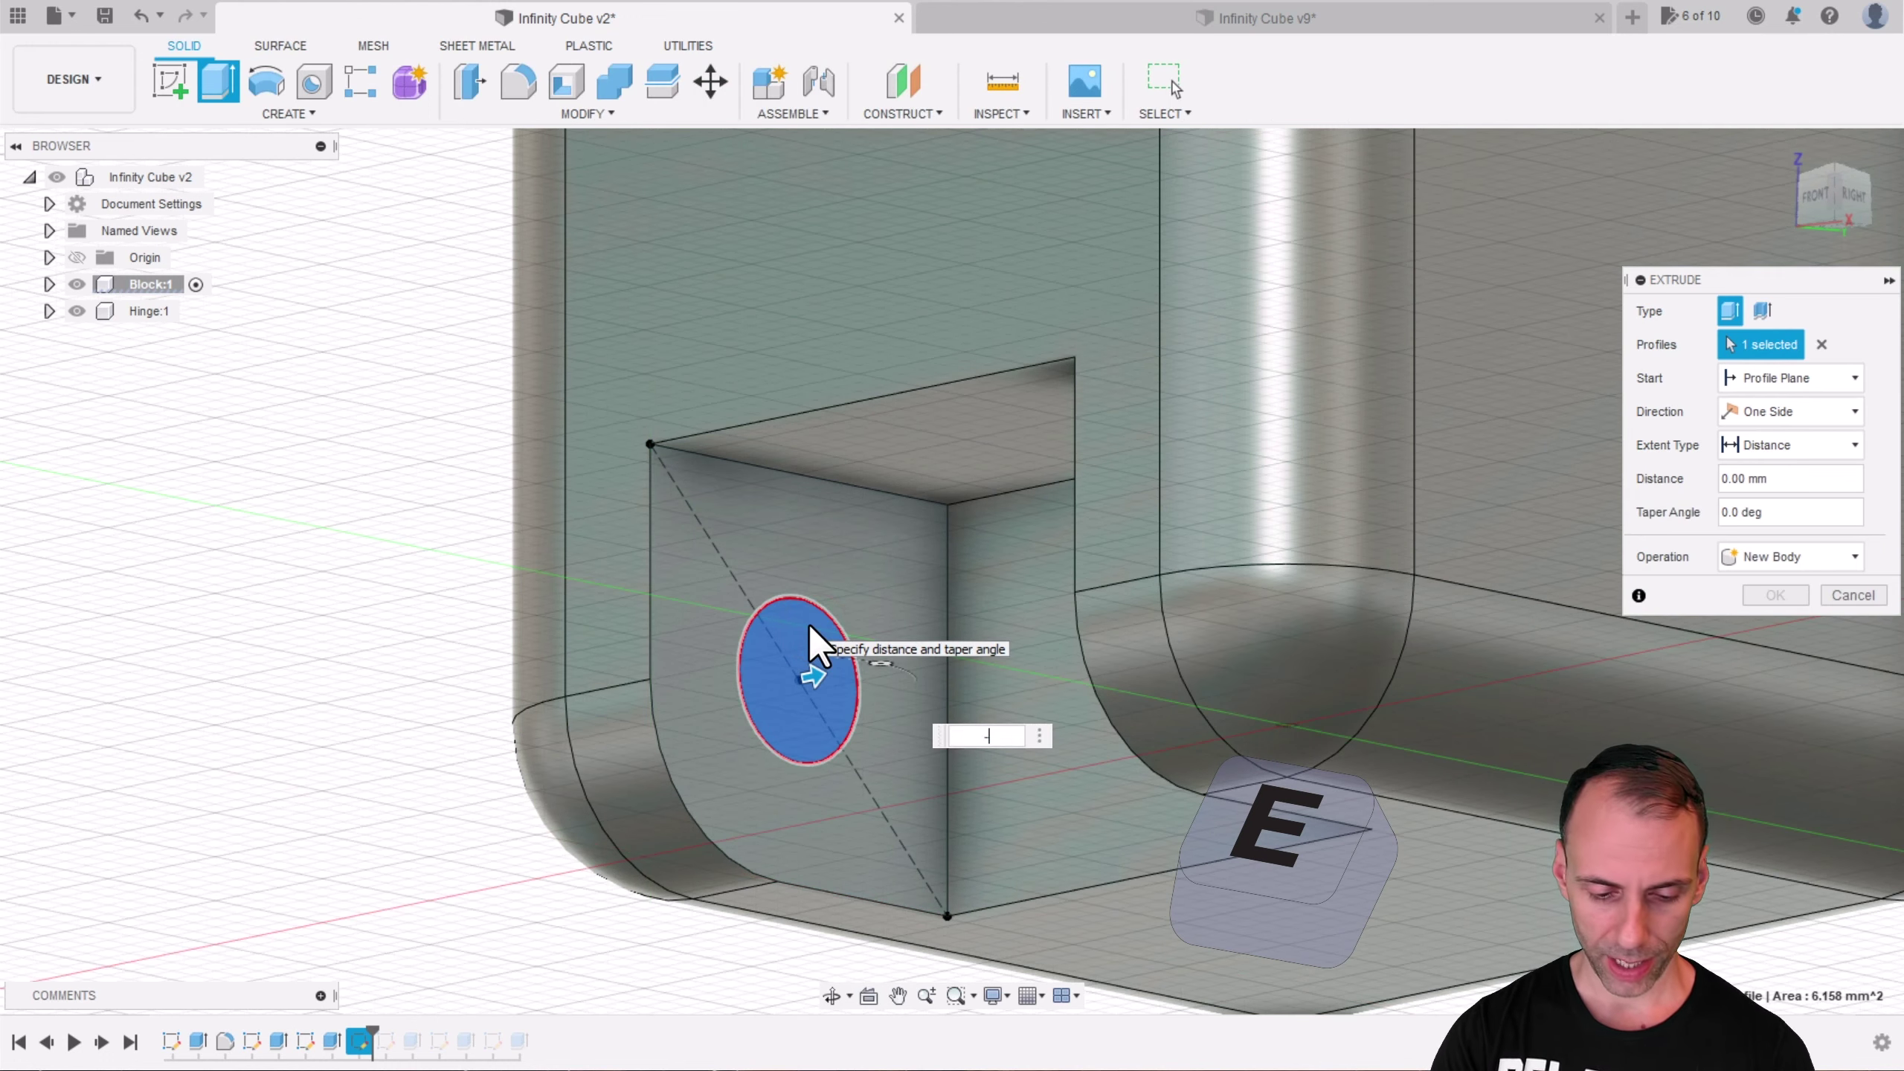
pyautogui.write('2.5')
pyautogui.press('Return')
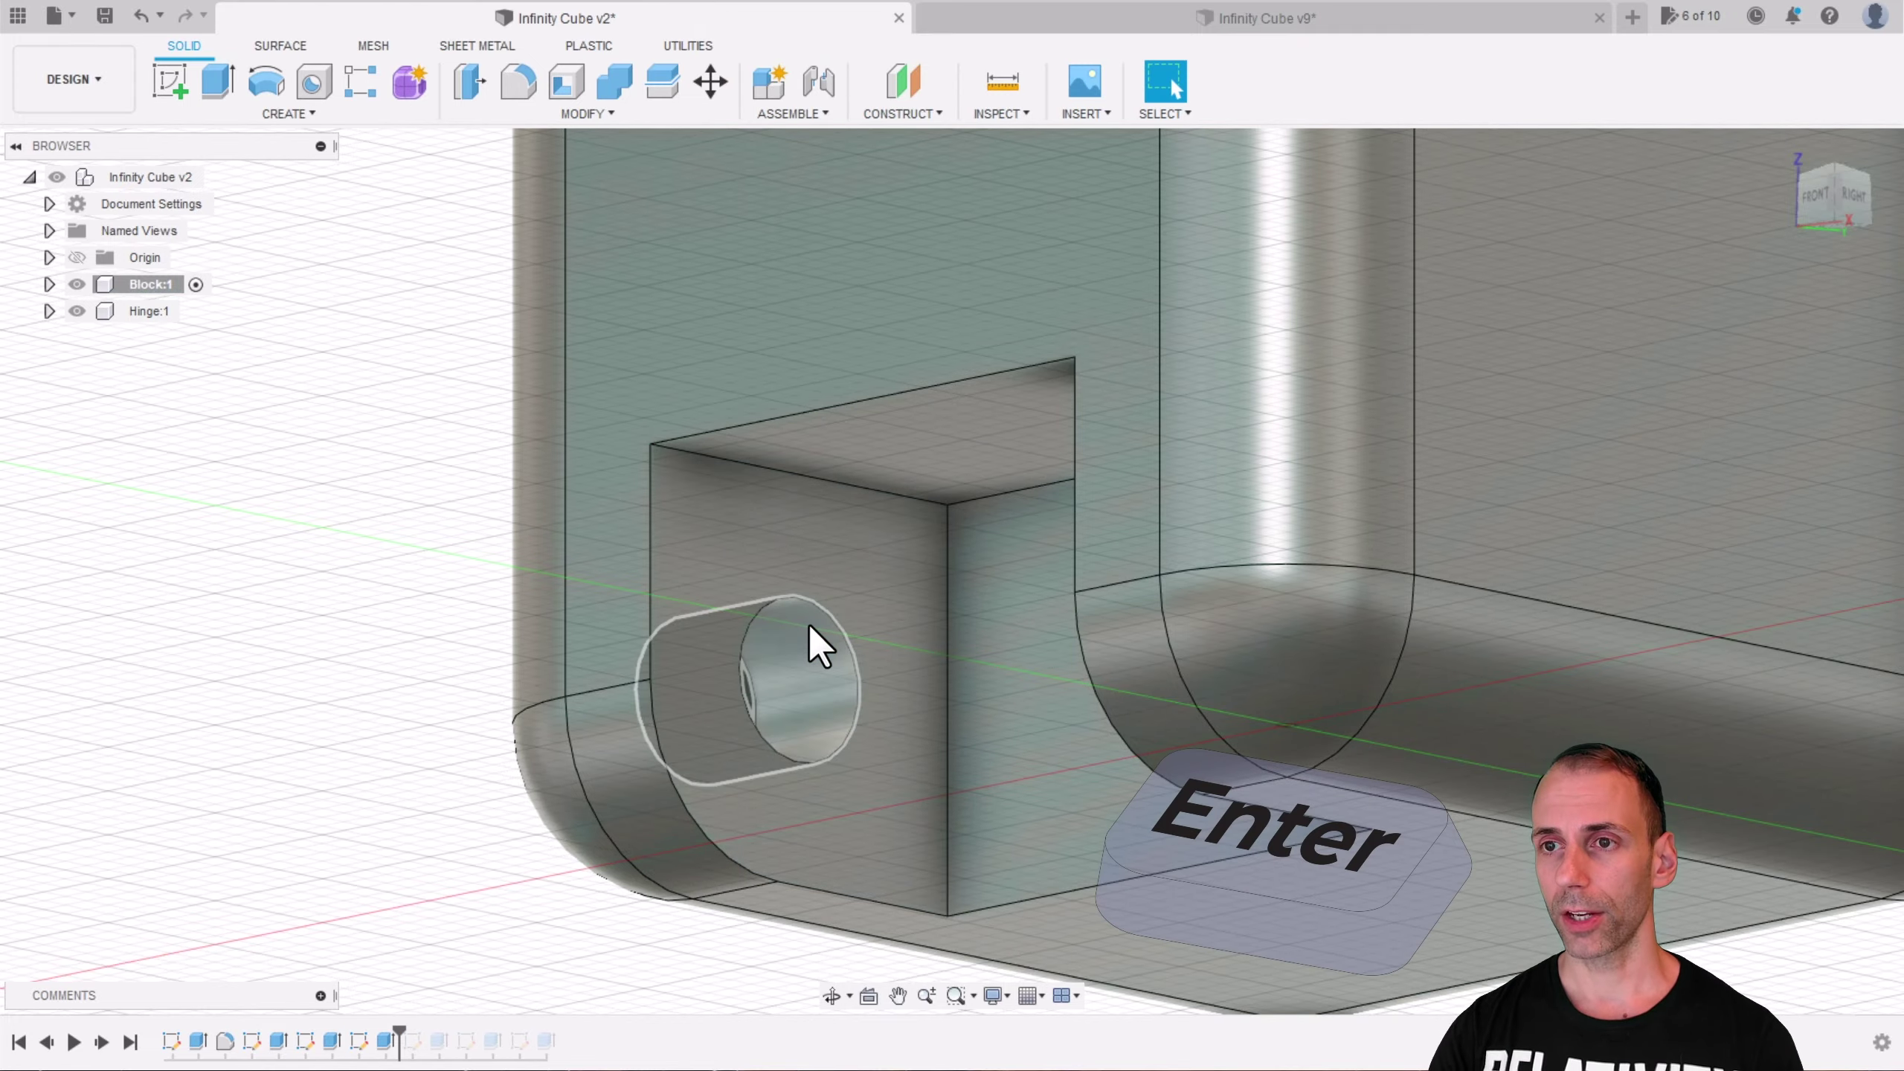
pyautogui.scroll(-5, 810, 608)
pyautogui.keyDown('shift'); pyautogui.moveTo(813, 583); pyautogui.dragTo(735, 667, button='middle'); pyautogui.keyUp('shift')
pyautogui.scroll(3, 777, 685)
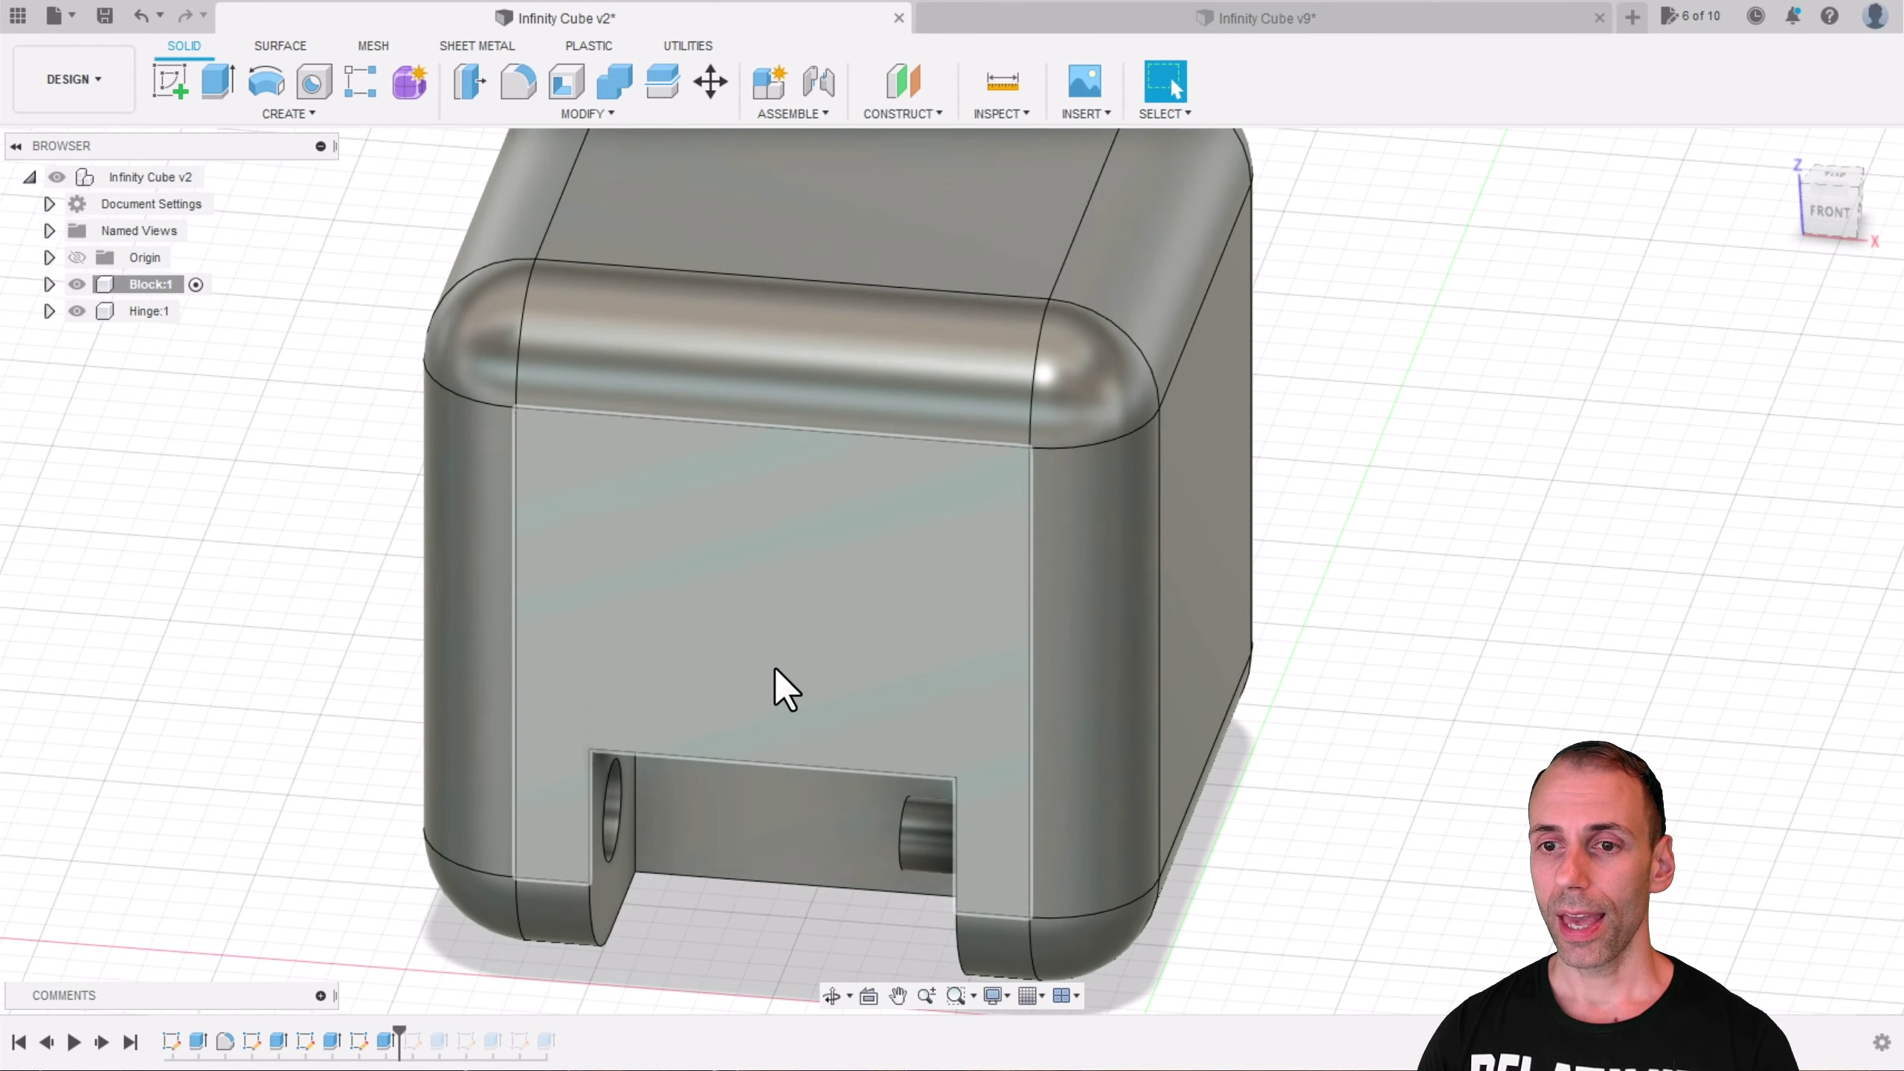
pyautogui.scroll(-2, 1174, 263)
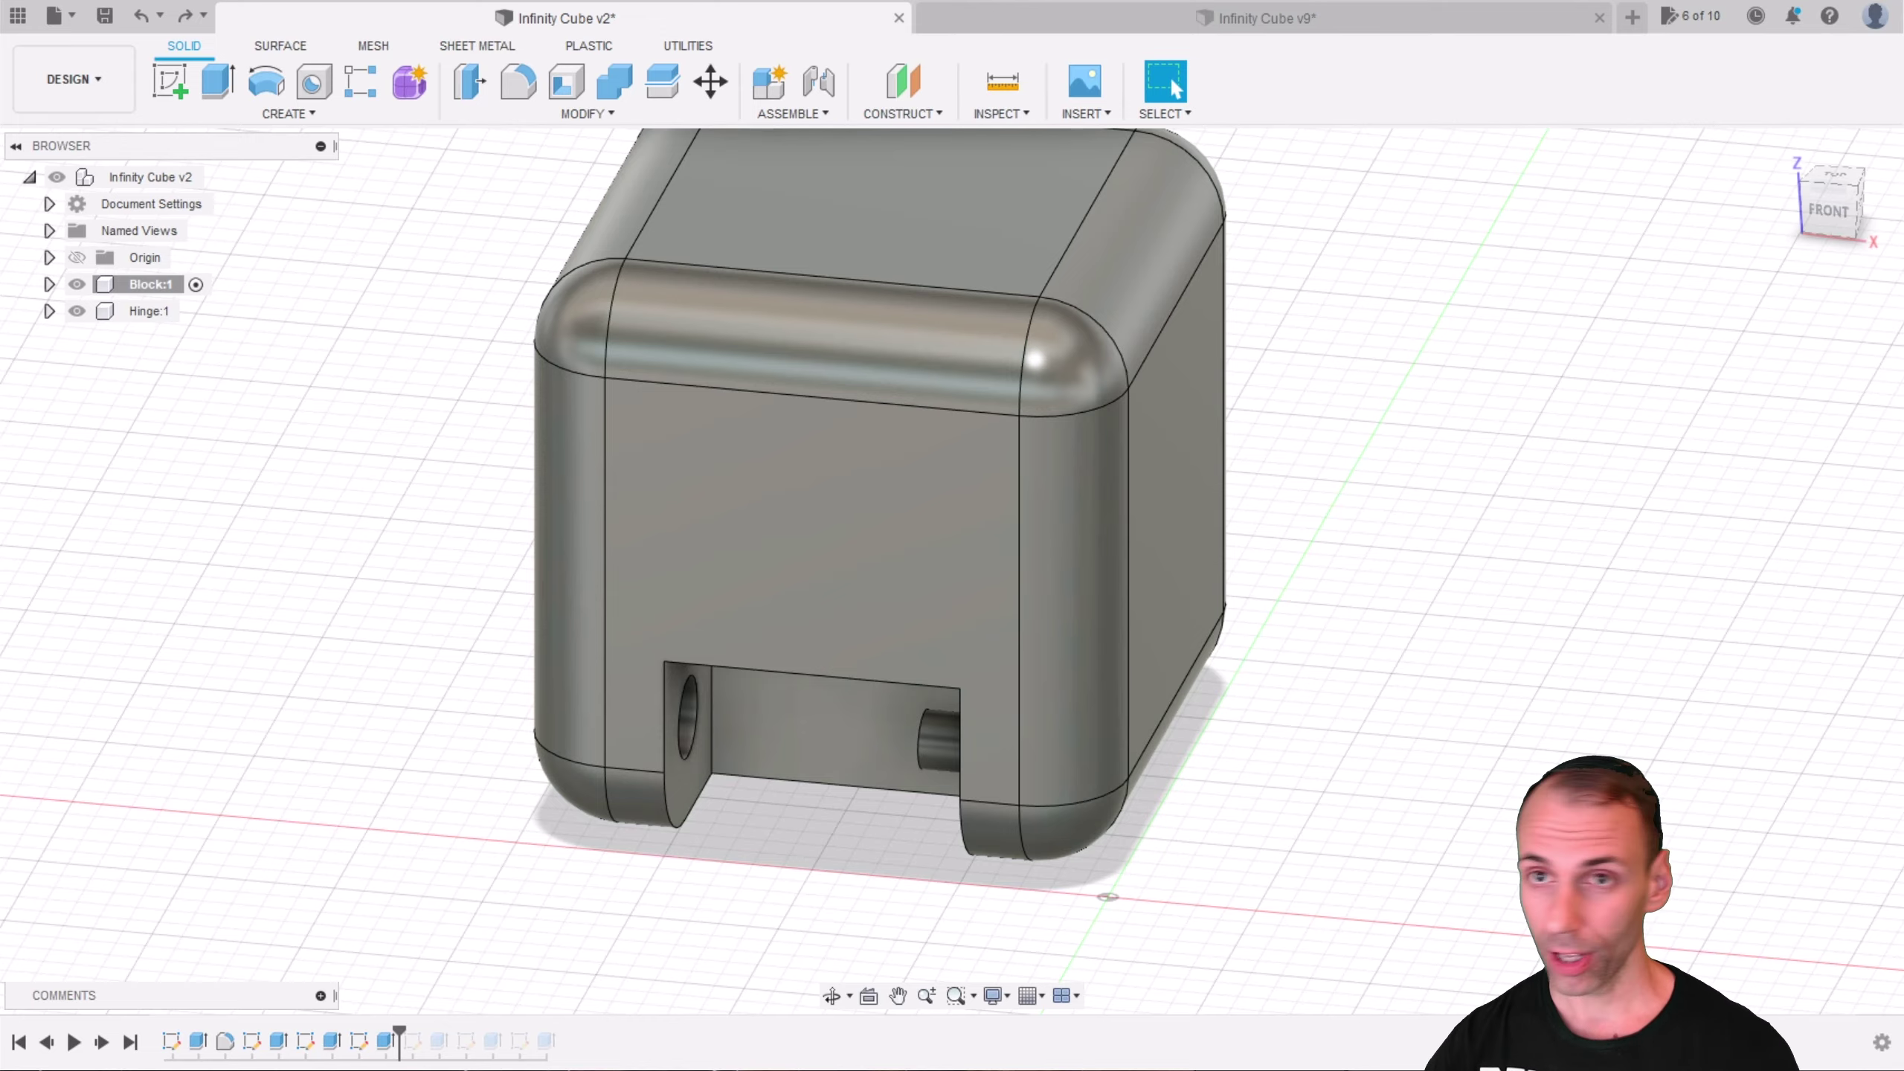
pyautogui.keyDown('shift'); pyautogui.moveTo(1313, 698); pyautogui.dragTo(1046, 523, button='middle'); pyautogui.keyUp('shift')
pyautogui.scroll(-2, 959, 480)
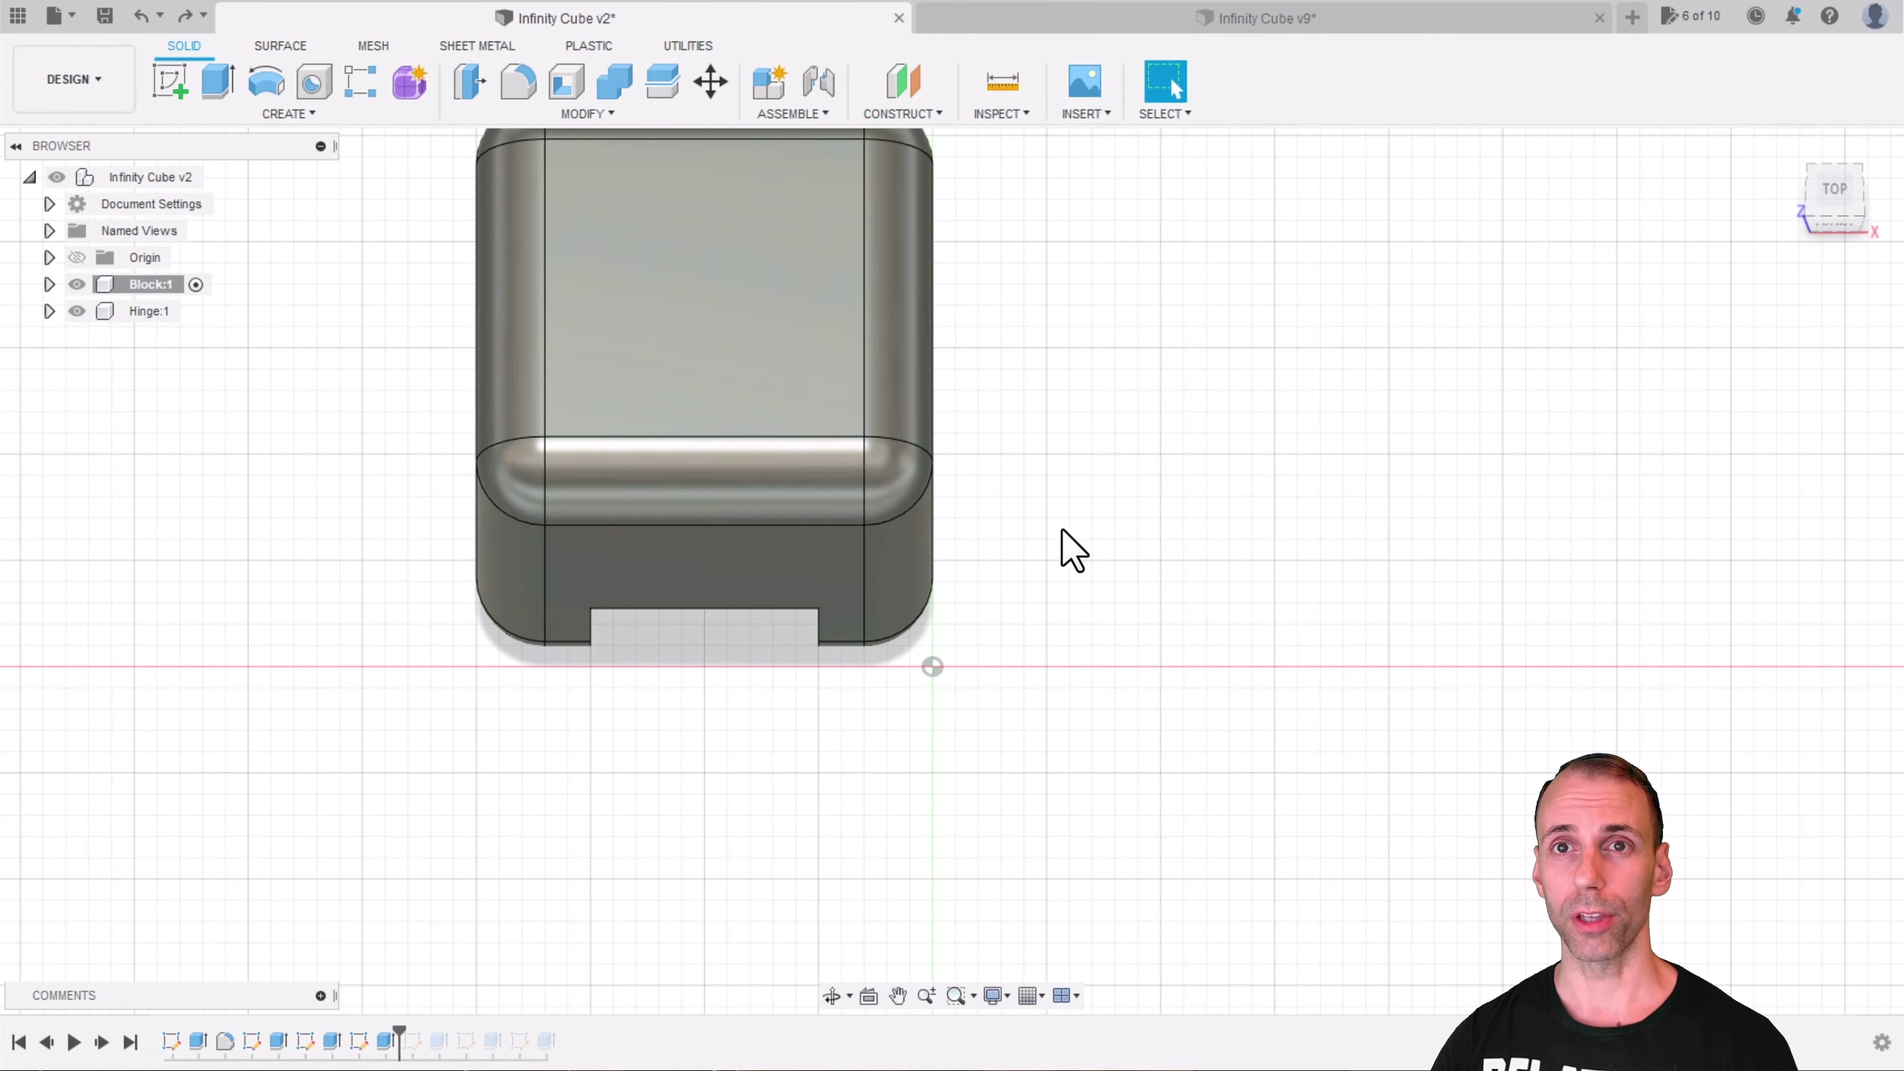
# Step: Mirror the notched block across its lower face, with Operation set to New Body
pyautogui.click(296, 112)
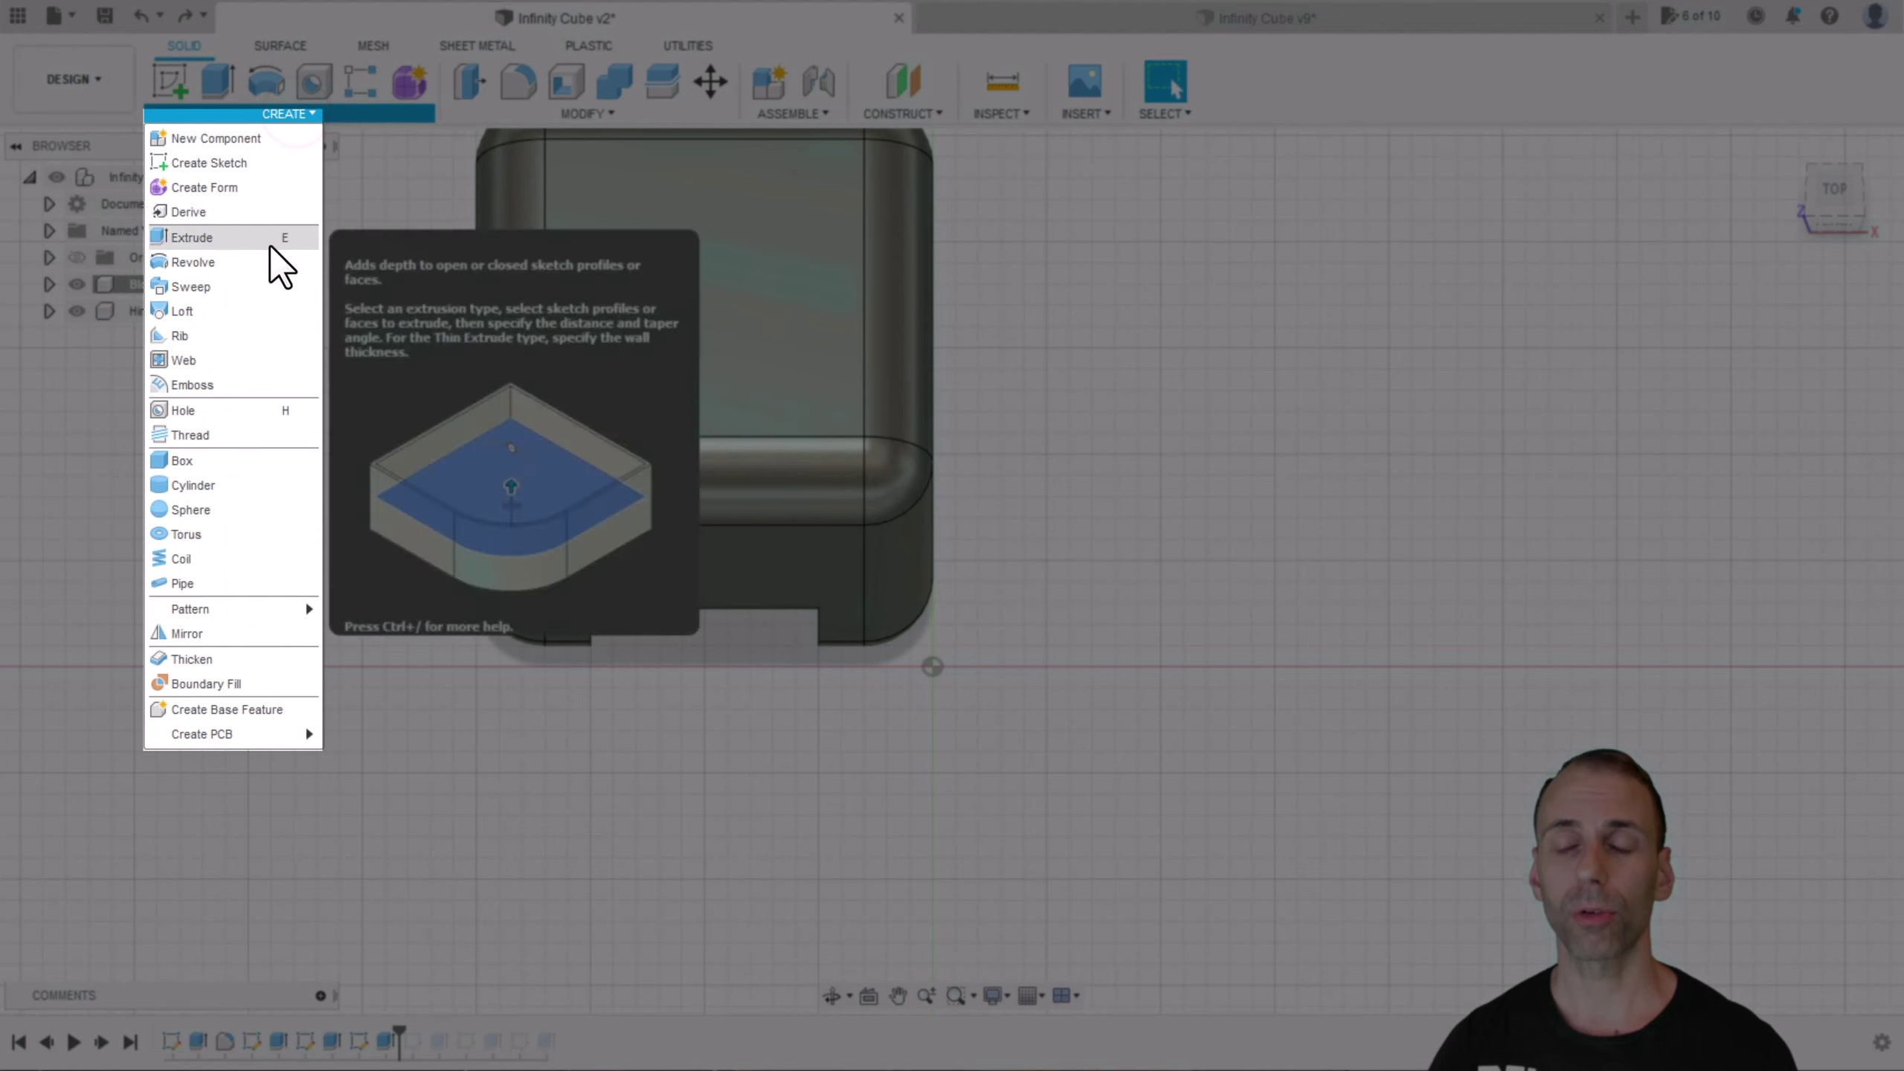
pyautogui.click(233, 635)
pyautogui.moveTo(1051, 381); pyautogui.dragTo(1048, 390, button='middle')
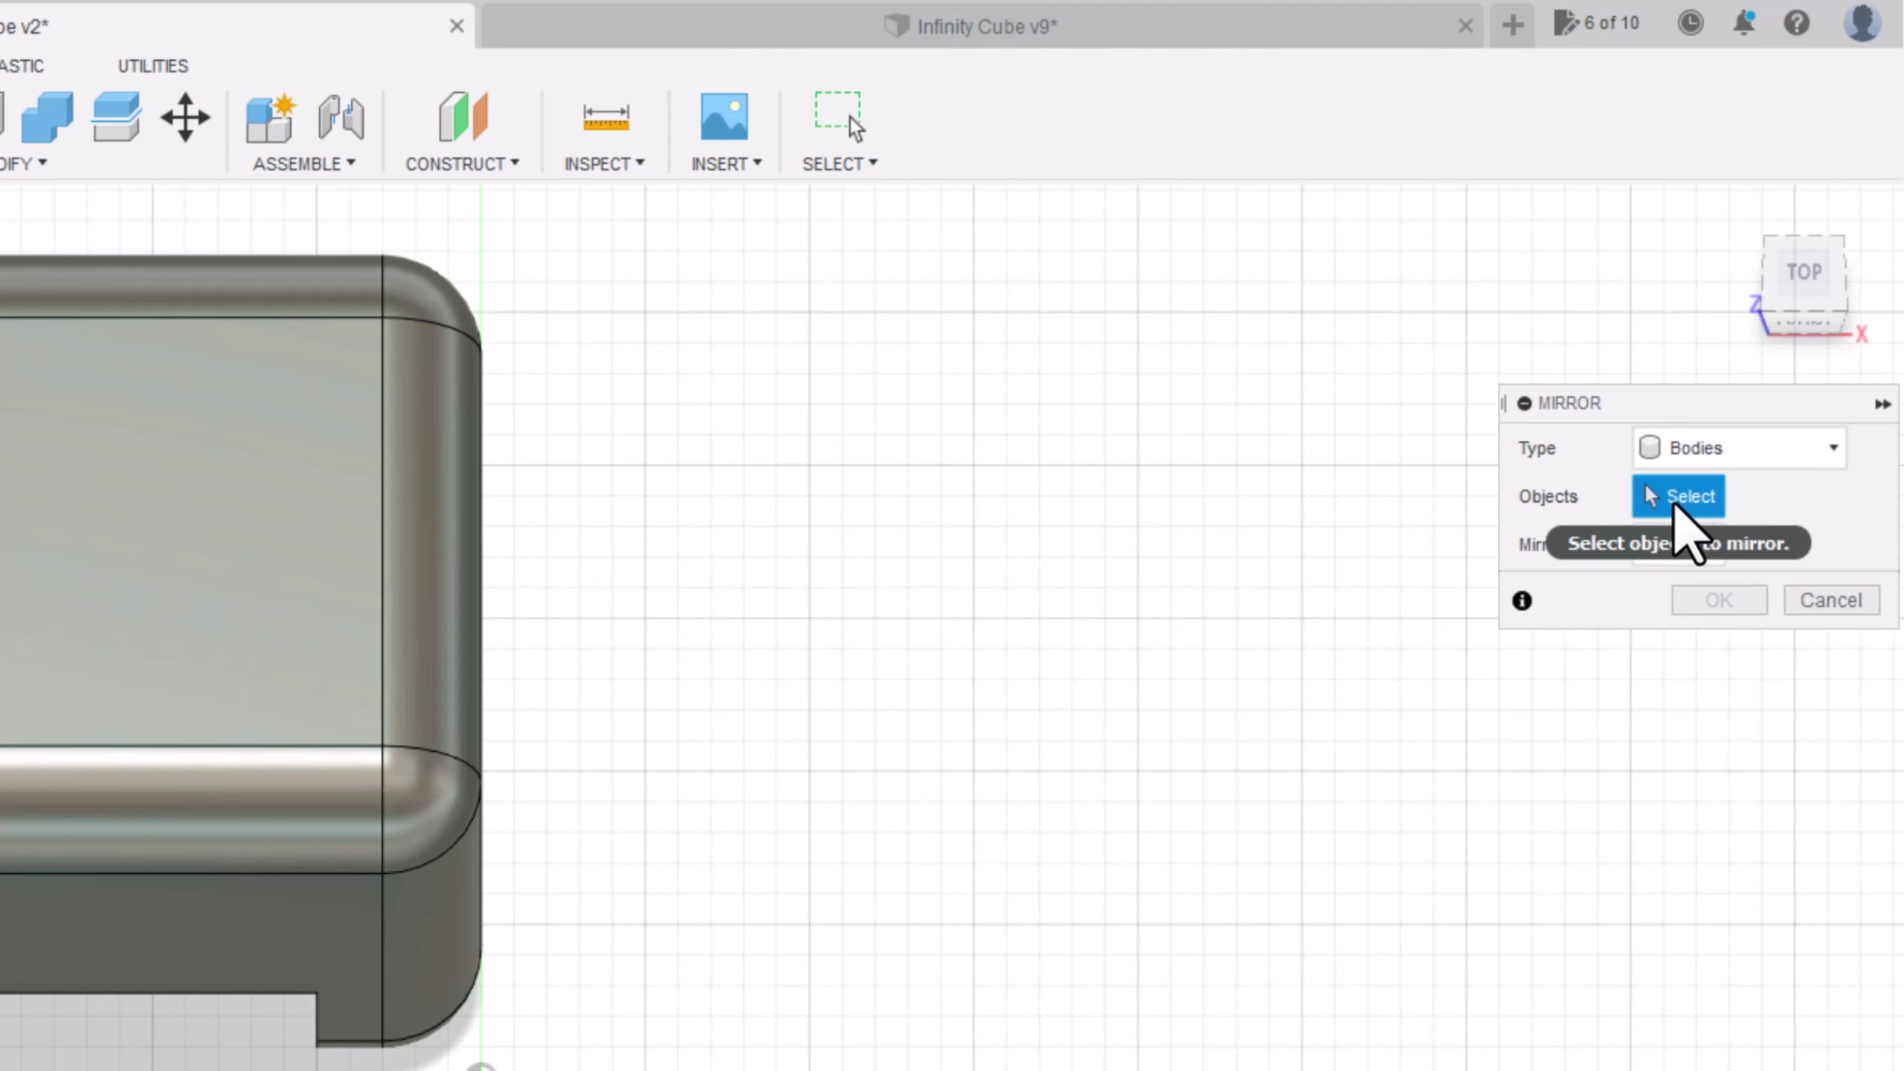
pyautogui.click(223, 546)
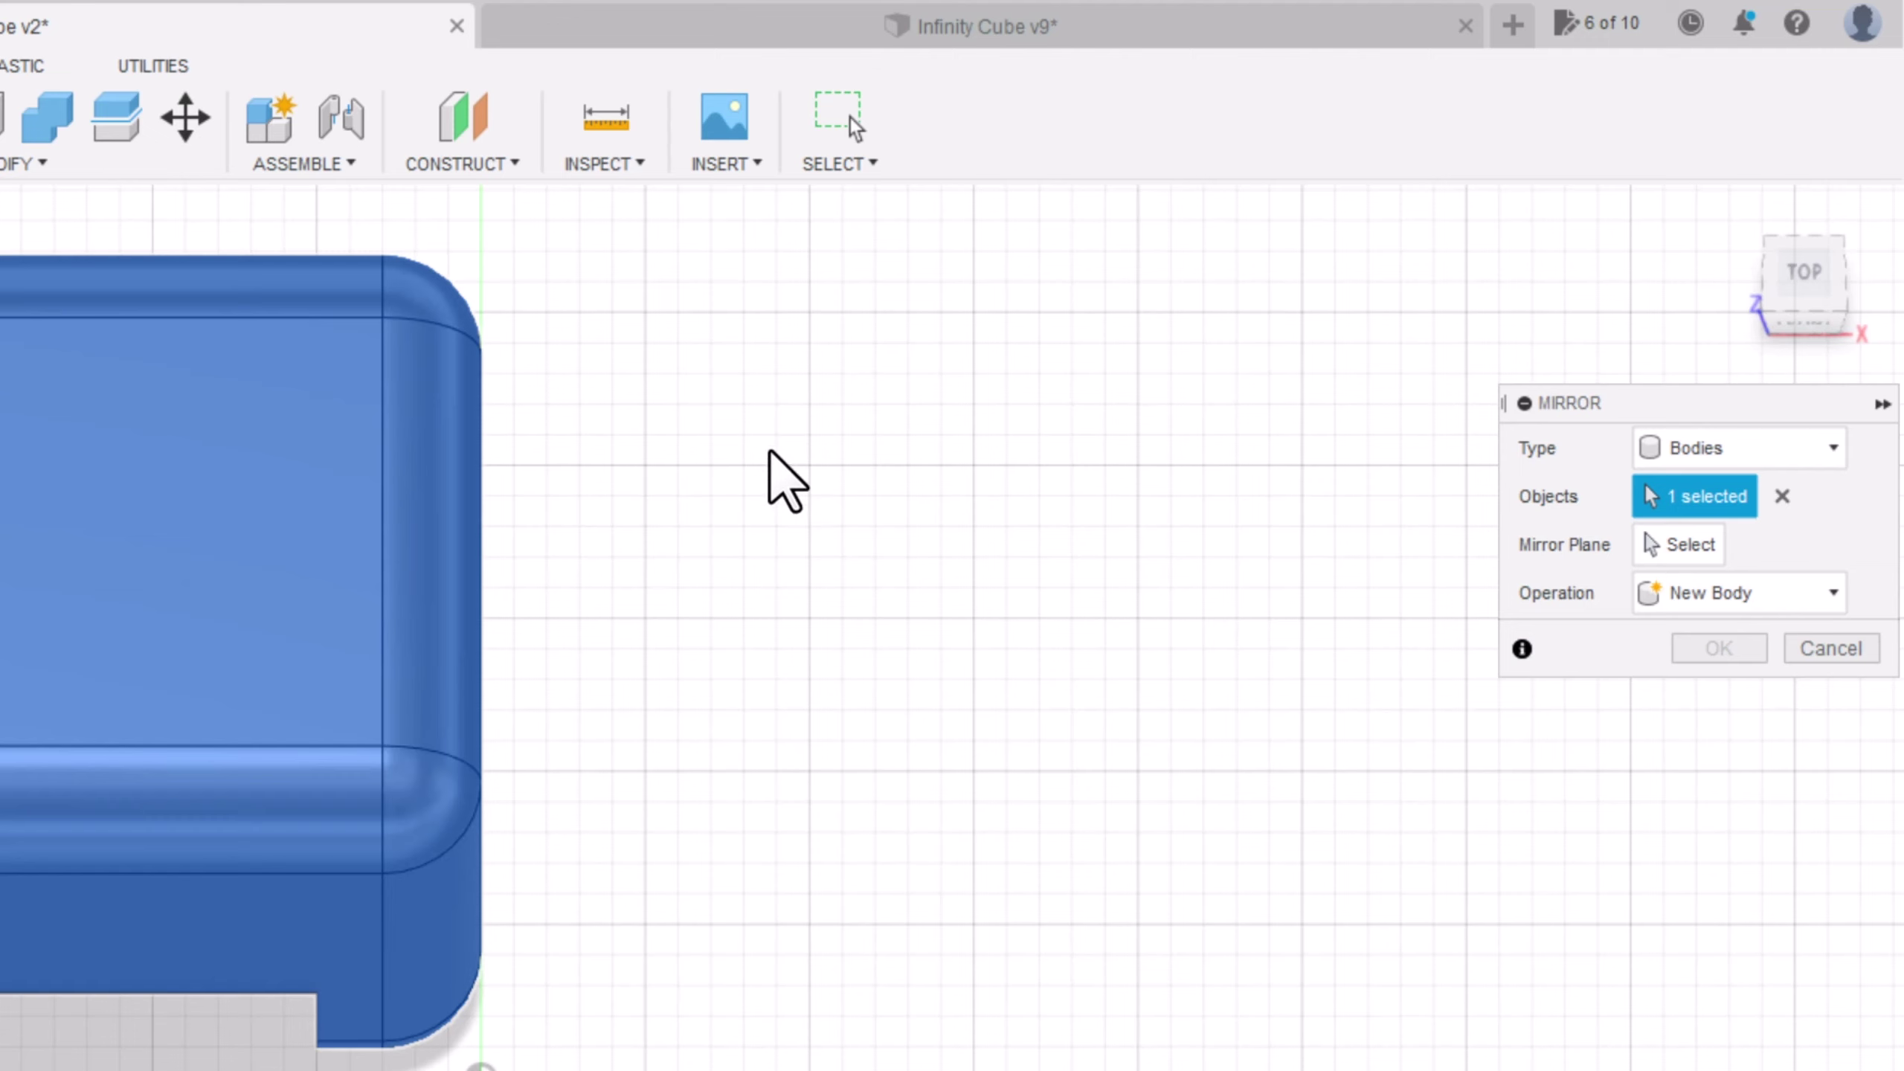
pyautogui.click(1682, 544)
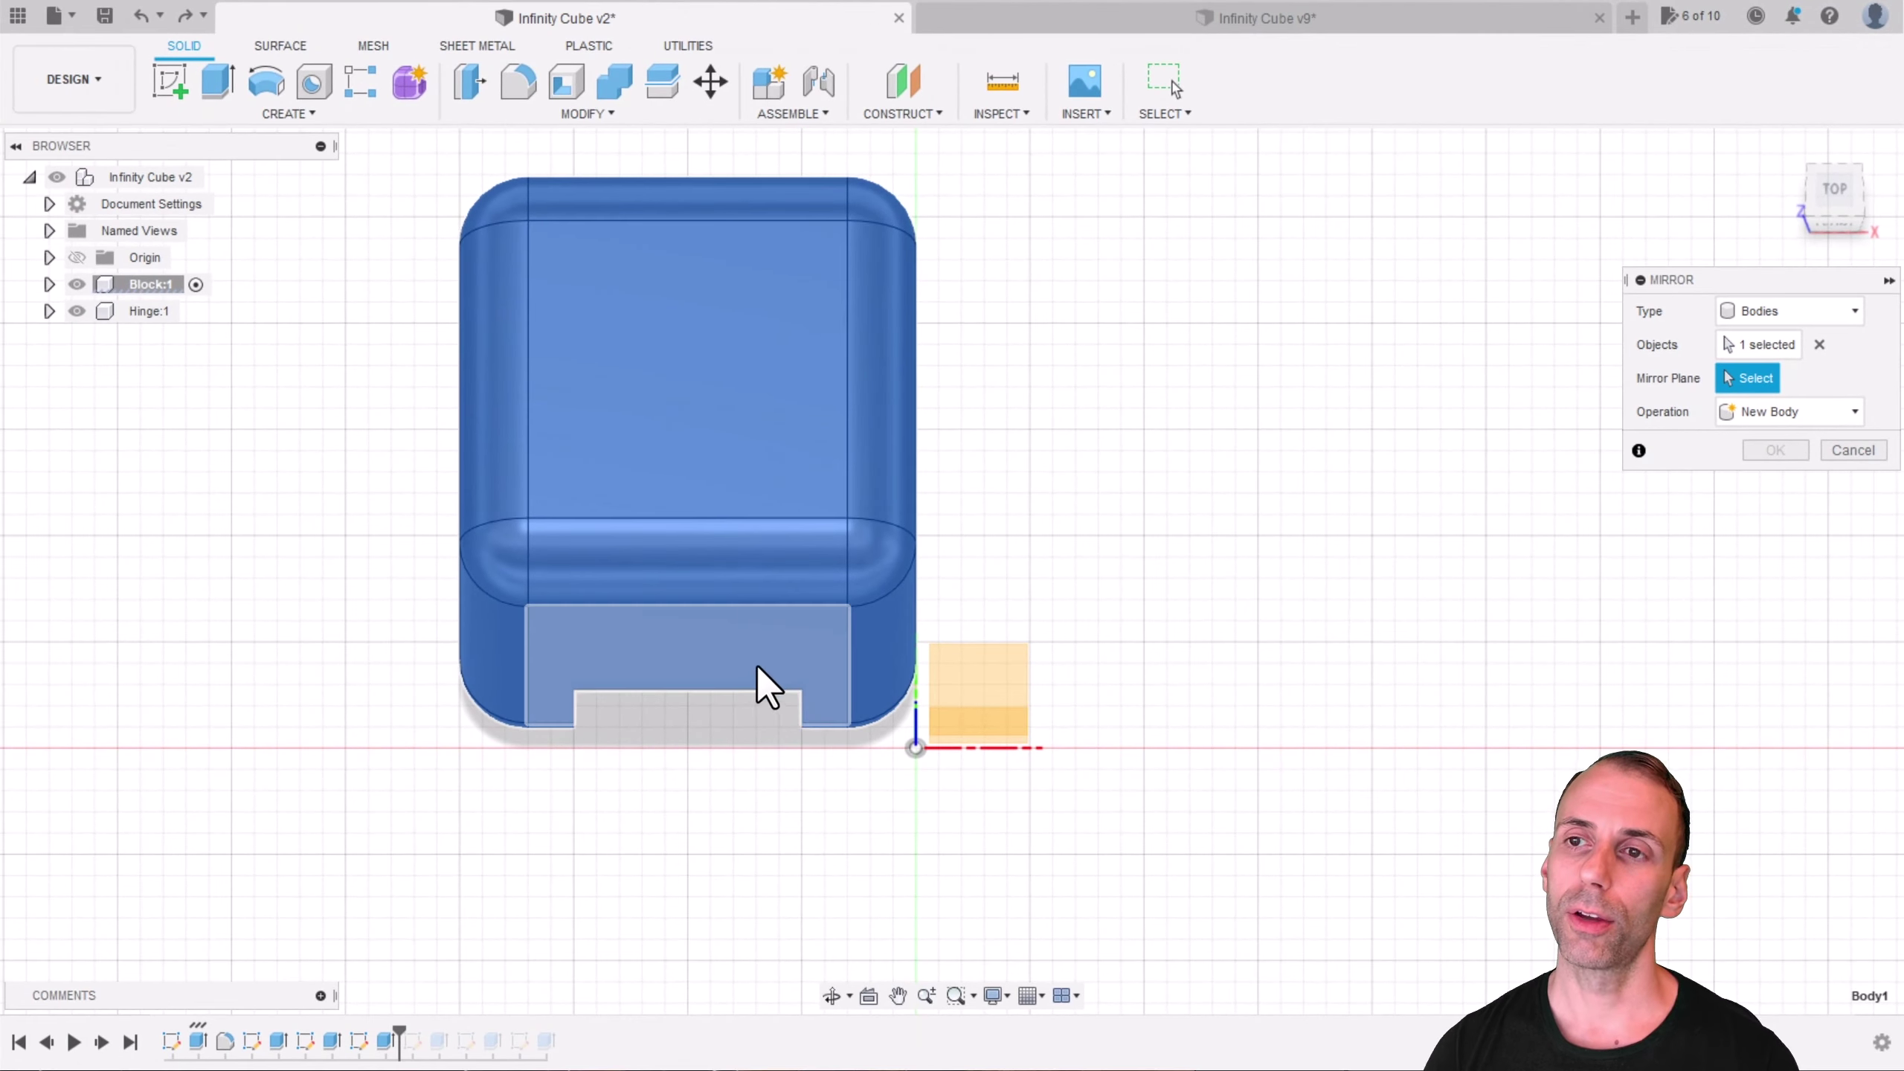
pyautogui.click(755, 660)
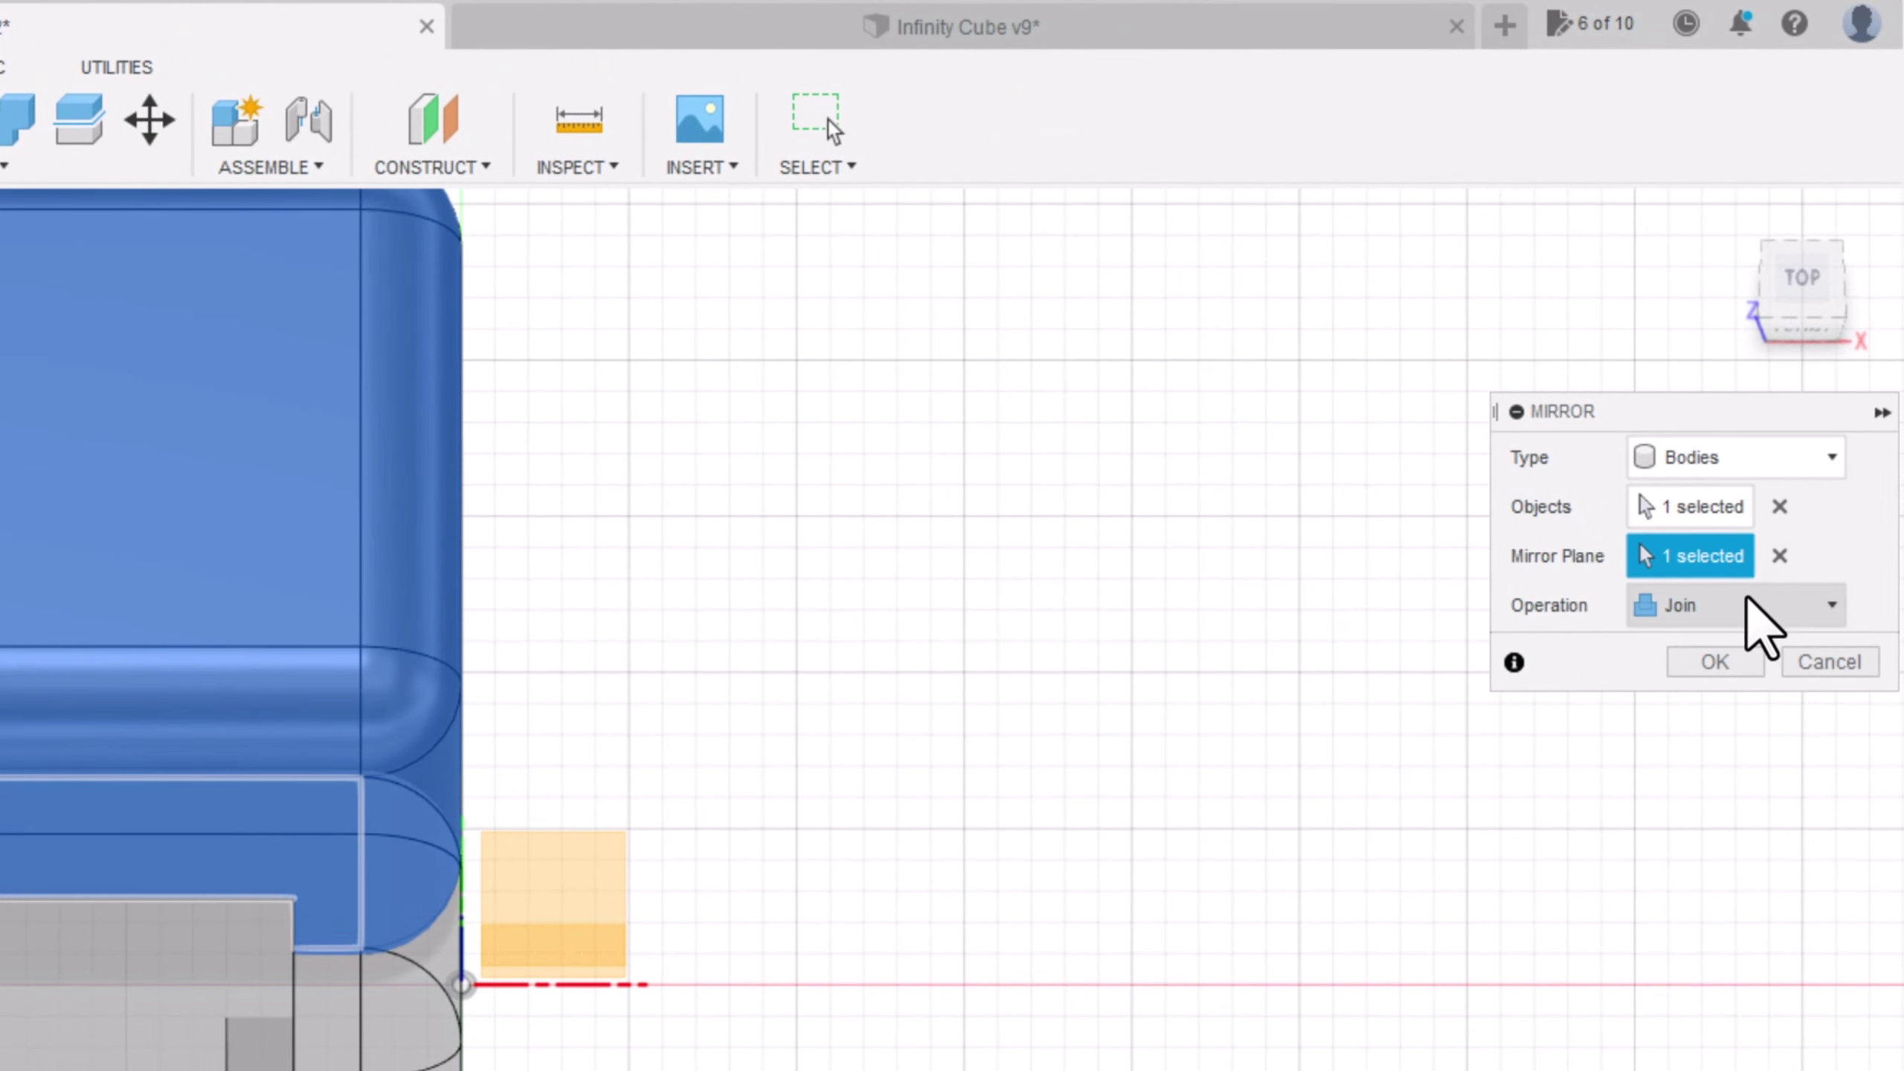
pyautogui.click(1696, 667)
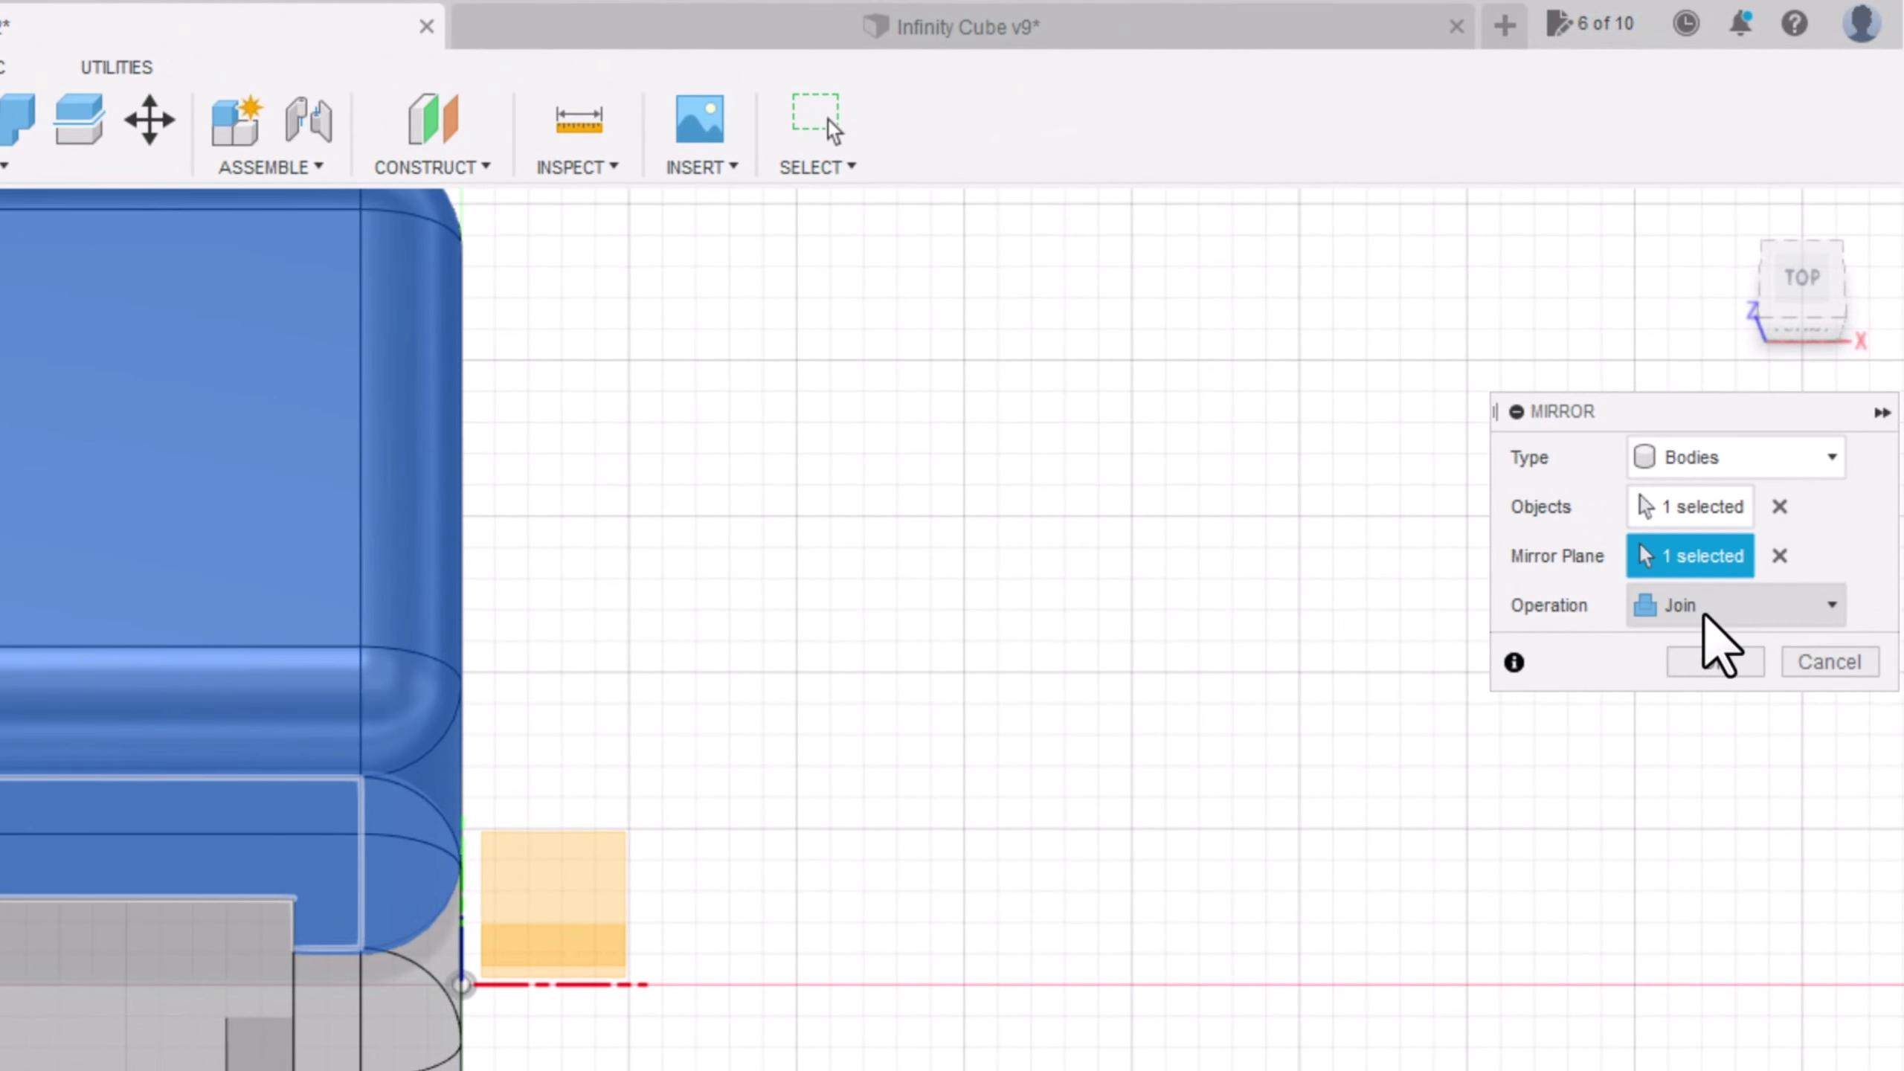
pyautogui.click(1703, 612)
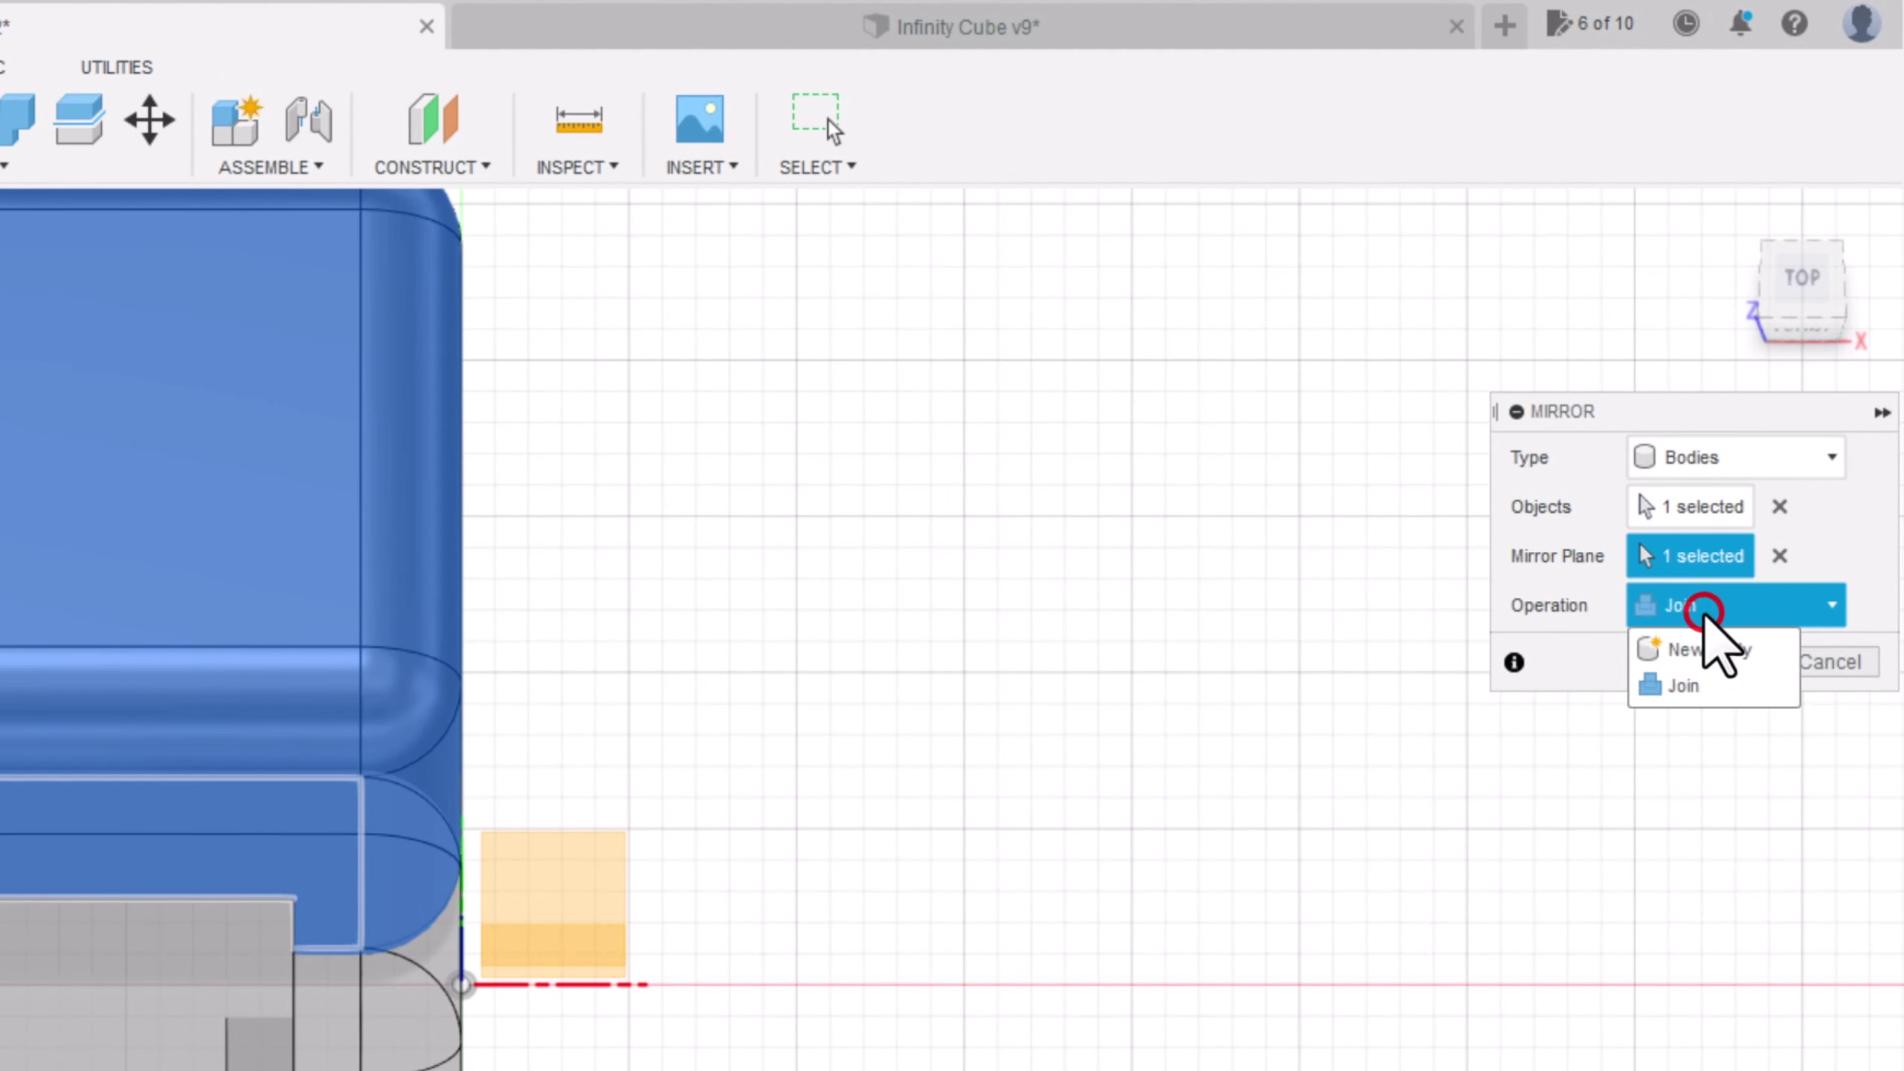
pyautogui.click(1715, 651)
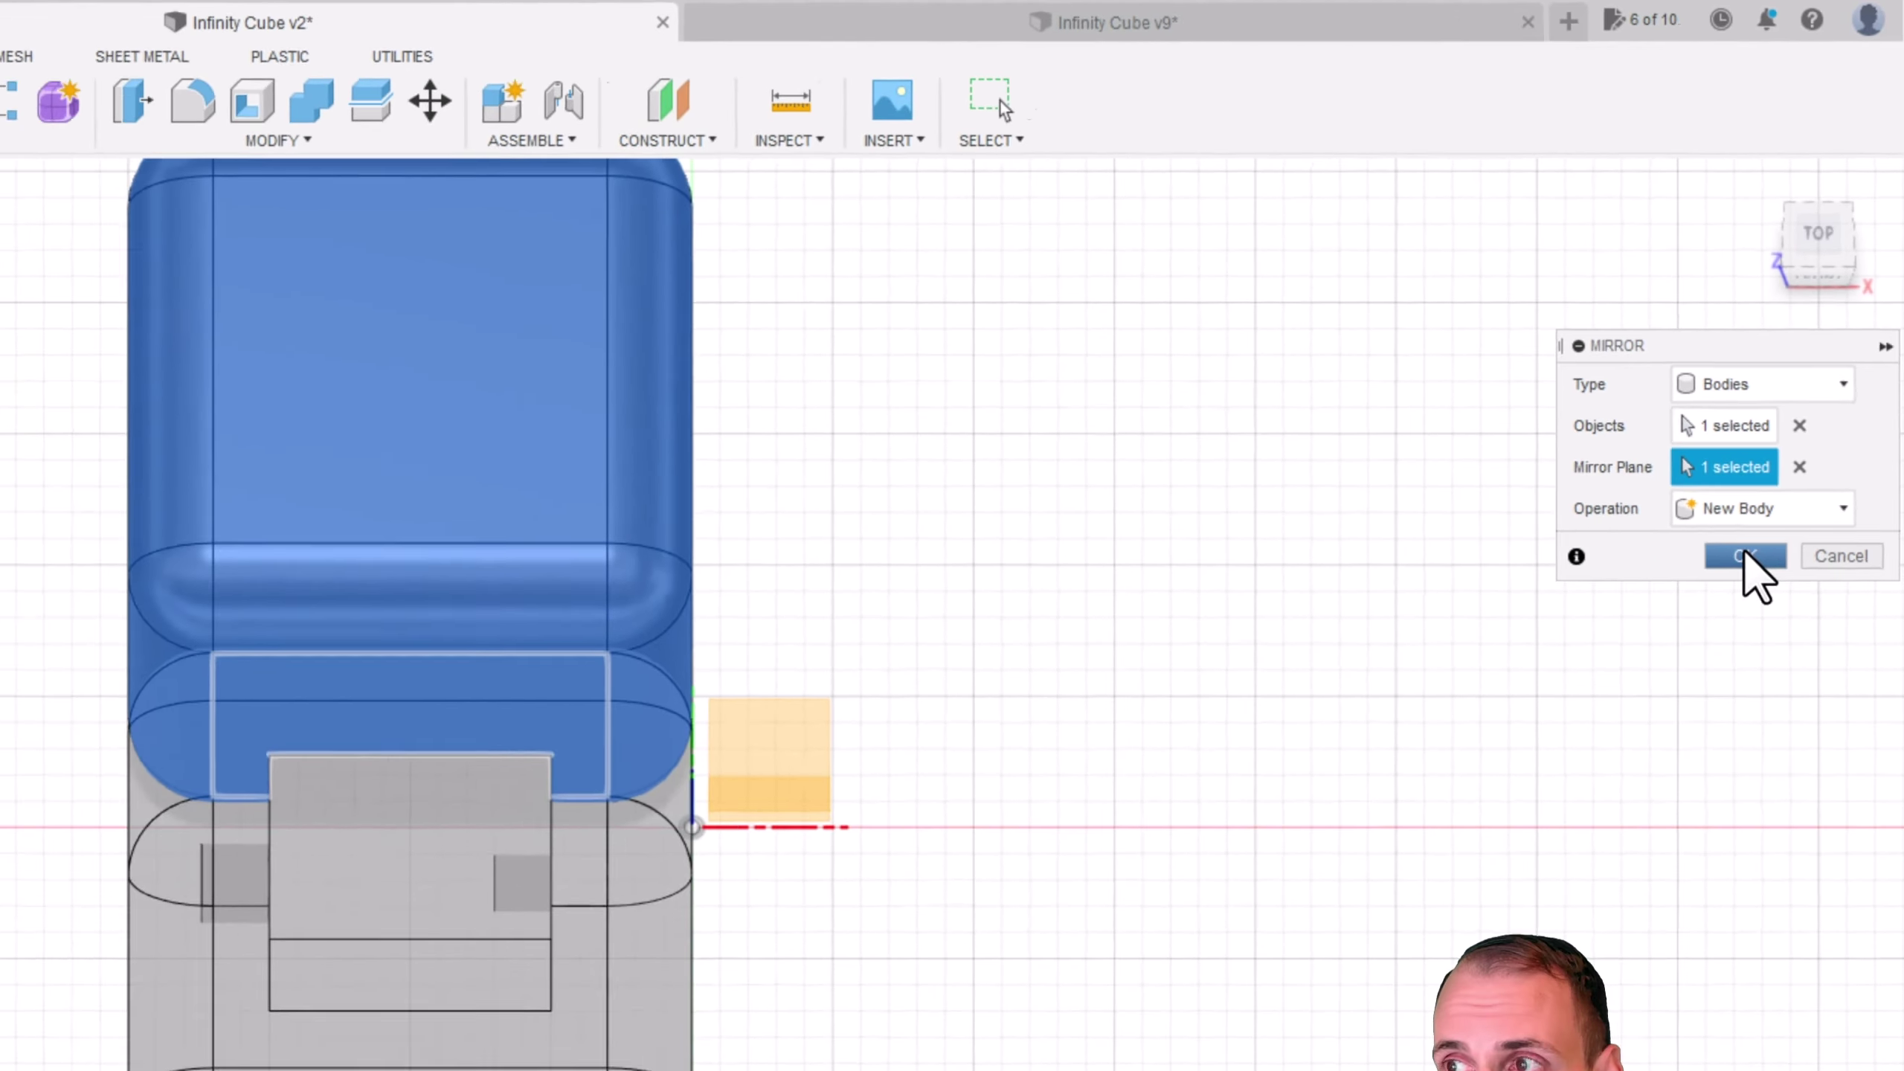
pyautogui.click(1709, 660)
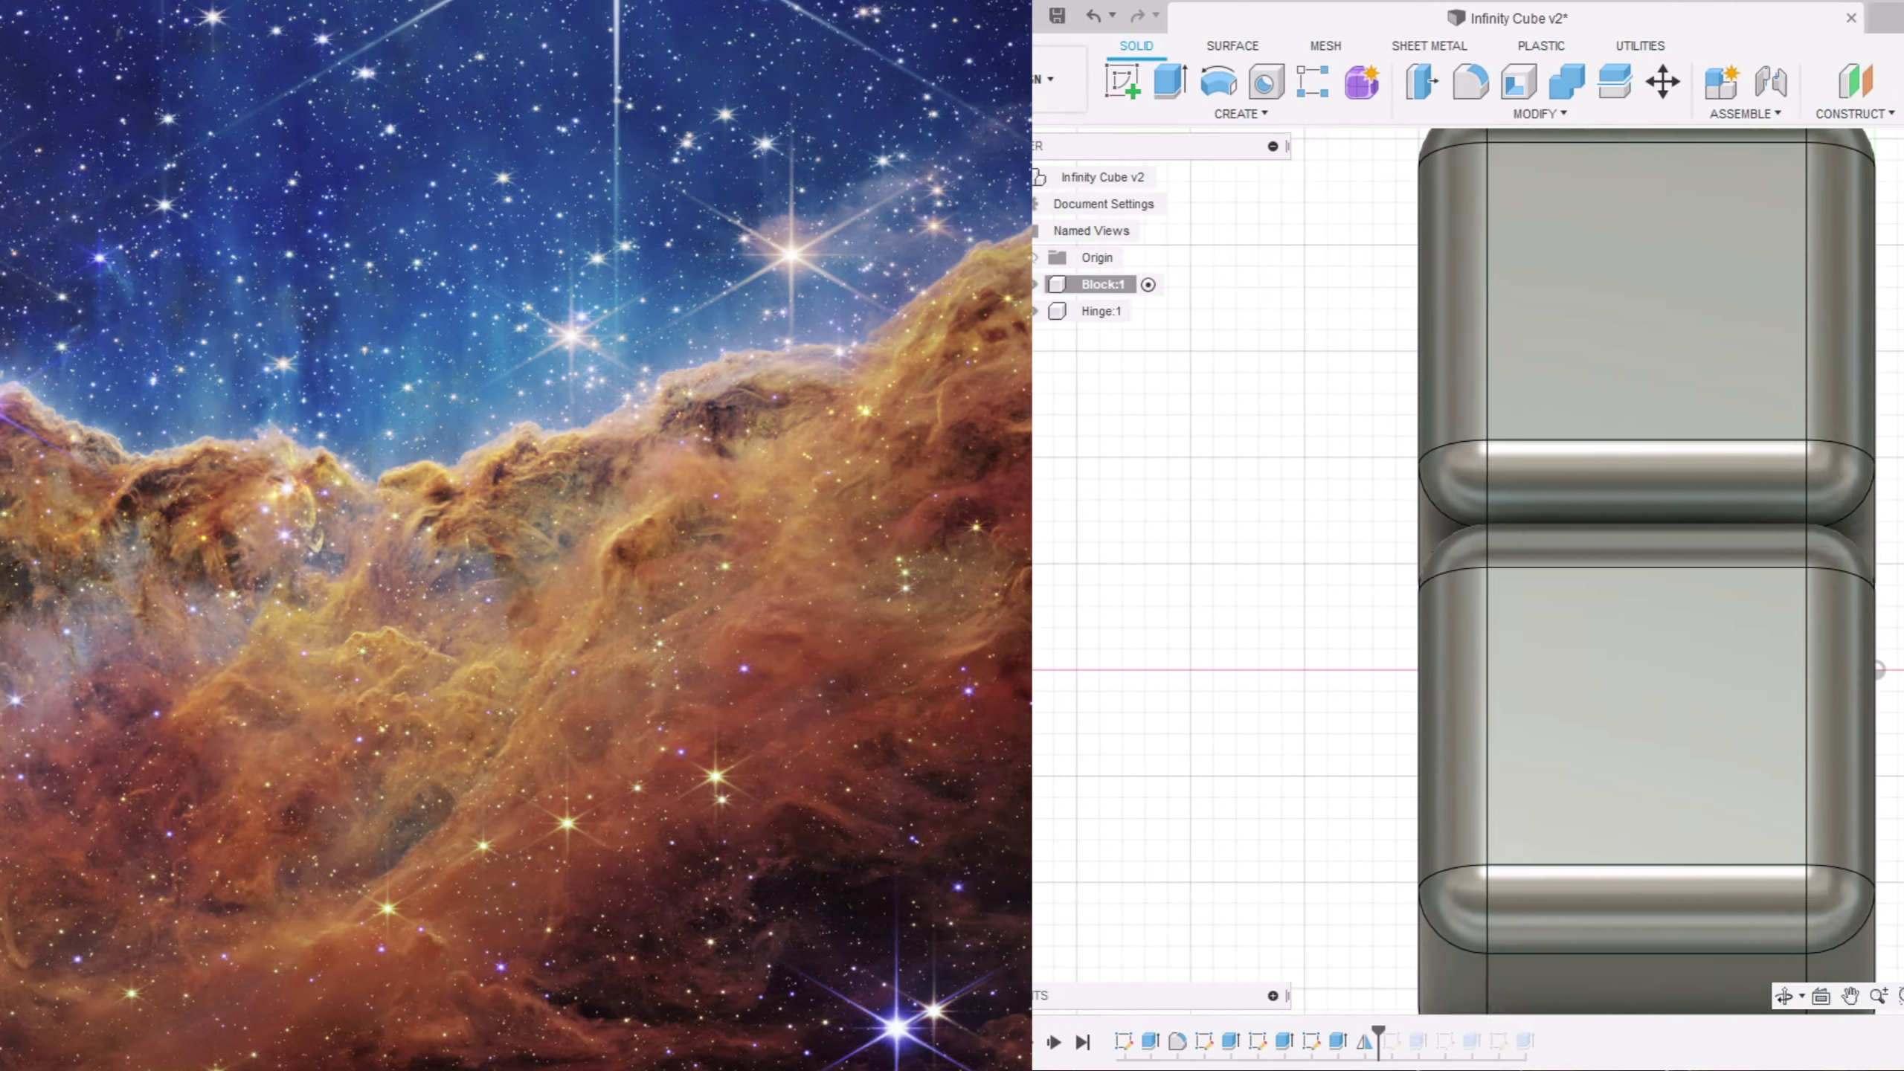
pyautogui.moveTo(1155, 593); pyautogui.dragTo(1092, 701)
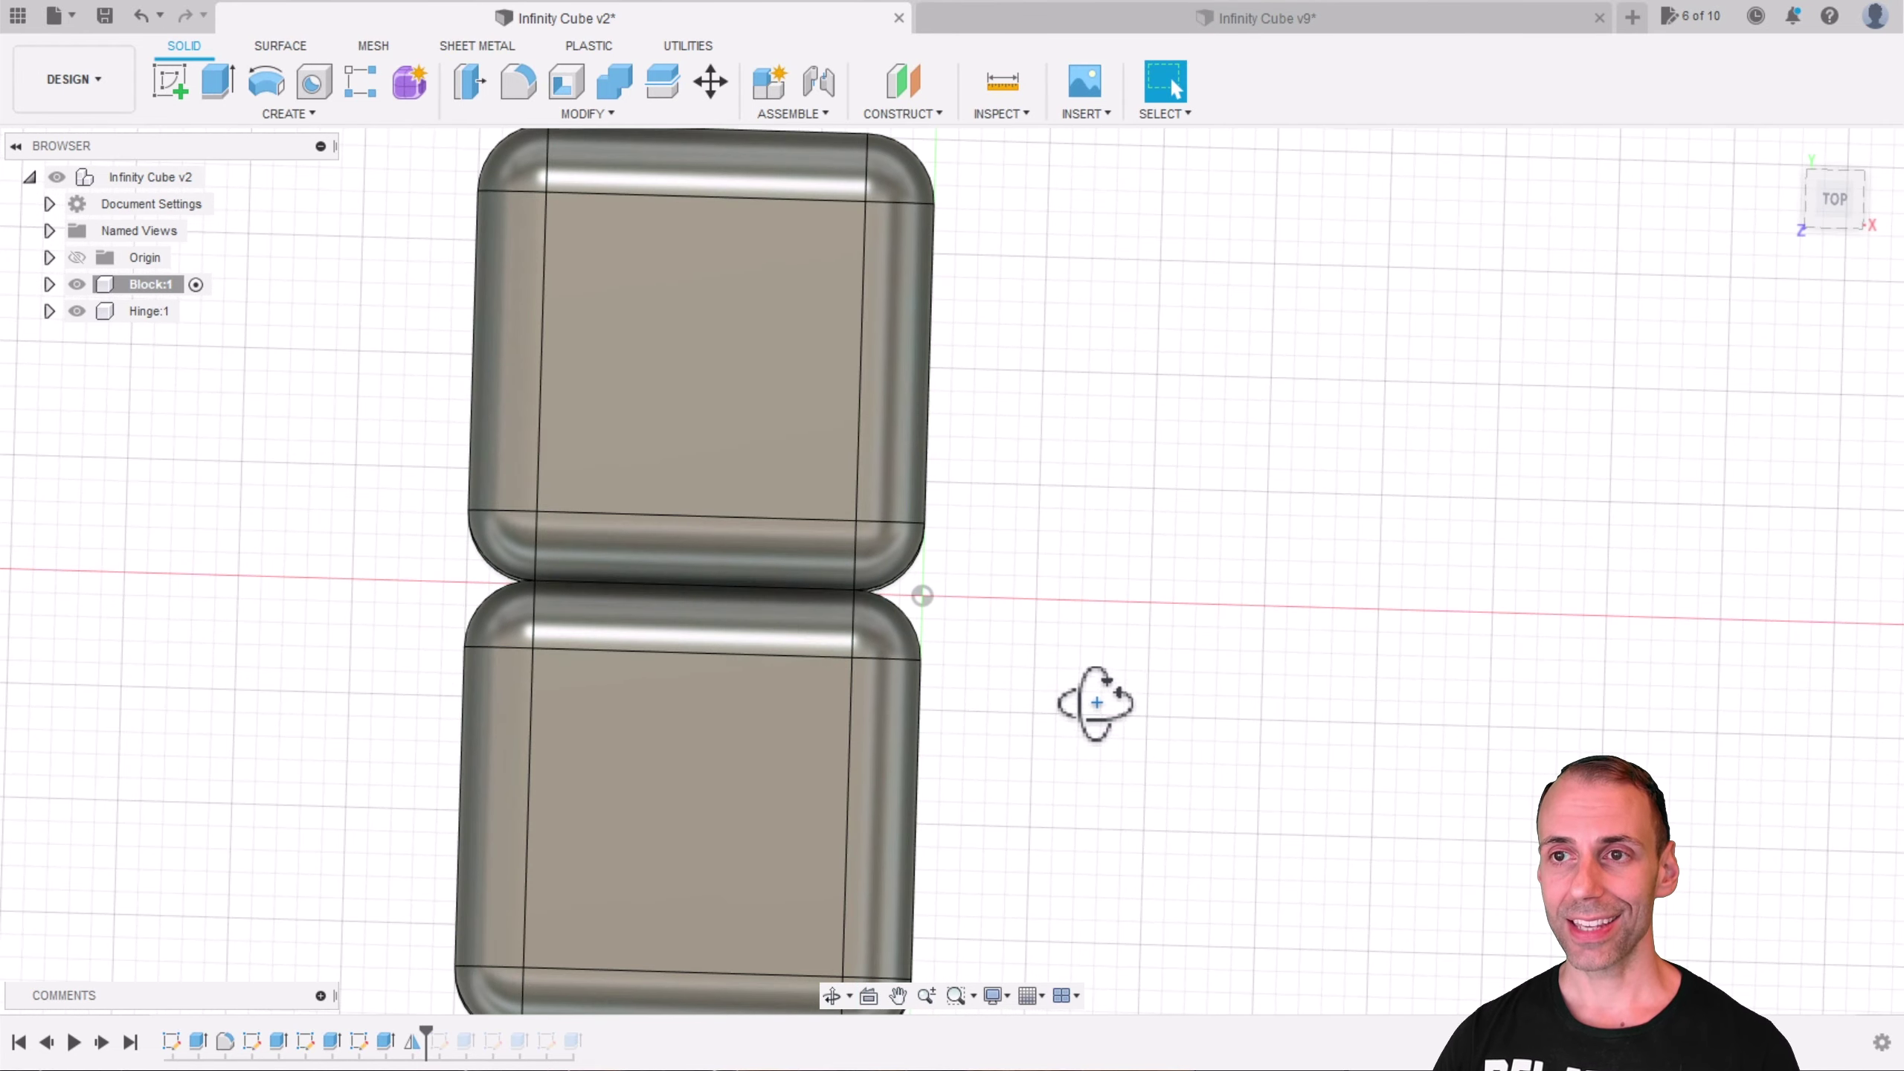
# Step: Pan the two cubes into view and open Move/Copy with M
pyautogui.press('Escape')
pyautogui.moveTo(1057, 543); pyautogui.dragTo(1125, 512, button='middle')
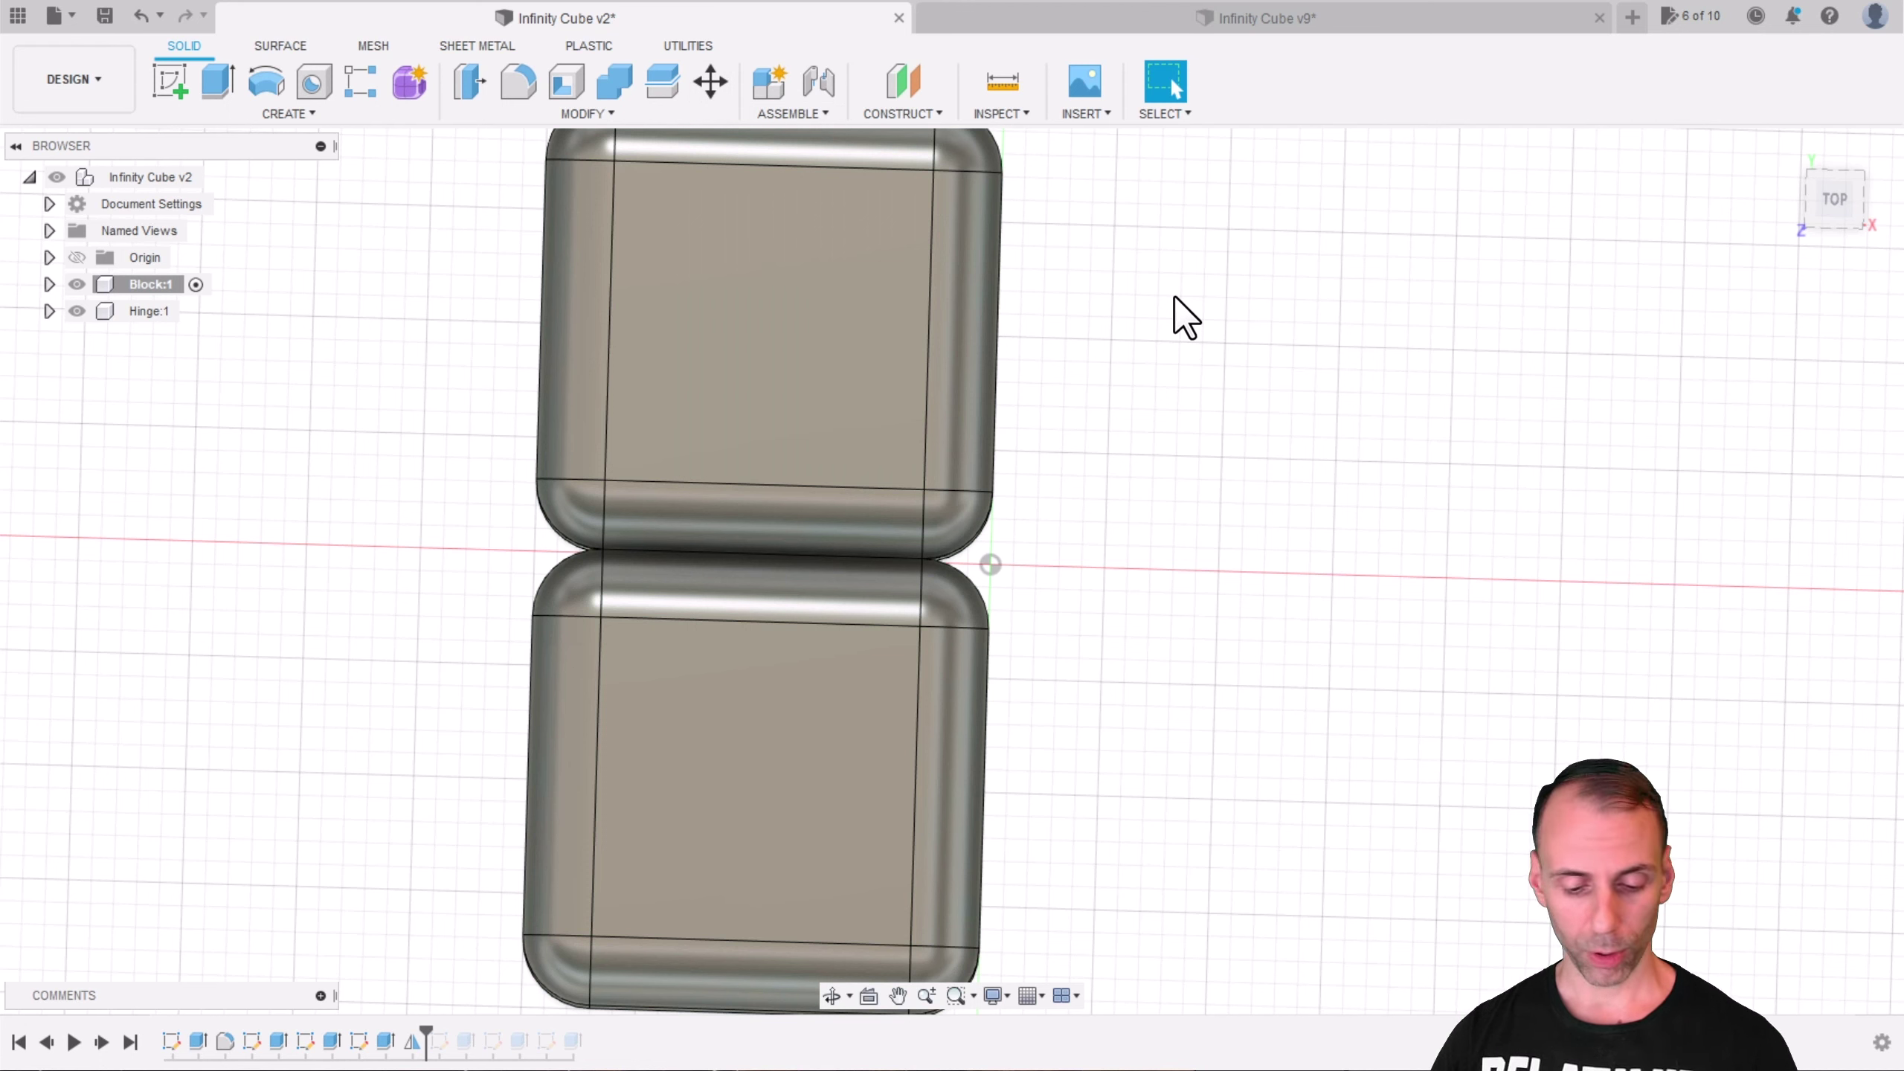
pyautogui.press('m')
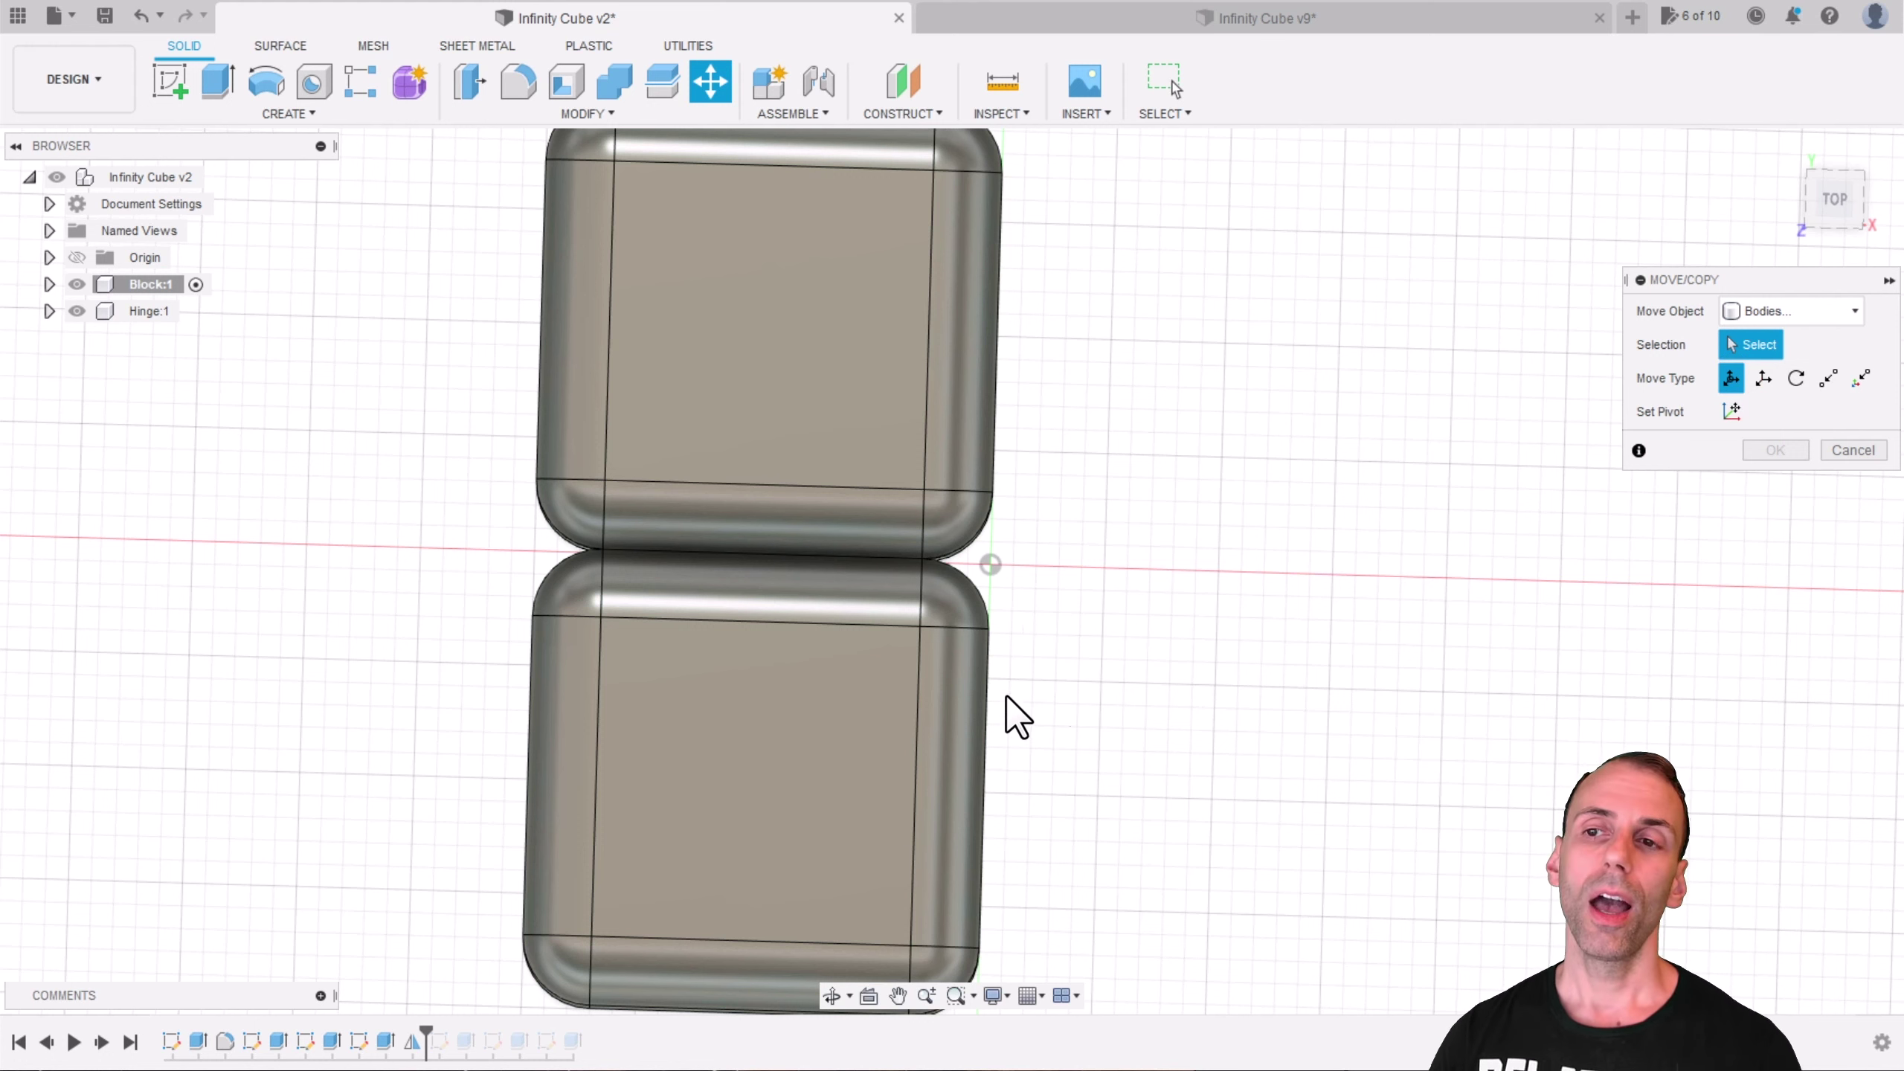
# Step: Select the lower block body and offset it 0.4 mm along the vertical axis
pyautogui.click(768, 750)
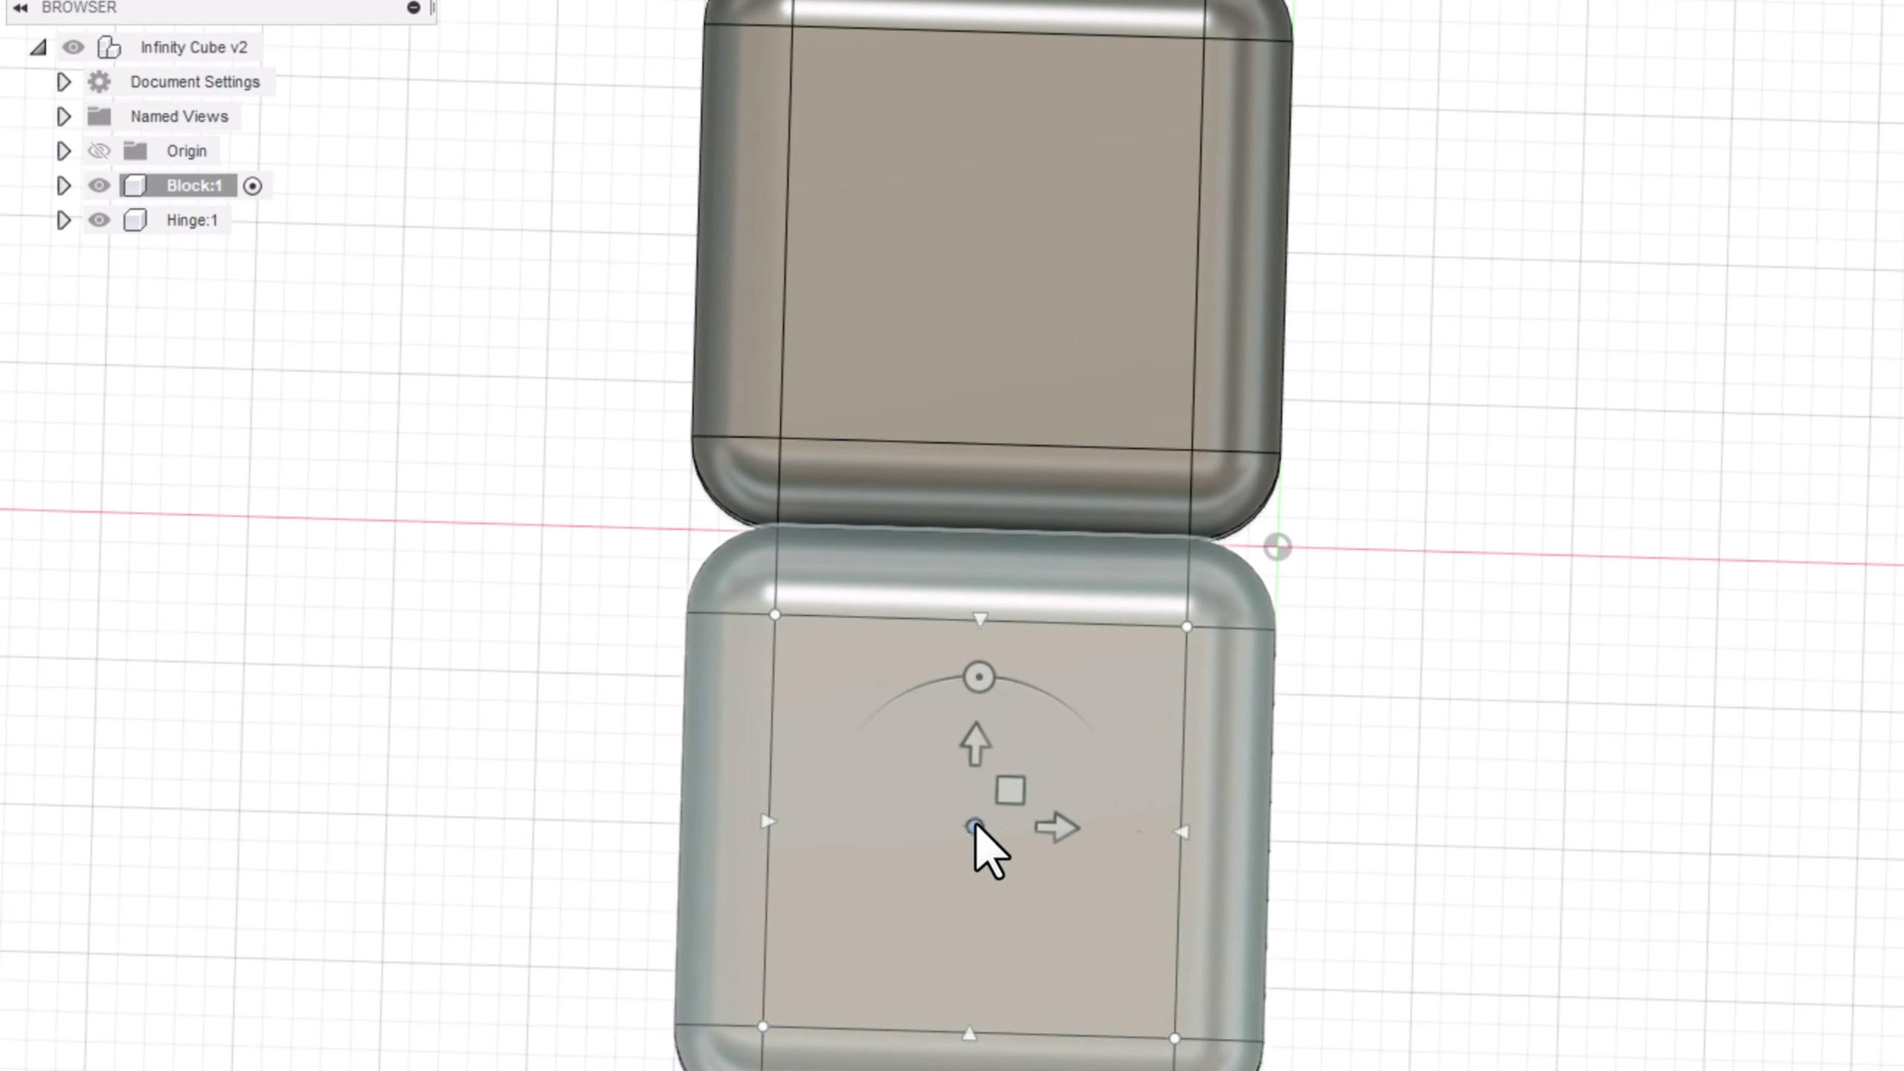
pyautogui.click(976, 824)
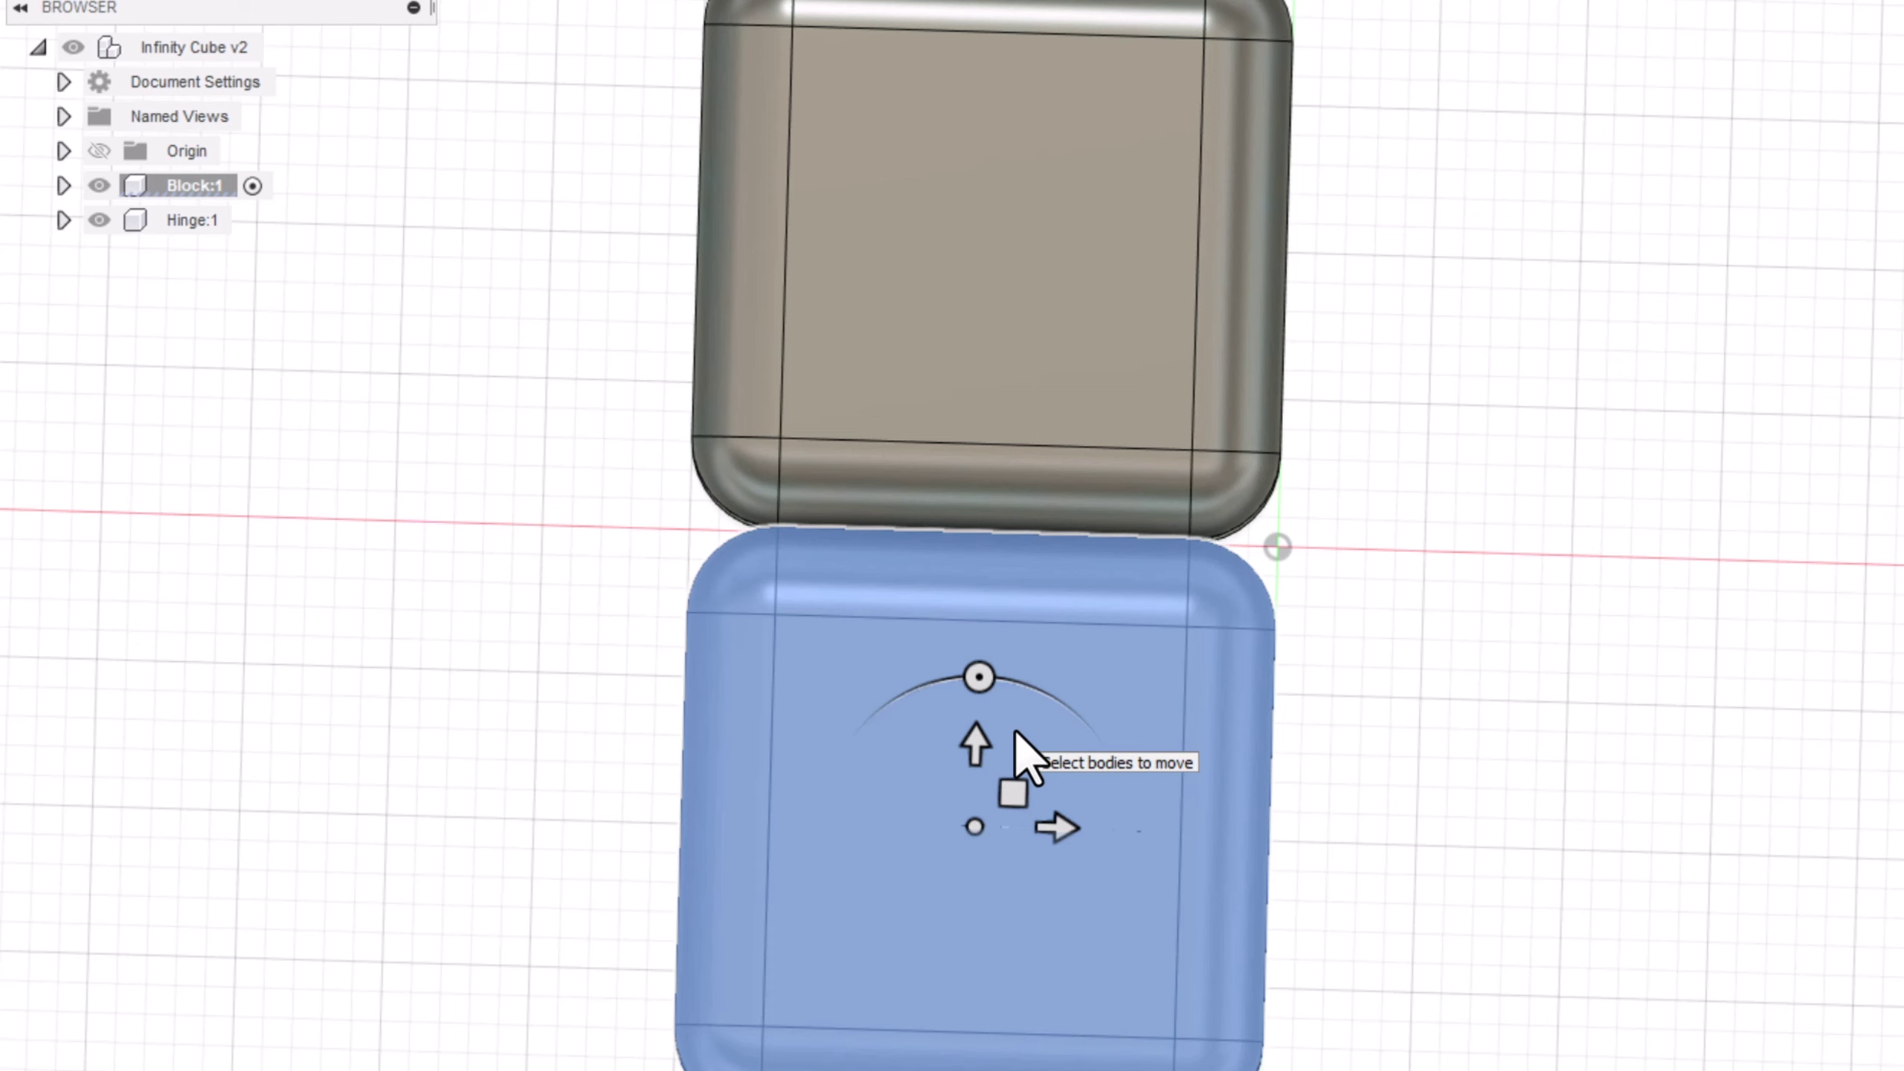
pyautogui.click(977, 738)
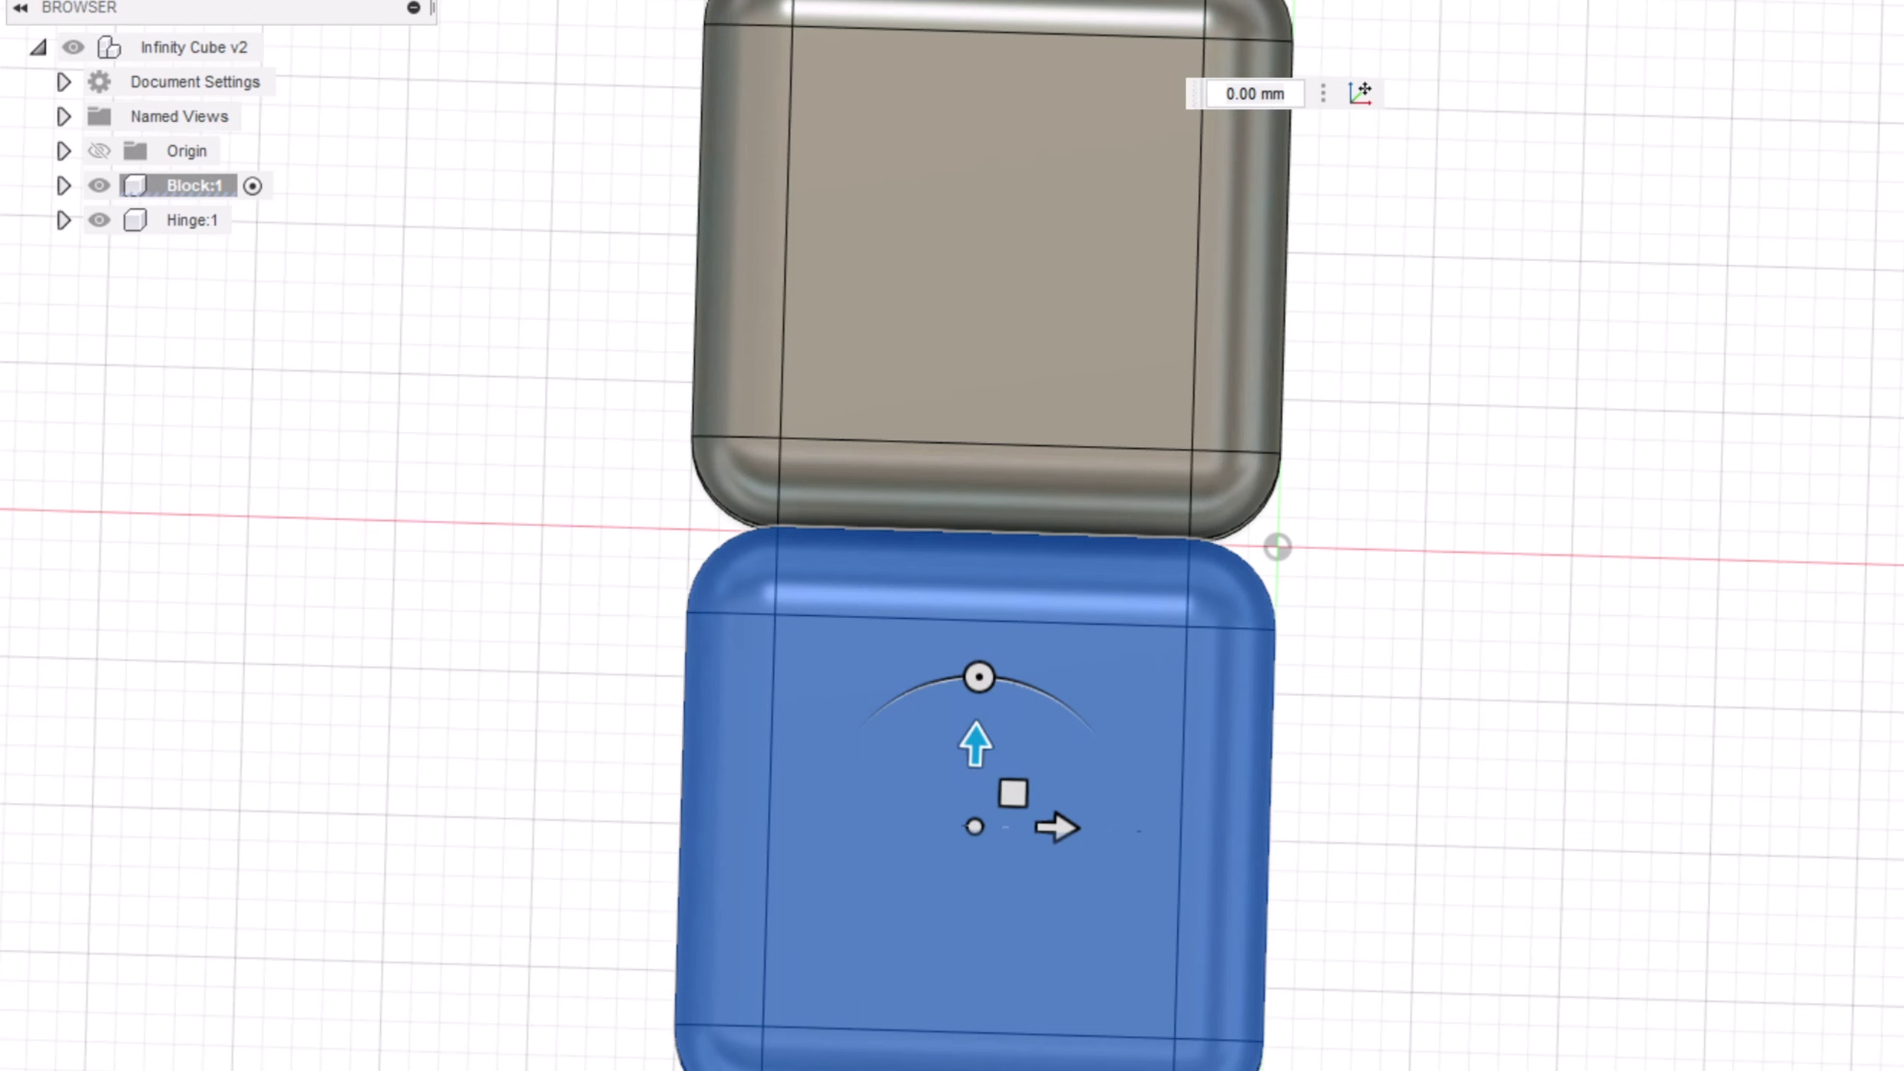
pyautogui.scroll(2, 1372, 489)
pyautogui.moveTo(1372, 489); pyautogui.dragTo(1407, 527, button='middle')
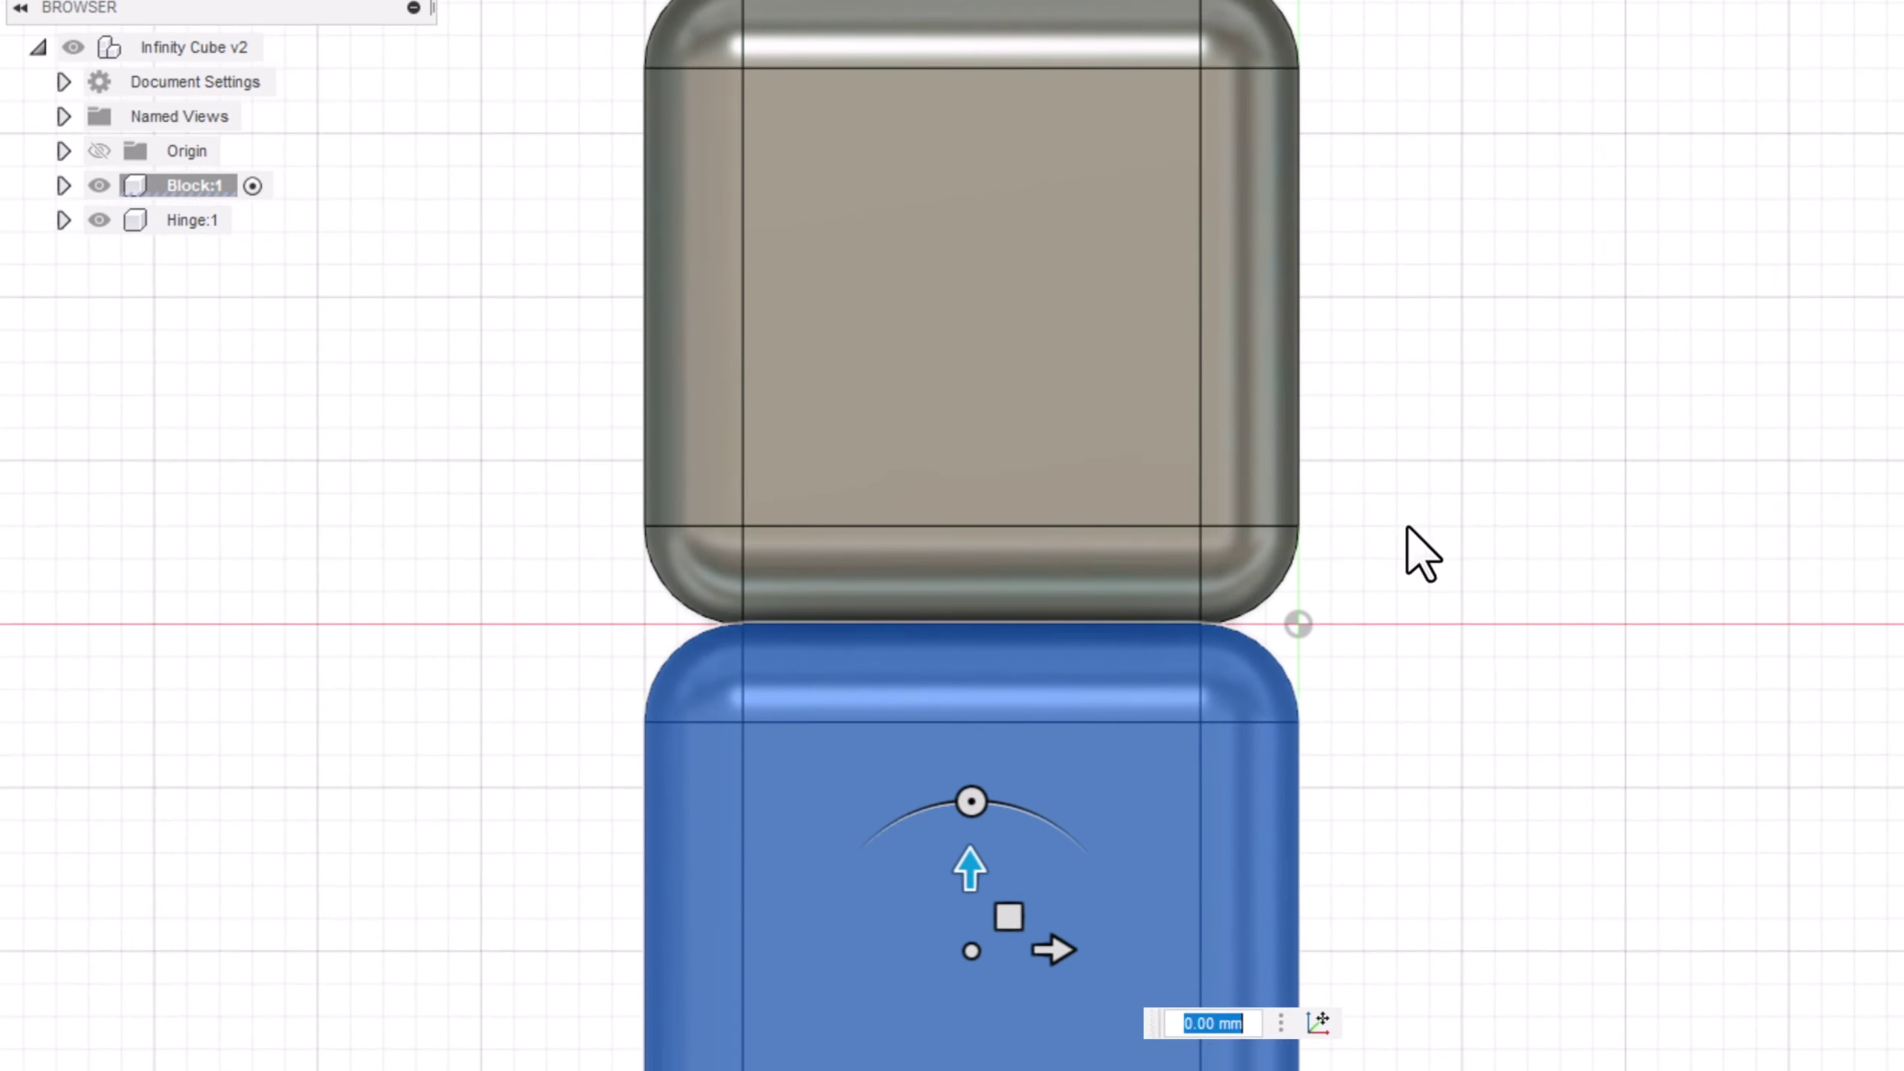
pyautogui.scroll(-1, 1387, 480)
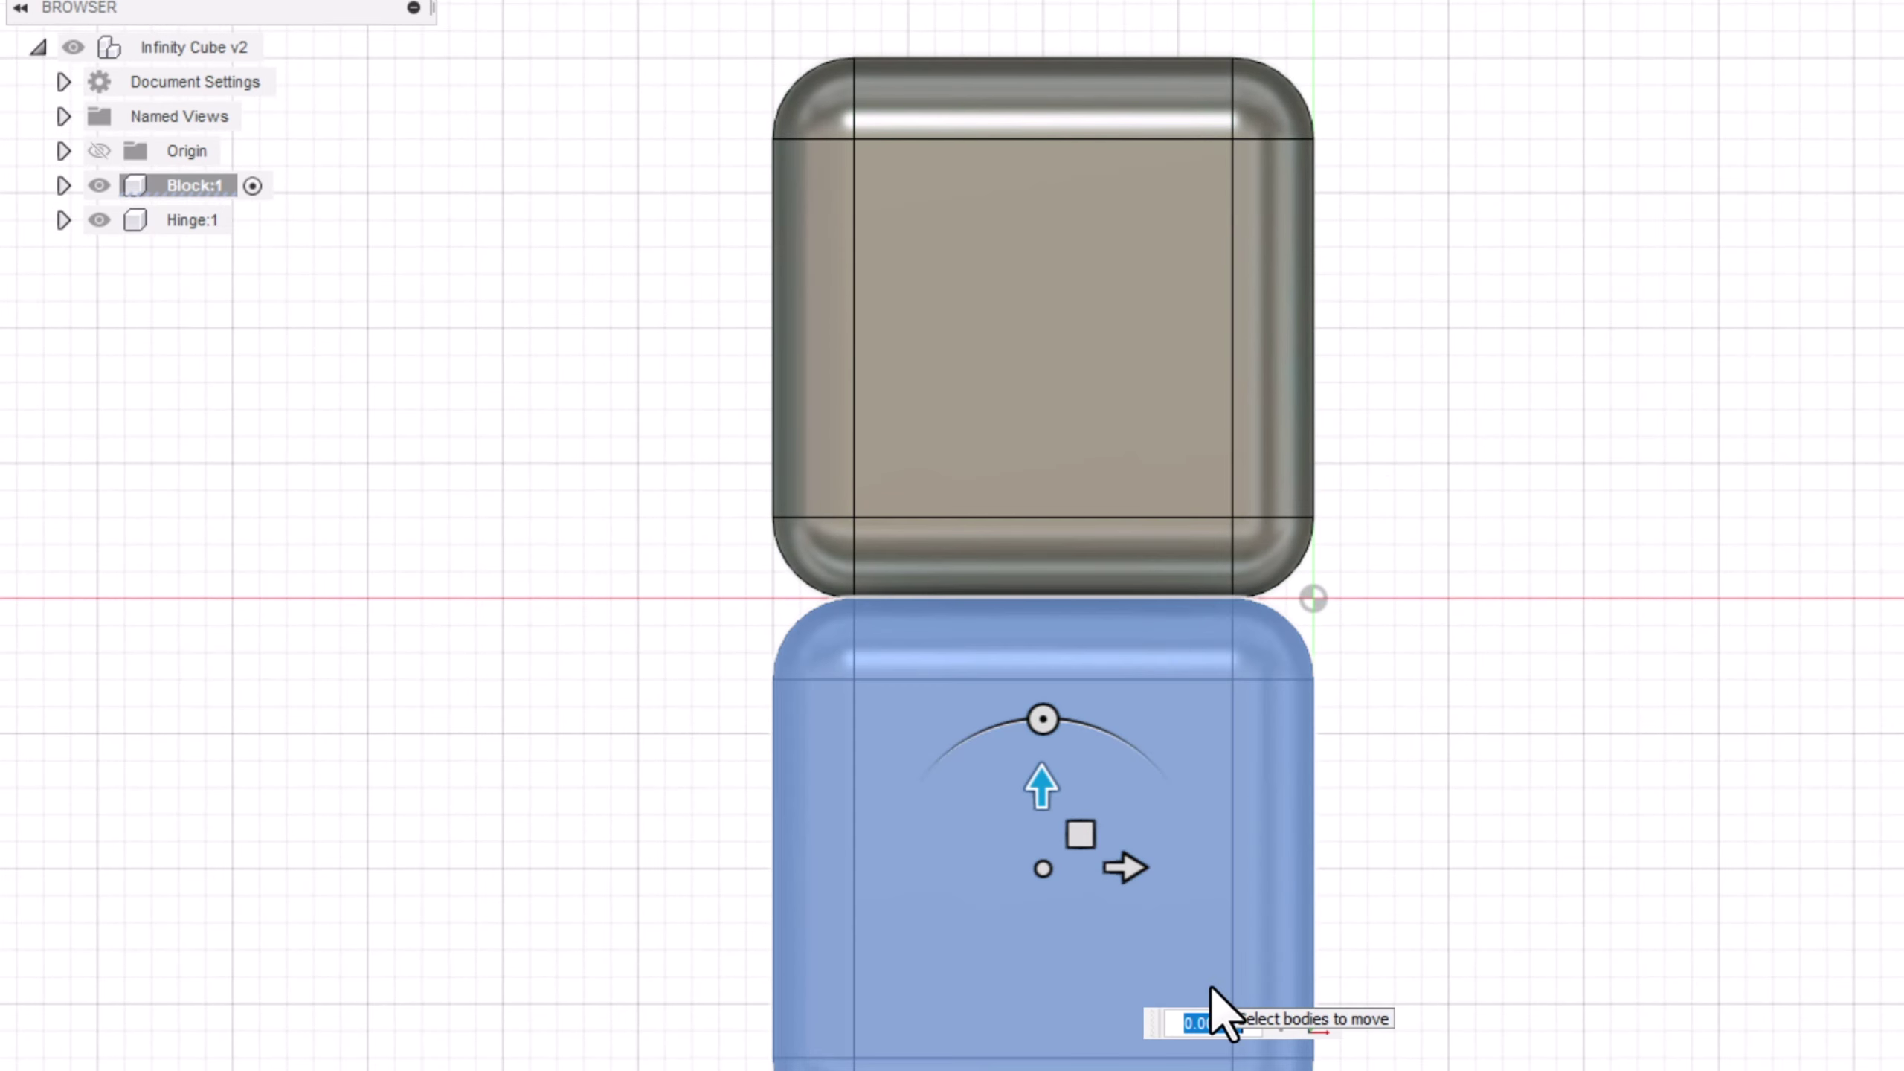
pyautogui.write('0.4')
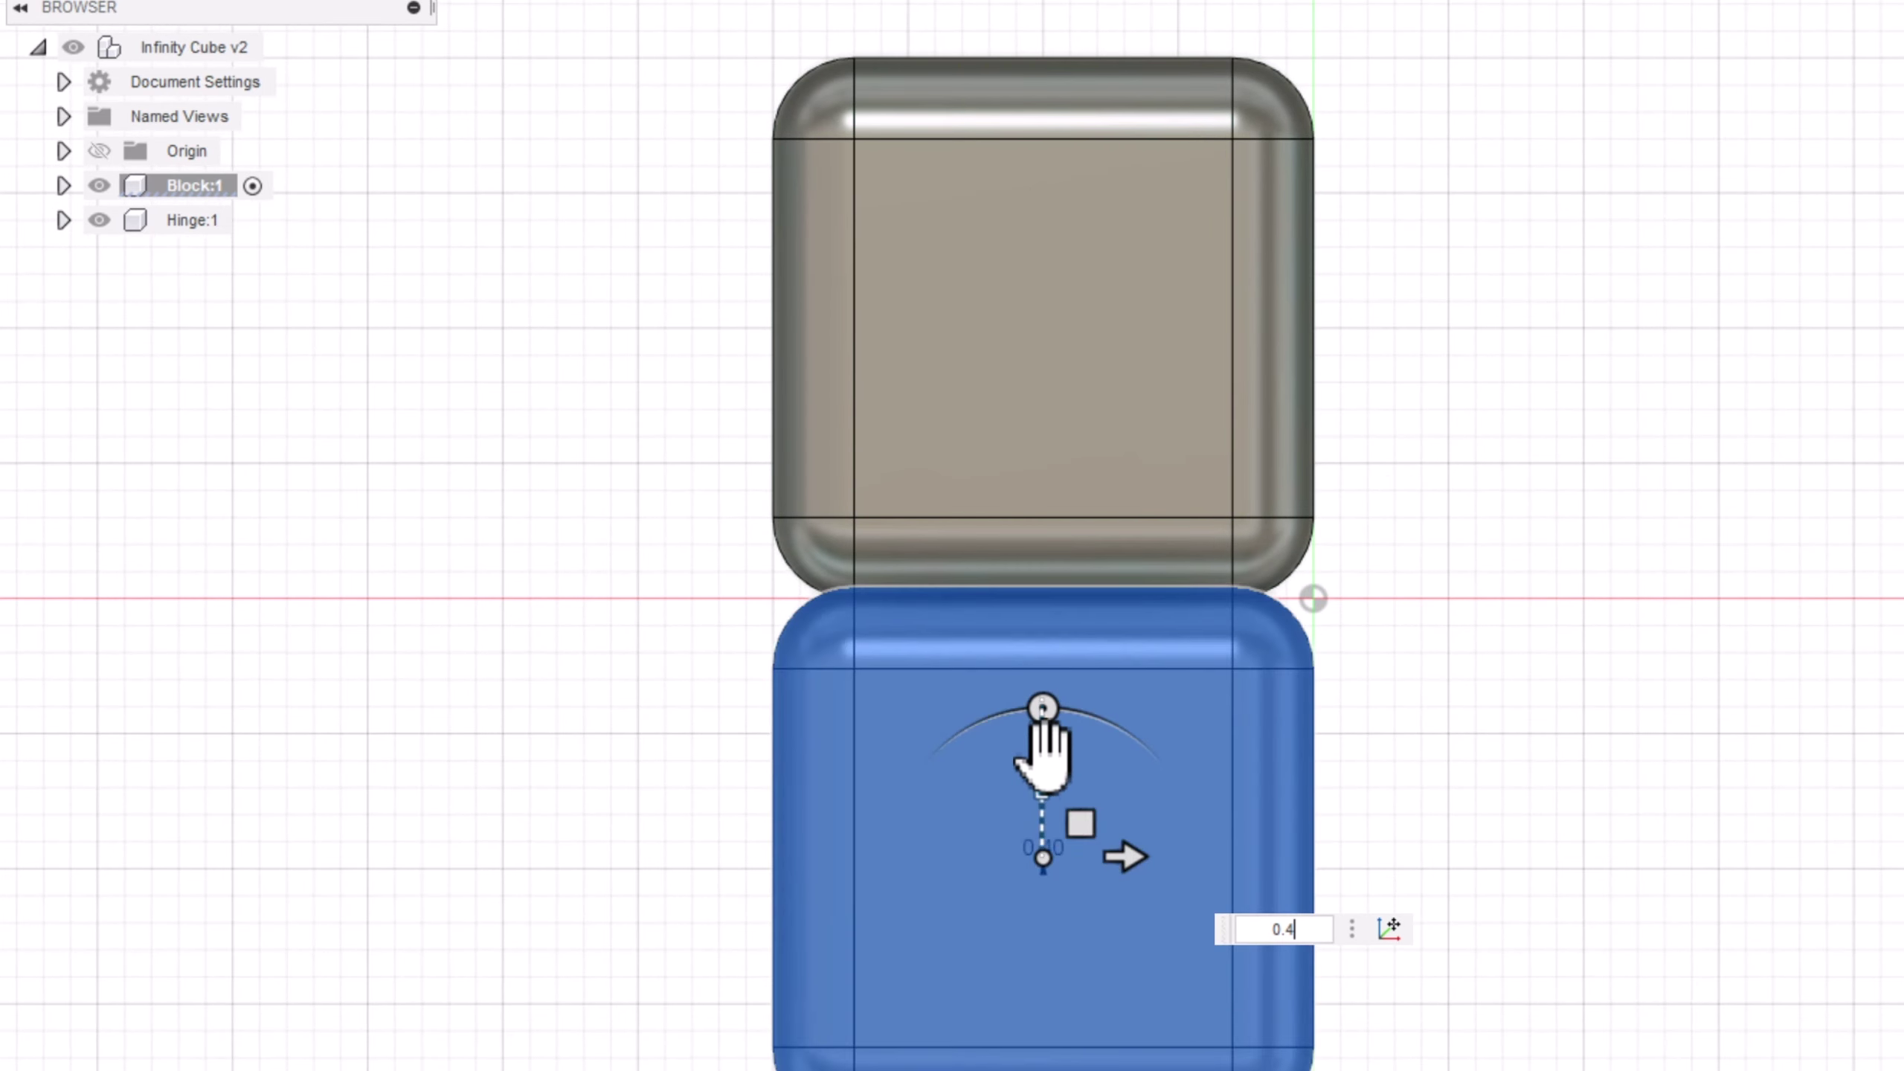
pyautogui.scroll(3, 1045, 753)
pyautogui.moveTo(1075, 573); pyautogui.dragTo(1076, 530, button='middle')
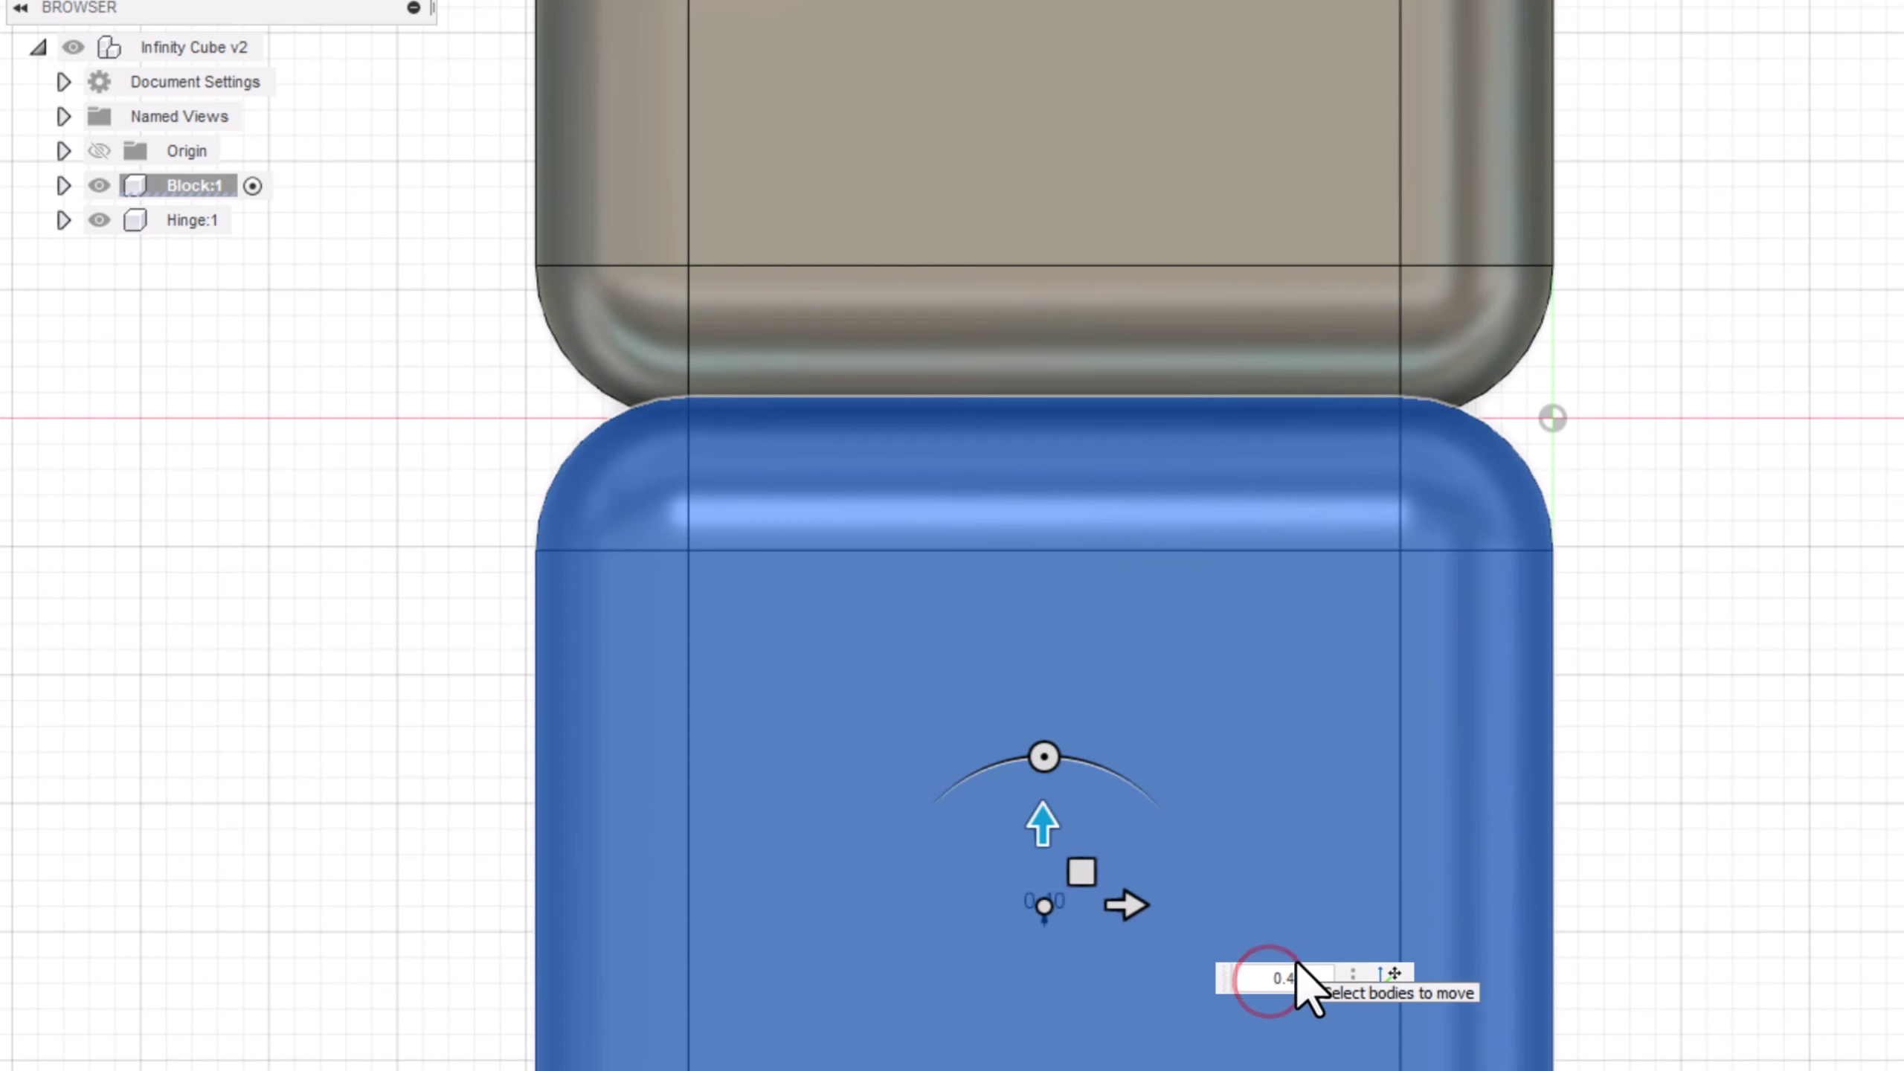
pyautogui.press('Return')
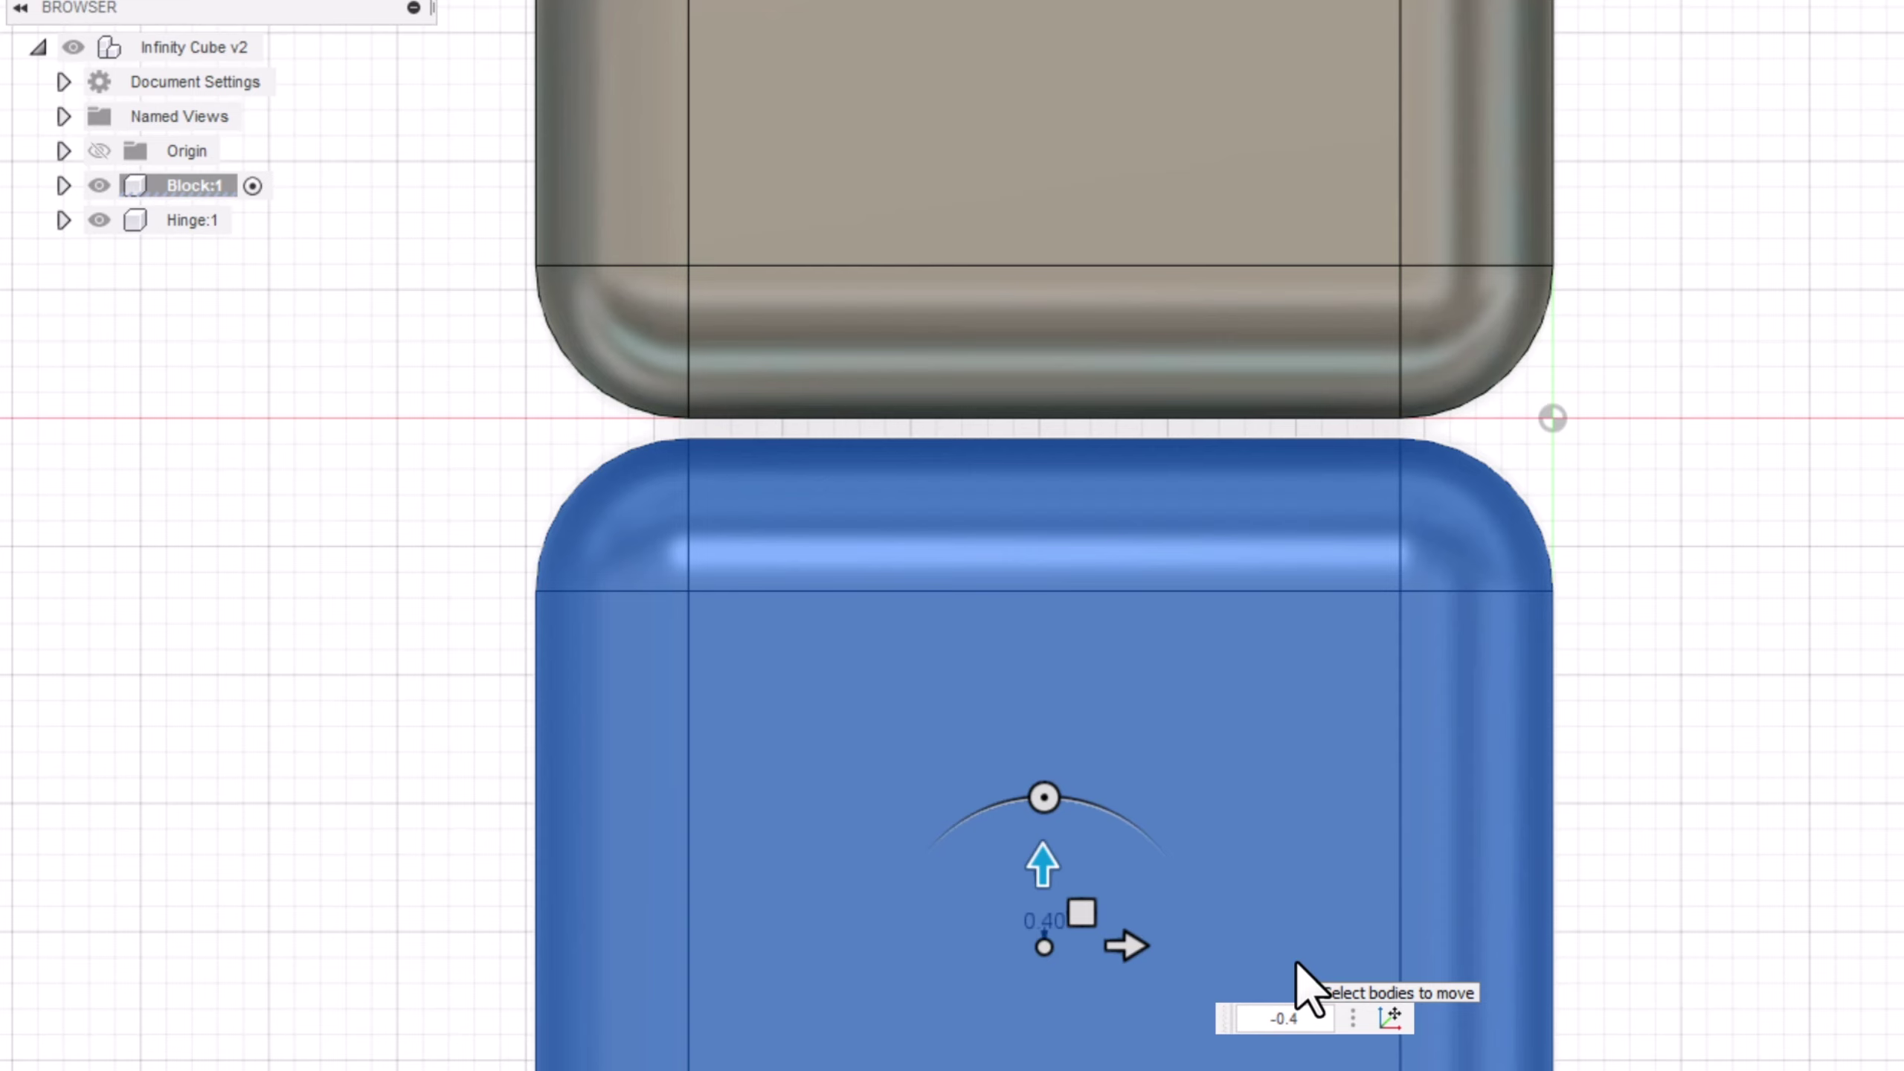
pyautogui.scroll(-2, 1160, 658)
pyautogui.moveTo(1276, 578); pyautogui.dragTo(1199, 660)
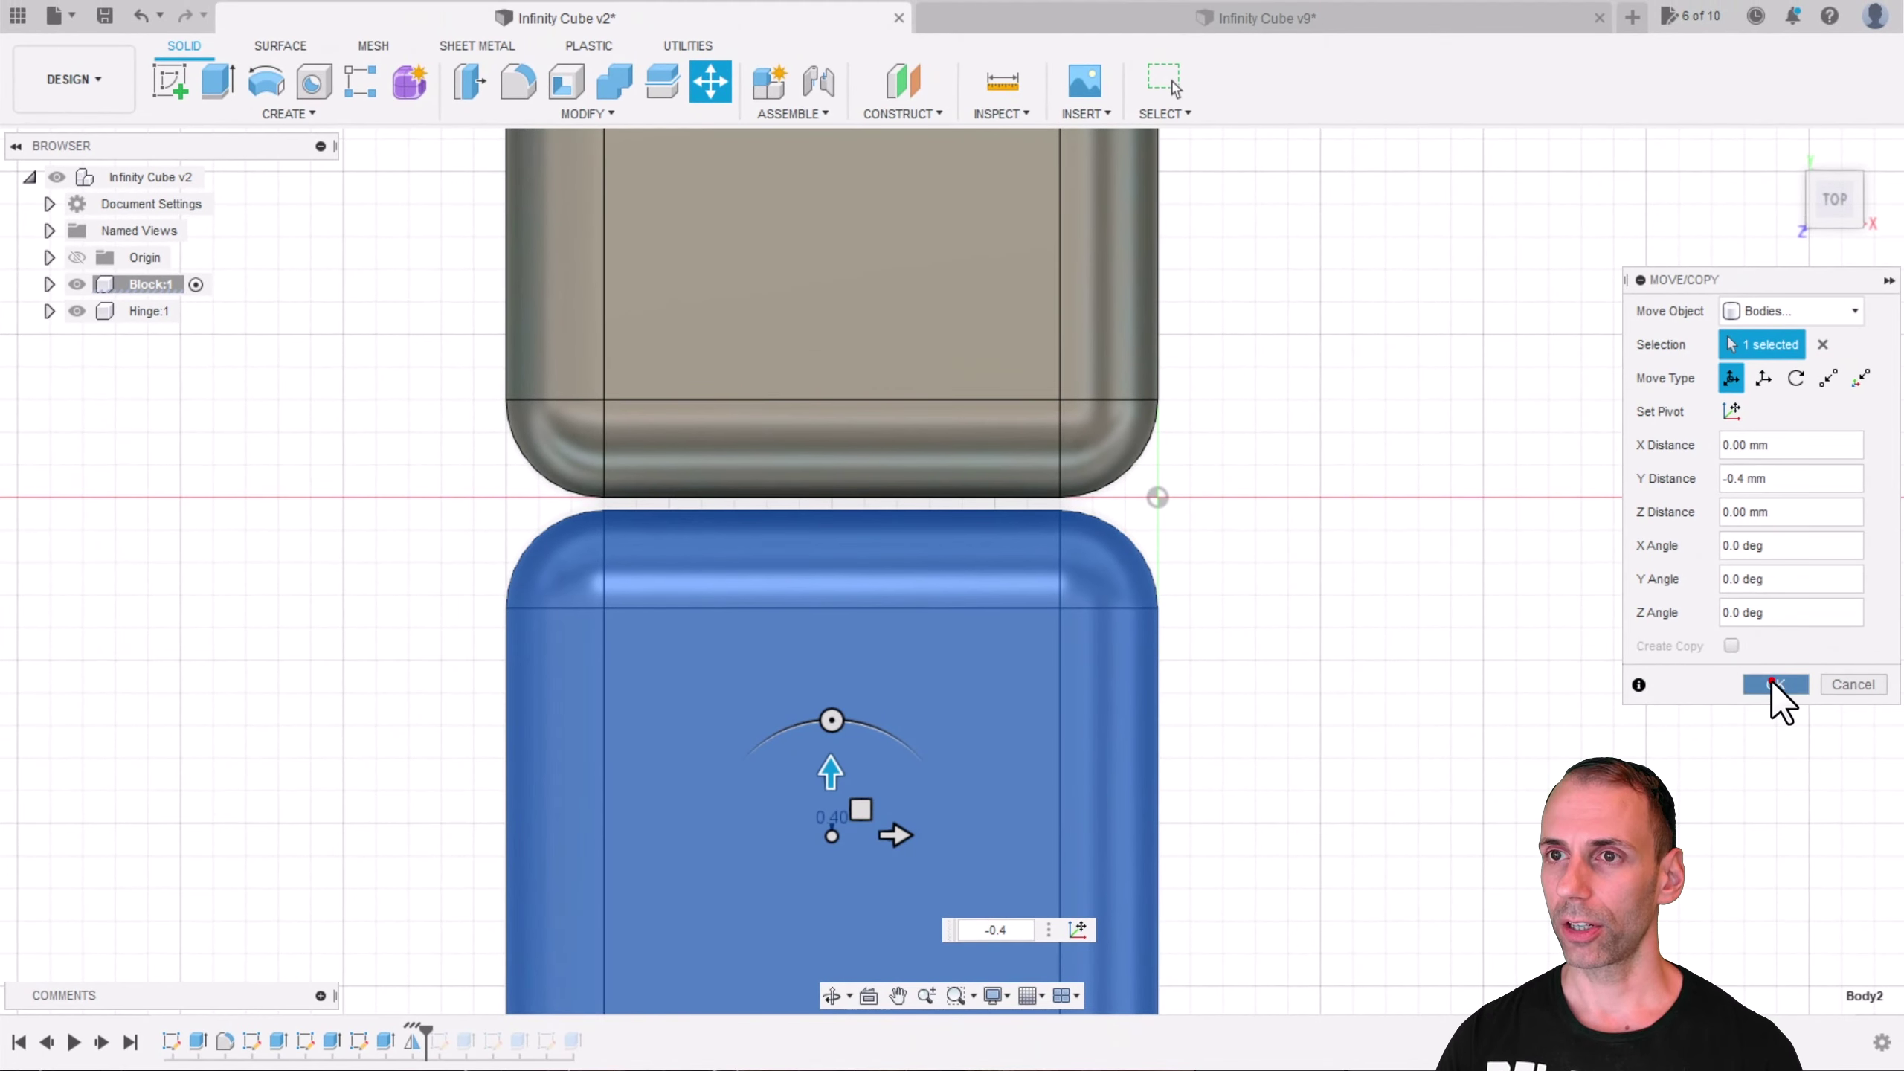
# Step: Commit the move and orbit around both blocks to inspect the hinge pockets and gap
pyautogui.click(1772, 683)
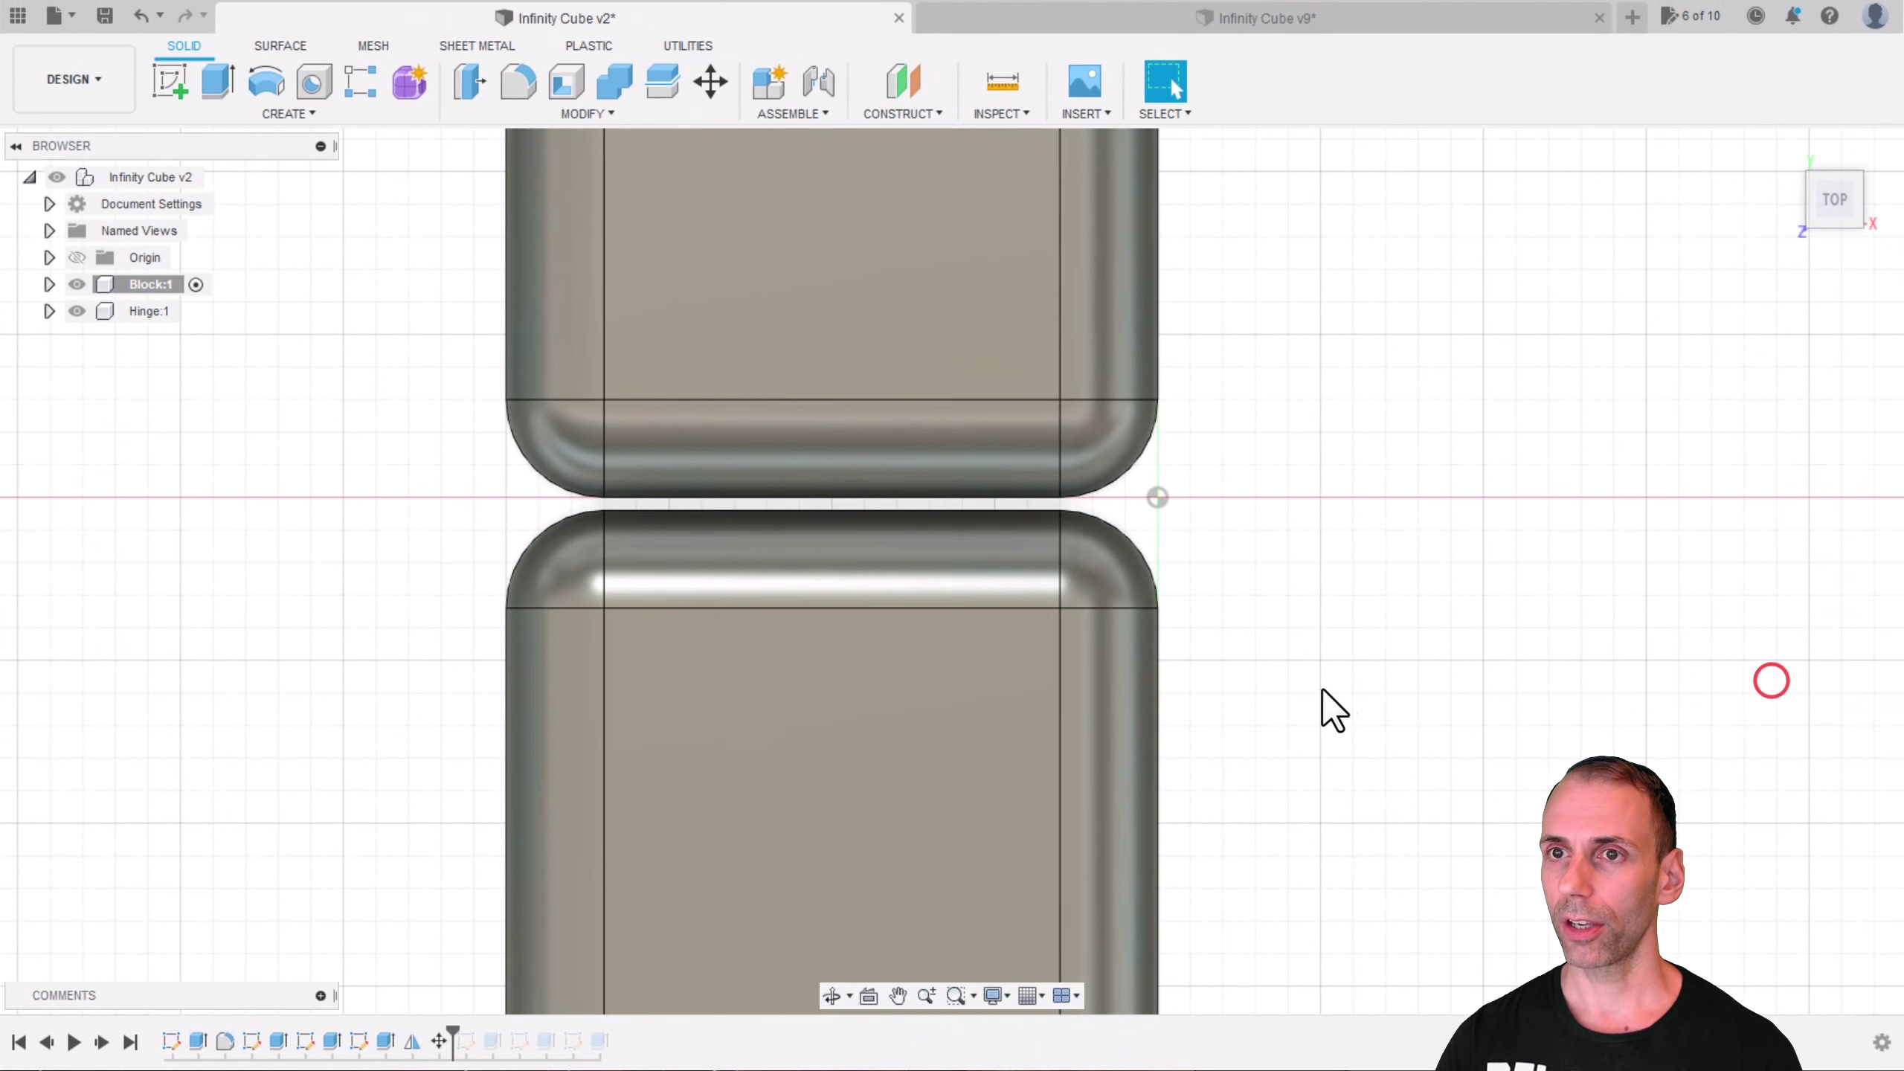
pyautogui.keyDown('shift'); pyautogui.moveTo(1323, 719); pyautogui.dragTo(1212, 532, button='middle'); pyautogui.keyUp('shift')
pyautogui.keyDown('shift'); pyautogui.moveTo(643, 645); pyautogui.dragTo(701, 650, button='middle'); pyautogui.keyUp('shift')
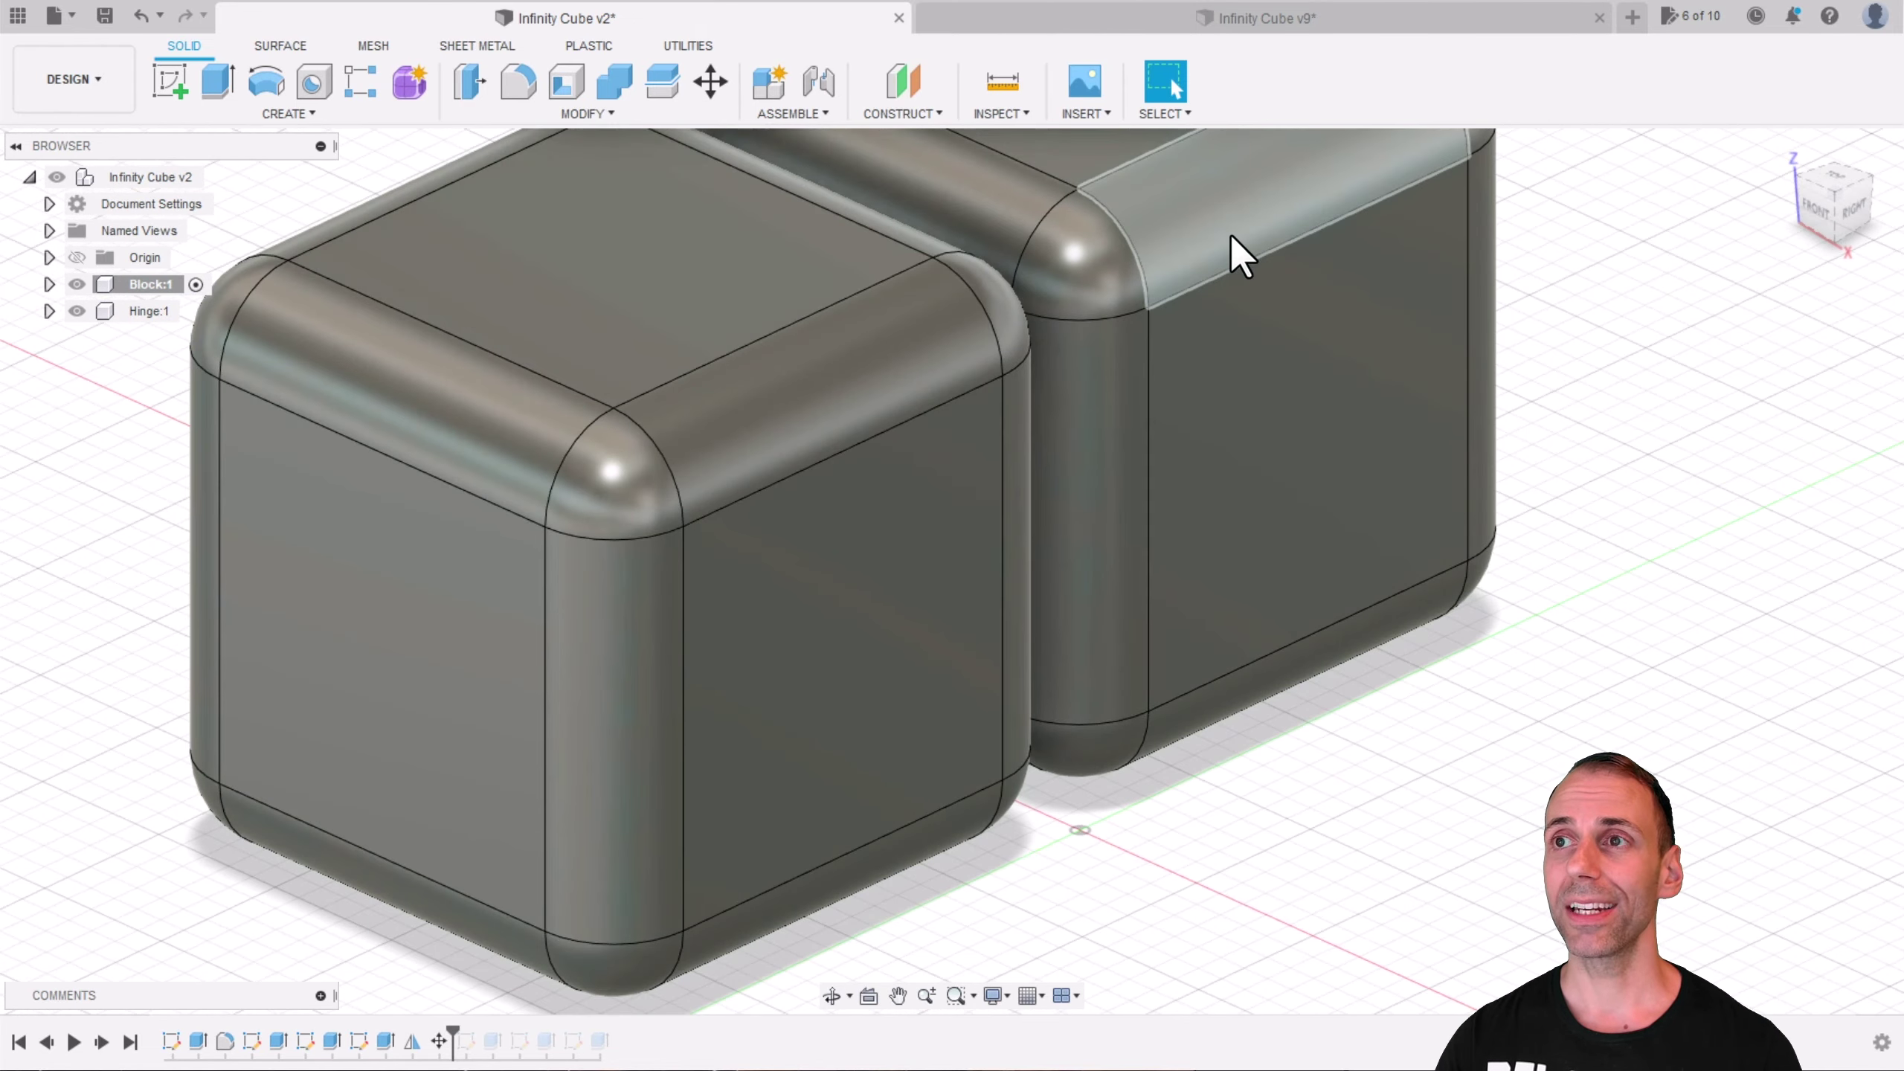
pyautogui.scroll(3, 1073, 427)
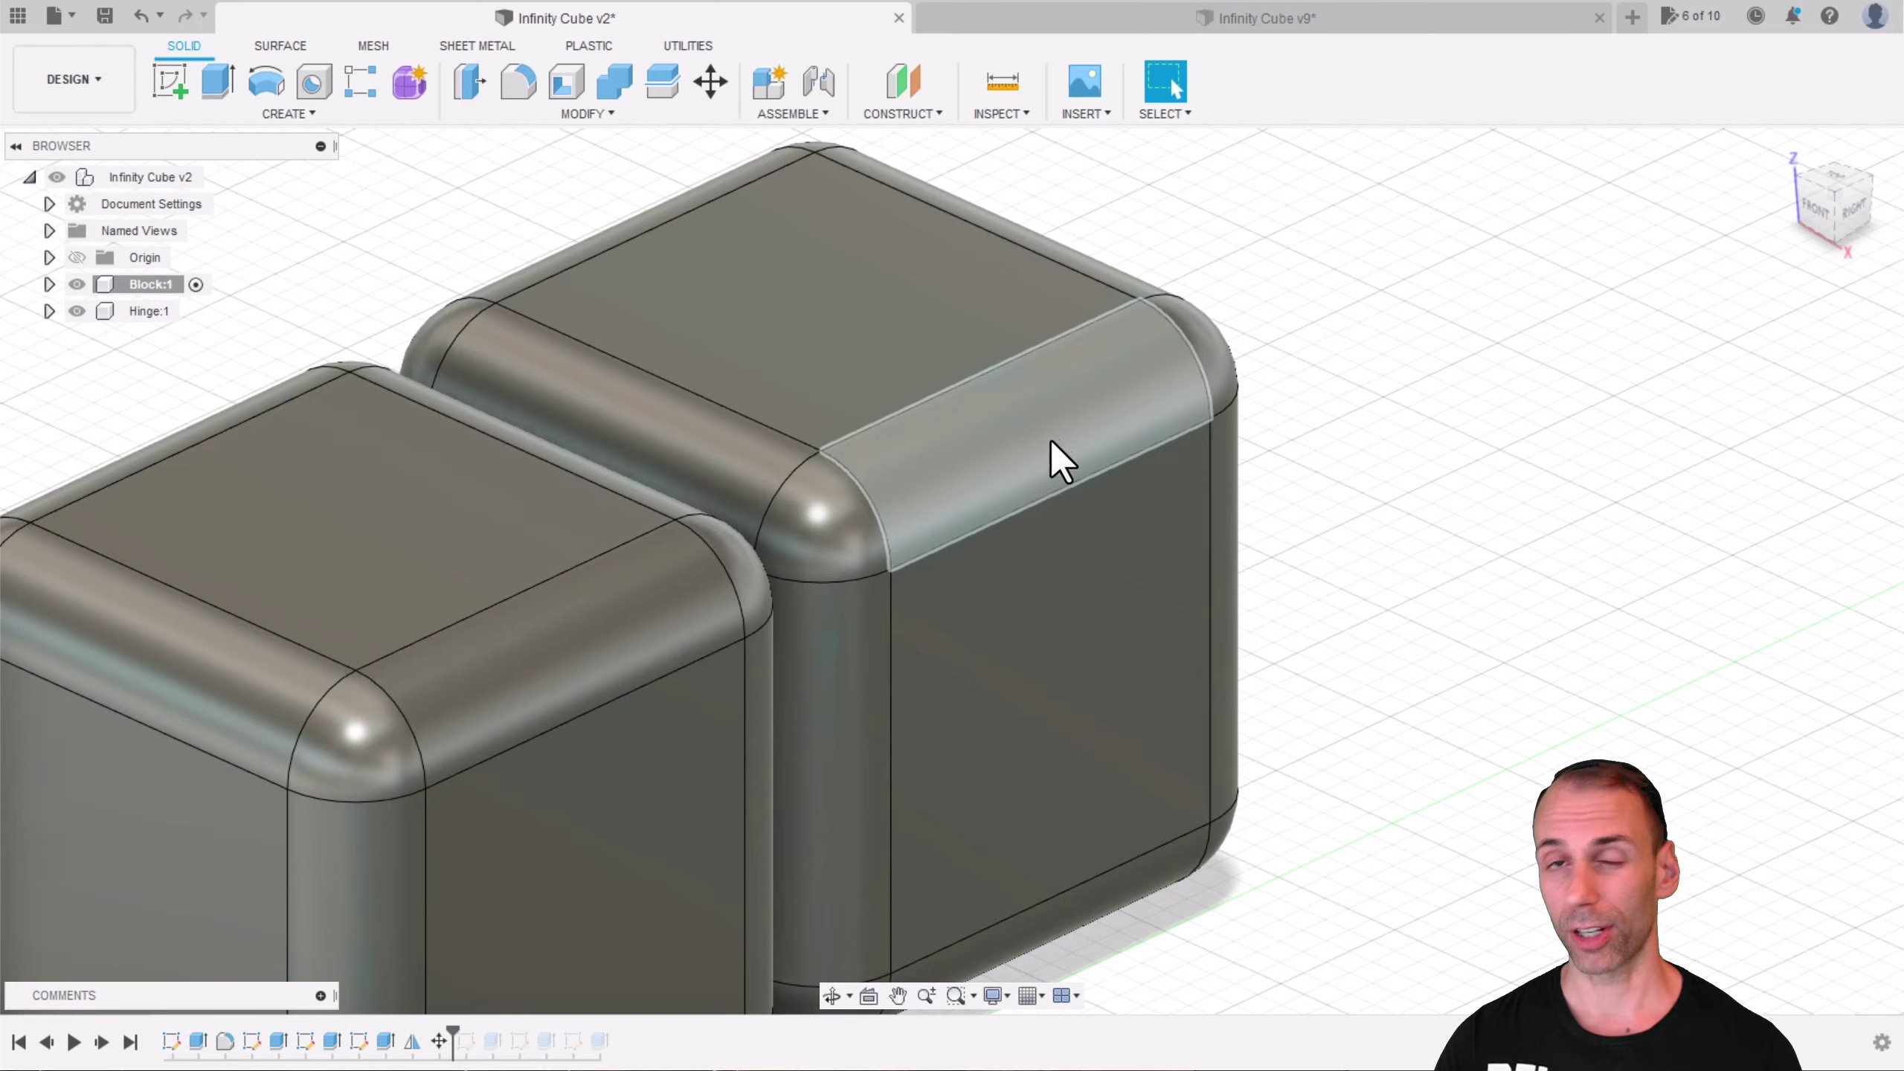
pyautogui.scroll(-3, 935, 446)
pyautogui.keyDown('shift'); pyautogui.moveTo(492, 731); pyautogui.dragTo(1137, 606, button='middle'); pyautogui.keyUp('shift')
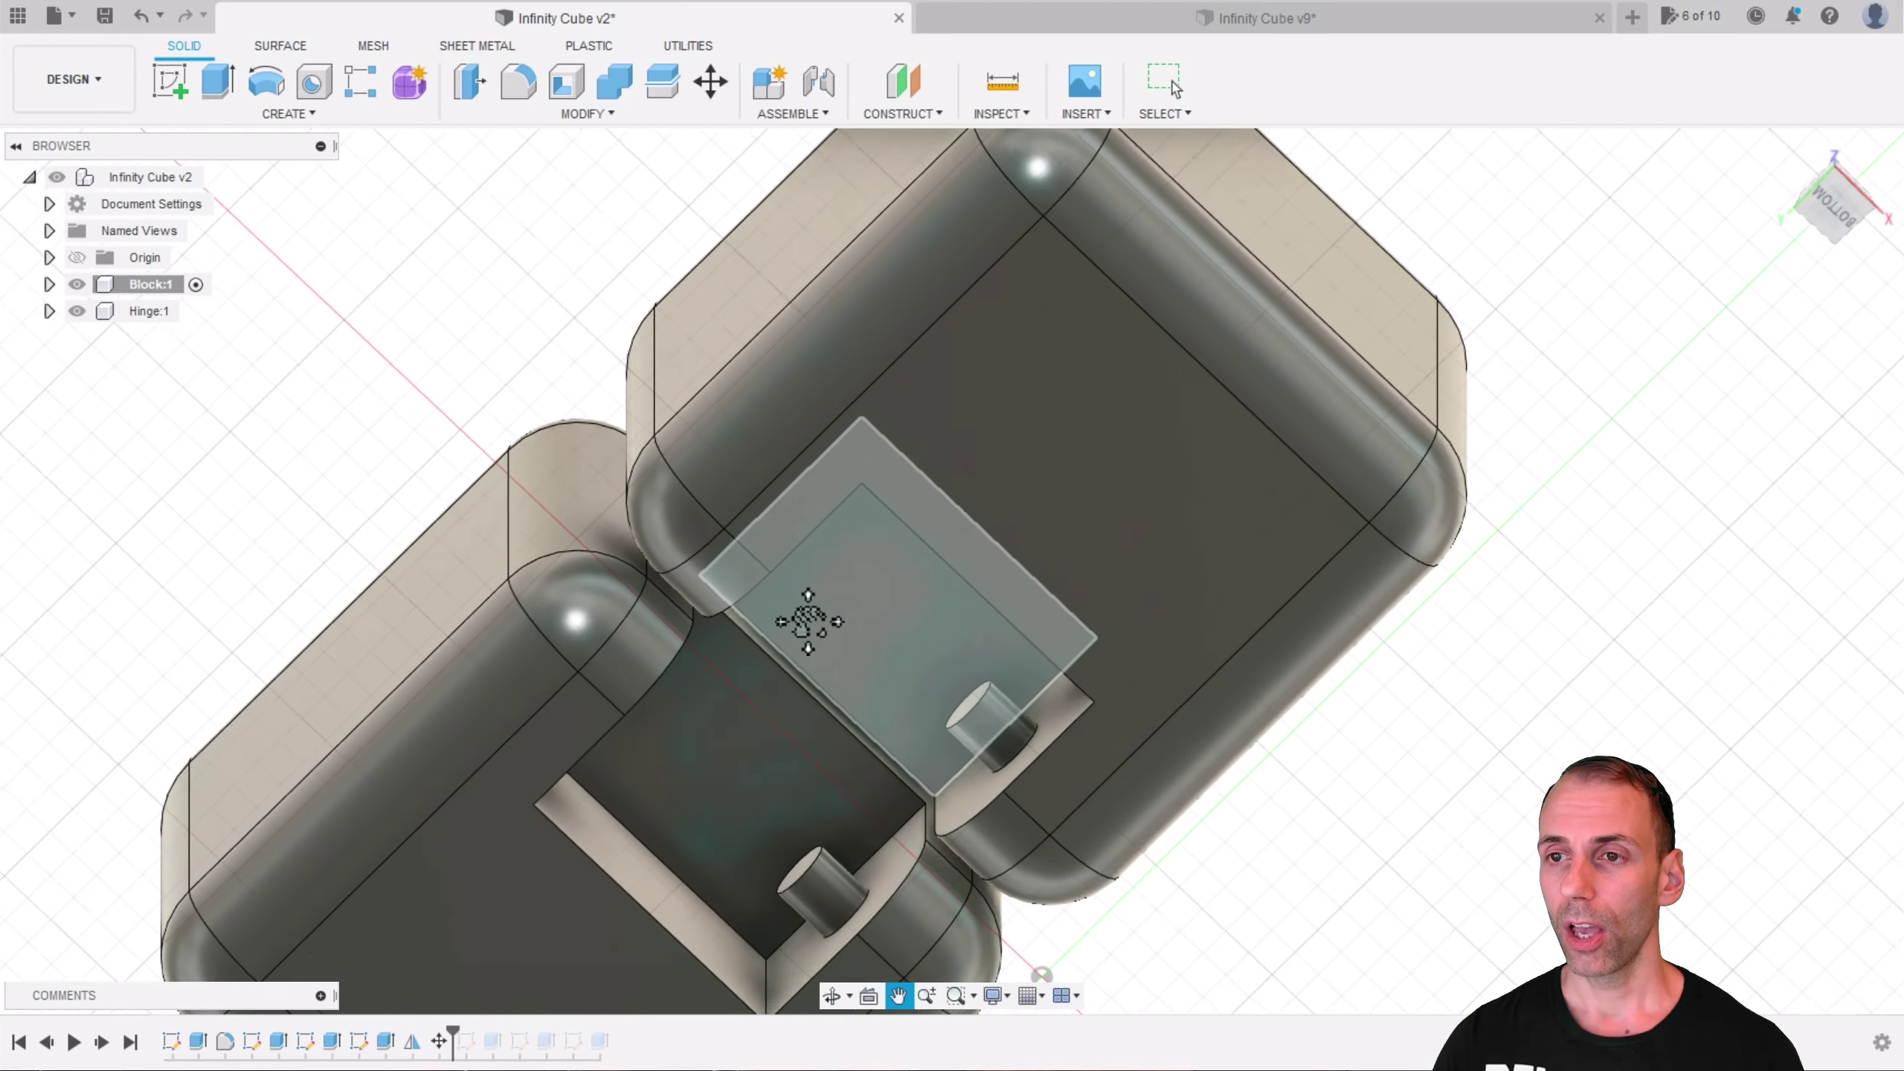
pyautogui.keyDown('shift'); pyautogui.moveTo(807, 616); pyautogui.dragTo(778, 311, button='middle'); pyautogui.keyUp('shift')
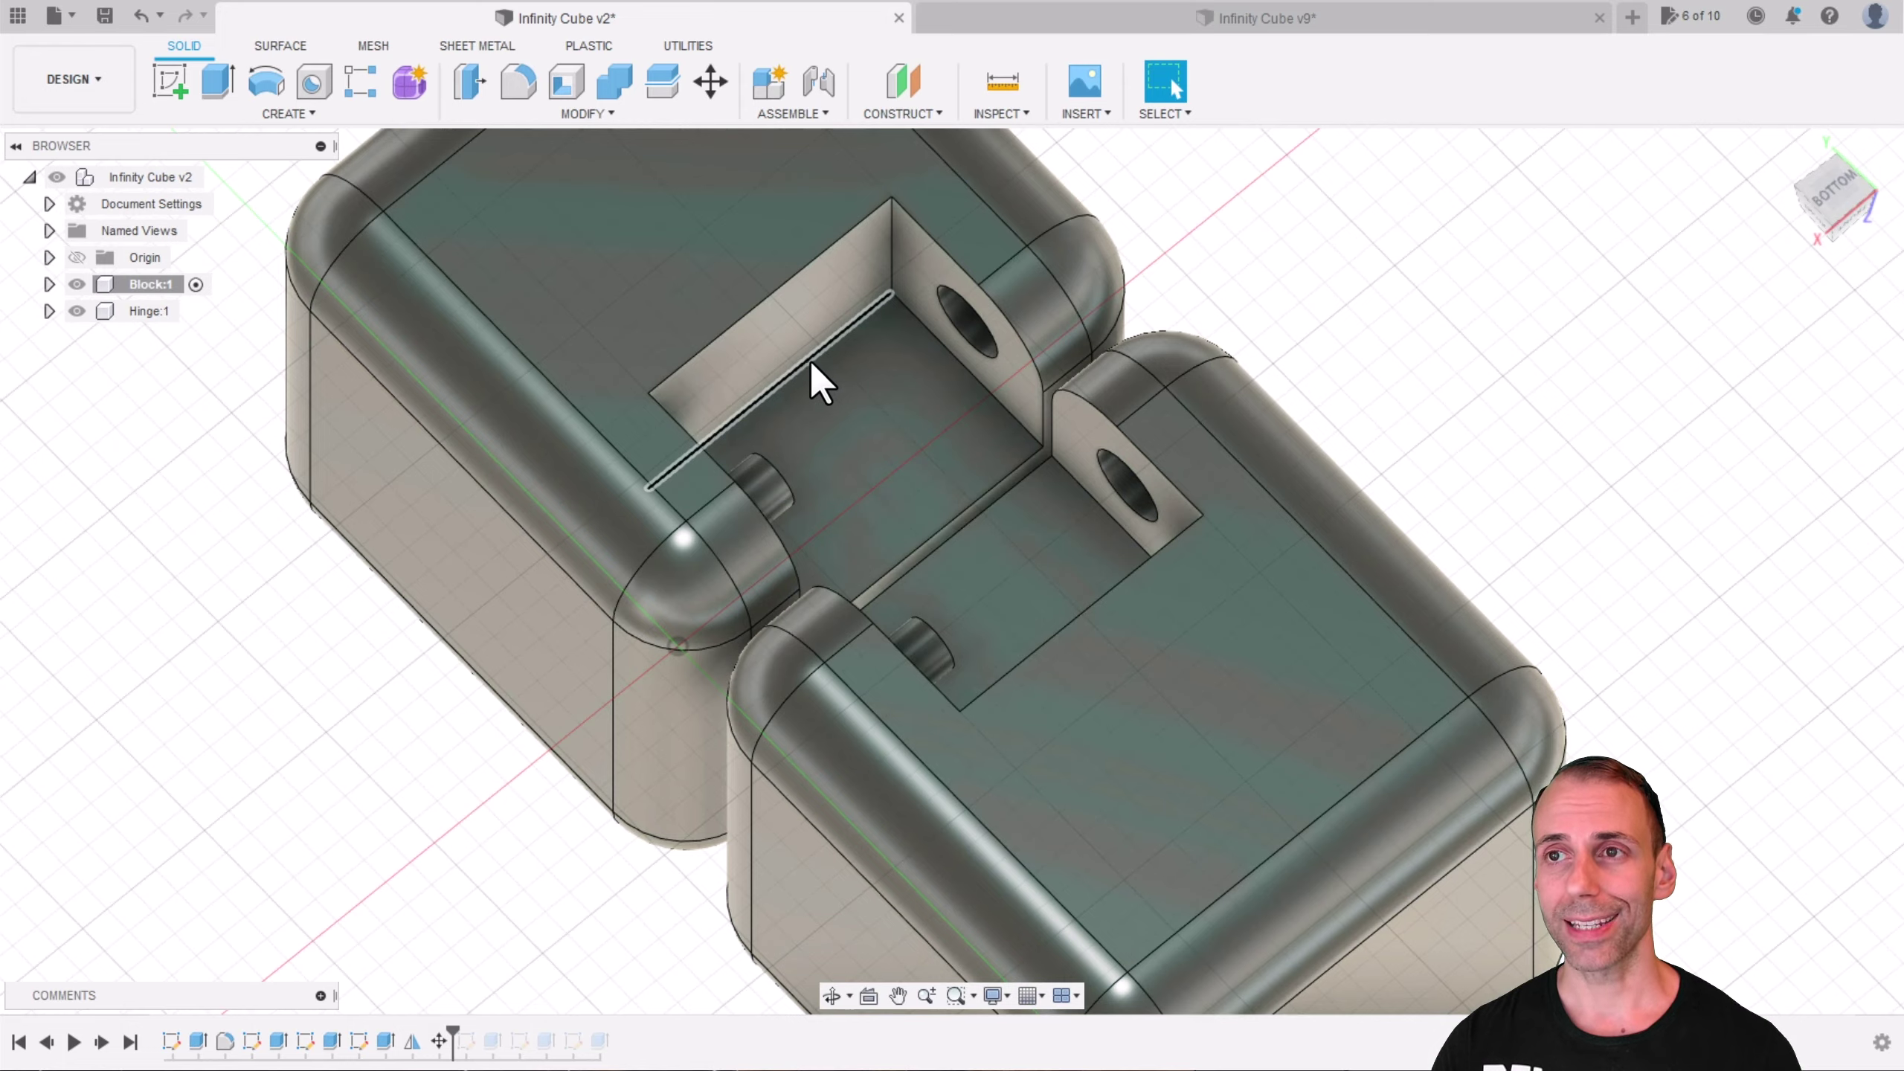
pyautogui.moveTo(829, 404); pyautogui.dragTo(919, 545, button='middle')
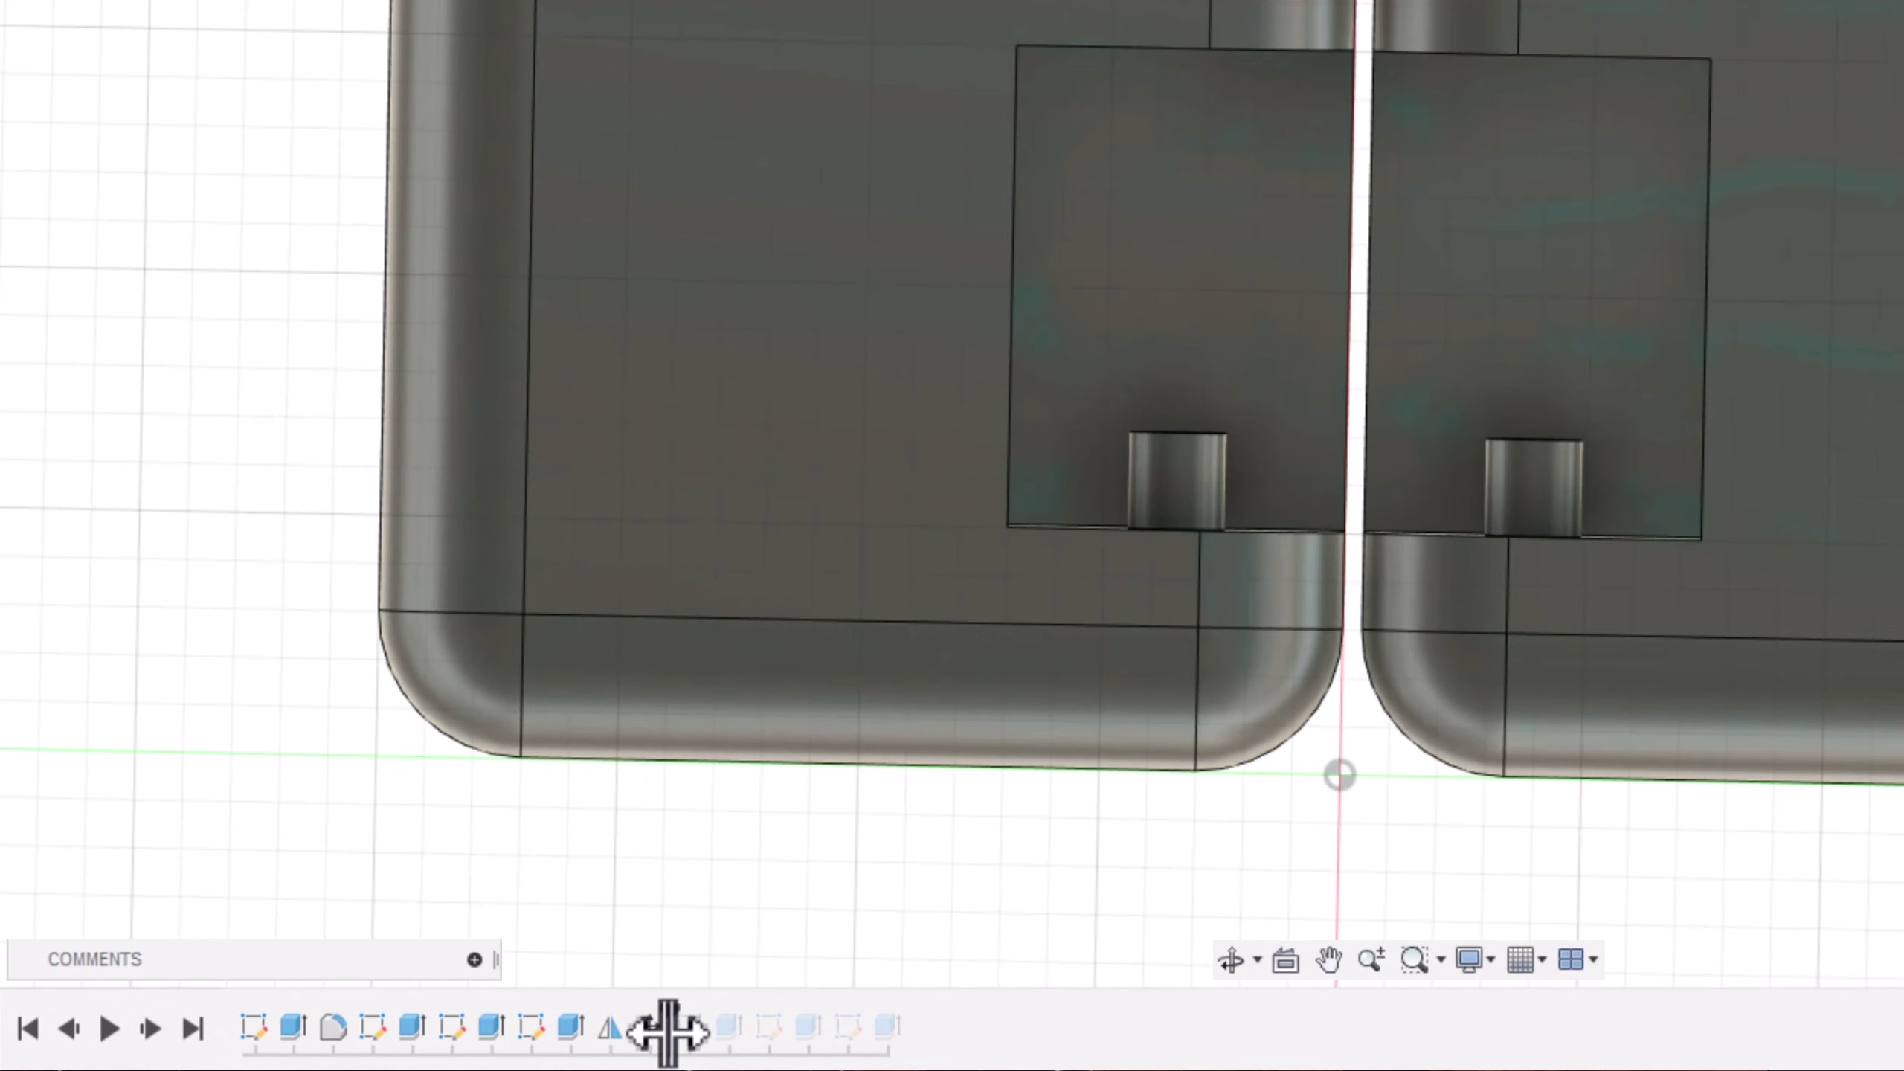
# Step: Roll the history back before Mirror1 and fillet the pocket's inner floor edge
pyautogui.moveTo(663, 1030); pyautogui.dragTo(591, 1036)
pyautogui.moveTo(777, 787)
pyautogui.keyDown('shift'); pyautogui.mouseDown(button='middle')
pyautogui.moveTo(998, 531)
pyautogui.moveTo(1021, 560)
pyautogui.moveTo(1623, 465)
pyautogui.moveTo(1530, 417)
pyautogui.moveTo(1211, 498)
pyautogui.mouseUp(button='middle'); pyautogui.keyUp('shift')
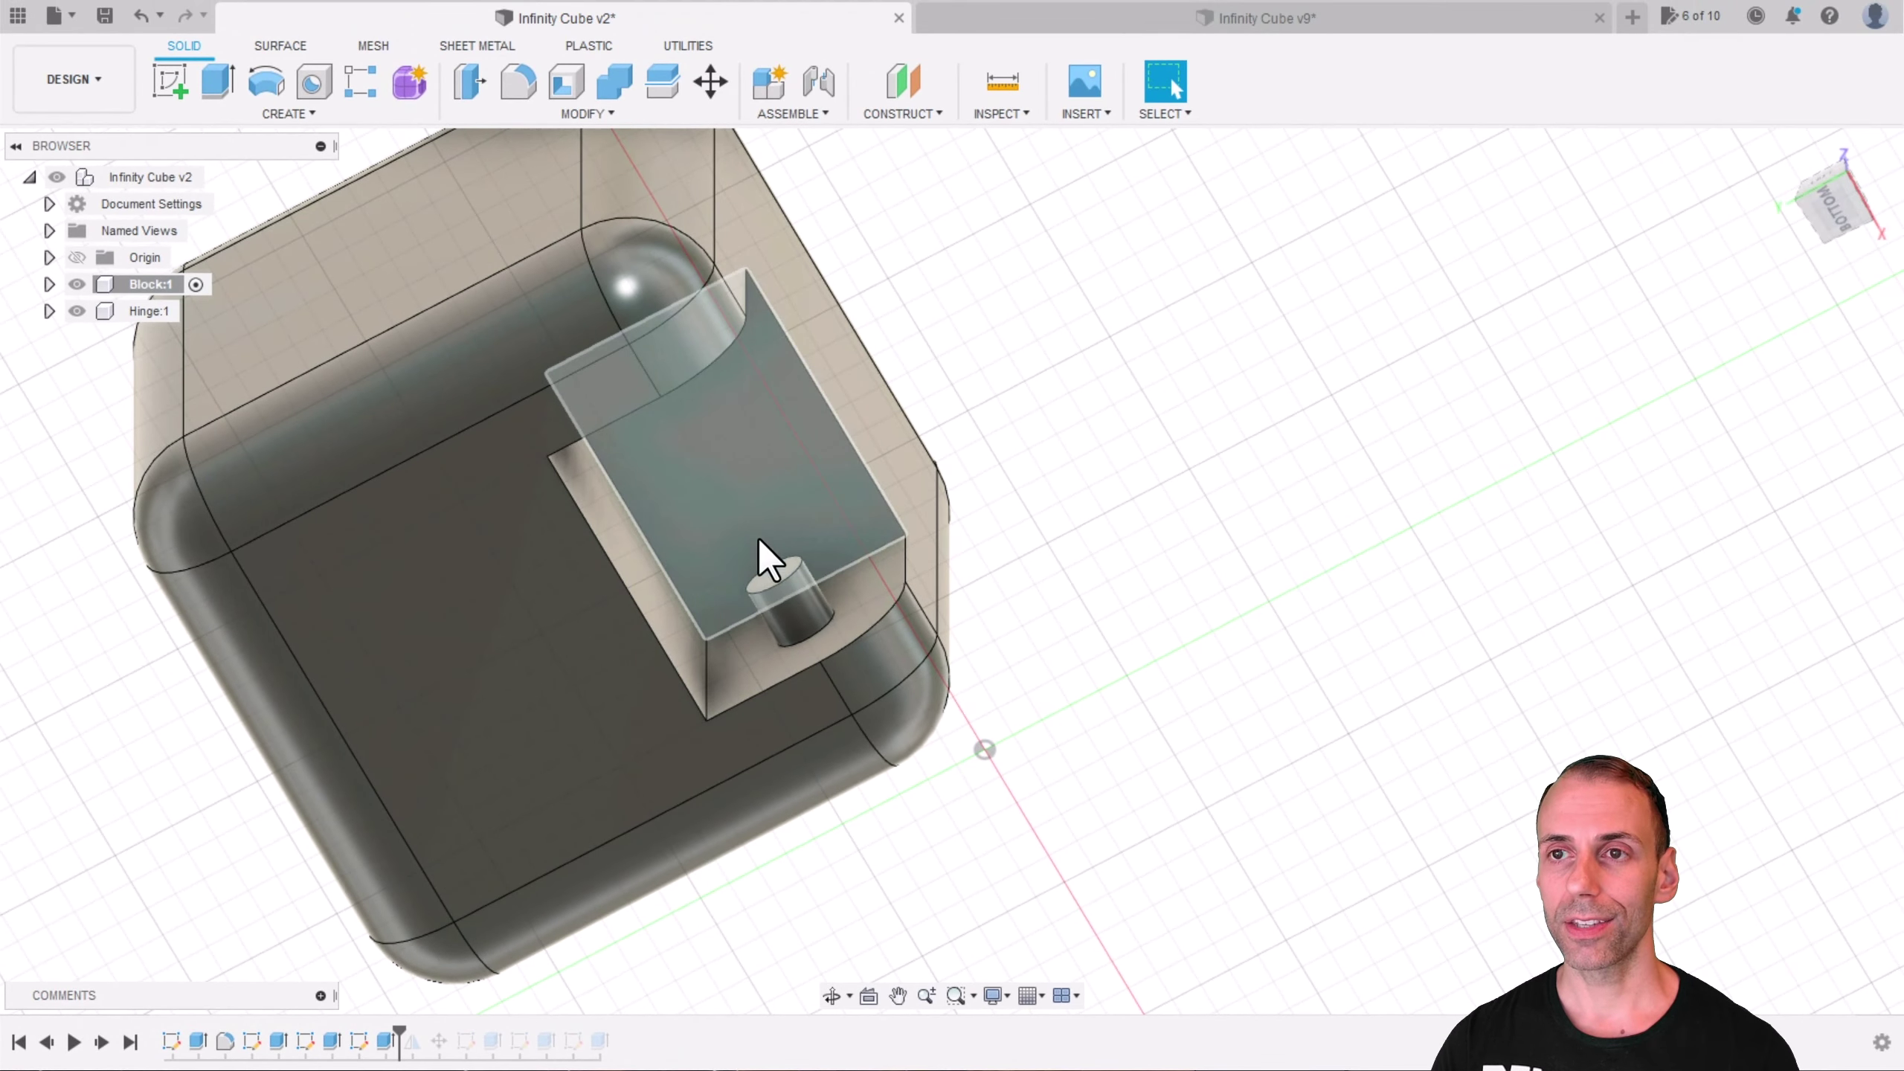
pyautogui.keyDown('shift'); pyautogui.moveTo(1203, 242); pyautogui.dragTo(1245, 404, button='middle'); pyautogui.keyUp('shift')
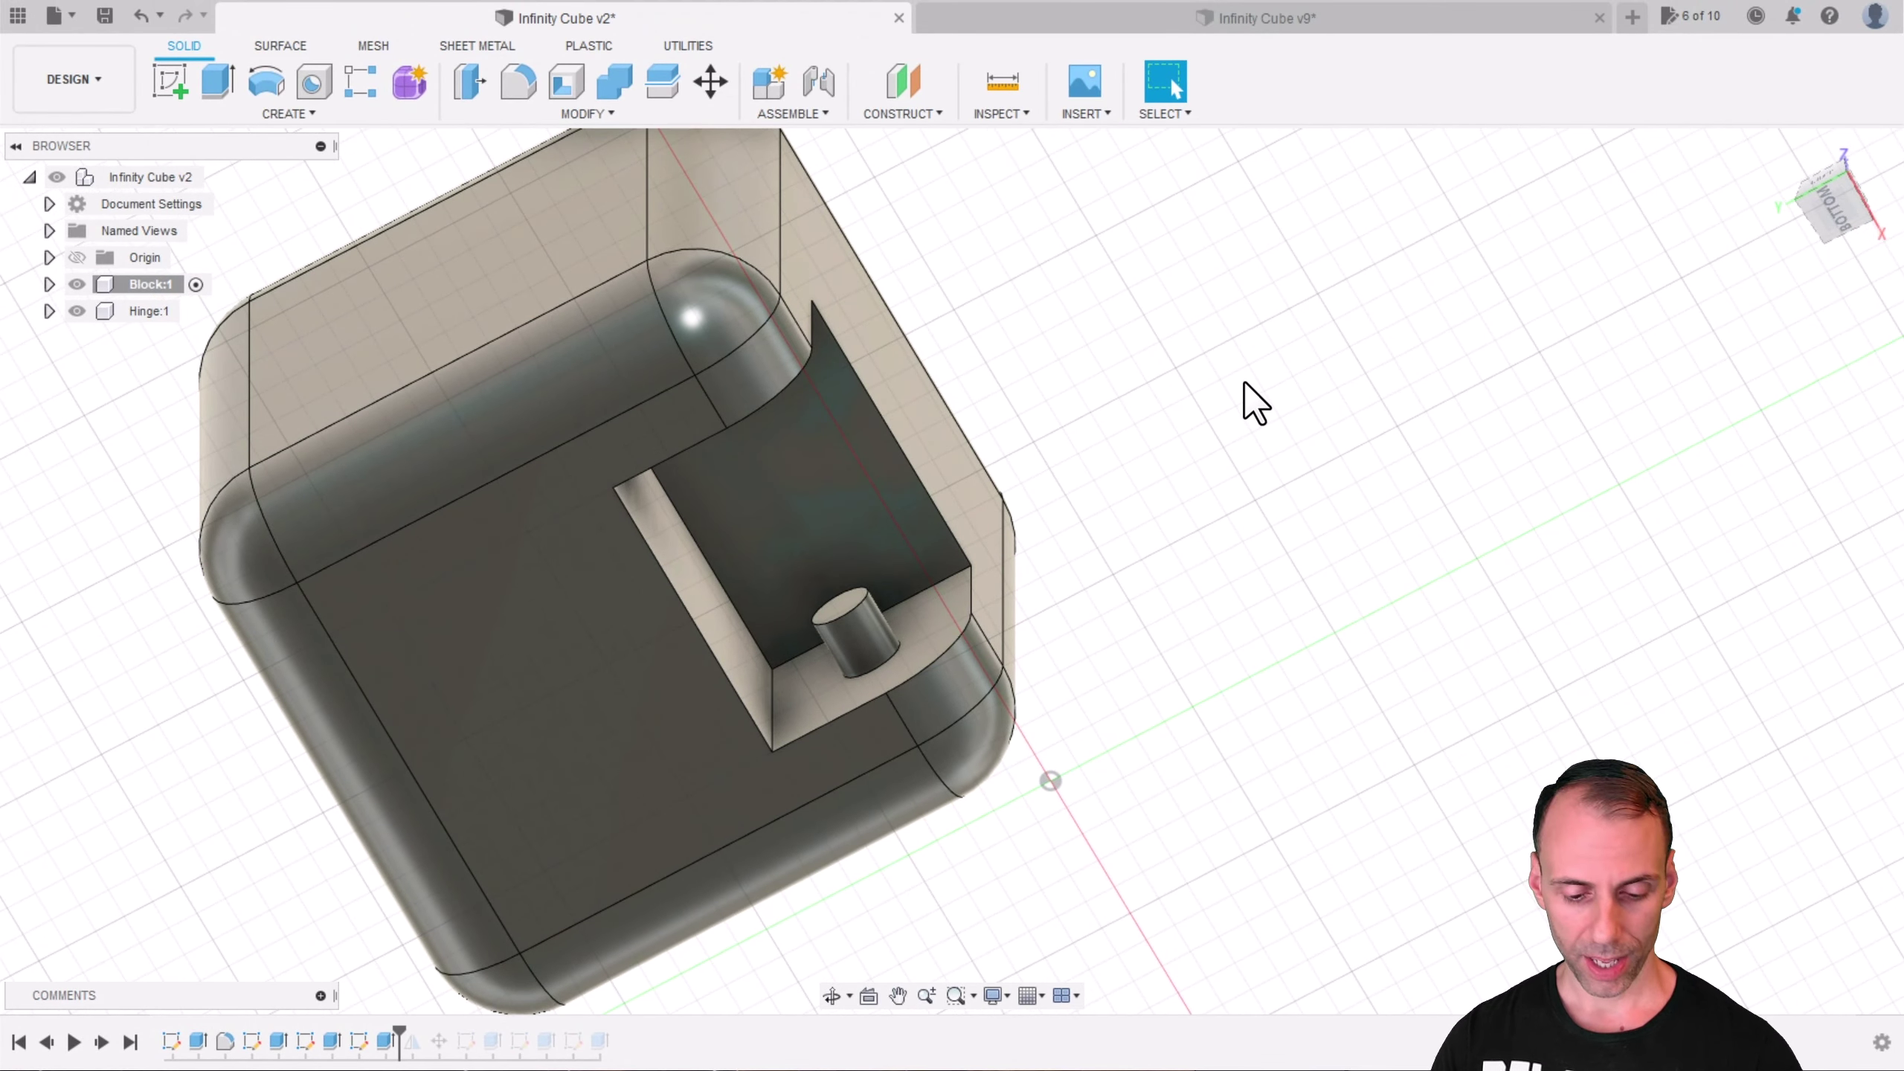
pyautogui.press('f')
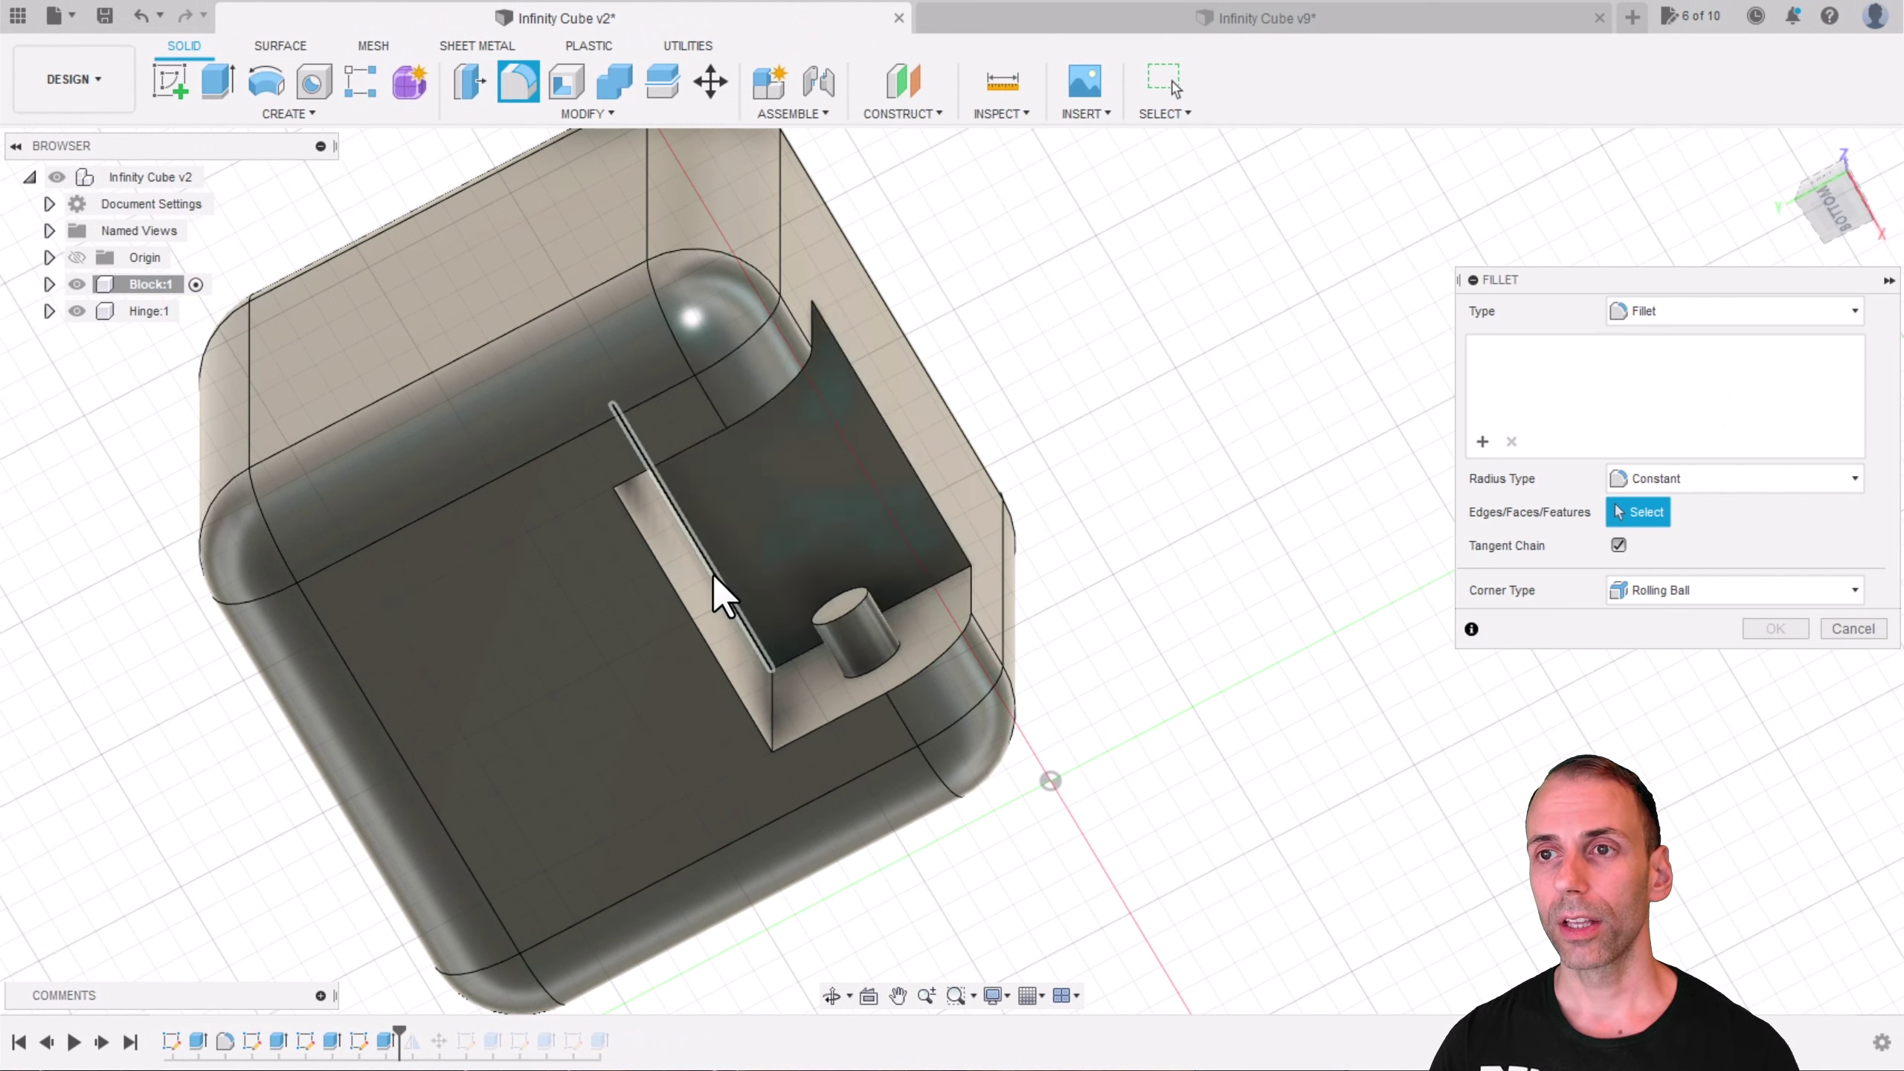
pyautogui.click(713, 574)
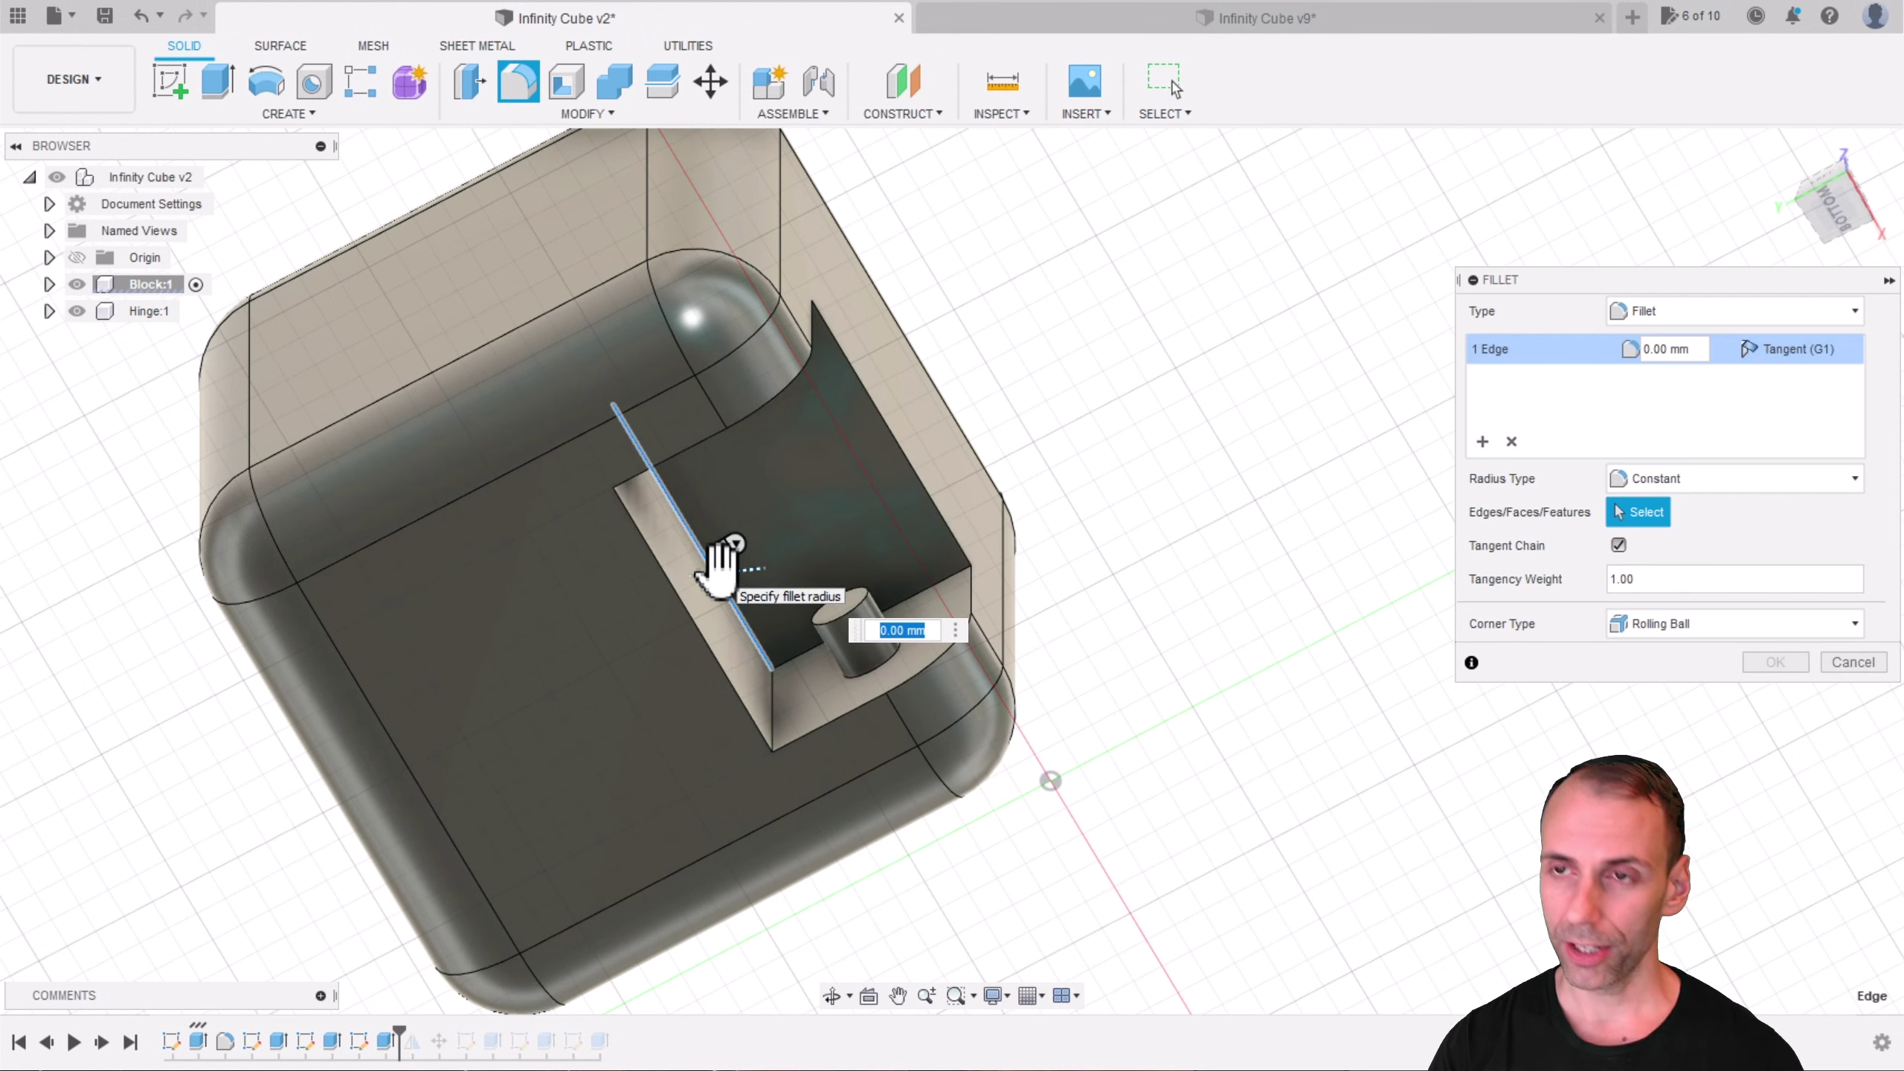
pyautogui.press('Return')
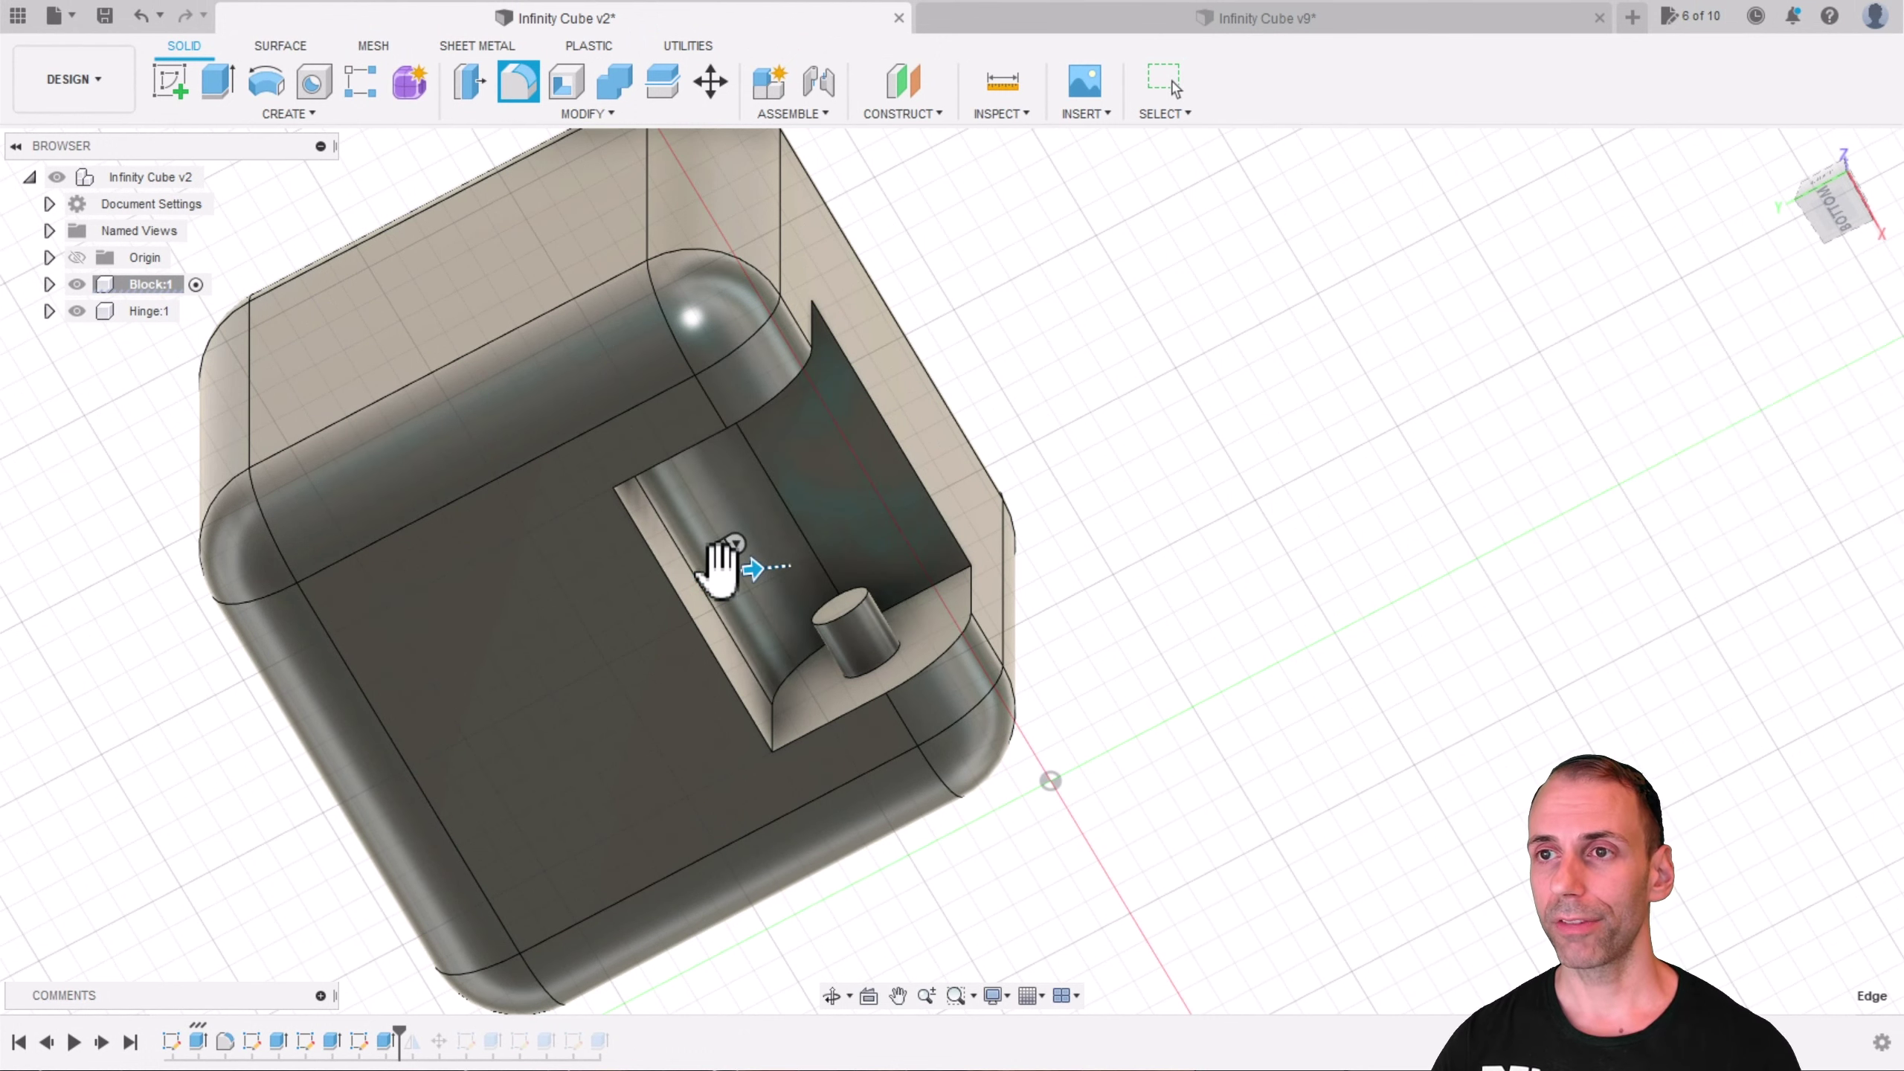
# Step: Inspect the filleted block, then roll the history forward past Fillet2 and Move1 to the end
pyautogui.keyDown('shift'); pyautogui.moveTo(994, 433); pyautogui.dragTo(1009, 563, button='middle'); pyautogui.keyUp('shift')
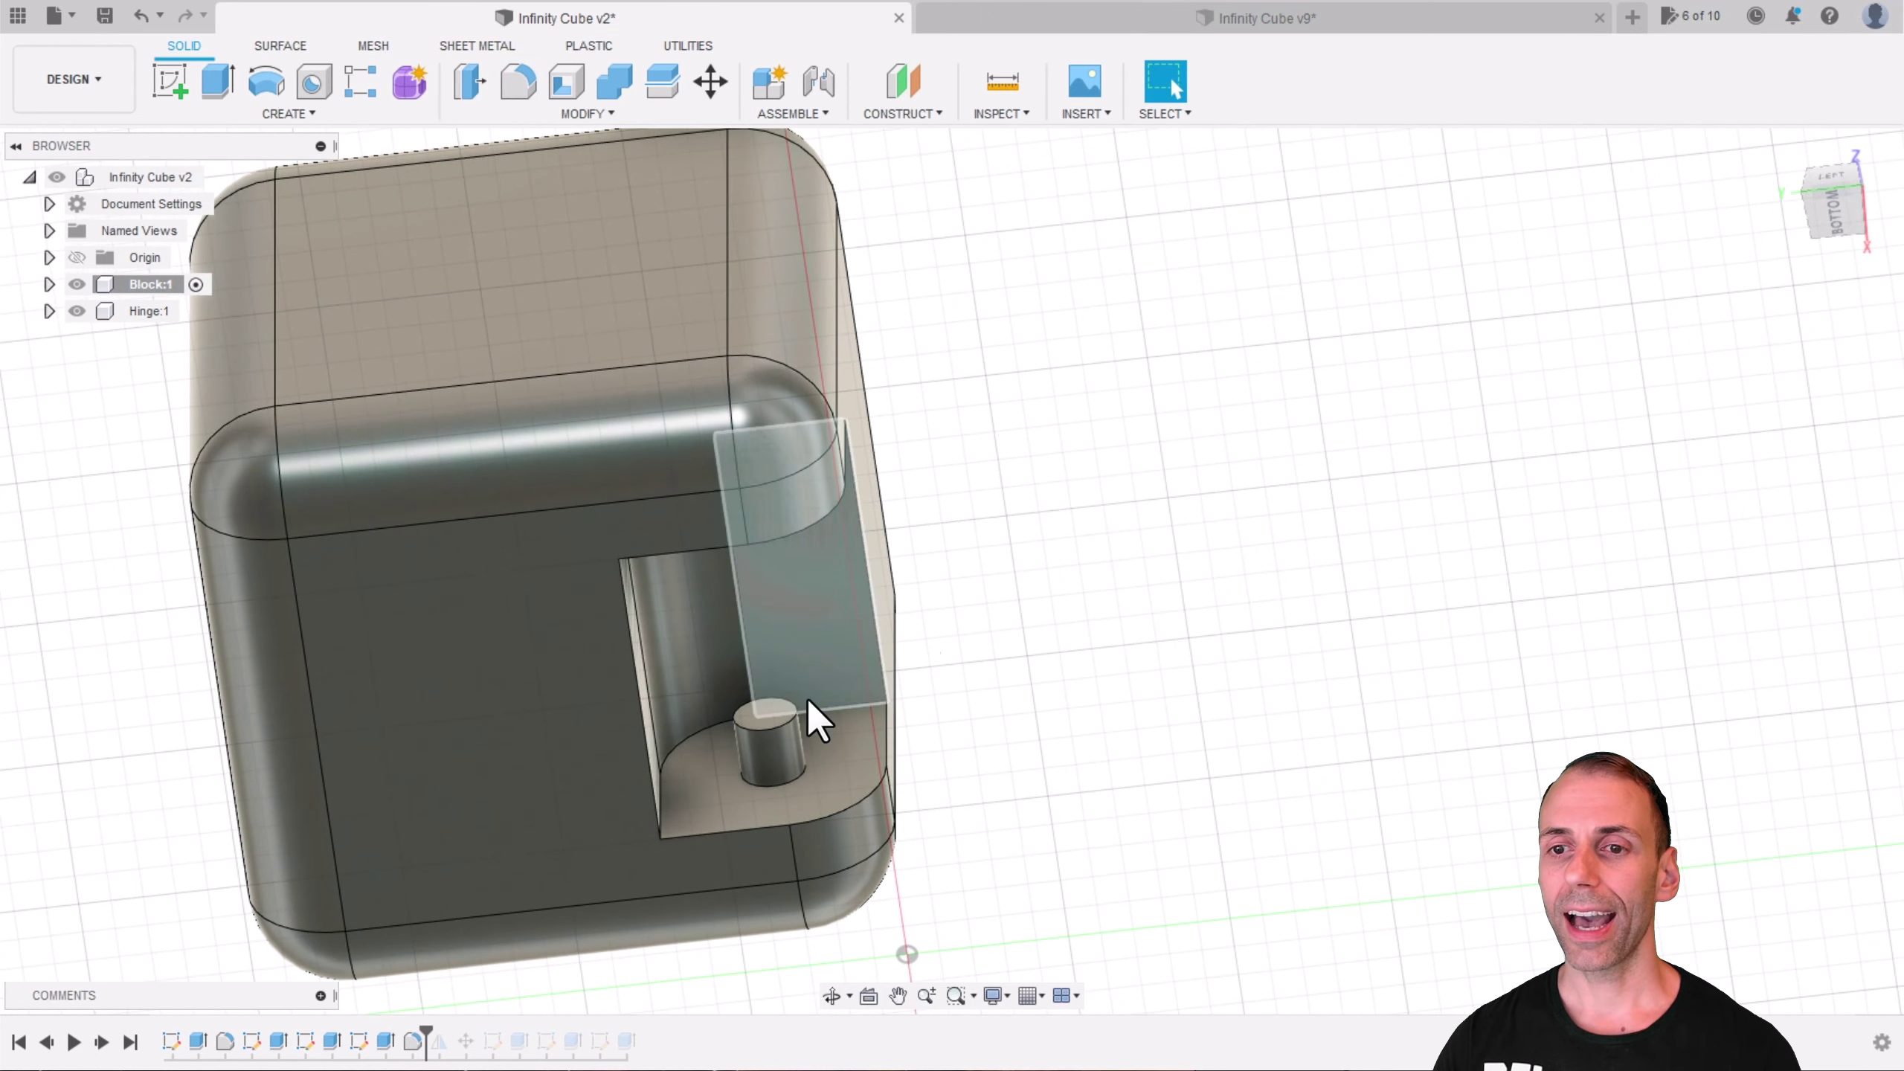
pyautogui.keyDown('shift'); pyautogui.moveTo(680, 884); pyautogui.dragTo(609, 715, button='middle'); pyautogui.keyUp('shift')
pyautogui.keyDown('shift'); pyautogui.moveTo(858, 574); pyautogui.dragTo(840, 749, button='middle'); pyautogui.keyUp('shift')
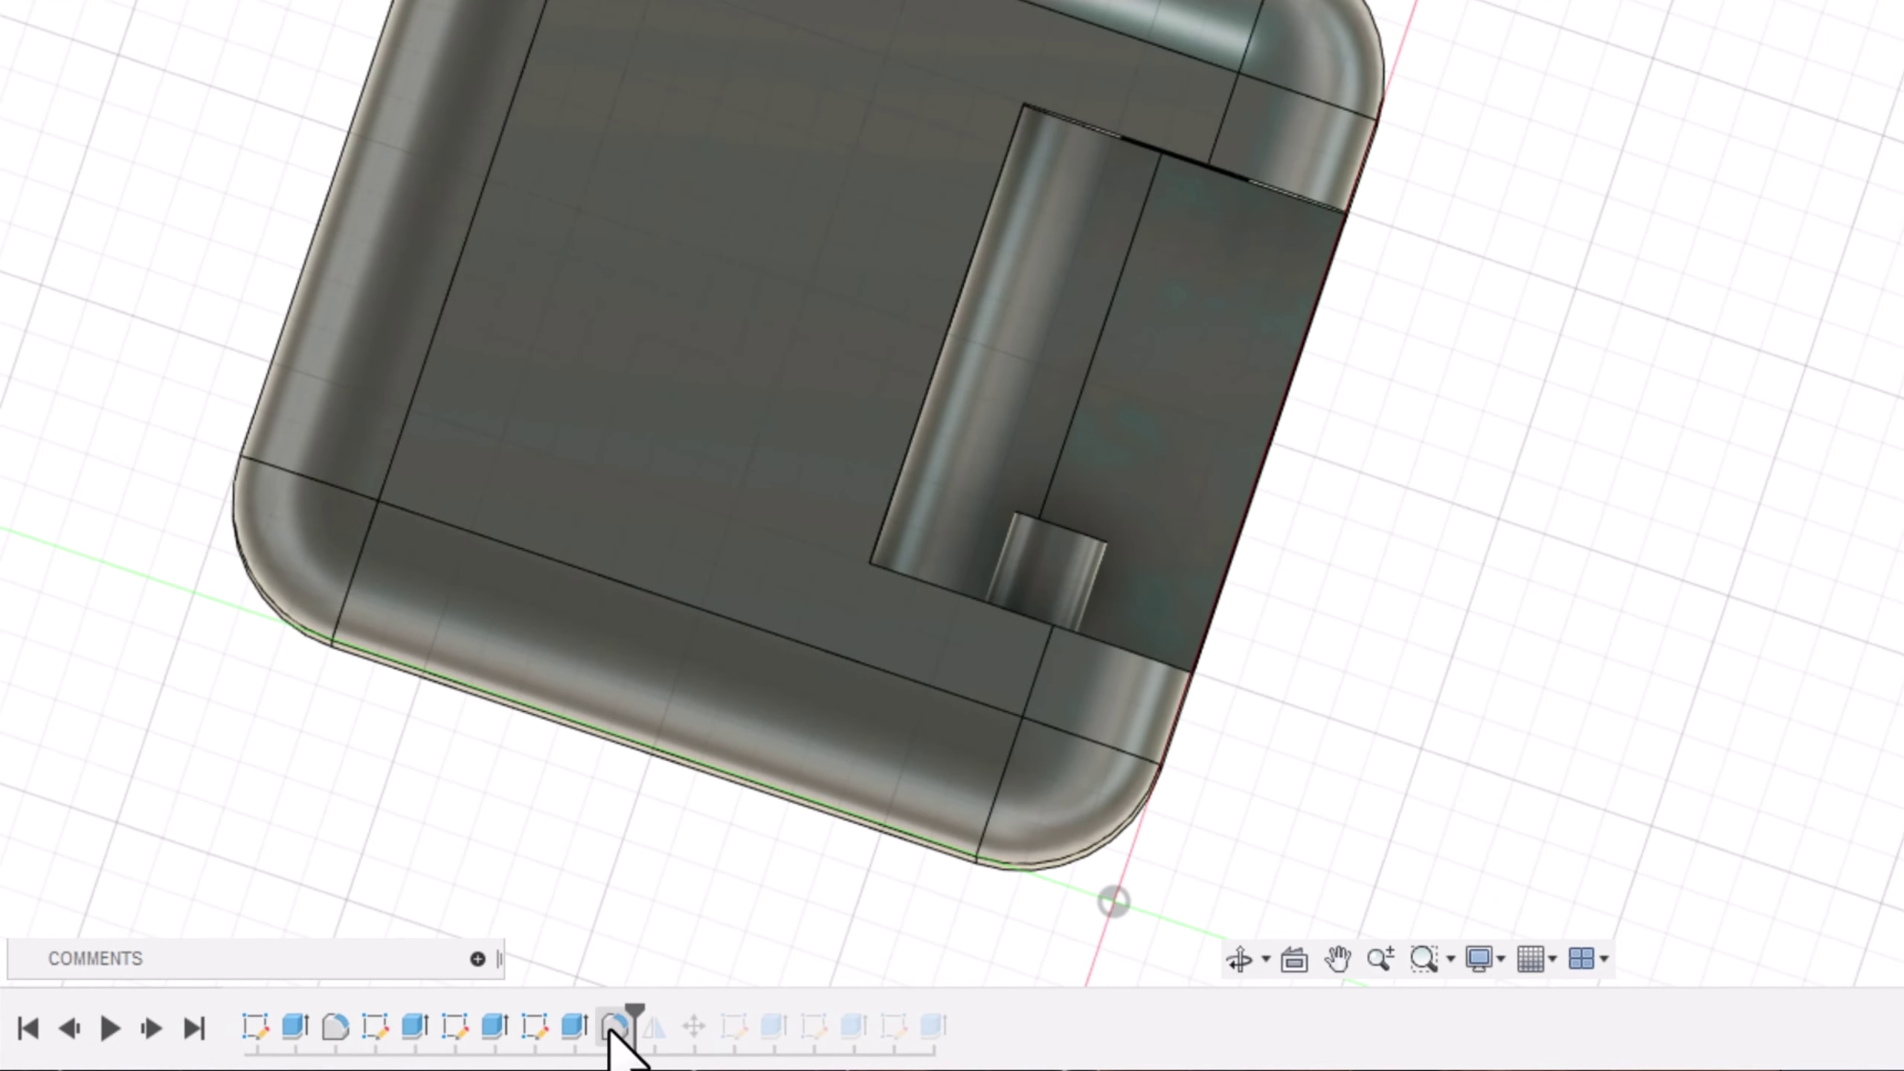
pyautogui.moveTo(637, 1028); pyautogui.dragTo(718, 1028)
pyautogui.moveTo(1529, 375)
pyautogui.keyDown('shift'); pyautogui.mouseDown(button='middle')
pyautogui.moveTo(1479, 374)
pyautogui.moveTo(1350, 593)
pyautogui.moveTo(1413, 350)
pyautogui.mouseUp(button='middle'); pyautogui.keyUp('shift')
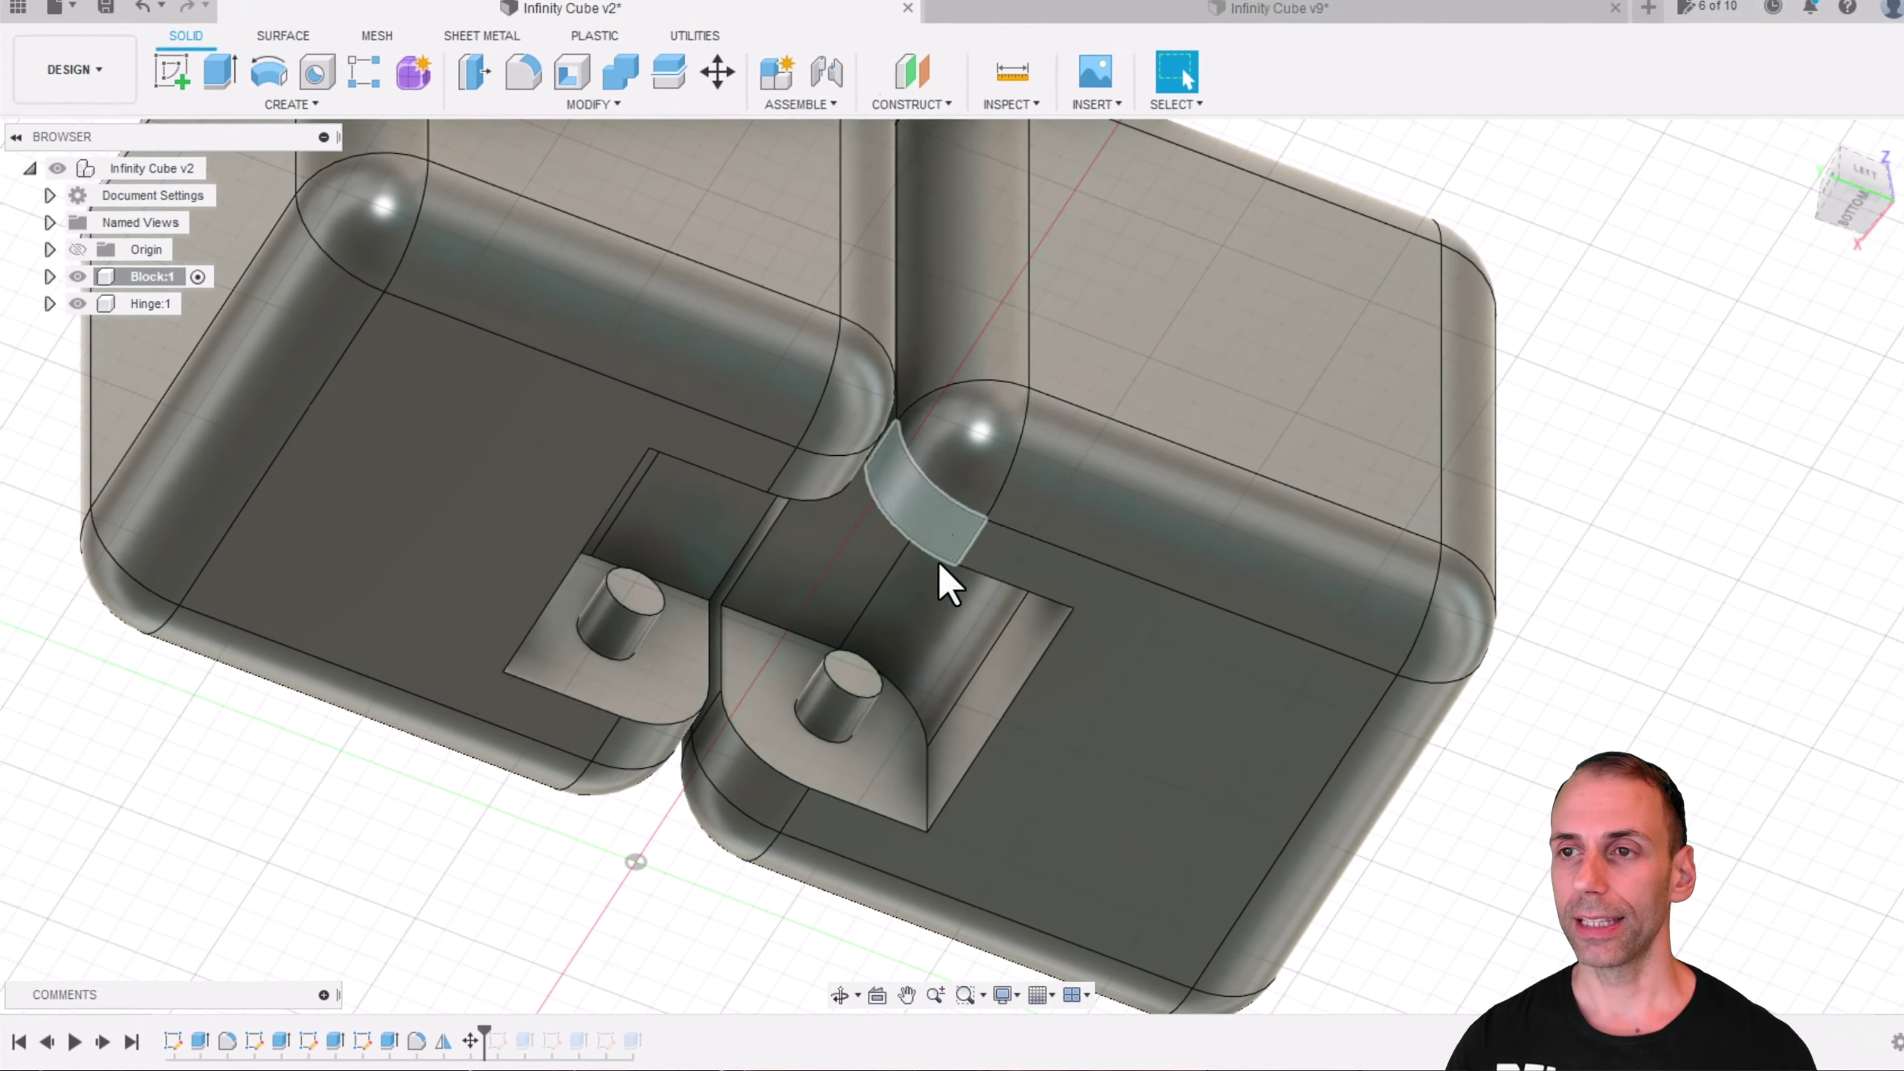
# Step: Orbit and zoom to check the rounded pocket edge on both mirrored cubes
pyautogui.keyDown('shift'); pyautogui.moveTo(946, 585); pyautogui.dragTo(756, 681, button='middle'); pyautogui.keyUp('shift')
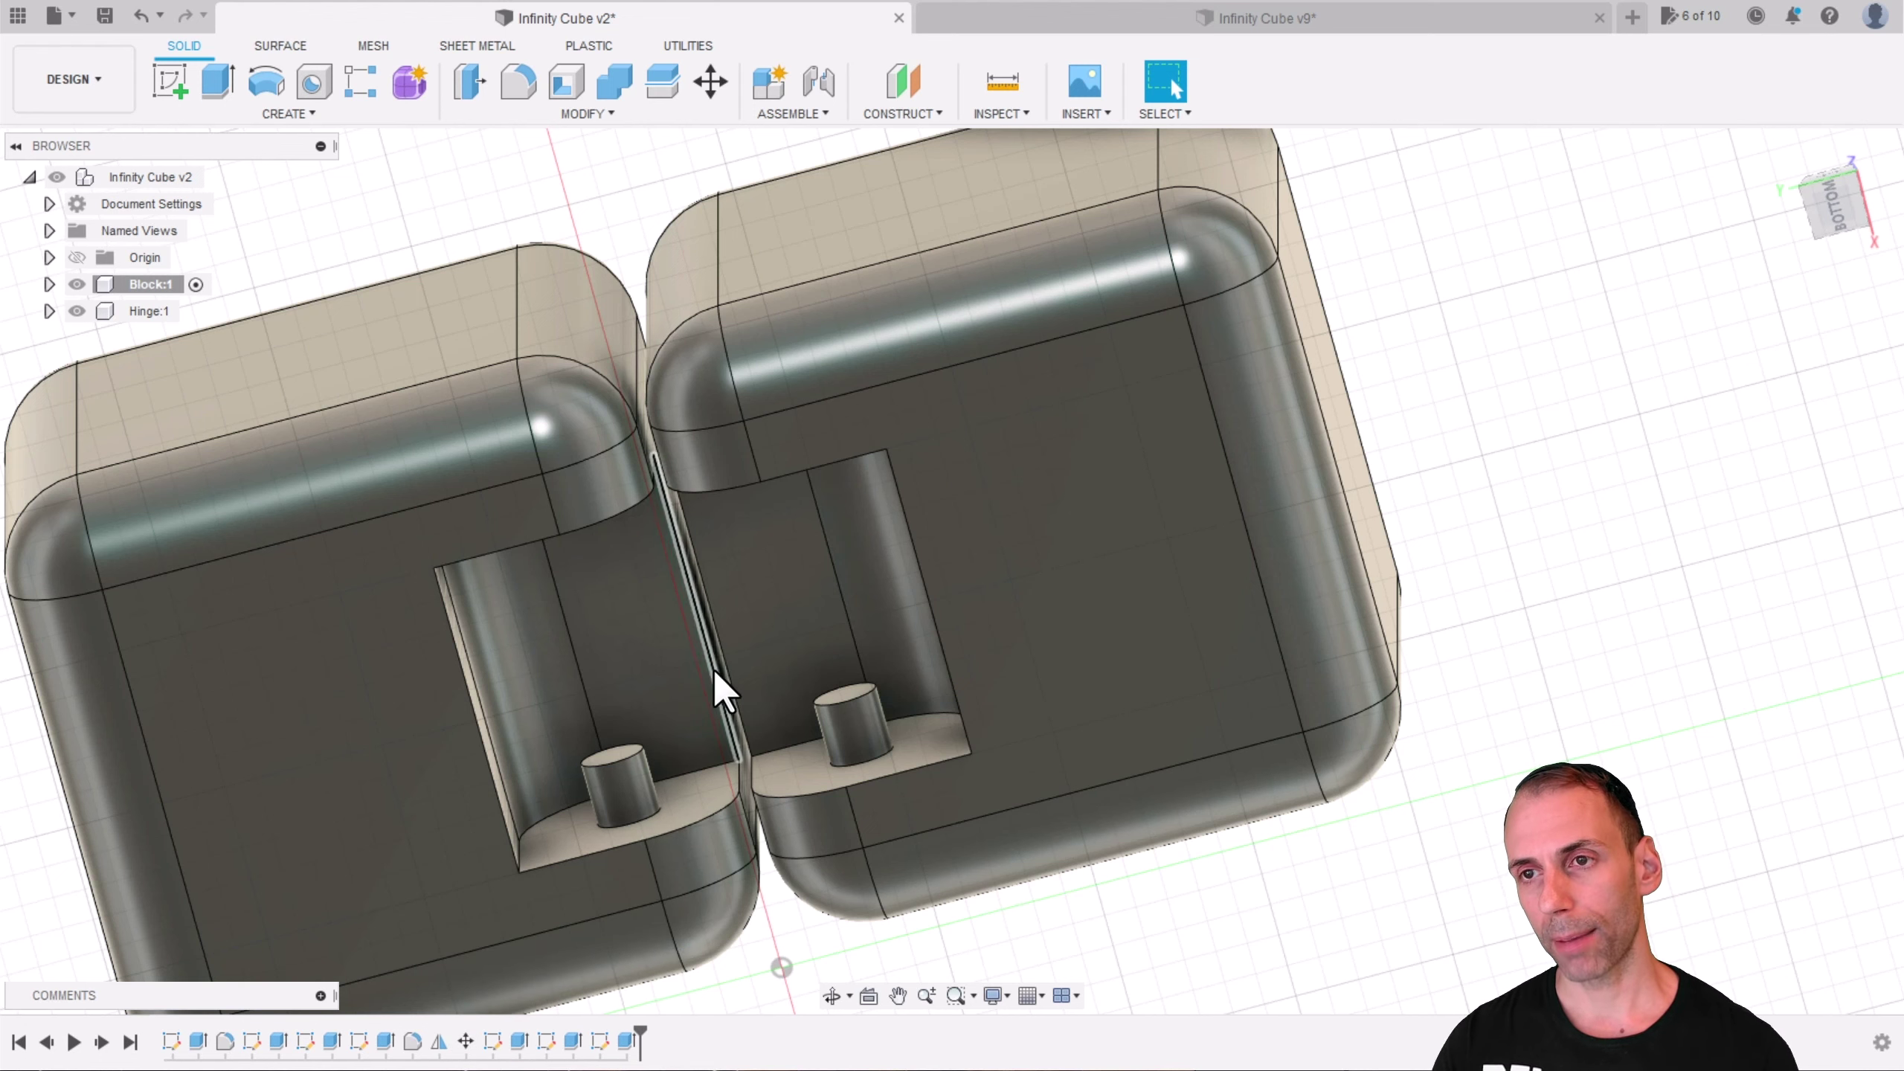
pyautogui.scroll(-5, 713, 668)
pyautogui.keyDown('shift'); pyautogui.moveTo(741, 673); pyautogui.dragTo(876, 681, button='middle'); pyautogui.keyUp('shift')
pyautogui.scroll(3, 1041, 532)
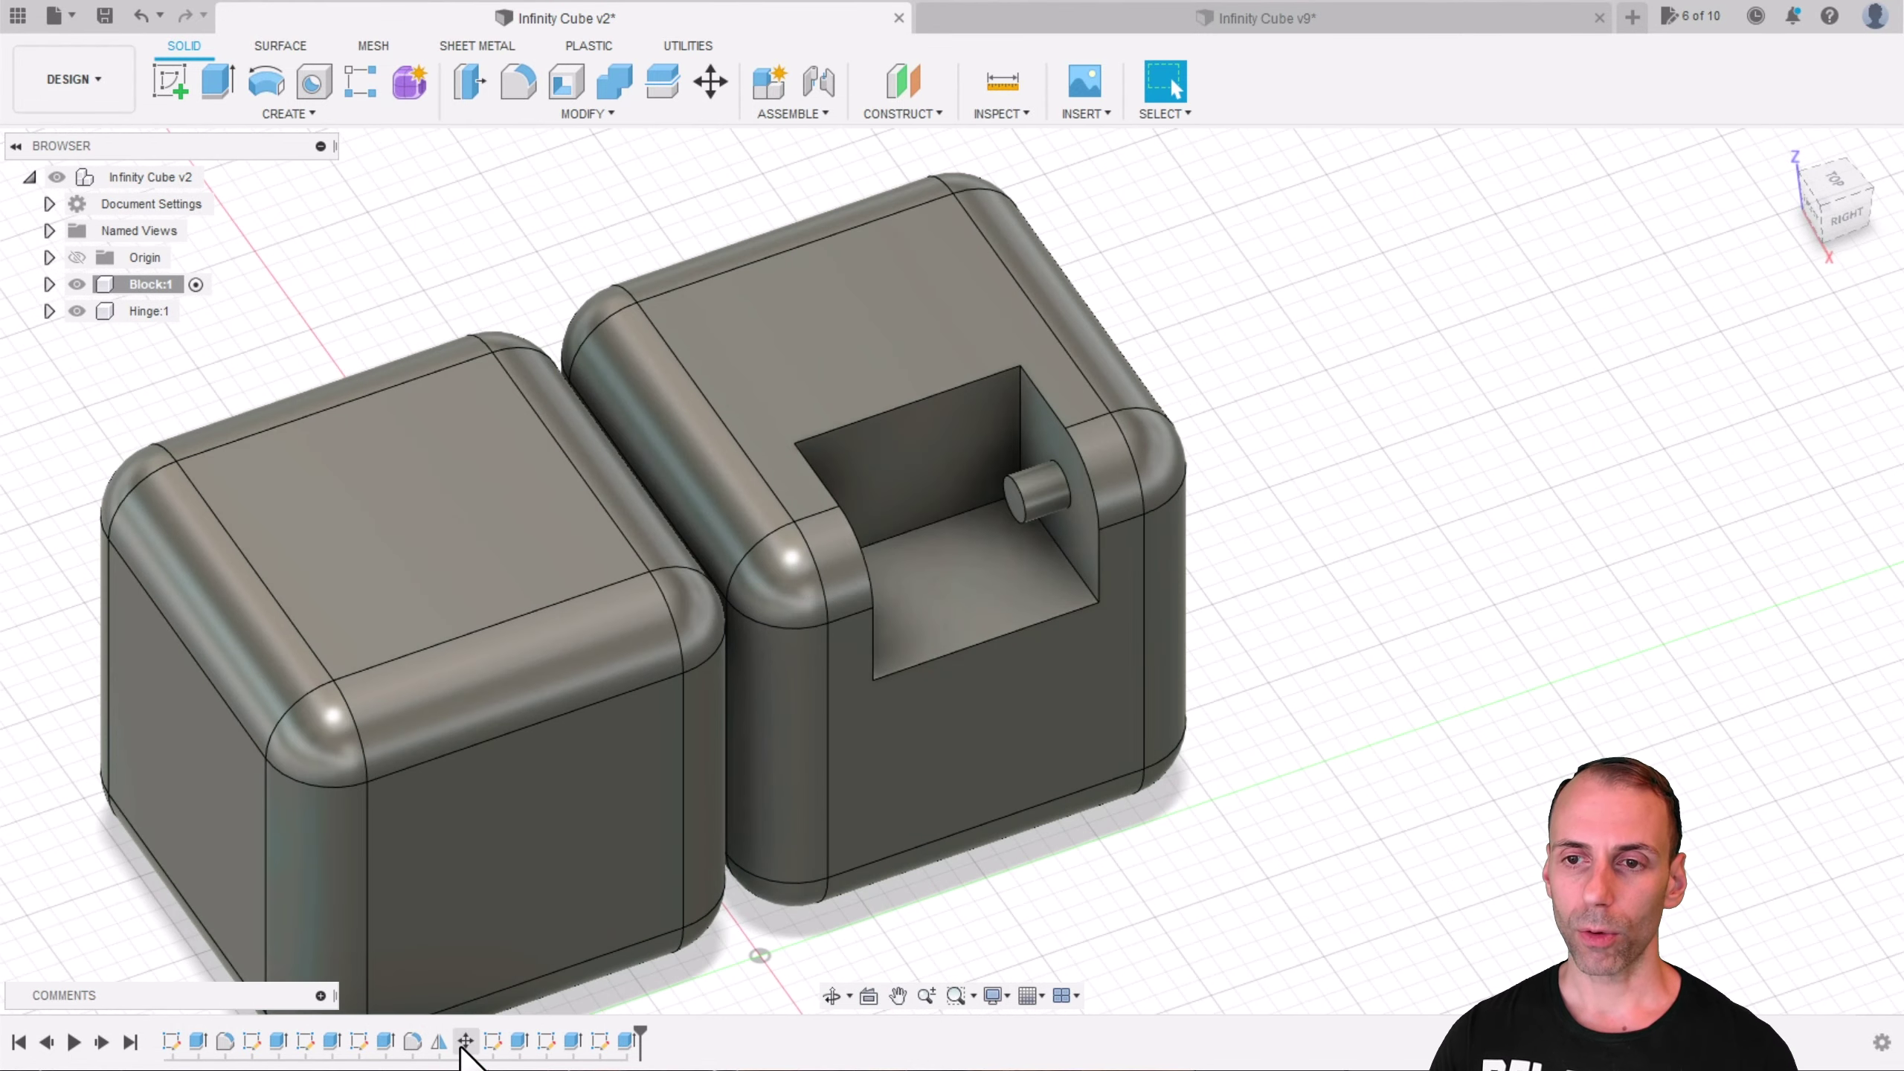
pyautogui.click(919, 557)
pyautogui.keyDown('shift'); pyautogui.moveTo(918, 557); pyautogui.dragTo(986, 517, button='middle'); pyautogui.keyUp('shift')
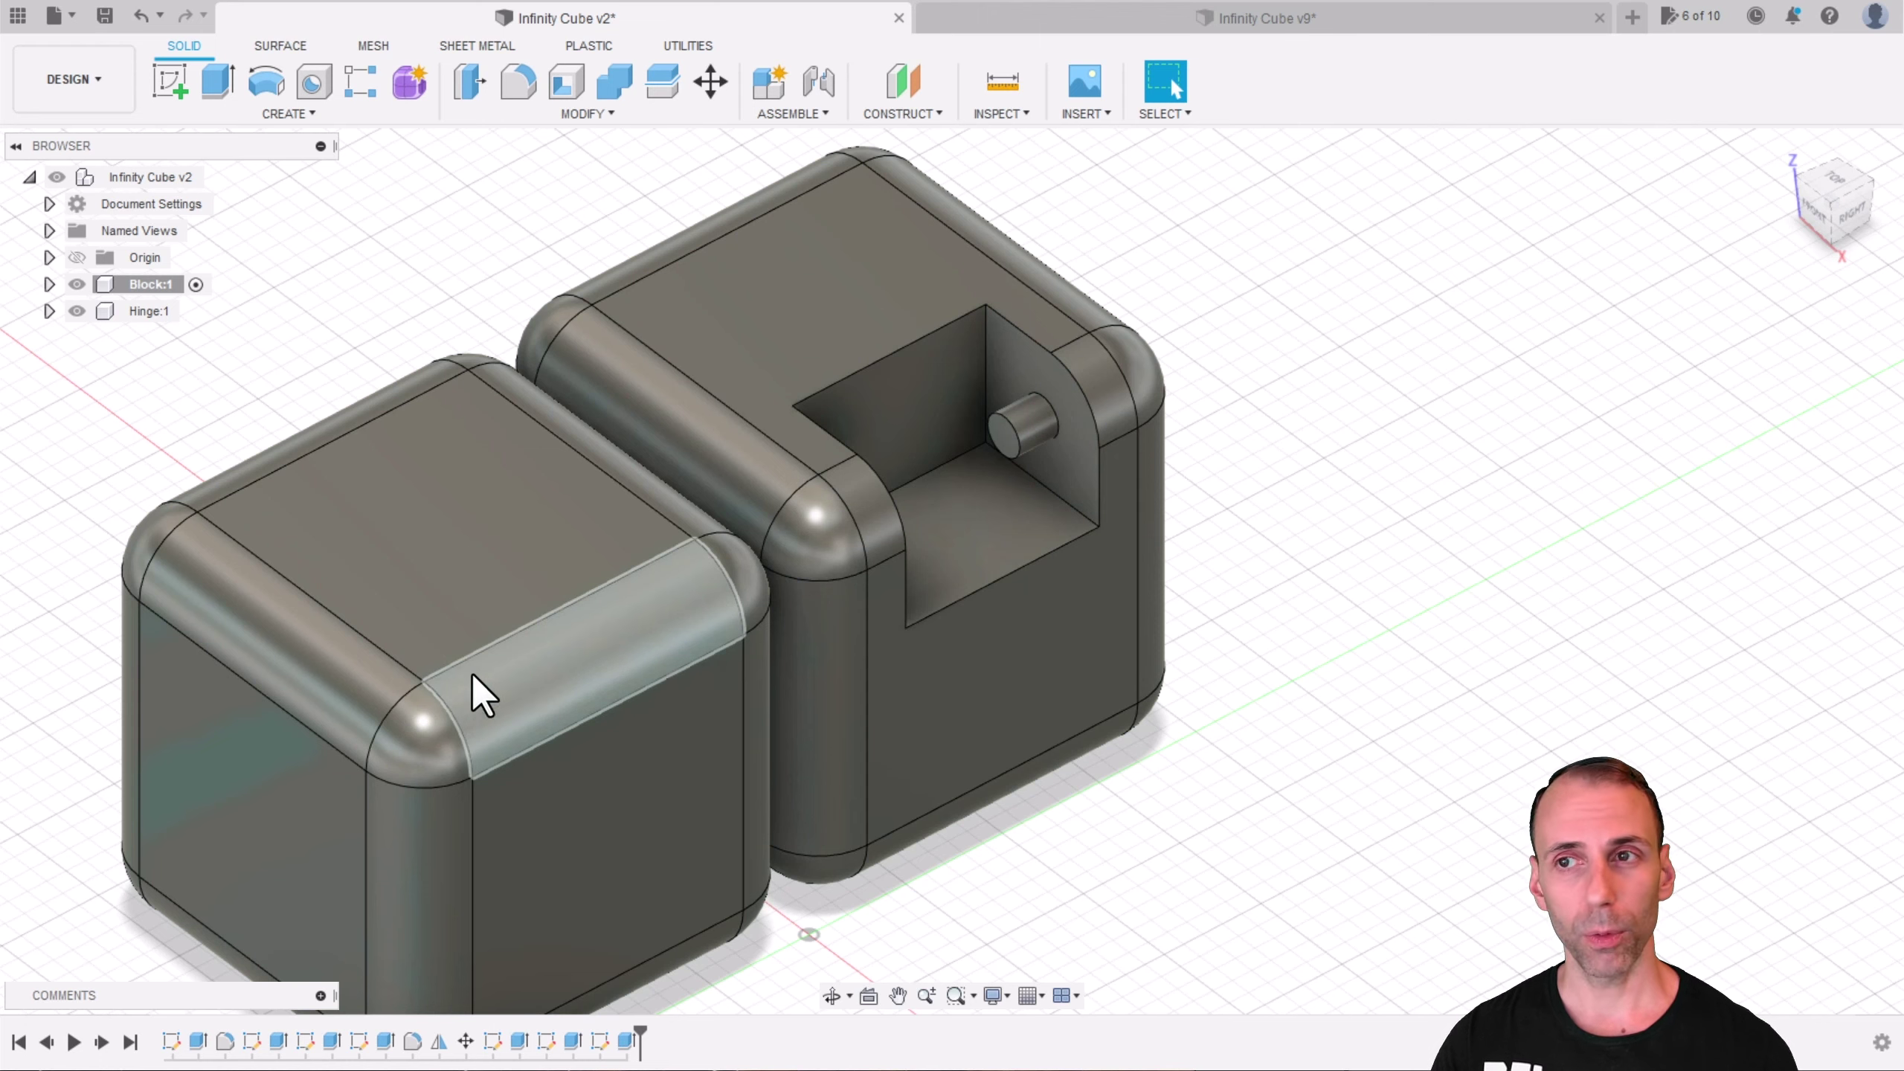
pyautogui.scroll(5, 998, 473)
pyautogui.keyDown('shift'); pyautogui.moveTo(1001, 463); pyautogui.dragTo(1443, 530, button='middle'); pyautogui.keyUp('shift')
# Step: Fillet the right cube's pocket wall-to-floor edge with a 3 mm radius
pyautogui.press('f')
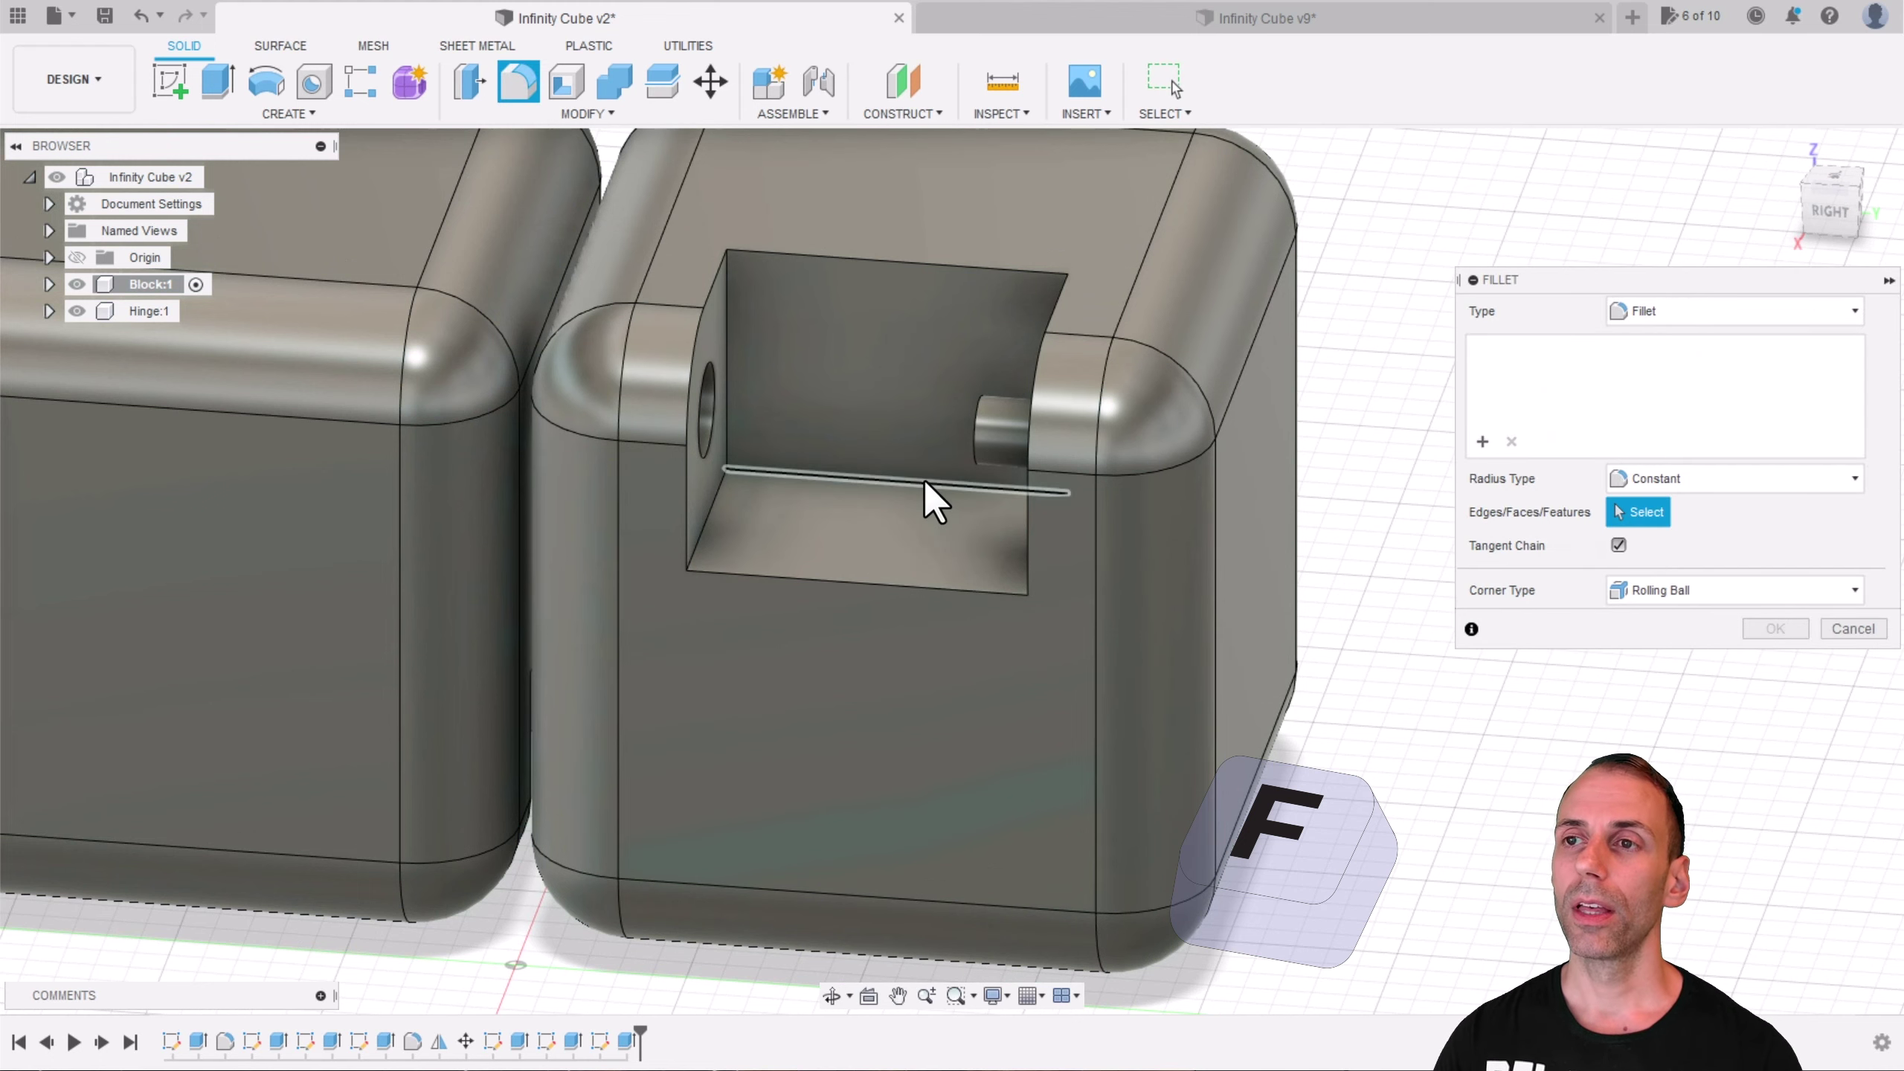
pyautogui.click(922, 482)
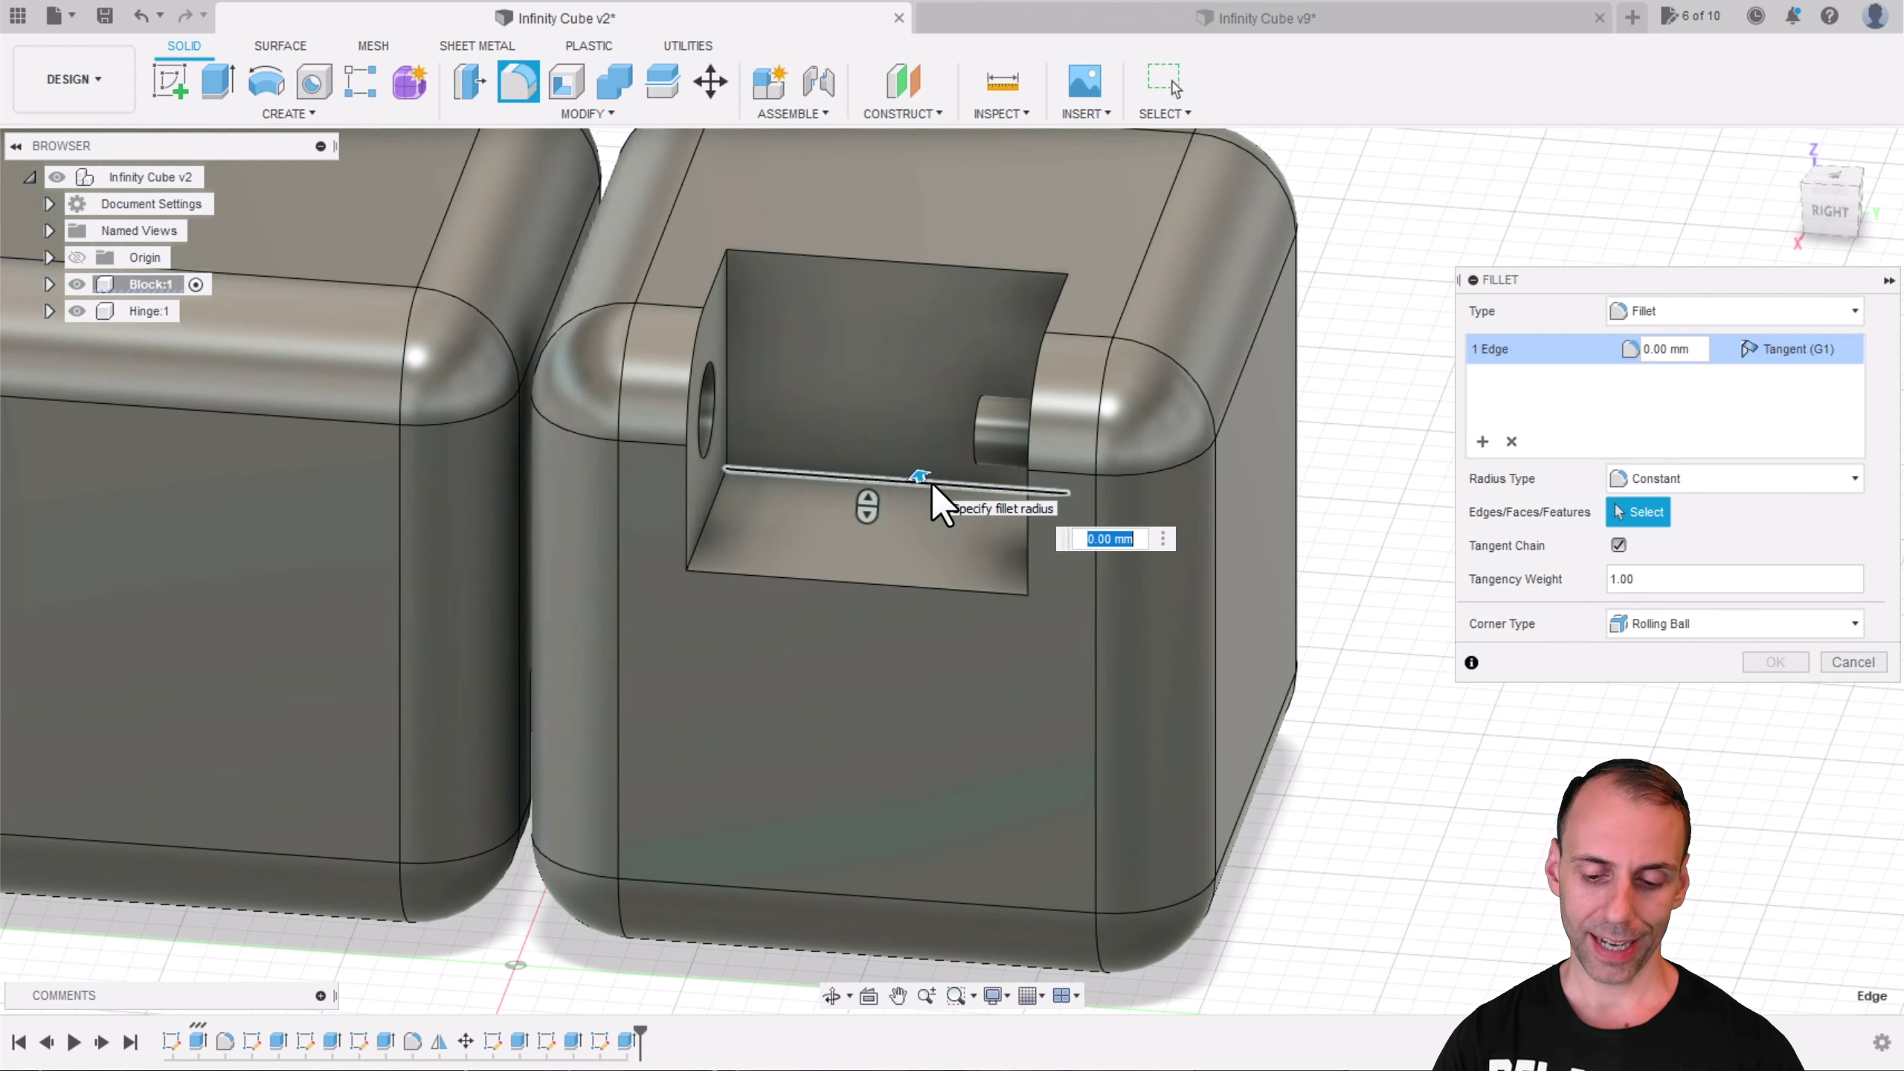
pyautogui.write('3')
pyautogui.press('Return')
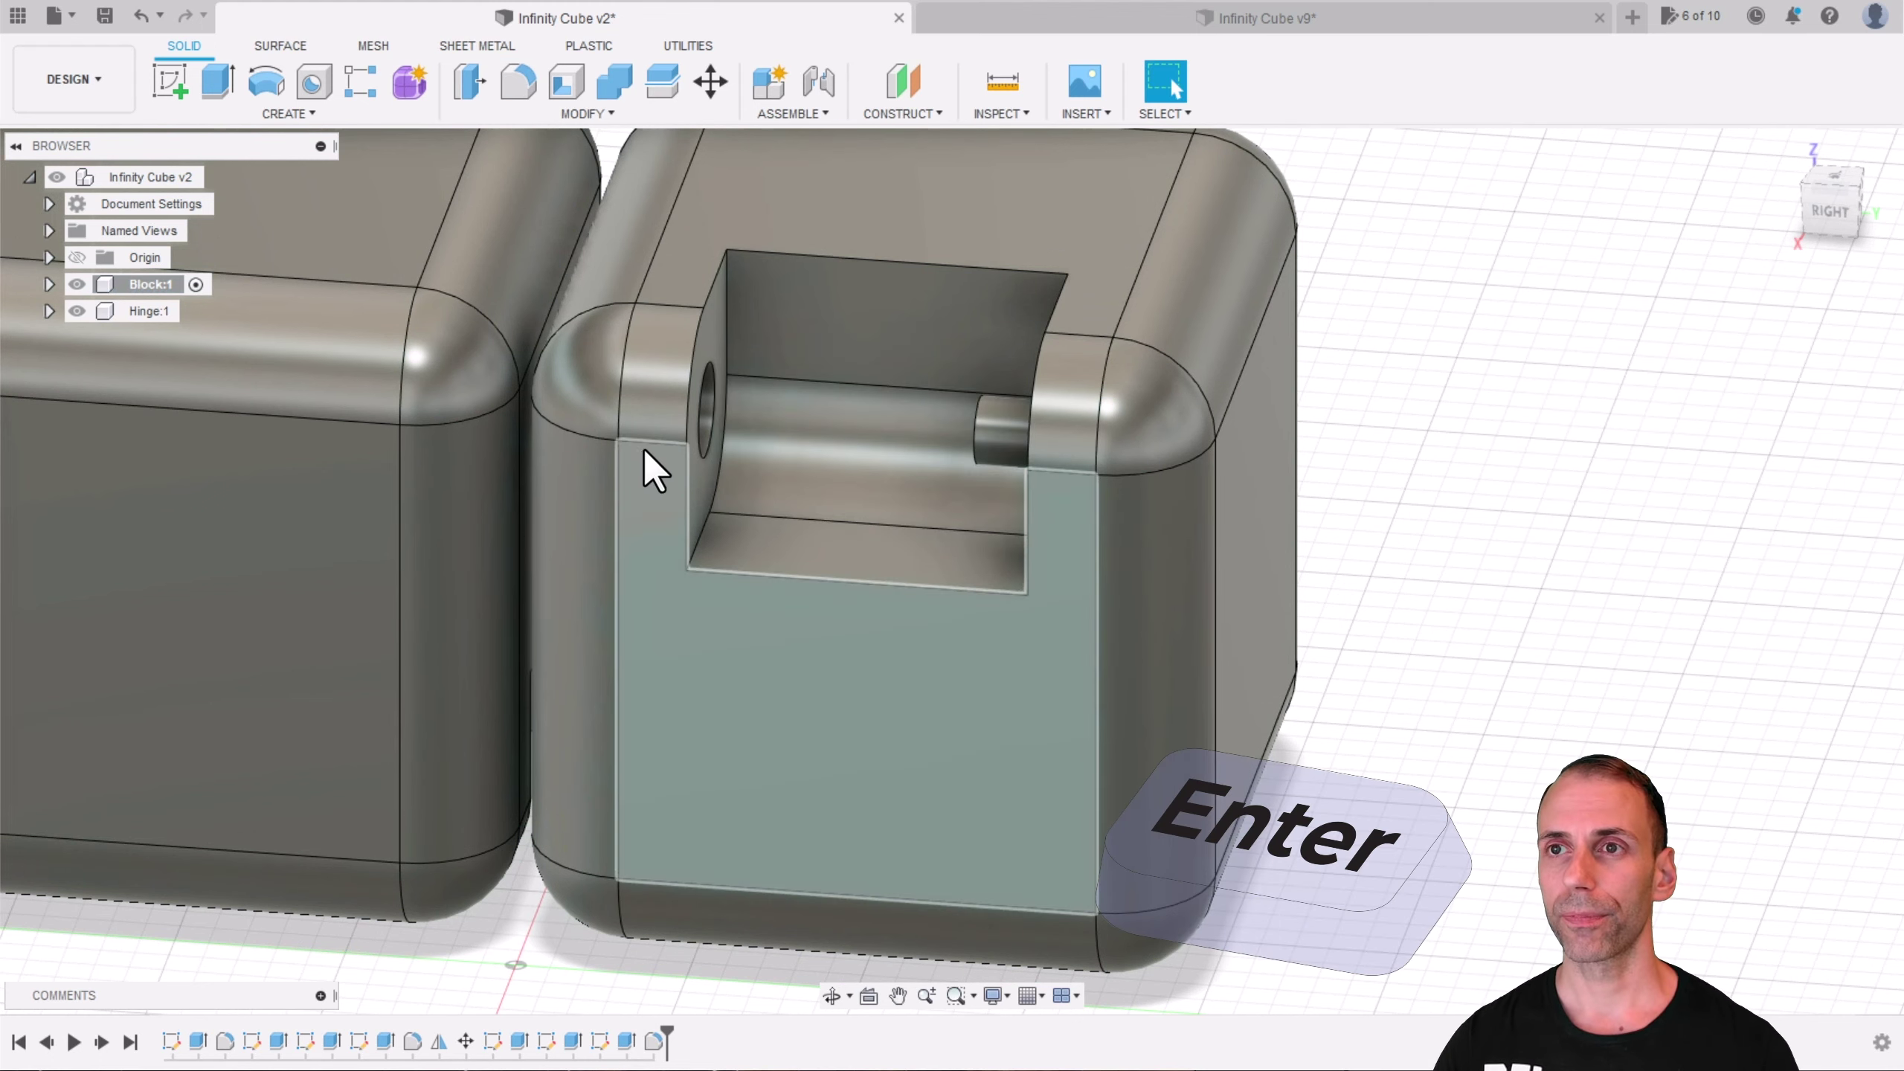
# Step: Orbit and pan to inspect the two blocks from below
pyautogui.scroll(-5, 652, 480)
pyautogui.keyDown('shift'); pyautogui.moveTo(661, 509); pyautogui.dragTo(840, 536, button='middle'); pyautogui.keyUp('shift')
pyautogui.scroll(6, 817, 517)
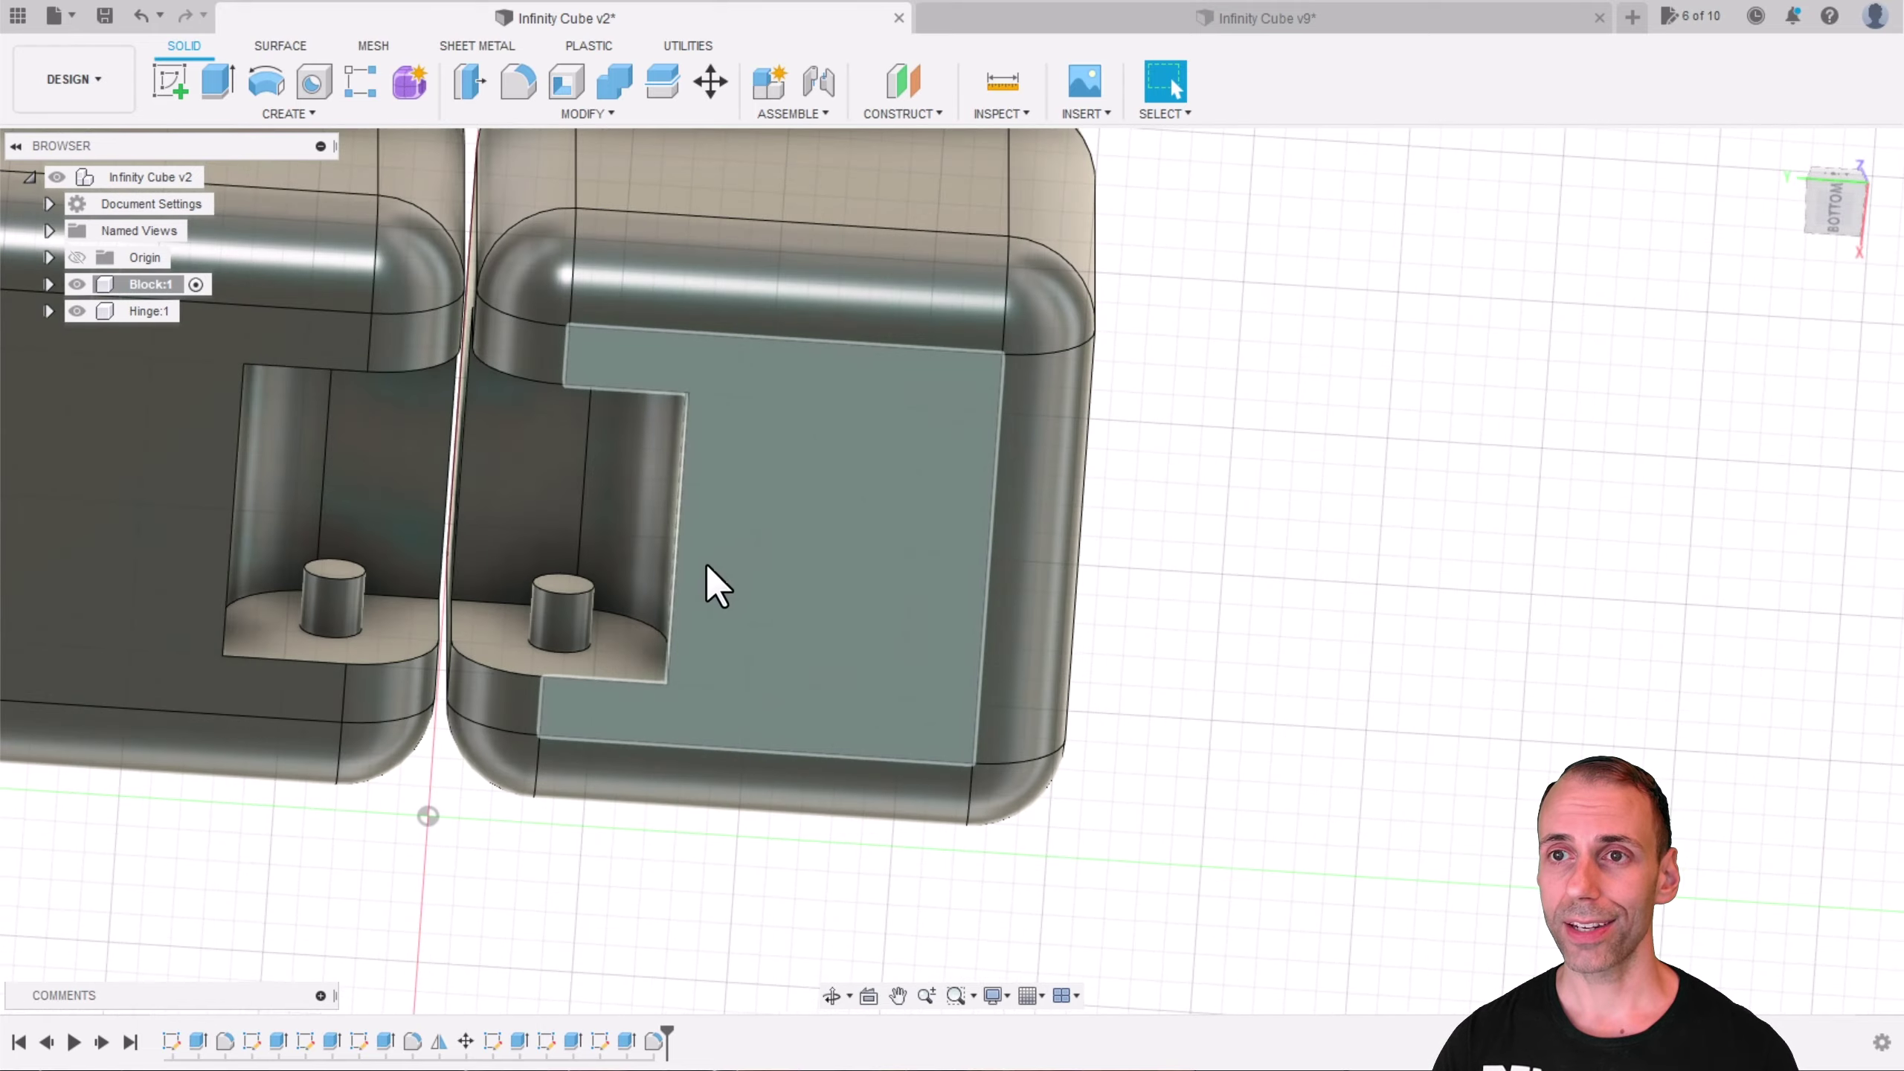
pyautogui.keyDown('shift'); pyautogui.moveTo(673, 481); pyautogui.dragTo(773, 616, button='middle'); pyautogui.keyUp('shift')
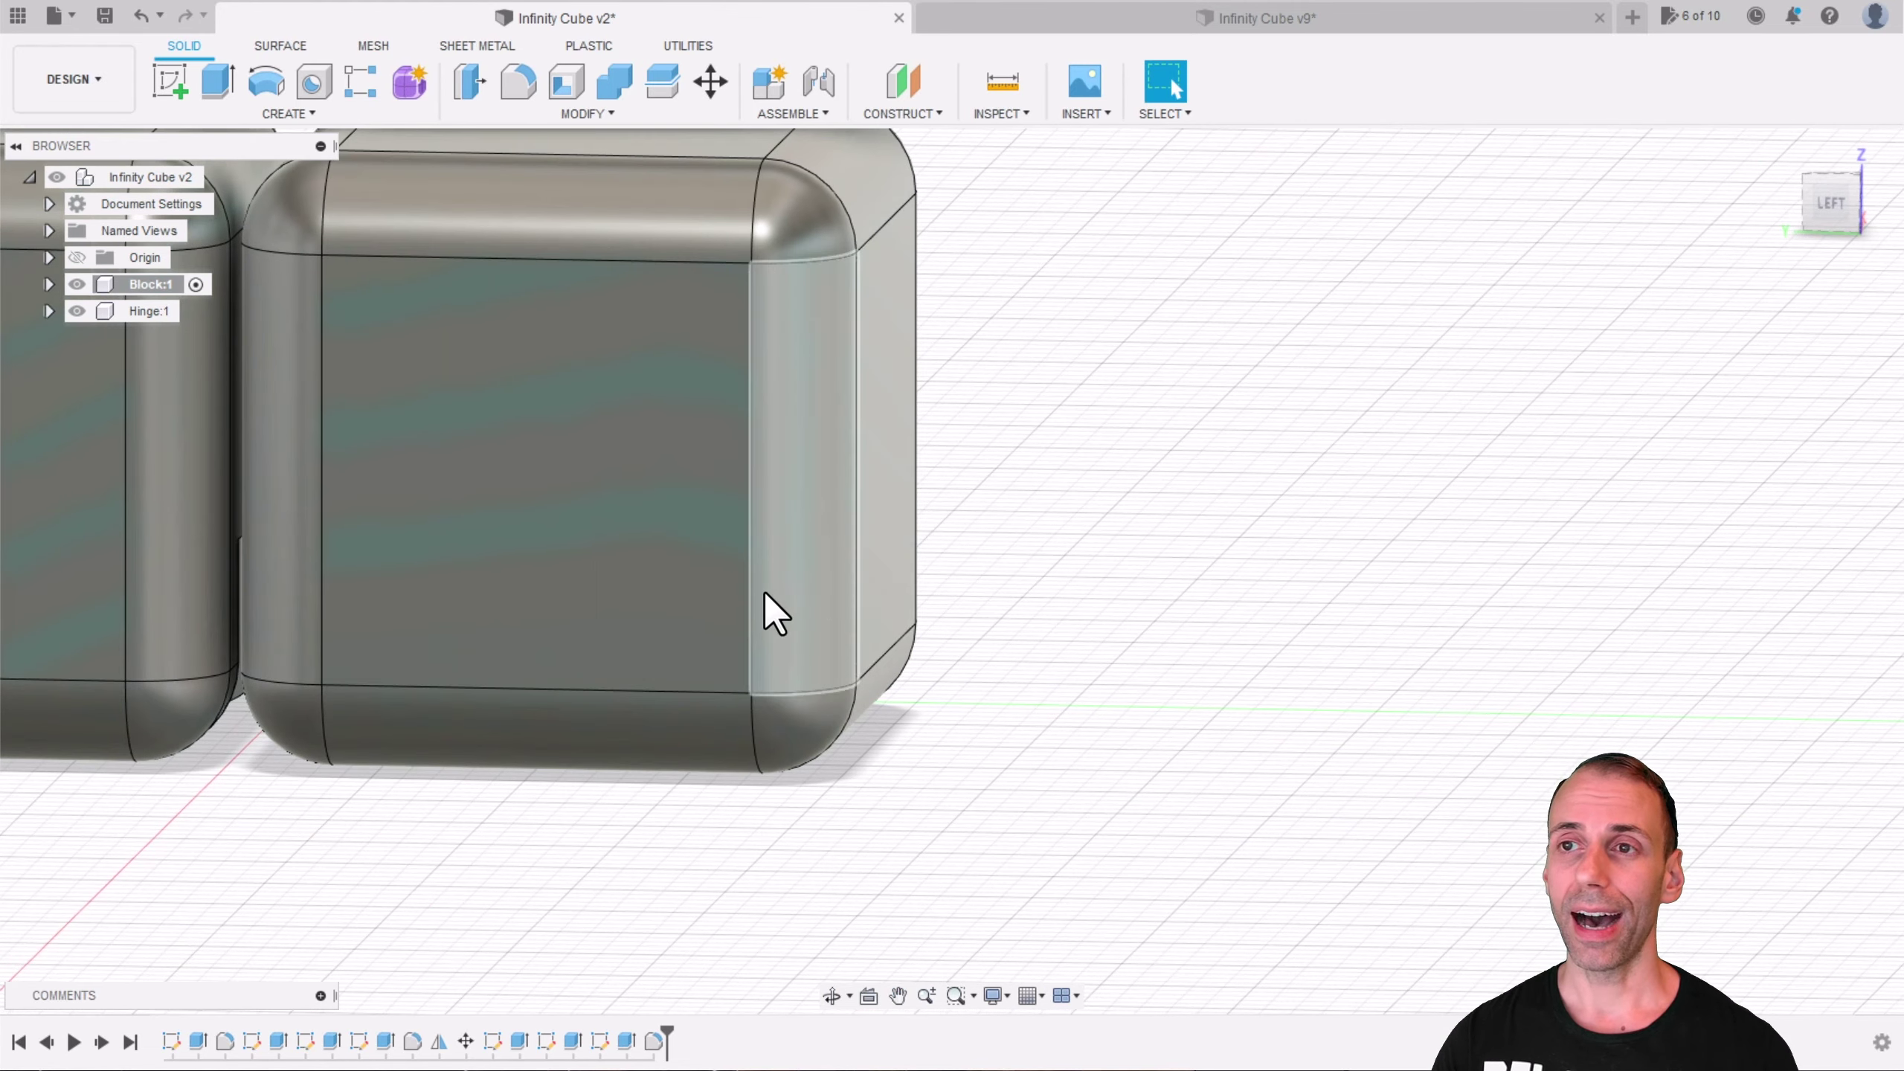
pyautogui.moveTo(780, 458); pyautogui.dragTo(784, 545, button='middle')
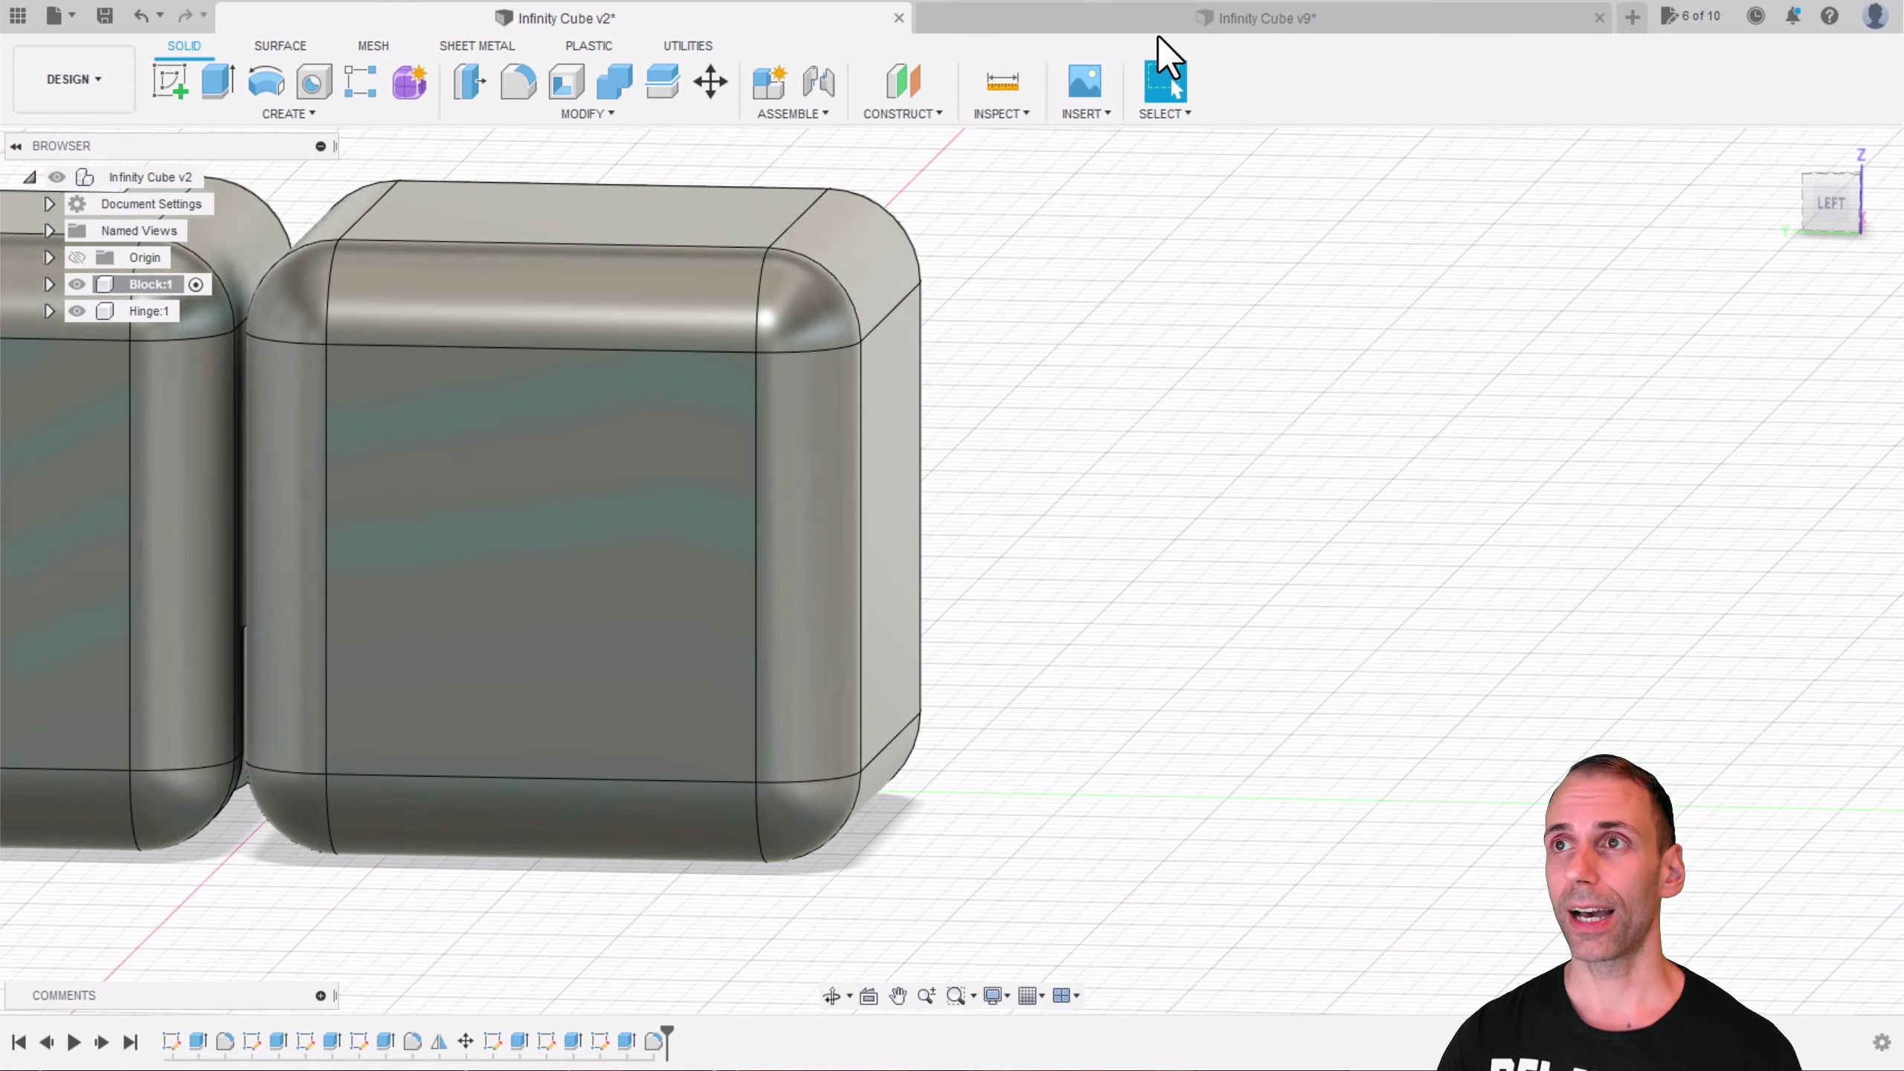
pyautogui.click(1132, 29)
pyautogui.keyDown('shift'); pyautogui.moveTo(1146, 493); pyautogui.dragTo(909, 551, button='middle'); pyautogui.keyUp('shift')
pyautogui.scroll(5, 1117, 374)
pyautogui.scroll(3, 990, 404)
pyautogui.scroll(2, 917, 572)
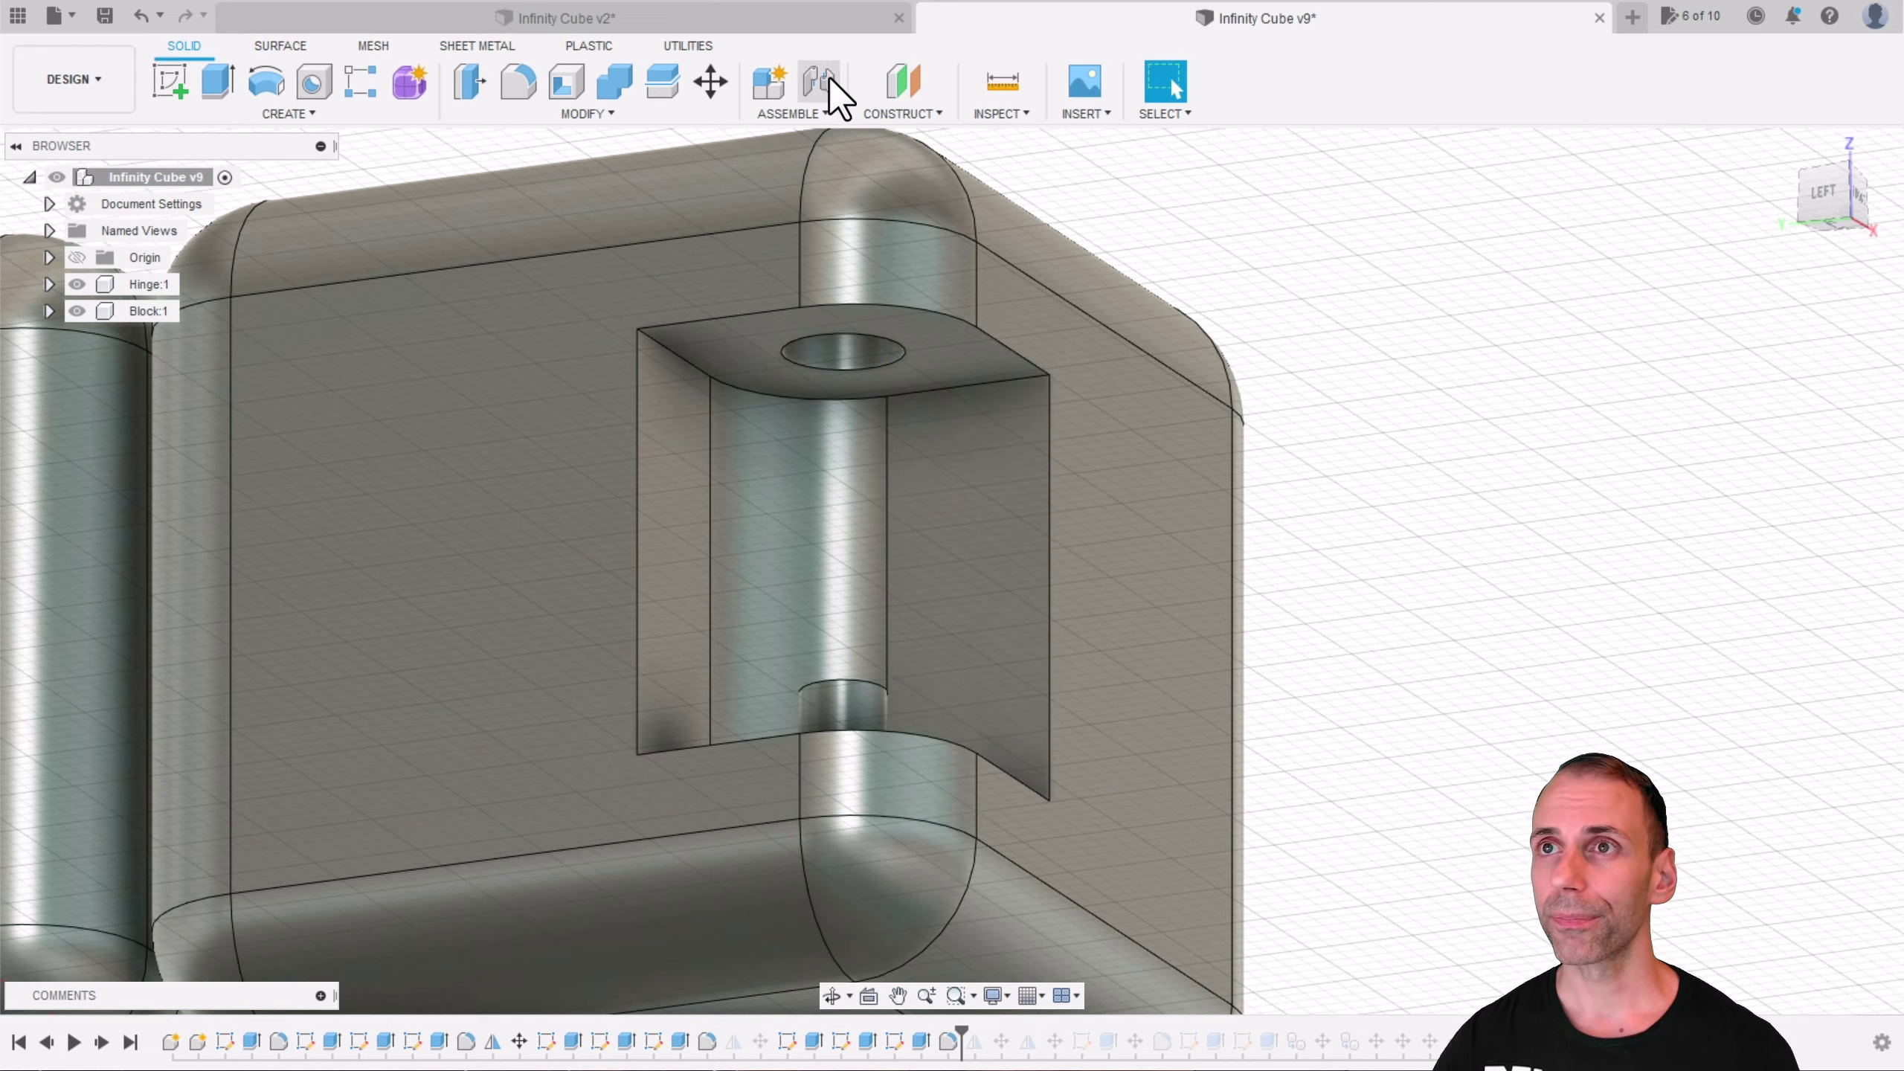
pyautogui.click(784, 21)
pyautogui.keyDown('shift'); pyautogui.moveTo(1075, 563); pyautogui.dragTo(1267, 608, button='middle'); pyautogui.keyUp('shift')
pyautogui.scroll(2, 1306, 587)
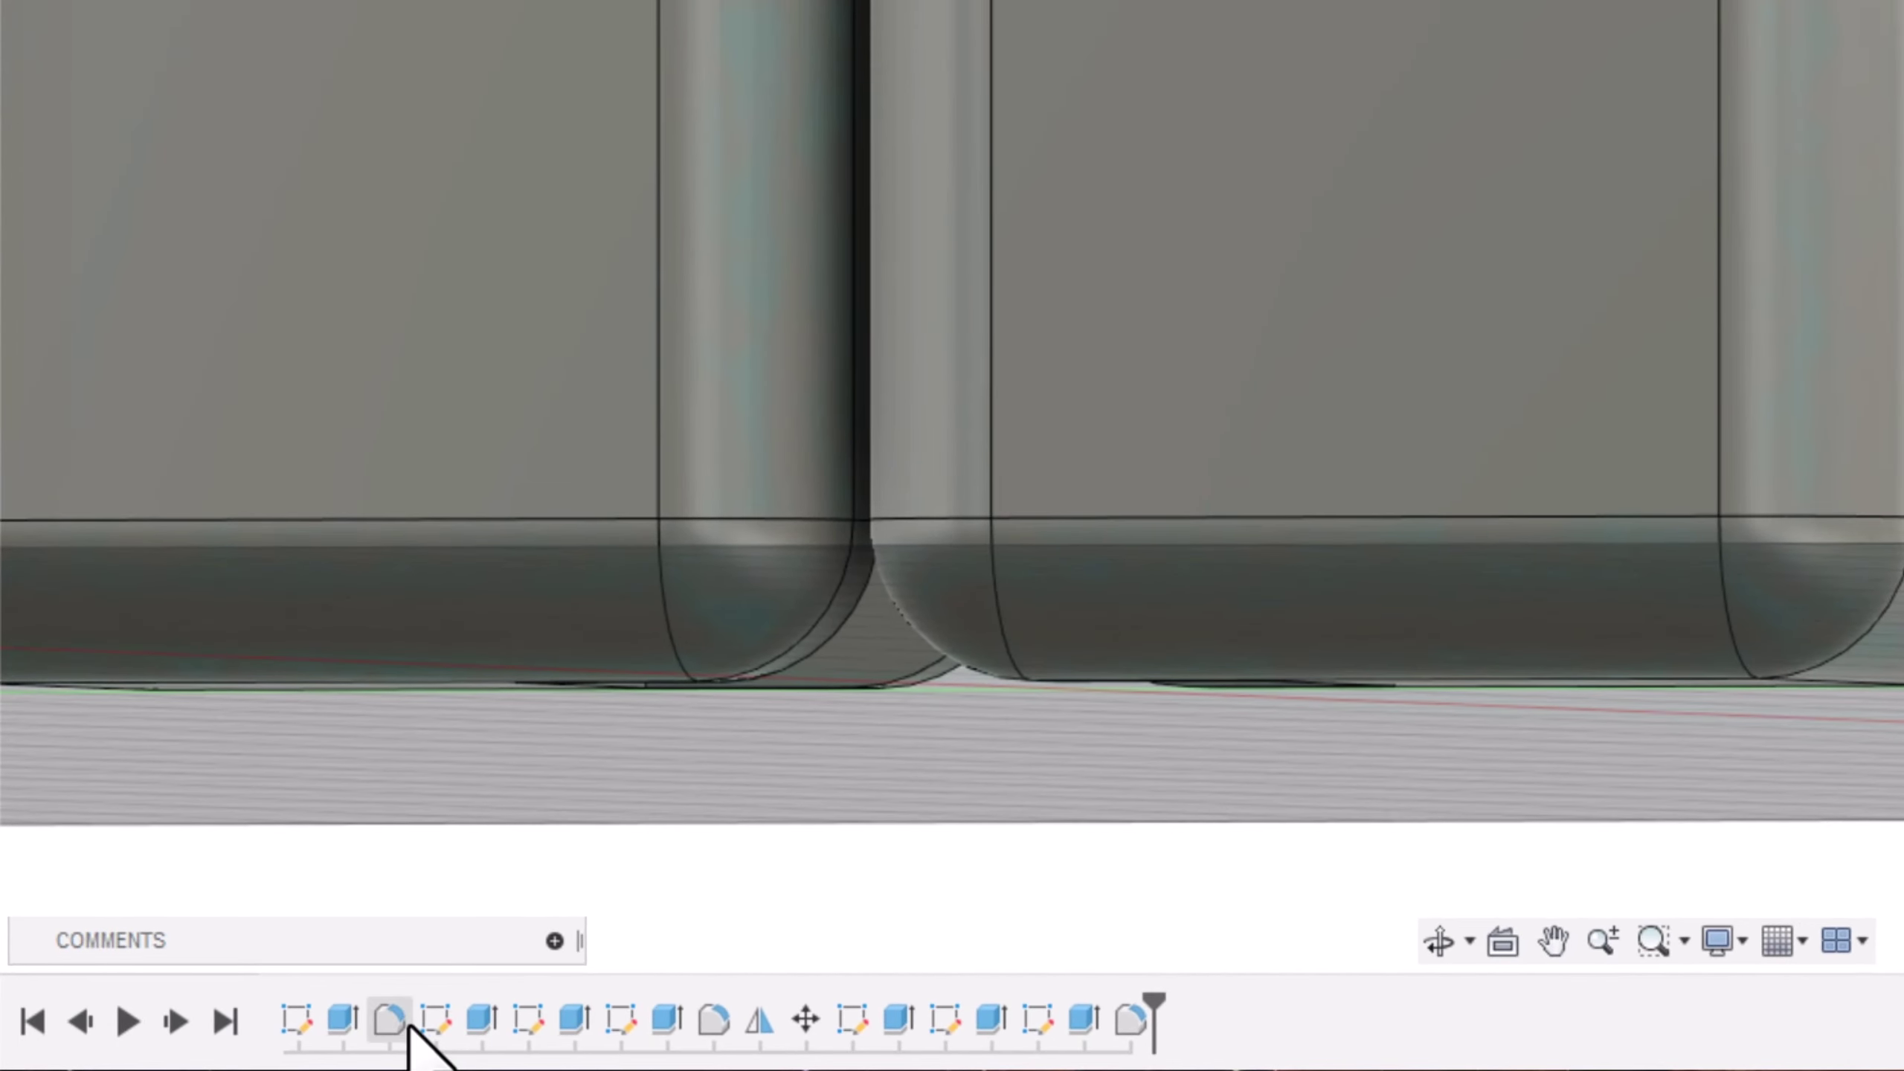
# Step: Suppress the edge fillet in the timeline and switch to the left-side view
pyautogui.rightClick(409, 1026)
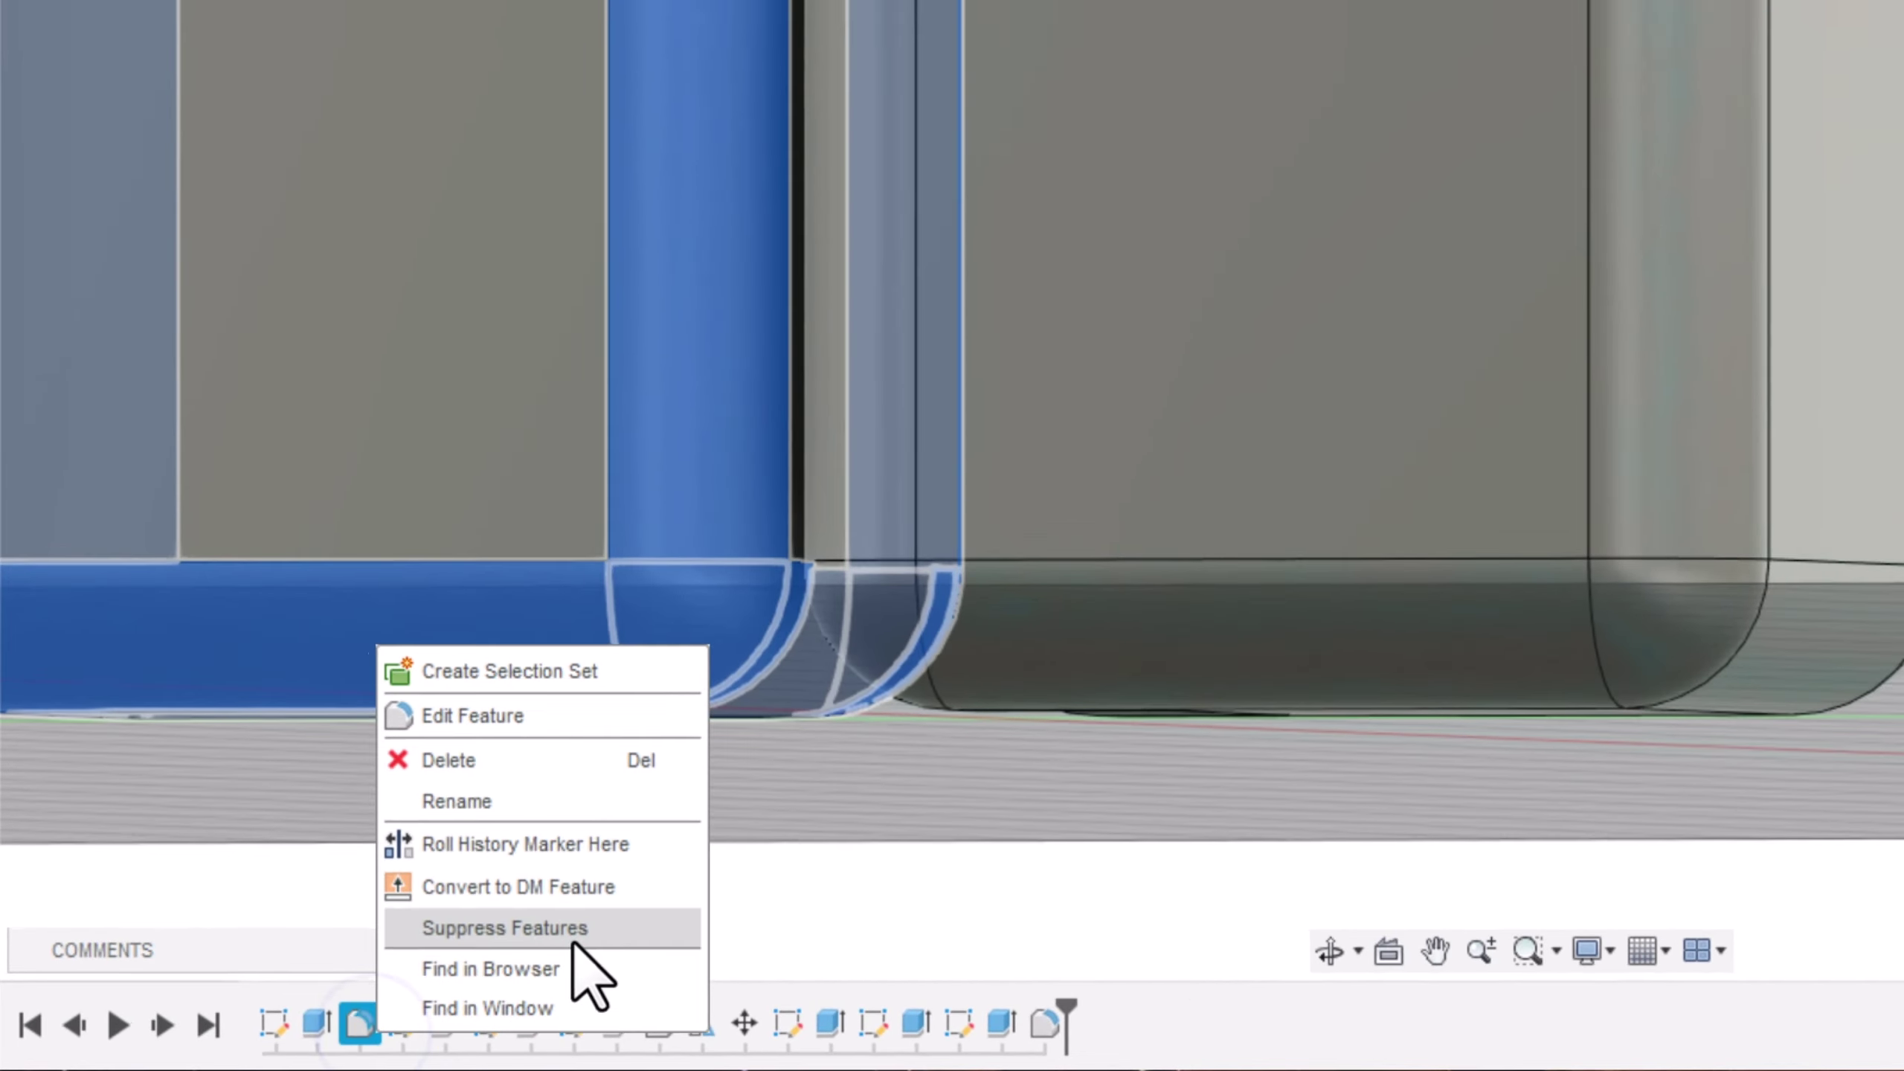
pyautogui.click(552, 868)
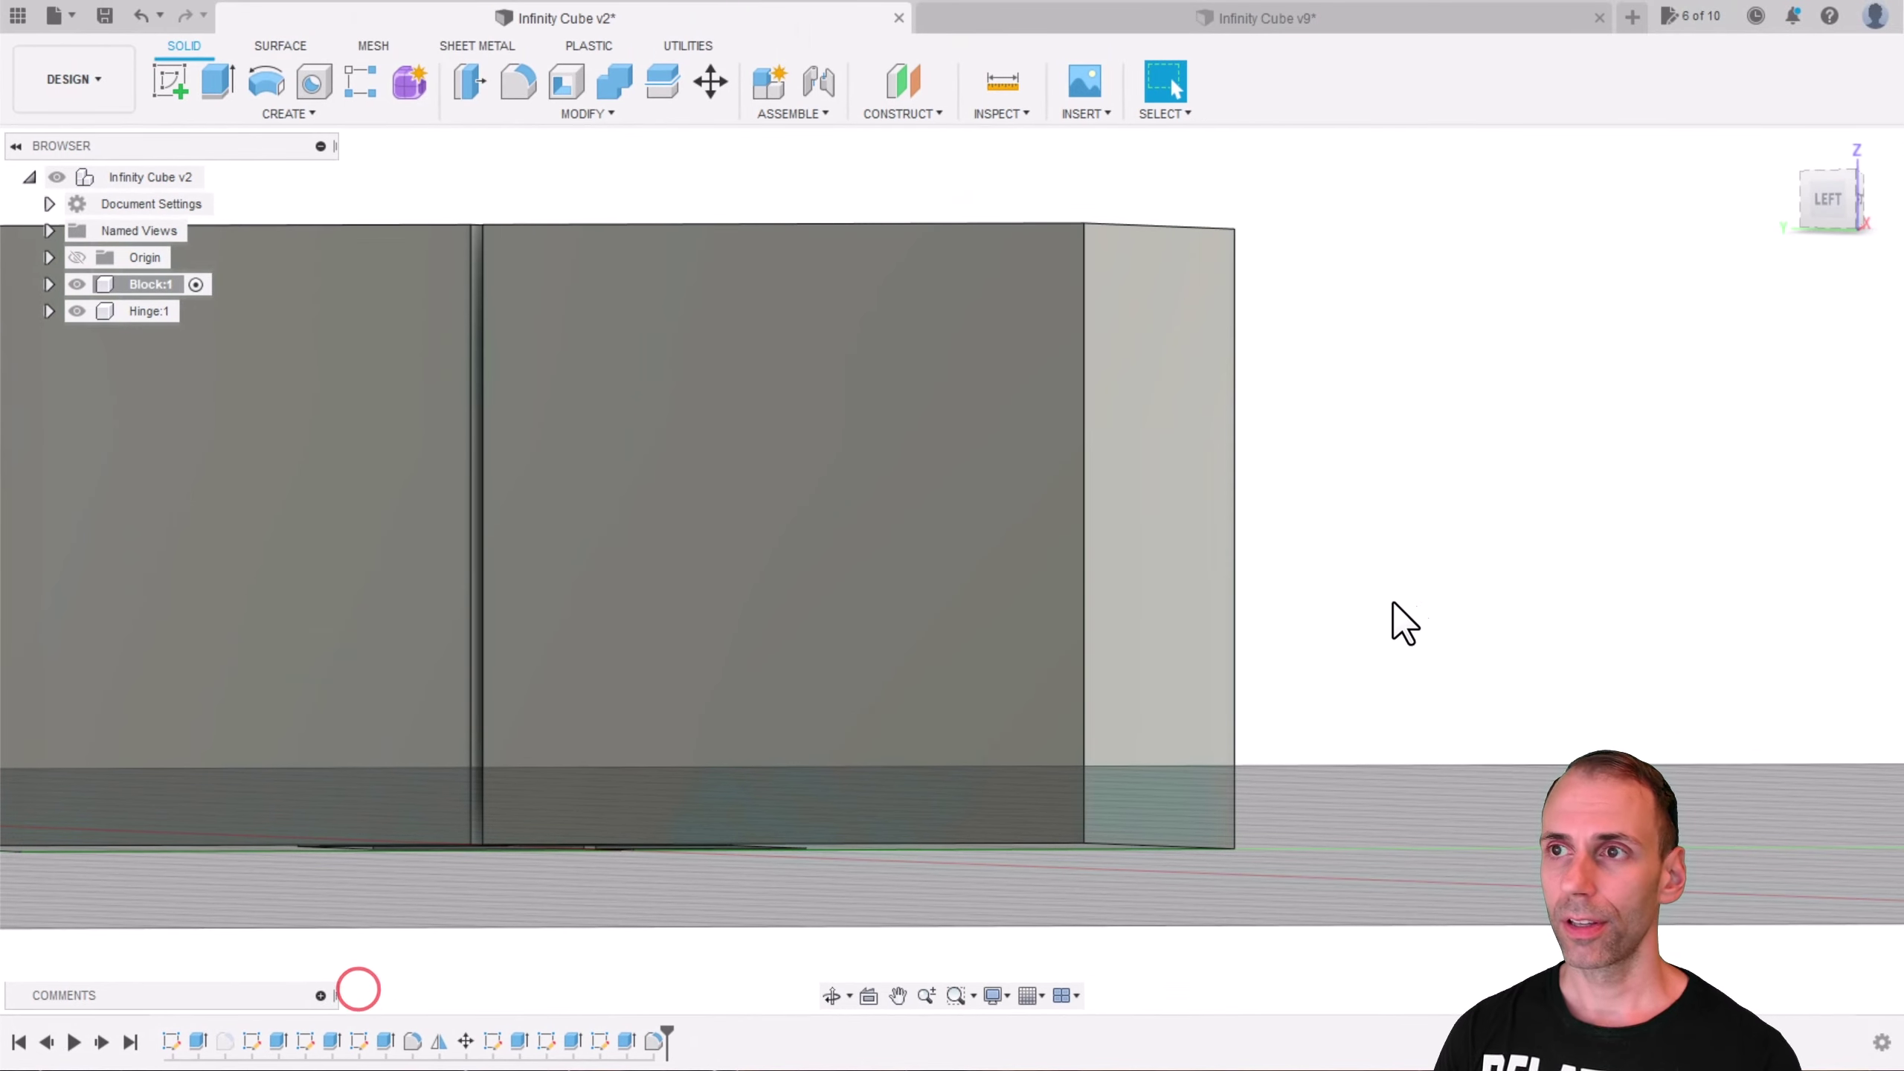
pyautogui.keyDown('shift'); pyautogui.moveTo(1224, 527); pyautogui.dragTo(1453, 321, button='middle'); pyautogui.keyUp('shift')
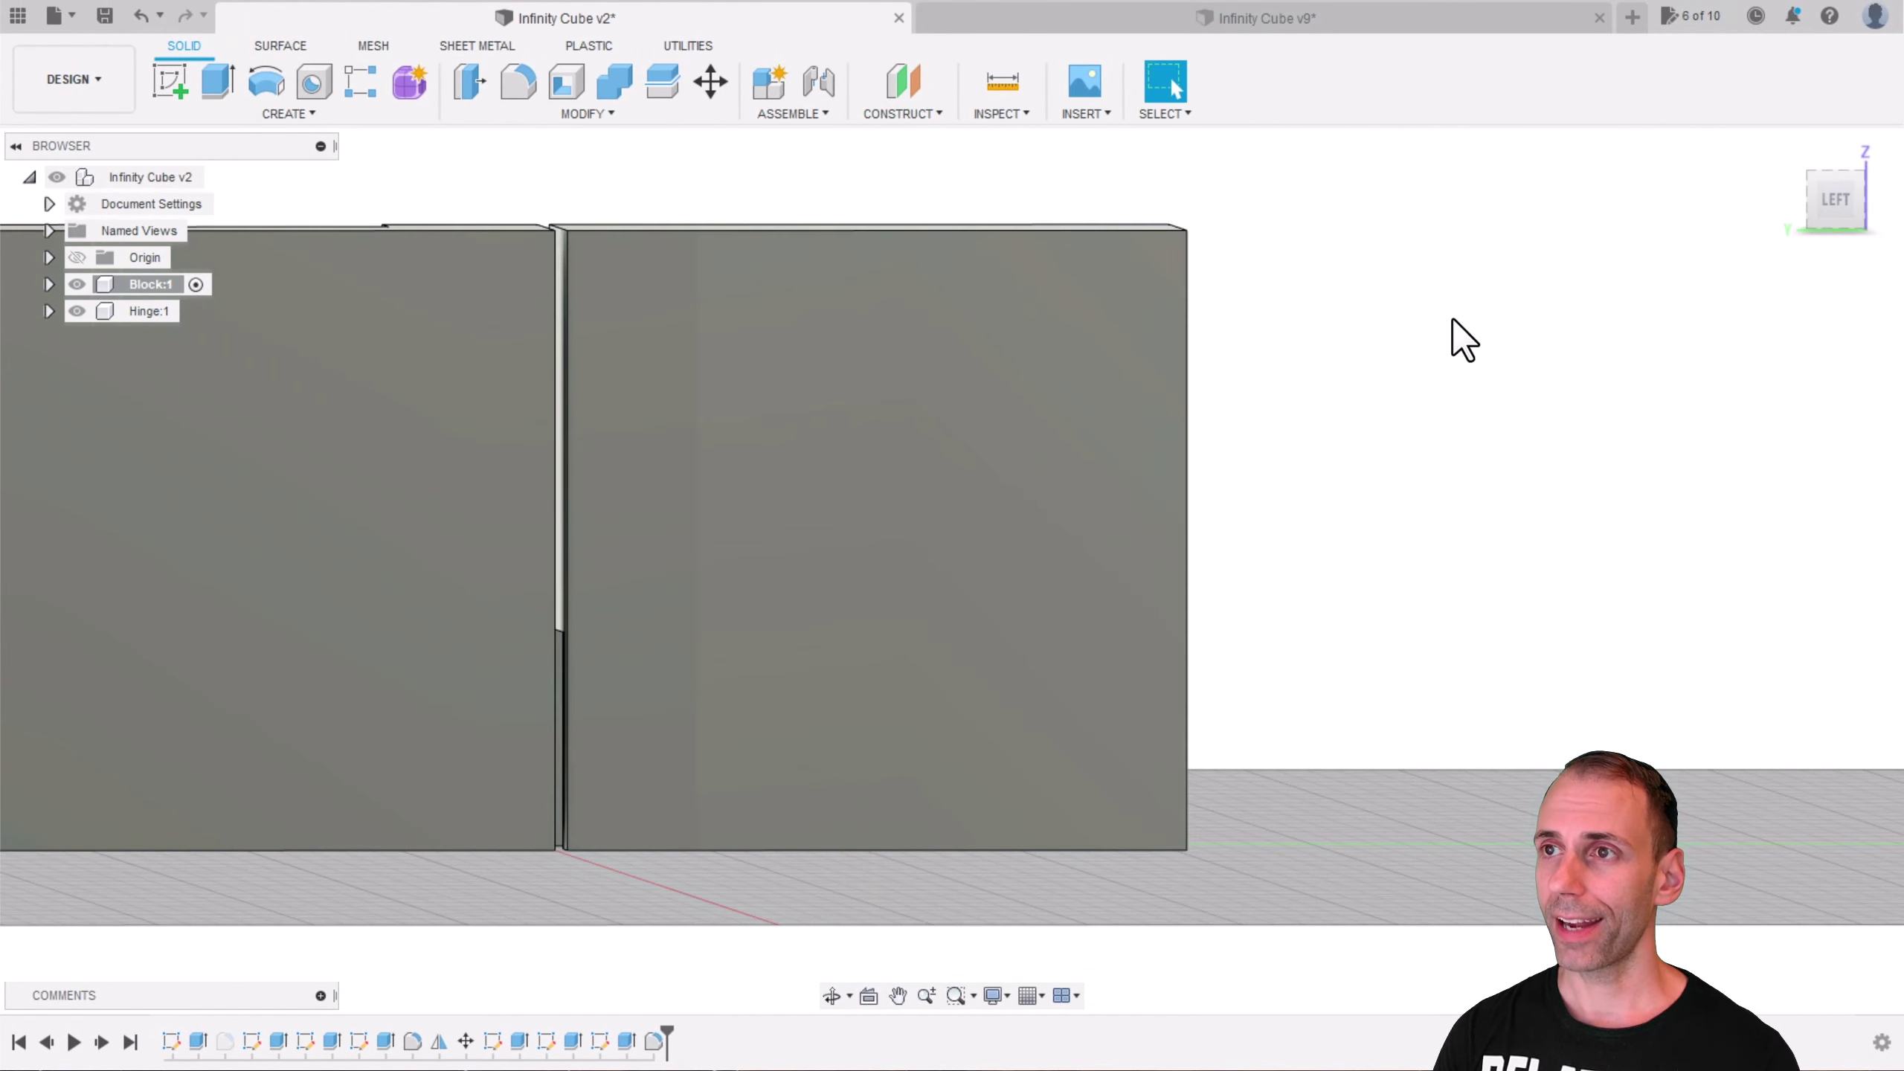
pyautogui.click(1818, 216)
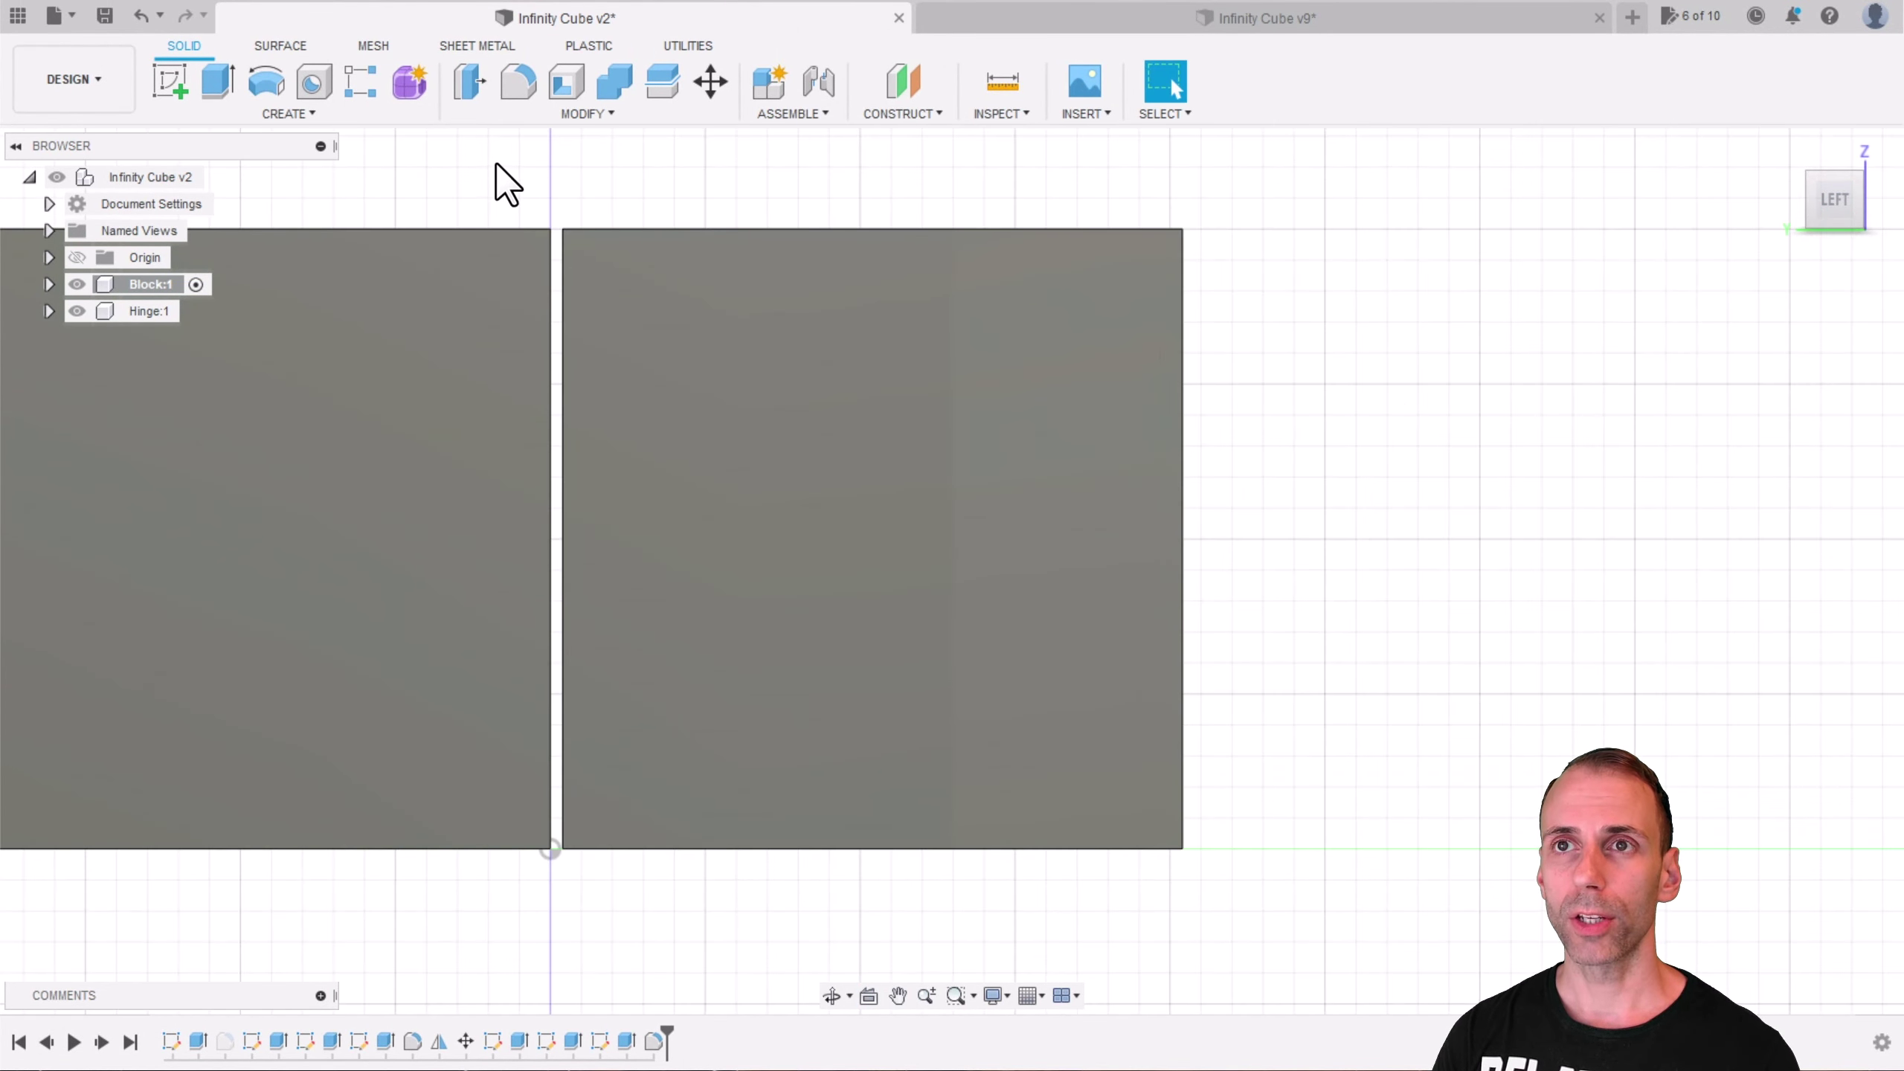
pyautogui.click(496, 162)
# Step: Sketch on the end block's face with a vertical construction line from its bottom-right corner
pyautogui.click(169, 78)
pyautogui.click(949, 571)
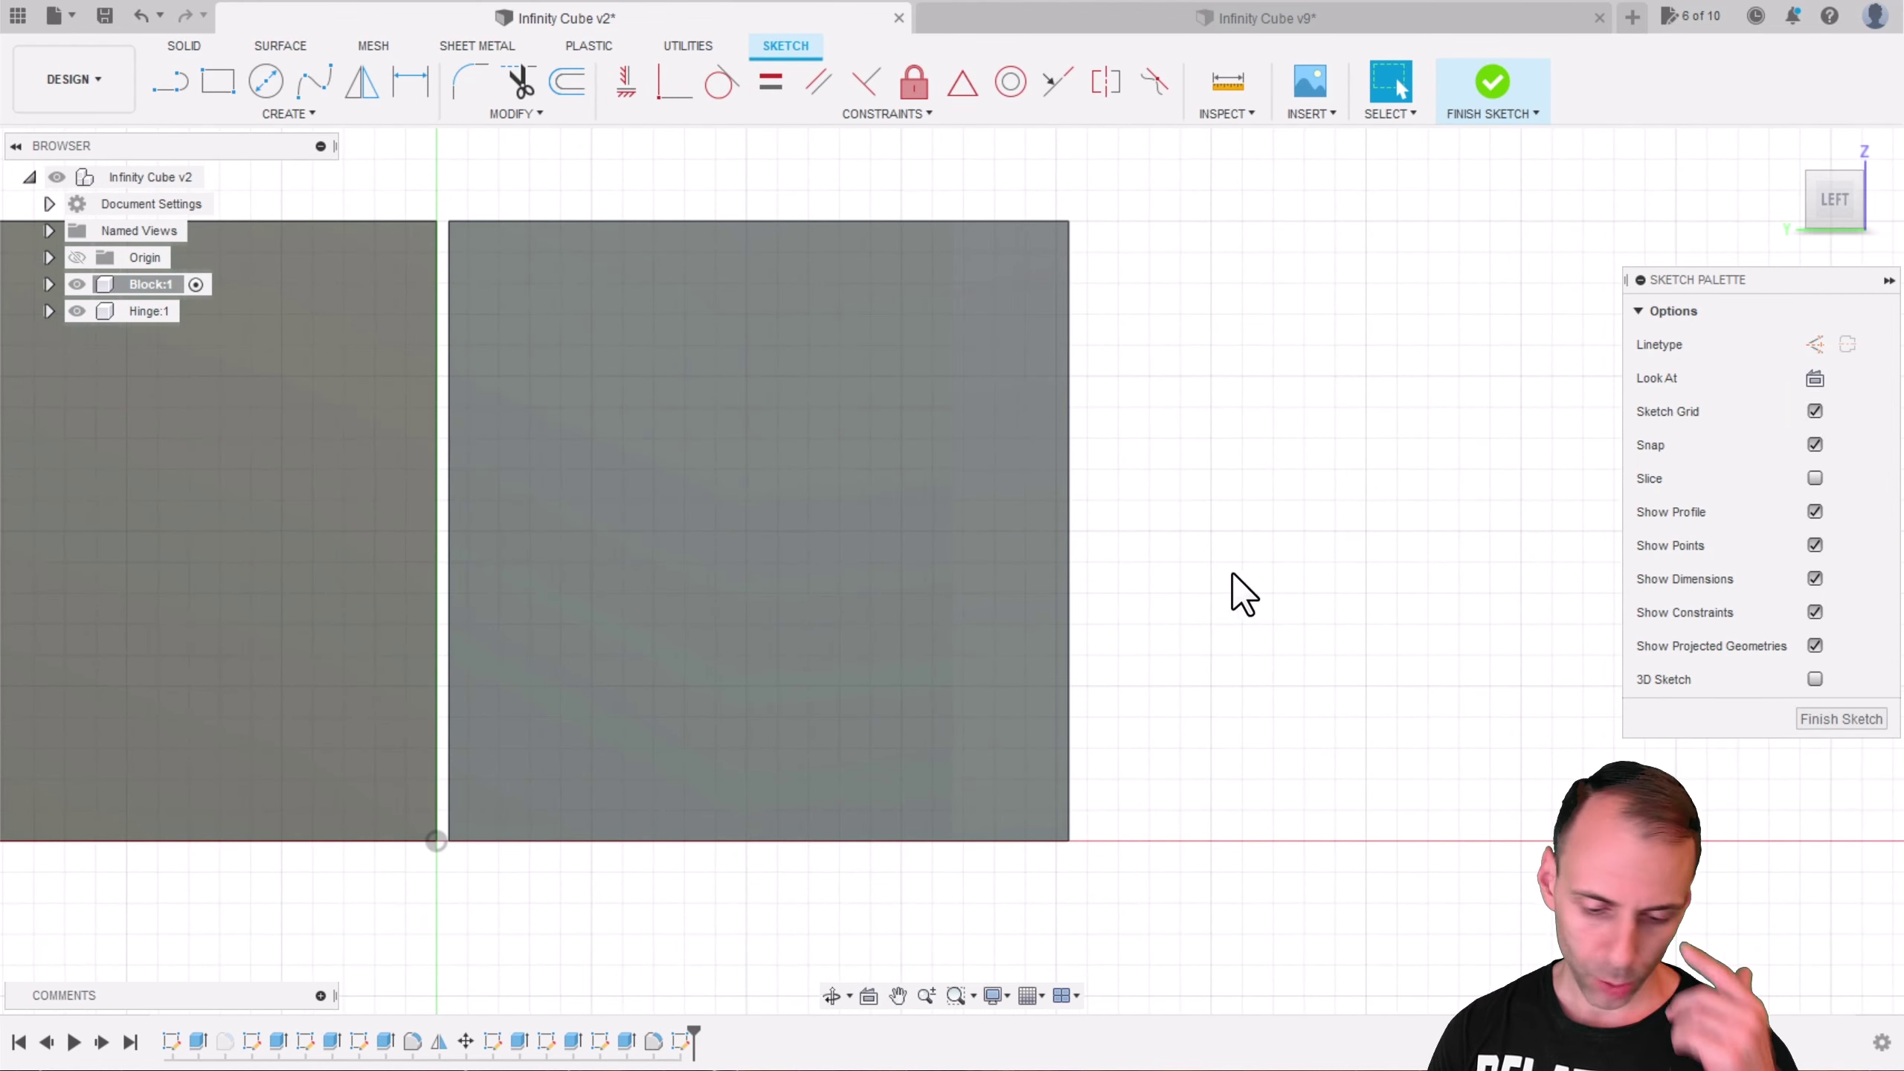
pyautogui.press('x')
pyautogui.press('l')
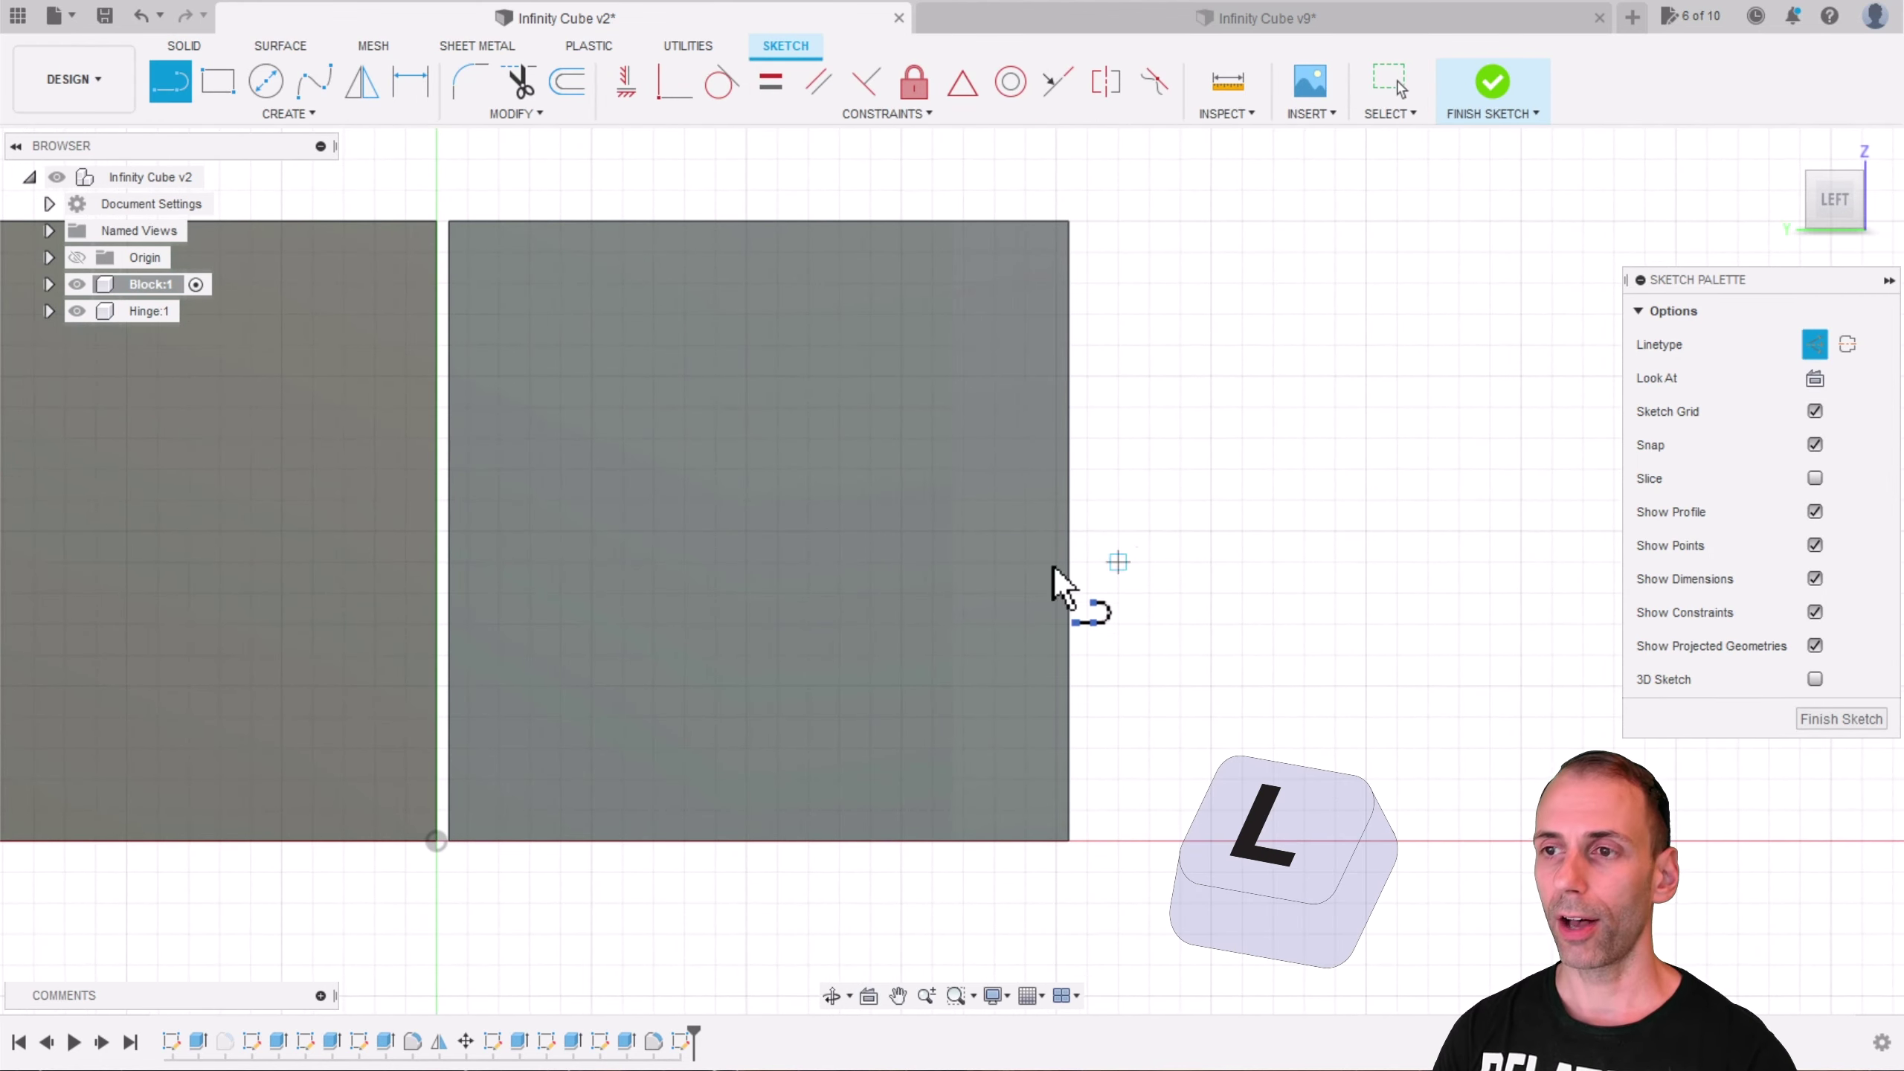
pyautogui.click(1070, 839)
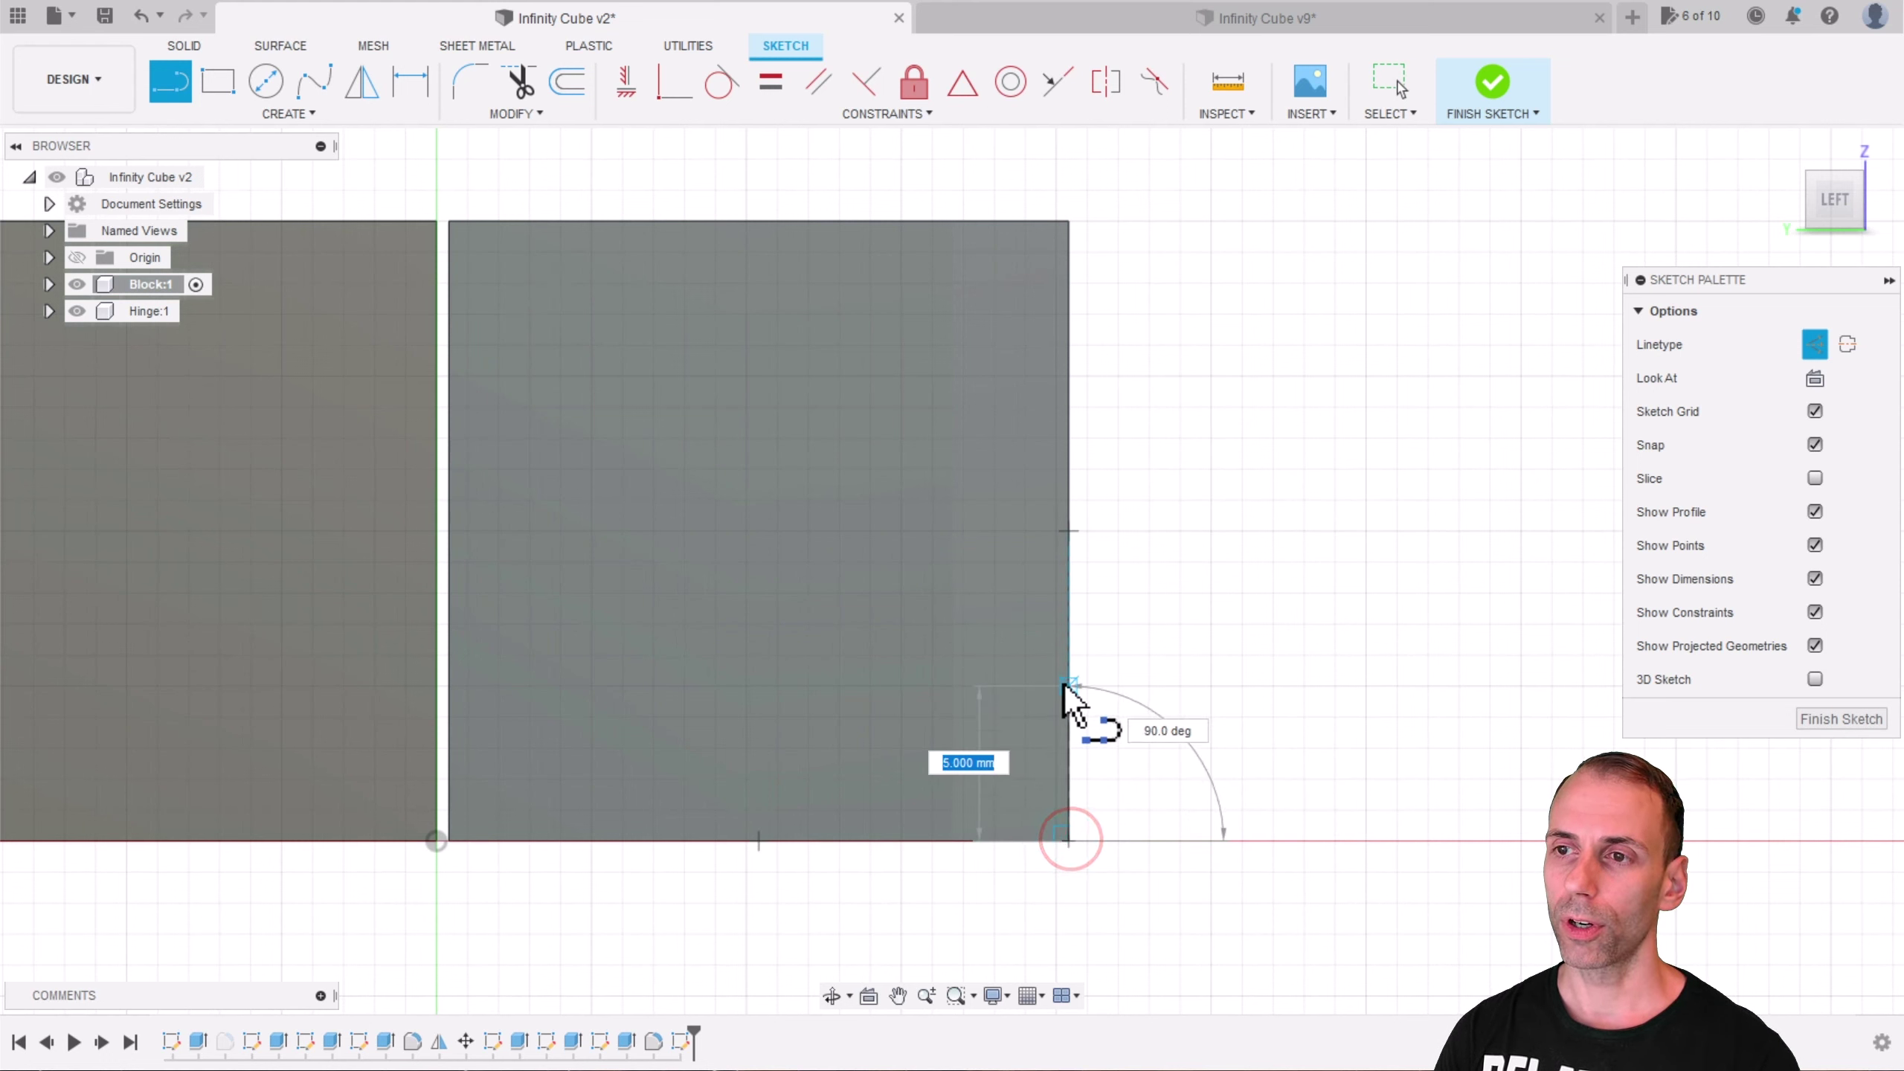
pyautogui.click(1065, 685)
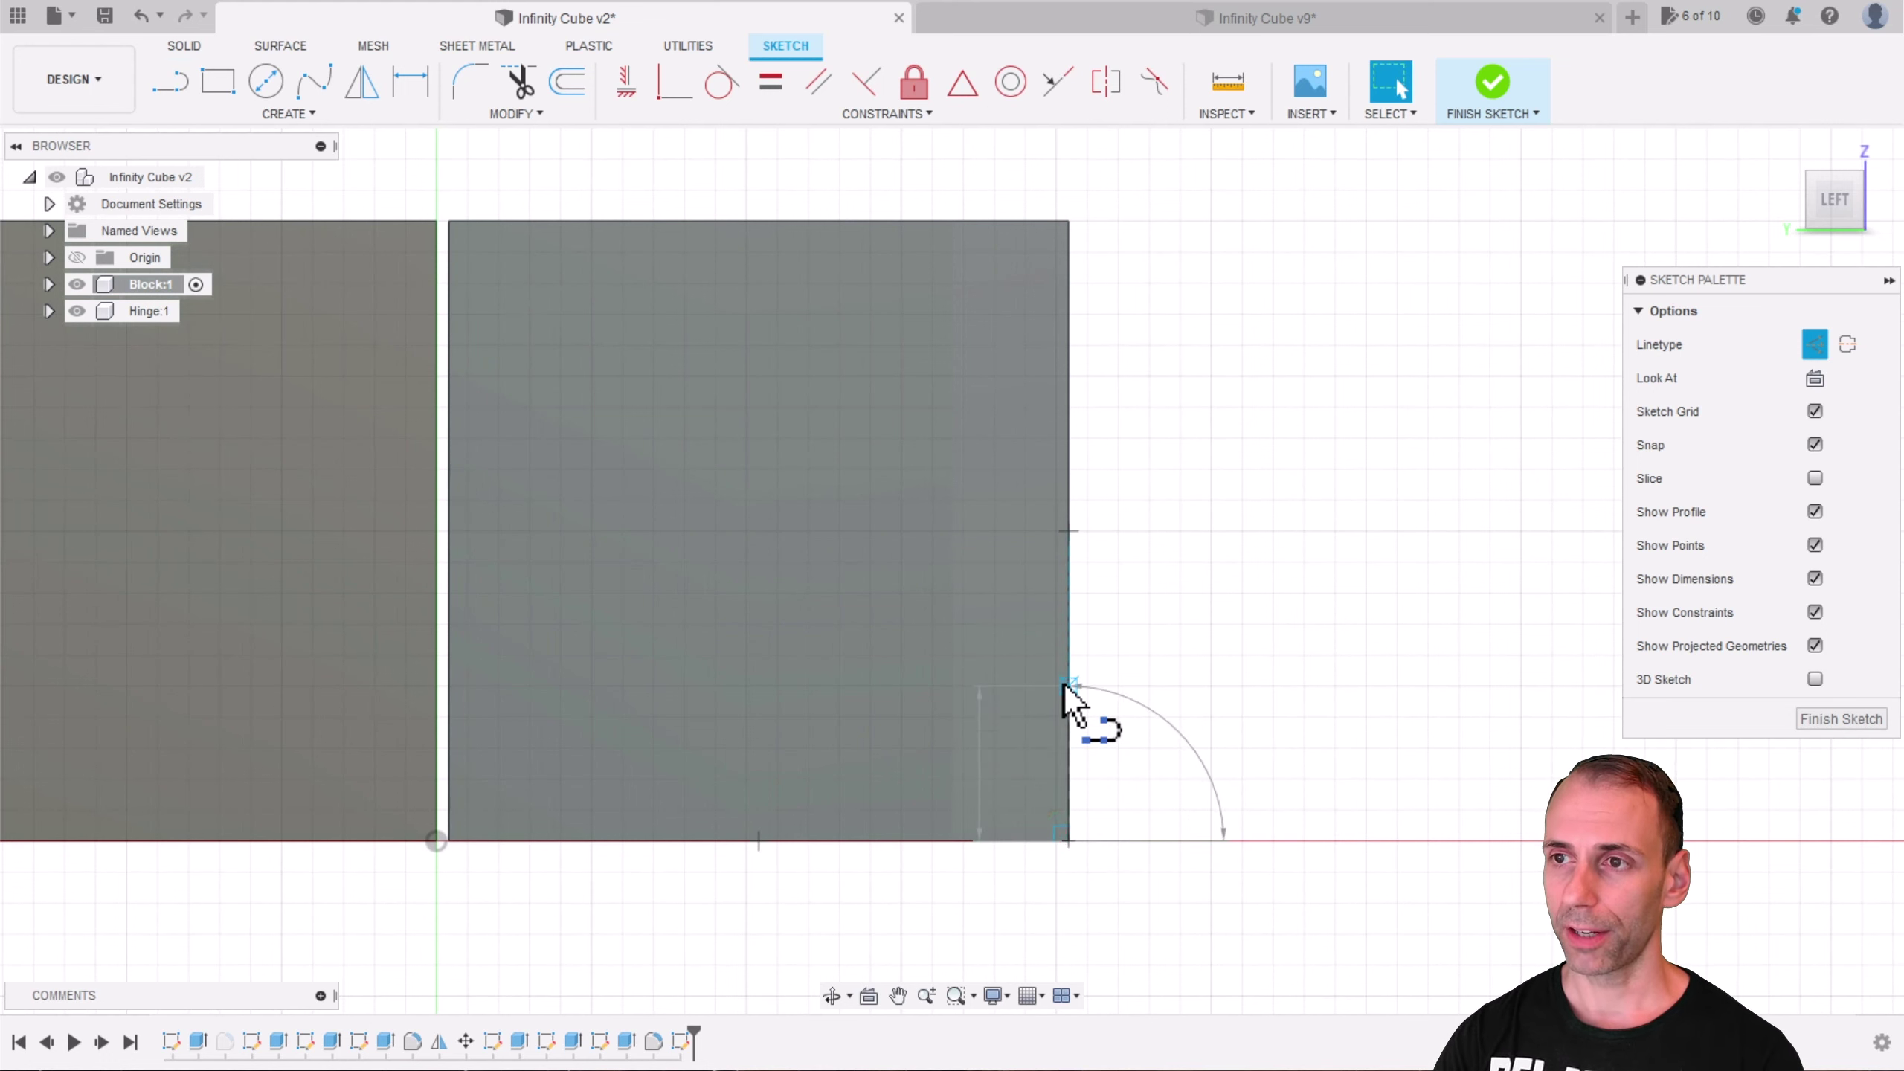
pyautogui.press('Return')
# Step: Draw a 7 × 10 mm rectangle and extrude it as a 7 mm deep cut
pyautogui.press('r')
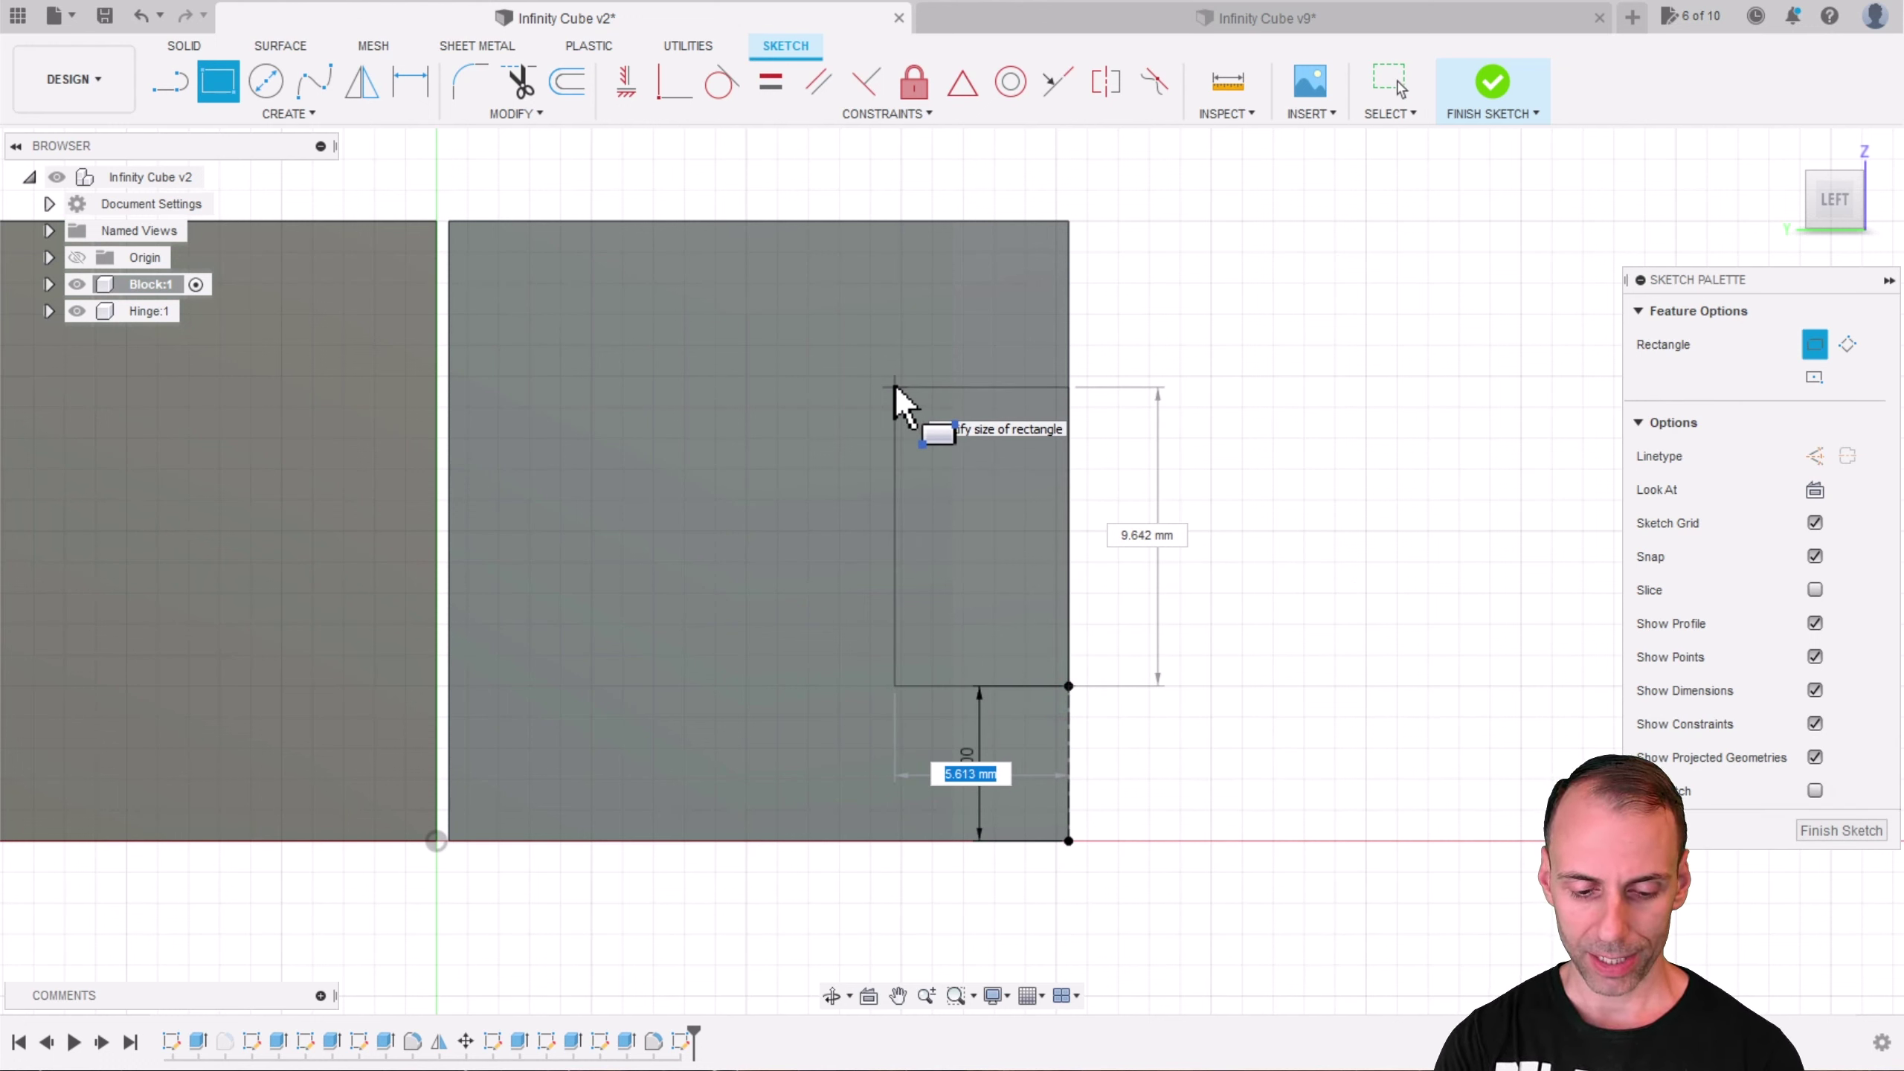
pyautogui.write('7')
pyautogui.press('Tab')
pyautogui.write('10')
pyautogui.press('Return')
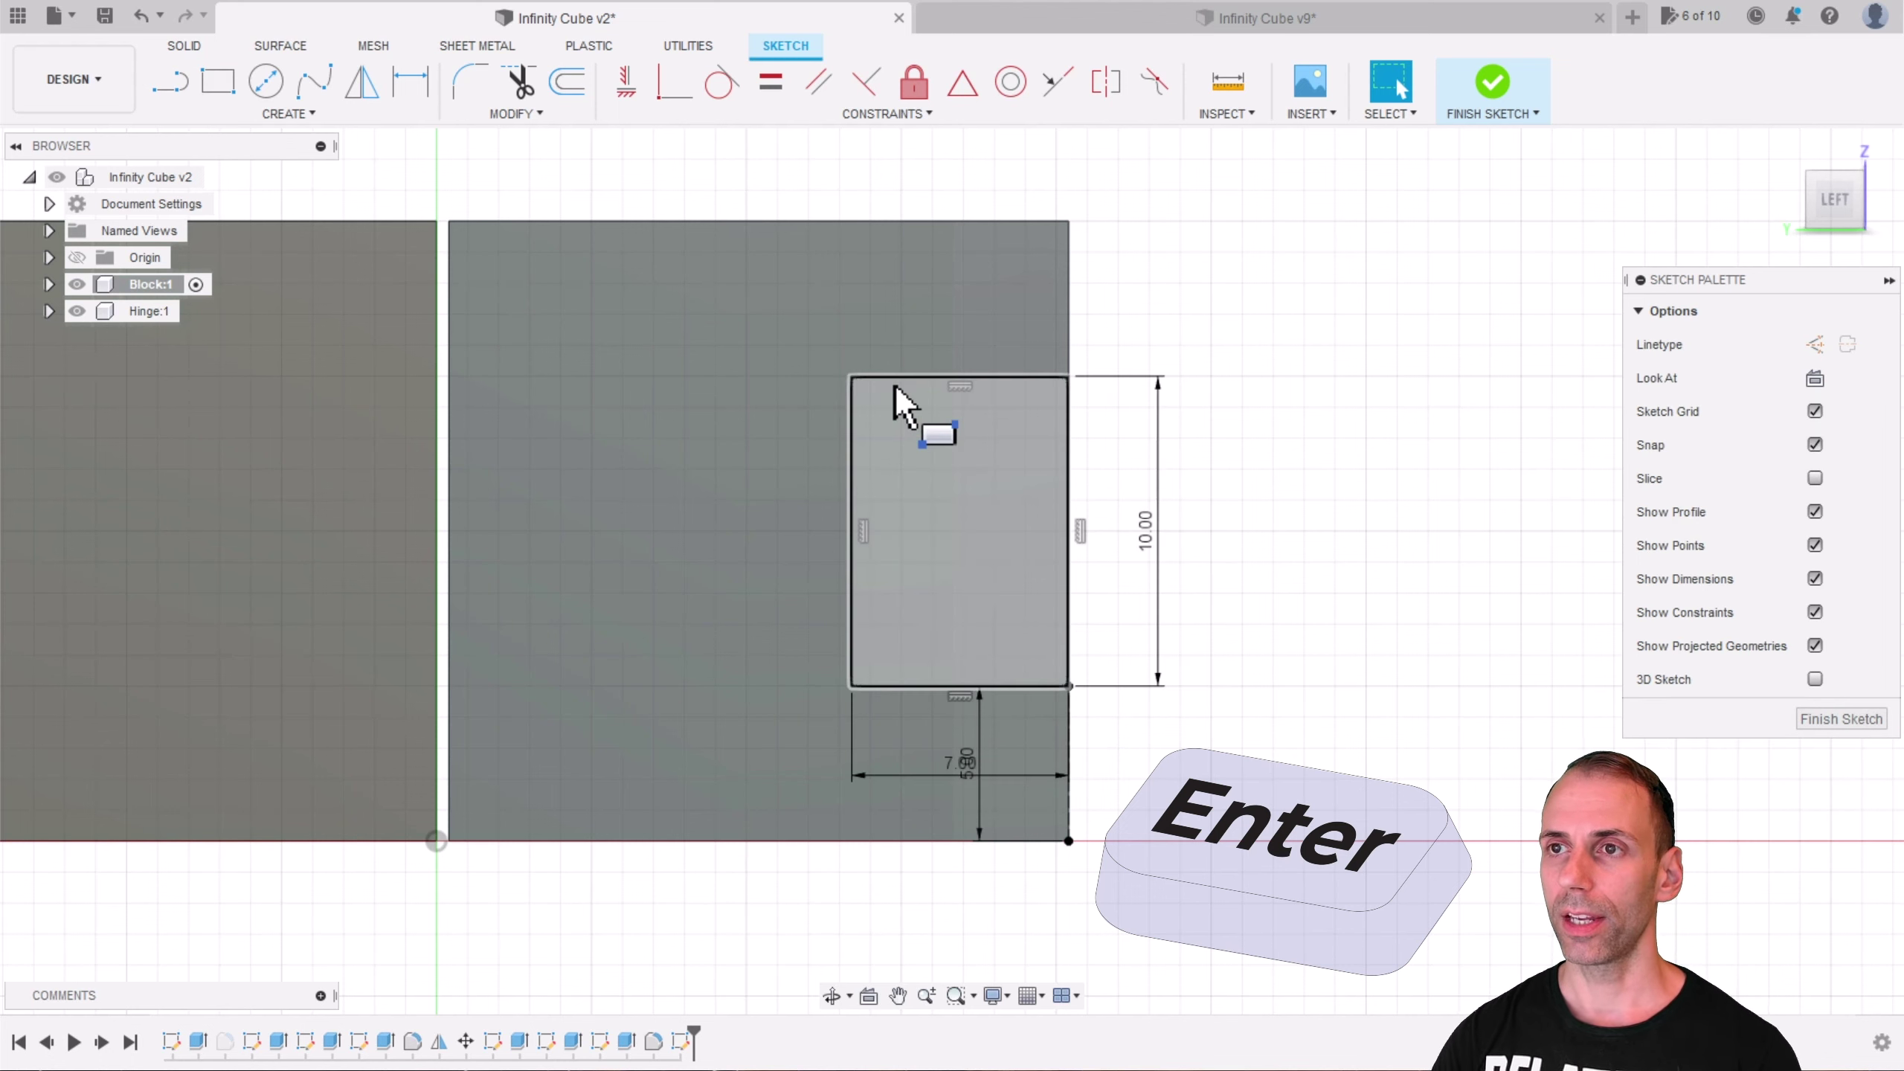
pyautogui.click(898, 490)
pyautogui.write('e')
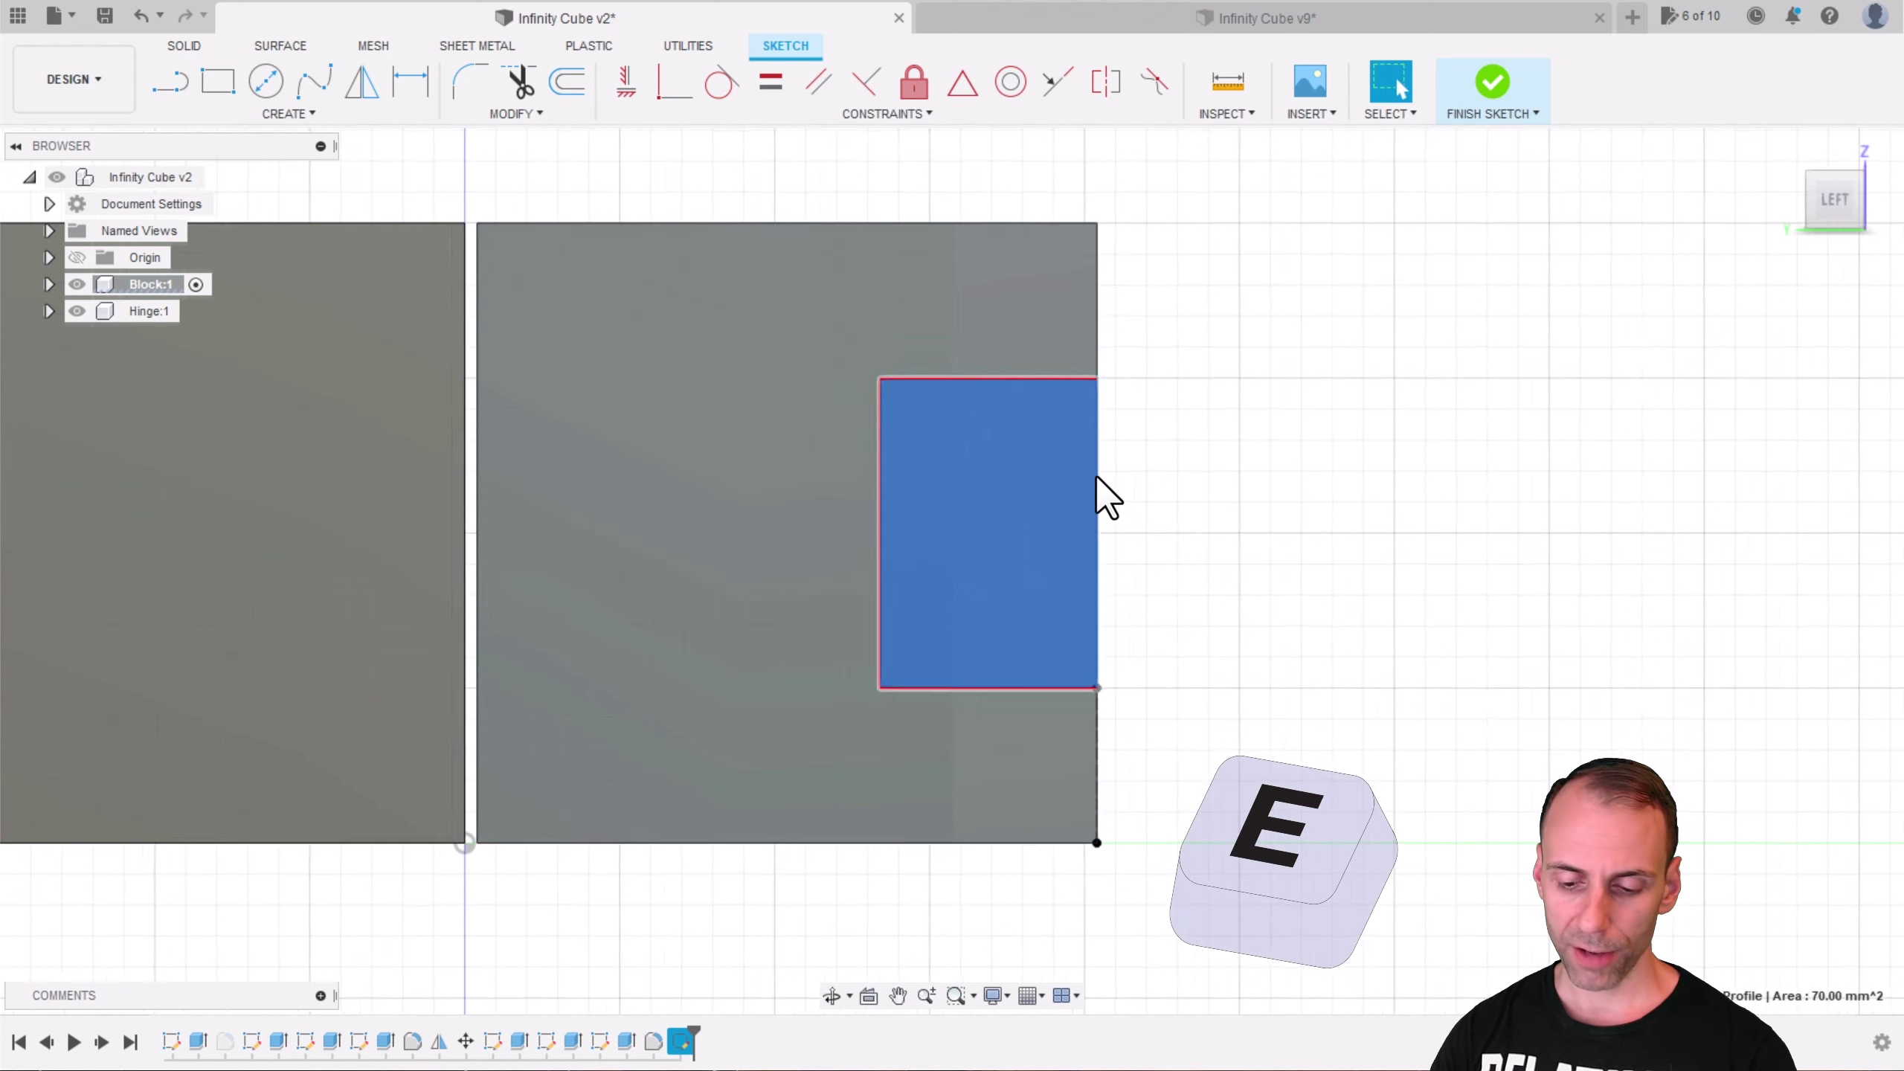
pyautogui.write('-7')
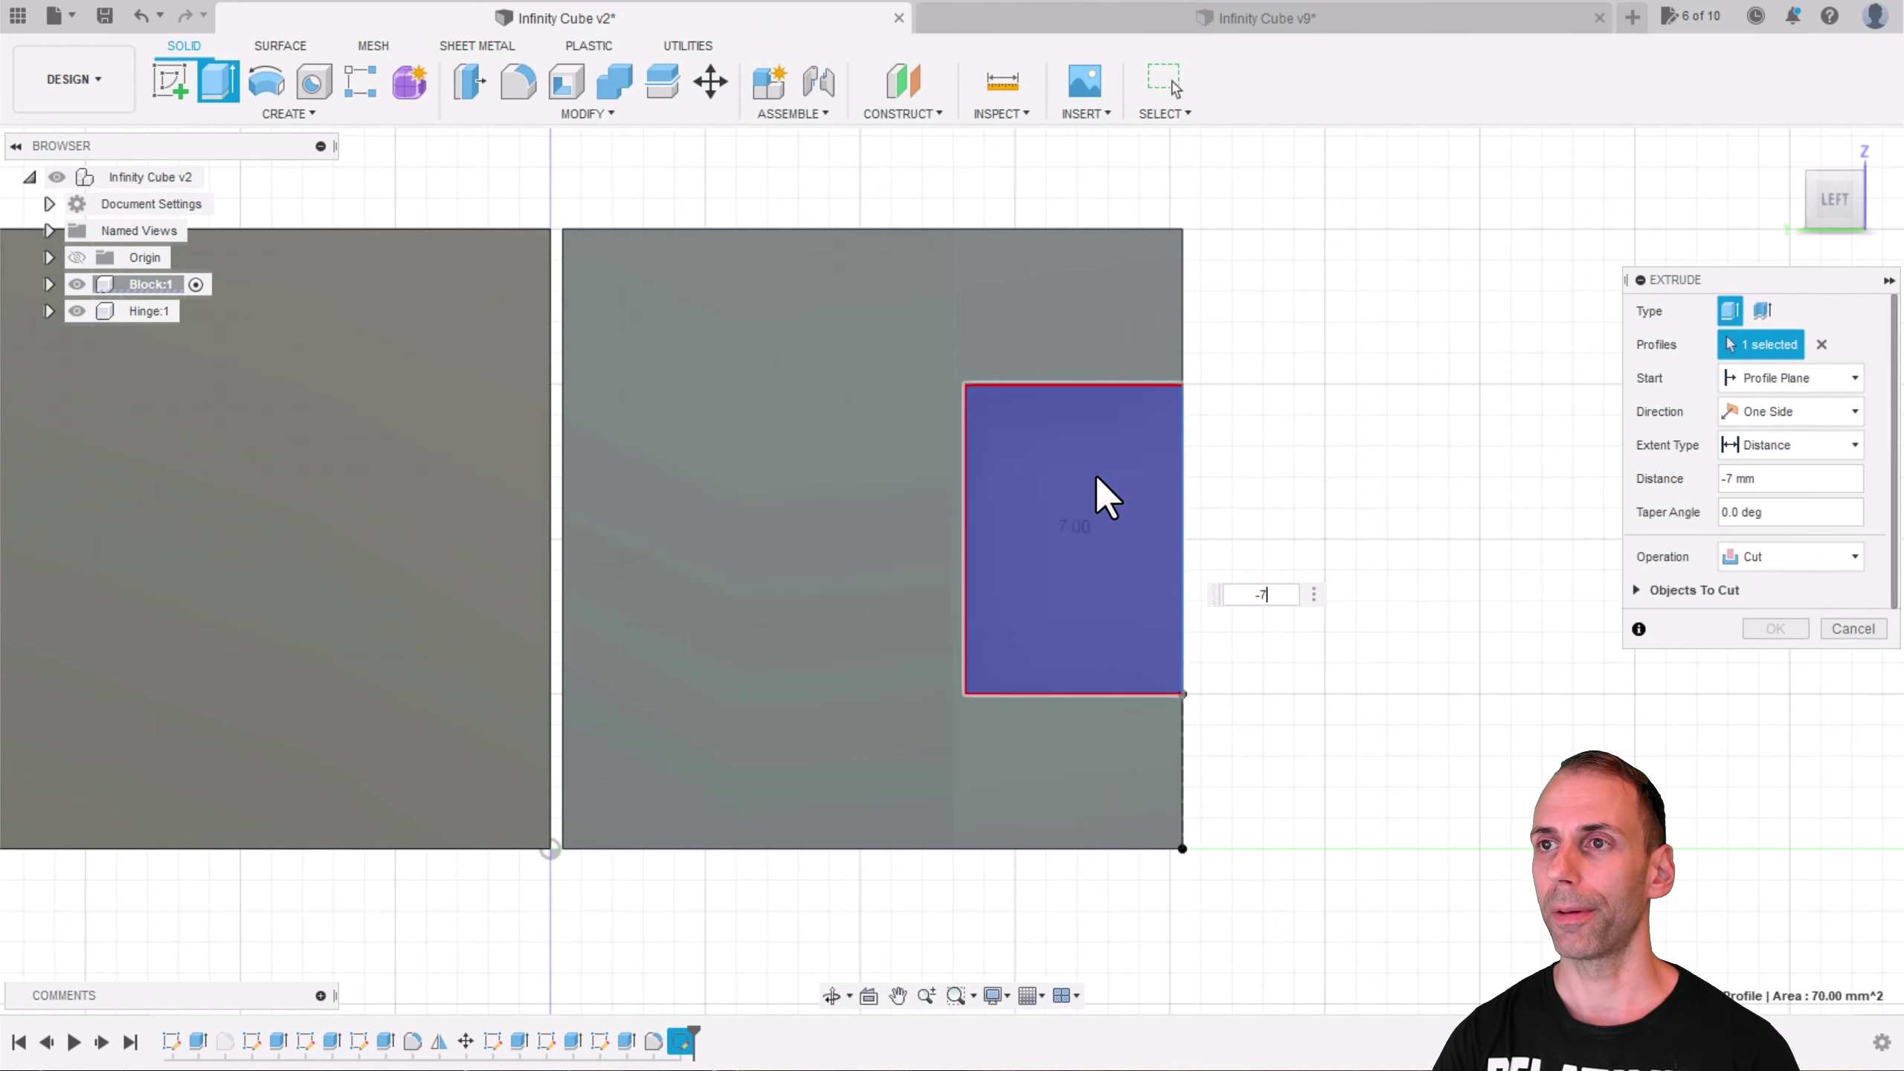
pyautogui.press('Return')
pyautogui.keyDown('shift'); pyautogui.moveTo(1092, 494); pyautogui.dragTo(1169, 520, button='middle'); pyautogui.keyUp('shift')
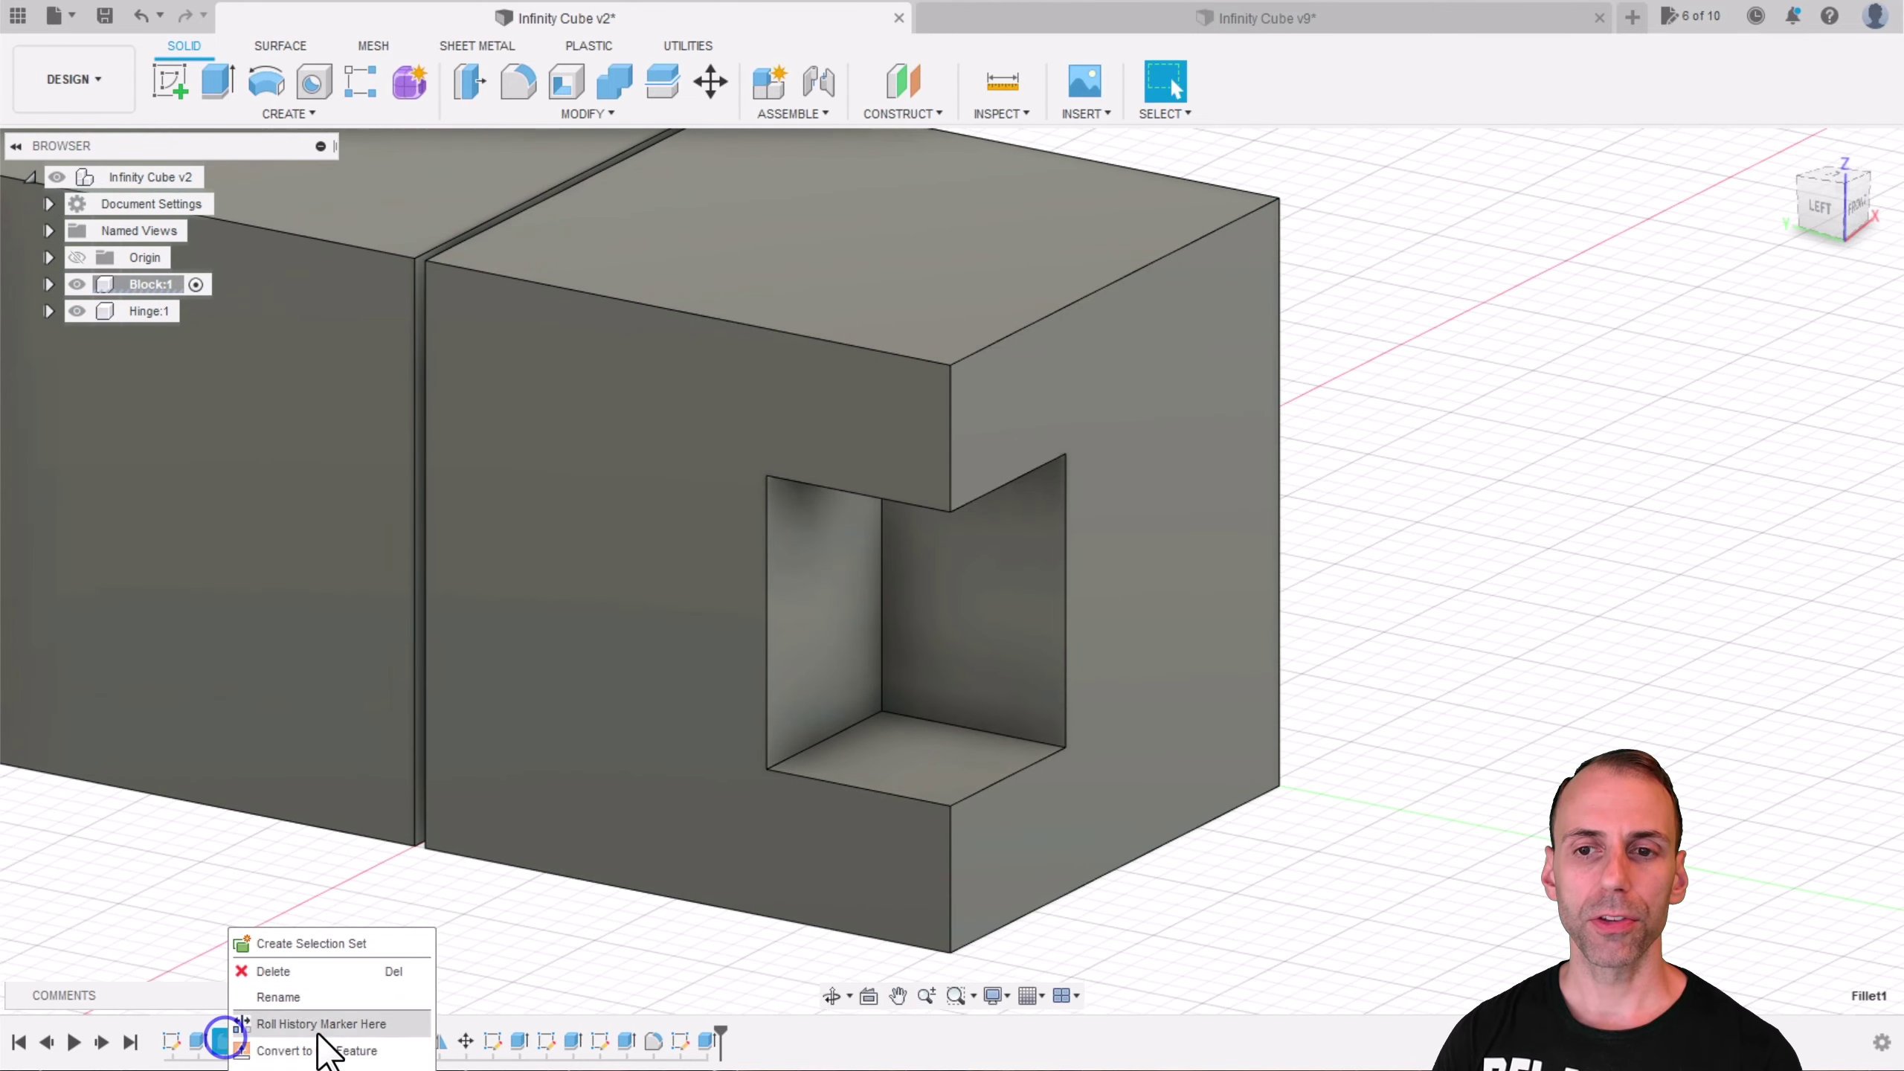
# Step: Roll the history marker forward to restore the fillets and orbit to the notch floor
pyautogui.click(320, 1024)
pyautogui.moveTo(1151, 656); pyautogui.dragTo(1165, 664)
pyautogui.press('Escape')
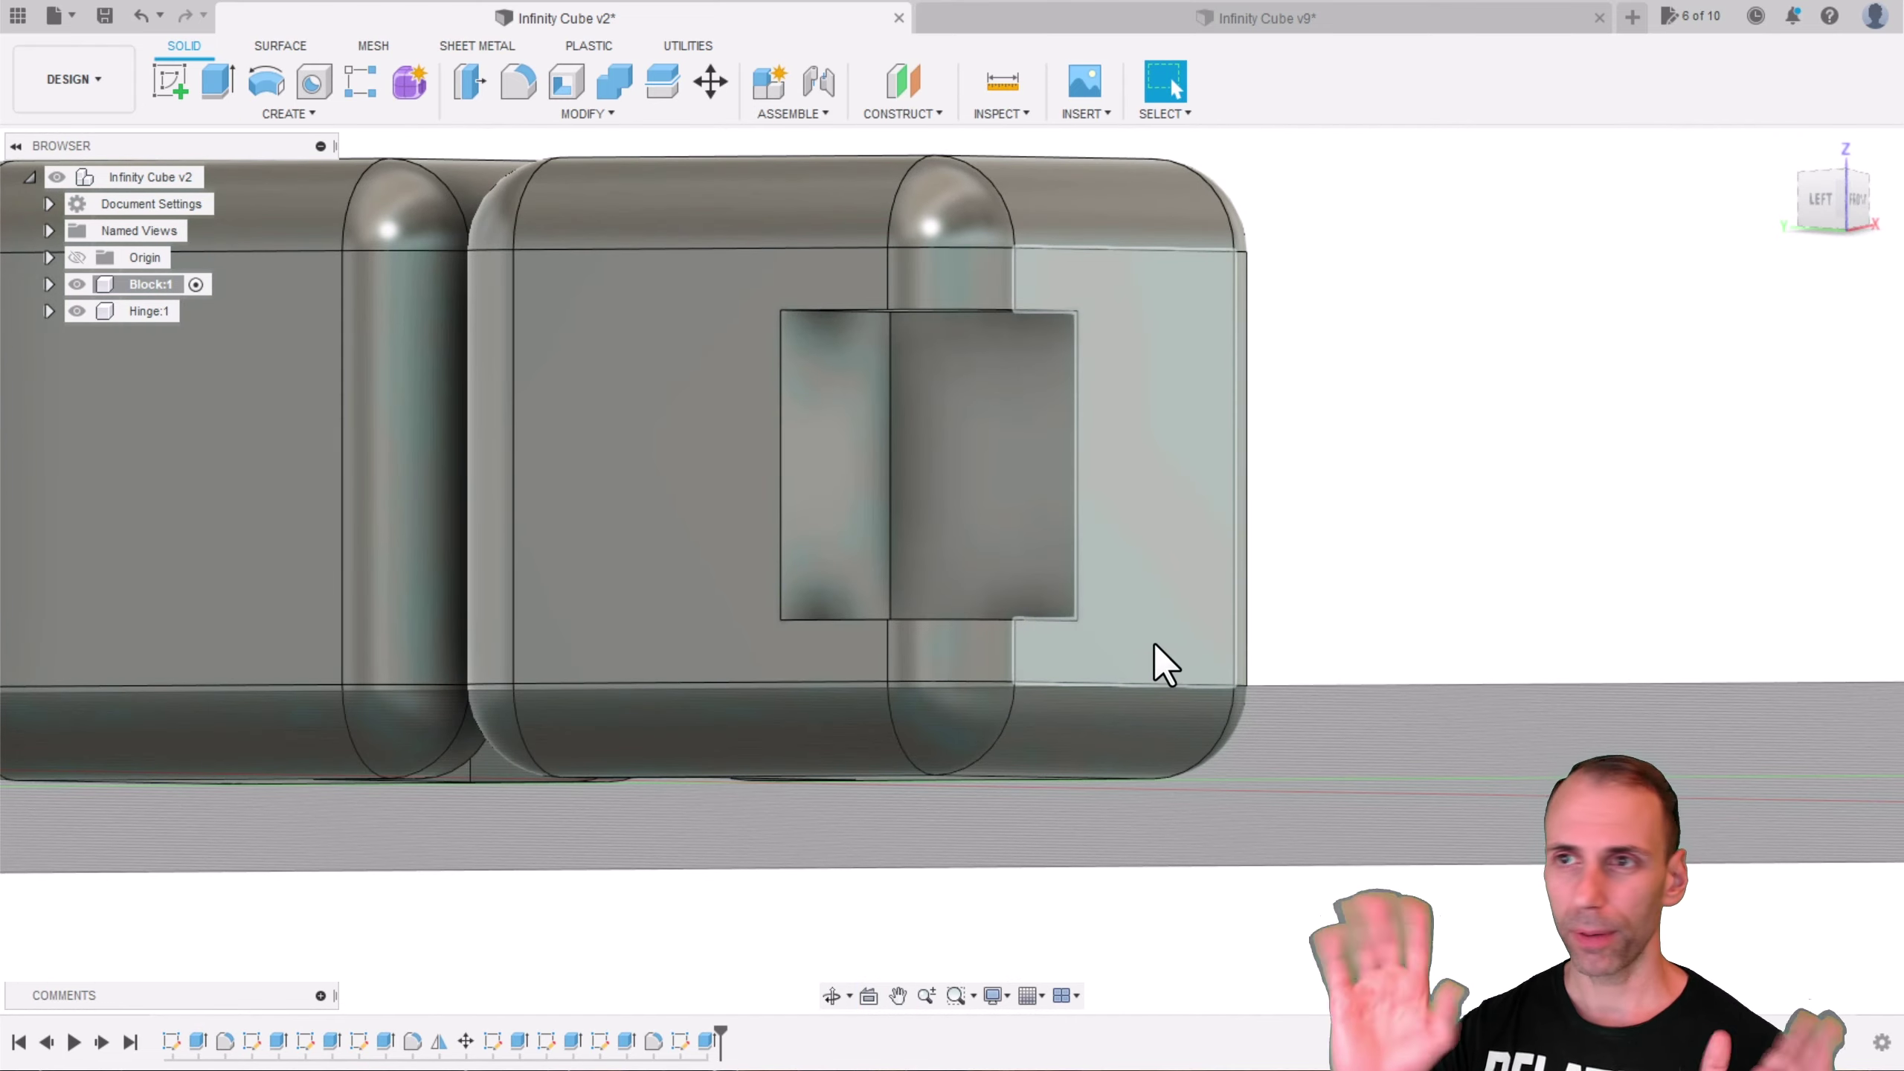
pyautogui.keyDown('shift'); pyautogui.moveTo(1192, 589); pyautogui.dragTo(1036, 366, button='middle'); pyautogui.keyUp('shift')
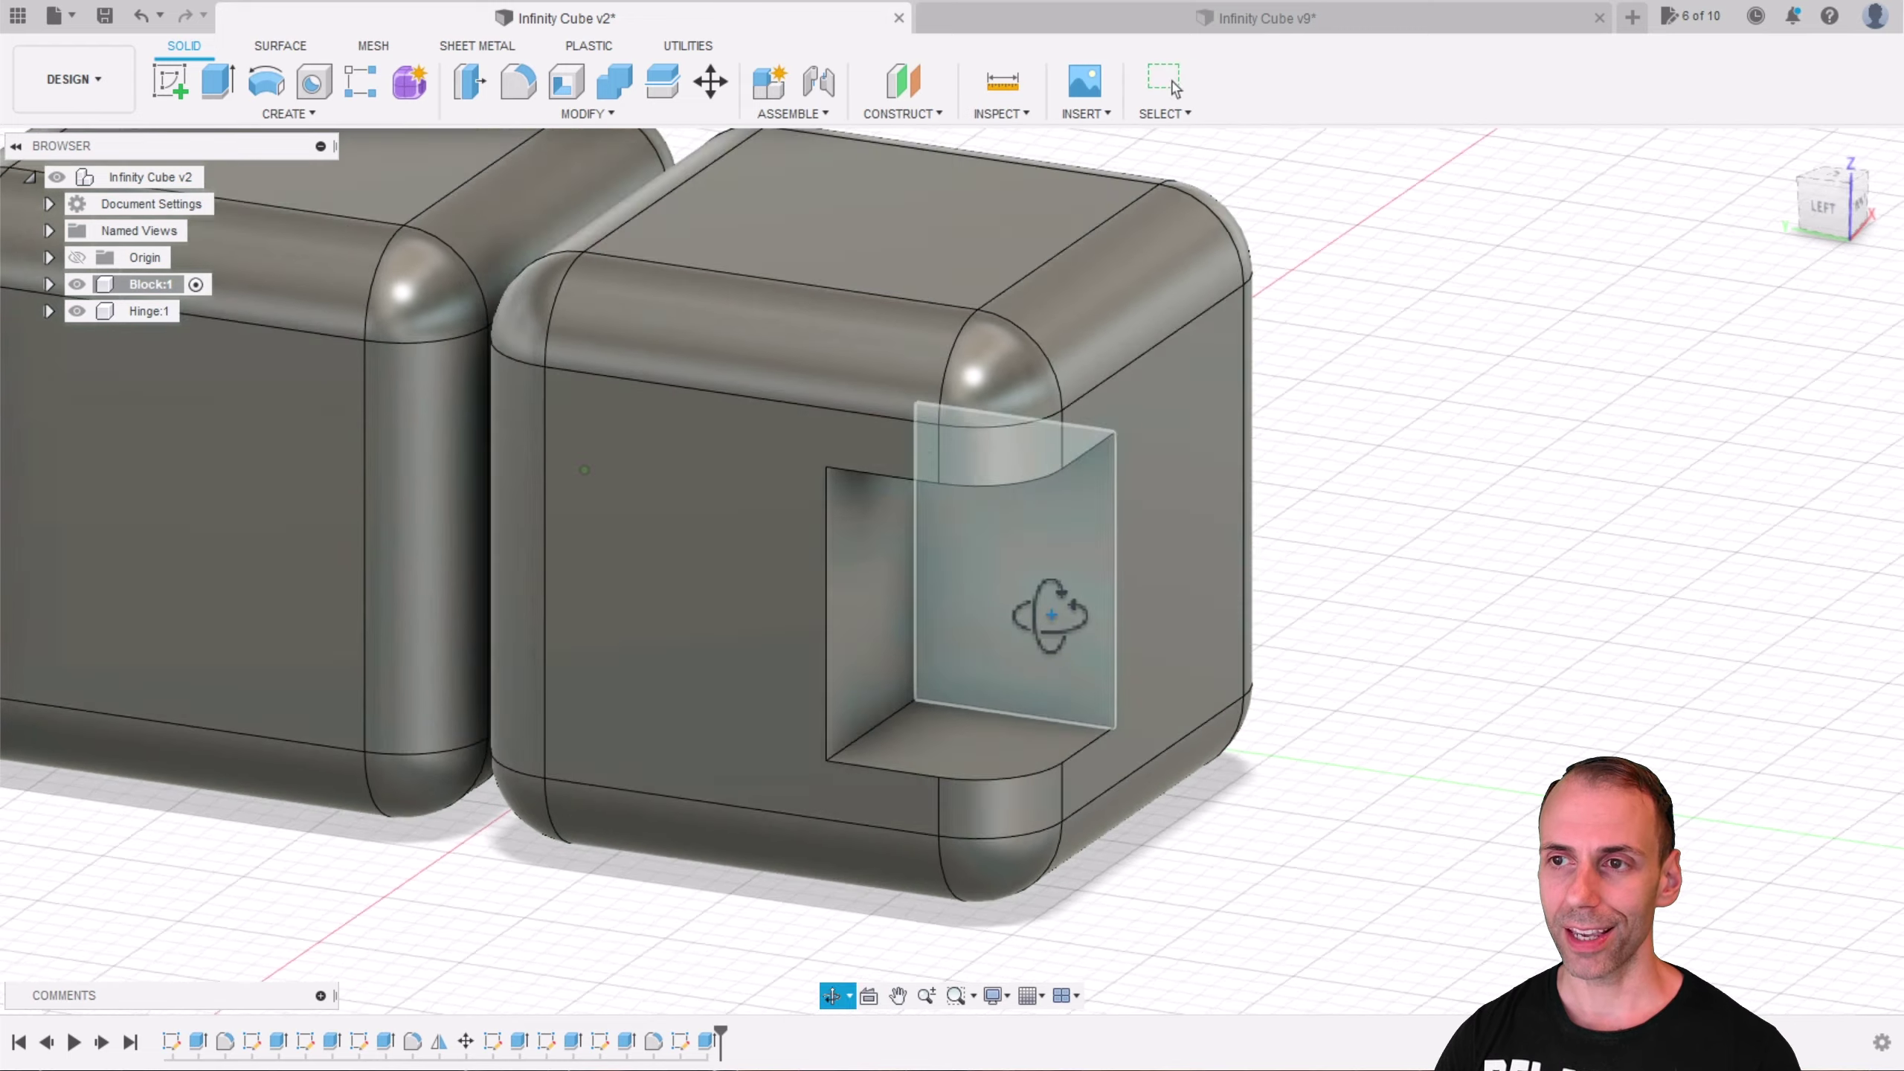
pyautogui.keyDown('shift'); pyautogui.moveTo(1051, 615); pyautogui.dragTo(1074, 781, button='middle'); pyautogui.keyUp('shift')
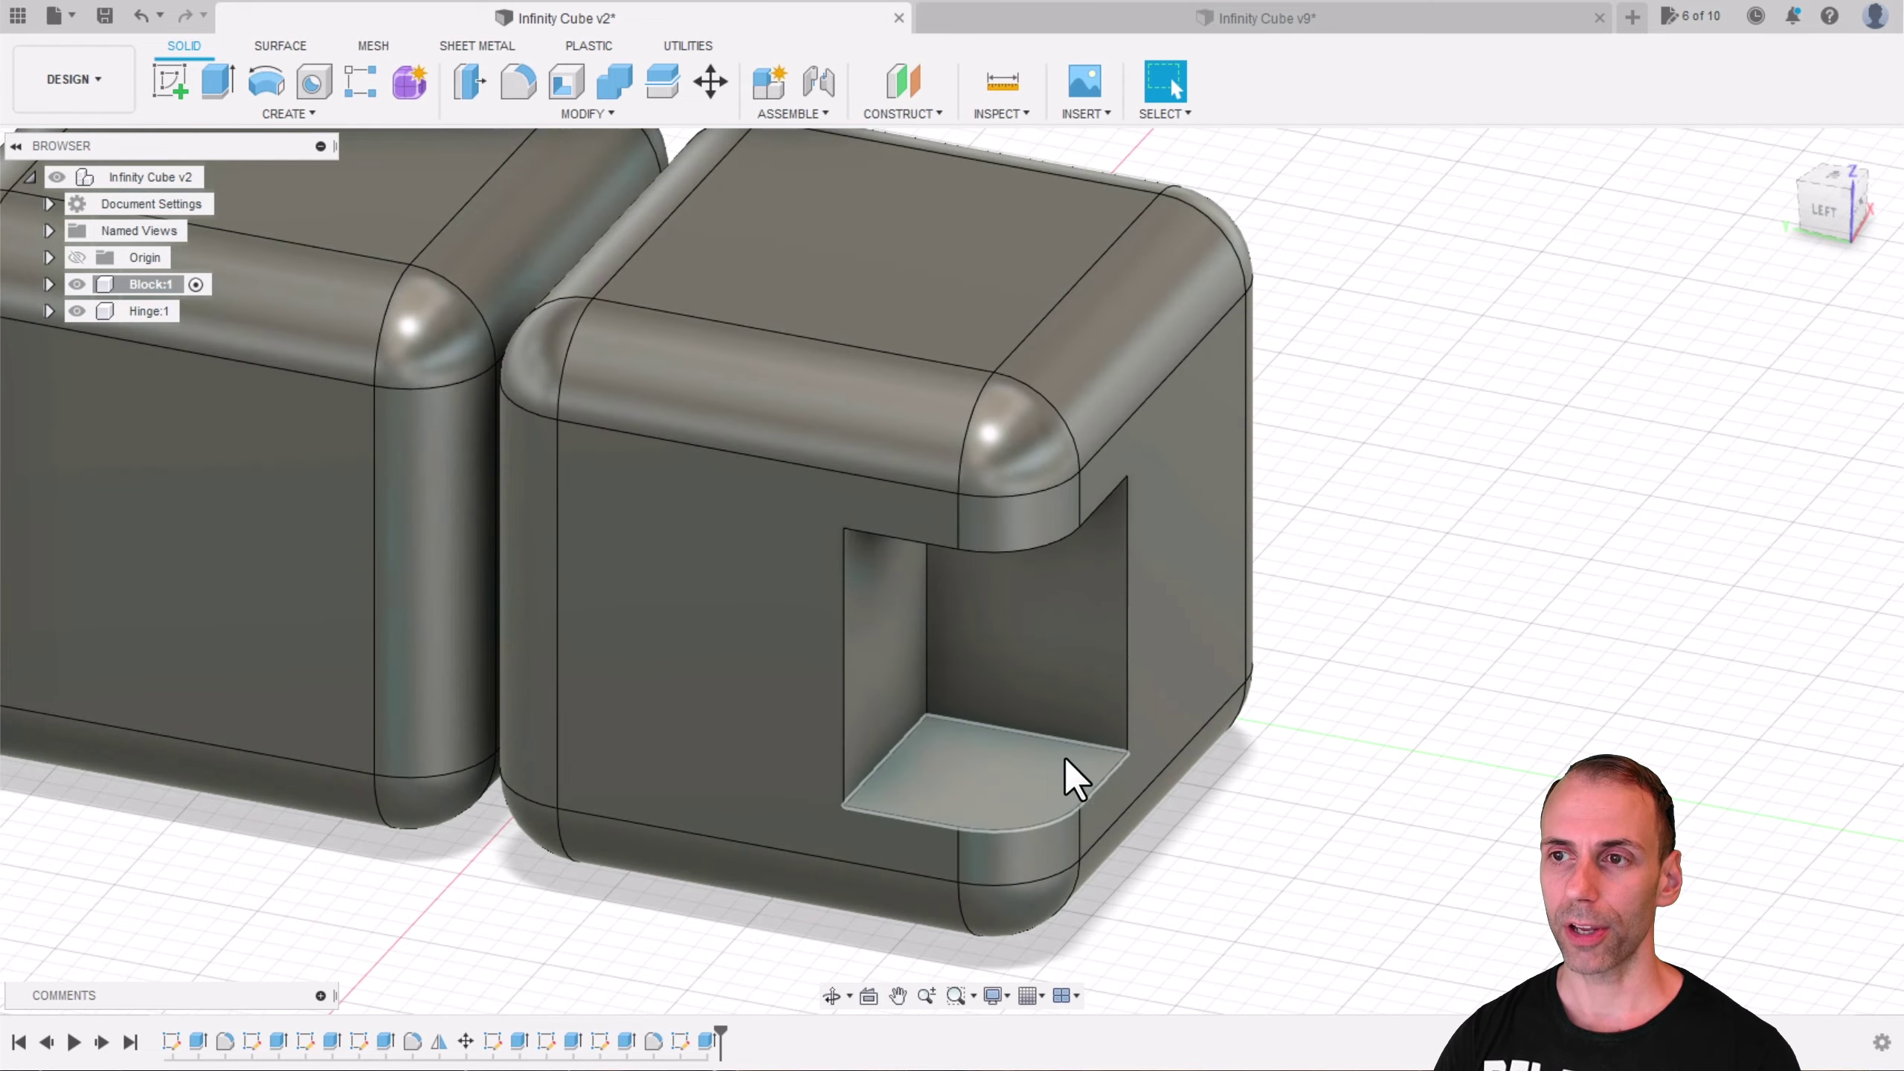
# Step: Sketch on the notch floor and draw a corner-to-corner construction diagonal
pyautogui.click(173, 83)
pyautogui.click(1026, 780)
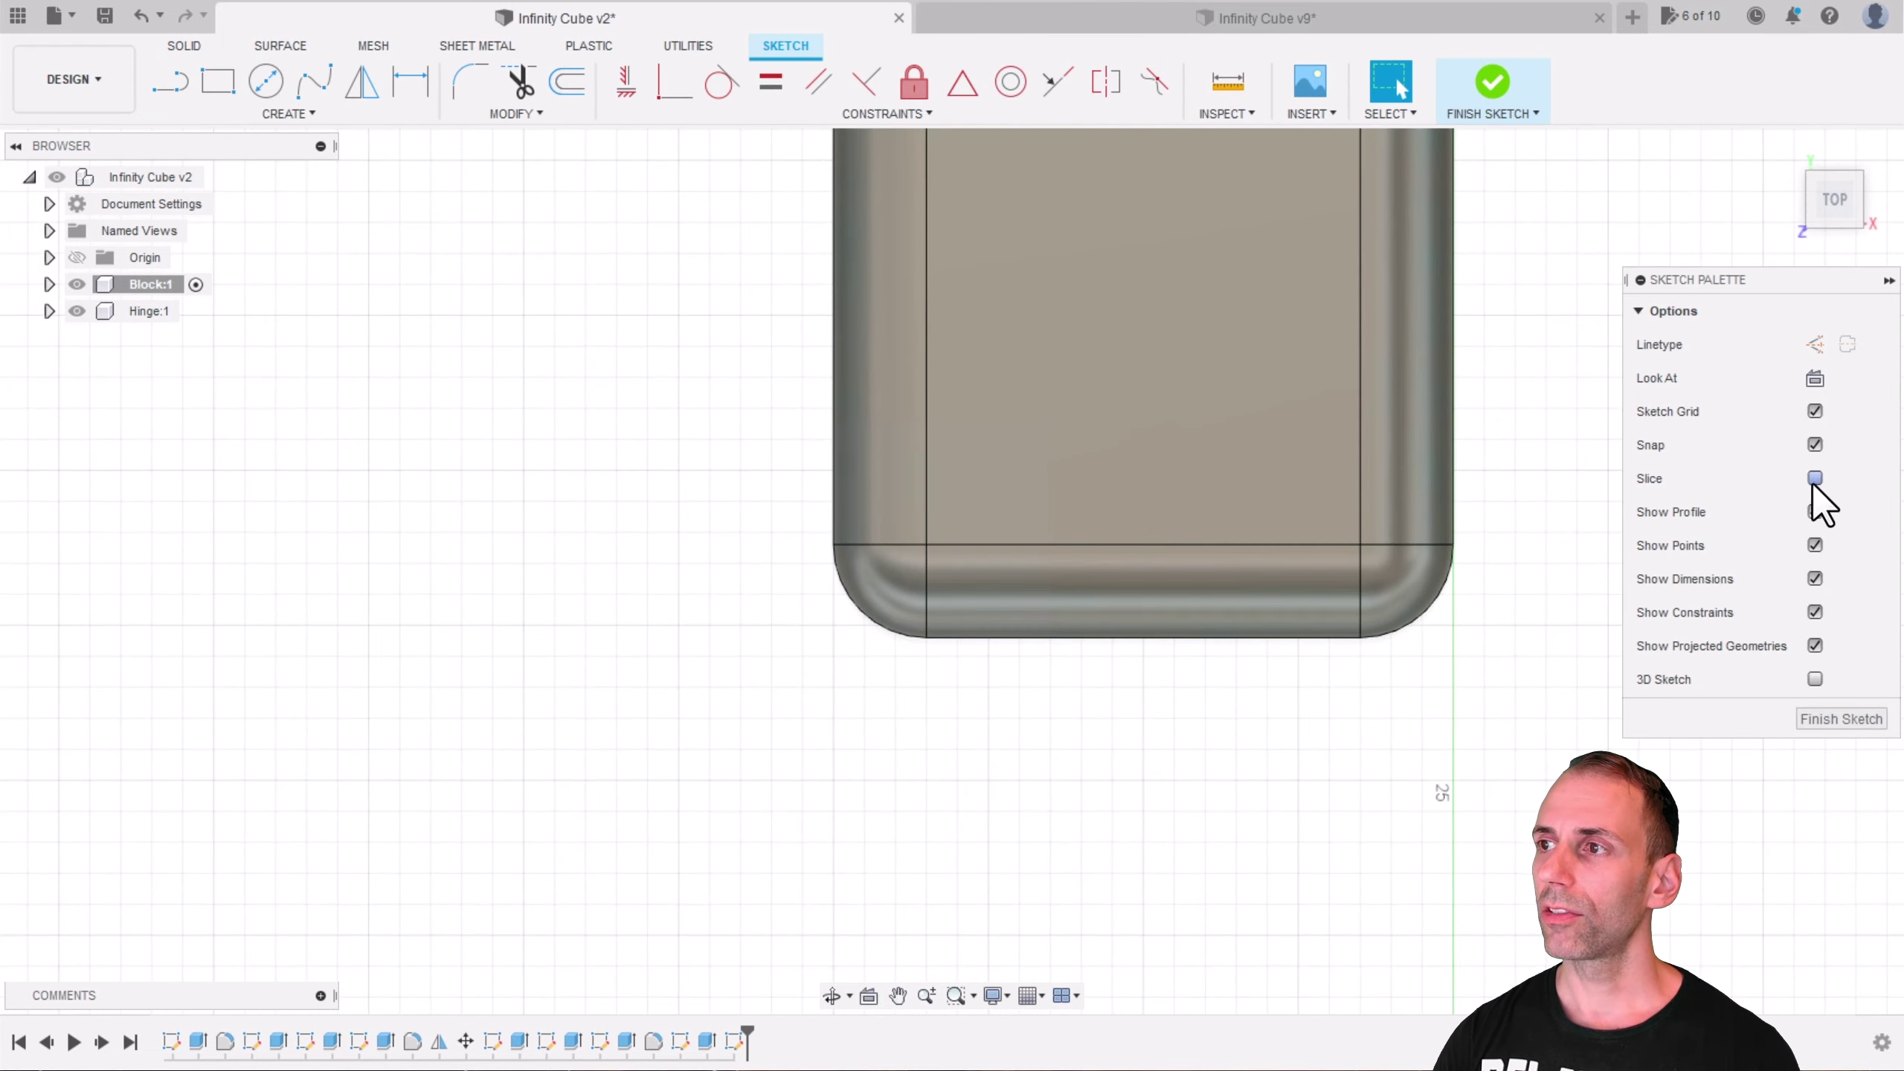
pyautogui.click(1815, 478)
pyautogui.press('x')
pyautogui.press('l')
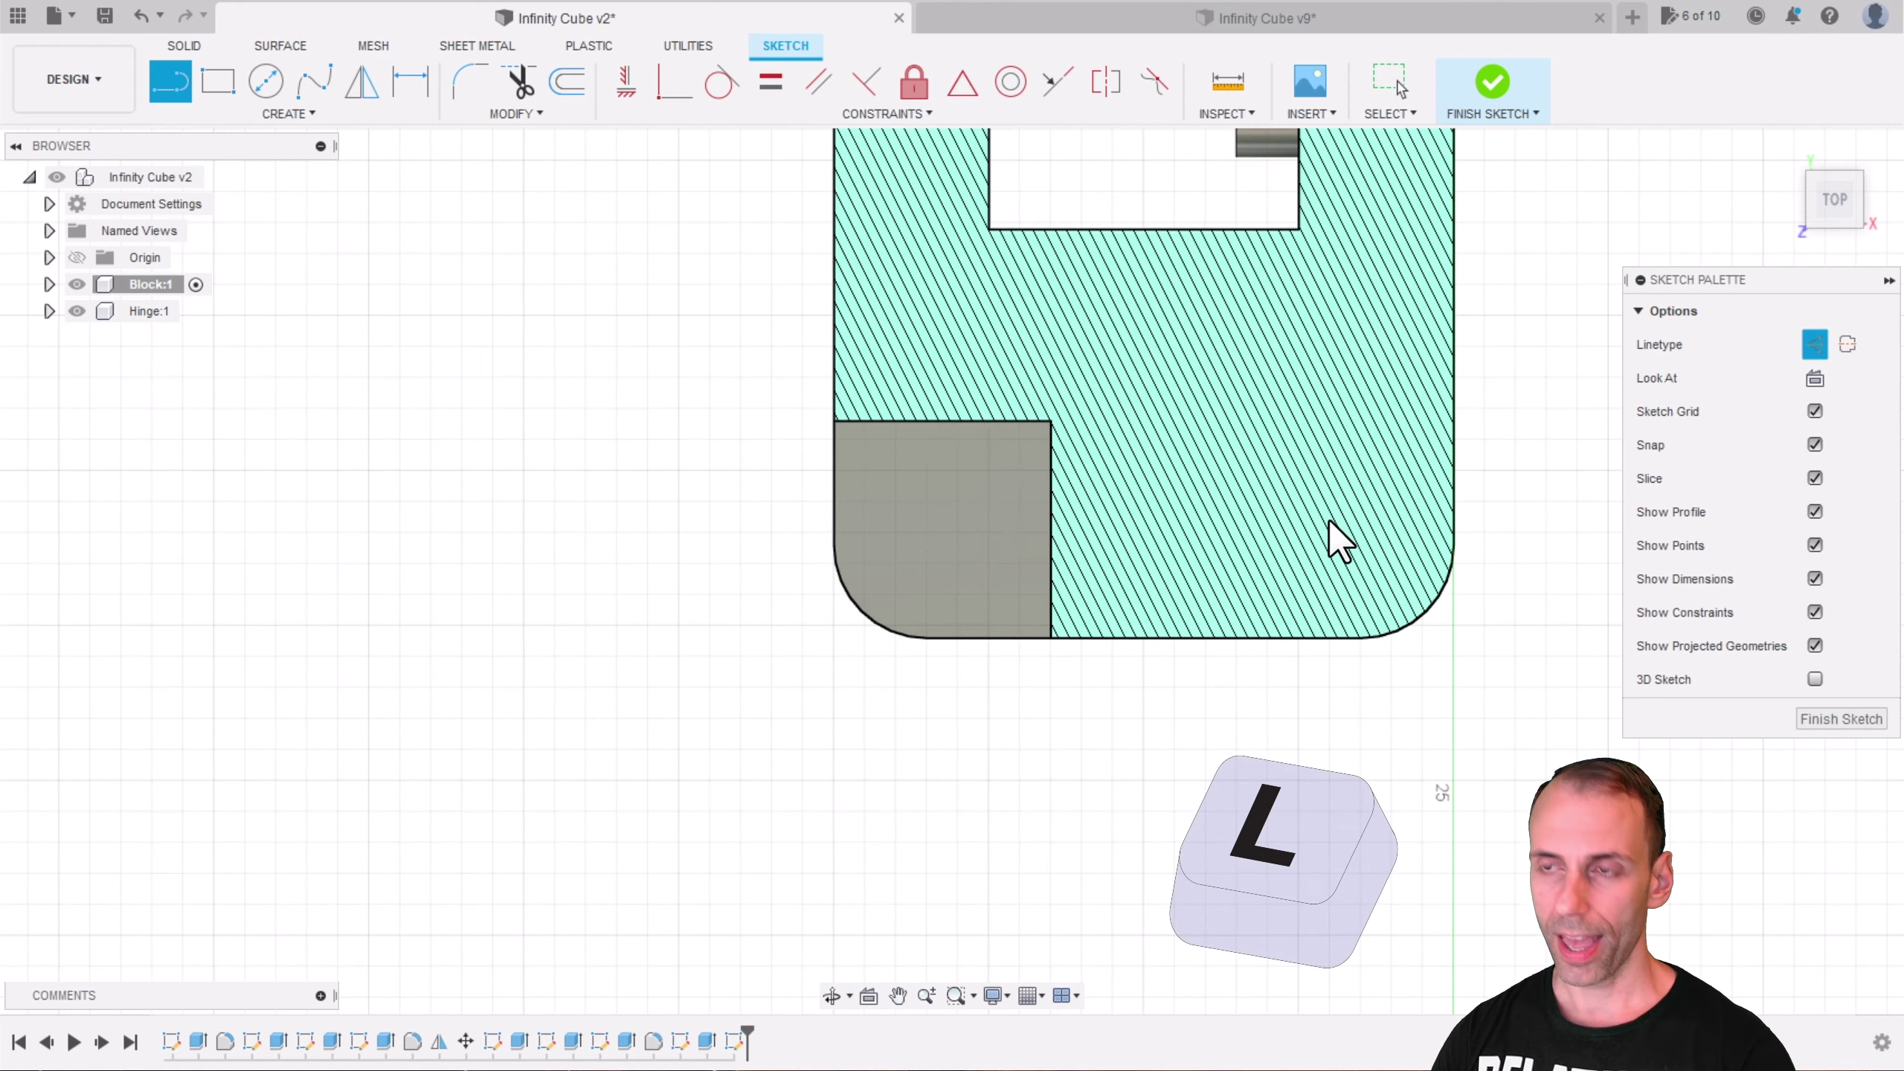
pyautogui.click(836, 423)
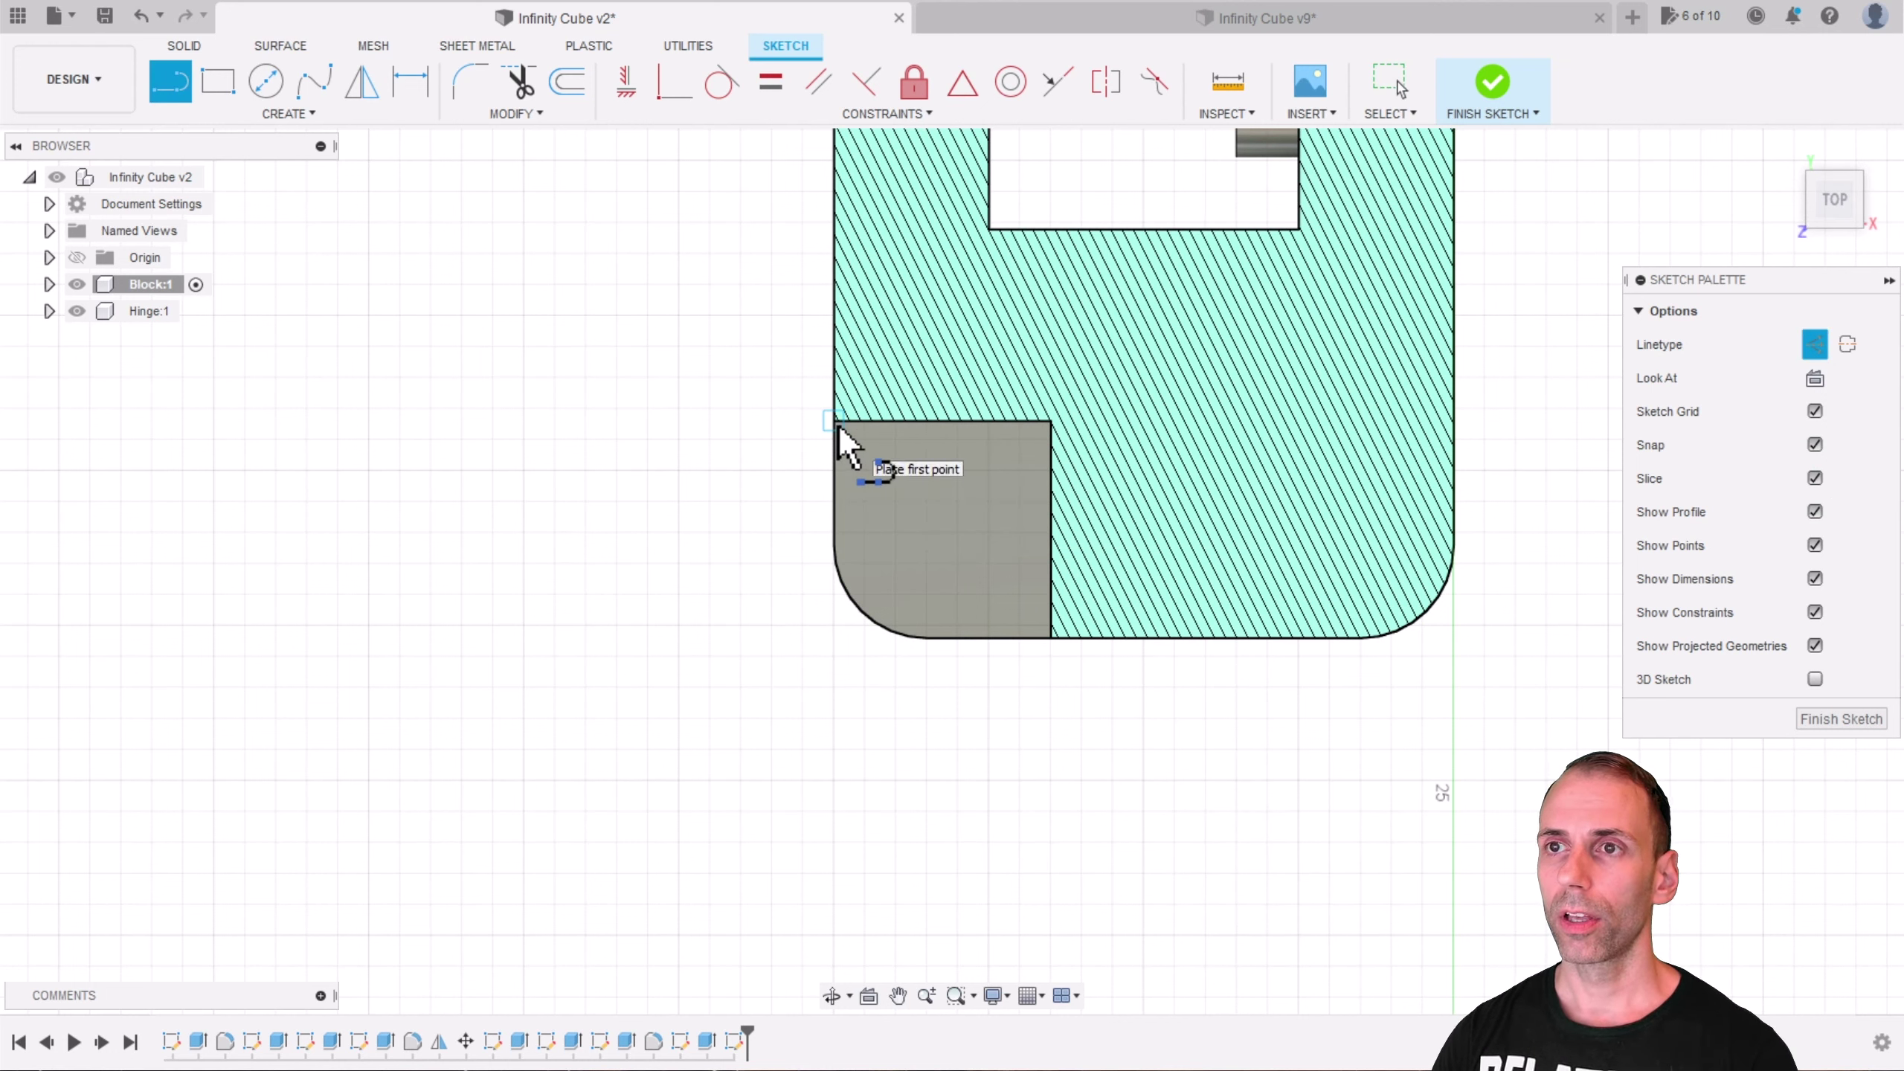
pyautogui.click(1051, 636)
# Step: Draw a 2 mm circle at the diagonal's midpoint and extrude it 2 mm into a pin
pyautogui.press('c')
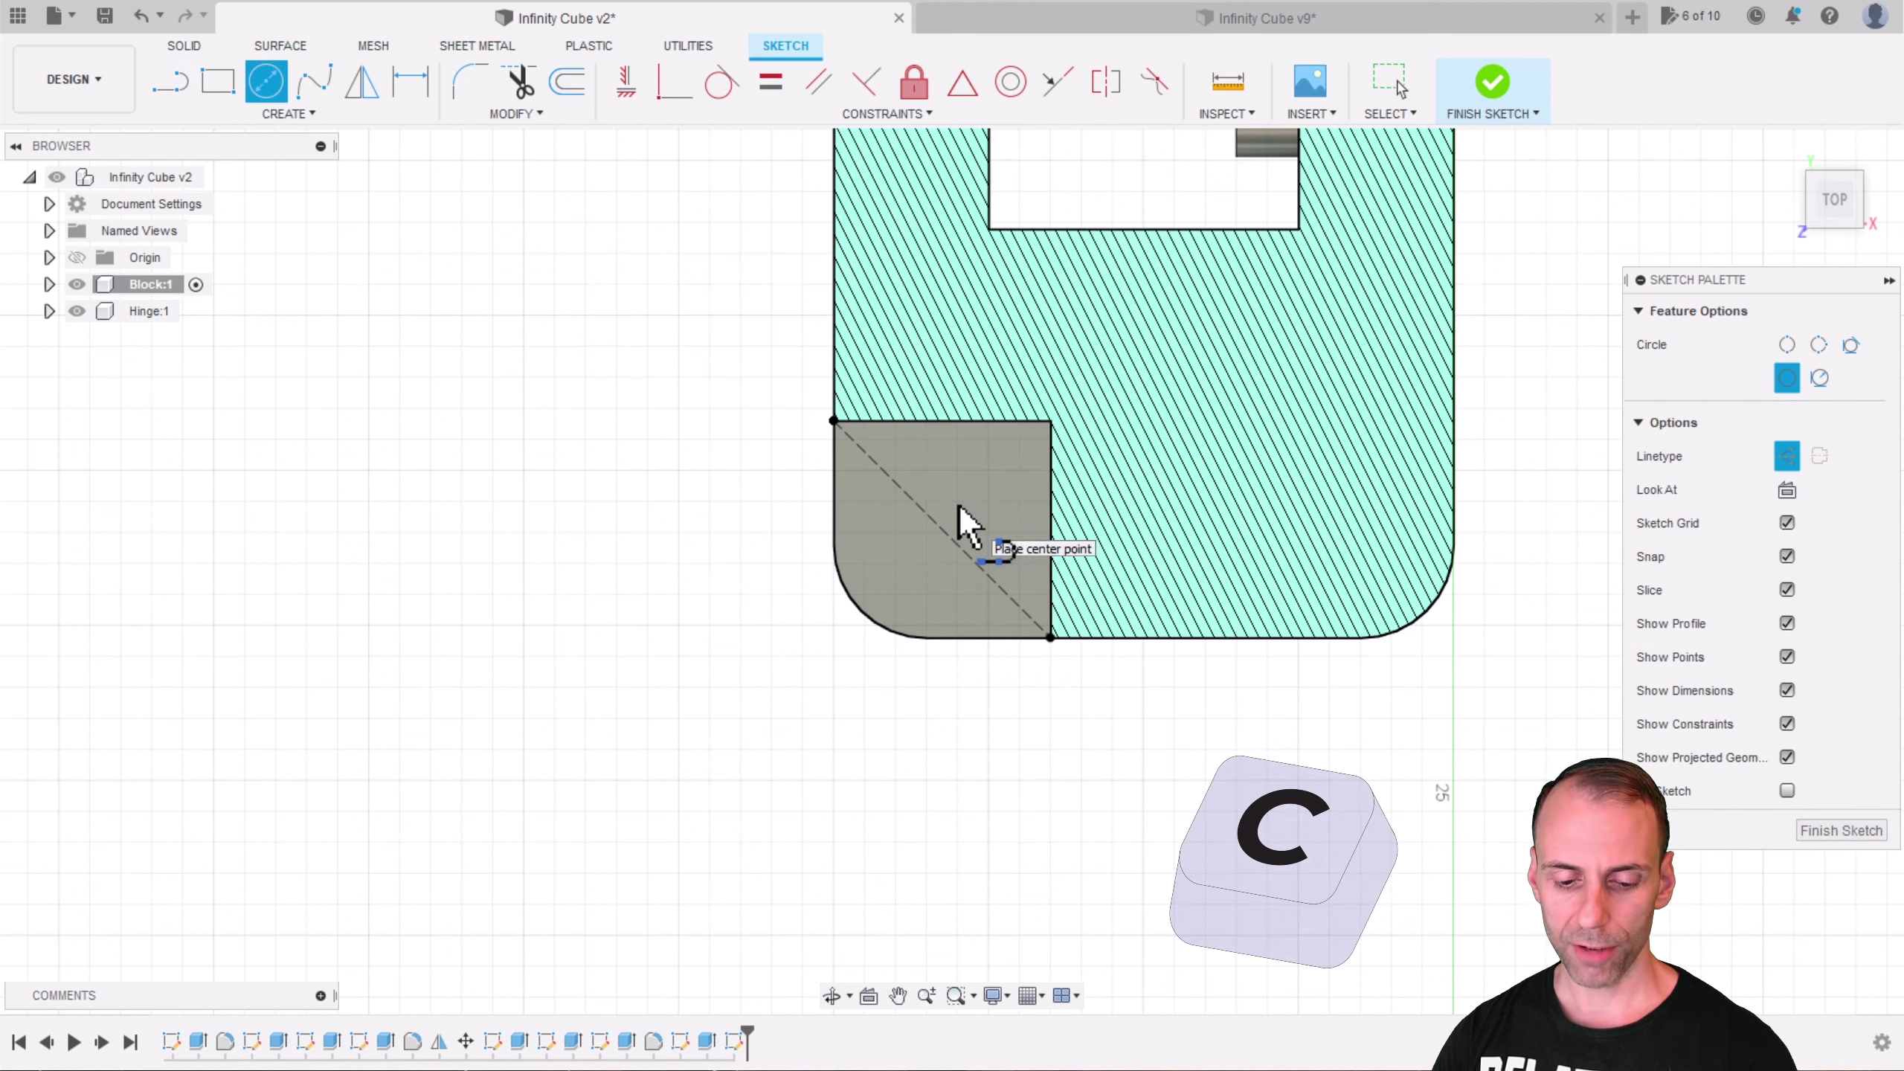
pyautogui.press('x')
pyautogui.click(943, 529)
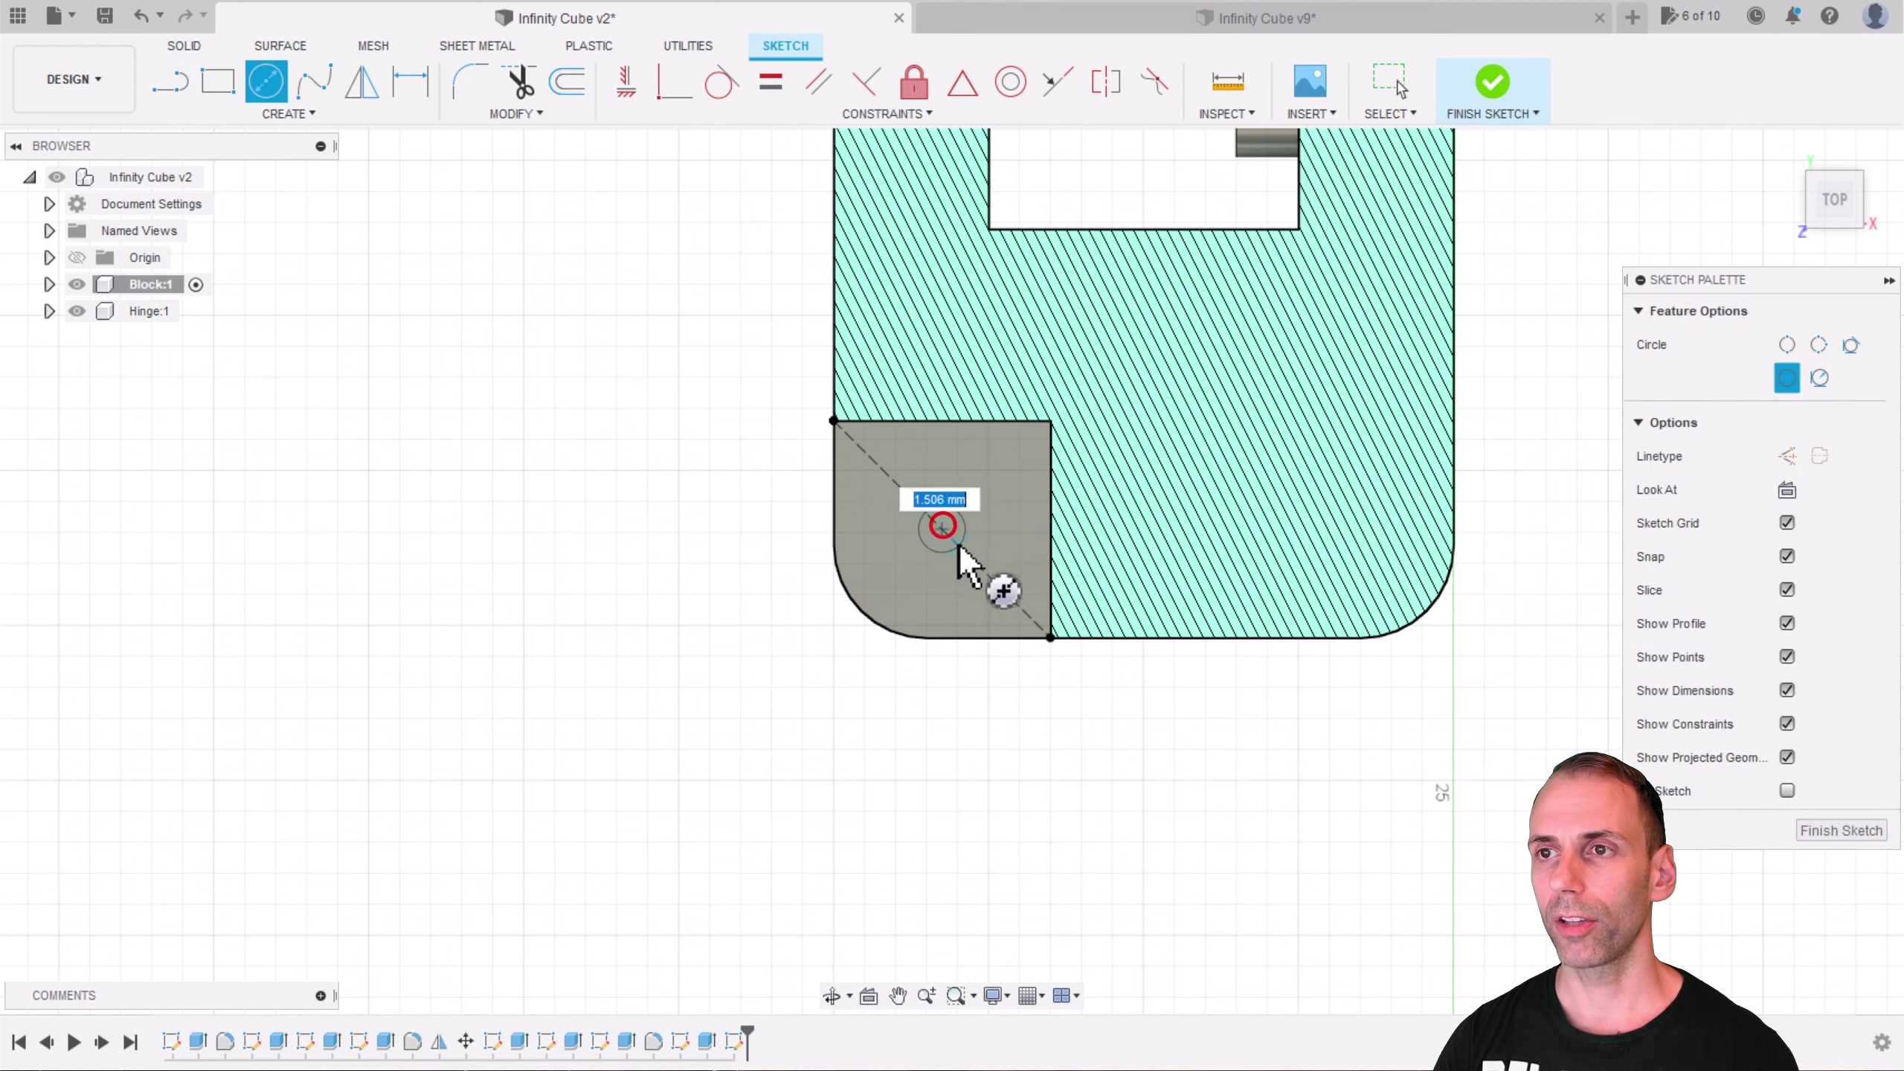
pyautogui.write('2')
pyautogui.press('Return')
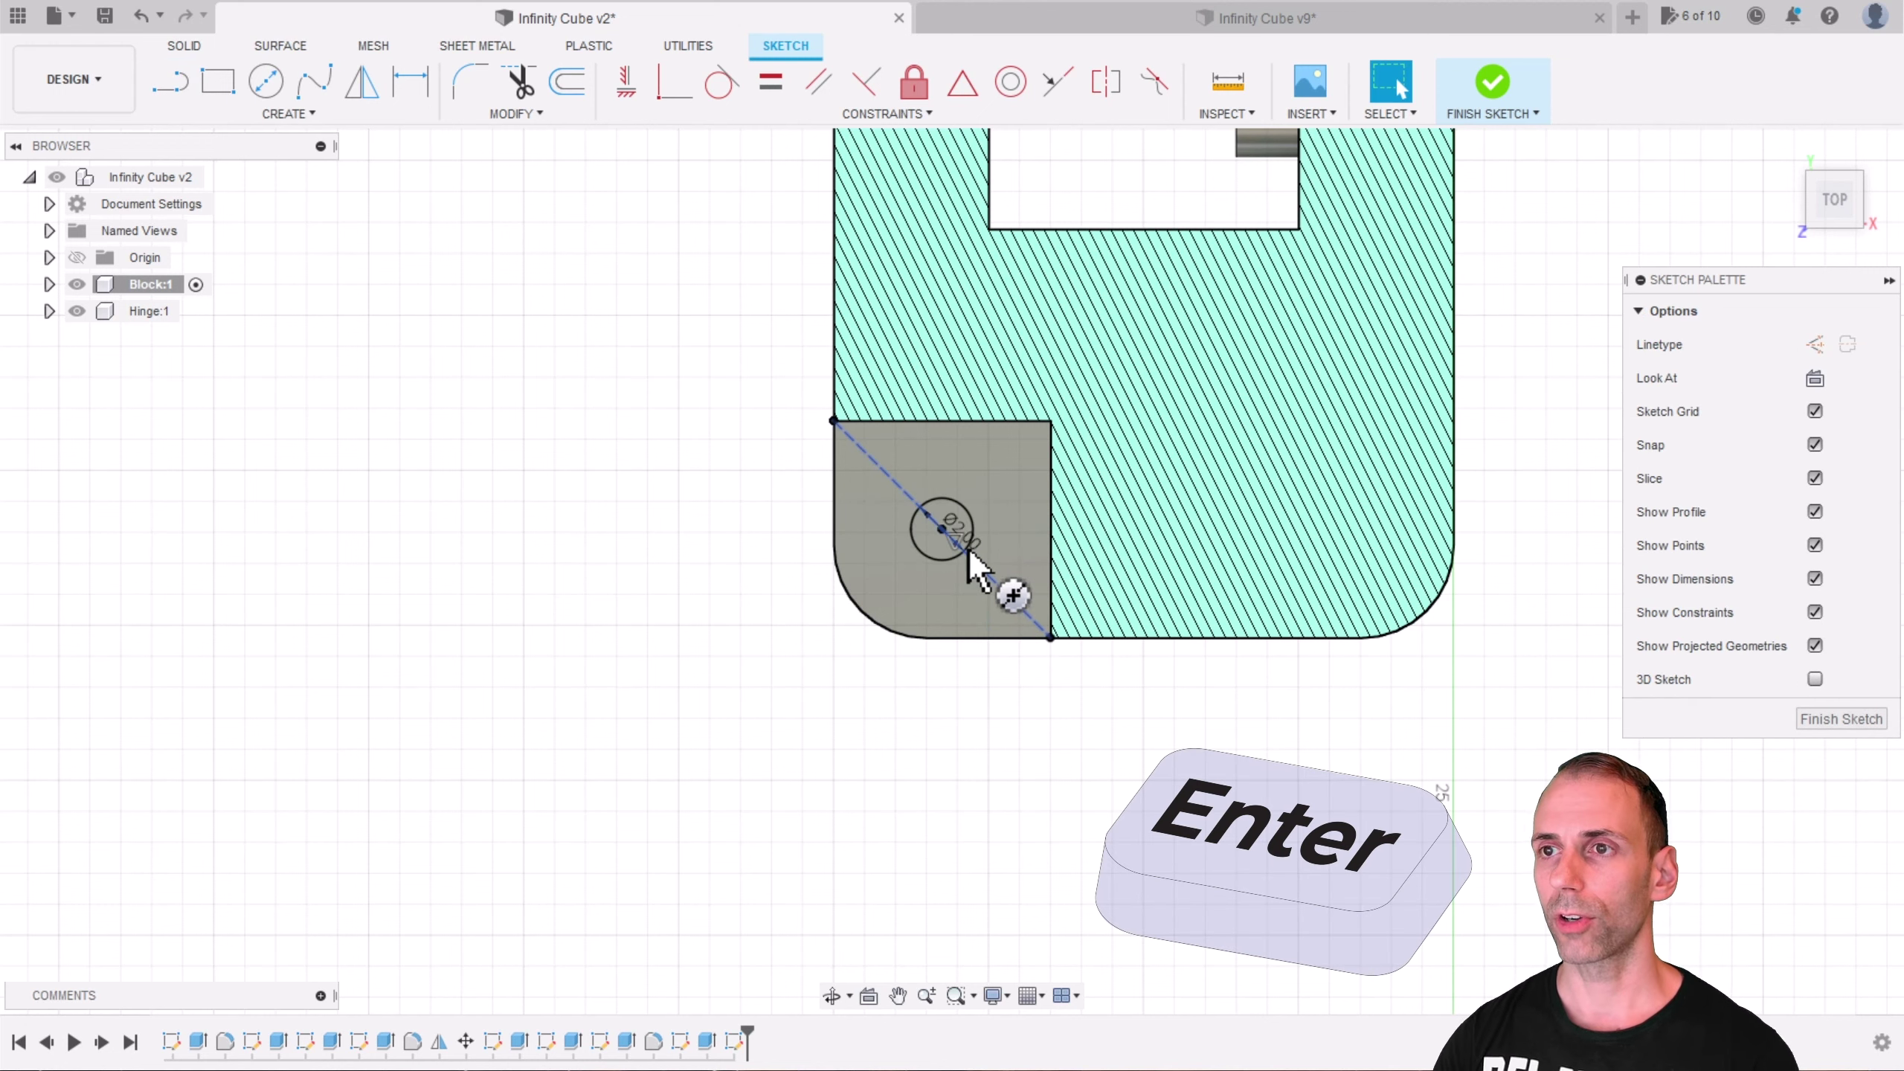
pyautogui.scroll(3, 967, 555)
pyautogui.click(922, 486)
pyautogui.press('e')
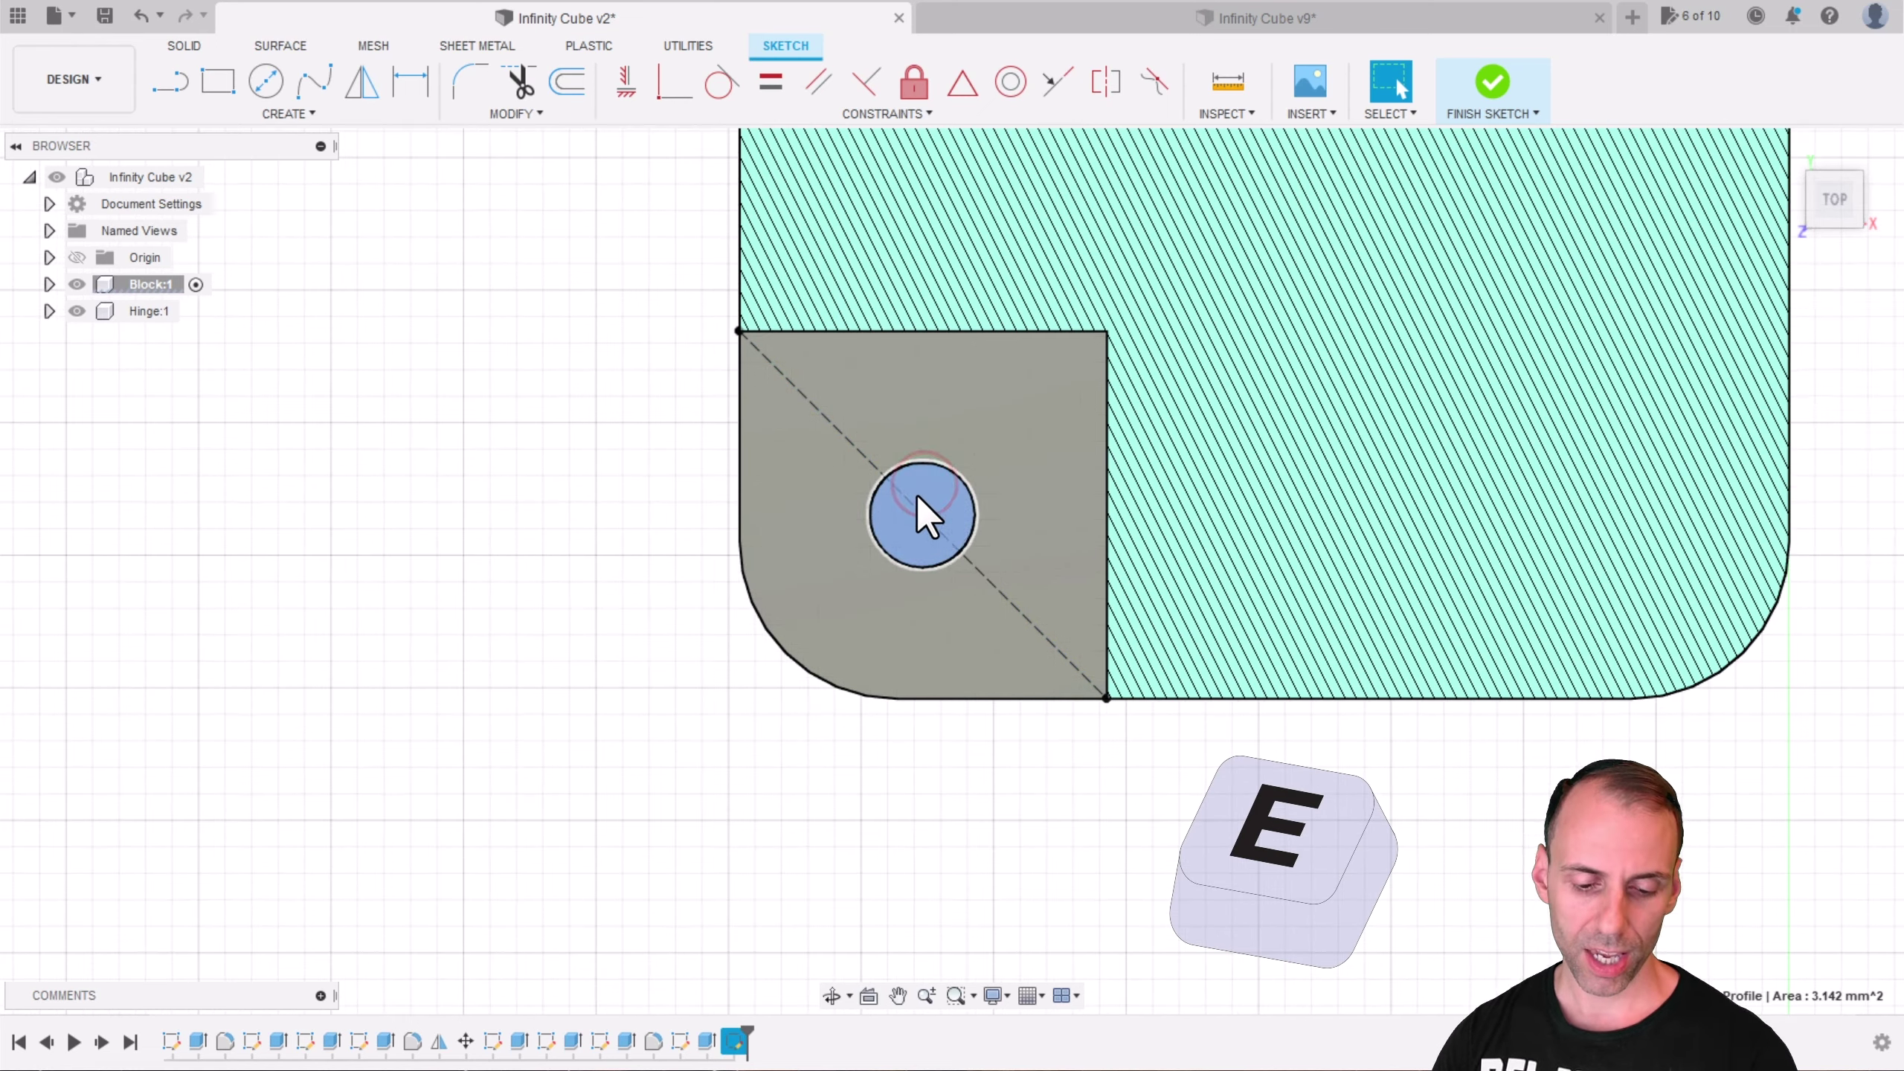
pyautogui.press('Return')
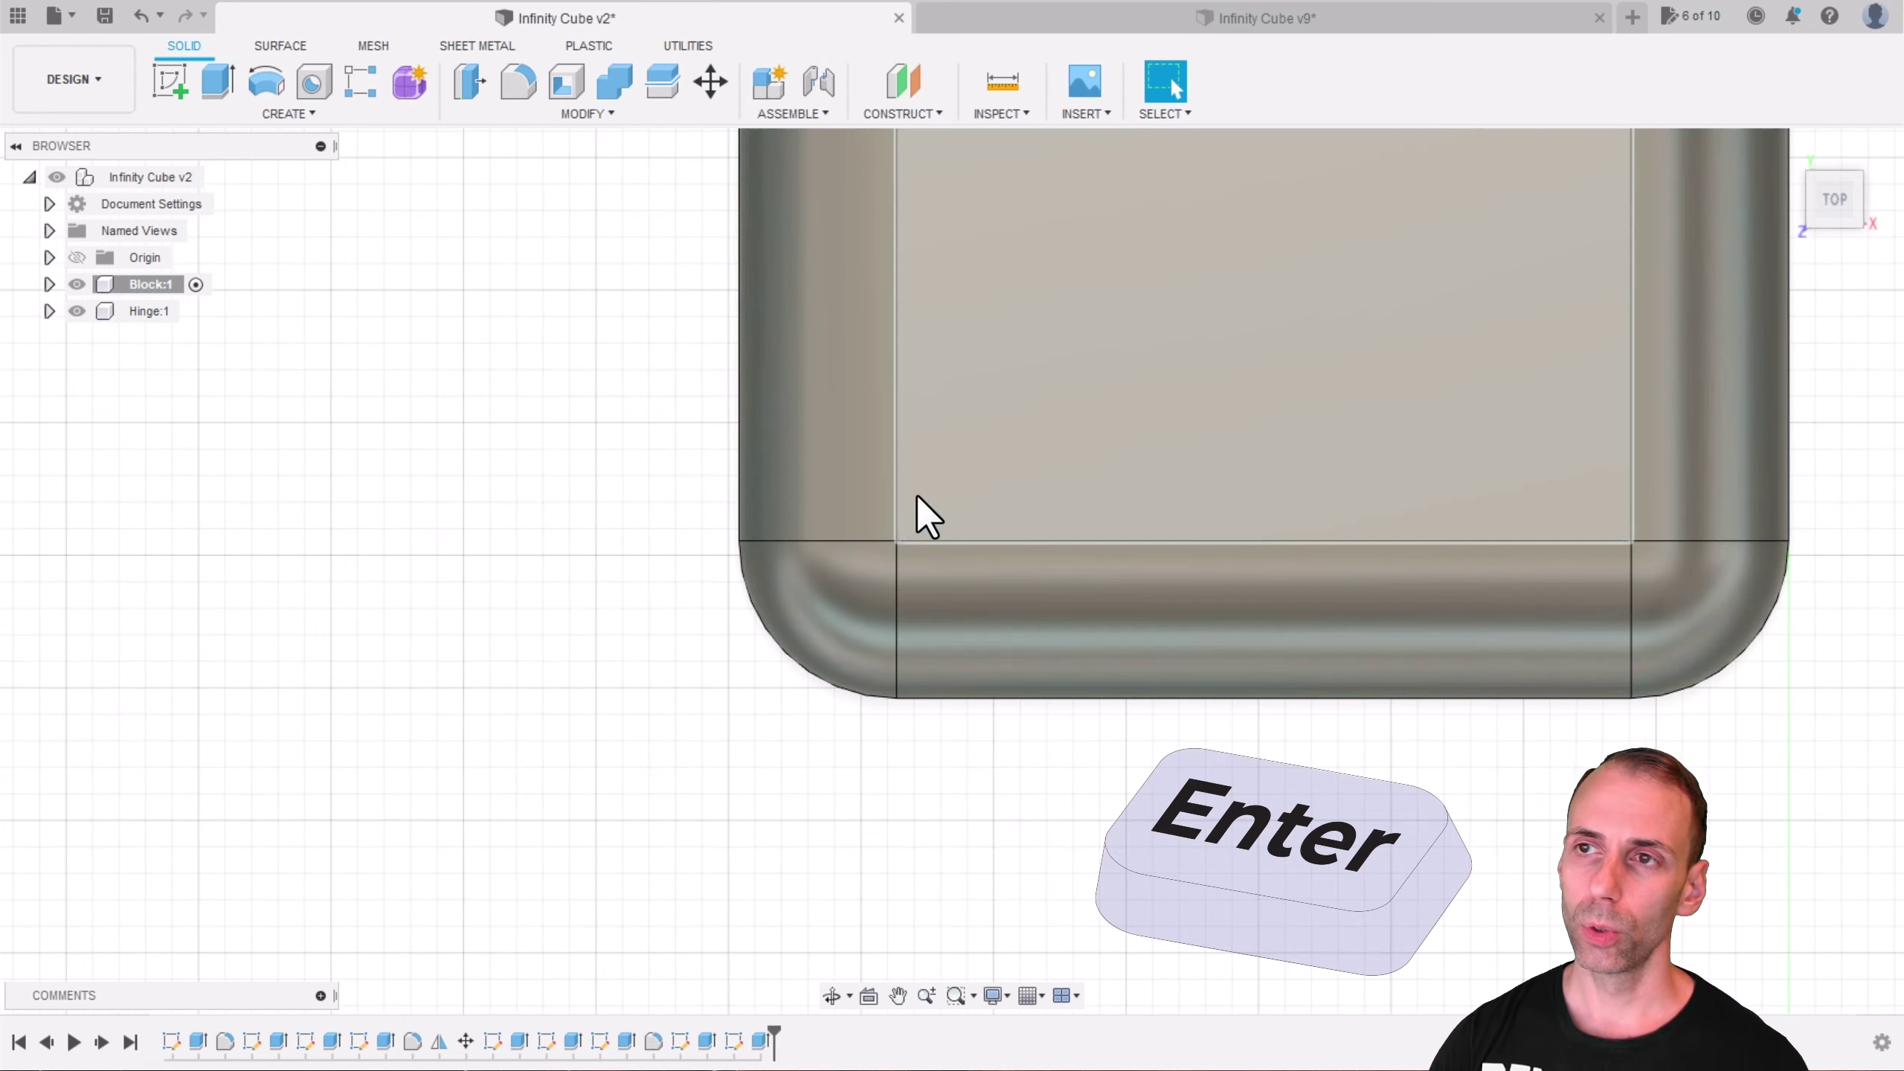
pyautogui.keyDown('shift'); pyautogui.moveTo(917, 495); pyautogui.dragTo(1105, 313, button='middle'); pyautogui.keyUp('shift')
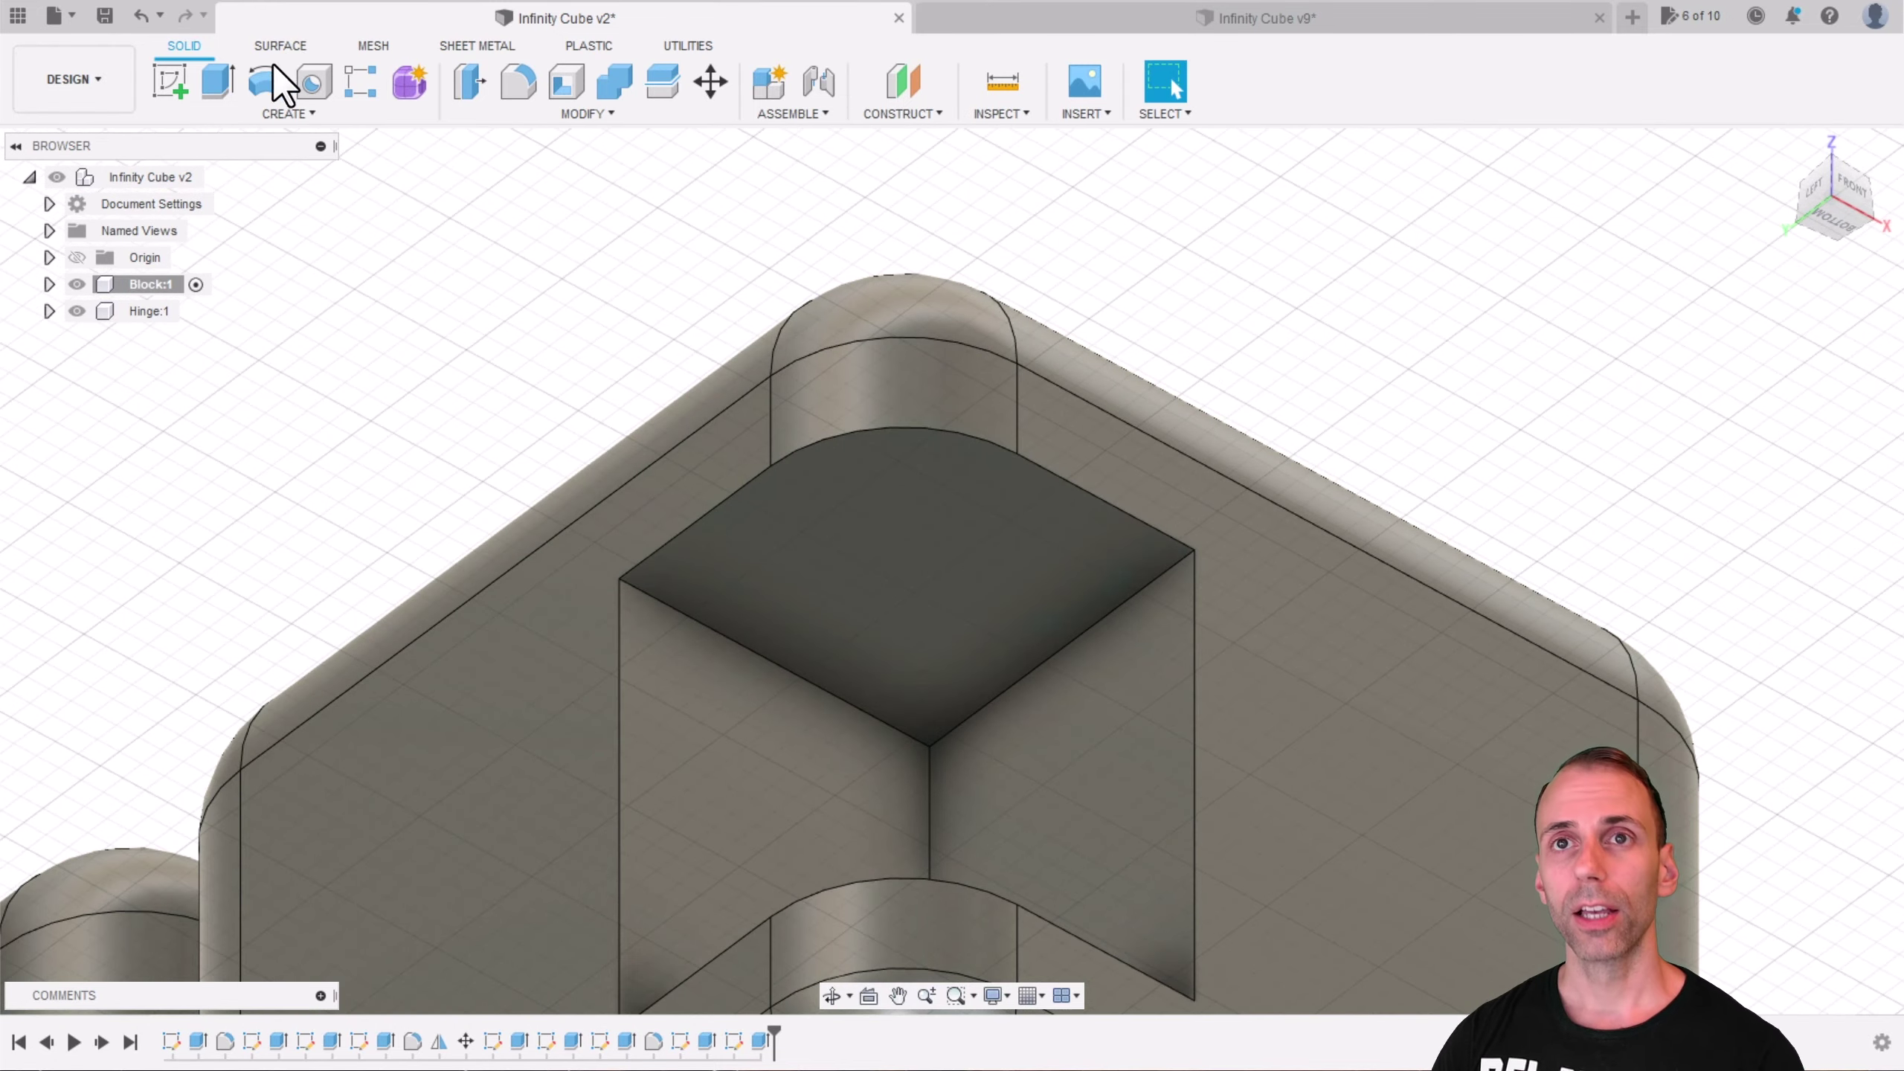
# Step: Sketch on the notch ceiling with a corner-to-corner diagonal and a circle at its midpoint
pyautogui.click(170, 82)
pyautogui.click(1023, 537)
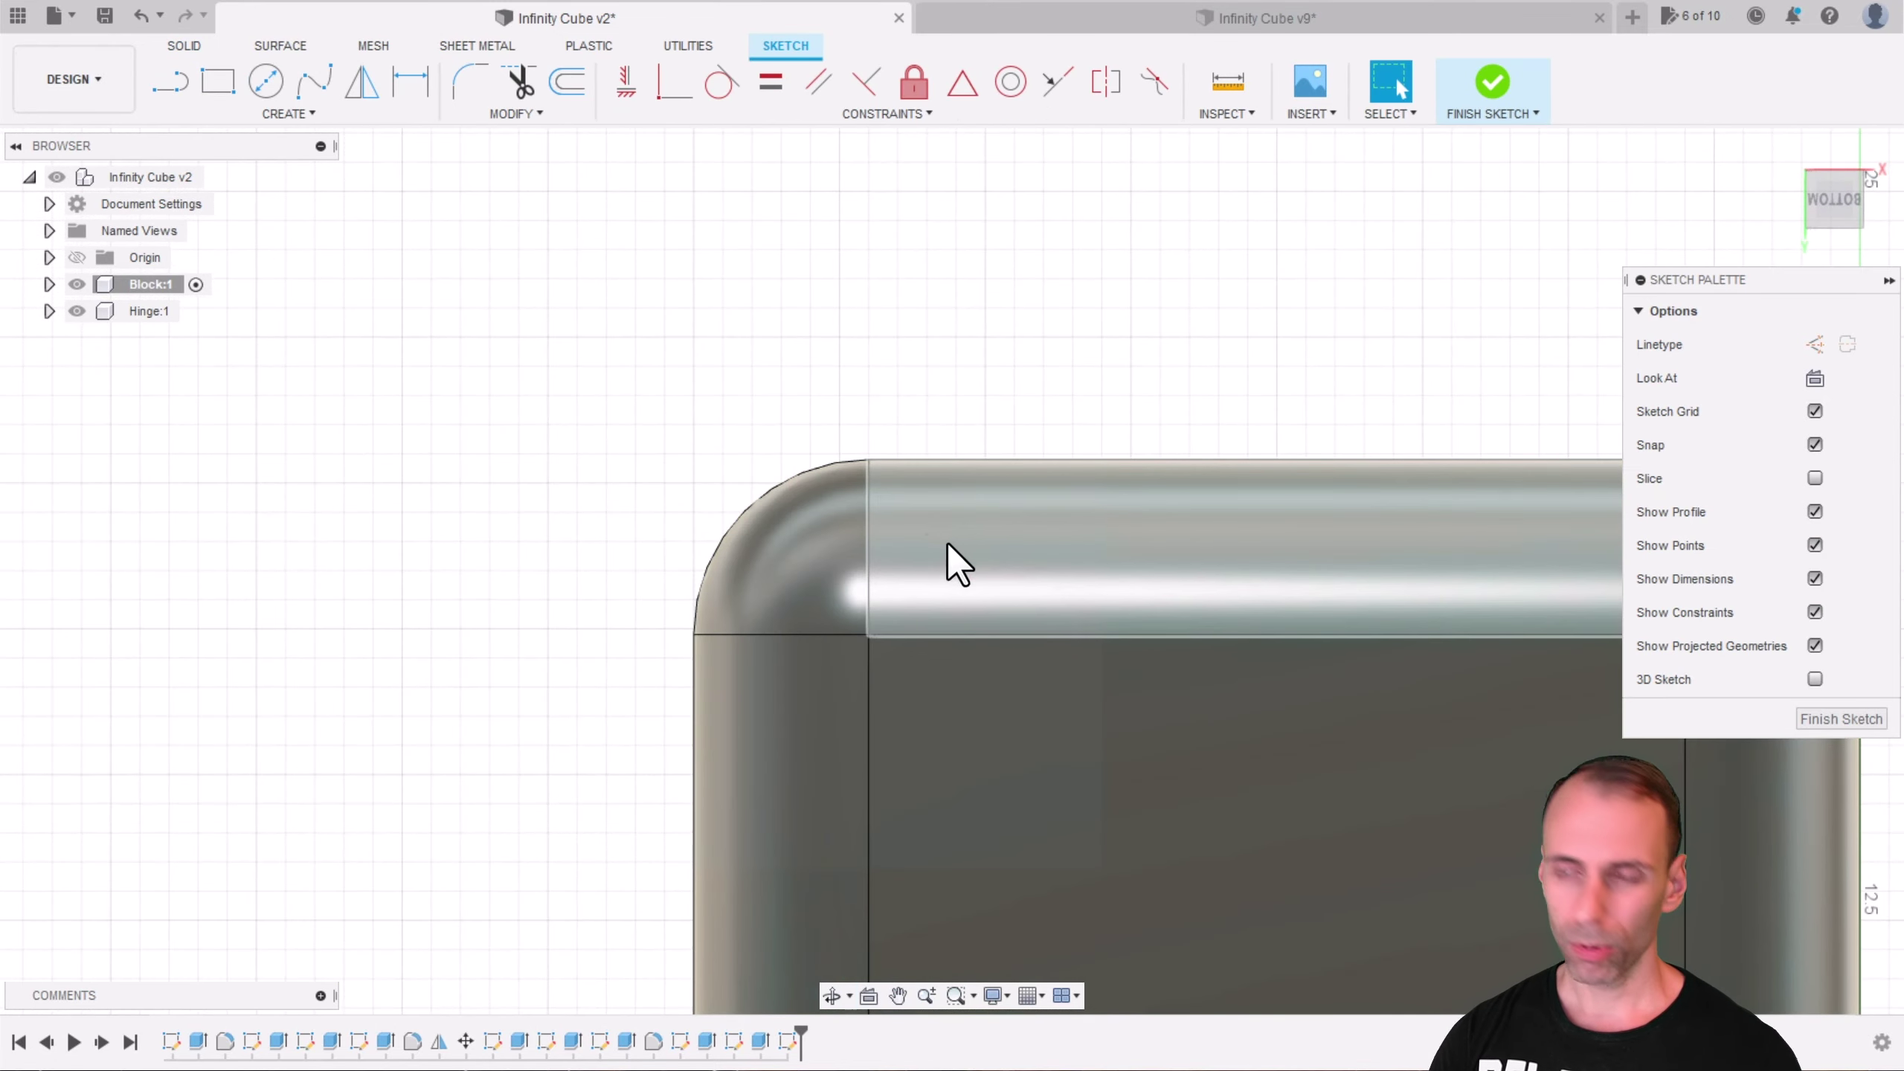
pyautogui.moveTo(943, 557)
pyautogui.keyDown('shift'); pyautogui.mouseDown(button='middle')
pyautogui.moveTo(977, 578)
pyautogui.moveTo(960, 353)
pyautogui.moveTo(993, 712)
pyautogui.mouseUp(button='middle'); pyautogui.keyUp('shift')
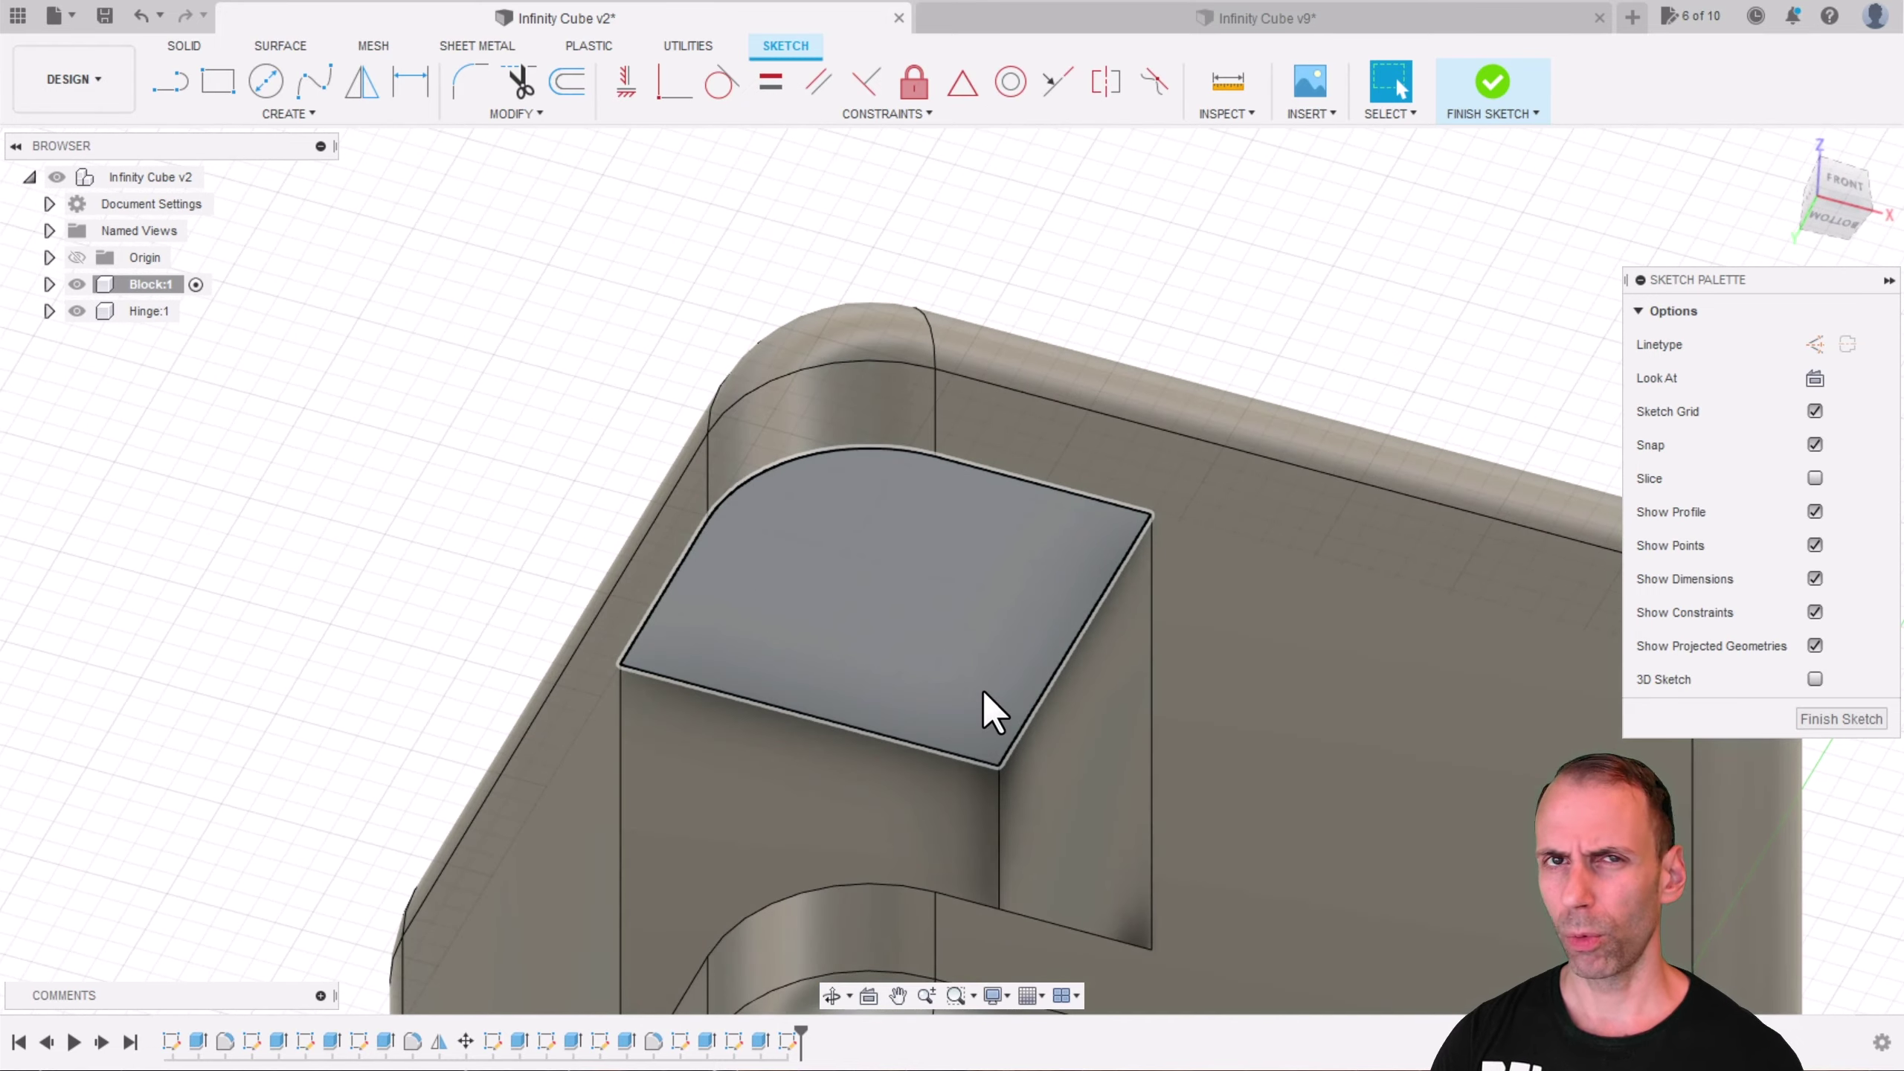
pyautogui.press('l')
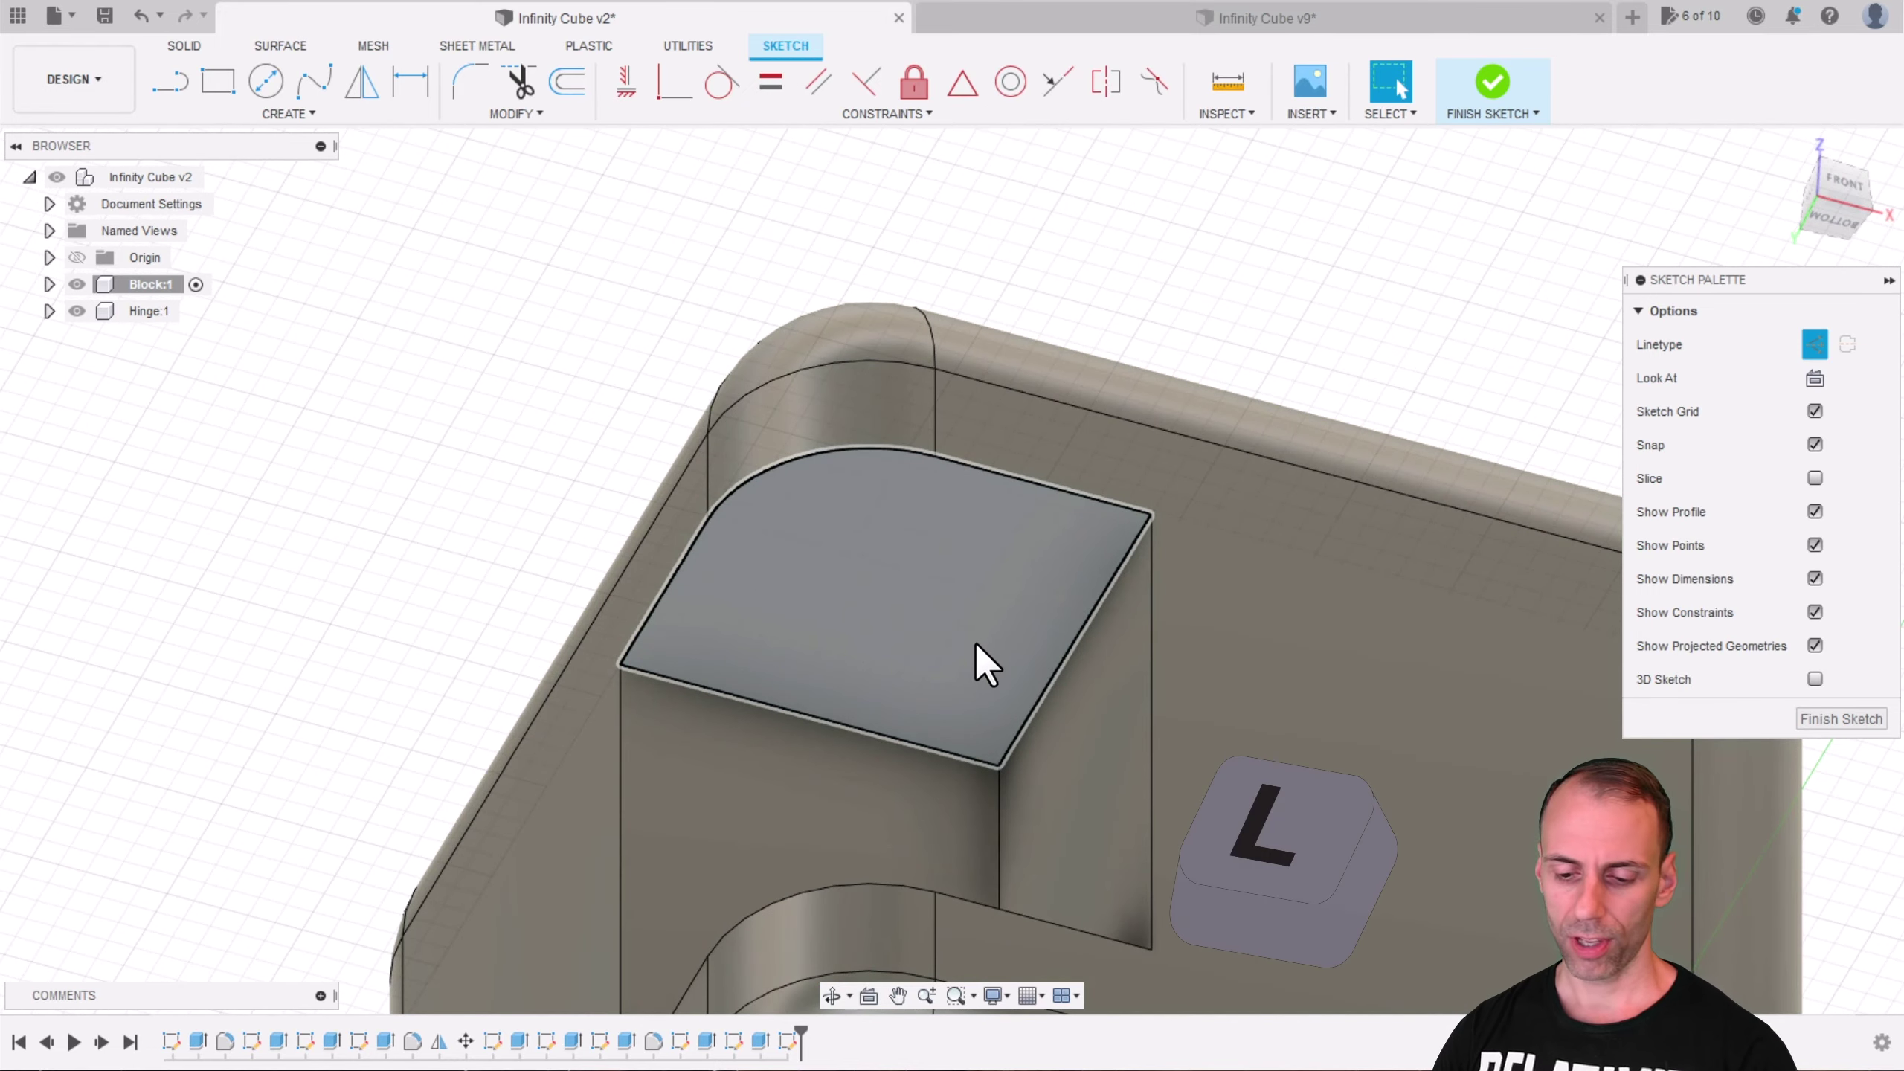
pyautogui.click(619, 669)
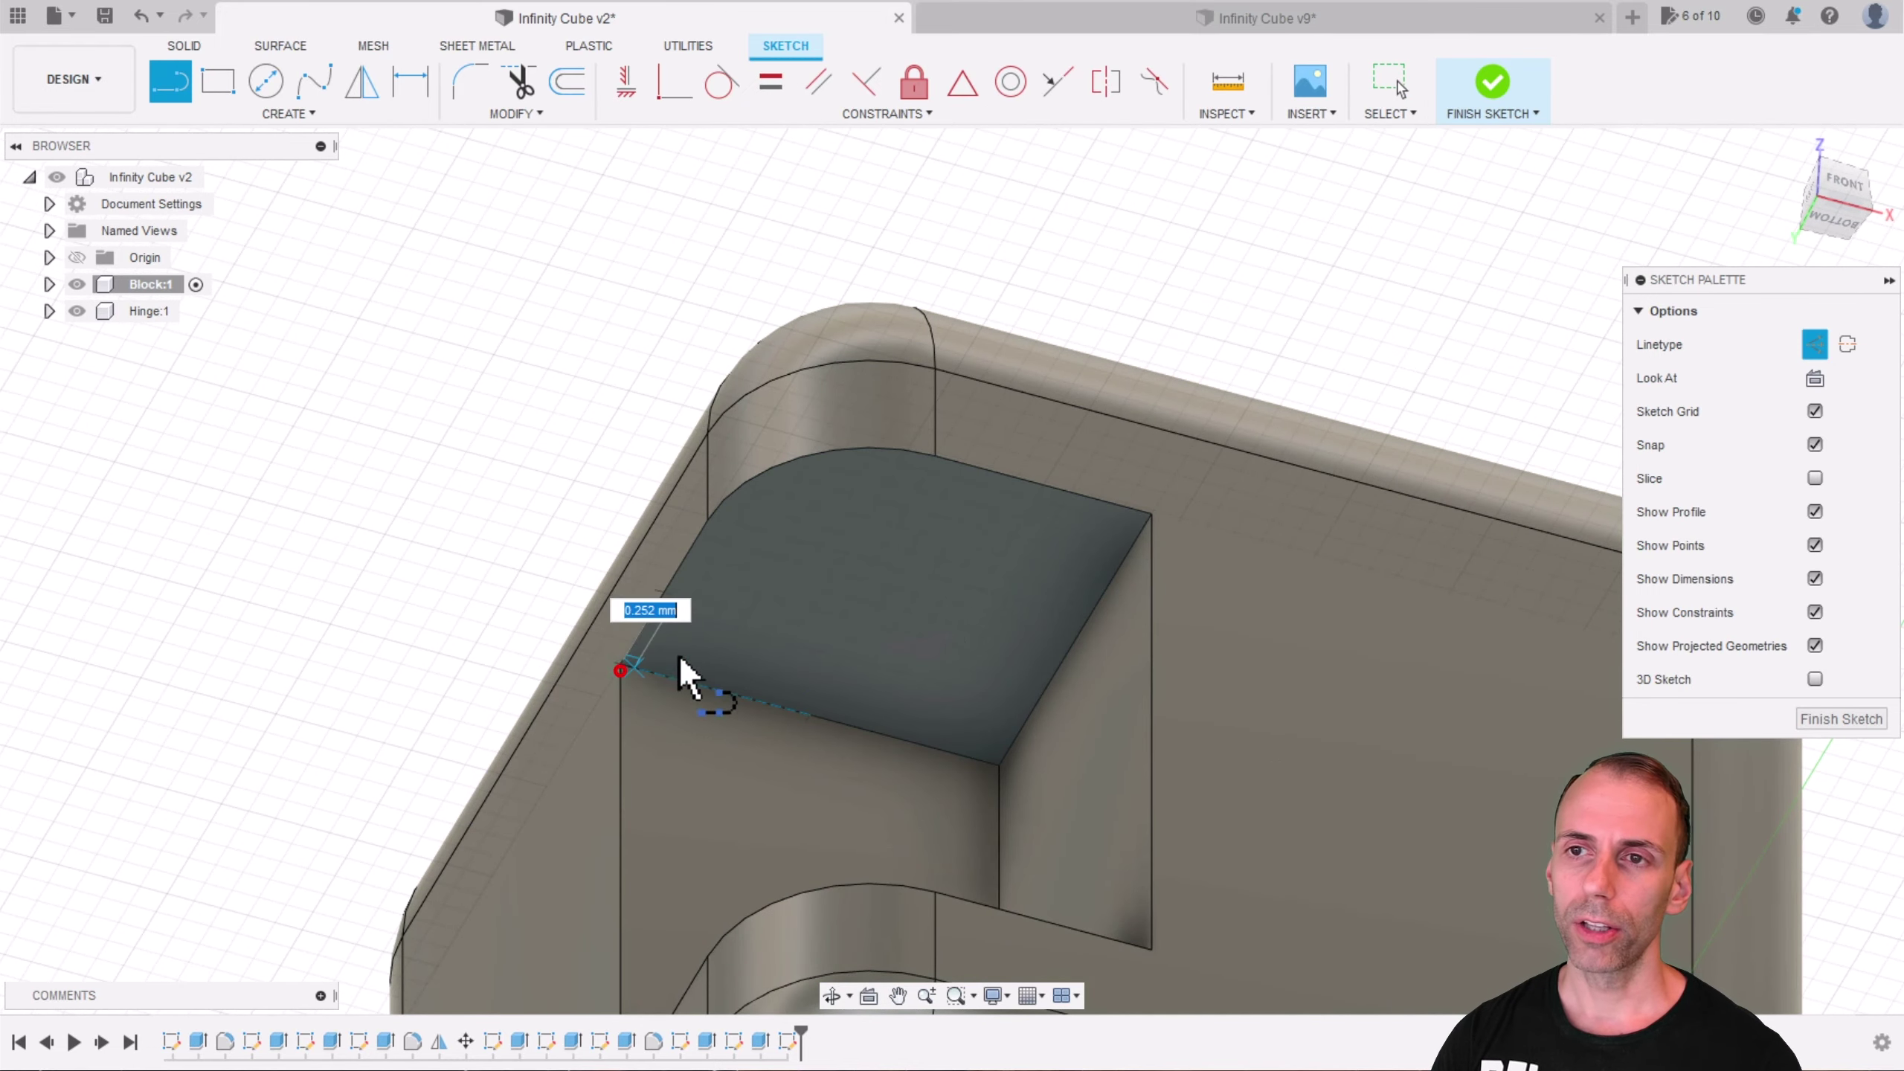
pyautogui.click(1149, 515)
pyautogui.press('c')
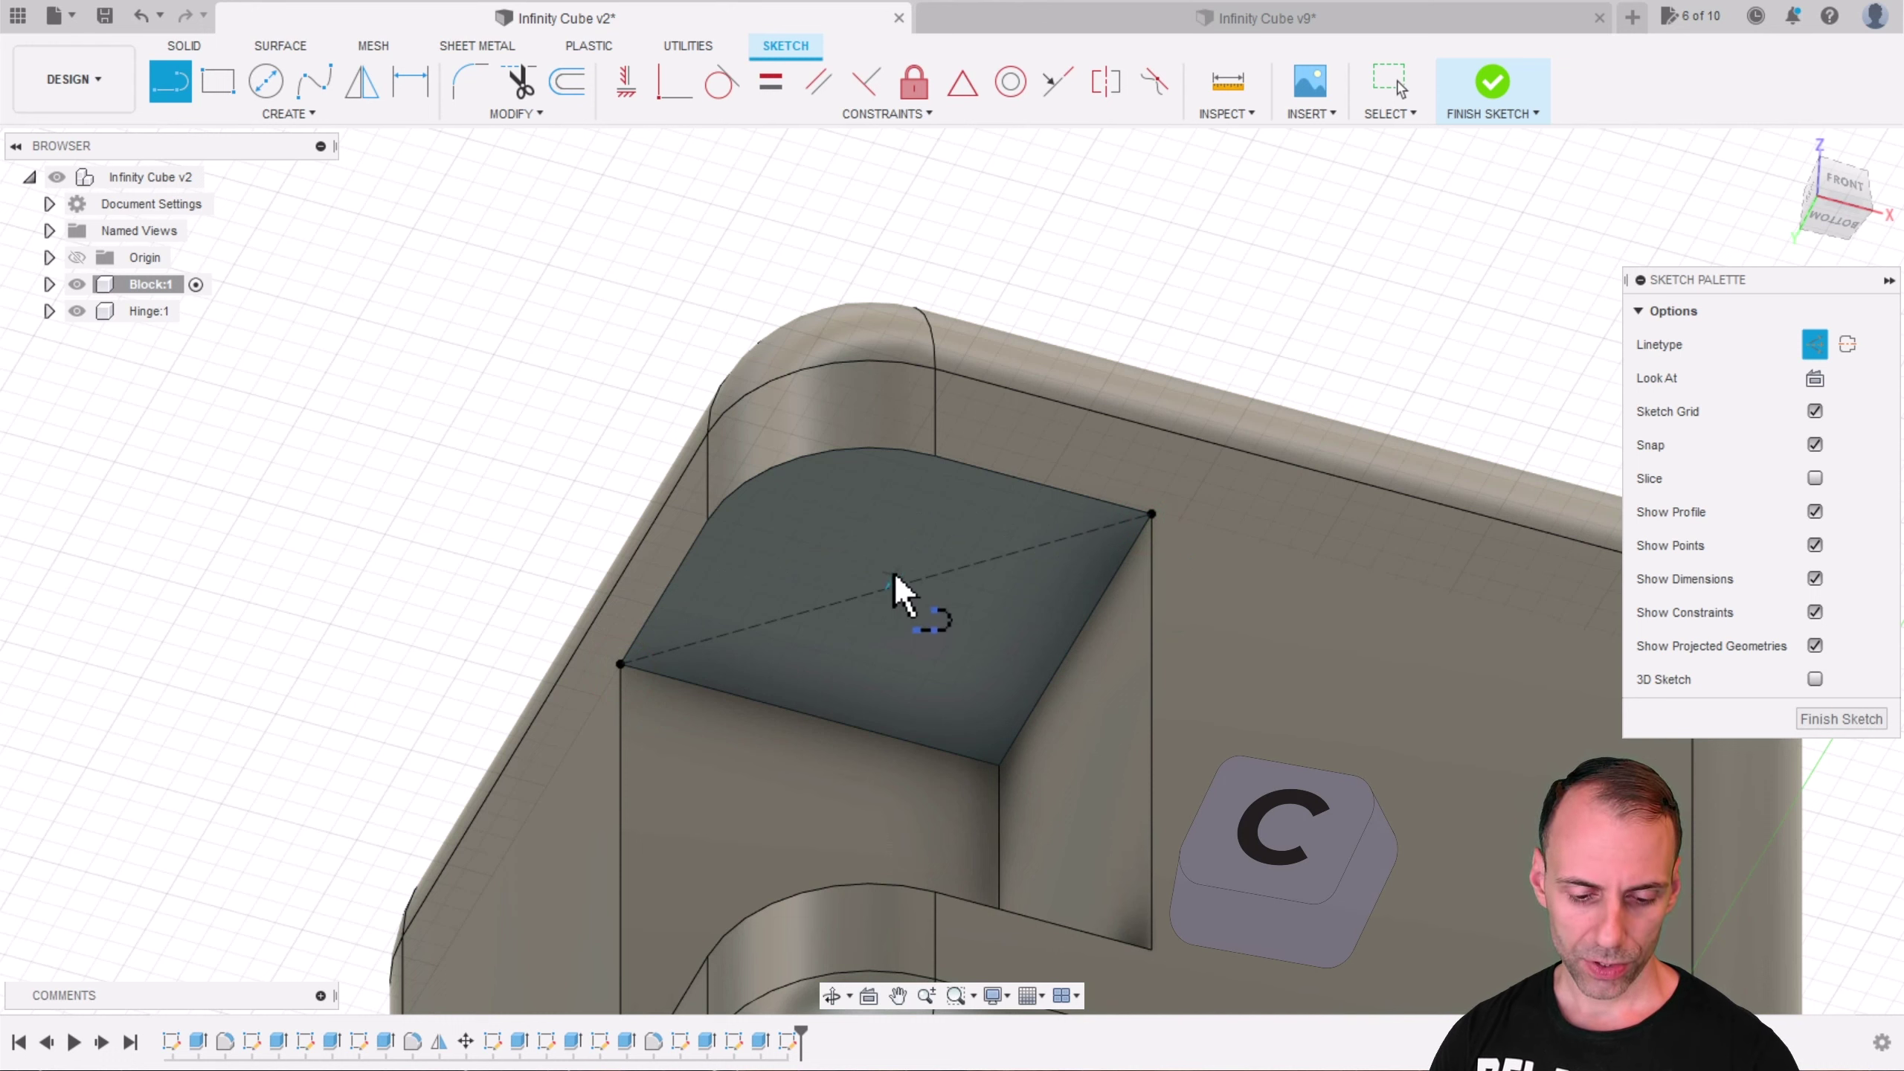
pyautogui.press('x')
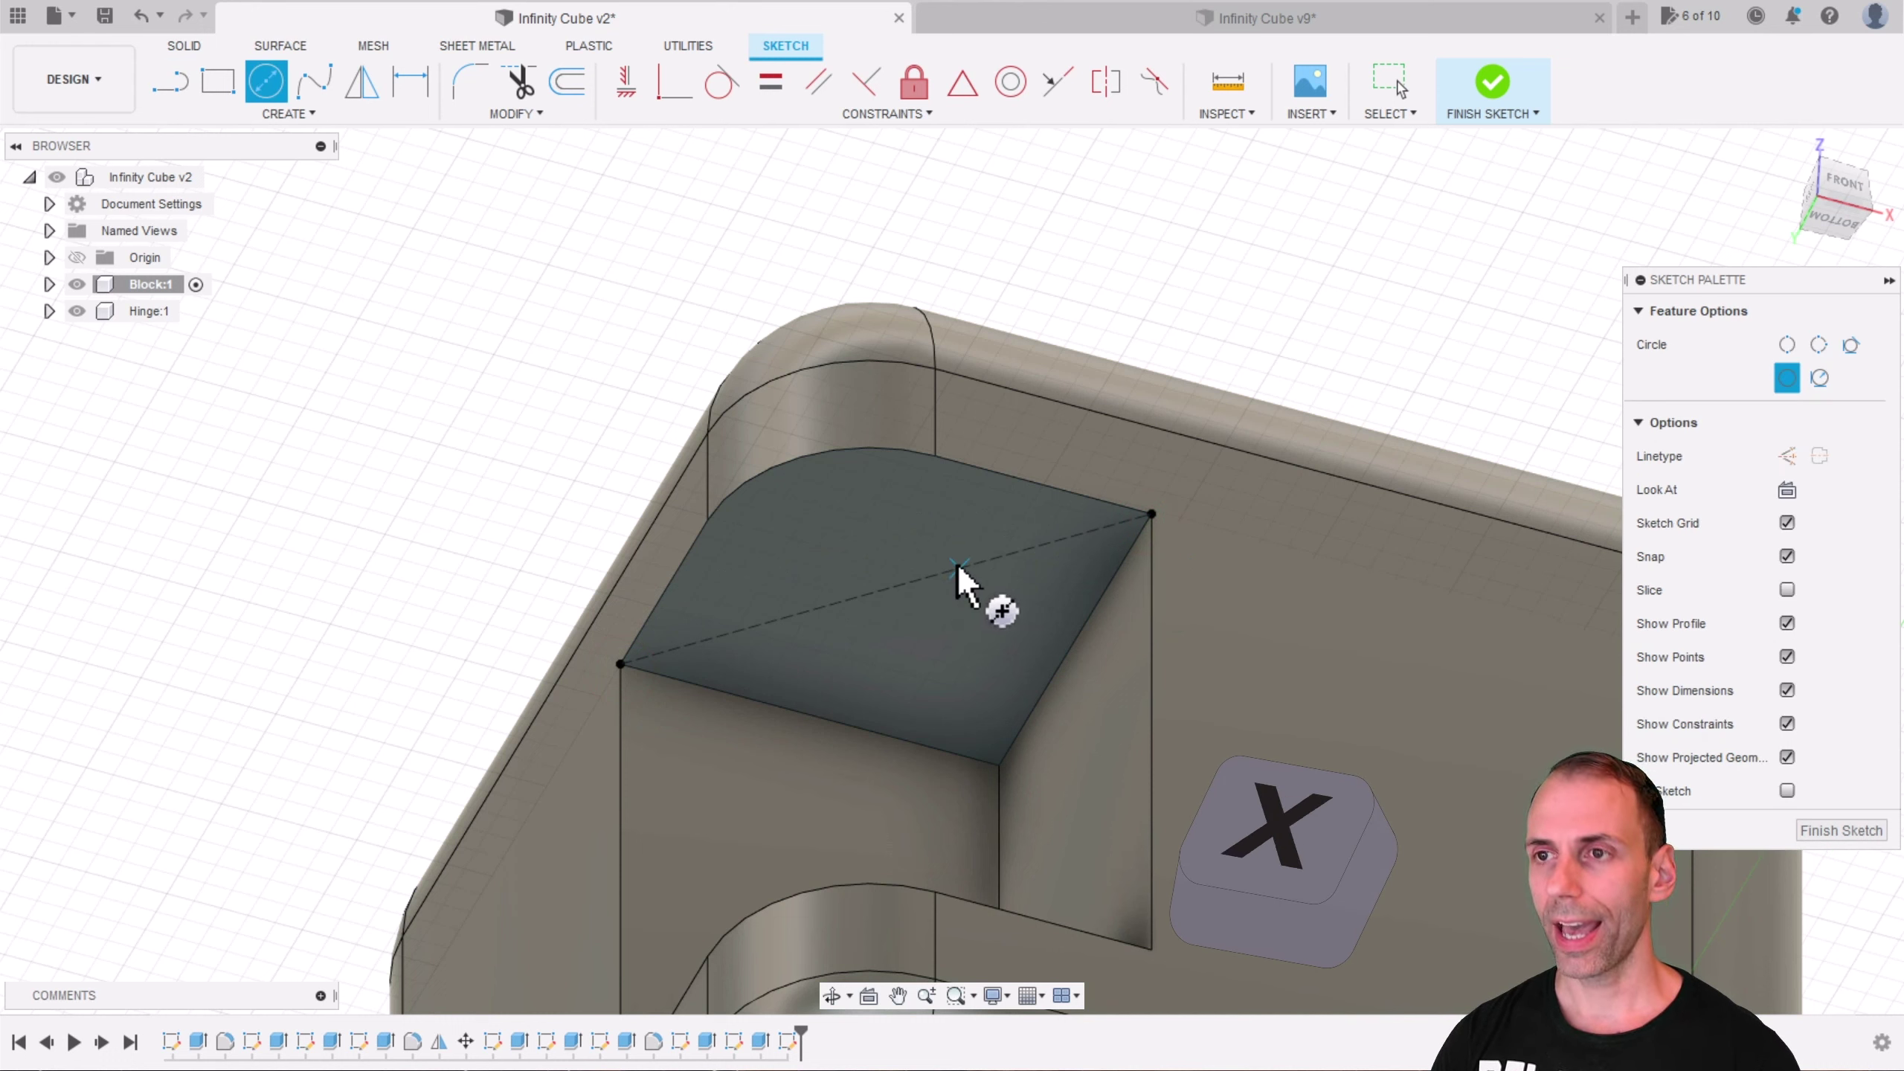
pyautogui.click(885, 589)
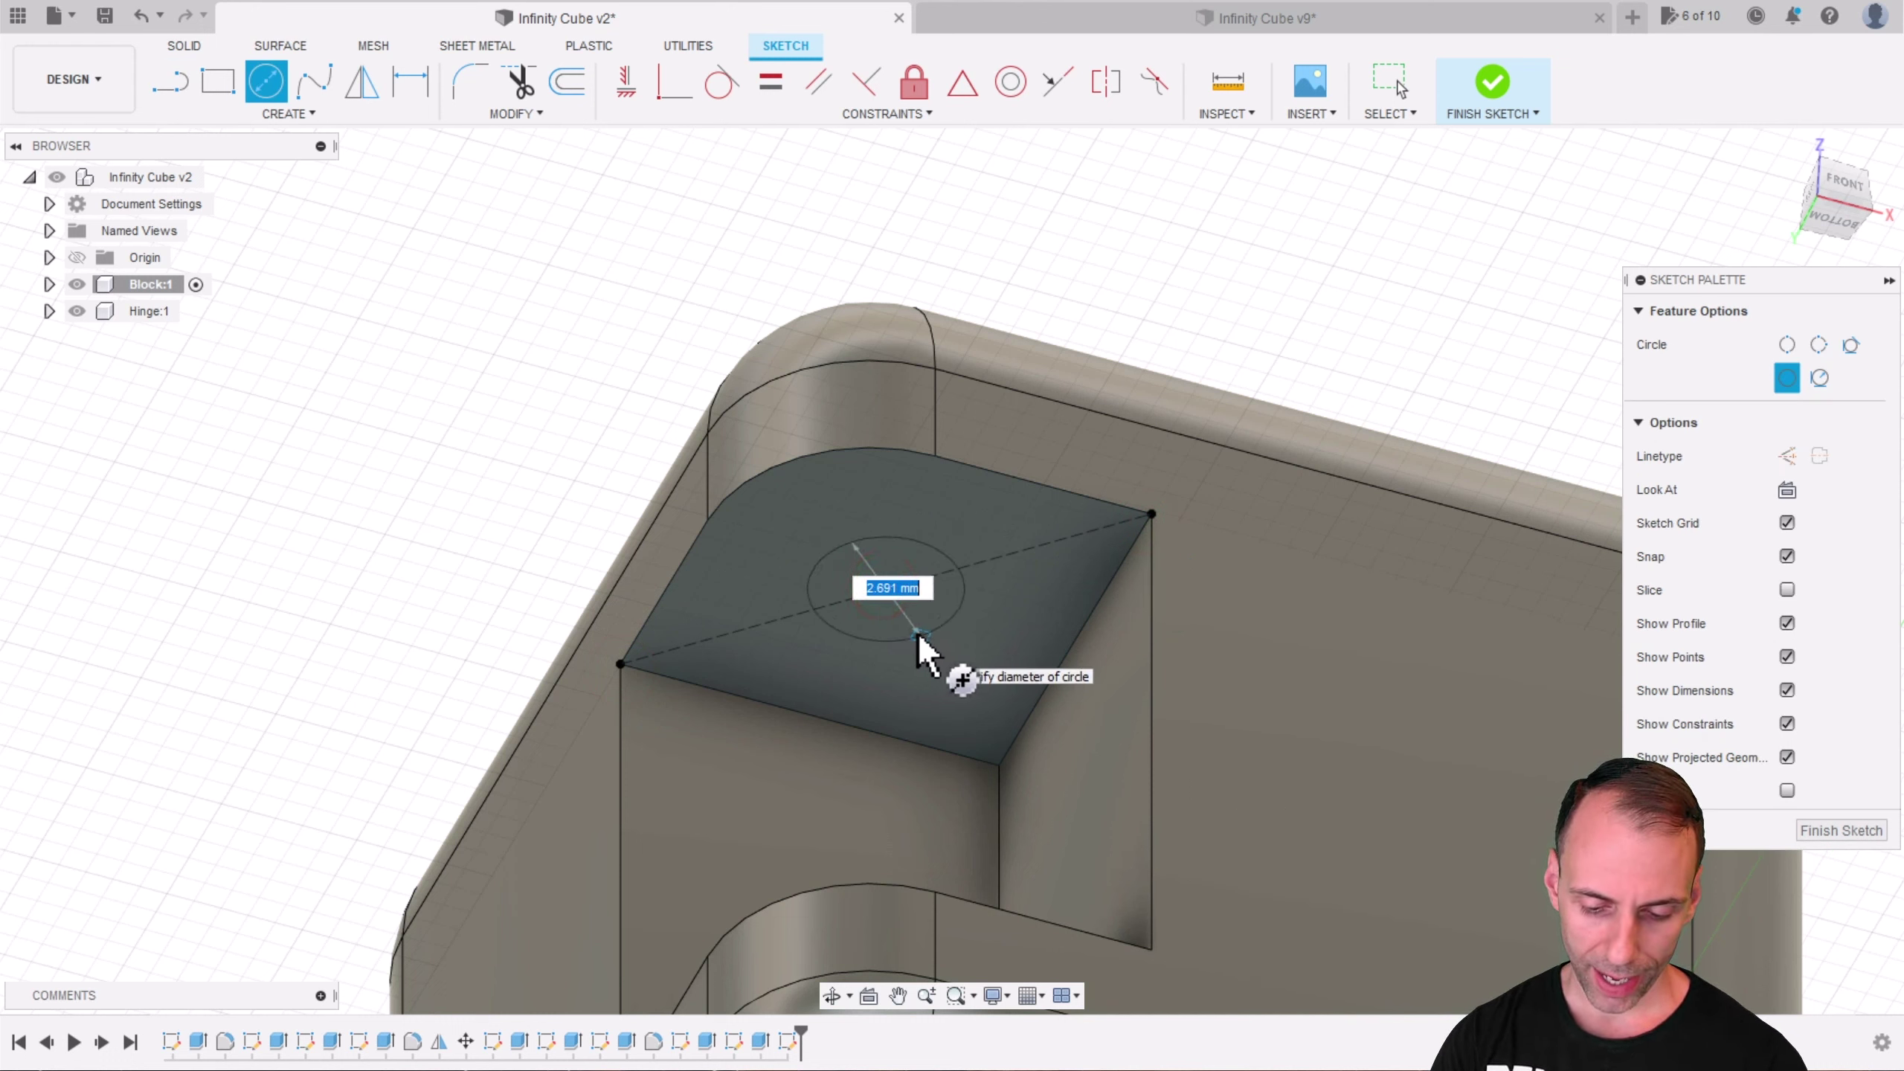
# Step: Size the circle to 2.8 mm and cut it 2.4 mm into the notch ceiling
pyautogui.write('2.8')
pyautogui.press('Return')
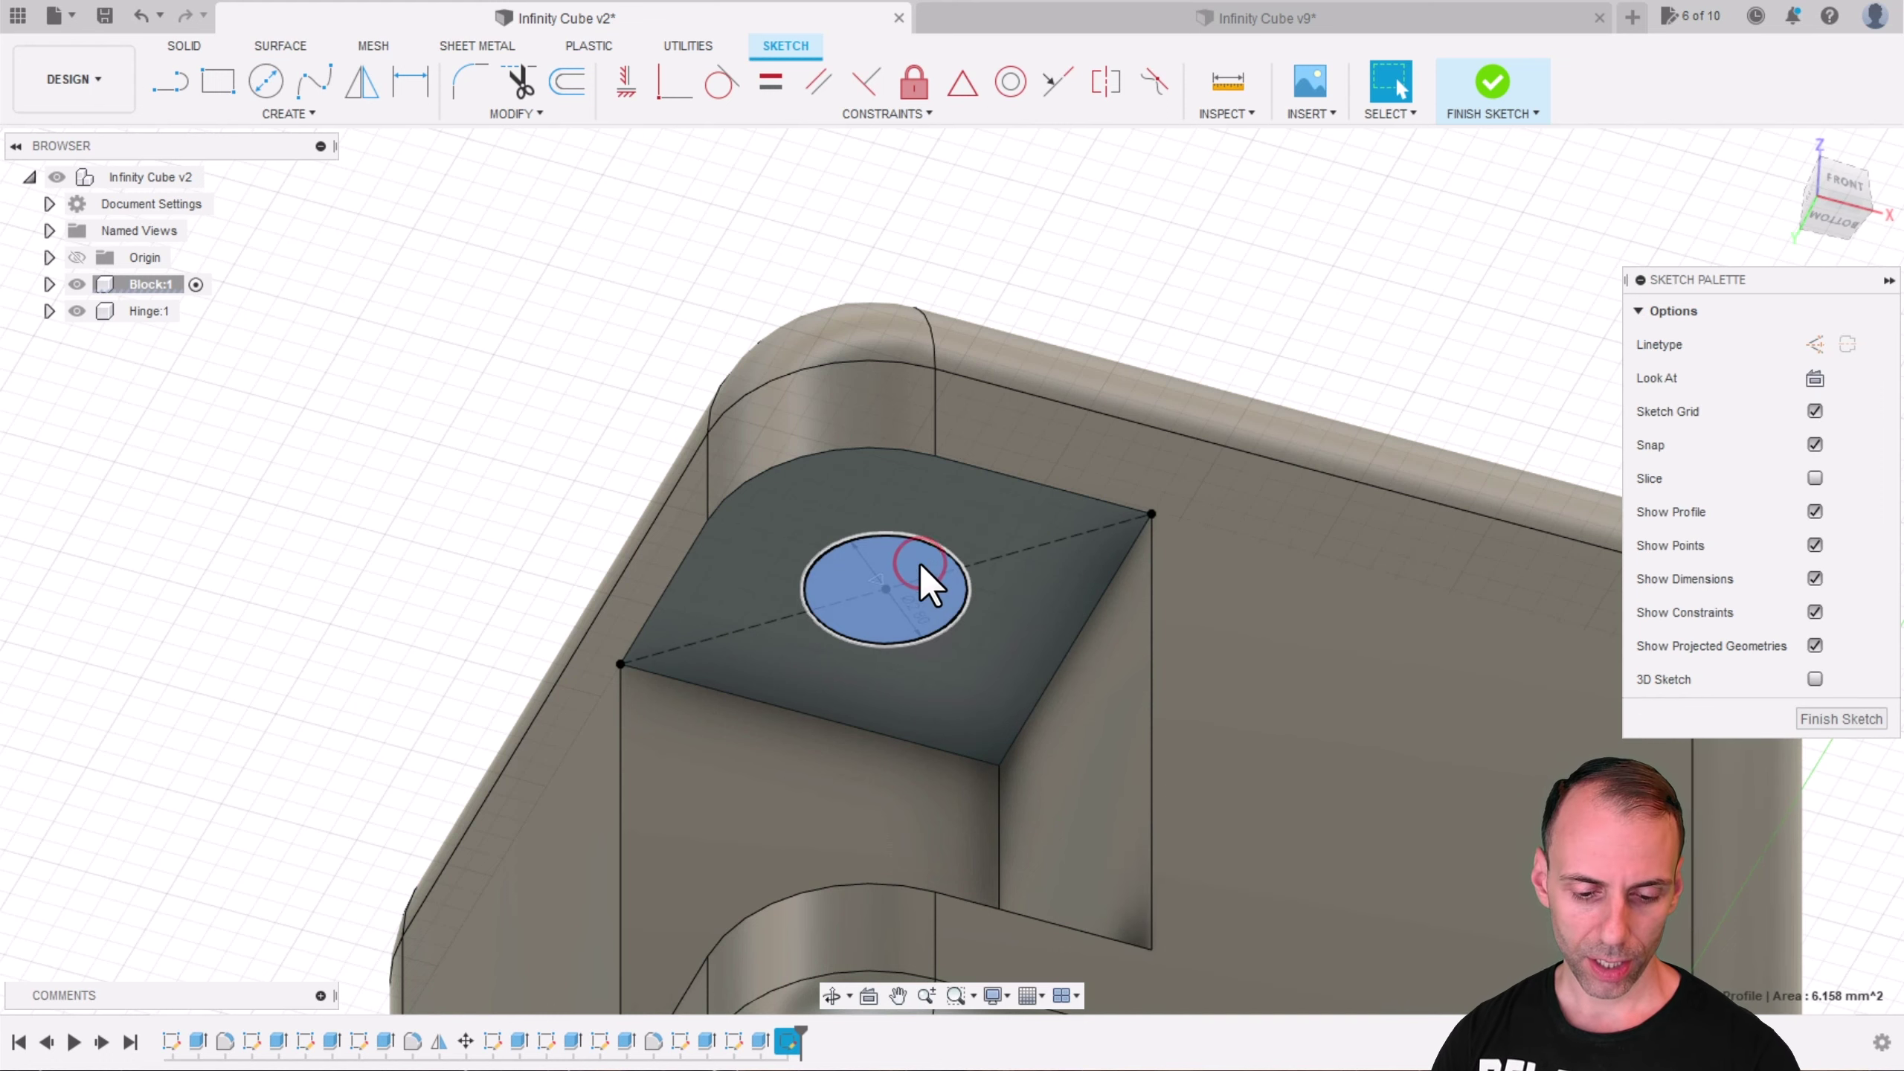
pyautogui.write('e-2')
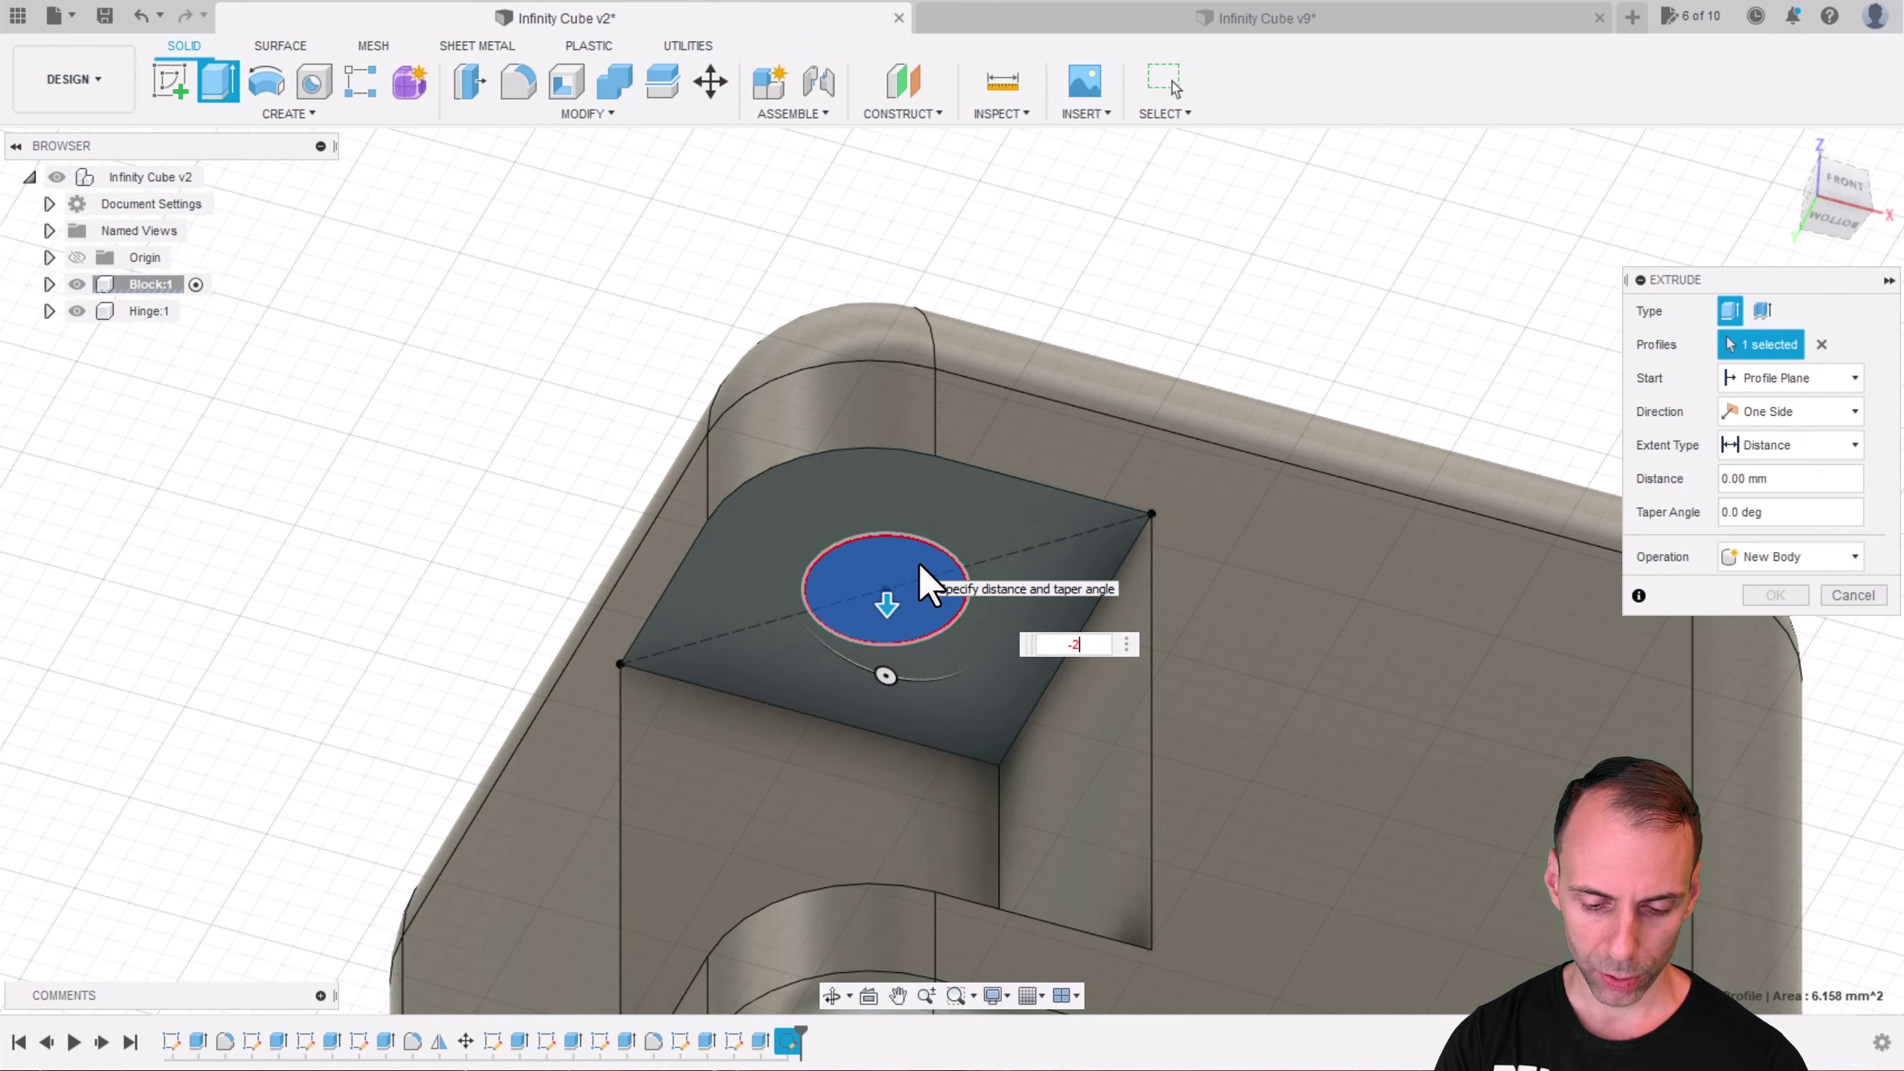
pyautogui.write('.4')
pyautogui.press('Return')
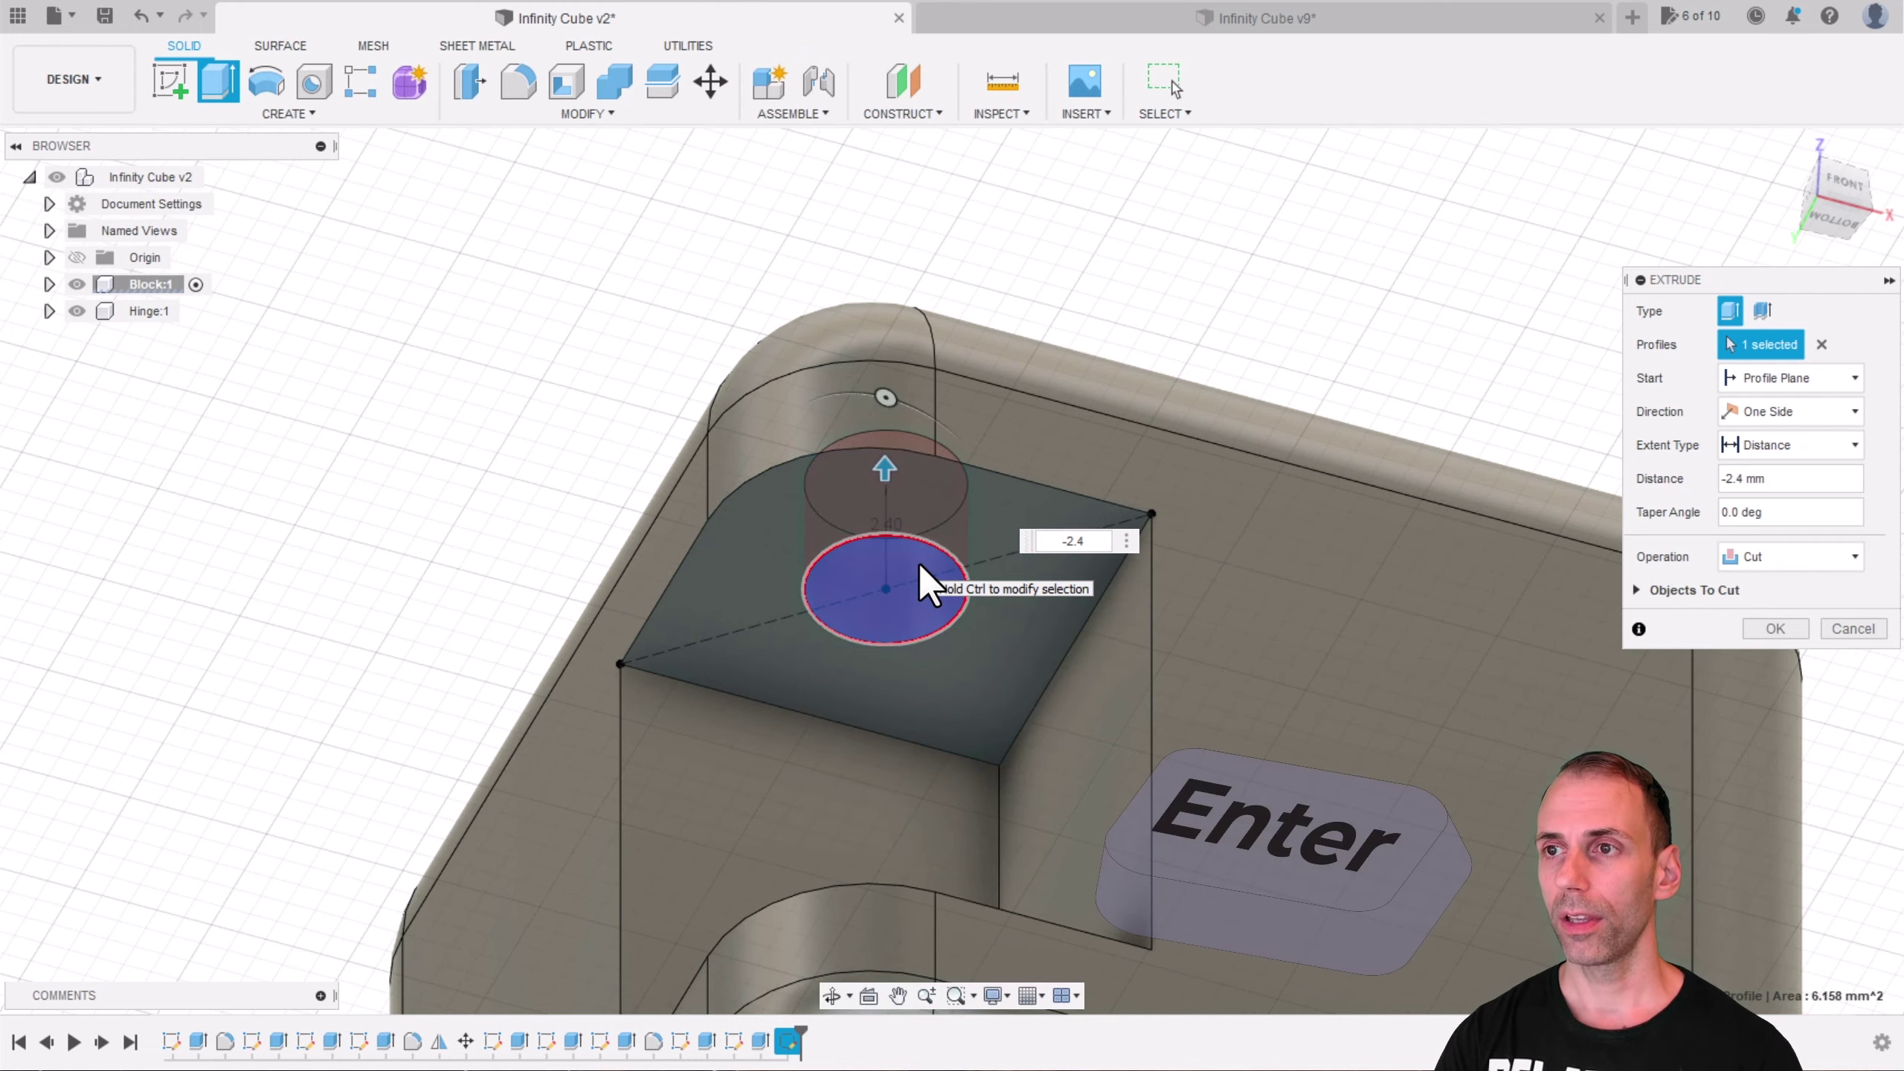
pyautogui.keyDown('shift'); pyautogui.moveTo(927, 583); pyautogui.dragTo(962, 615, button='middle'); pyautogui.keyUp('shift')
# Step: Fillet the notch's inner vertical edge at 5 mm and orbit toward a top view
pyautogui.press('f')
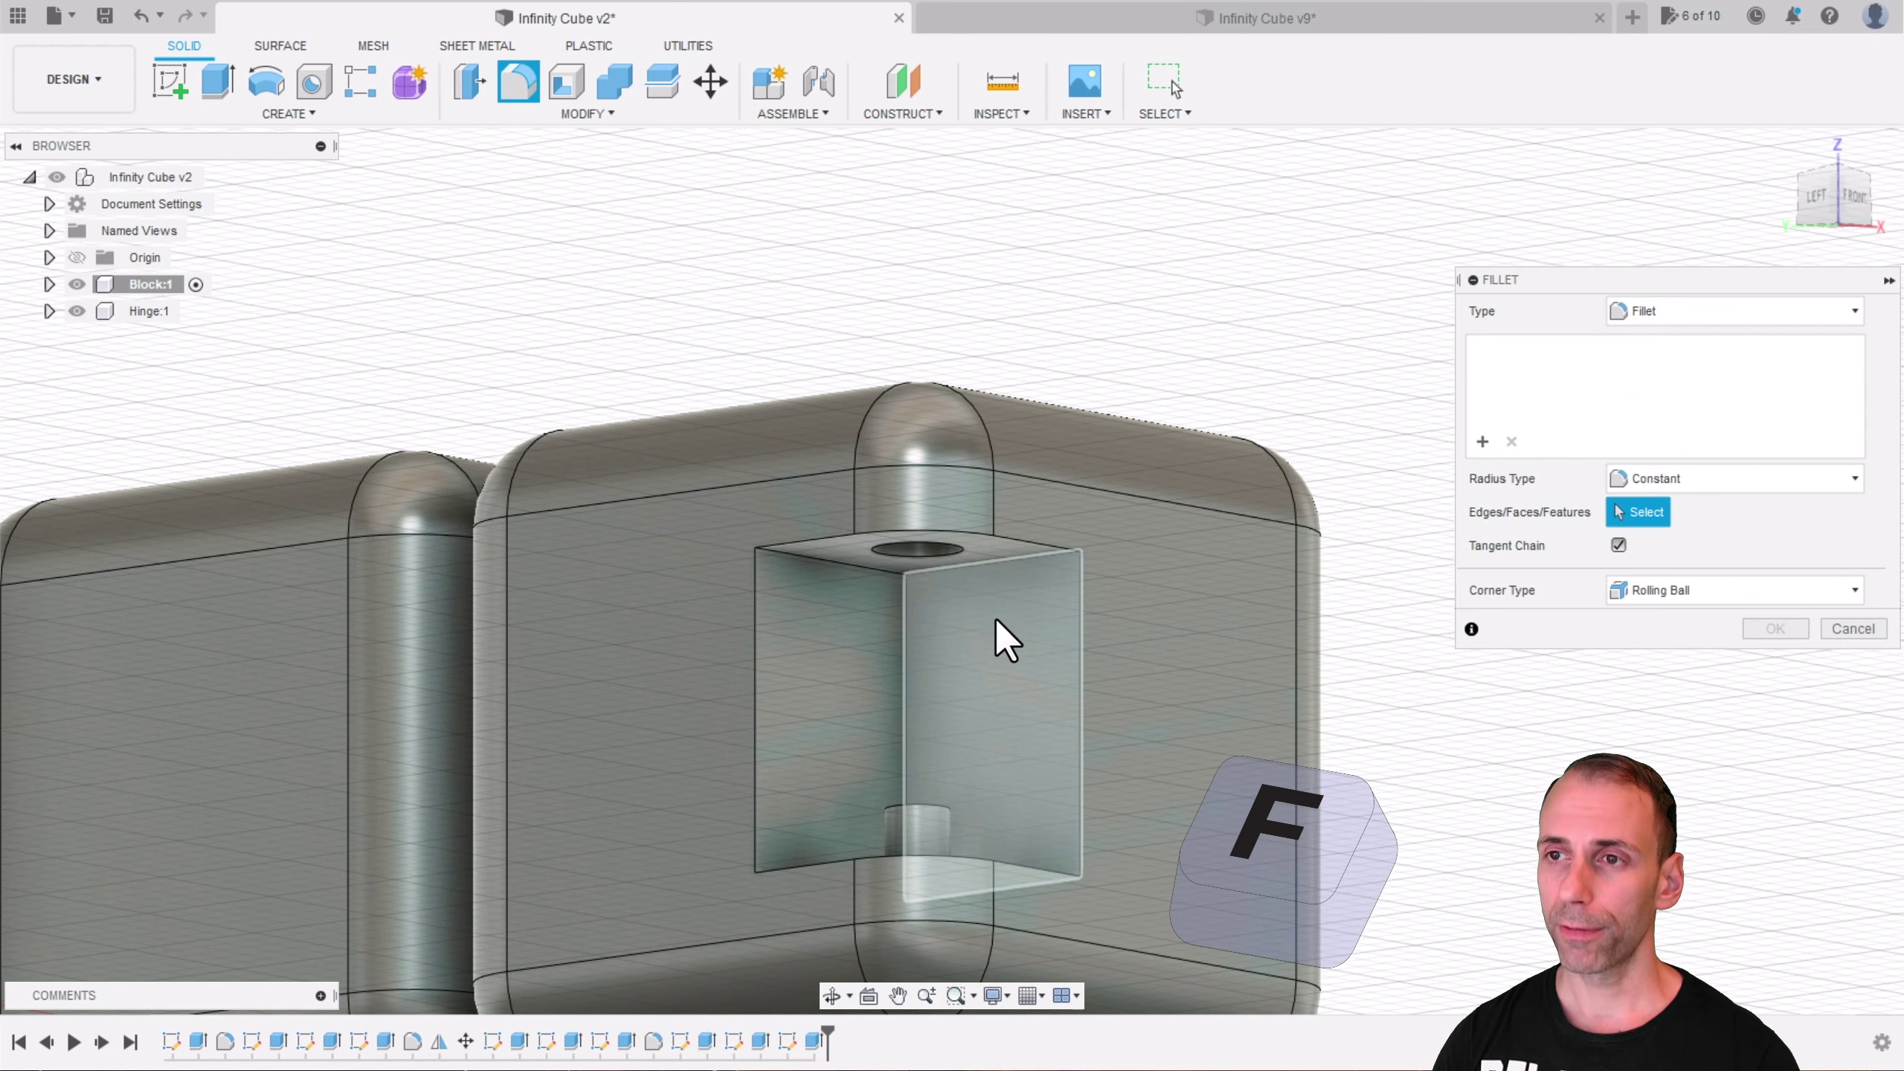
pyautogui.click(903, 648)
pyautogui.write('5')
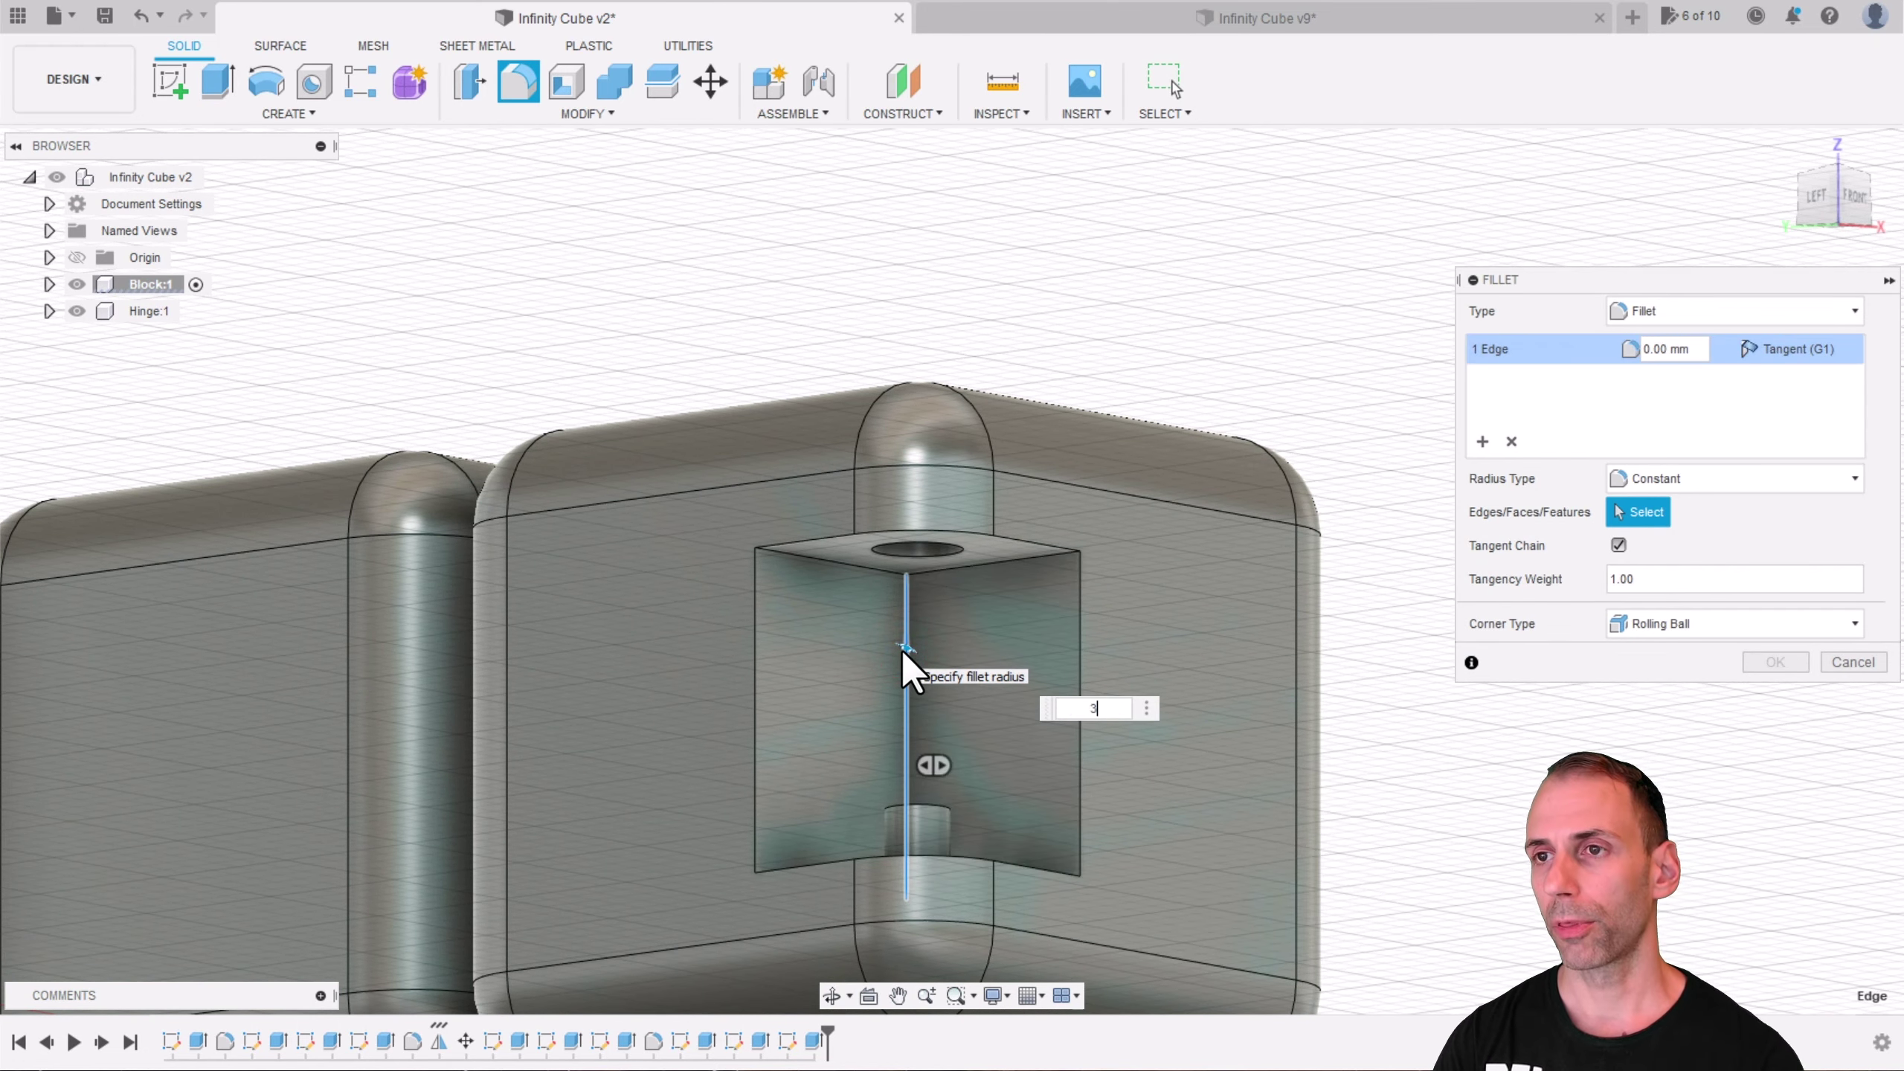
pyautogui.press('Return')
pyautogui.scroll(-6, 912, 583)
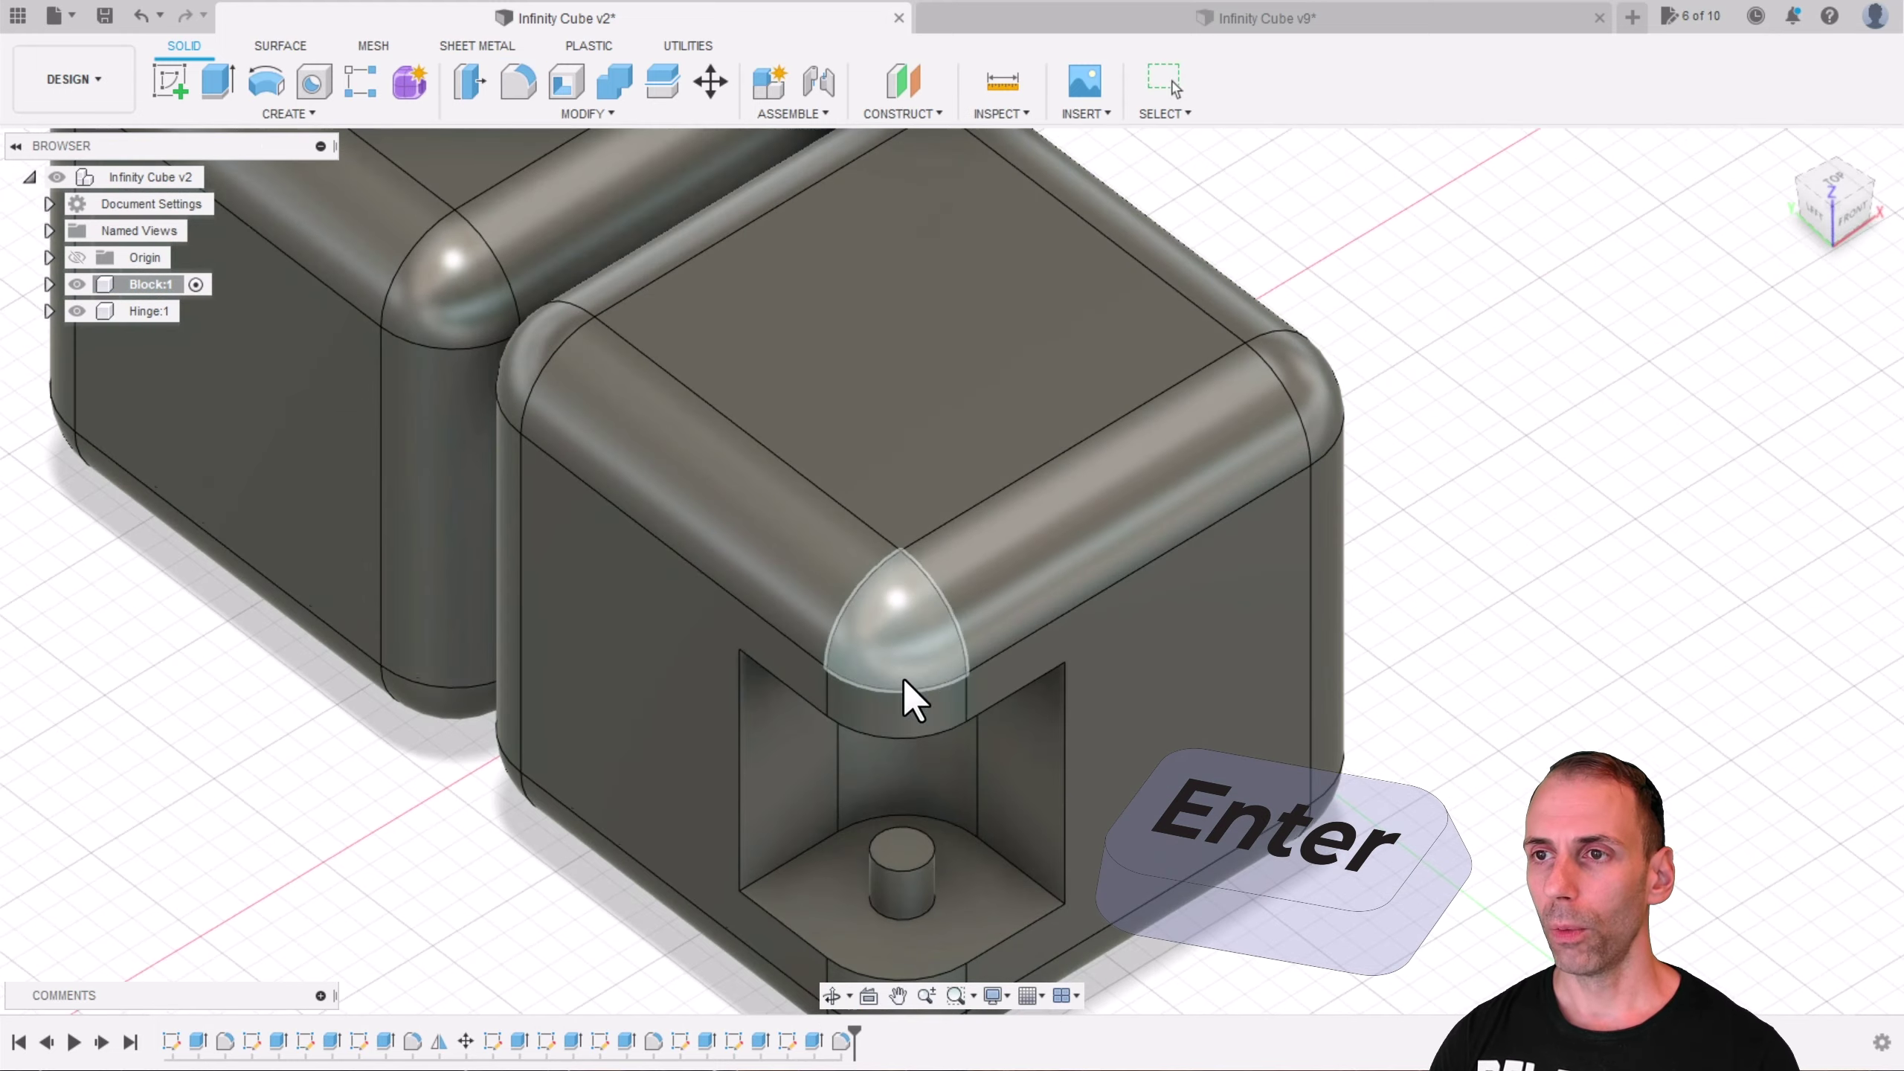
pyautogui.keyDown('shift'); pyautogui.moveTo(956, 617); pyautogui.dragTo(1087, 489, button='middle'); pyautogui.keyUp('shift')
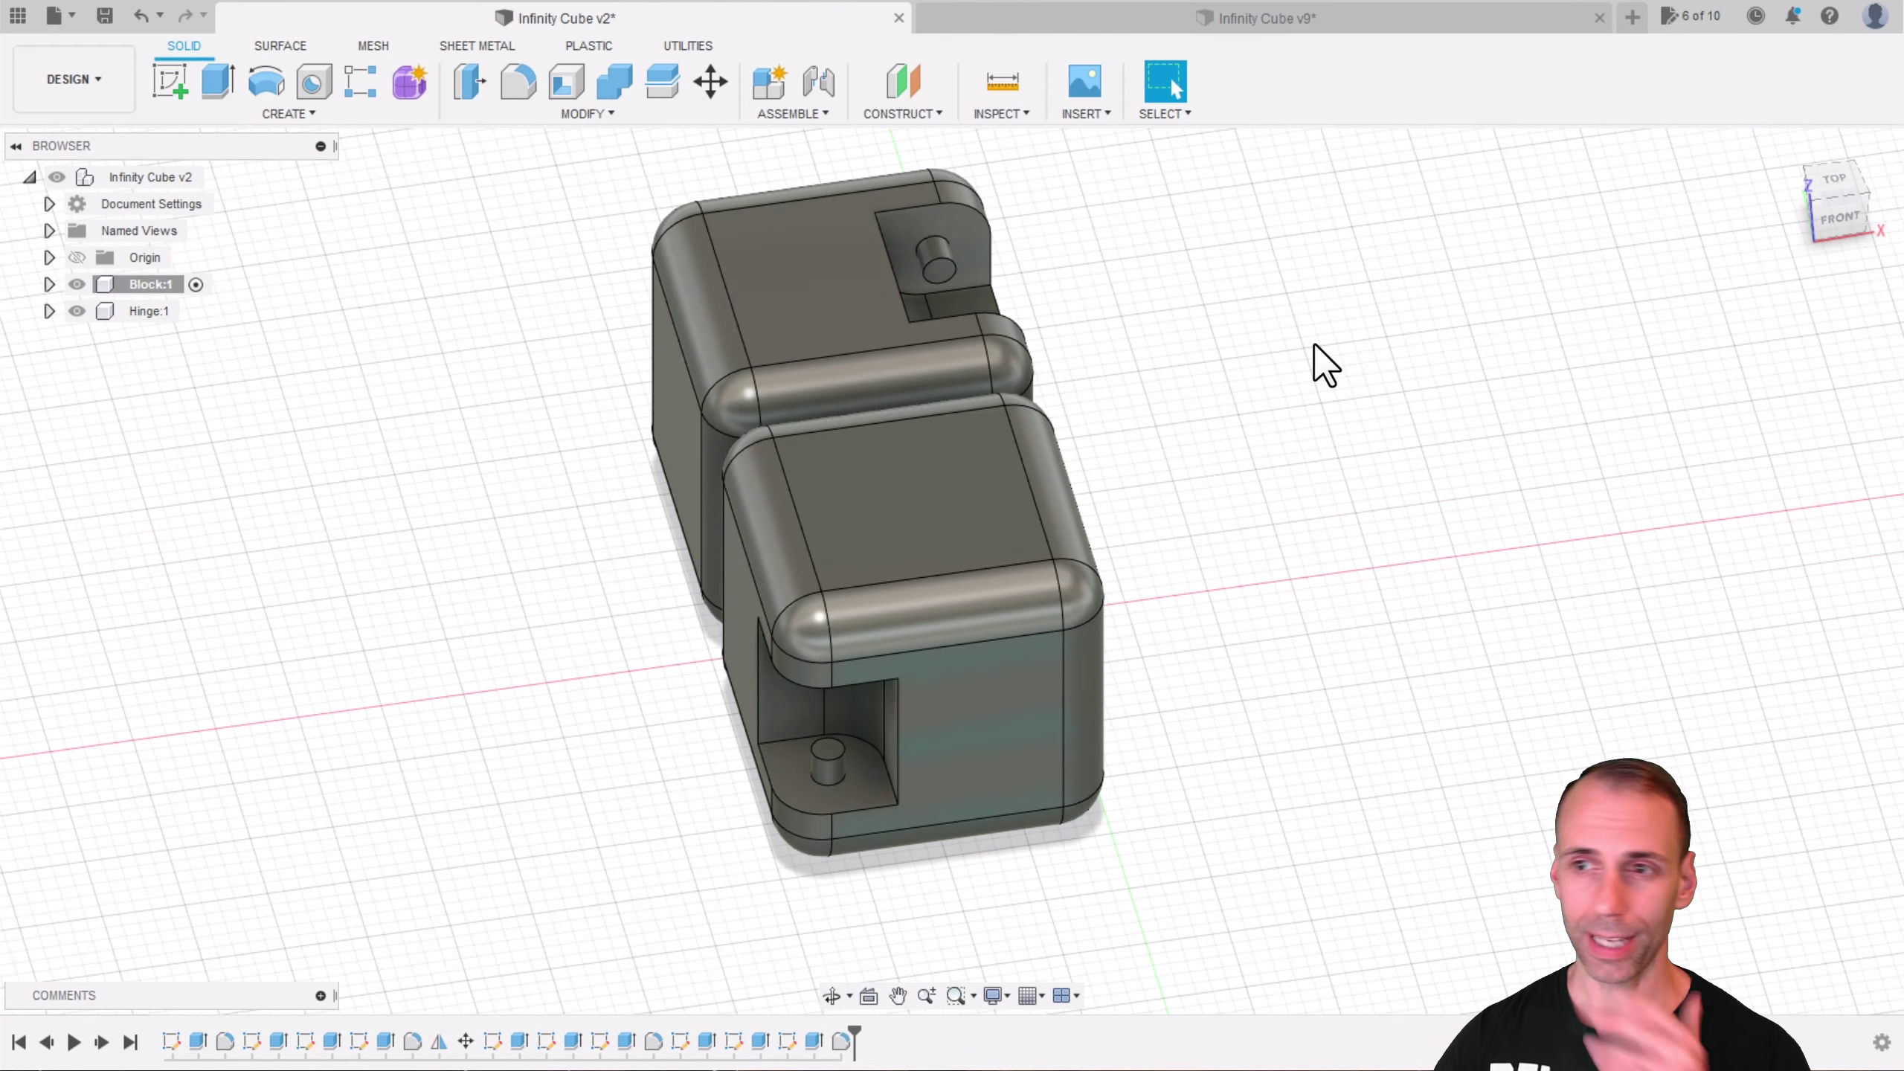
pyautogui.keyDown('shift'); pyautogui.moveTo(1240, 536); pyautogui.dragTo(1209, 568, button='middle'); pyautogui.keyUp('shift')
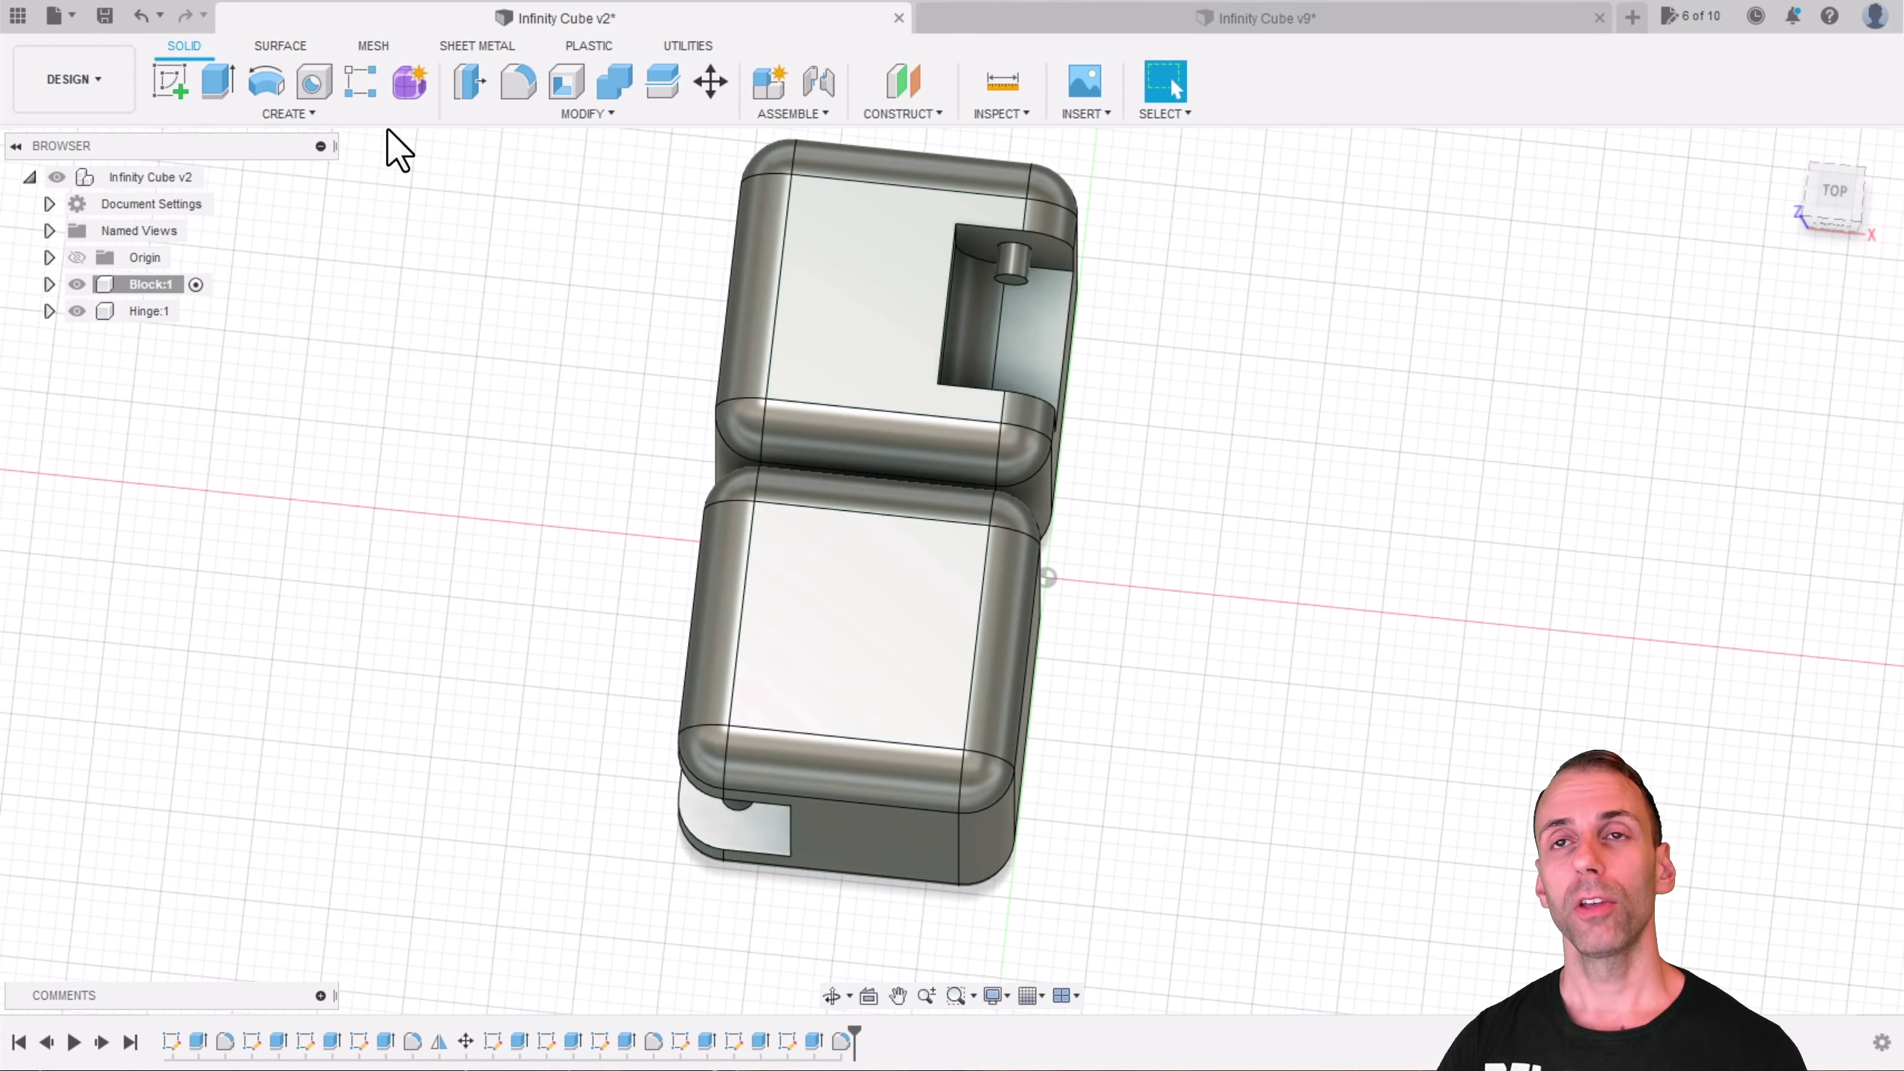
# Step: Select both blocks for mirroring and pick the block face as the mirror plane
pyautogui.click(327, 116)
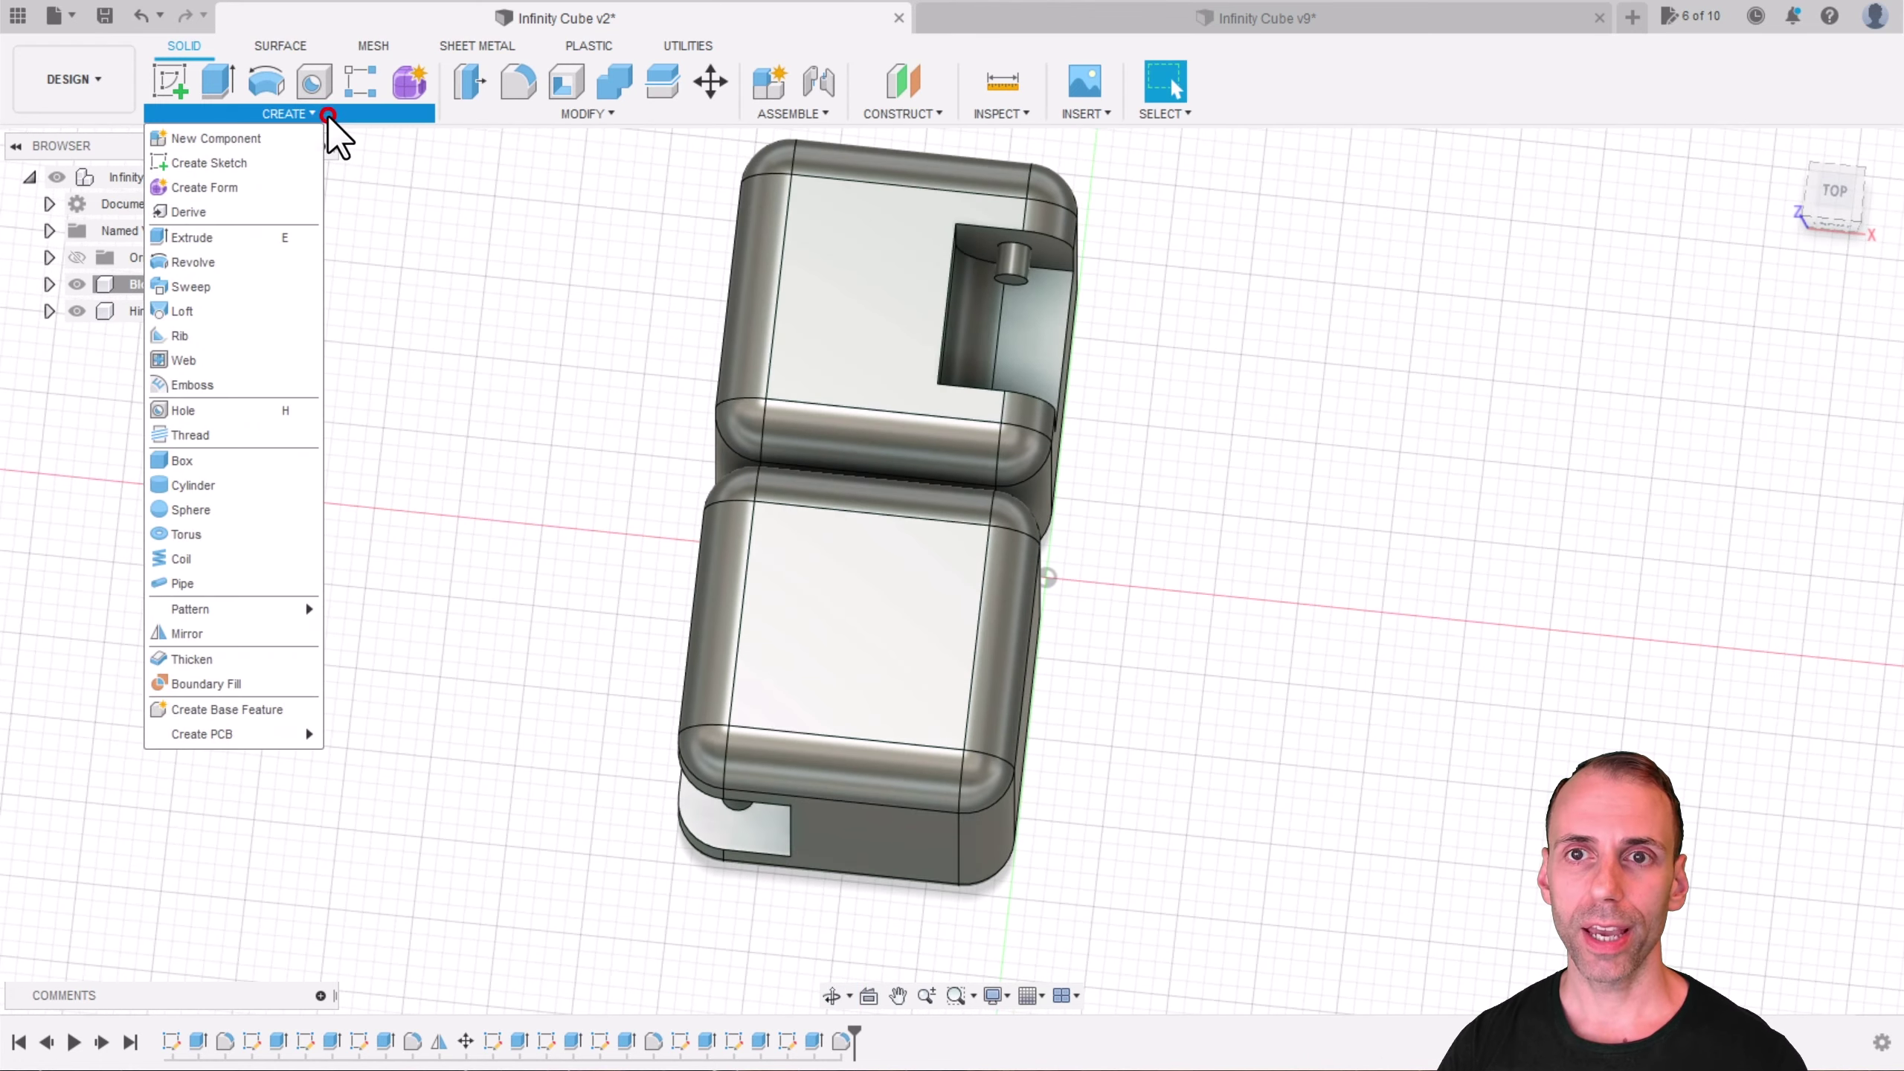
pyautogui.click(219, 632)
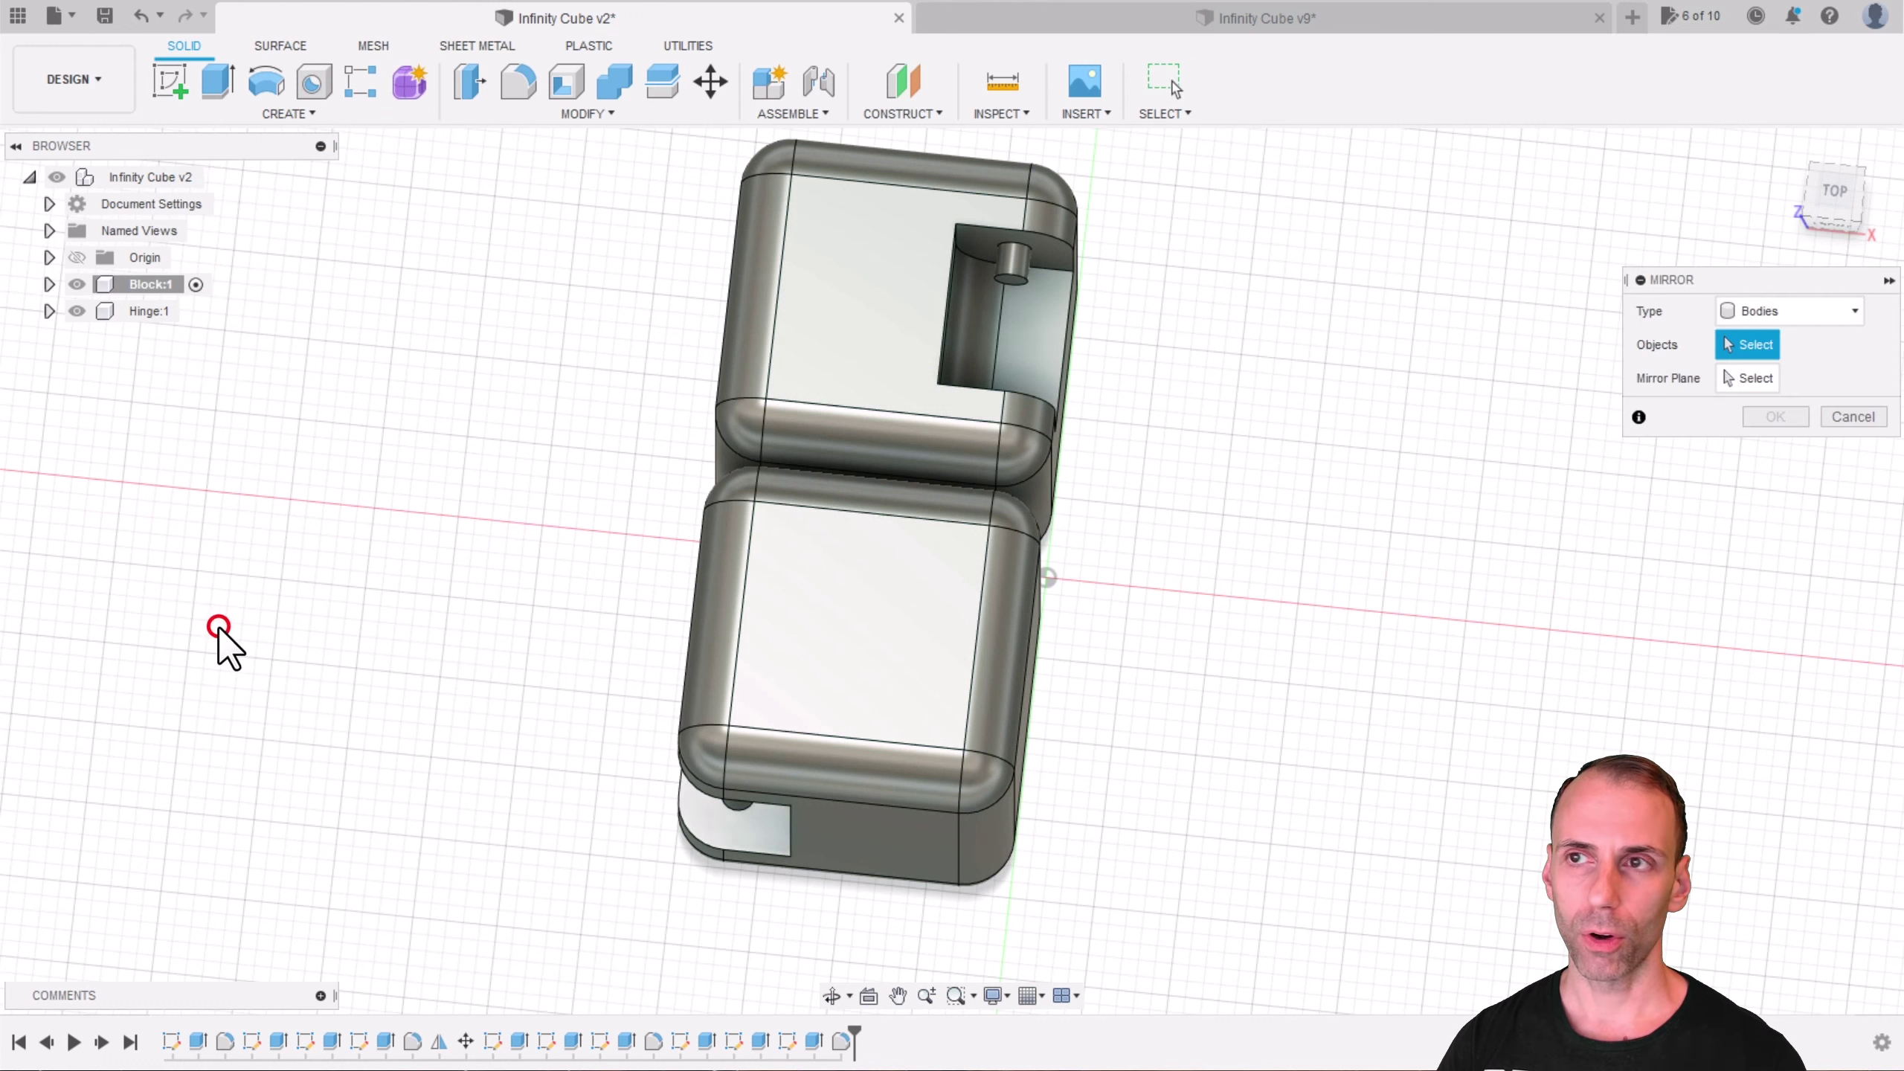
pyautogui.click(880, 279)
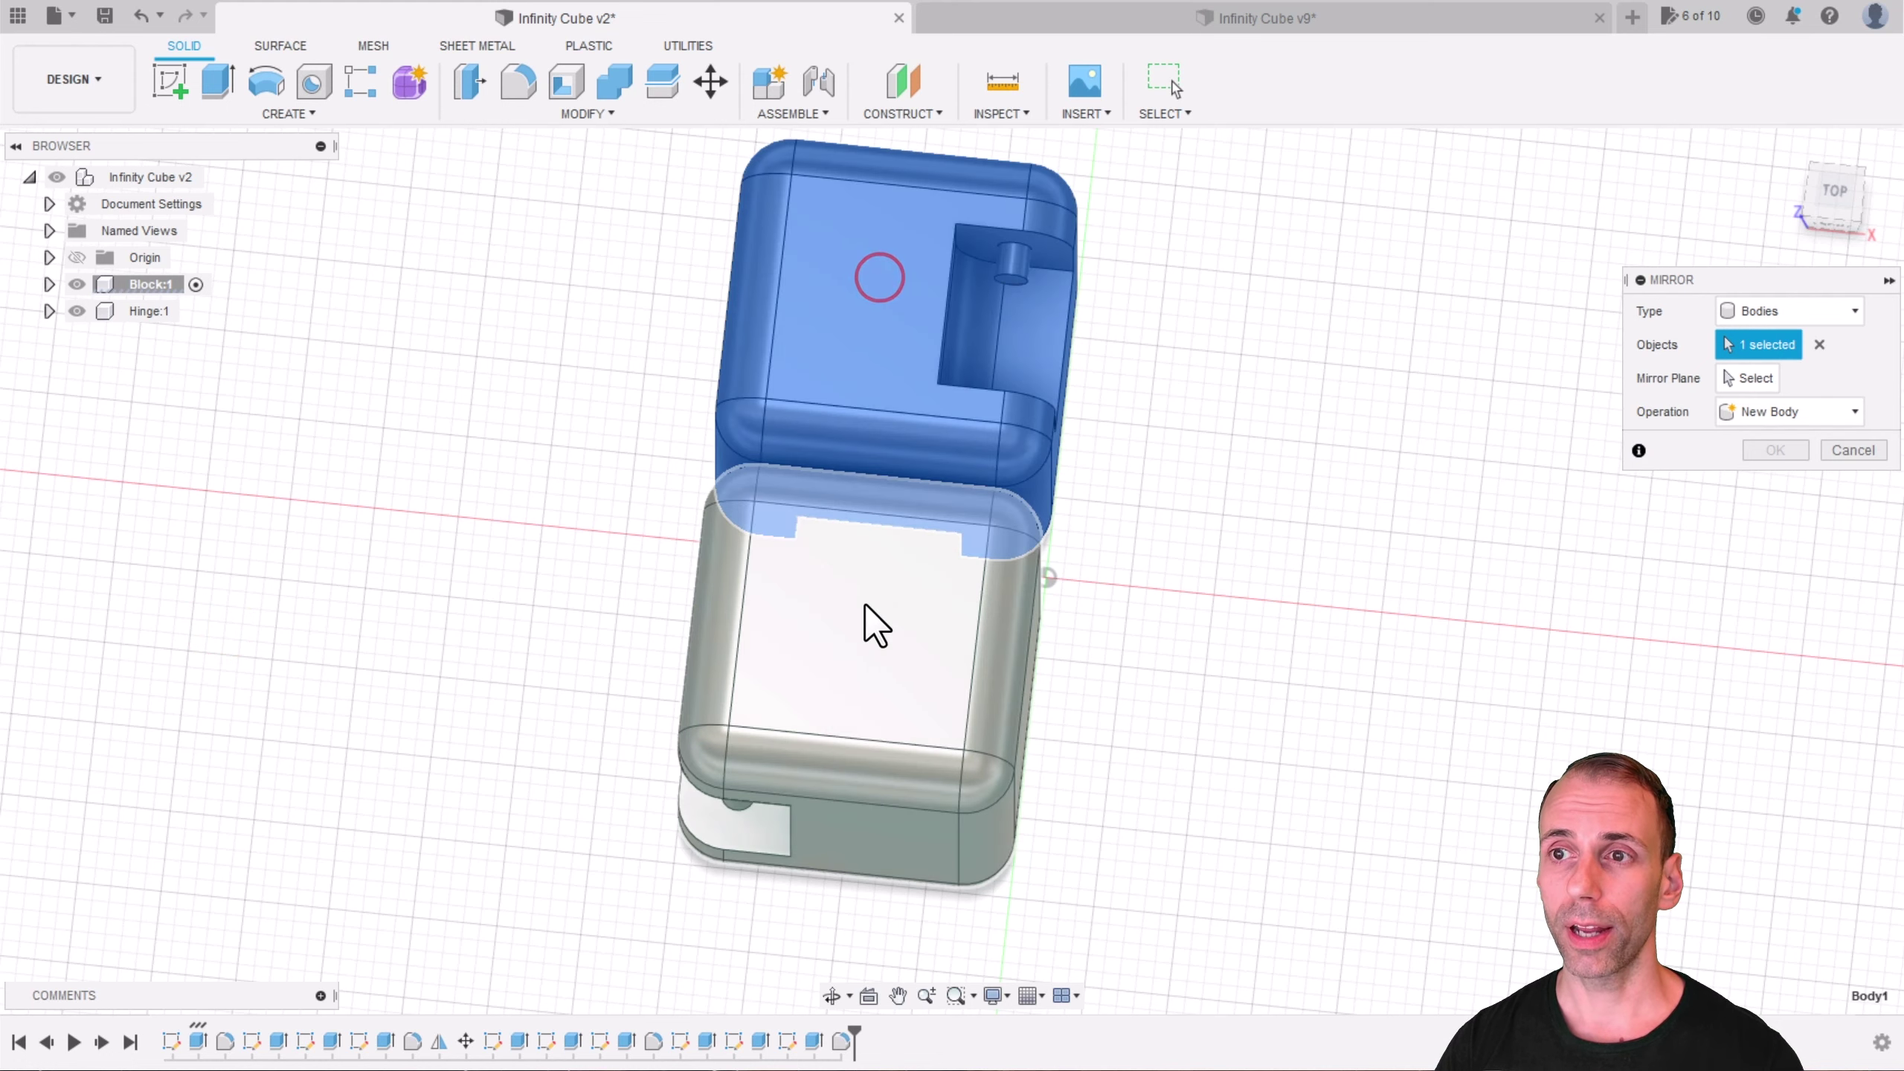
pyautogui.click(864, 603)
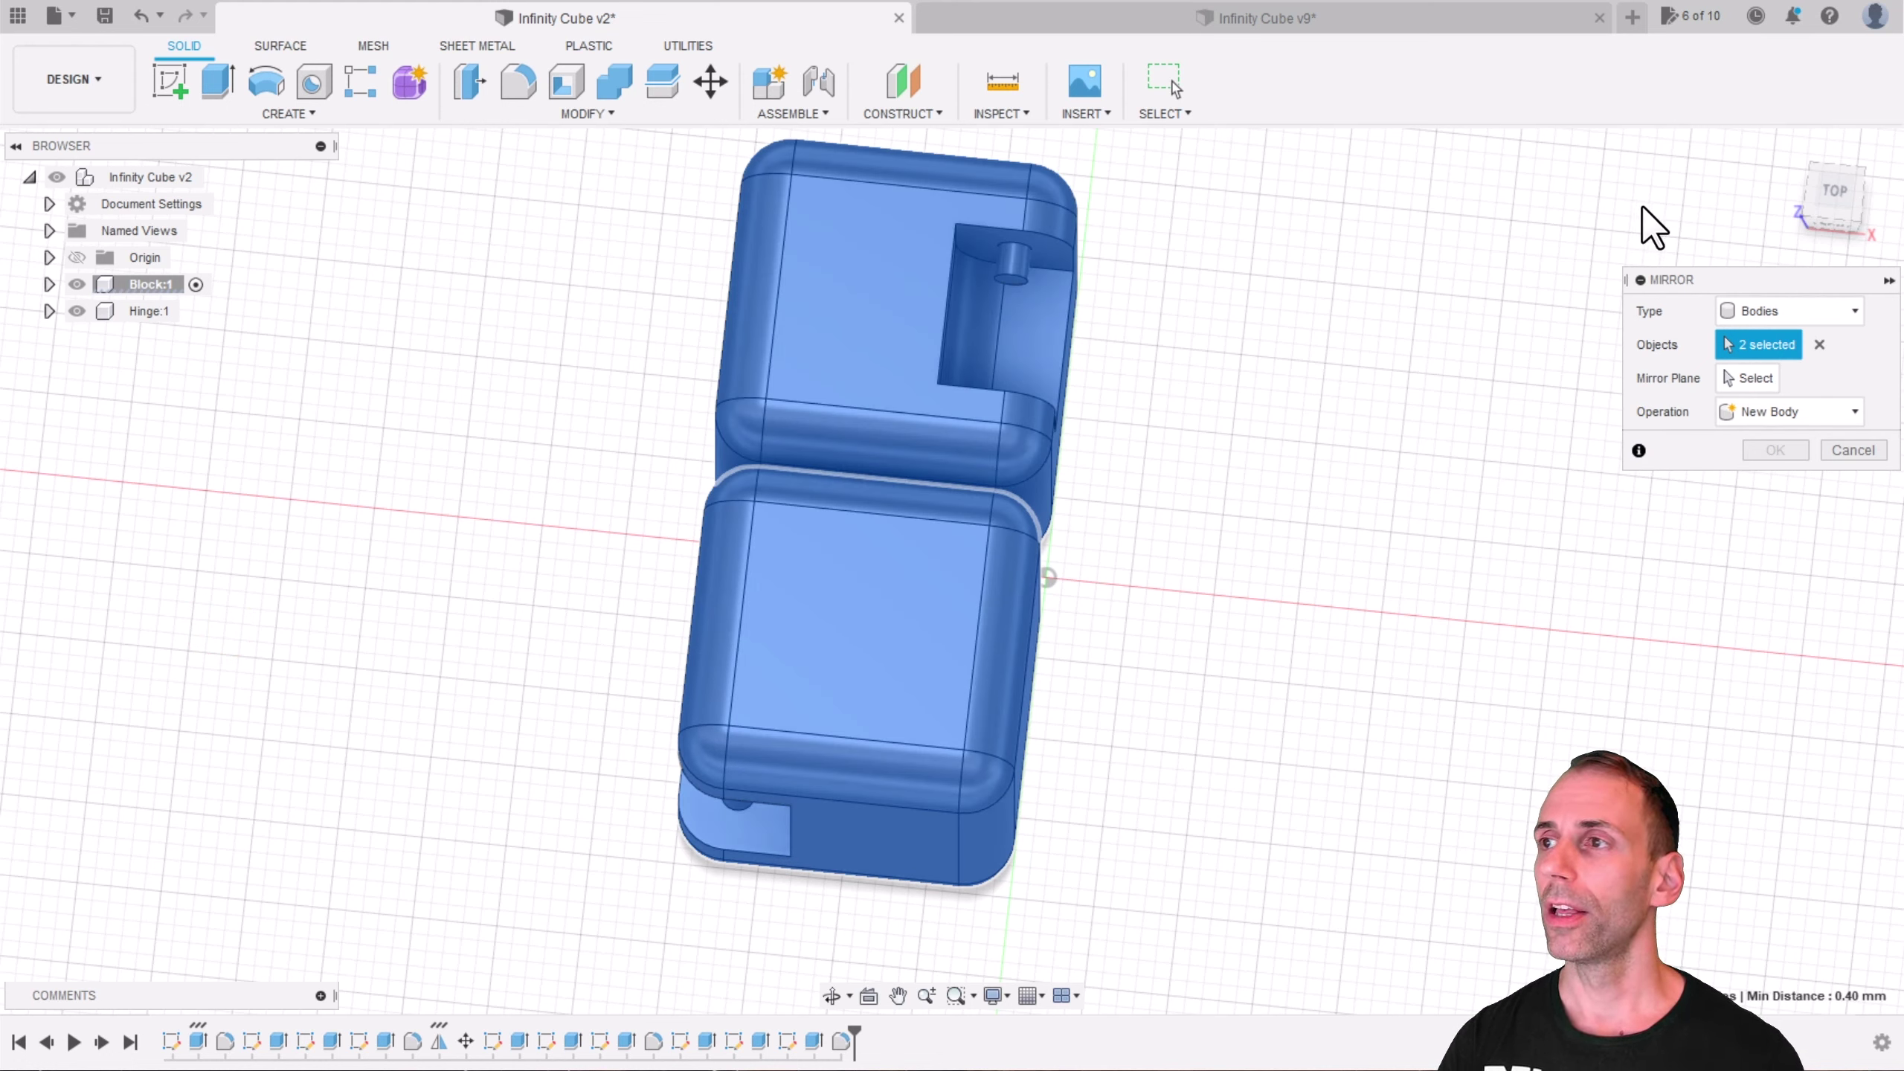
pyautogui.click(1752, 380)
pyautogui.keyDown('shift'); pyautogui.moveTo(1702, 381); pyautogui.dragTo(1403, 325, button='middle'); pyautogui.keyUp('shift')
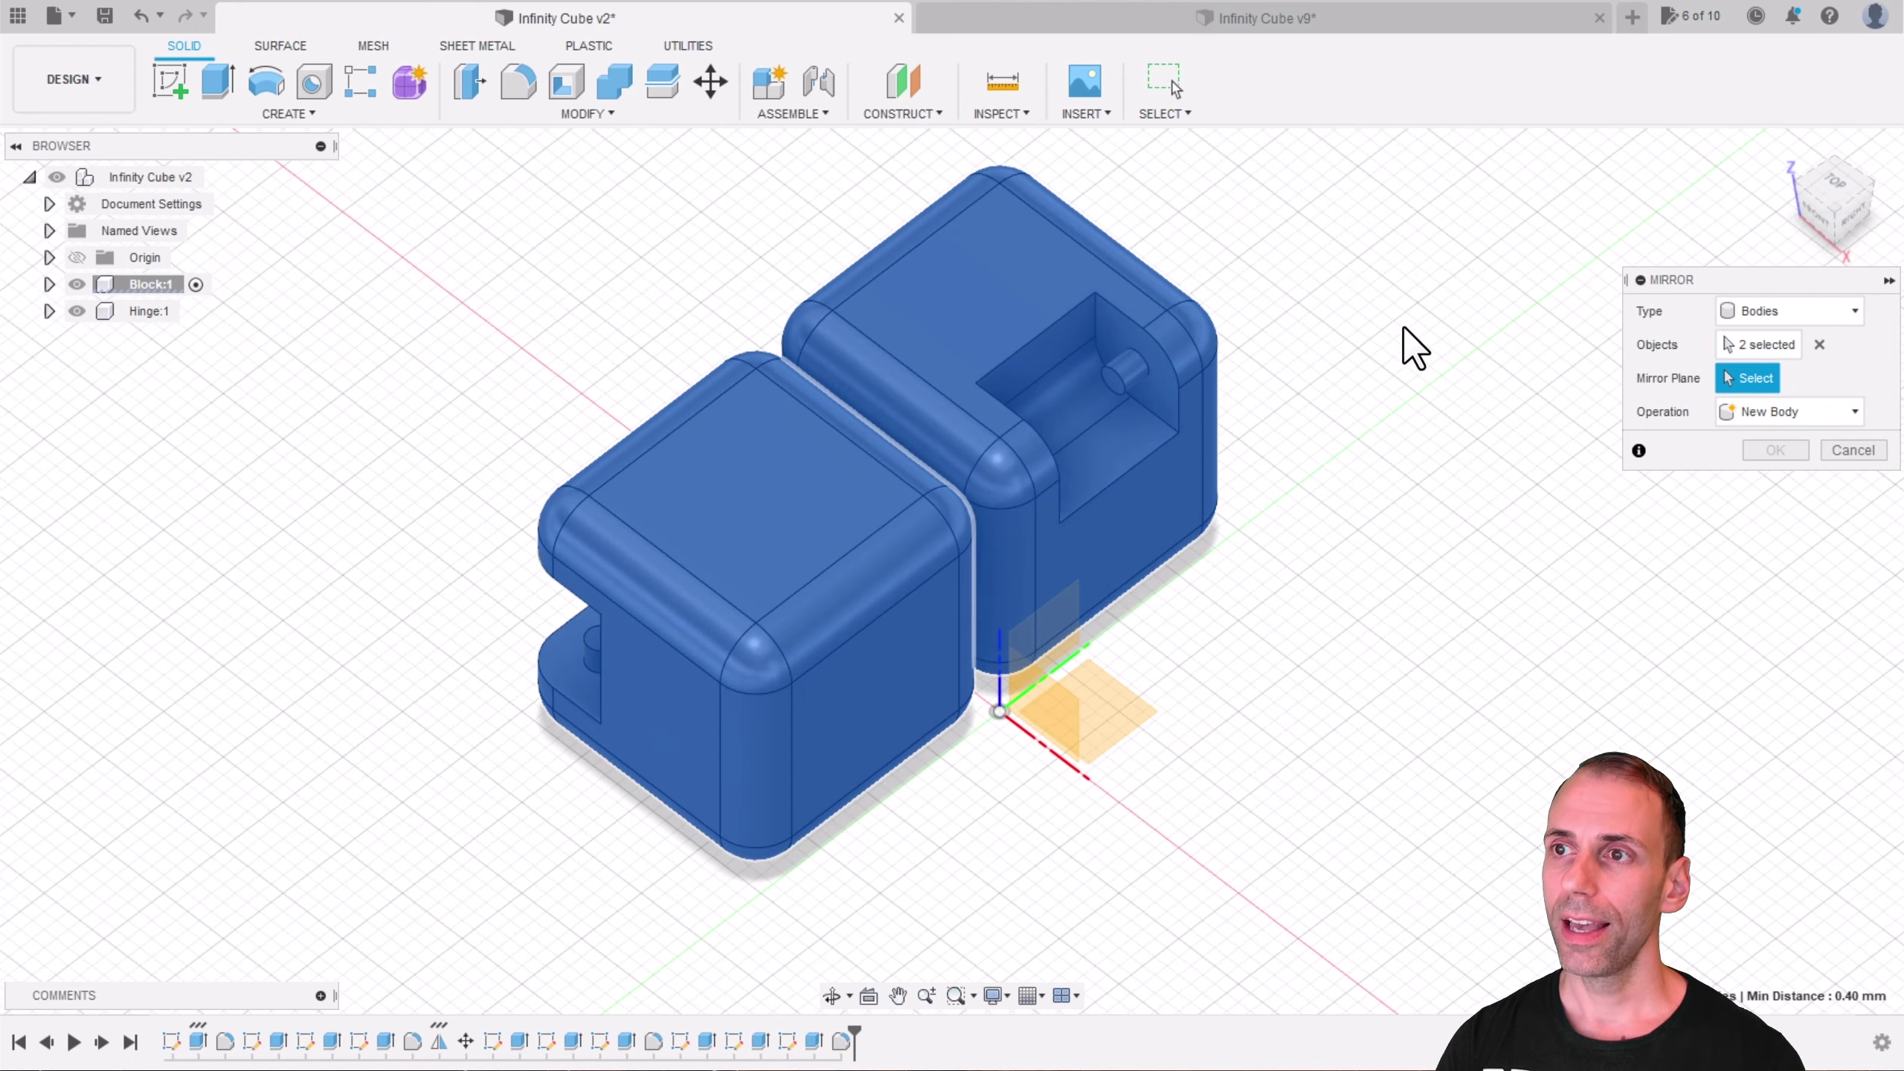
pyautogui.click(1139, 495)
pyautogui.keyDown('shift'); pyautogui.moveTo(1140, 510); pyautogui.dragTo(1460, 554, button='middle'); pyautogui.keyUp('shift')
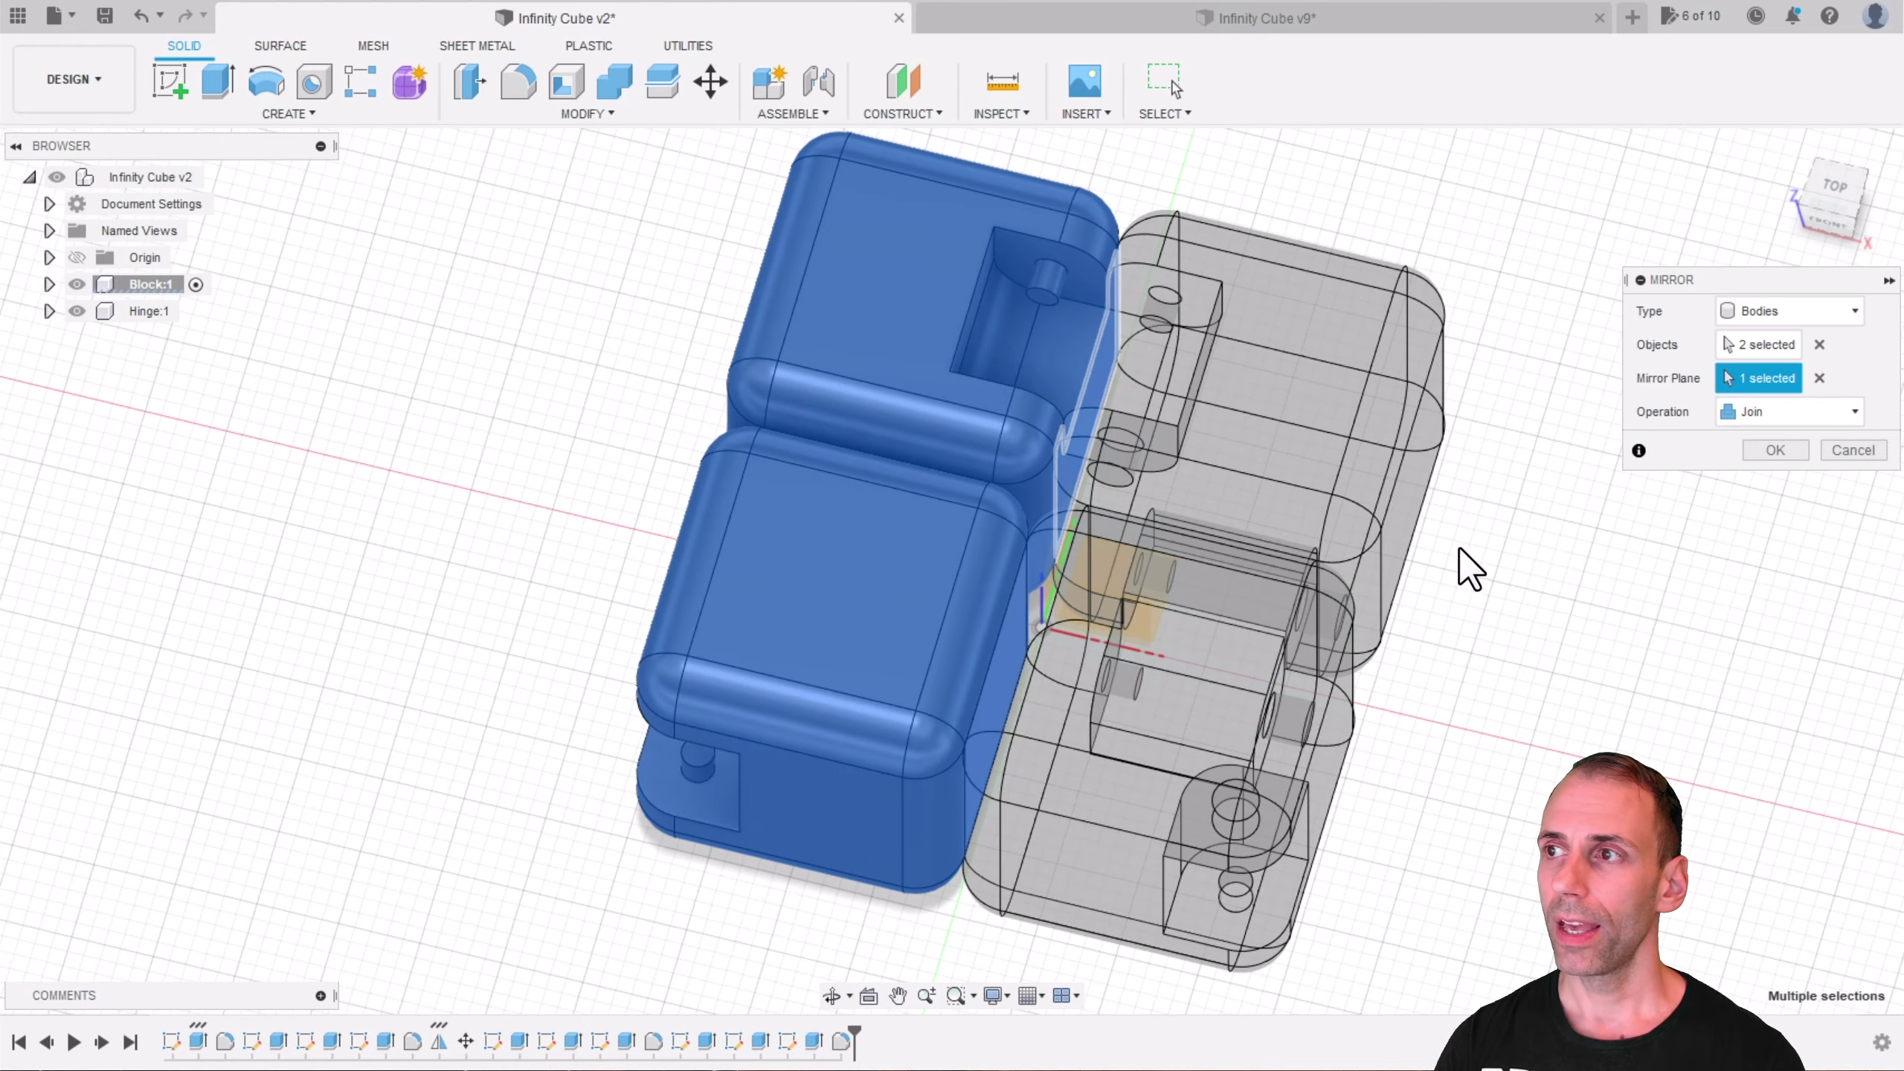
# Step: Set the mirror to create new bodies, confirm it, and return to a top-down view
pyautogui.click(1766, 411)
pyautogui.click(1755, 438)
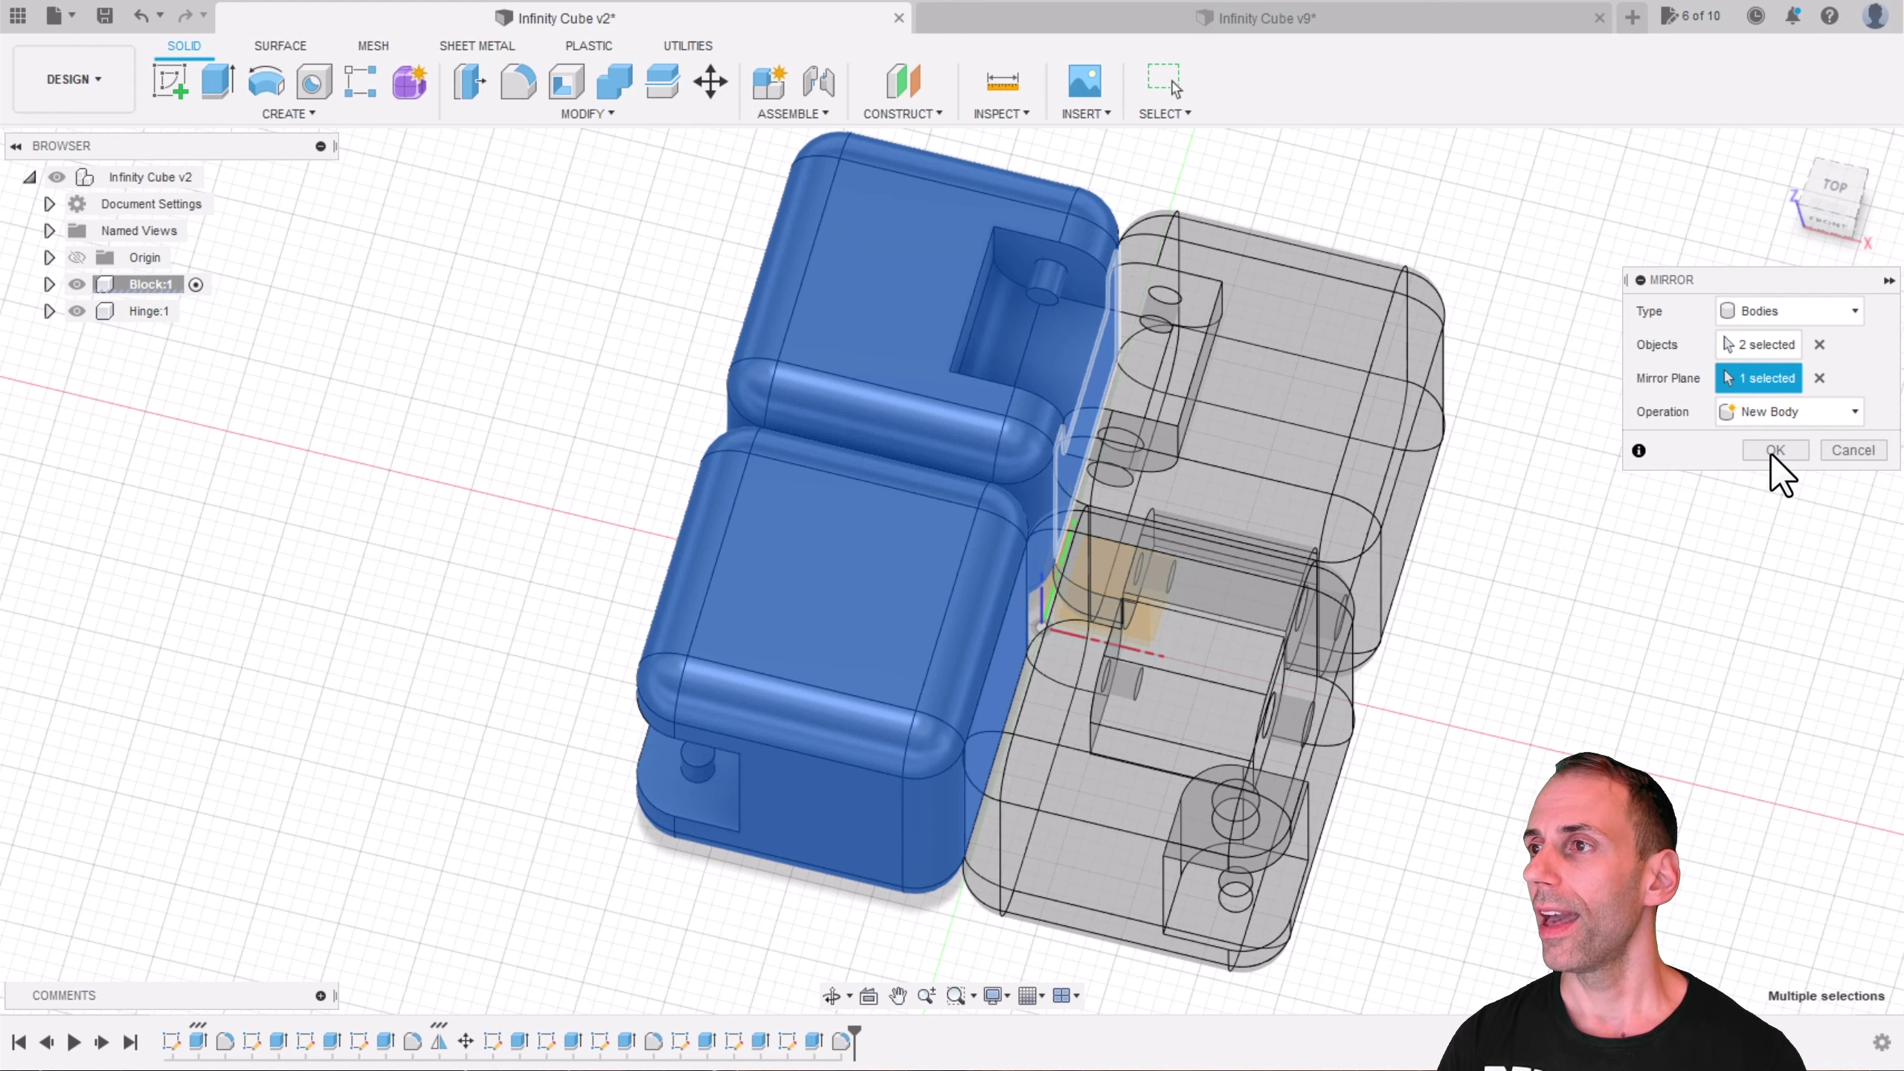
pyautogui.click(1774, 450)
pyautogui.keyDown('shift'); pyautogui.moveTo(1755, 476); pyautogui.dragTo(1632, 551, button='middle'); pyautogui.keyUp('shift')
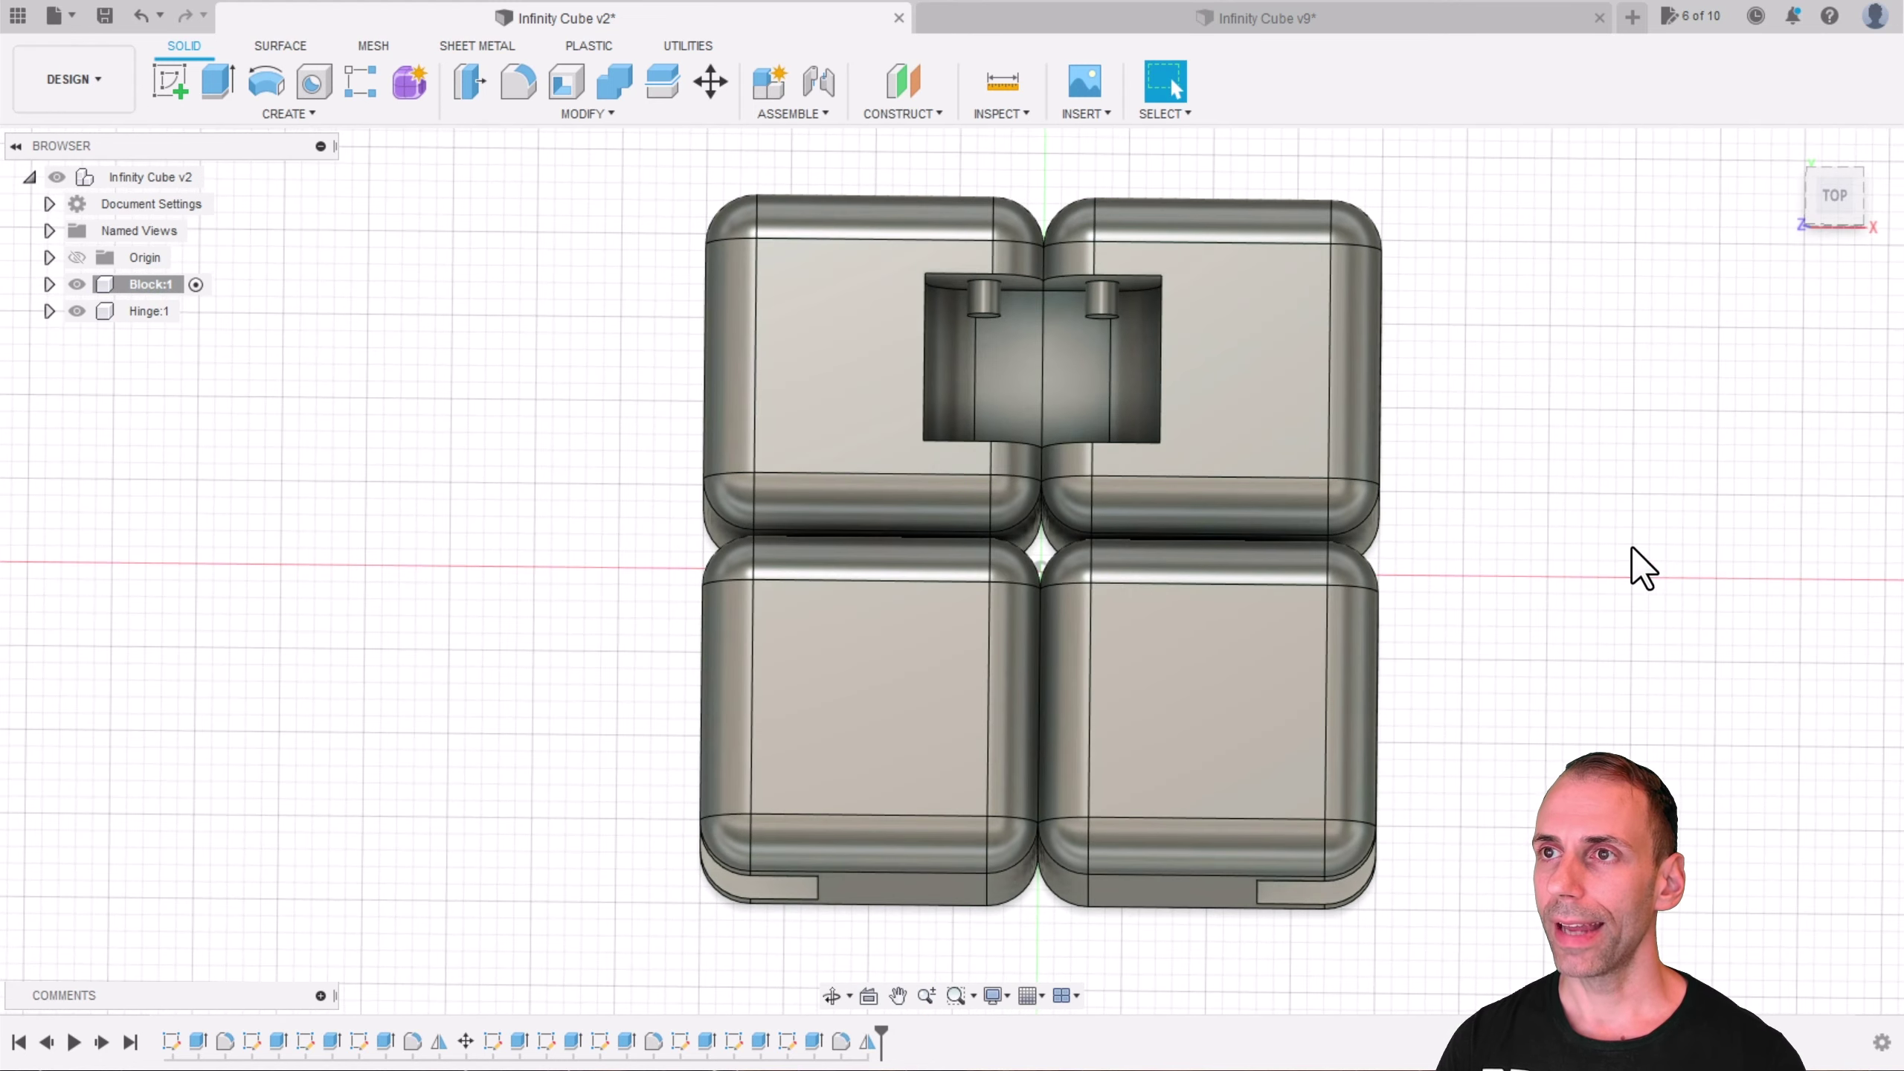
pyautogui.moveTo(1589, 471); pyautogui.dragTo(1453, 468, button='middle')
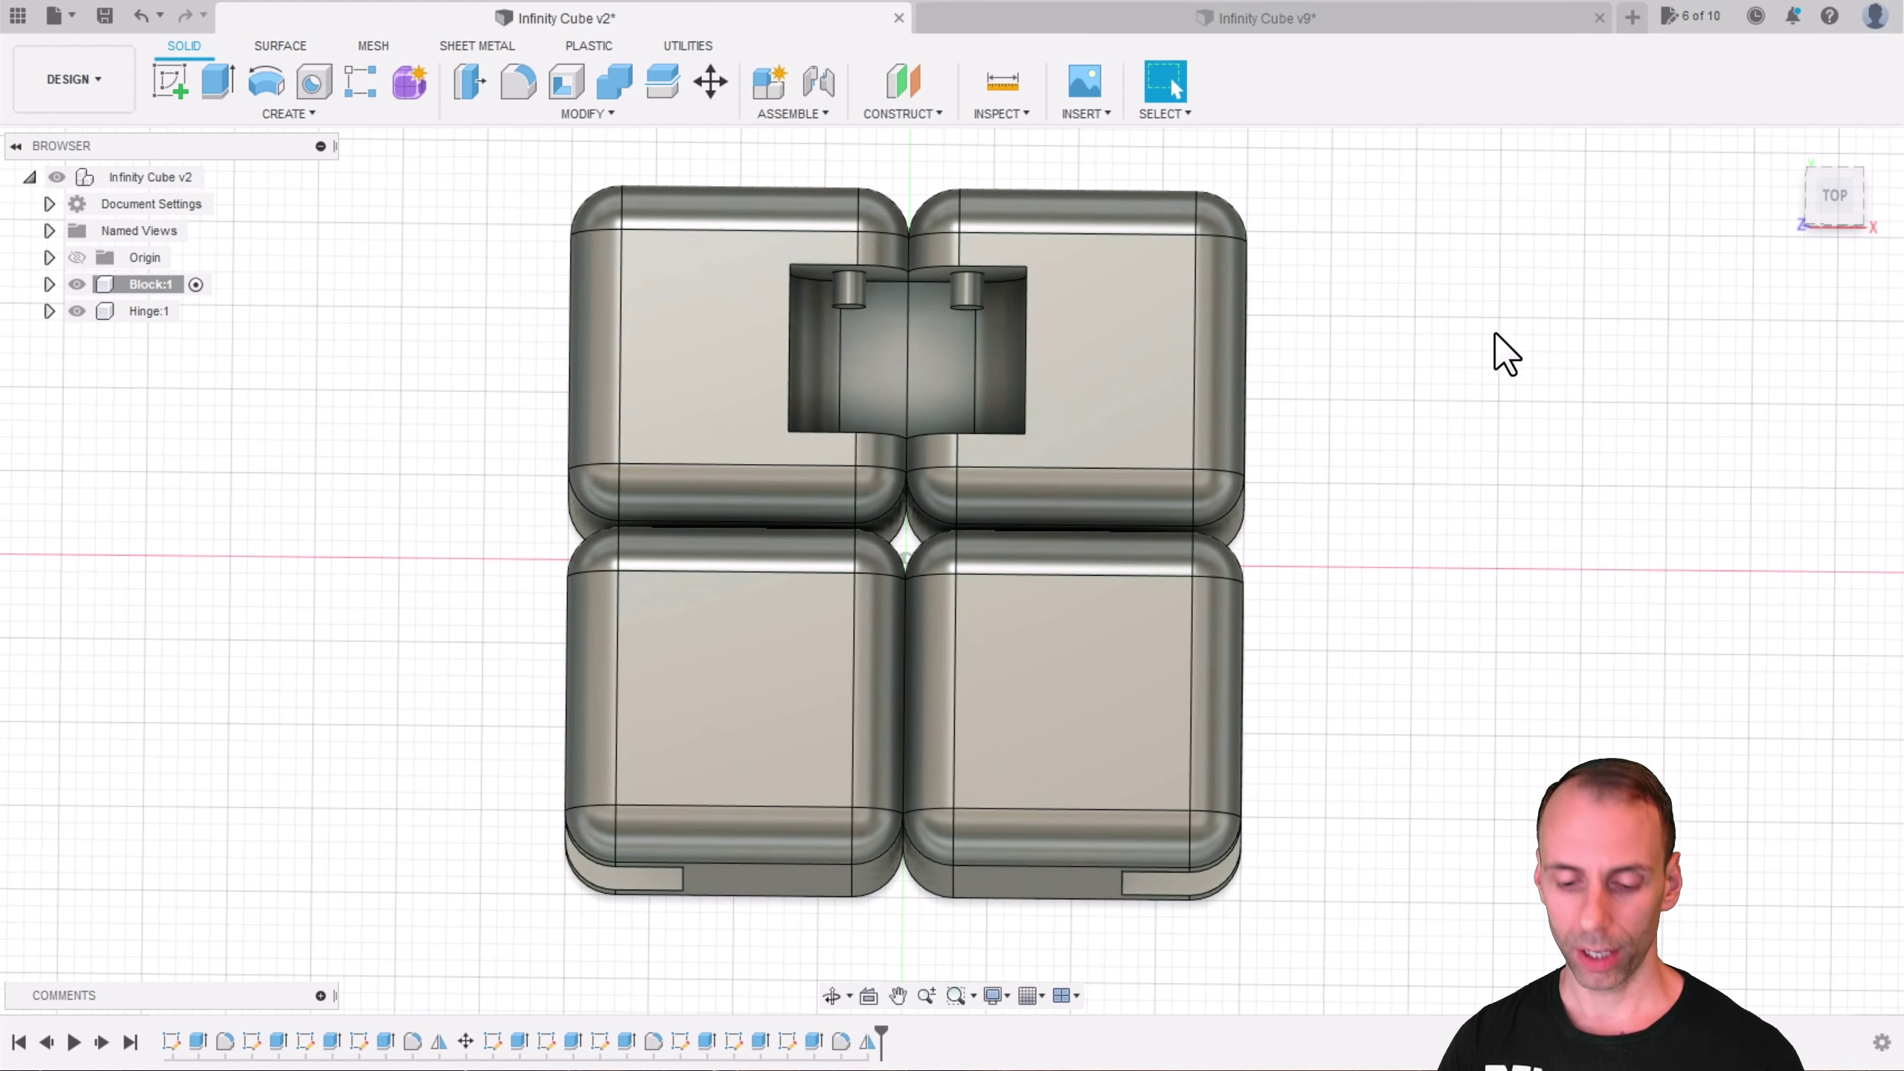
# Step: Move both right-hand blocks 0.4 mm along X, then return to the Top view
pyautogui.press('m')
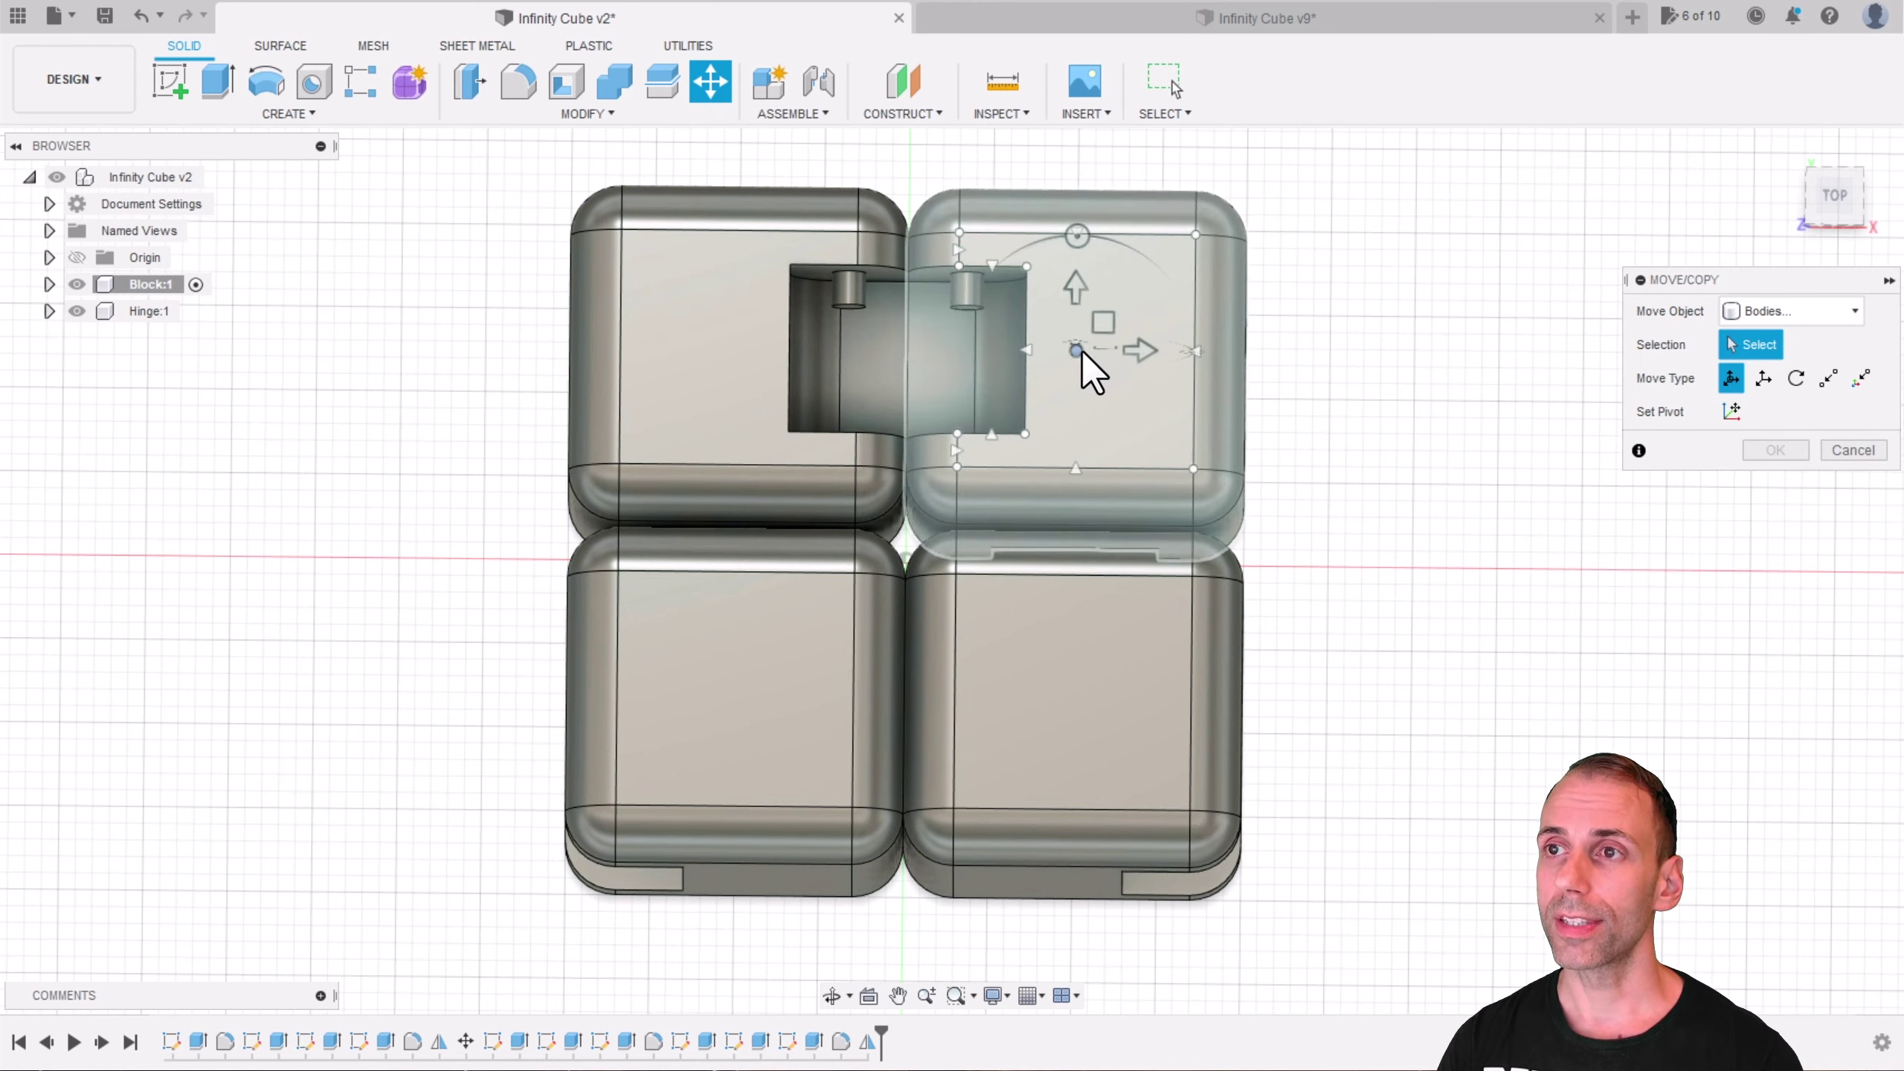
pyautogui.click(1080, 349)
pyautogui.click(1074, 694)
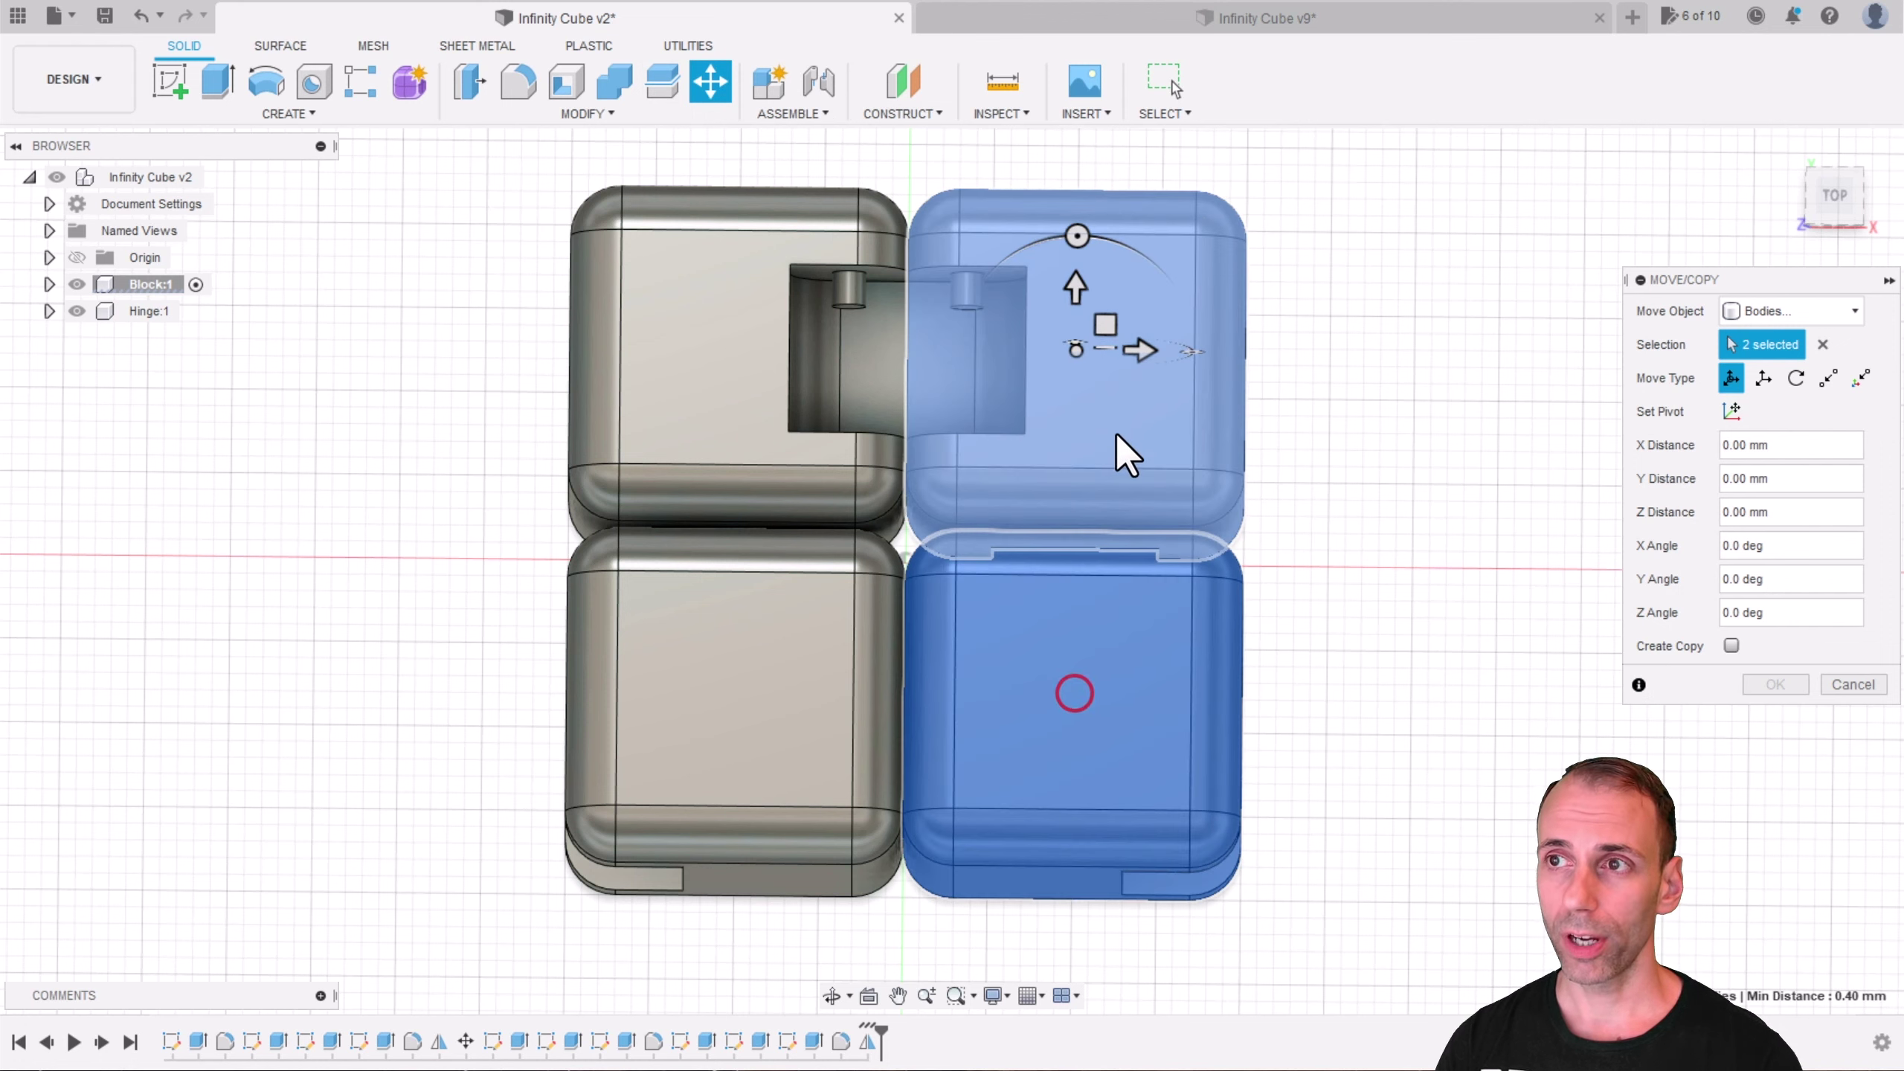
pyautogui.click(1138, 346)
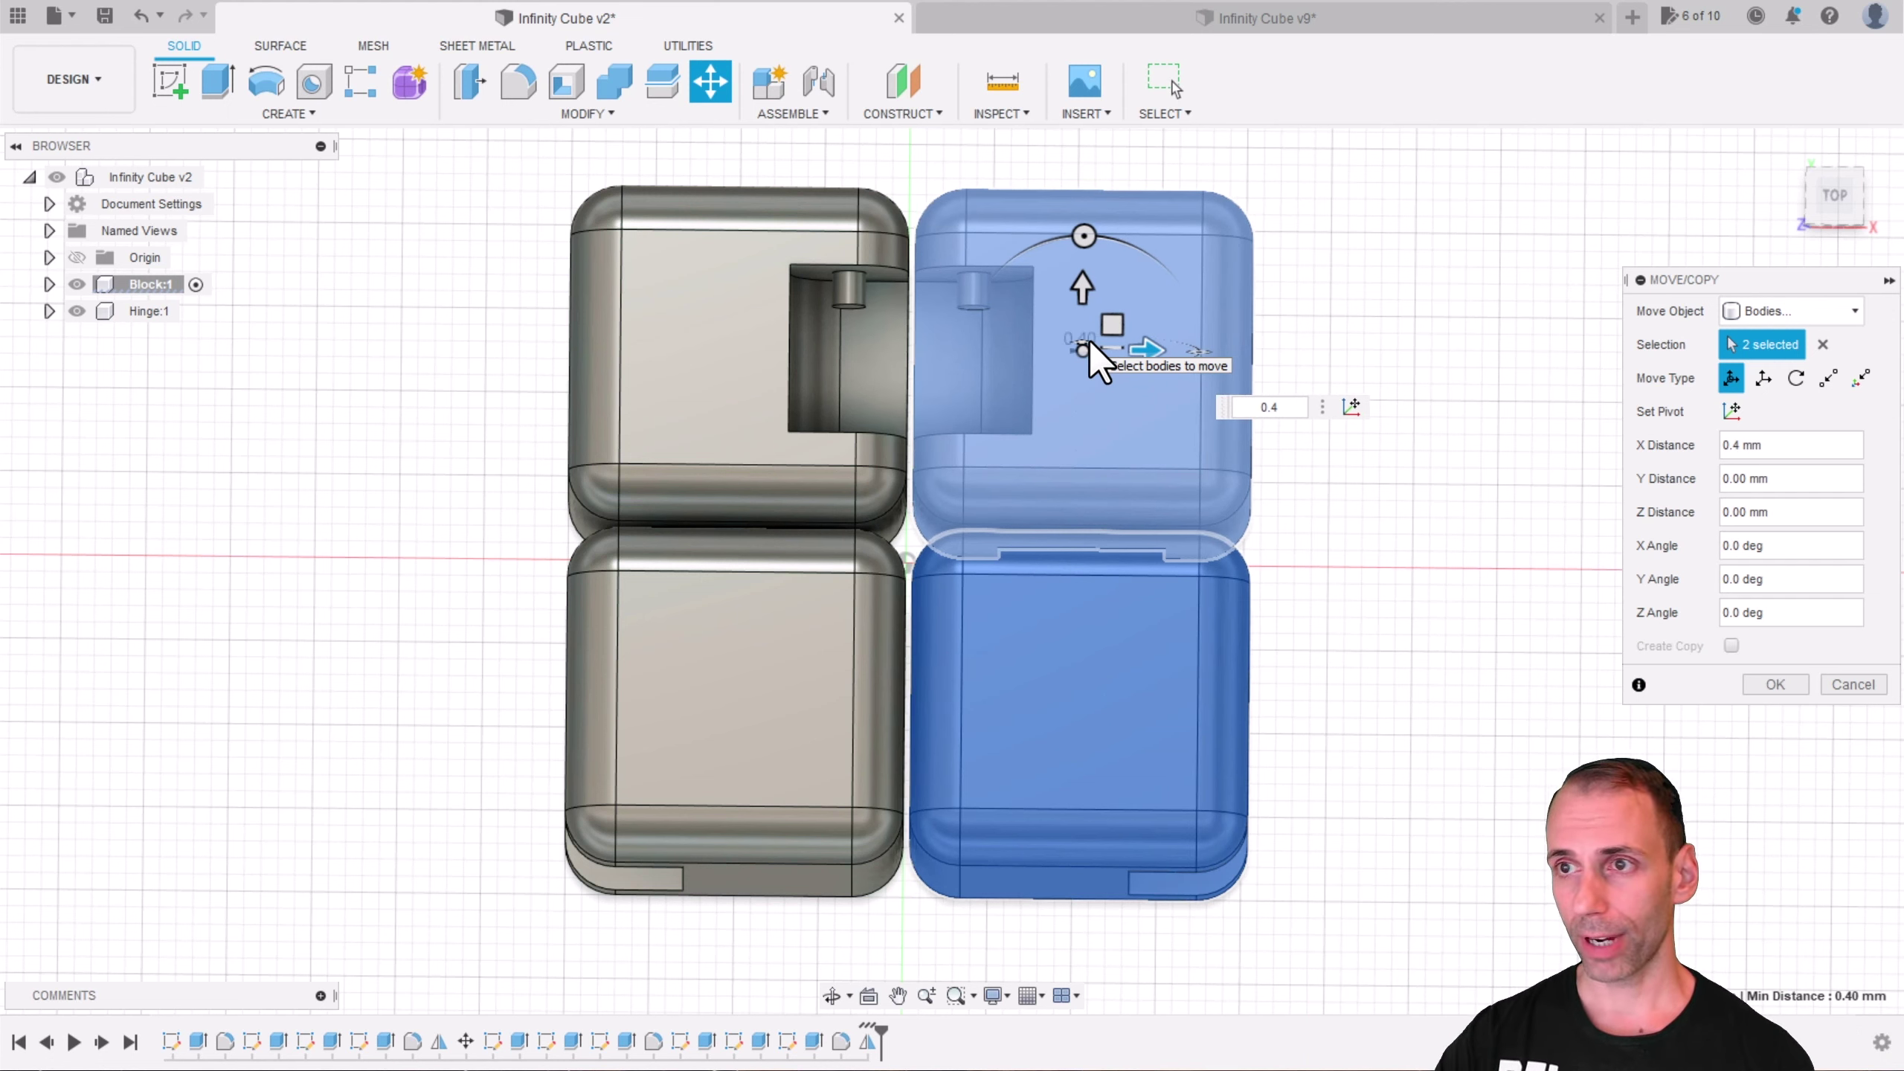
pyautogui.press('Return')
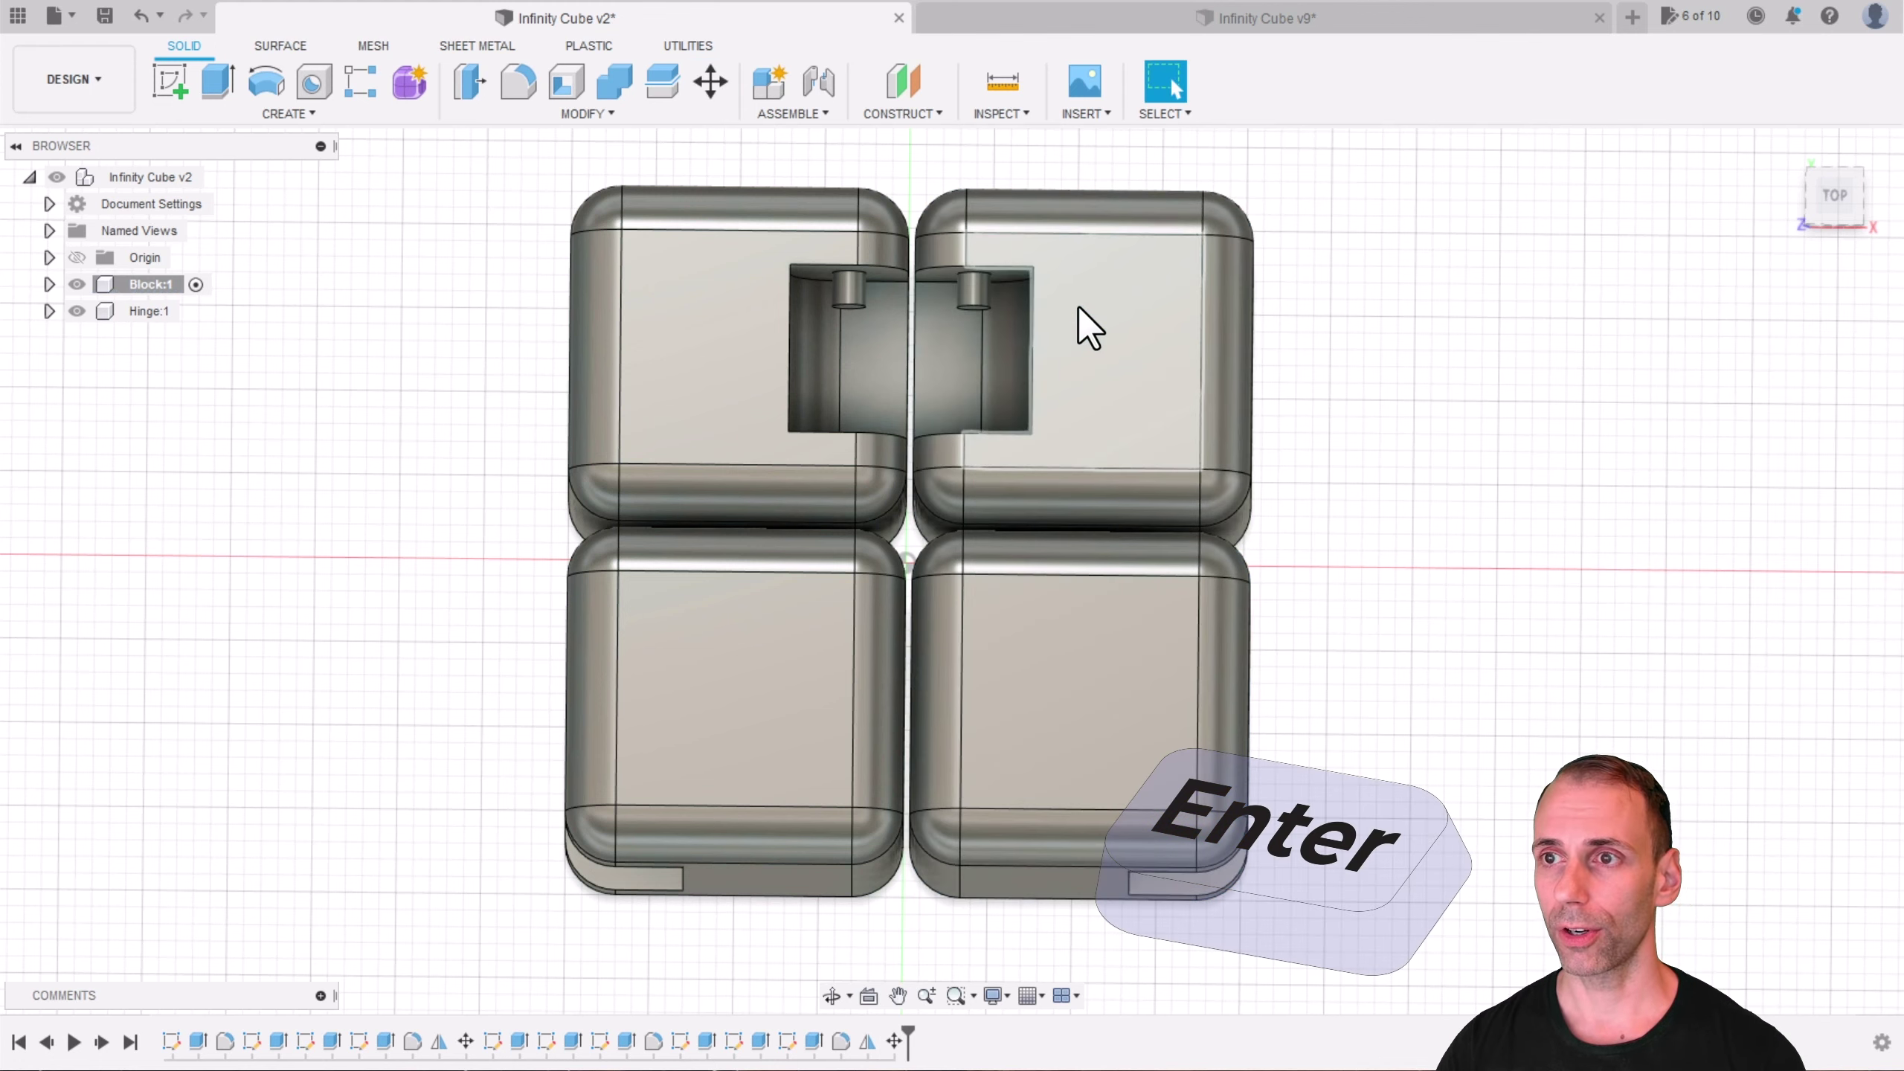
pyautogui.keyDown('shift'); pyautogui.moveTo(1077, 315); pyautogui.dragTo(1136, 362, button='middle'); pyautogui.keyUp('shift')
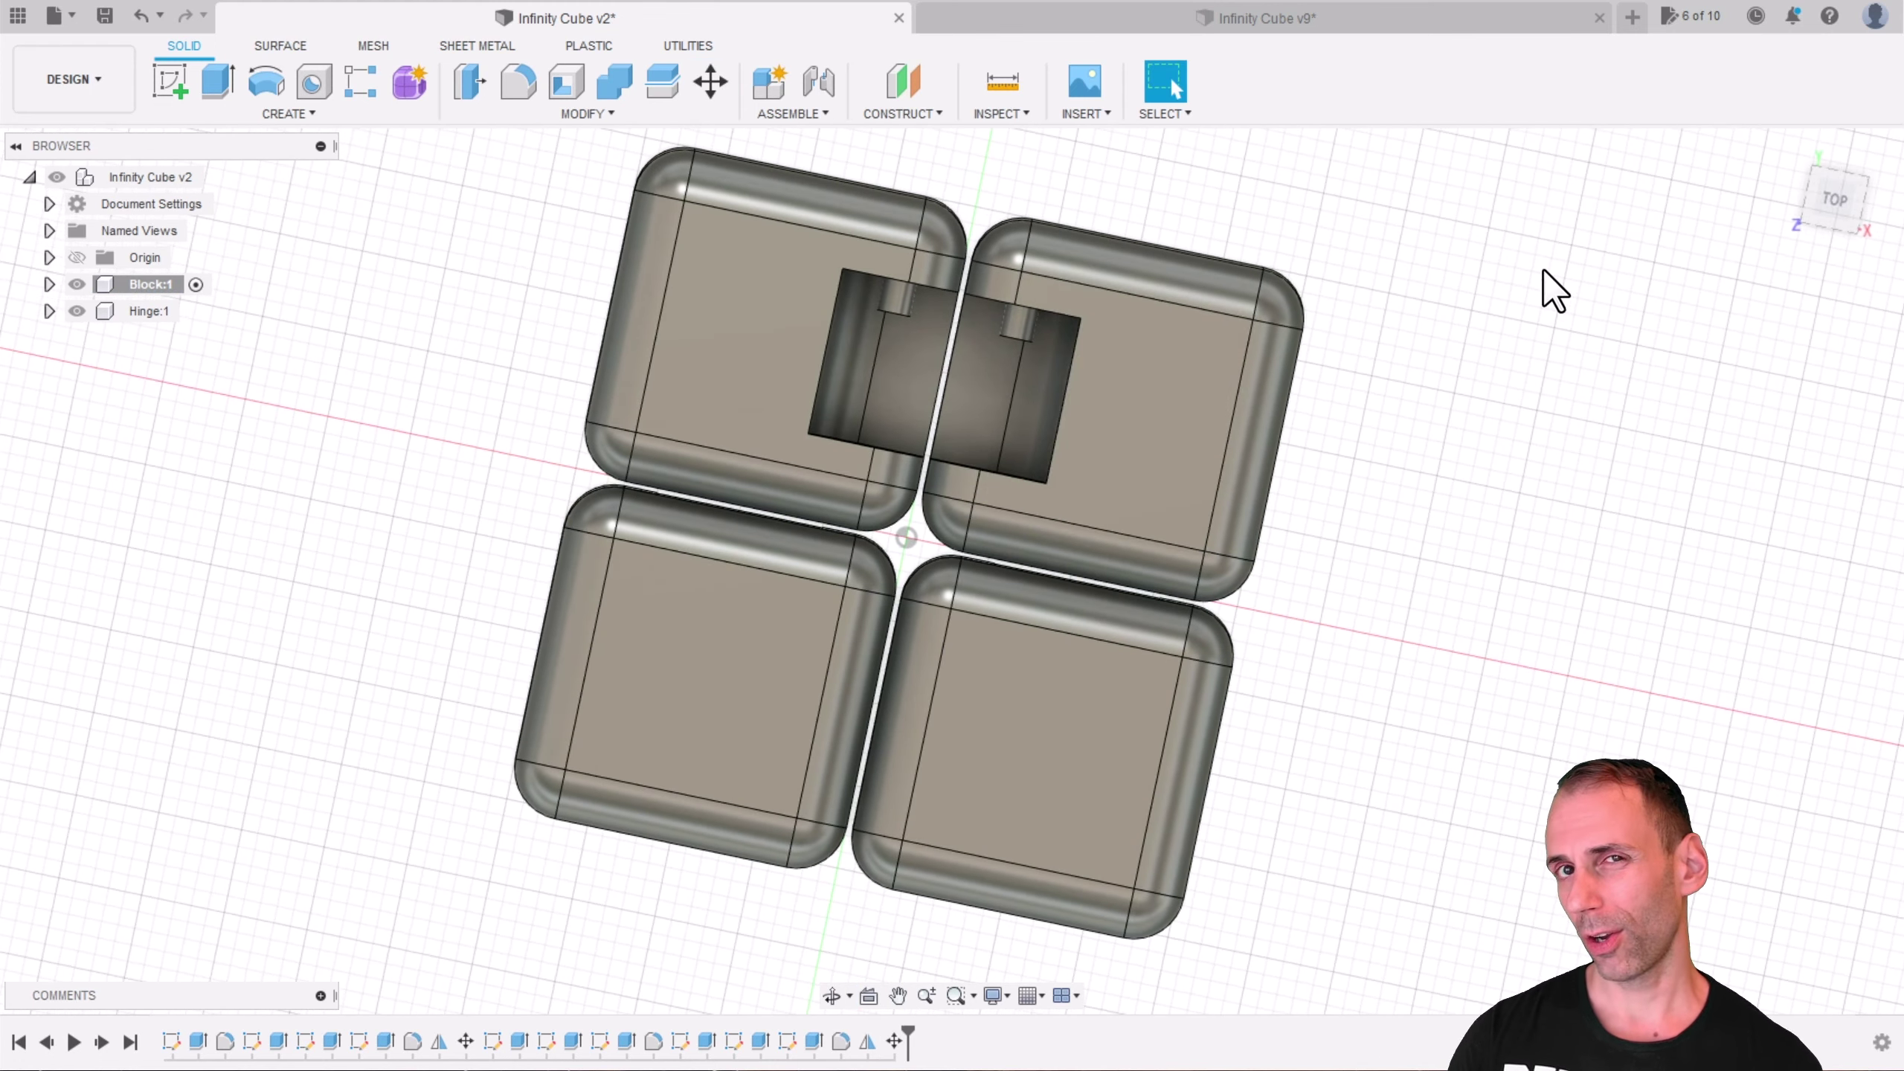
pyautogui.click(1829, 198)
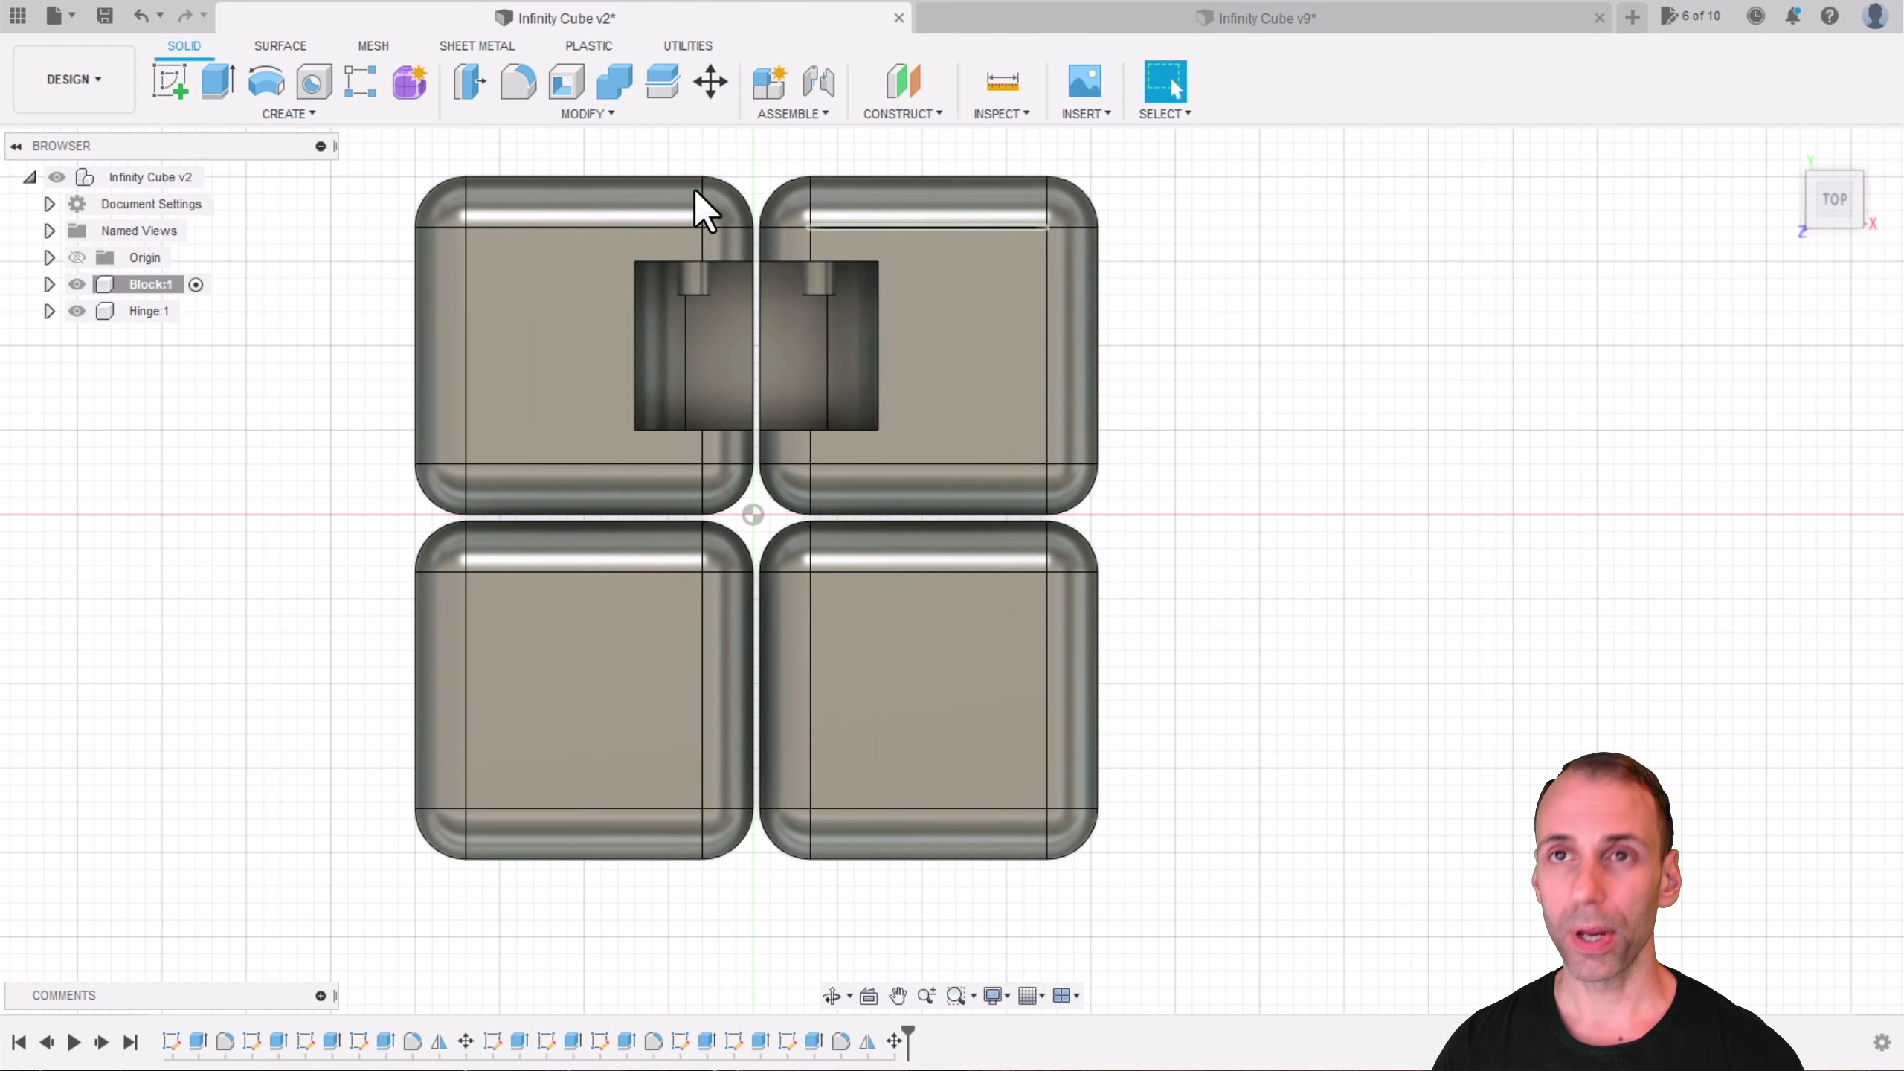
# Step: Start a Mirror feature and select all four rounded block bodies
pyautogui.click(296, 113)
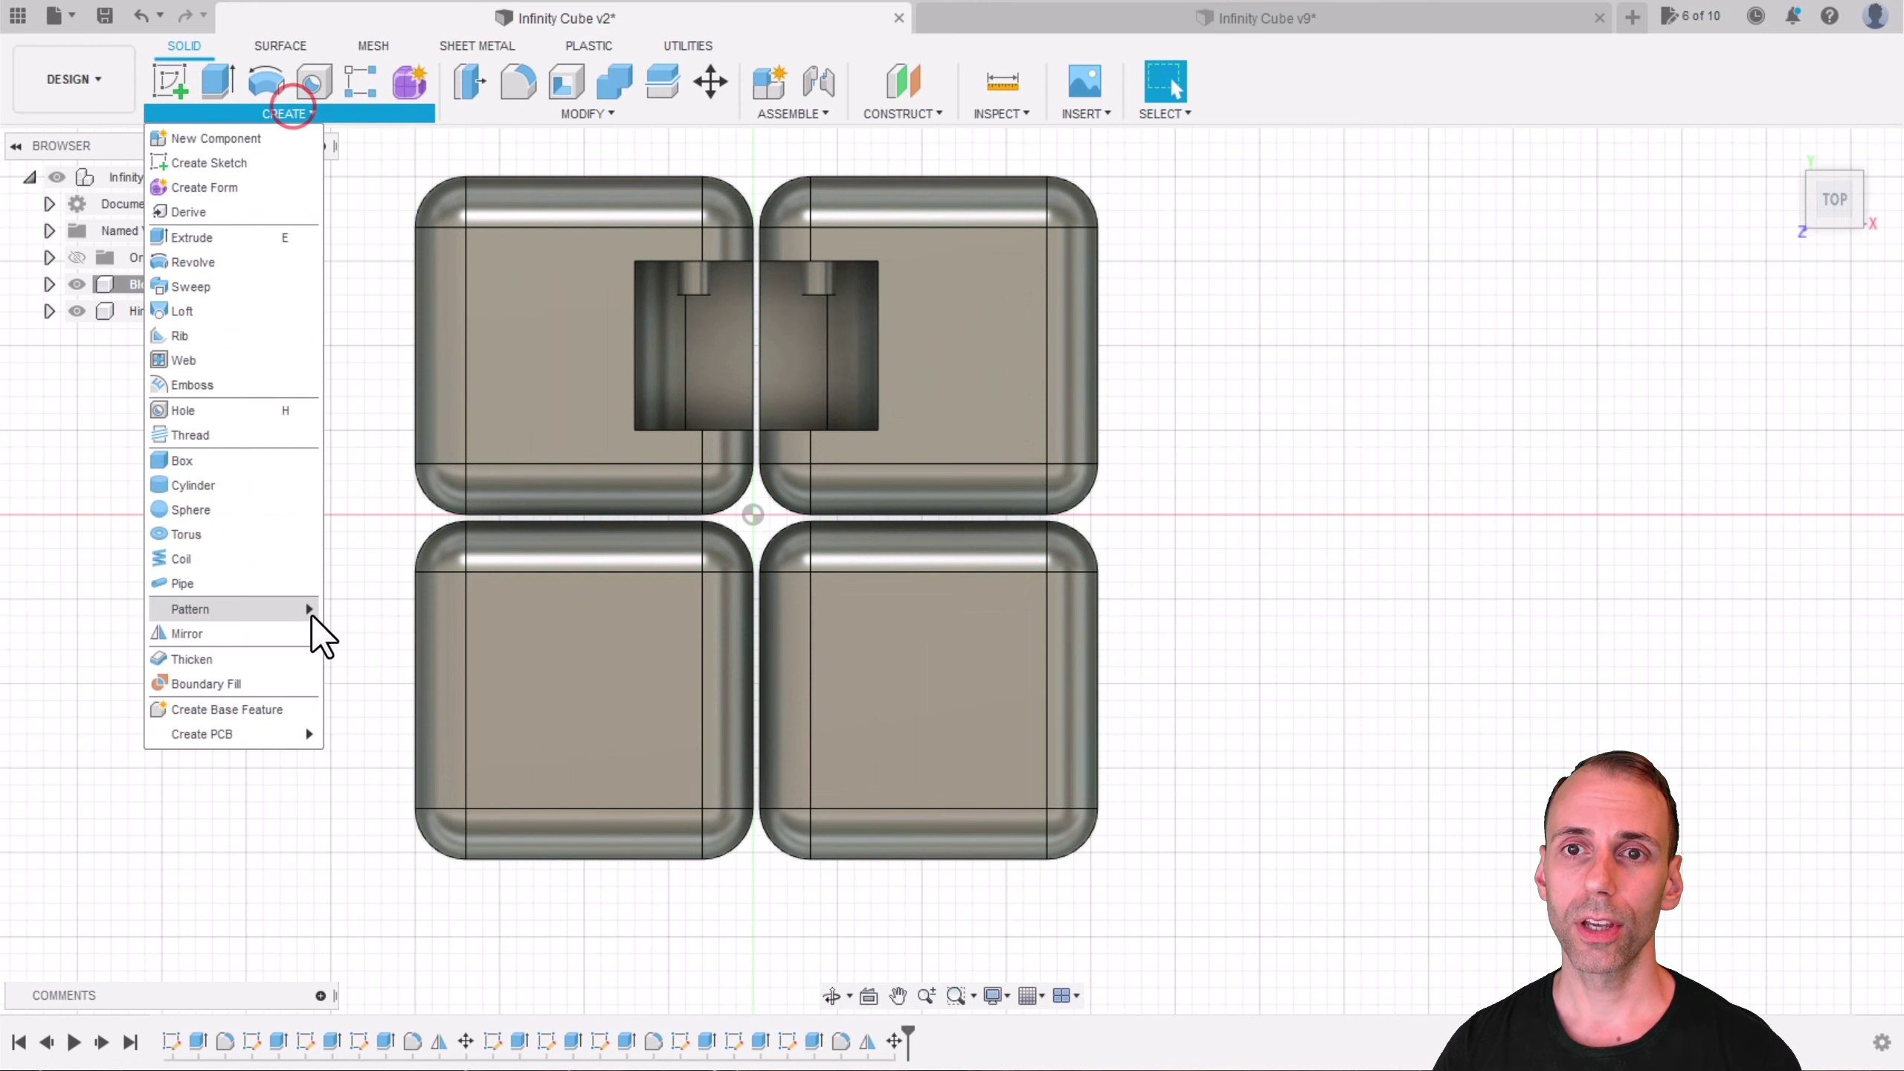
pyautogui.click(244, 634)
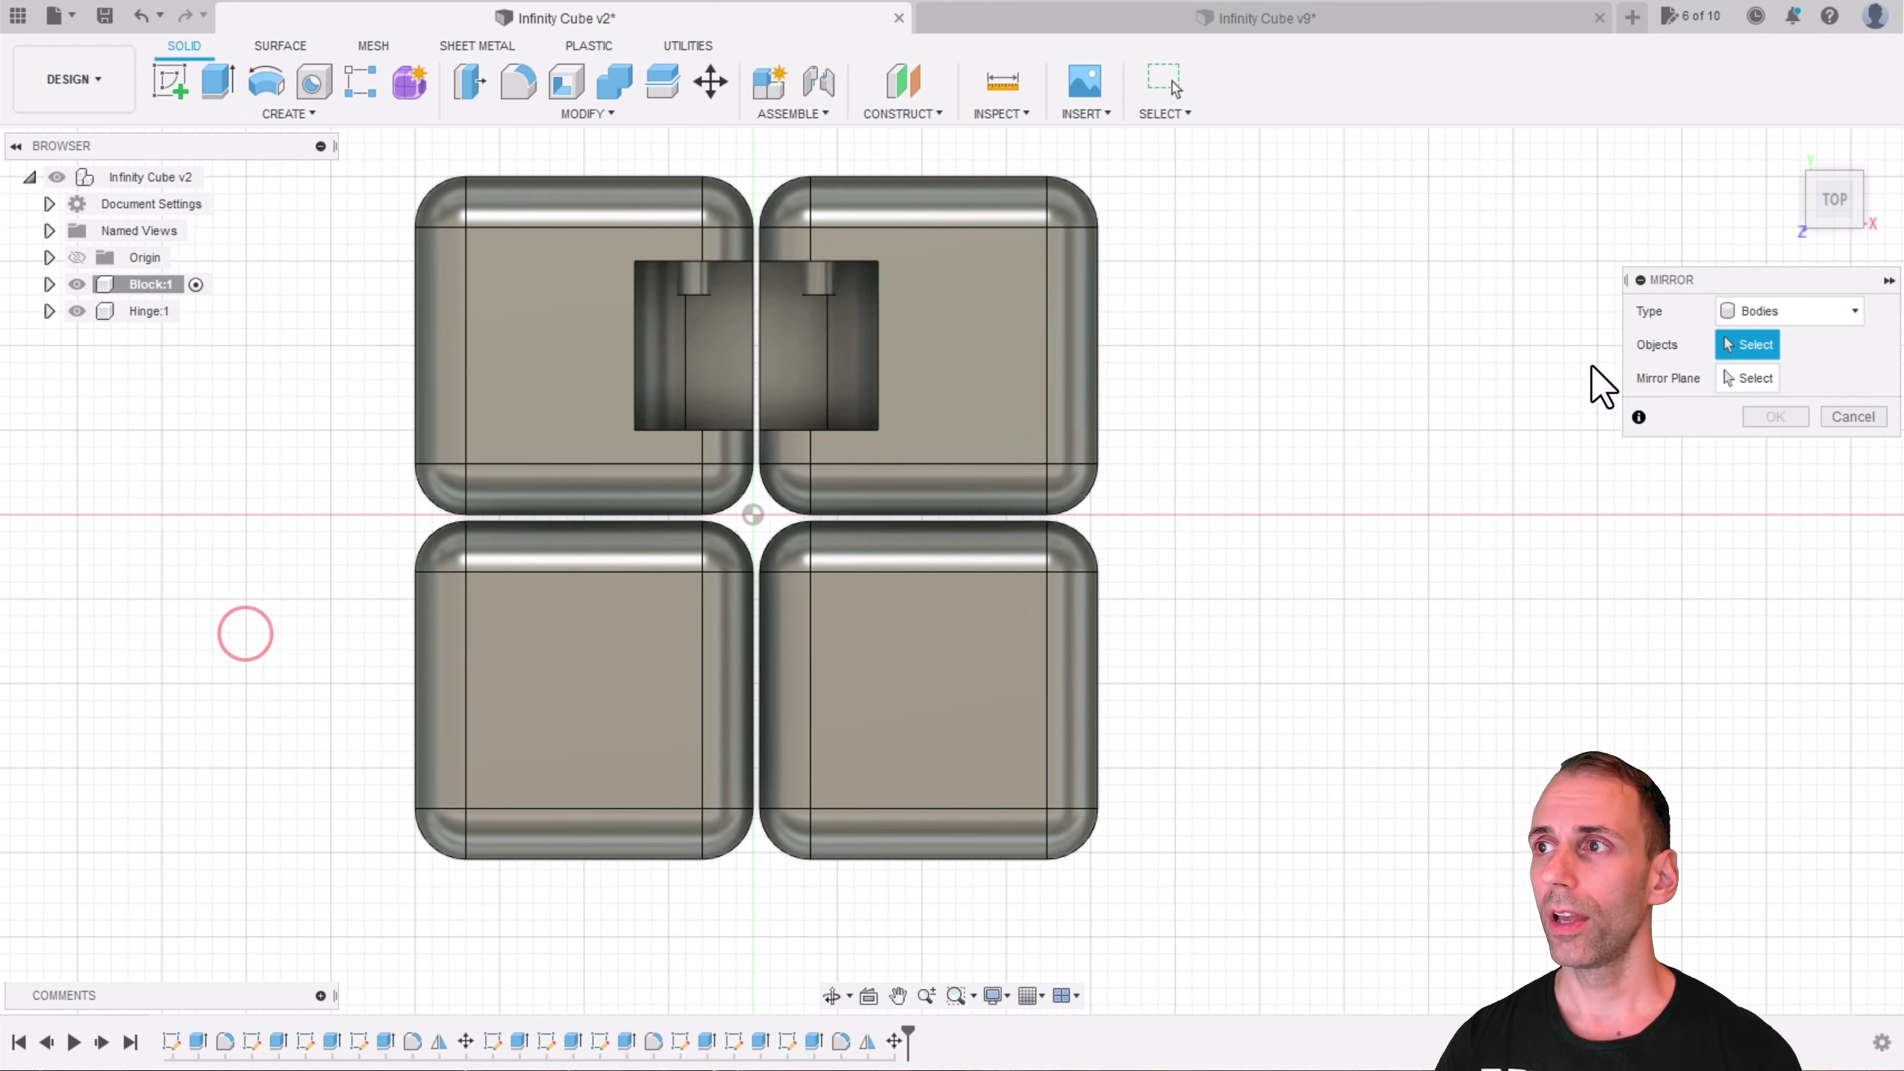
pyautogui.click(561, 329)
pyautogui.click(882, 336)
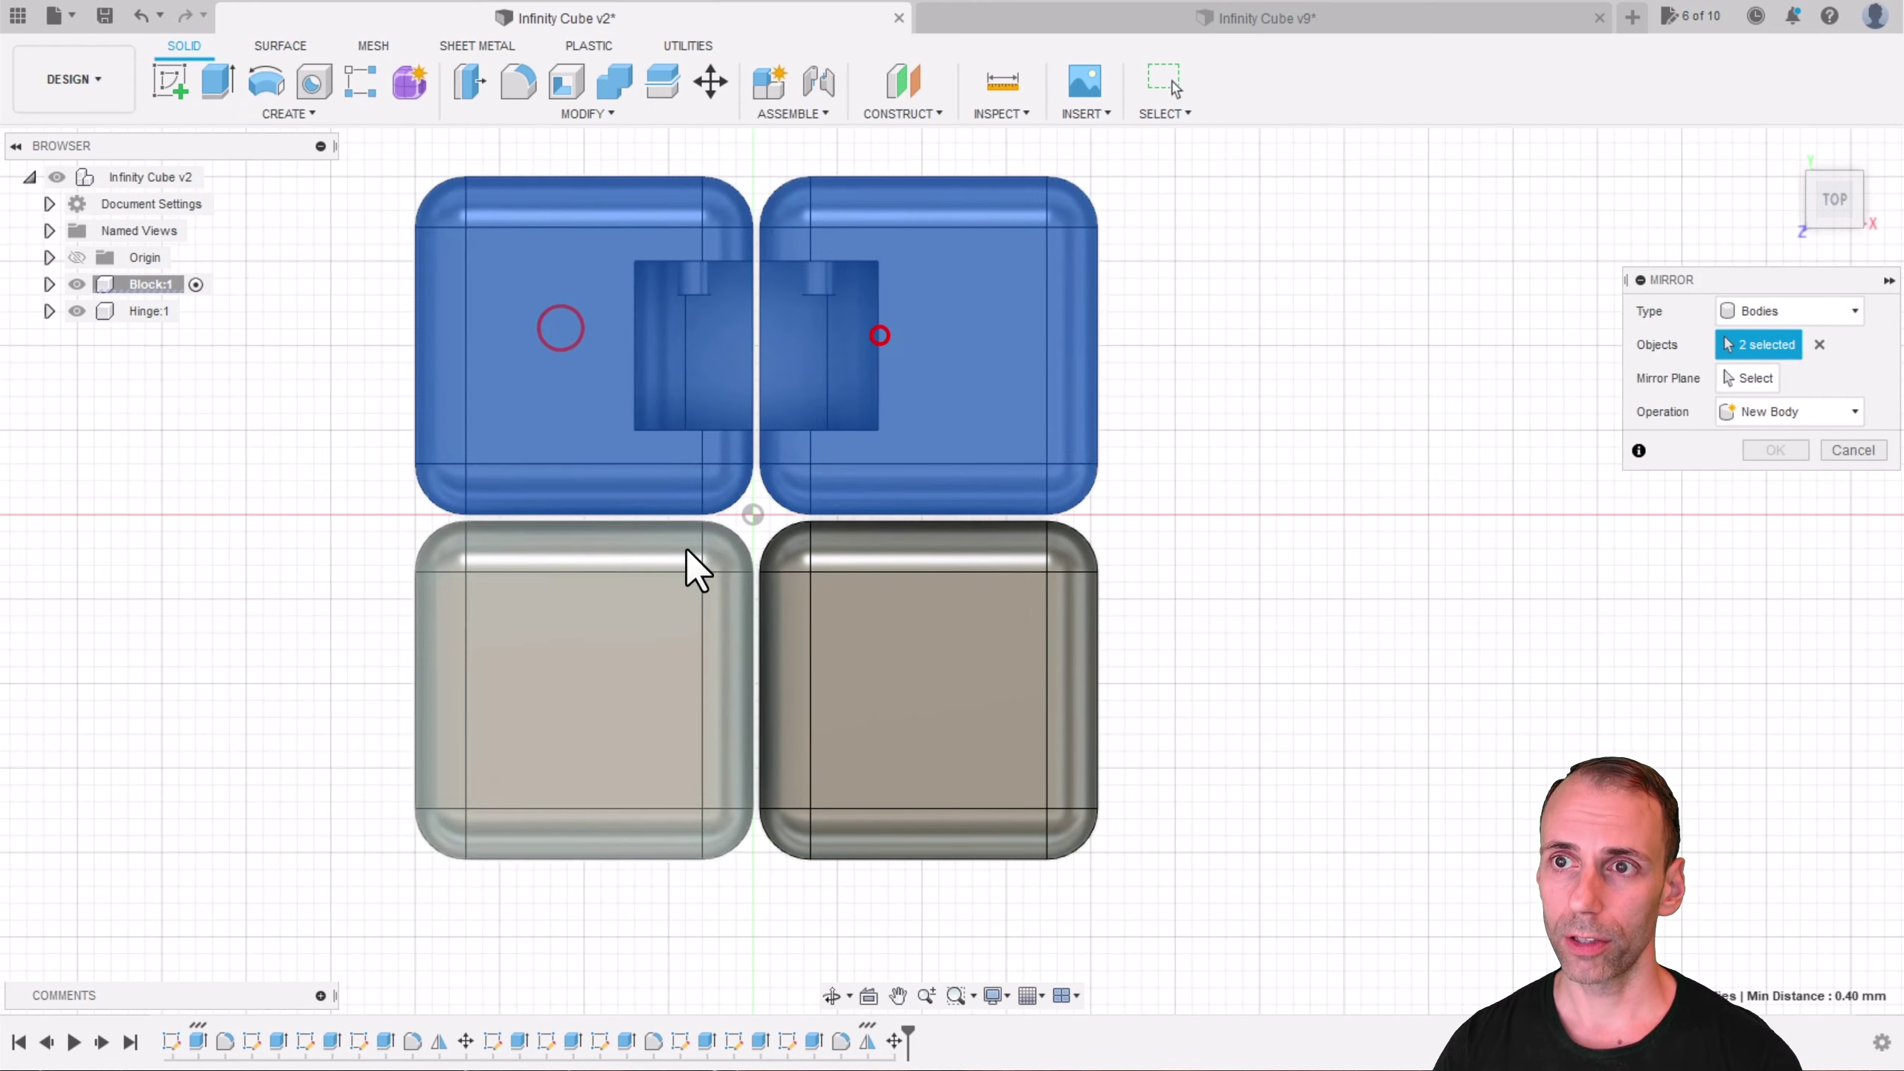
pyautogui.click(563, 685)
pyautogui.click(924, 647)
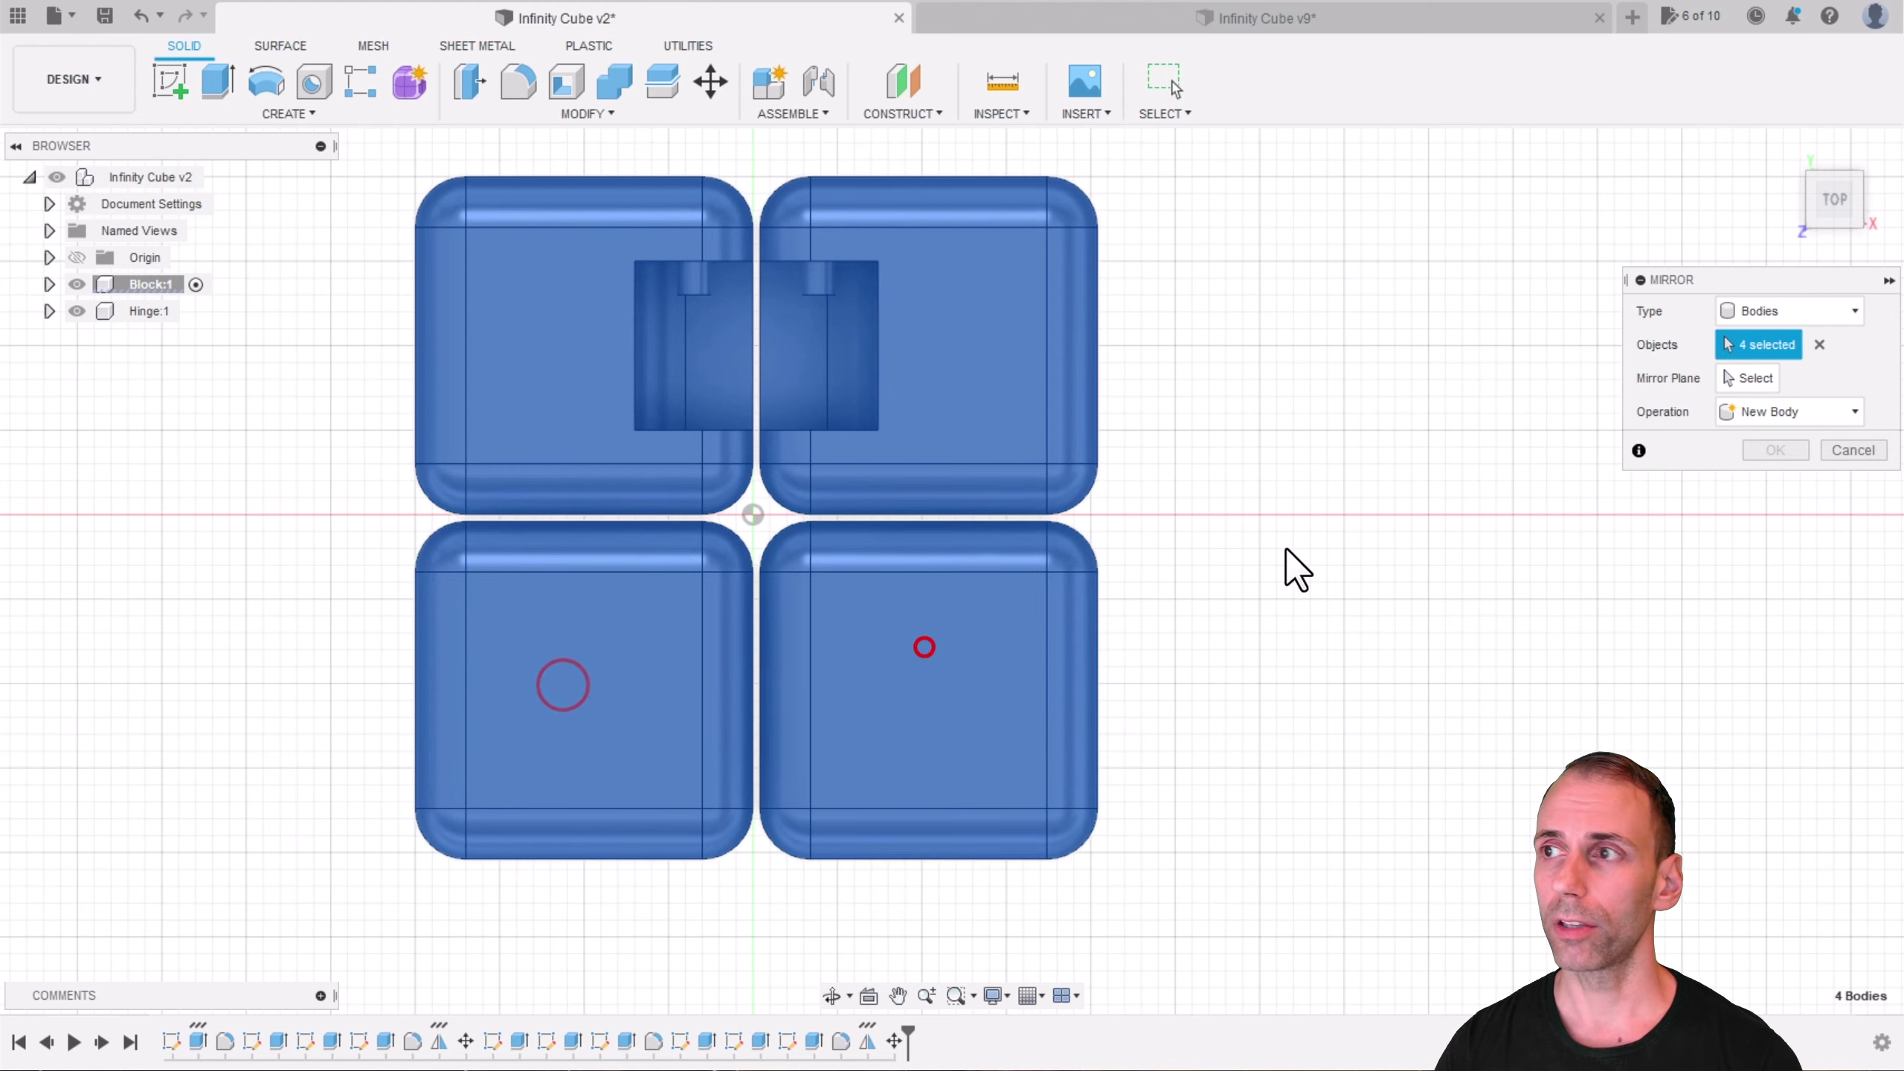
# Step: Mirror the four blocks across the front face as new bodies, making eight blocks
pyautogui.click(1742, 378)
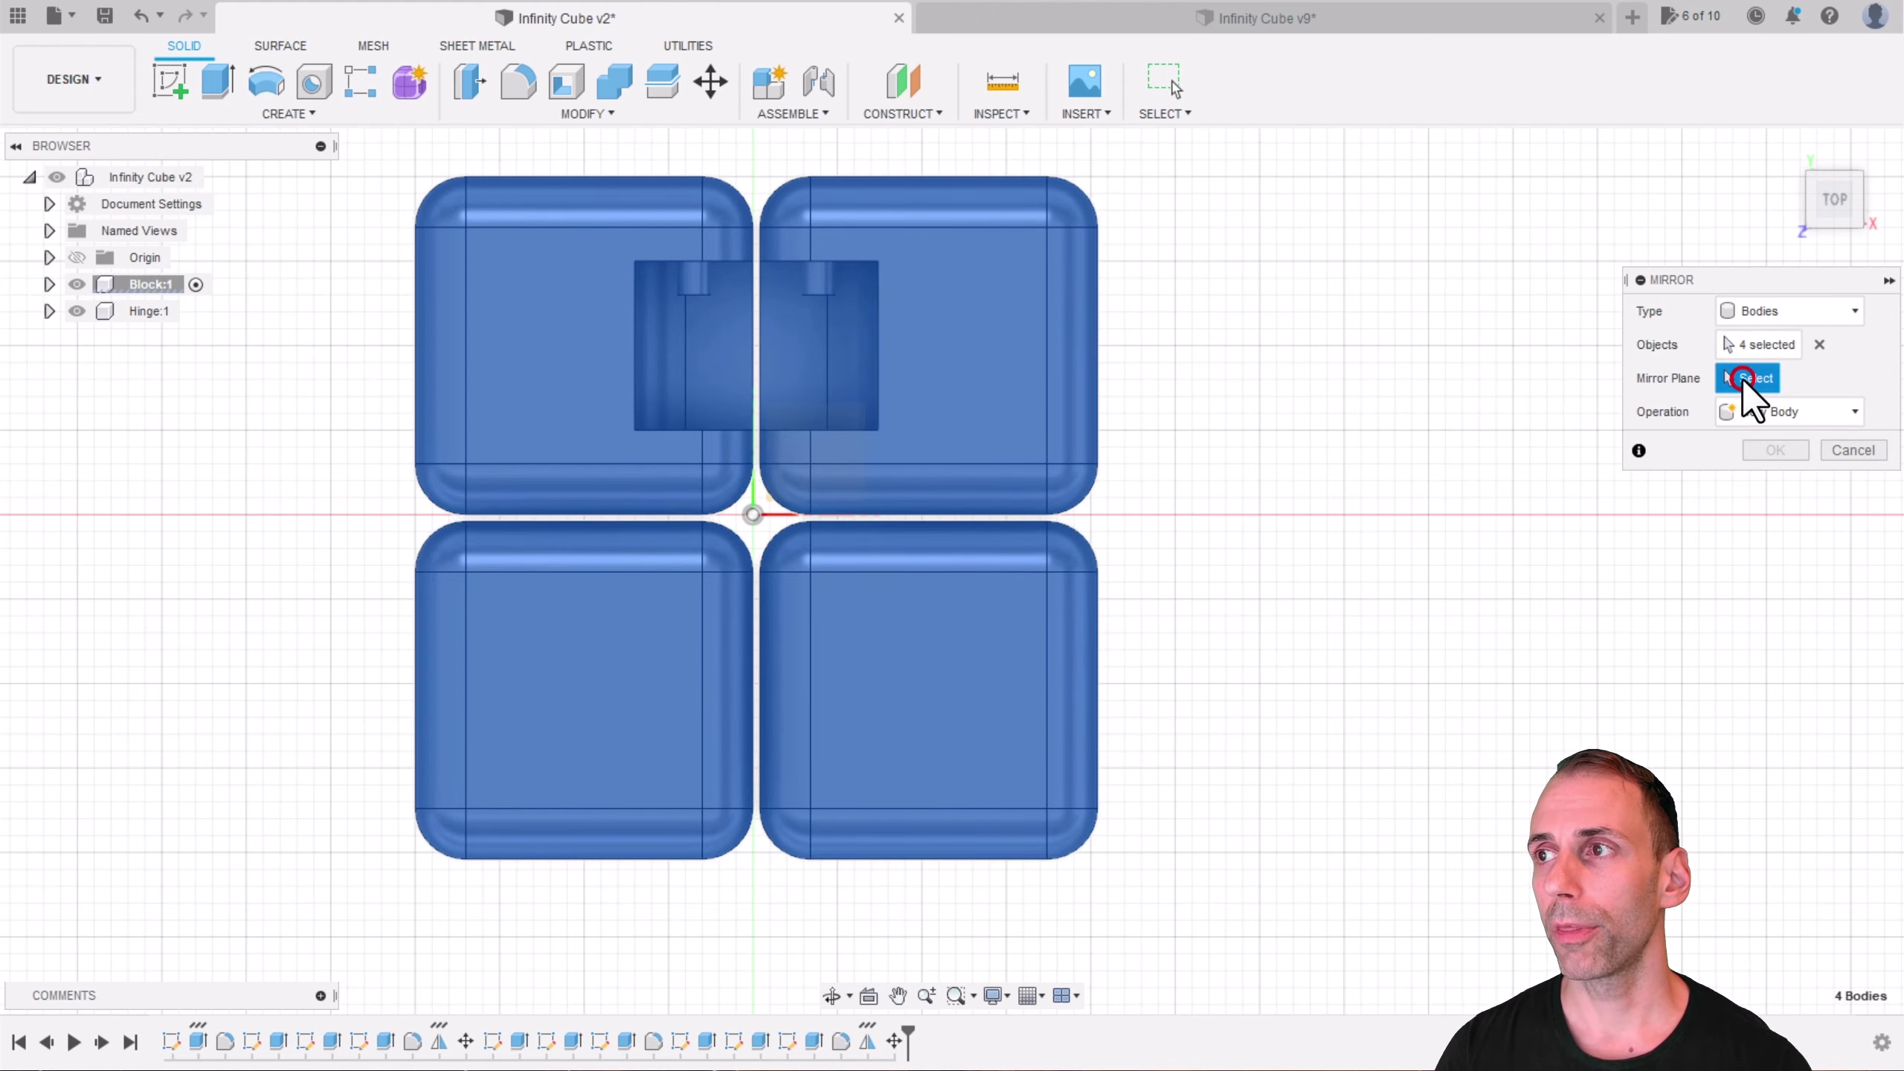
pyautogui.keyDown('shift'); pyautogui.moveTo(1420, 526); pyautogui.dragTo(1372, 459, button='middle'); pyautogui.keyUp('shift')
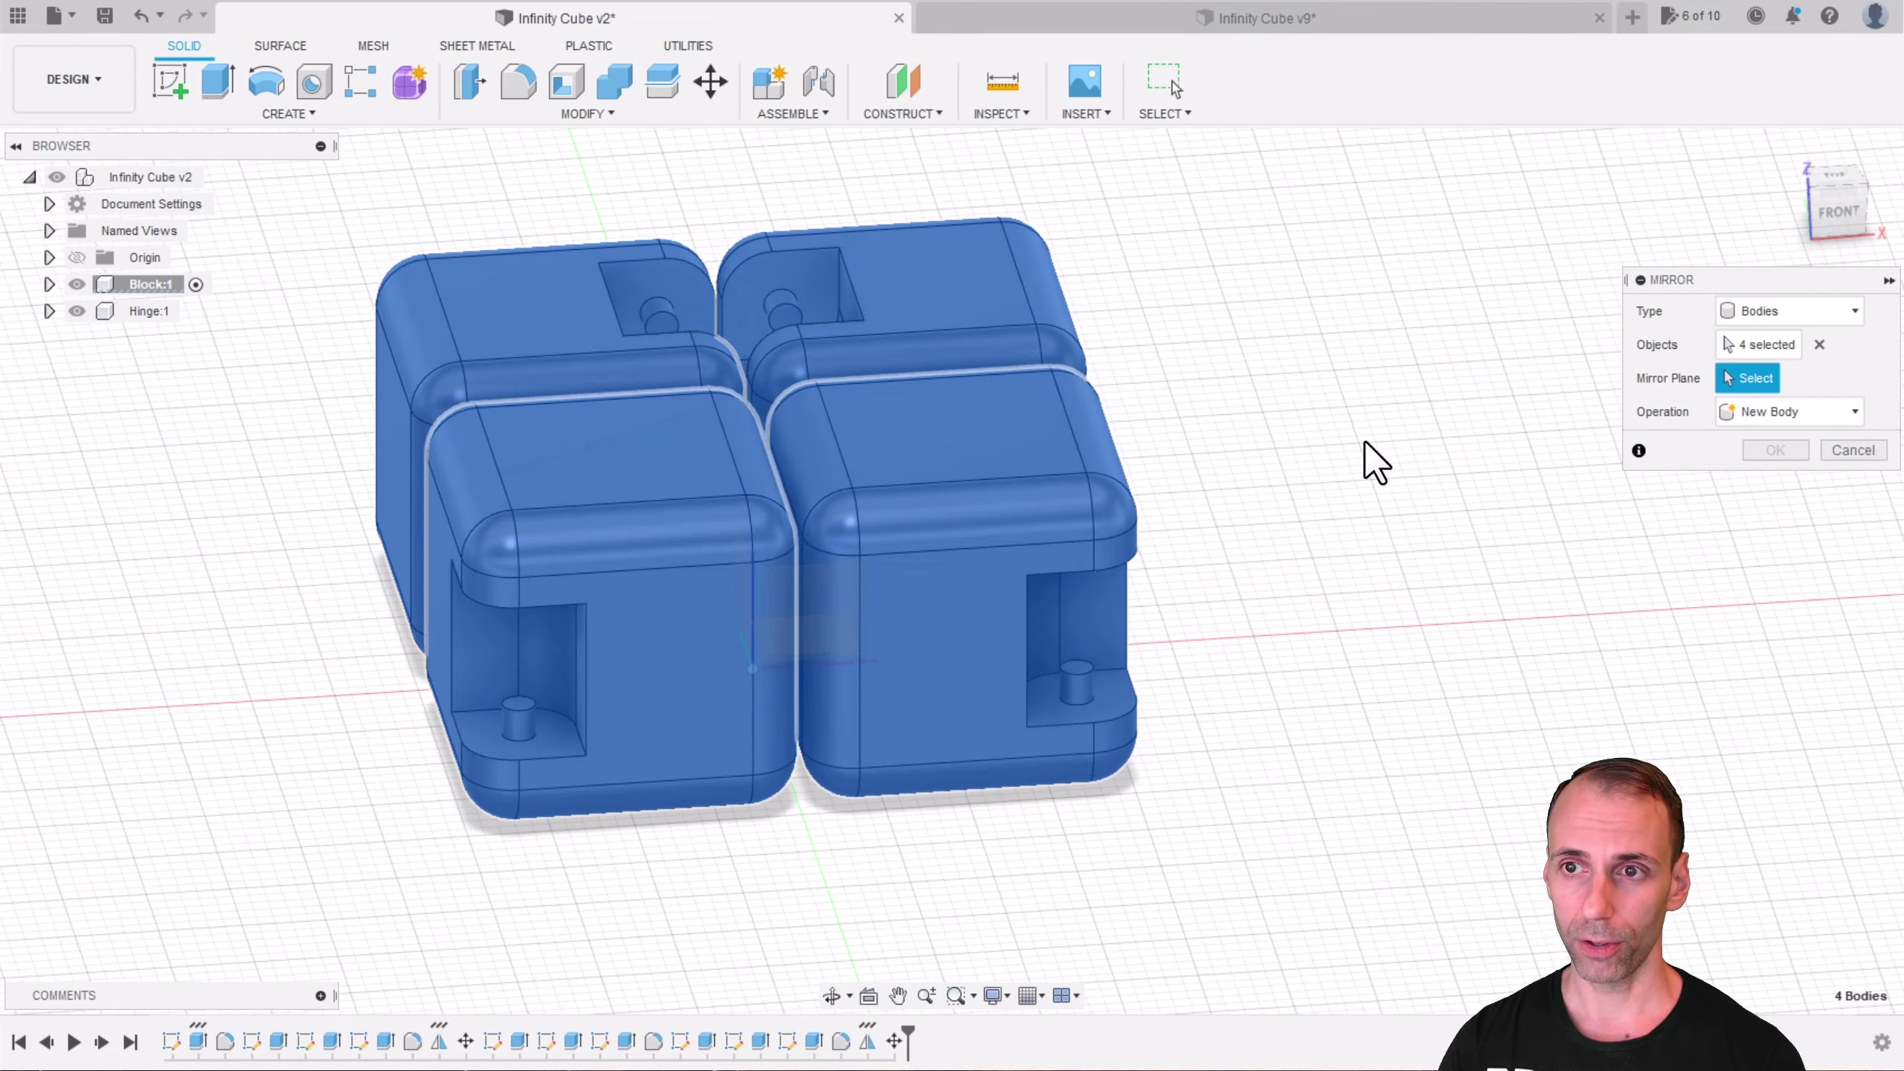
pyautogui.click(735, 682)
pyautogui.keyDown('shift'); pyautogui.moveTo(1307, 566); pyautogui.dragTo(1275, 616, button='middle'); pyautogui.keyUp('shift')
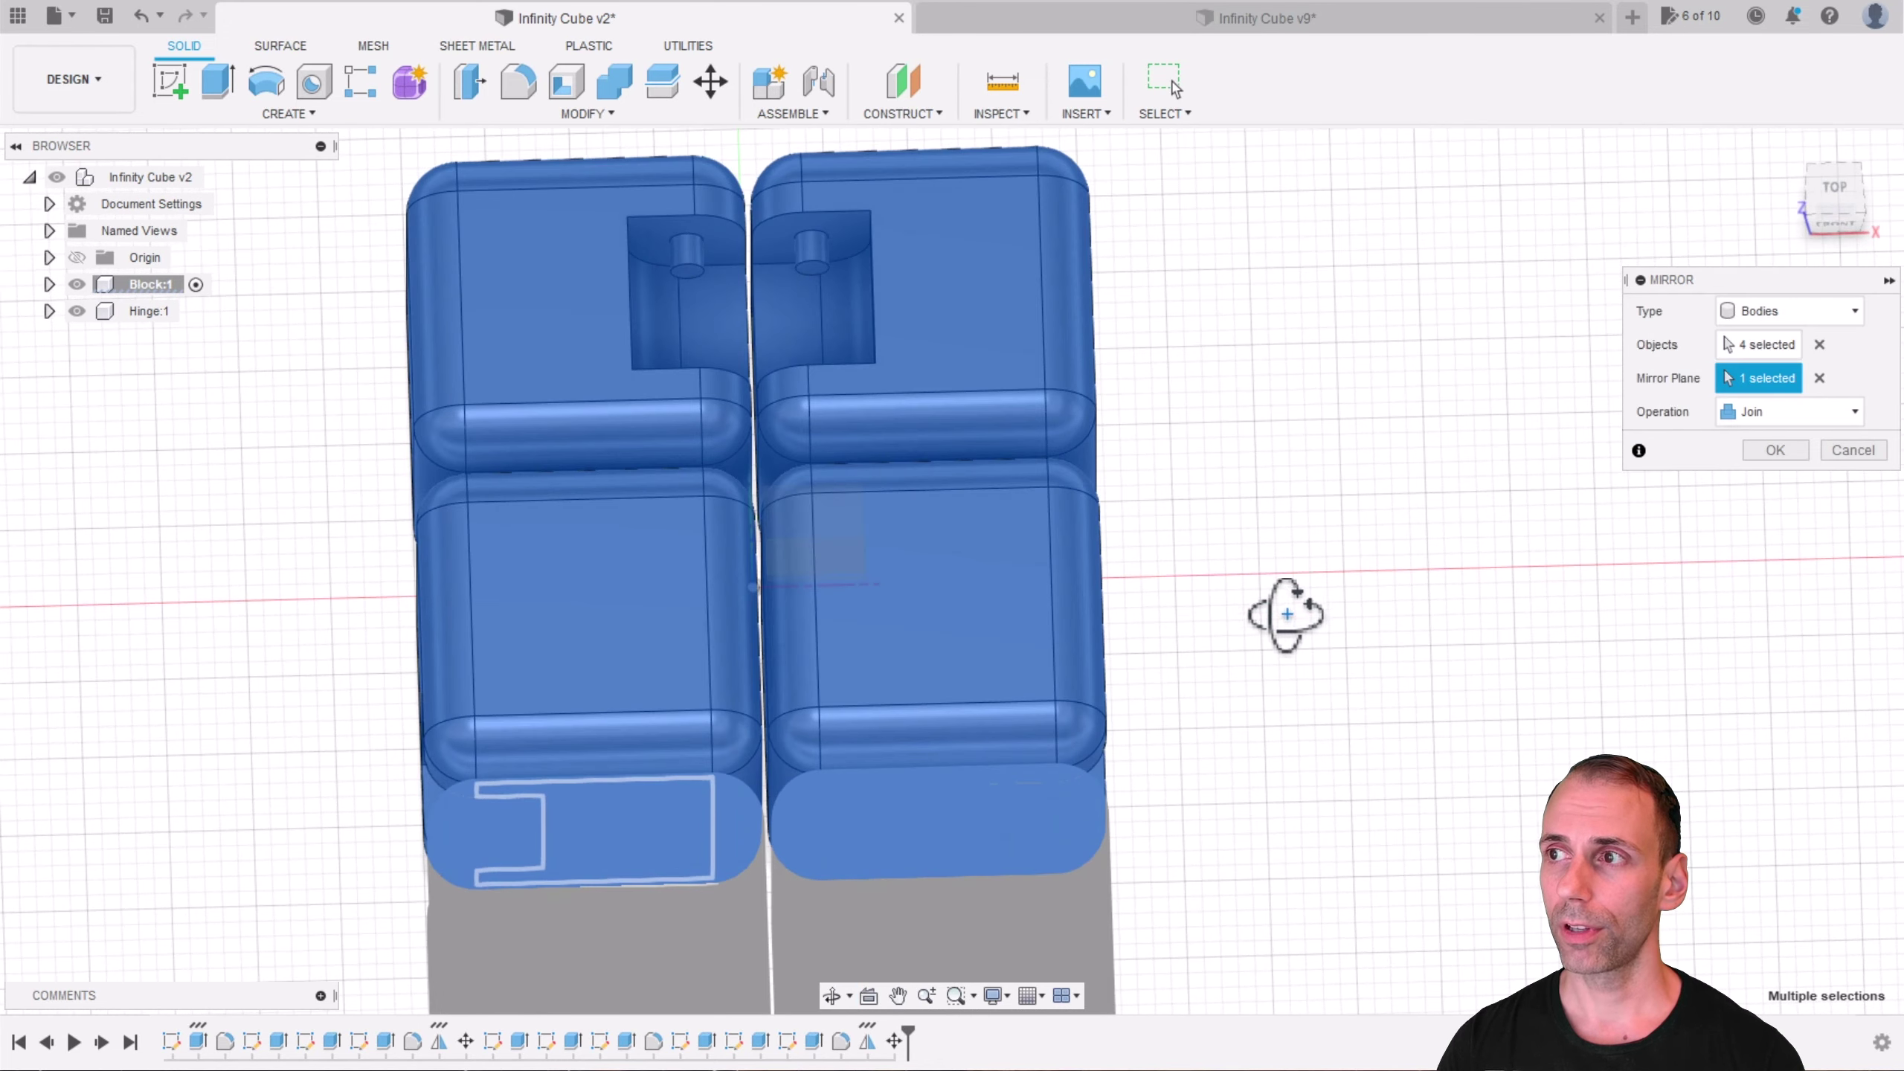
pyautogui.click(1763, 410)
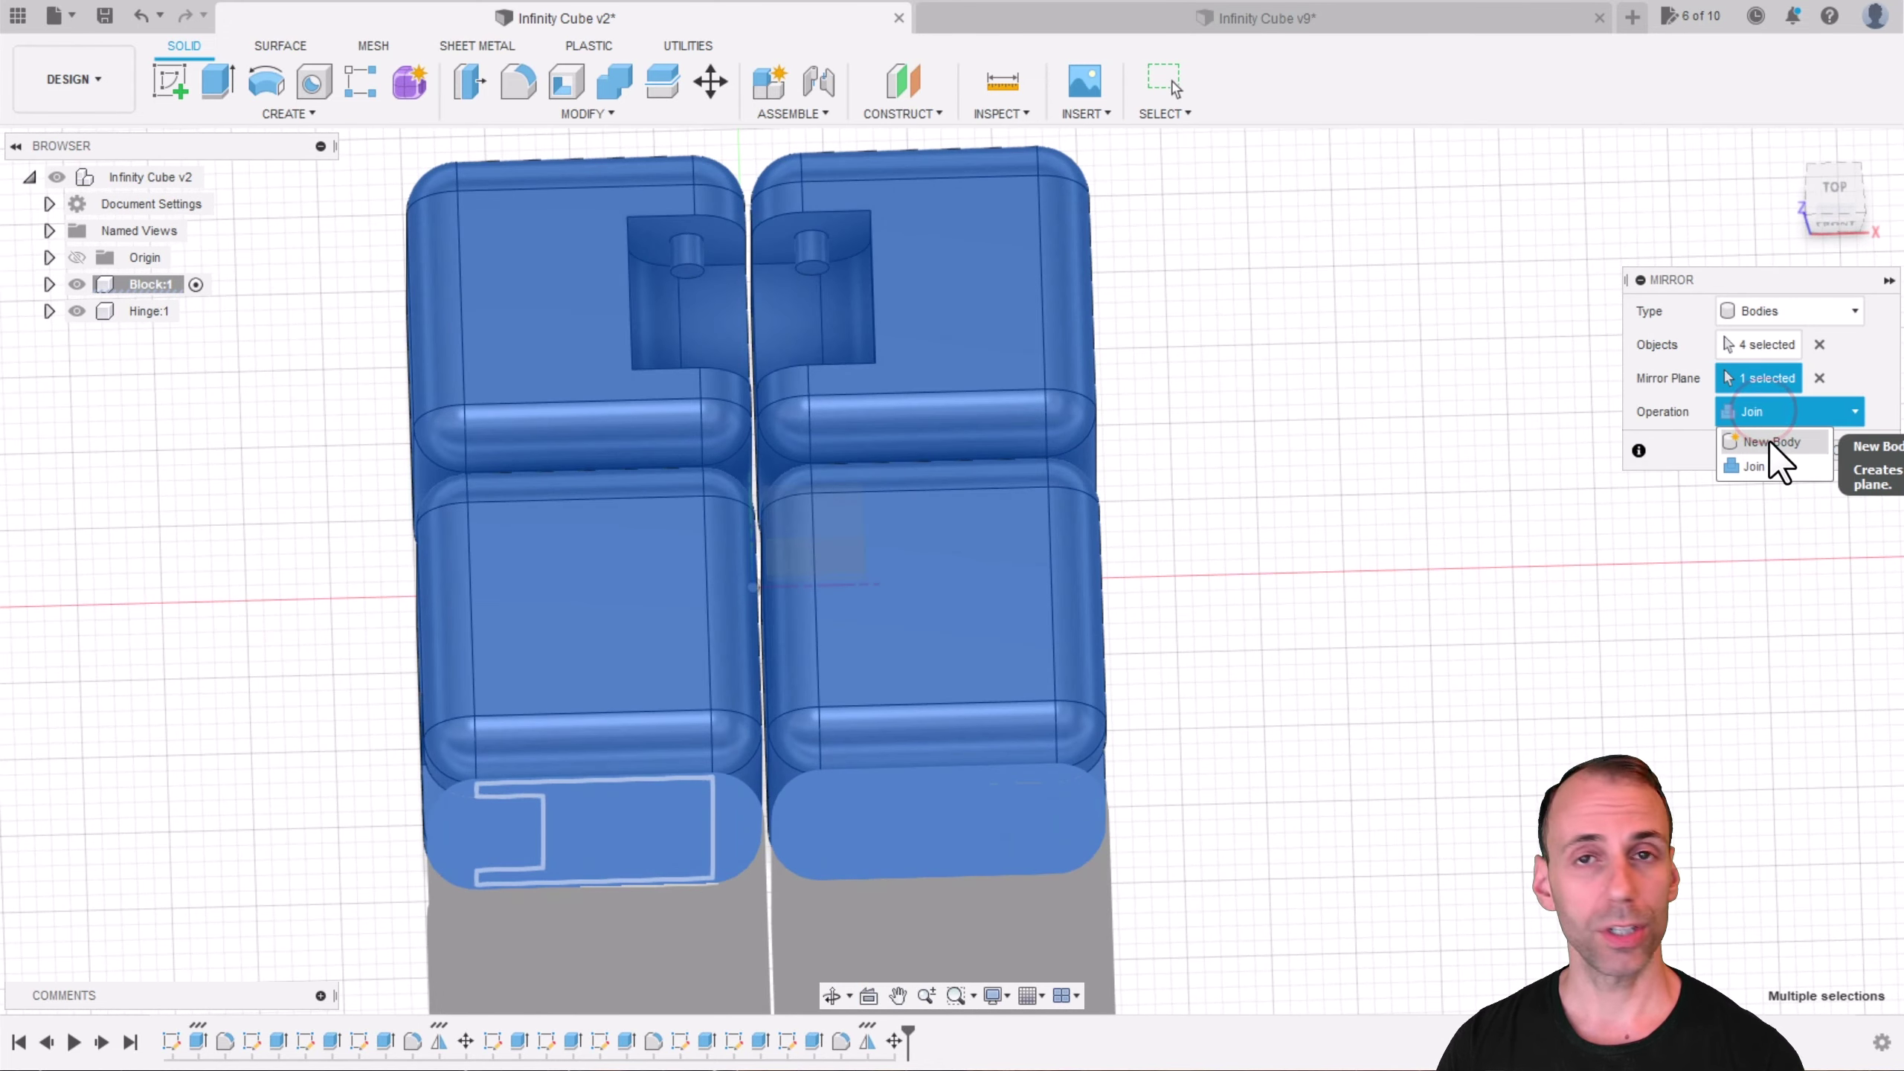
pyautogui.click(1769, 440)
pyautogui.click(1773, 453)
pyautogui.scroll(-3, 1327, 618)
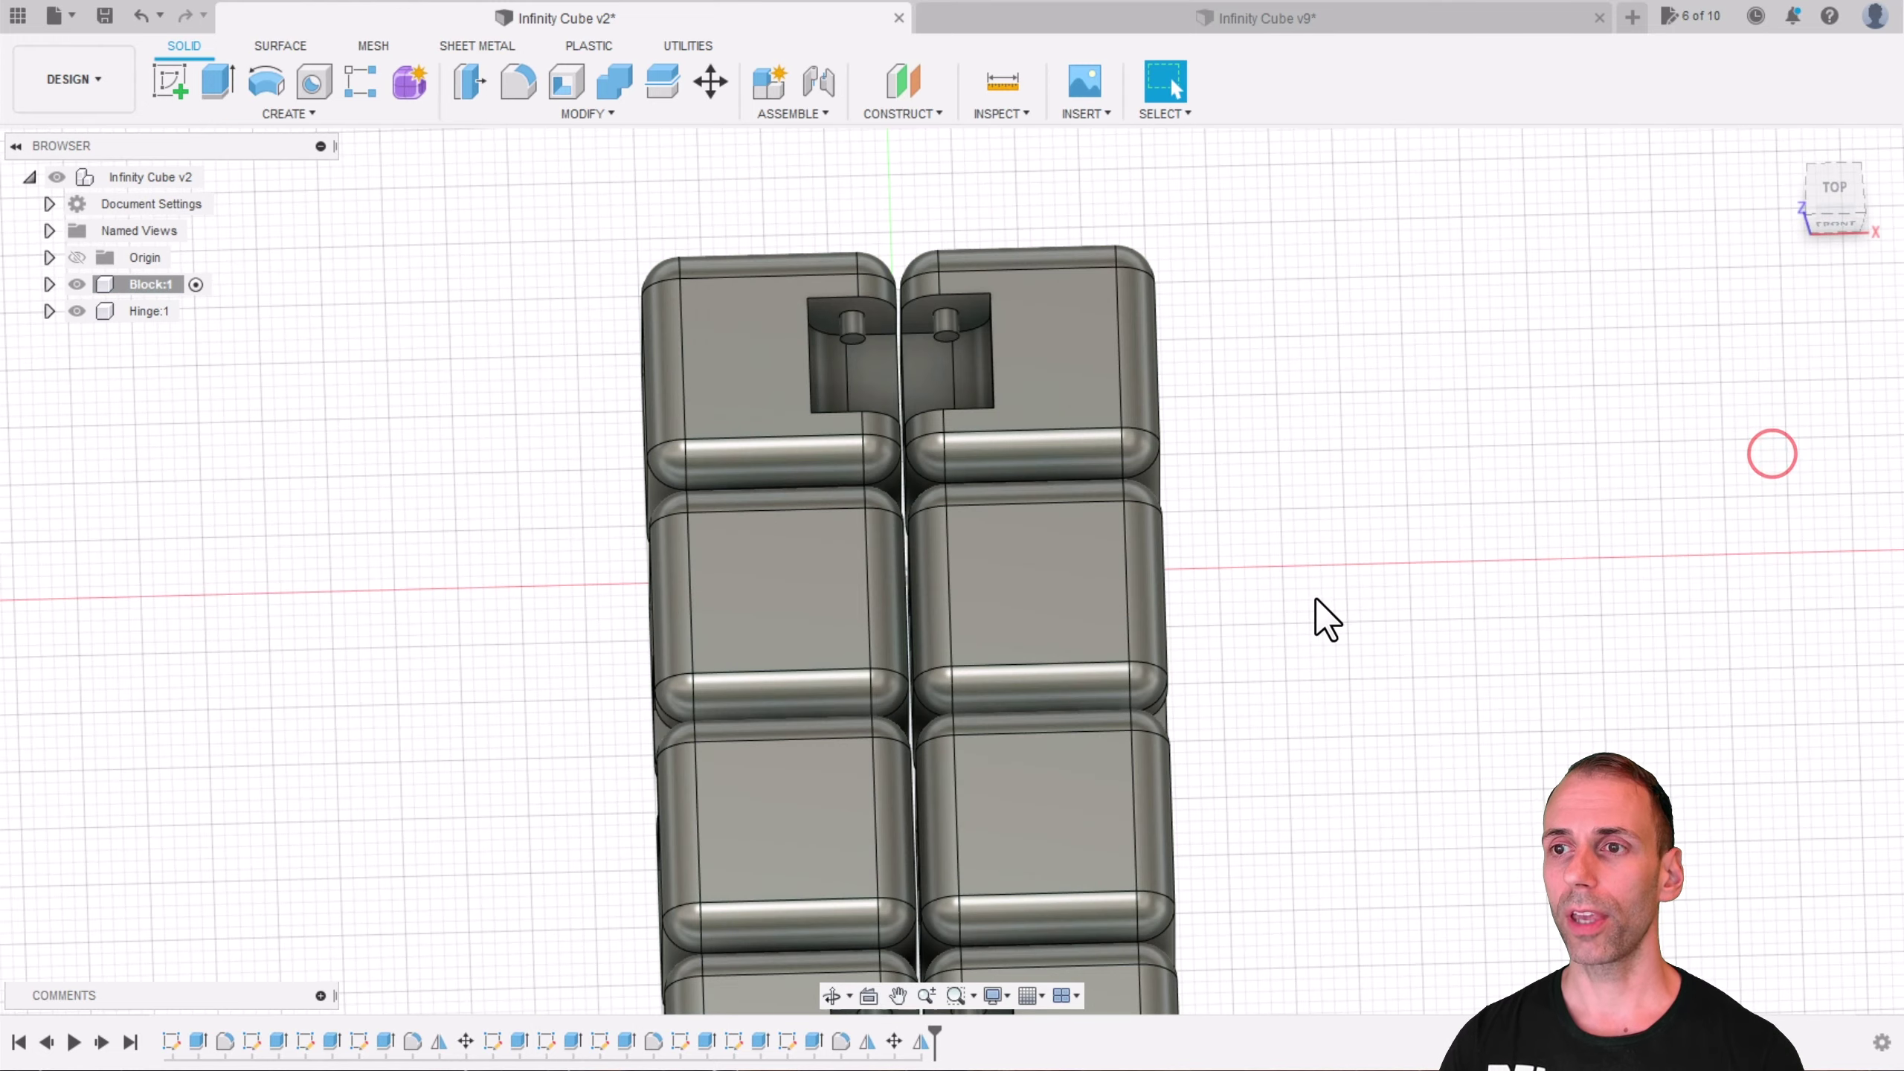
pyautogui.keyDown('shift'); pyautogui.moveTo(1316, 600); pyautogui.dragTo(1590, 334, button='middle'); pyautogui.keyUp('shift')
pyautogui.click(1823, 206)
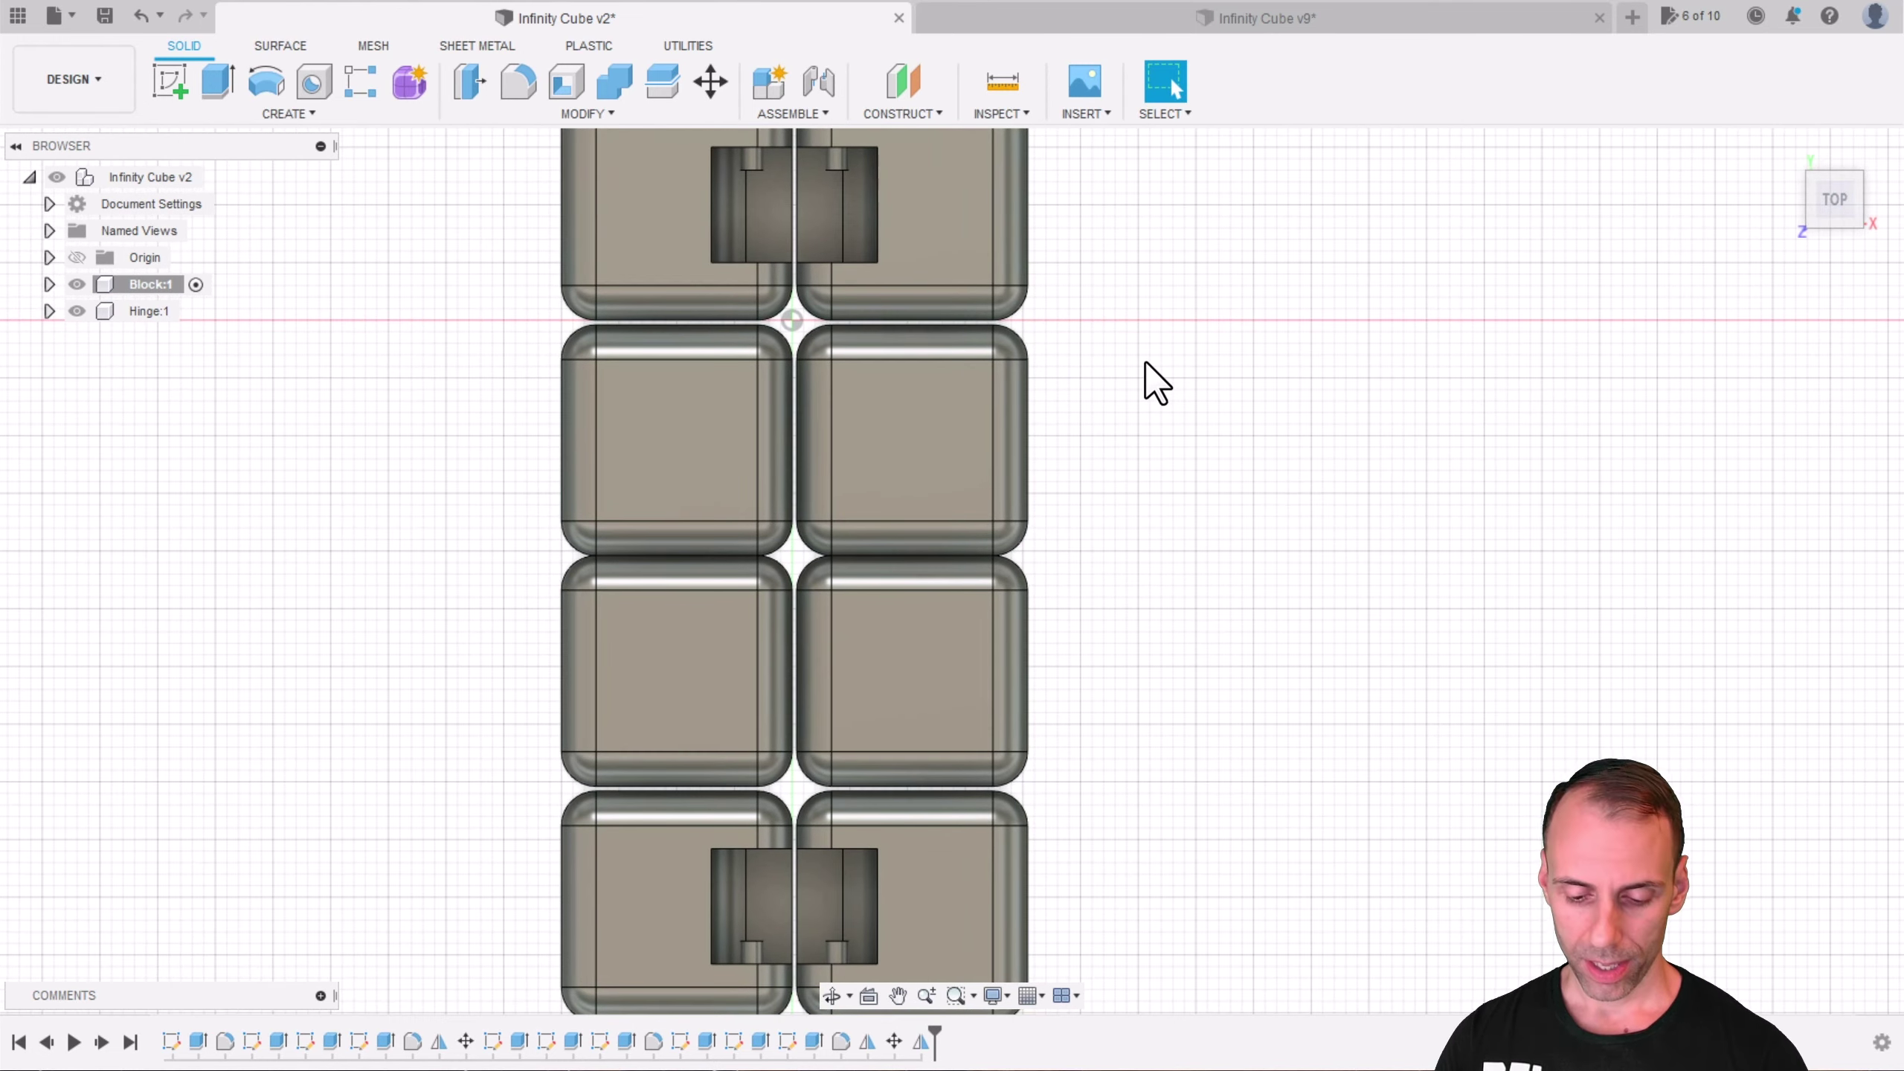
# Step: Move the four lower blocks -0.4 mm along Y with the Move tool (M)
pyautogui.press('m')
pyautogui.click(706, 643)
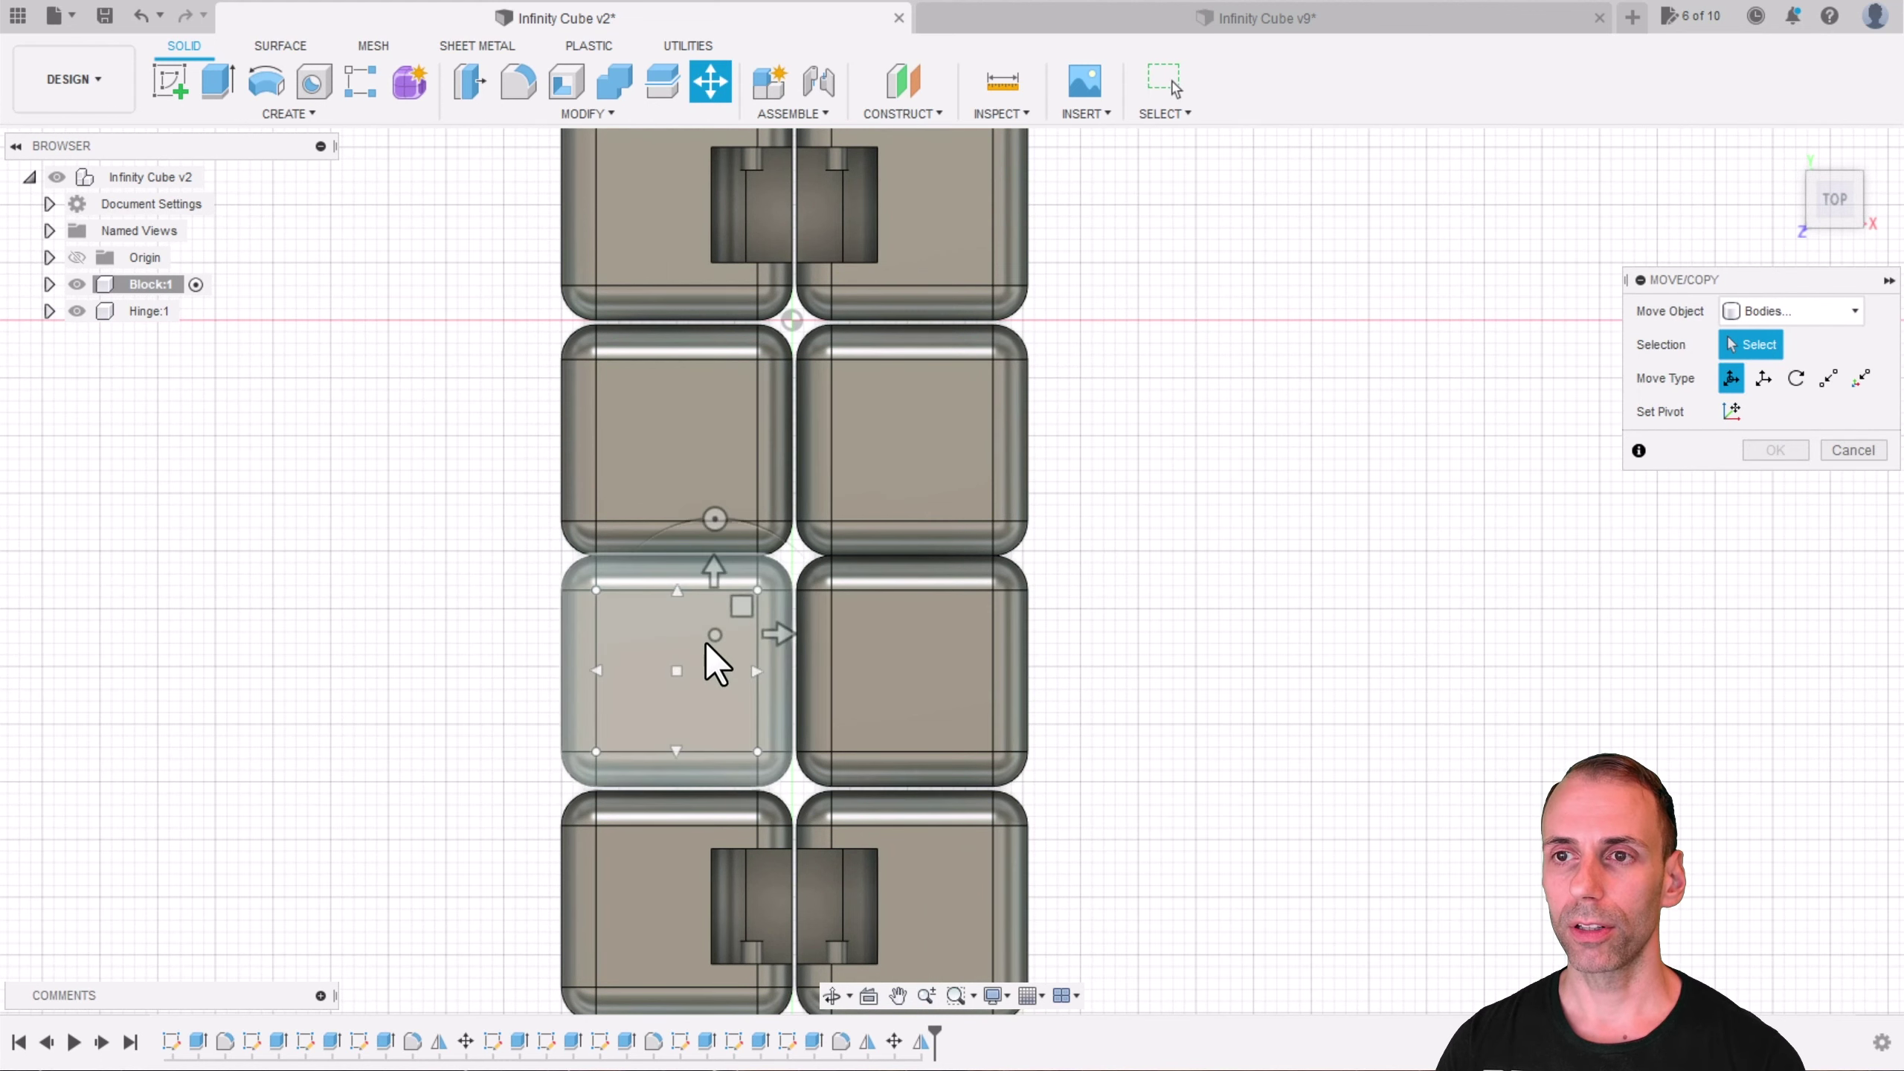
pyautogui.click(671, 670)
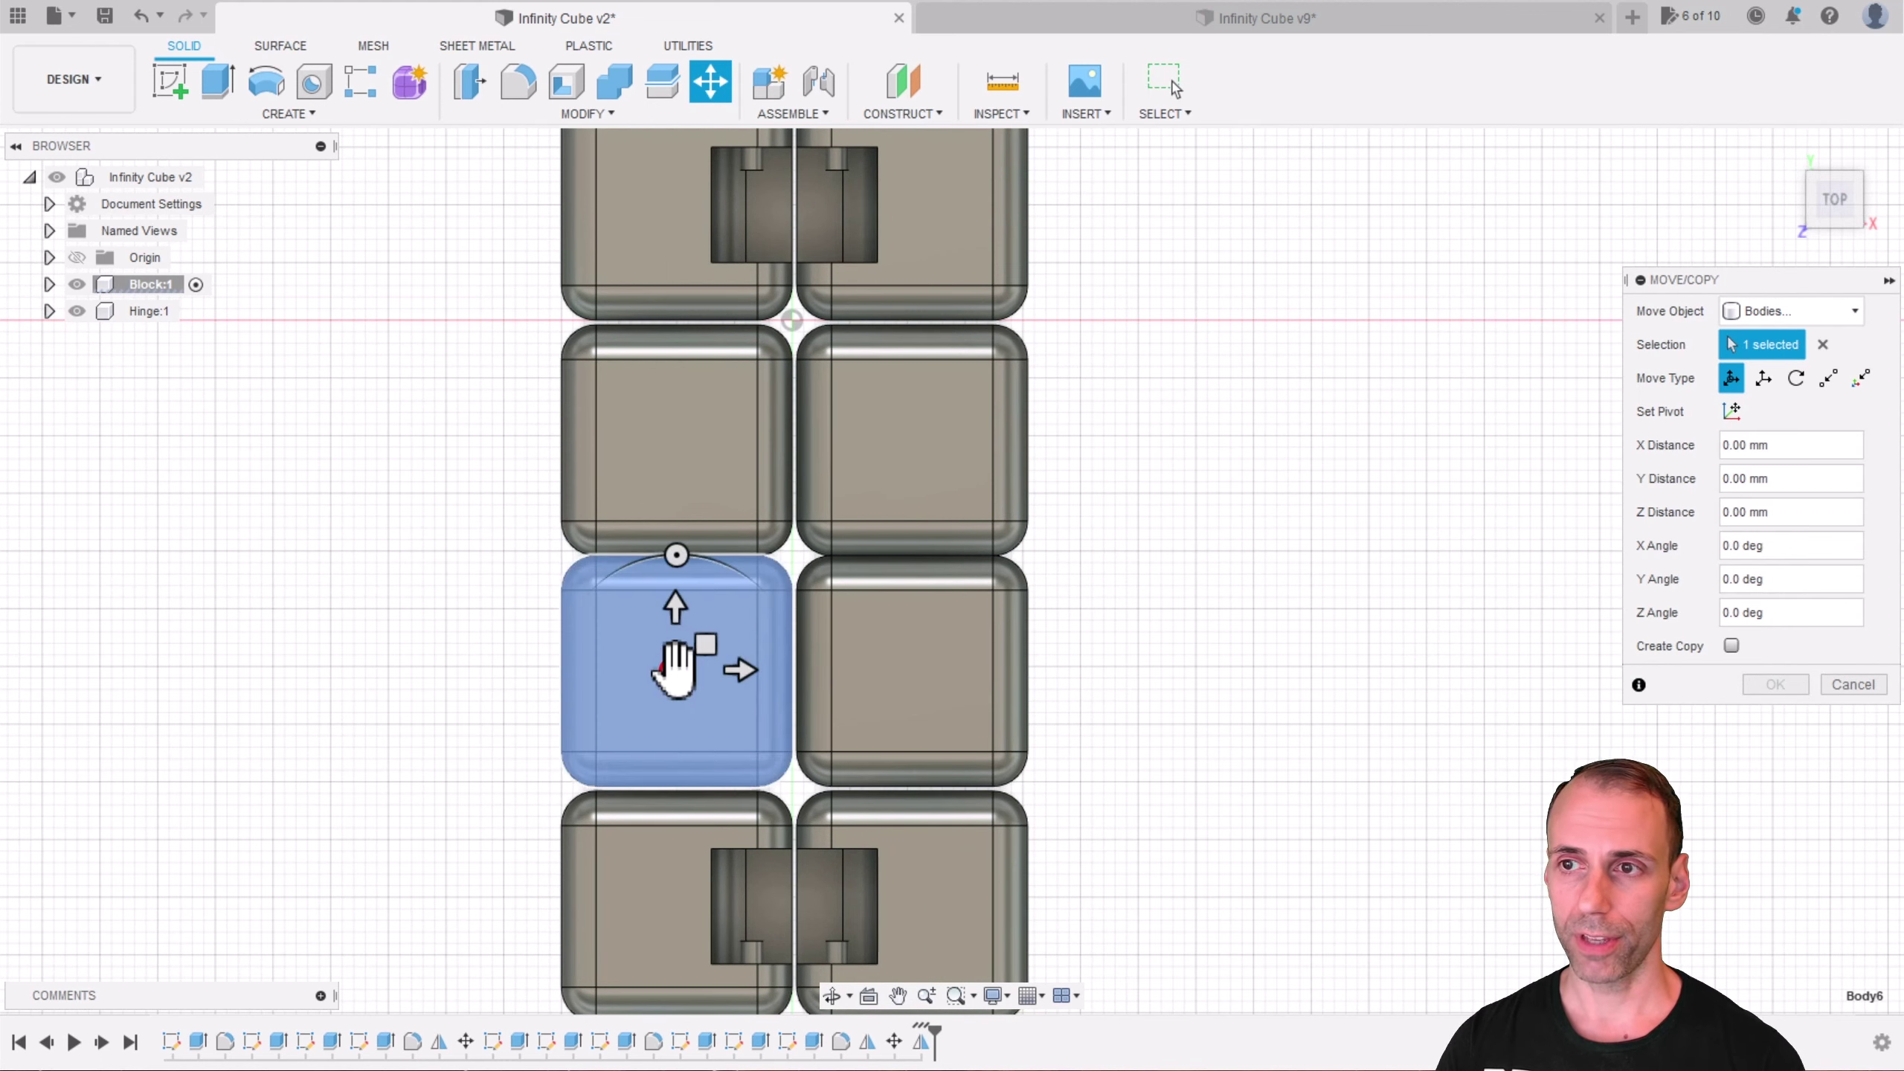
pyautogui.click(915, 656)
pyautogui.click(640, 882)
pyautogui.click(921, 882)
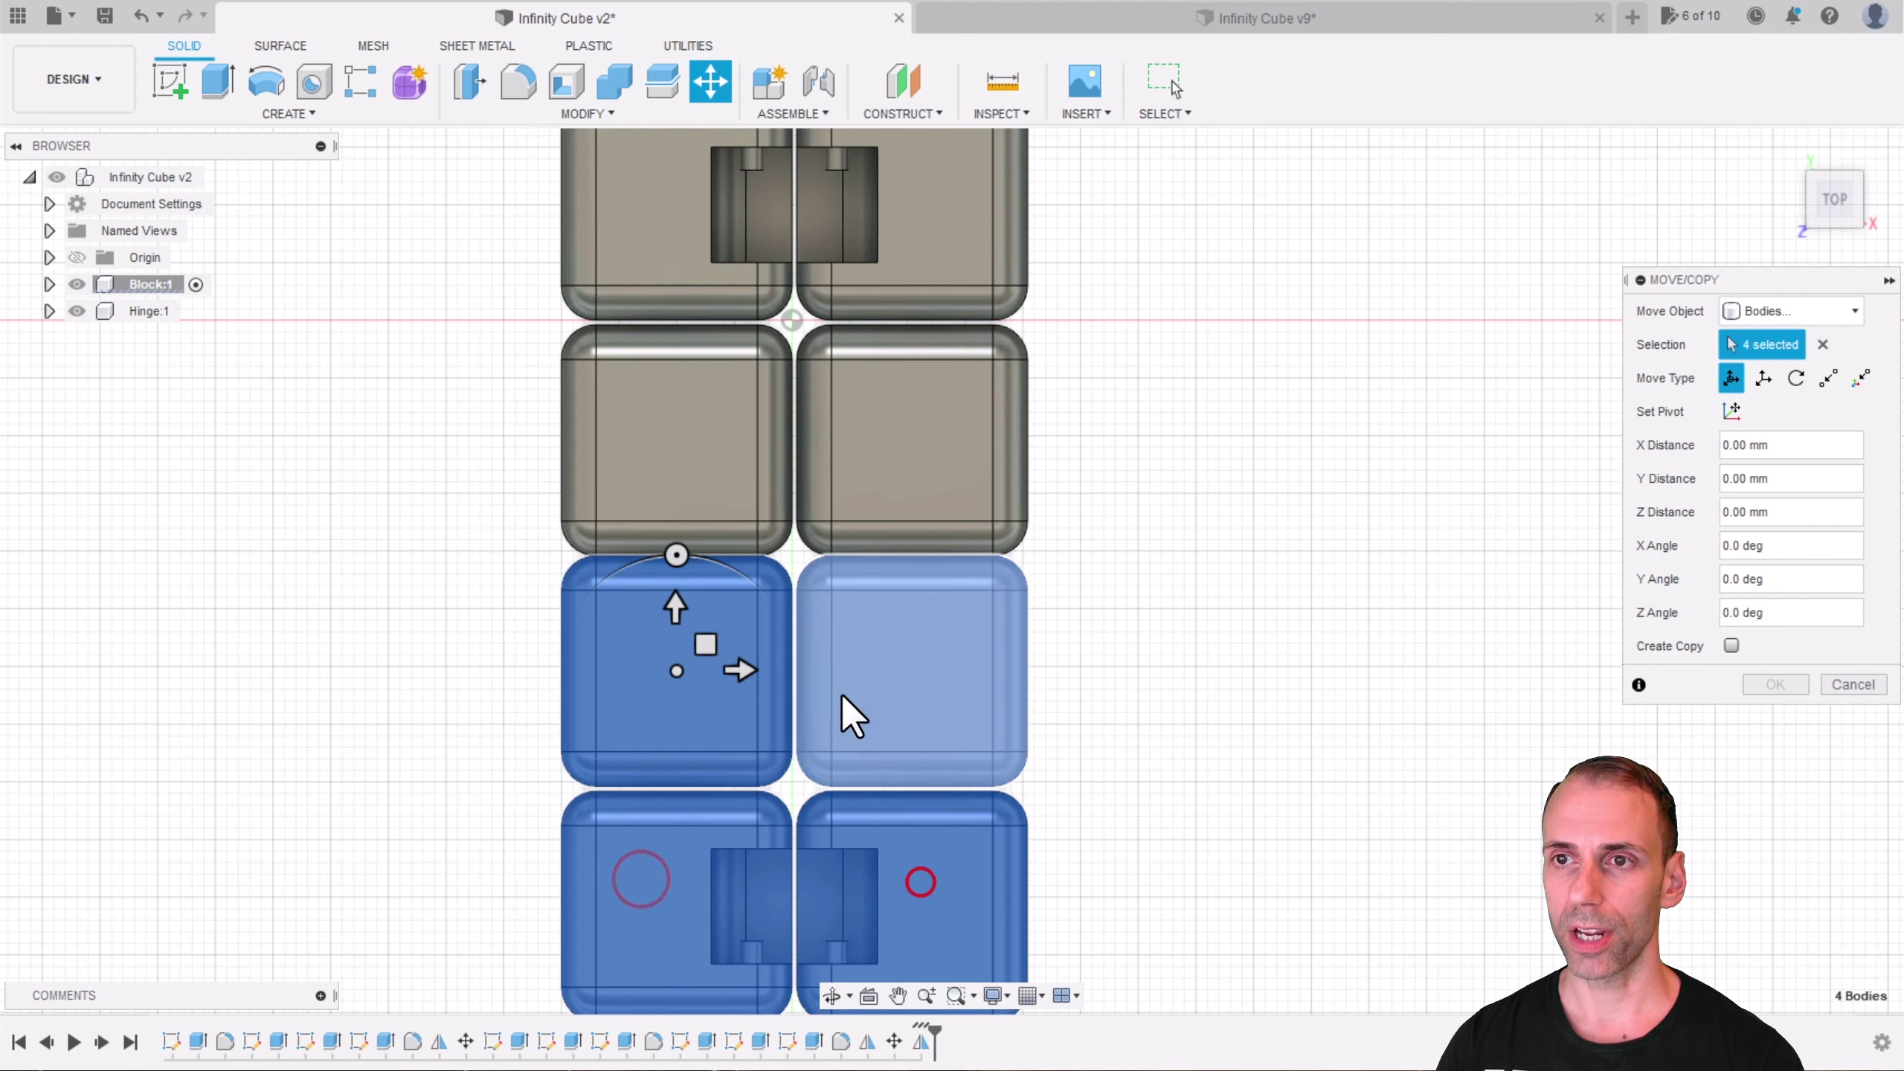
pyautogui.click(673, 606)
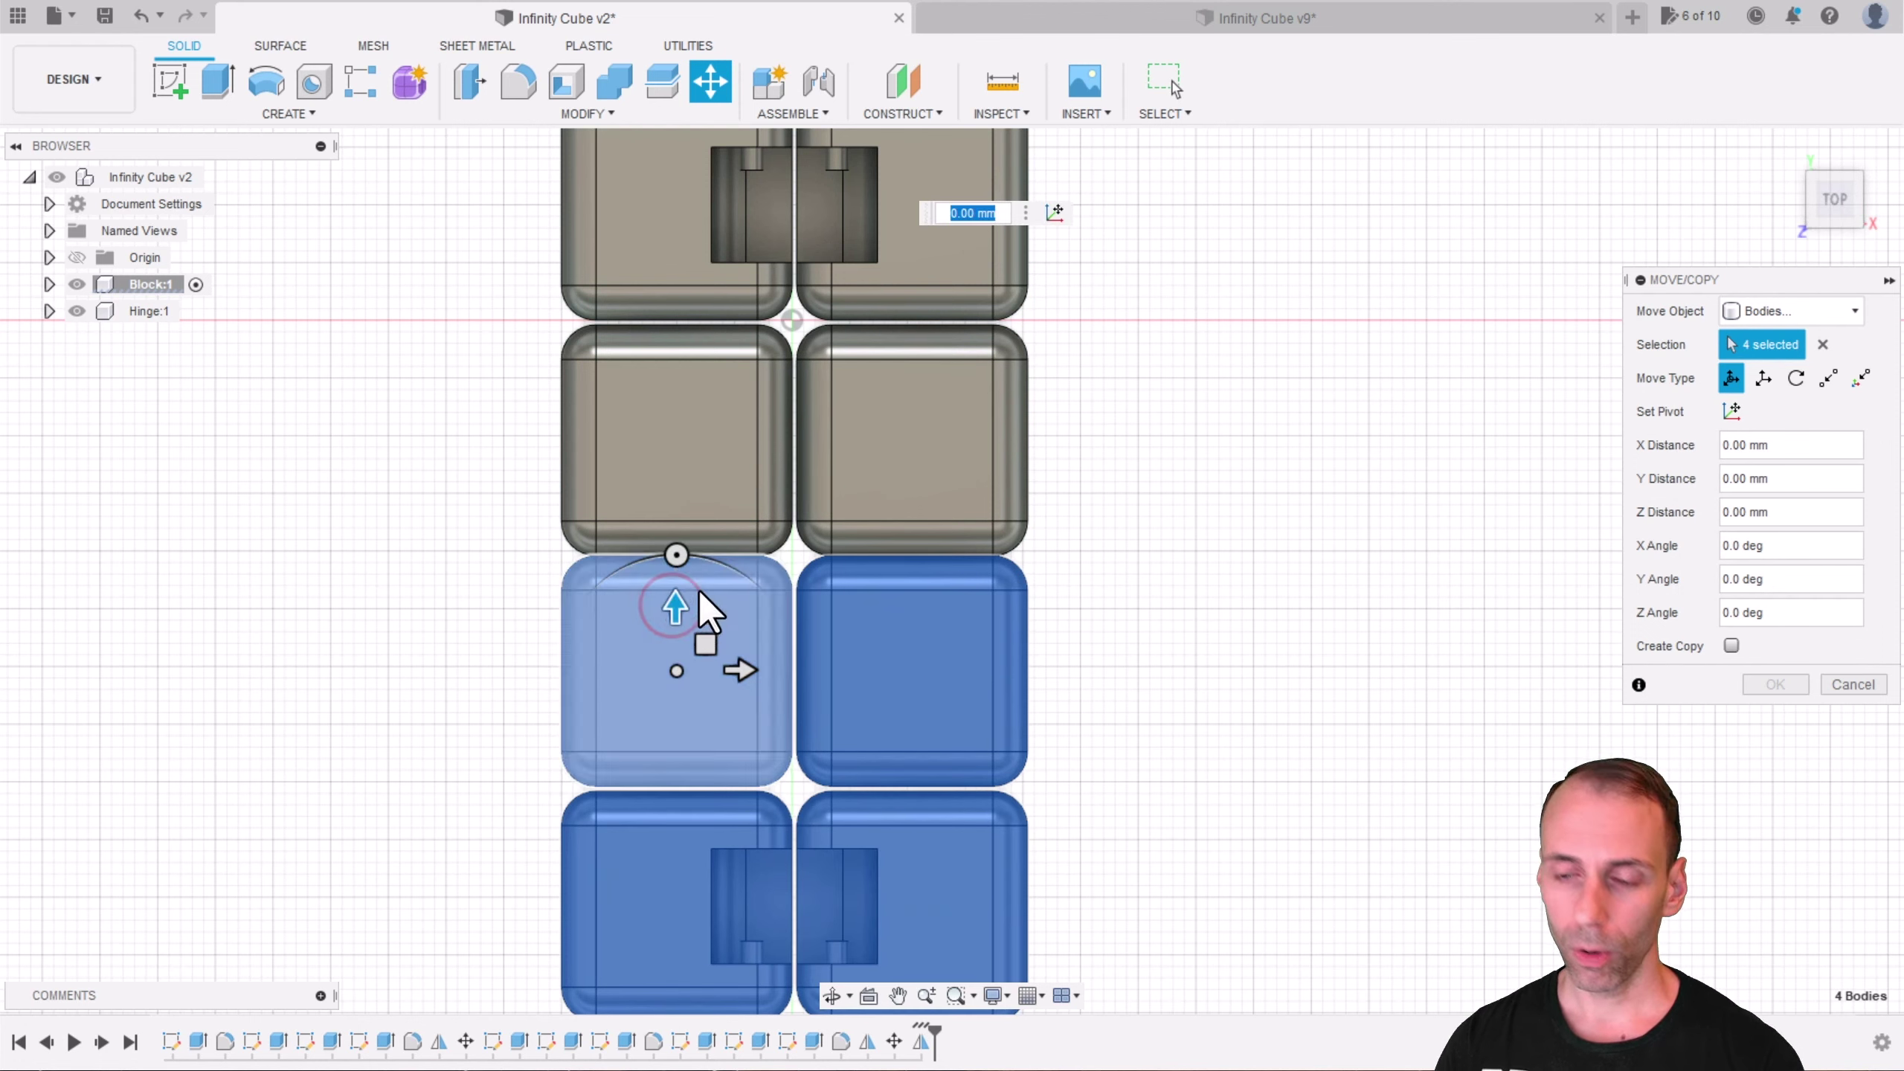
pyautogui.write('-0')
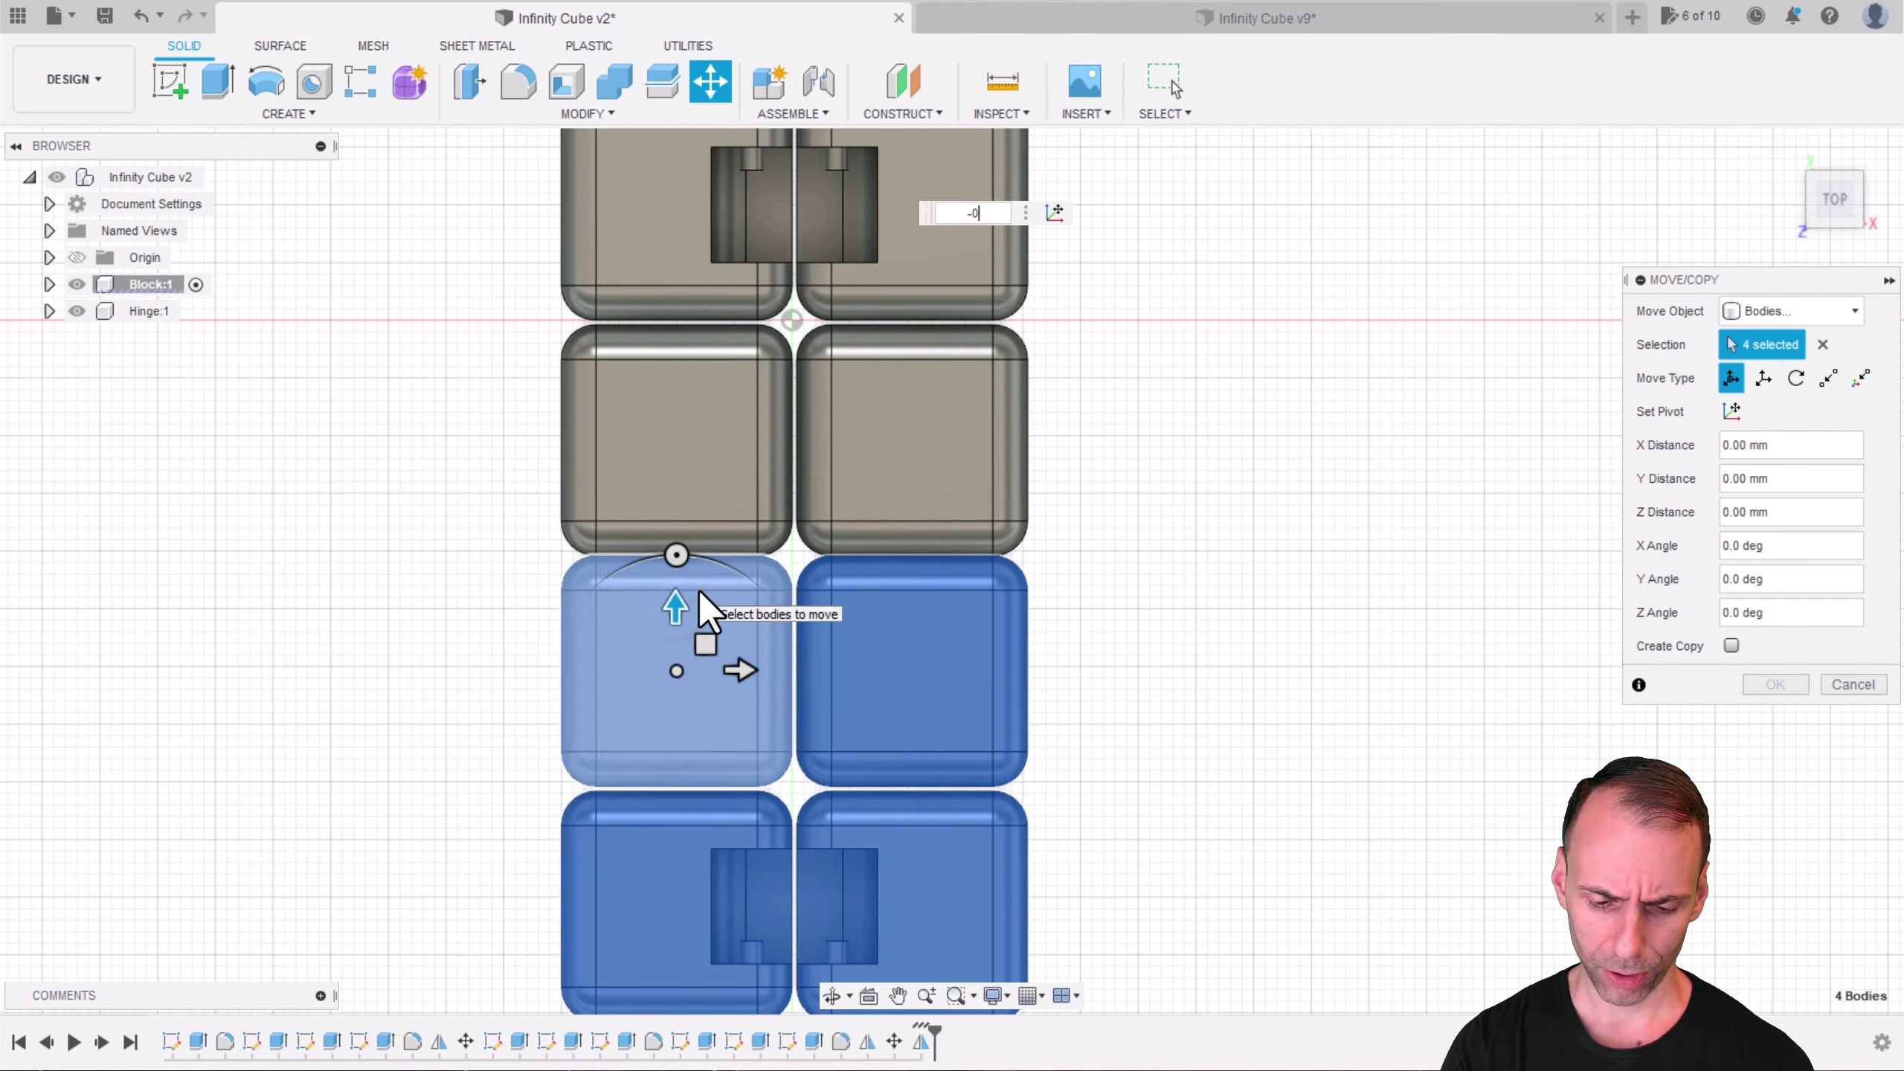
pyautogui.write('.4')
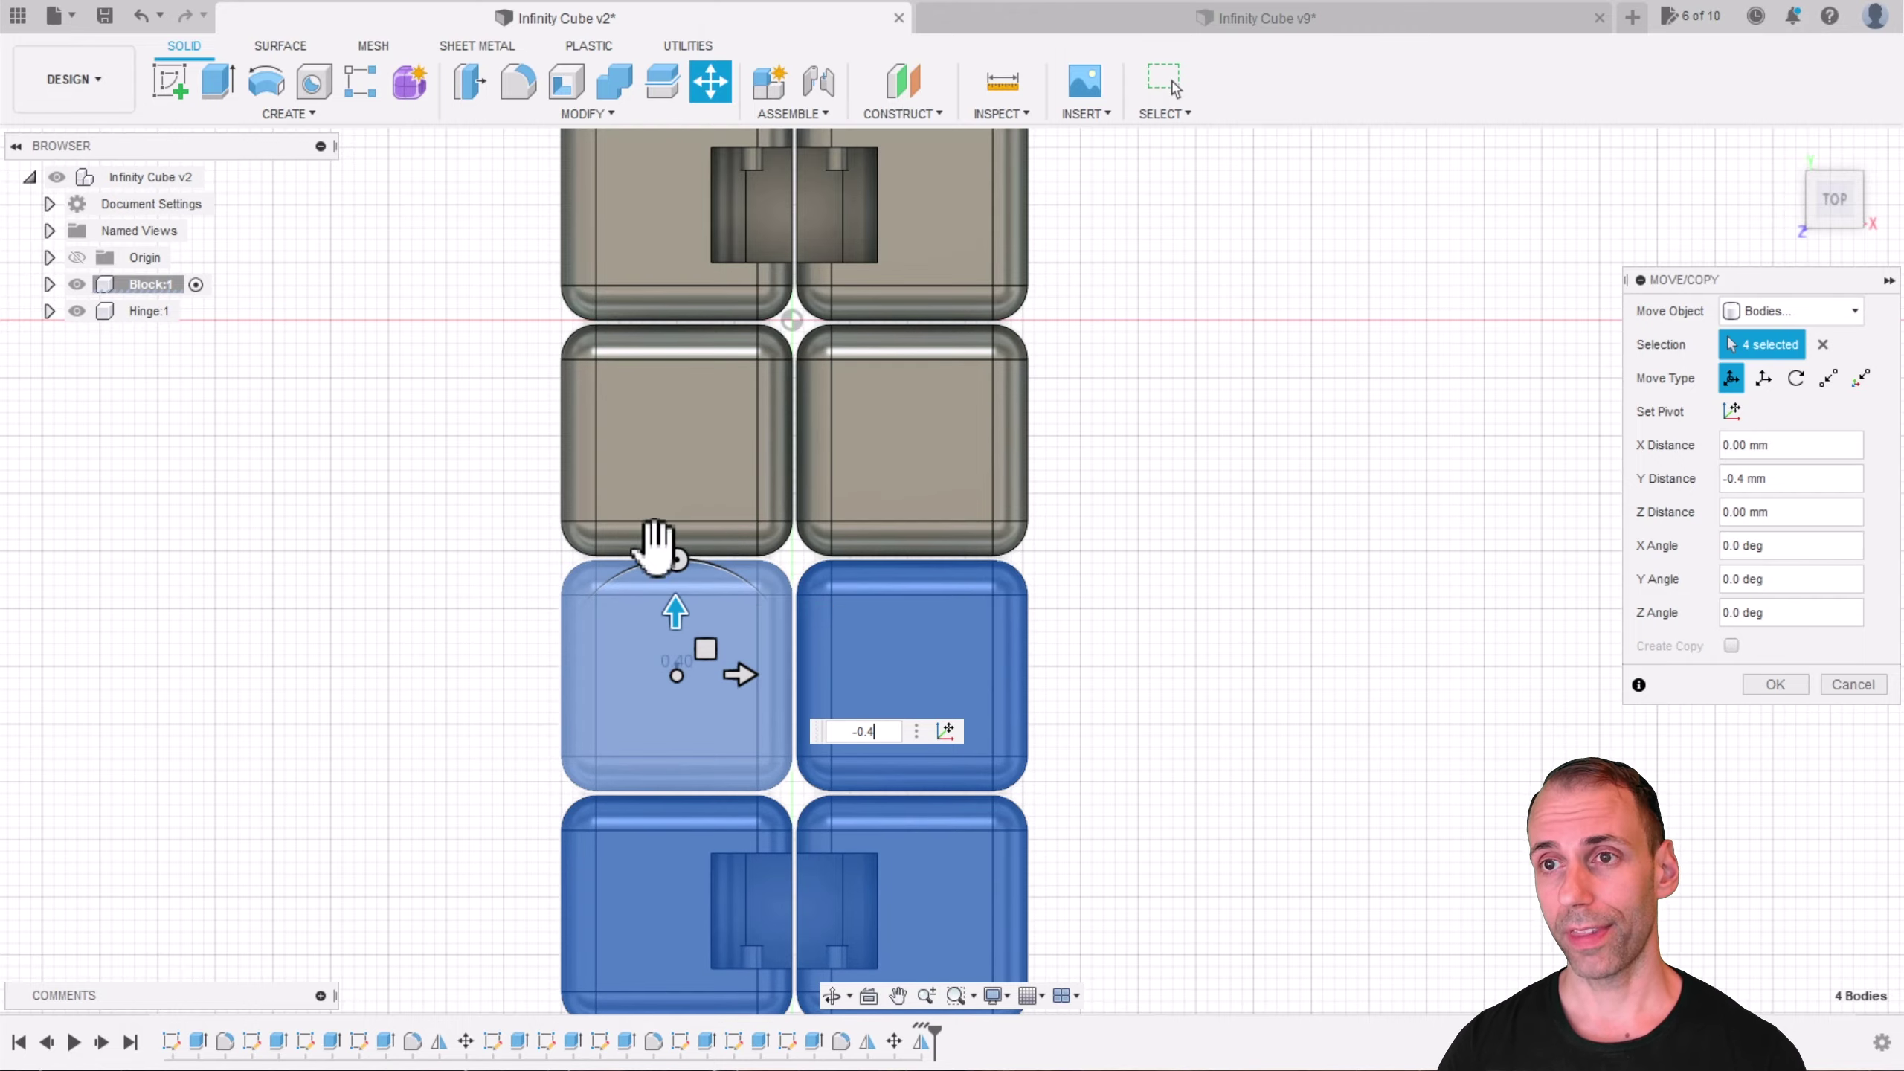
pyautogui.keyDown('shift'); pyautogui.moveTo(692, 510); pyautogui.dragTo(663, 392, button='middle'); pyautogui.keyUp('shift')
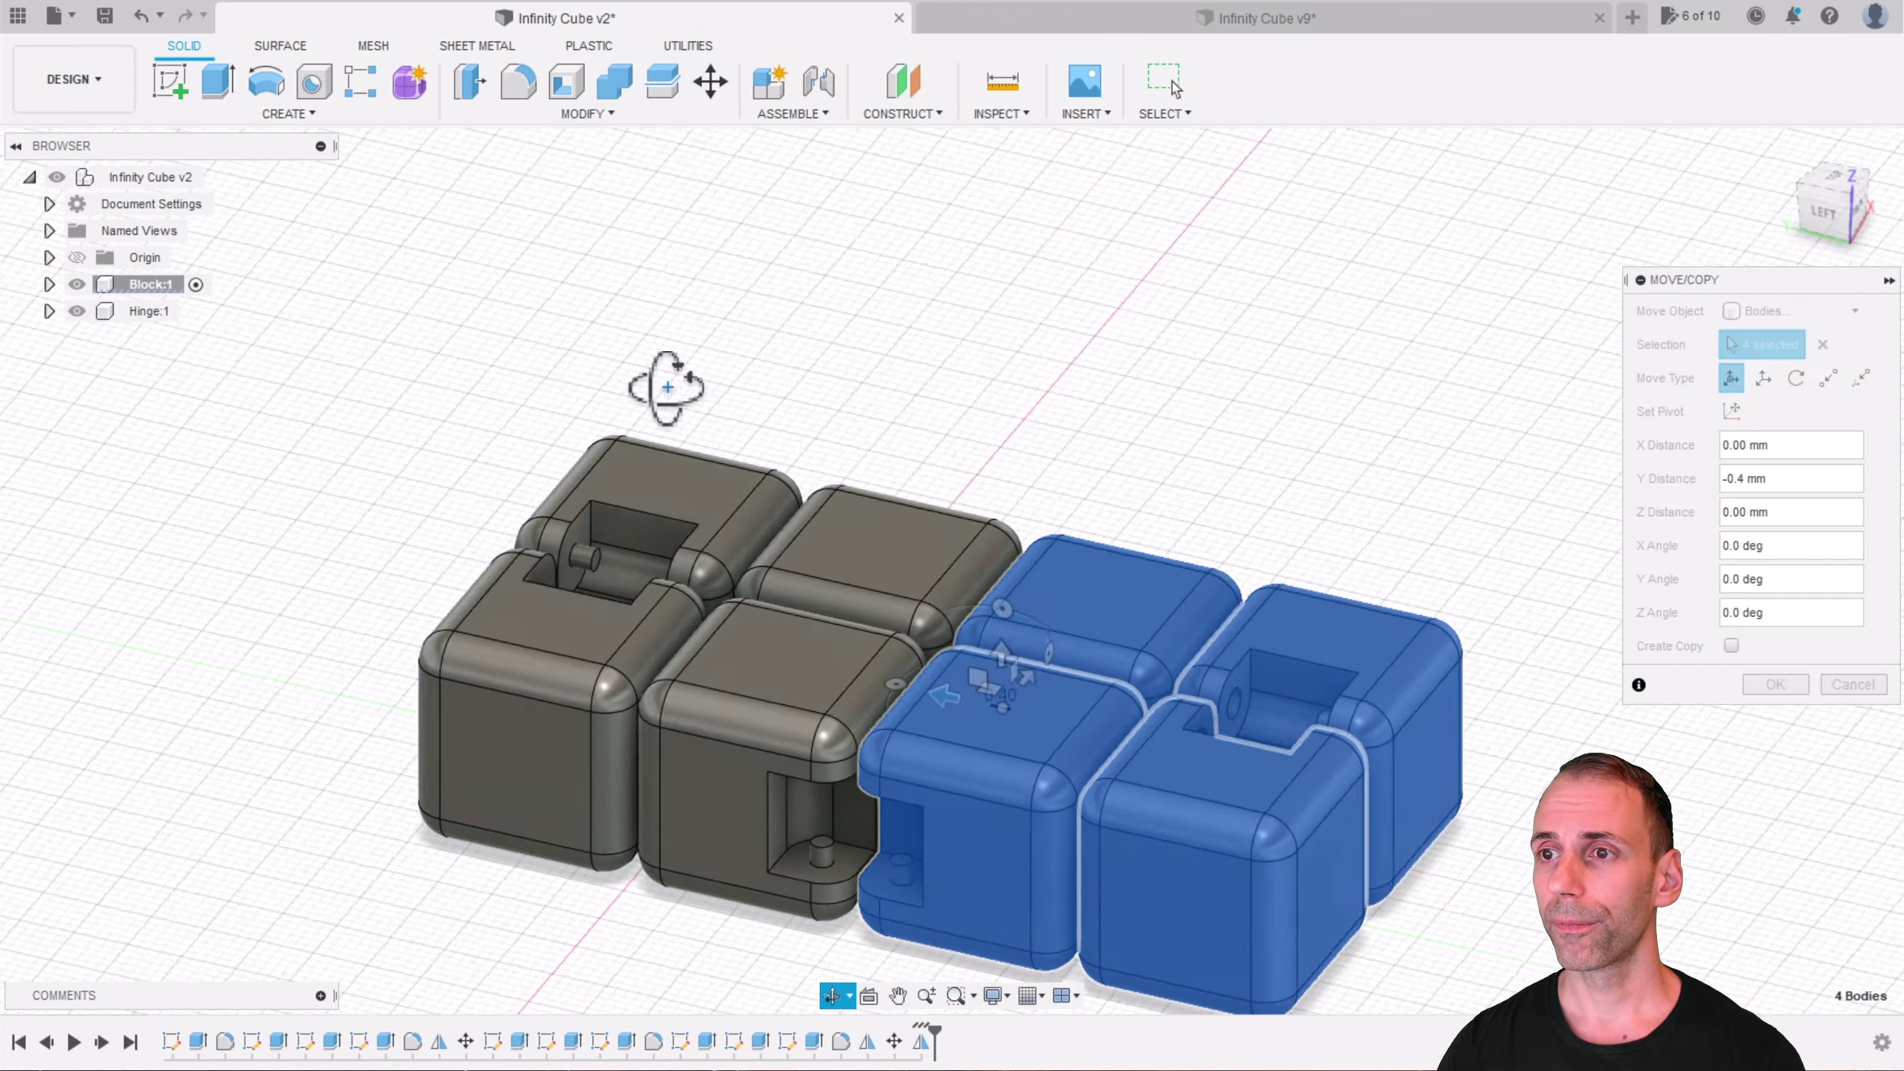
pyautogui.click(1772, 681)
pyautogui.keyDown('shift'); pyautogui.moveTo(1377, 682); pyautogui.dragTo(1229, 681, button='middle'); pyautogui.keyUp('shift')
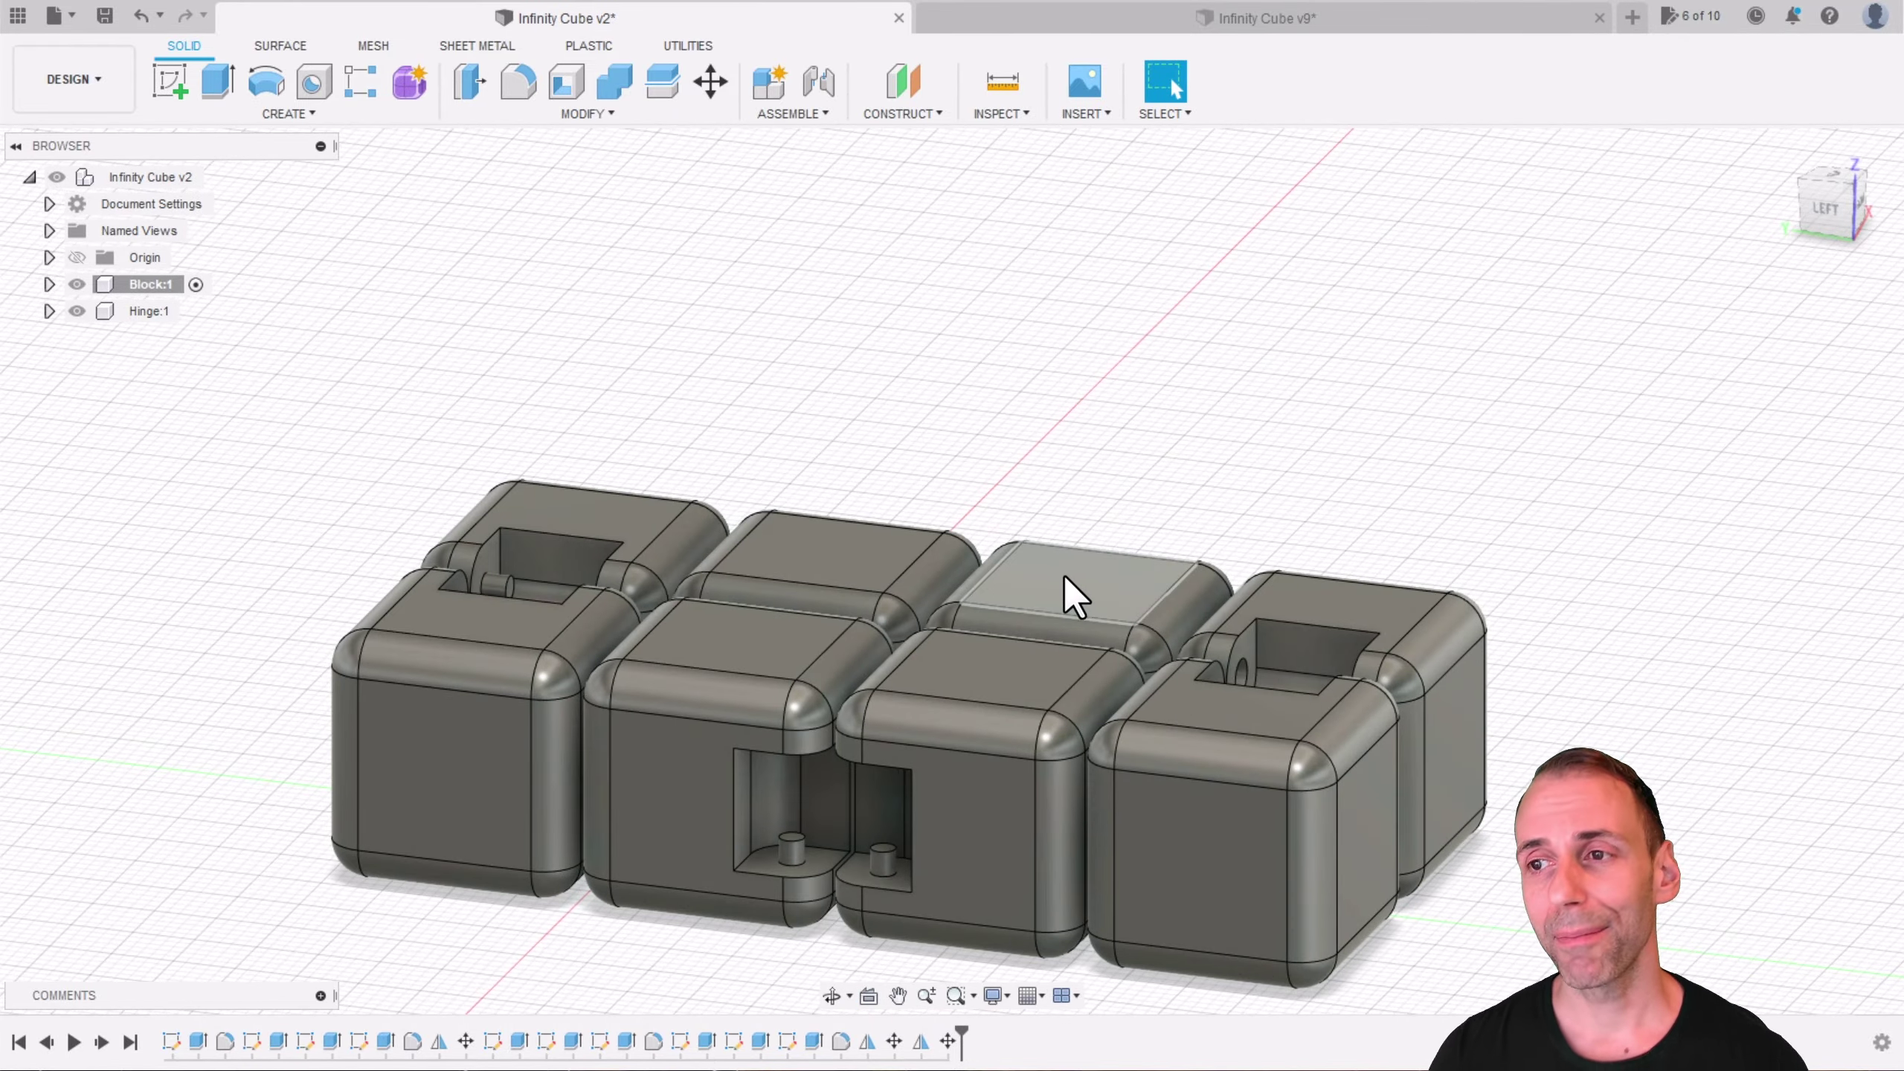
pyautogui.keyDown('shift'); pyautogui.moveTo(1067, 596); pyautogui.dragTo(964, 565, button='middle'); pyautogui.keyUp('shift')
pyautogui.scroll(3, 814, 720)
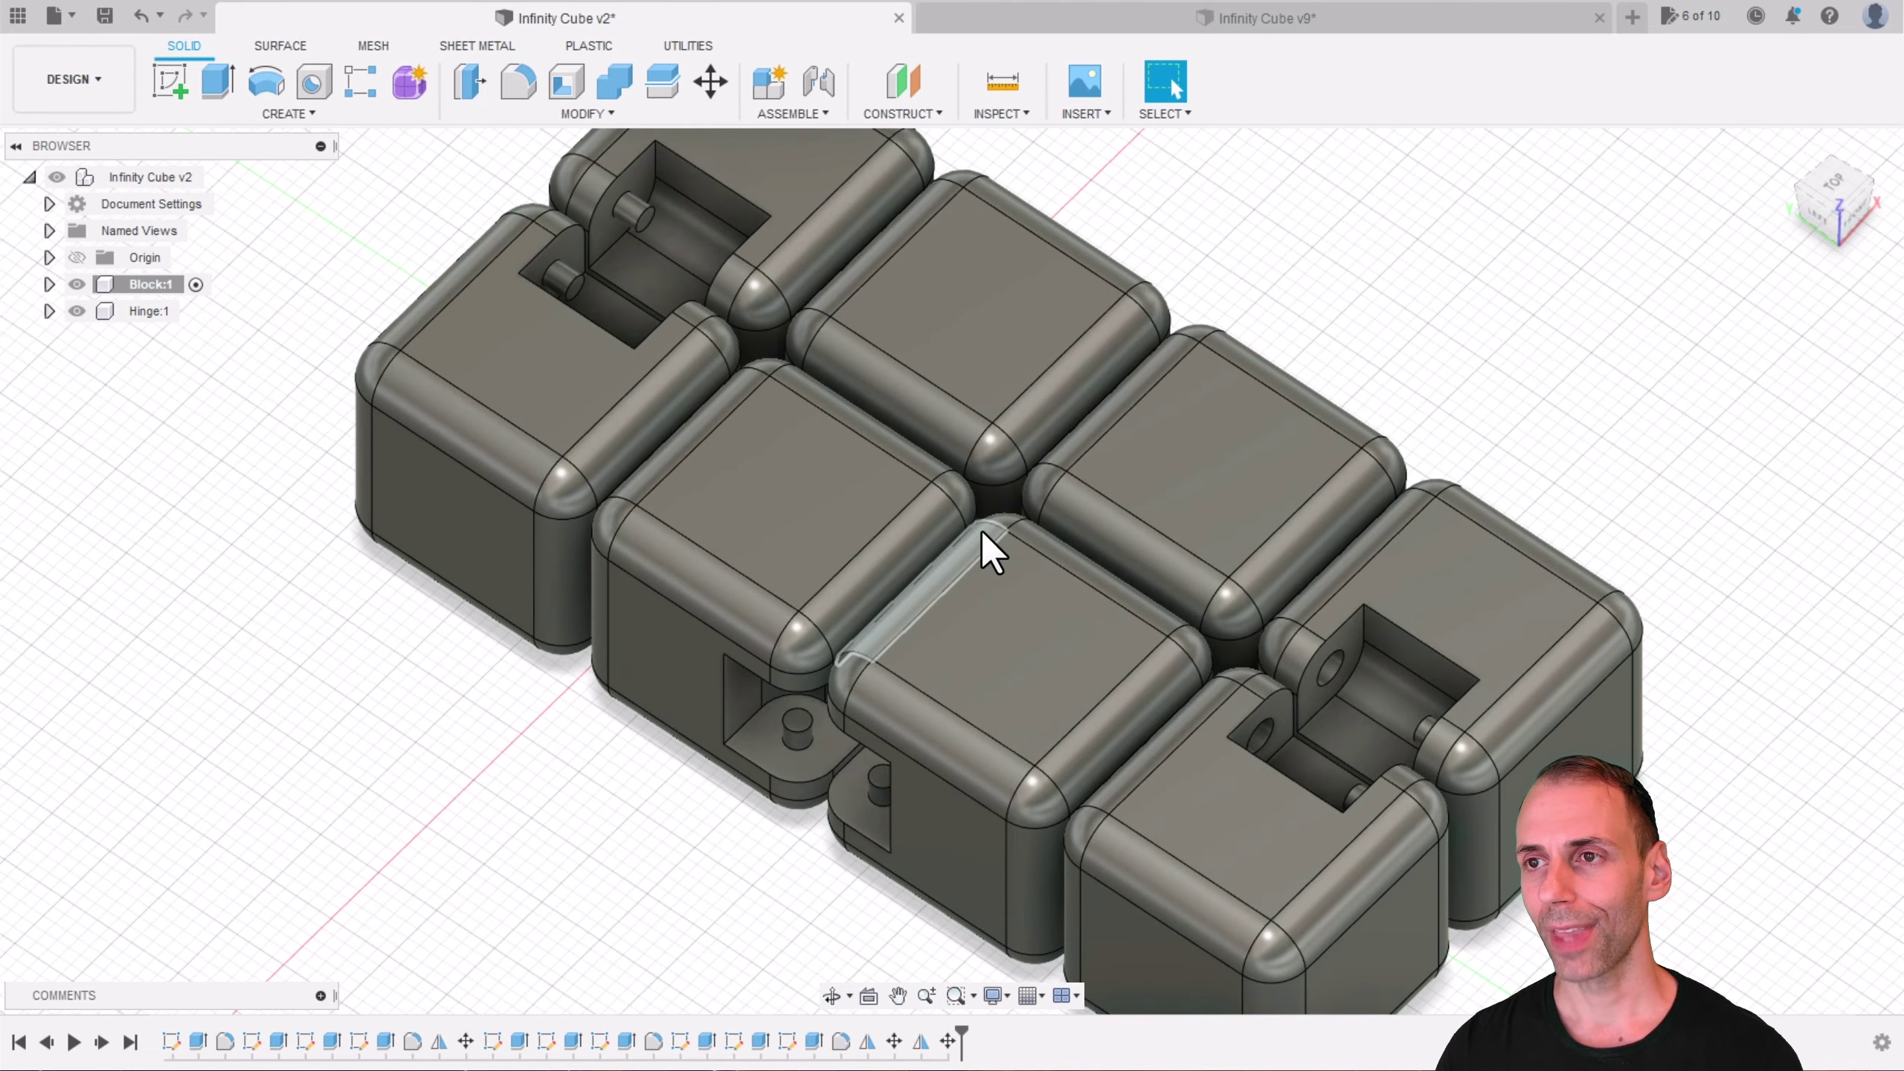